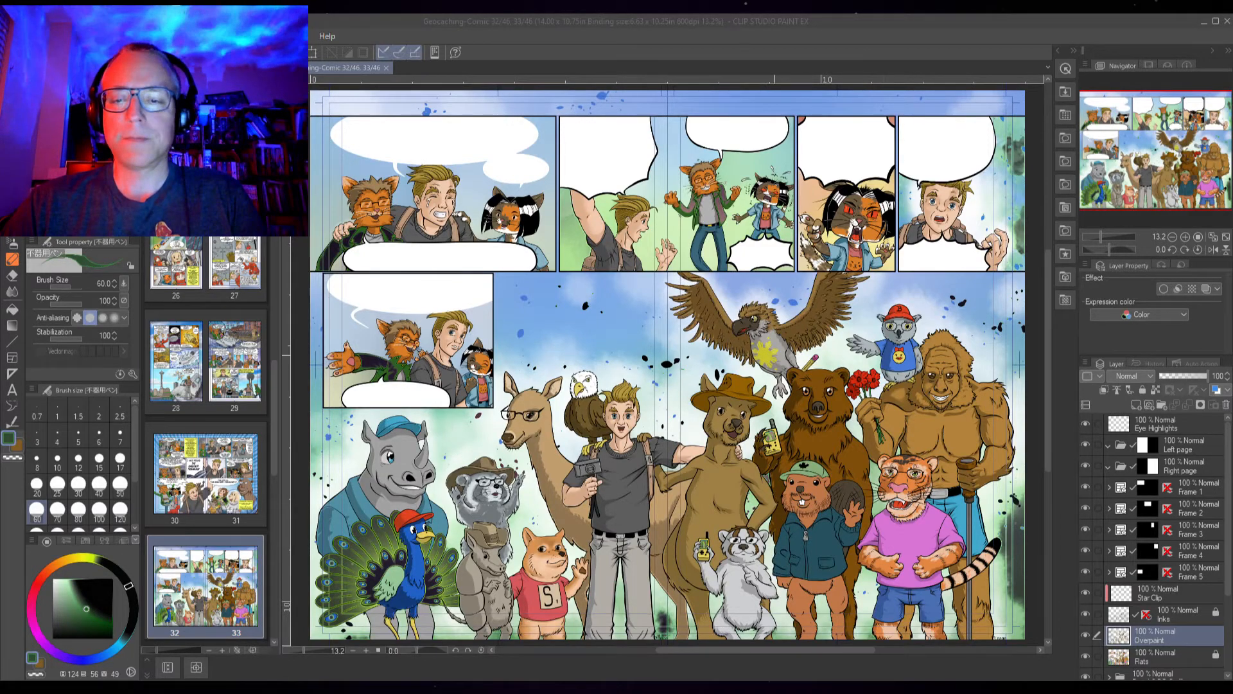
# Zoom in on the eagle above the group scene and select the Flats layer
pyautogui.scroll(8, 765, 347)
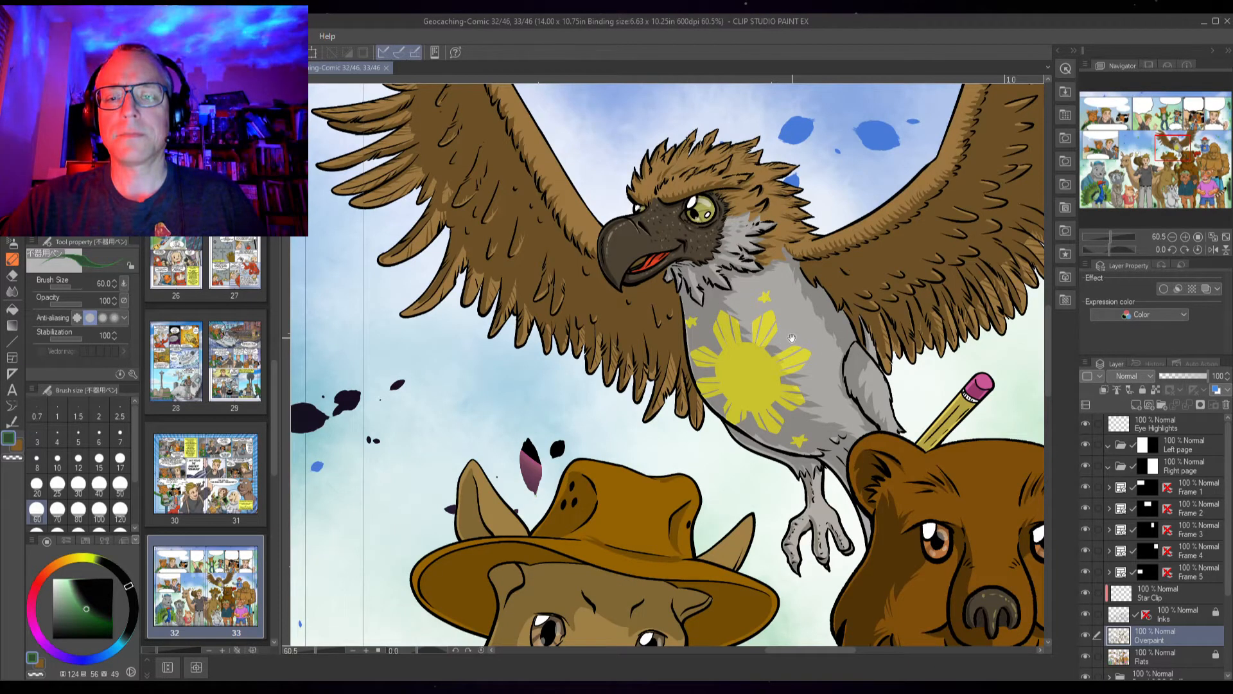
pyautogui.moveTo(779, 346); pyautogui.dragTo(628, 331)
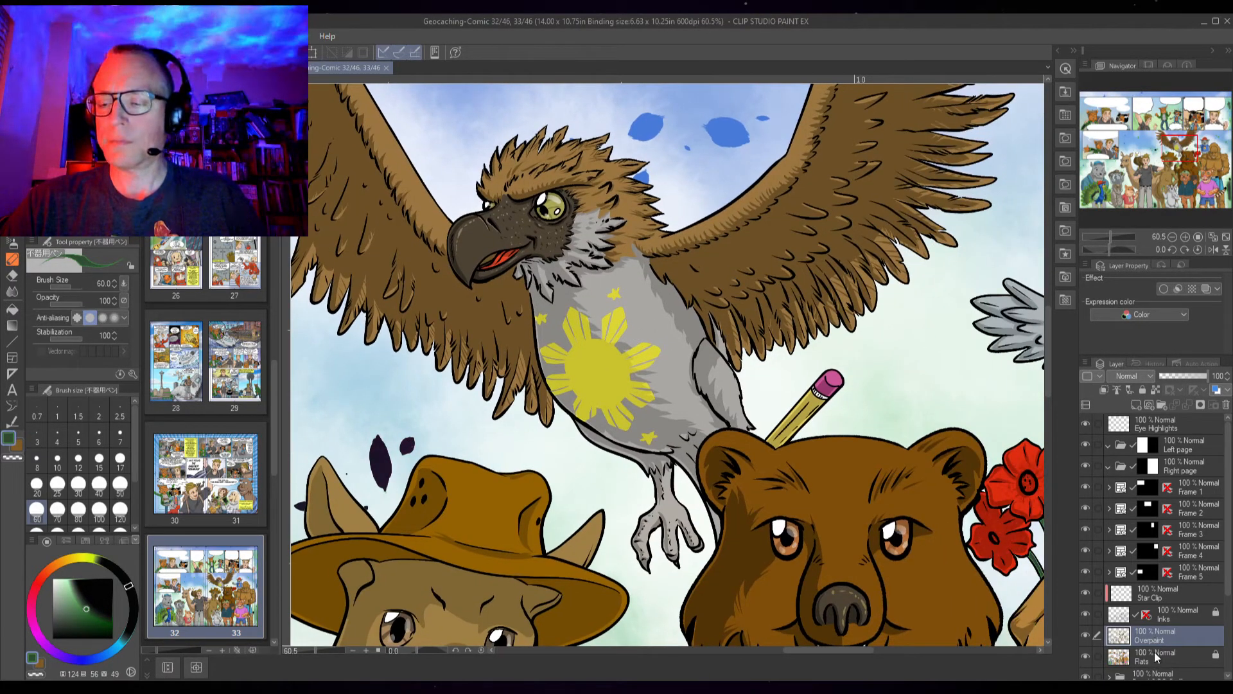
pyautogui.click(1156, 657)
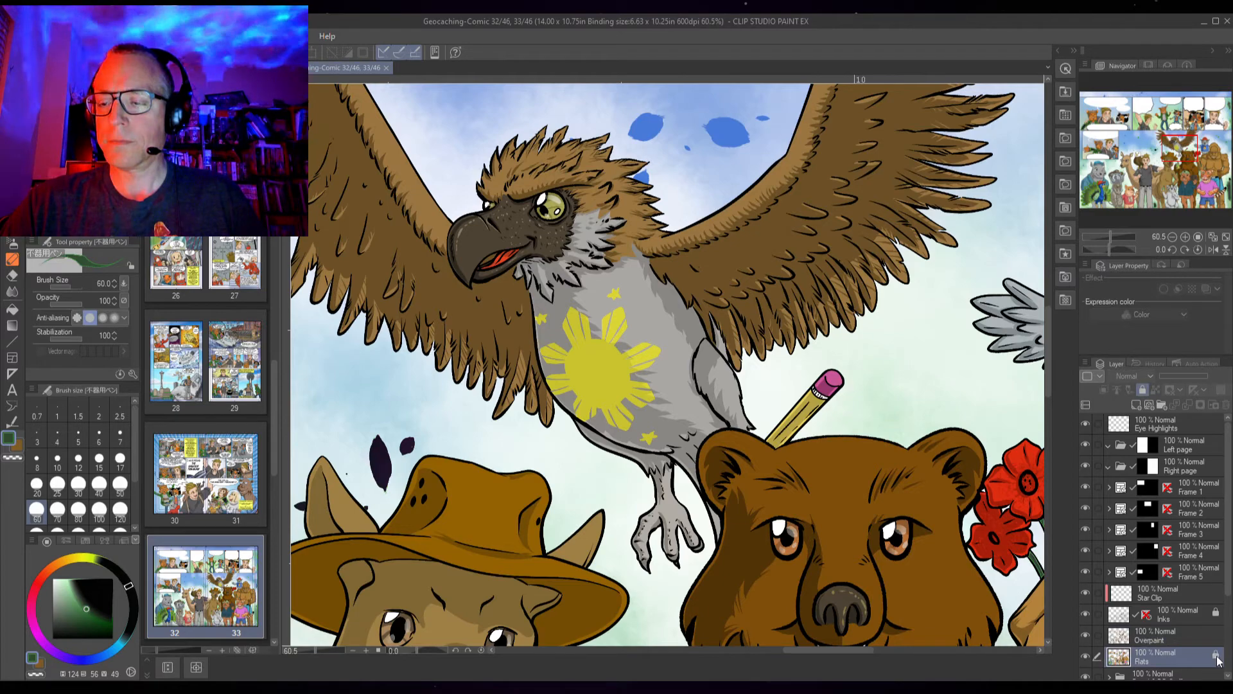
# Zoom closer on the eagle's chest, check the Star Clip and Overpaint layers, and hide the Inks layer
pyautogui.scroll(4, 641, 392)
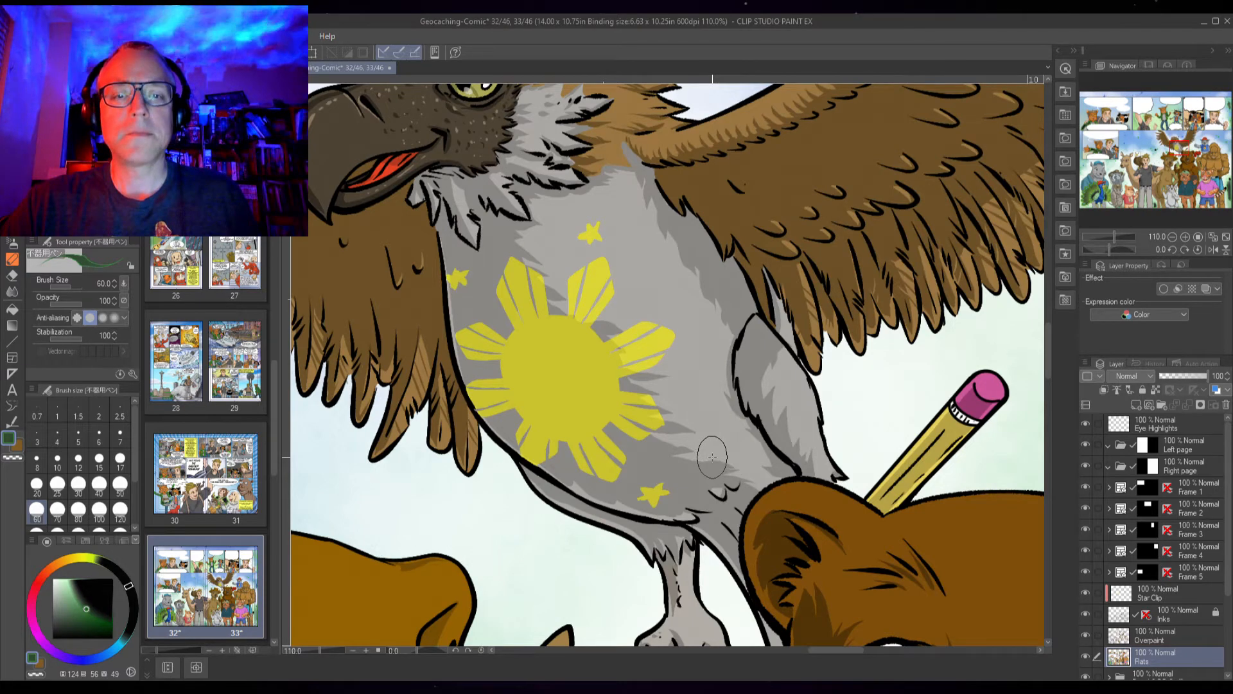
pyautogui.click(1171, 600)
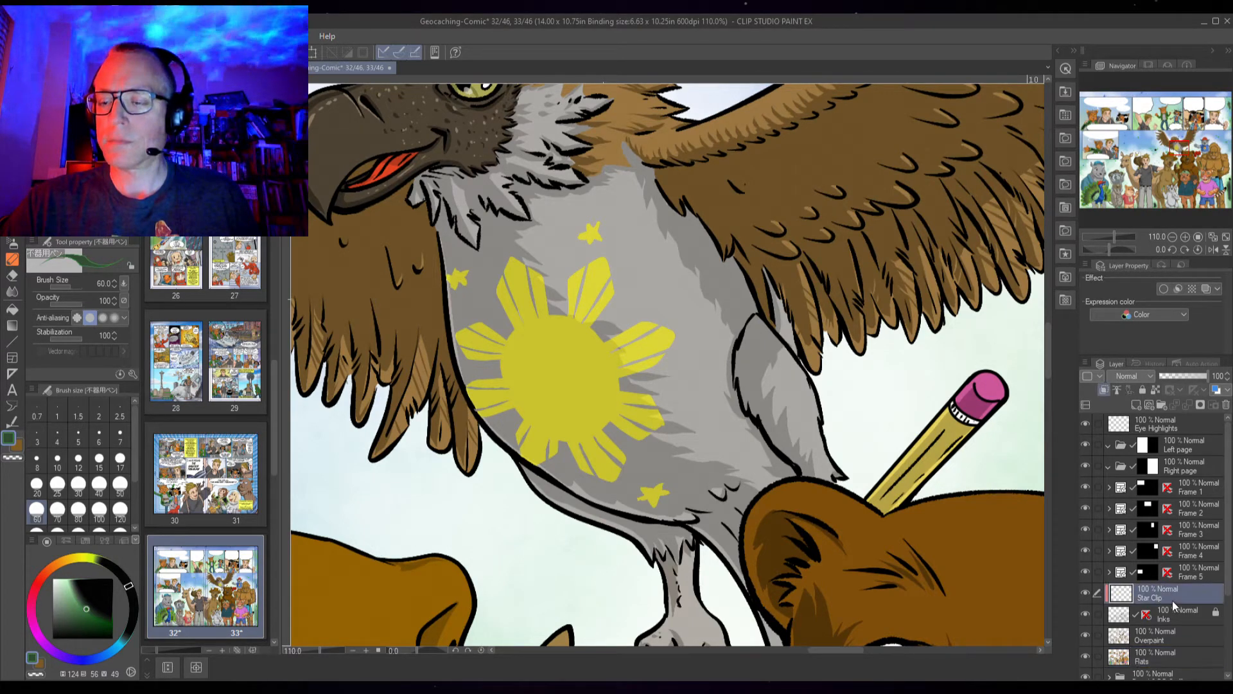
pyautogui.click(1173, 615)
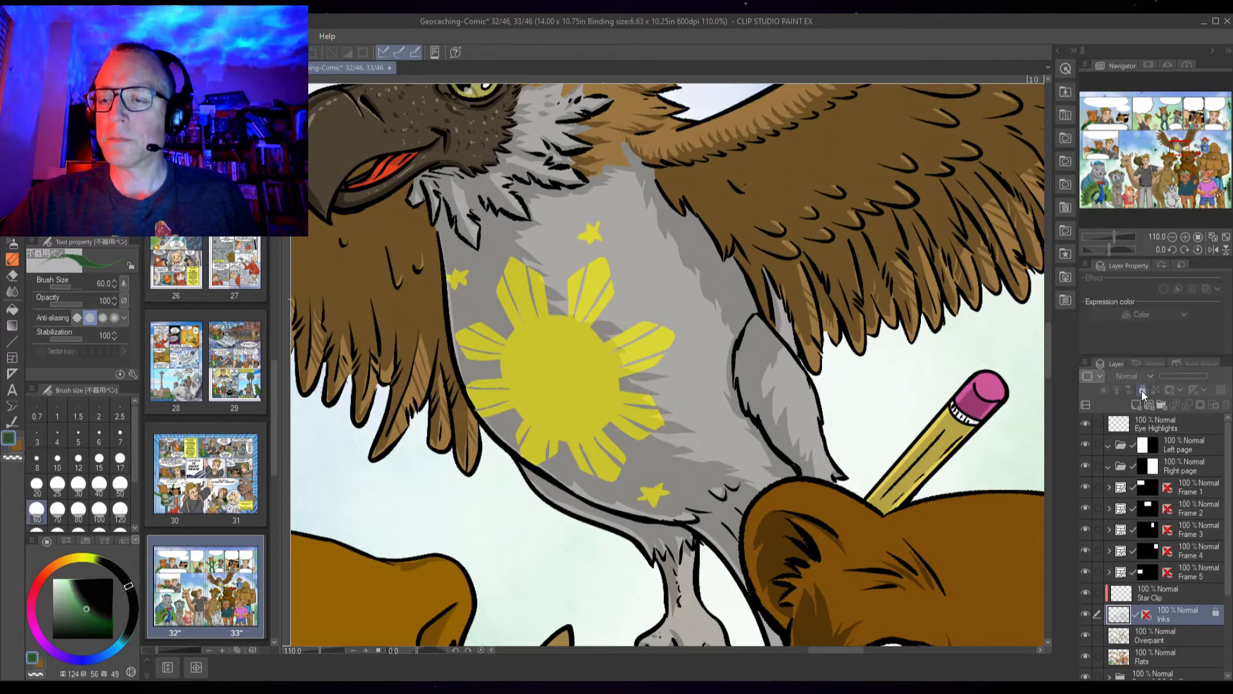
pyautogui.click(1161, 638)
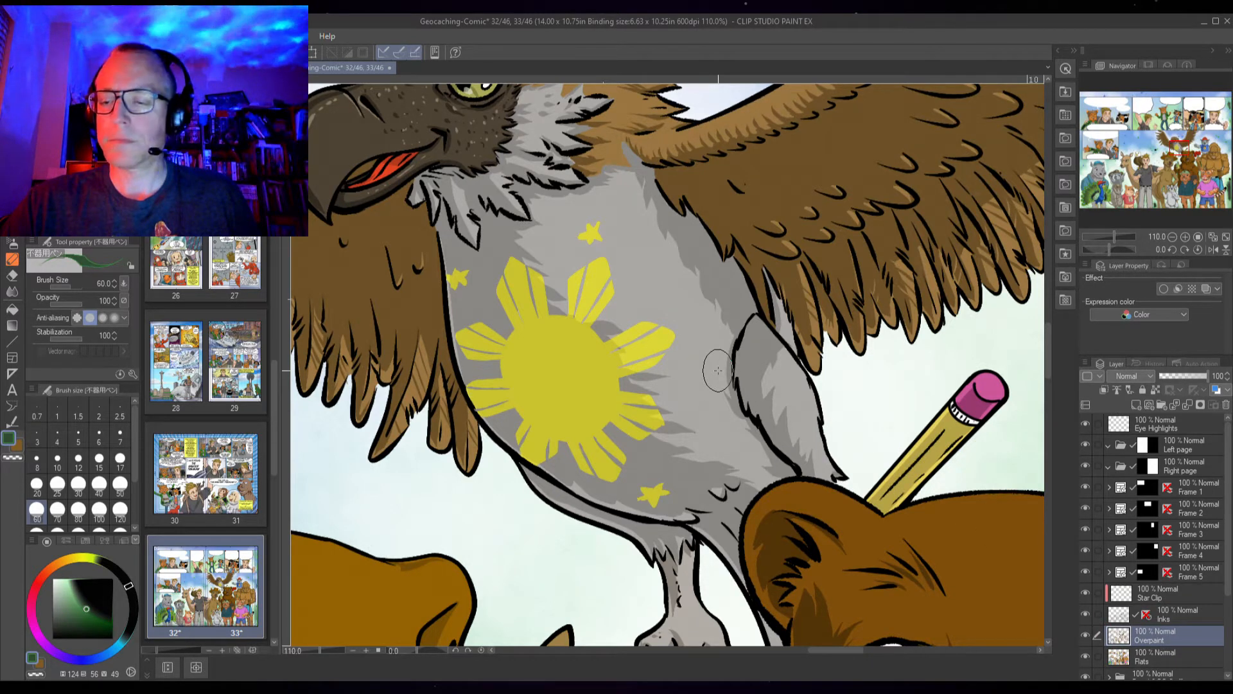
pyautogui.click(1088, 632)
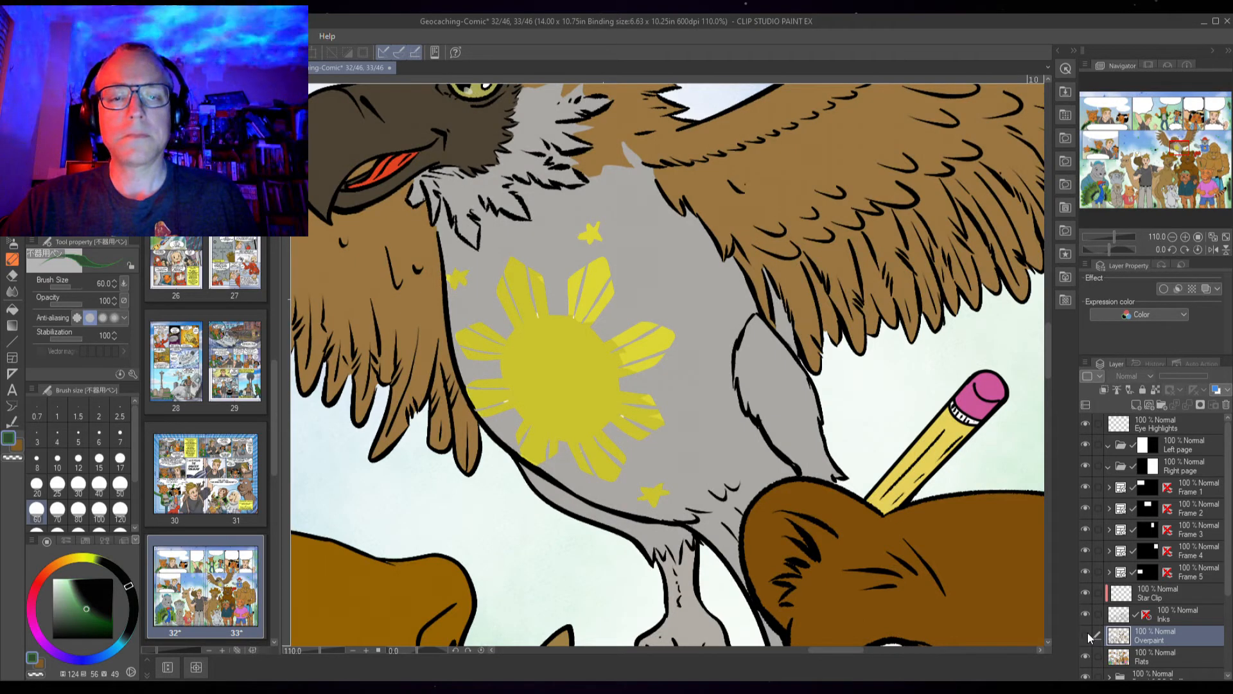
pyautogui.click(1086, 633)
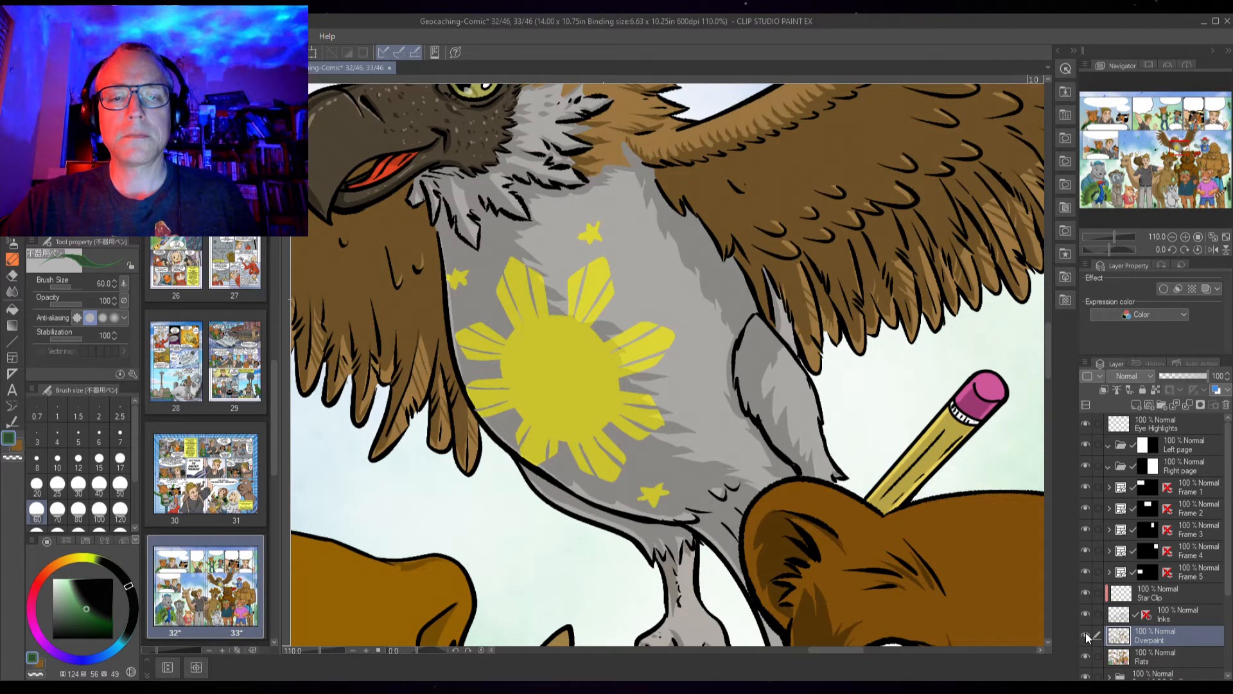
pyautogui.click(1170, 621)
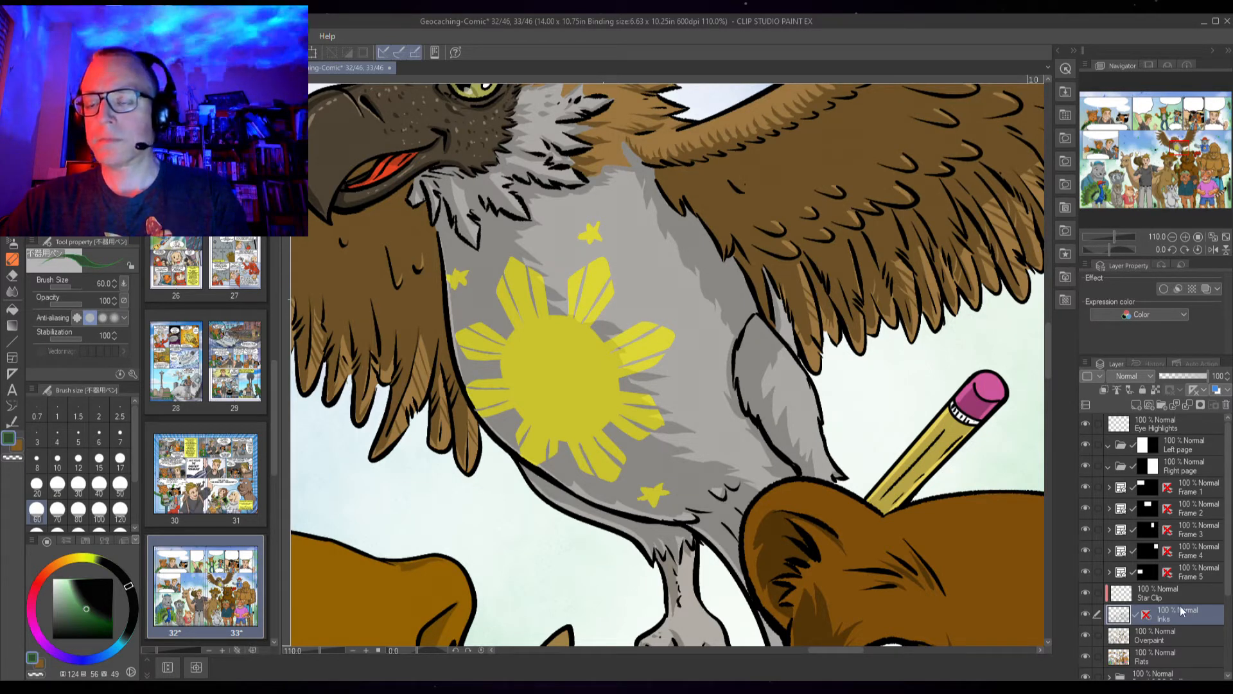
pyautogui.click(1086, 612)
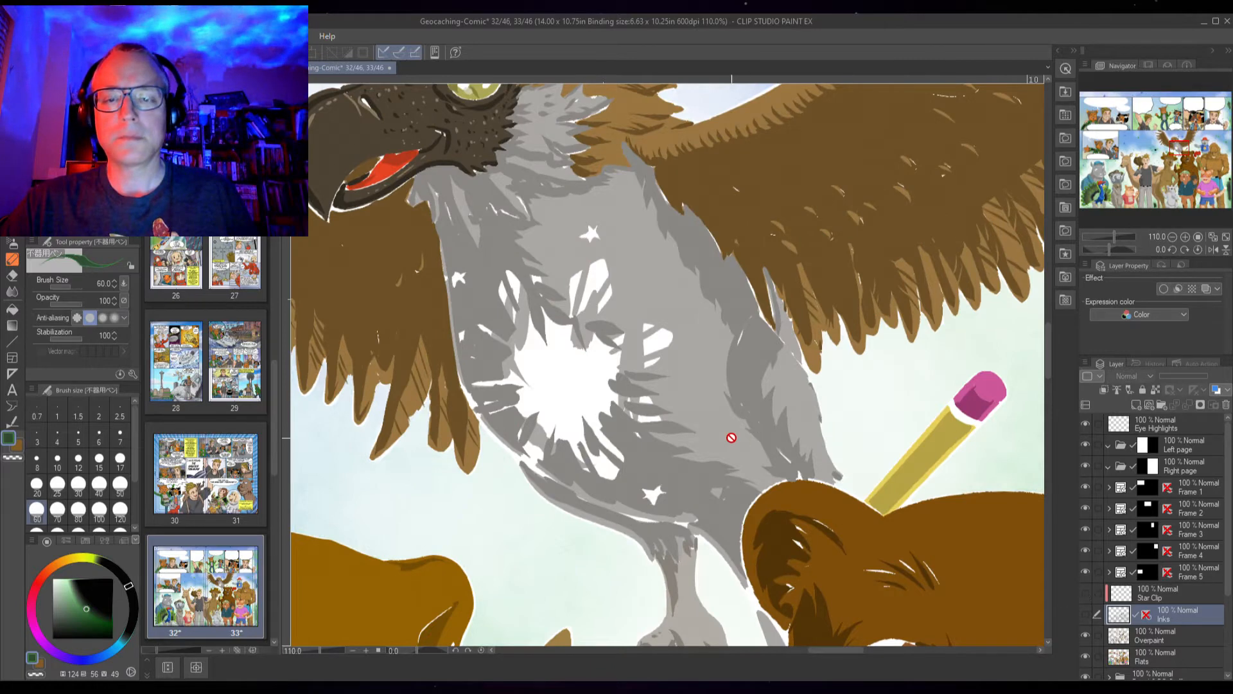
# On the Flats layer, sample the chest grey with the eyedropper and adjust the colour on the colour wheel
pyautogui.click(1162, 657)
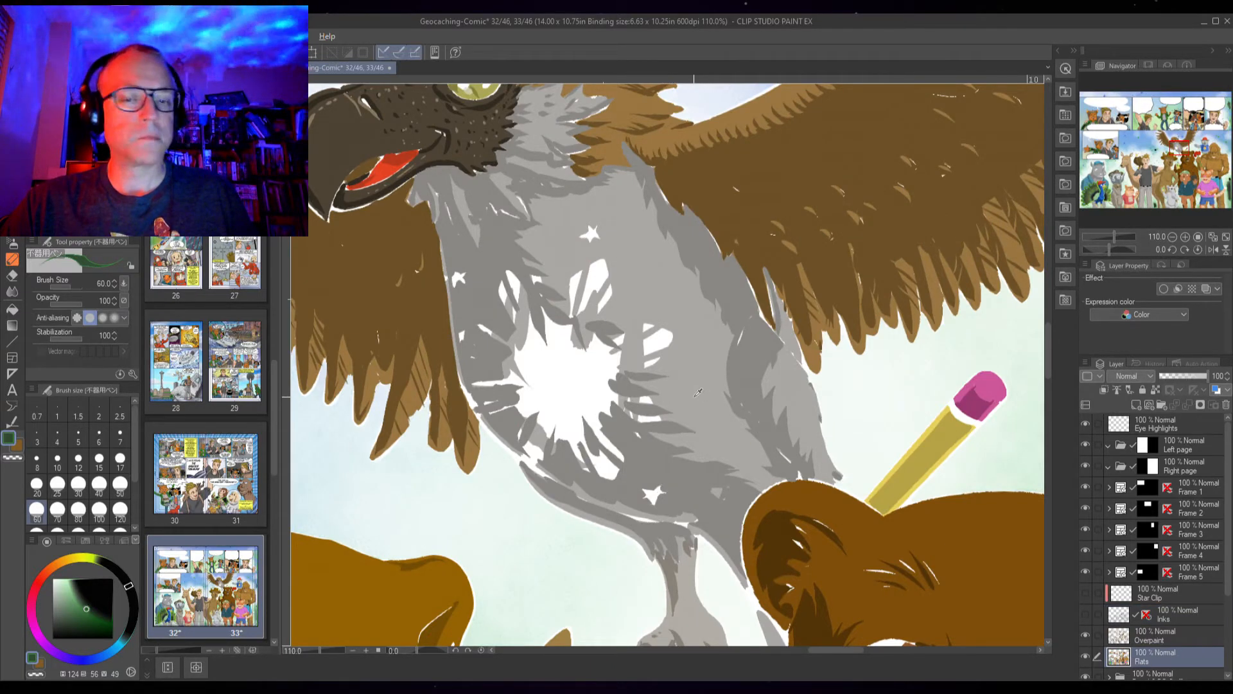
pyautogui.keyDown('alt'); pyautogui.click(698, 392); pyautogui.keyUp('alt')
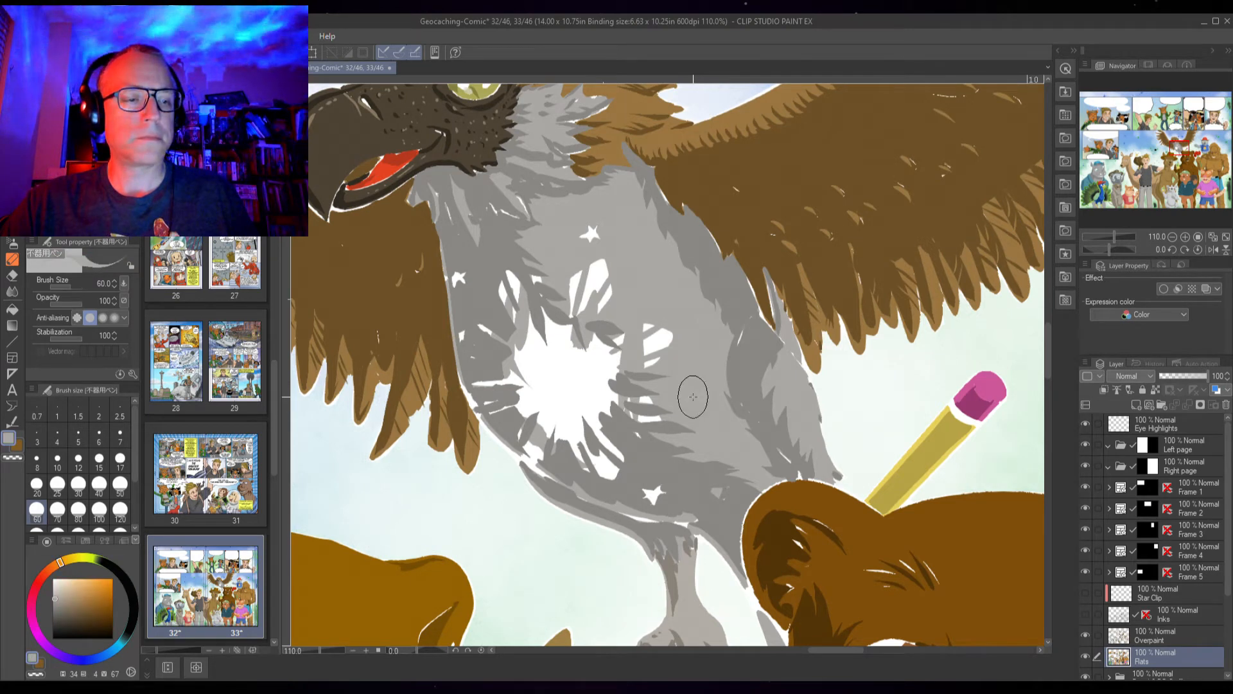
pyautogui.press('x')
pyautogui.keyDown('alt'); pyautogui.click(689, 399); pyautogui.keyUp('alt')
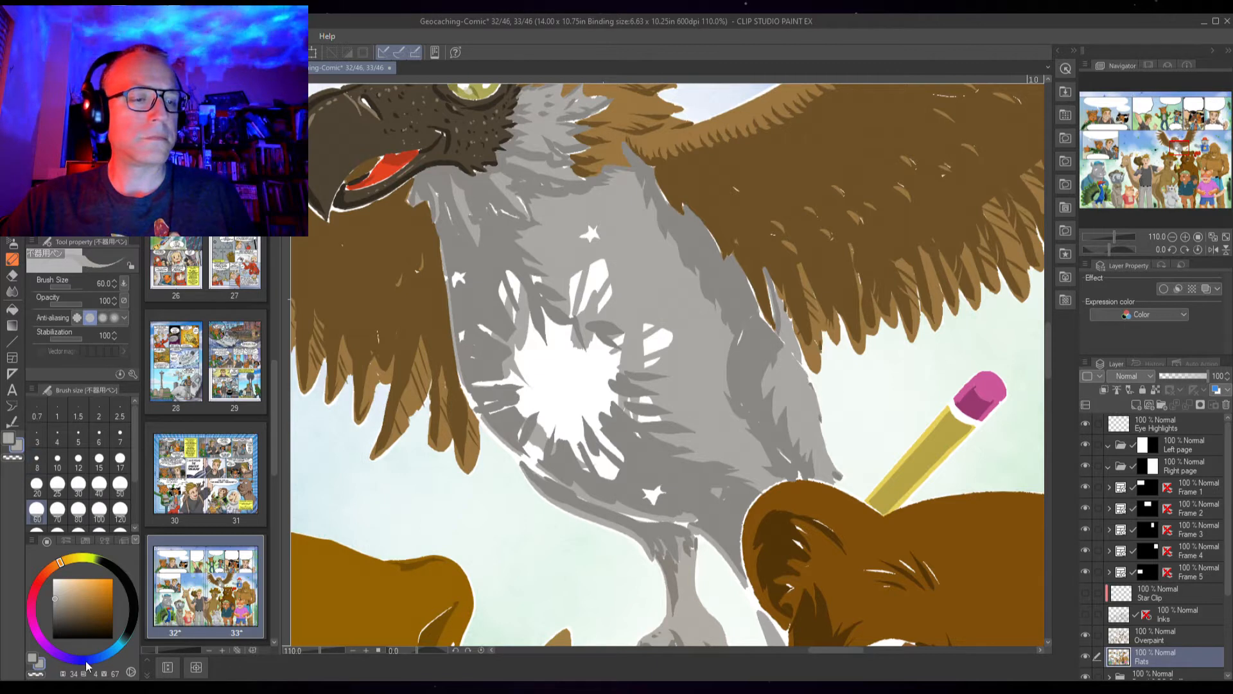
pyautogui.moveTo(58, 592); pyautogui.dragTo(56, 592)
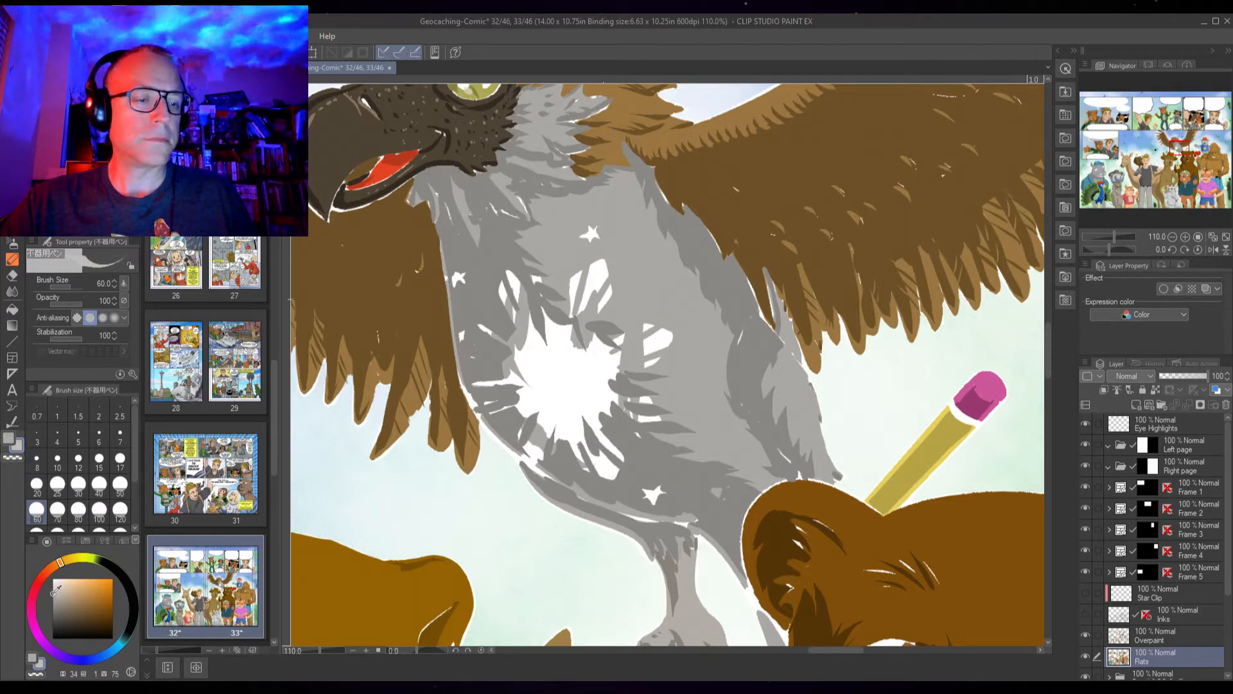
pyautogui.moveTo(53, 595); pyautogui.dragTo(55, 587)
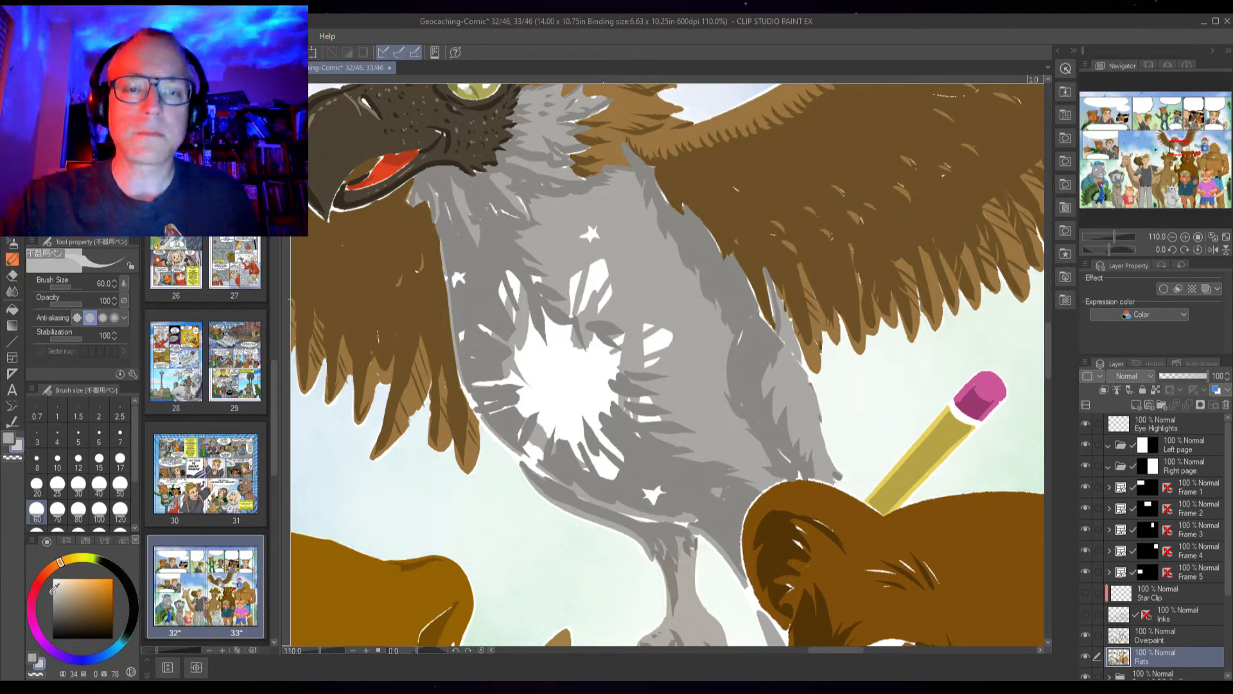
# Create a new layer and fill grey gaps on the eagle's chest with the Fill tool referring to other layers
pyautogui.press('g')
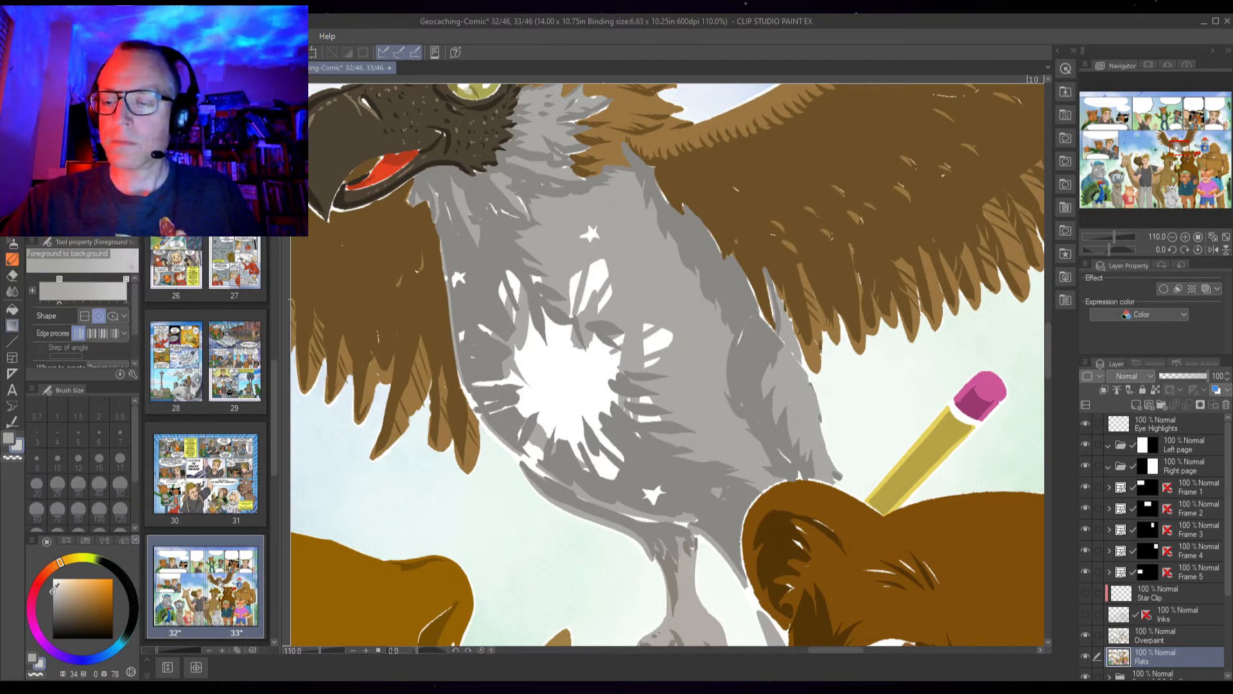
pyautogui.click(1136, 405)
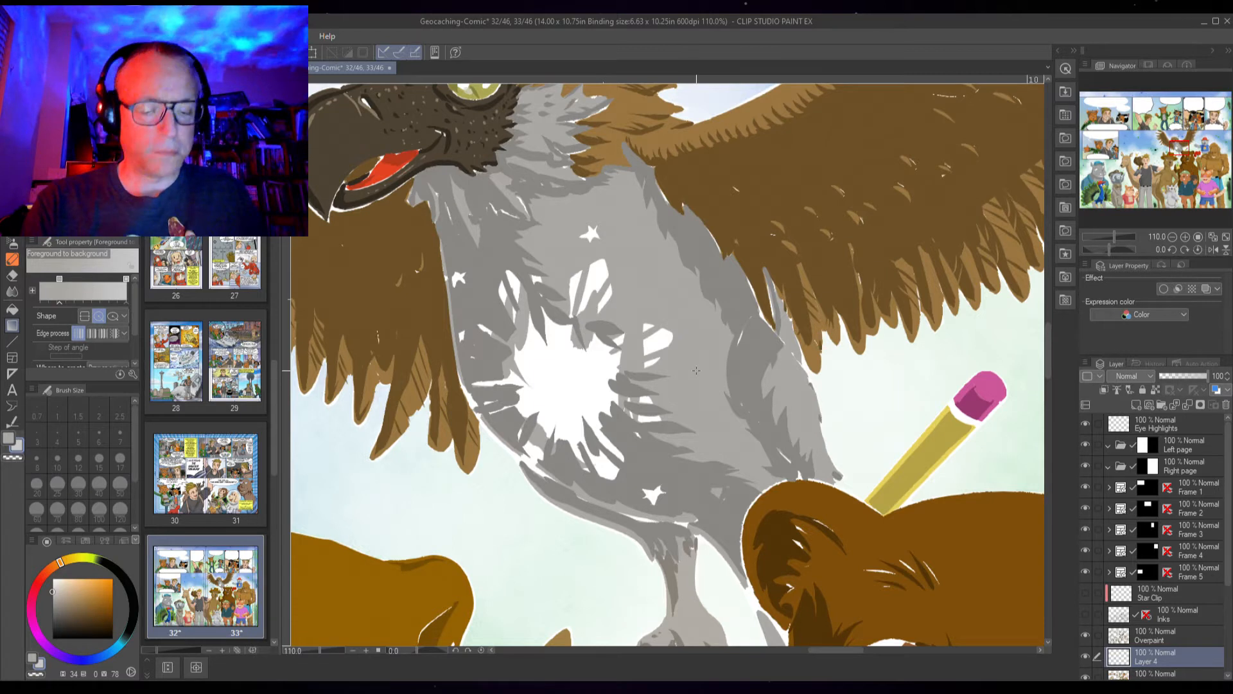
pyautogui.press('g')
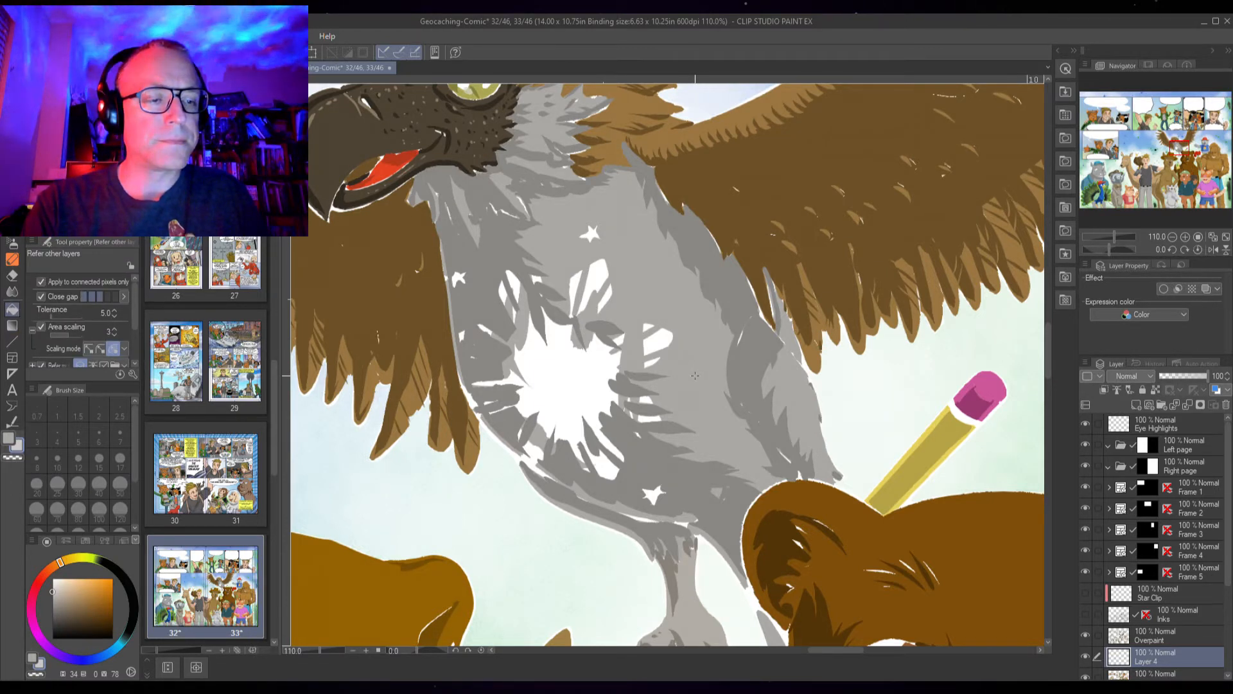
pyautogui.click(698, 373)
pyautogui.click(761, 370)
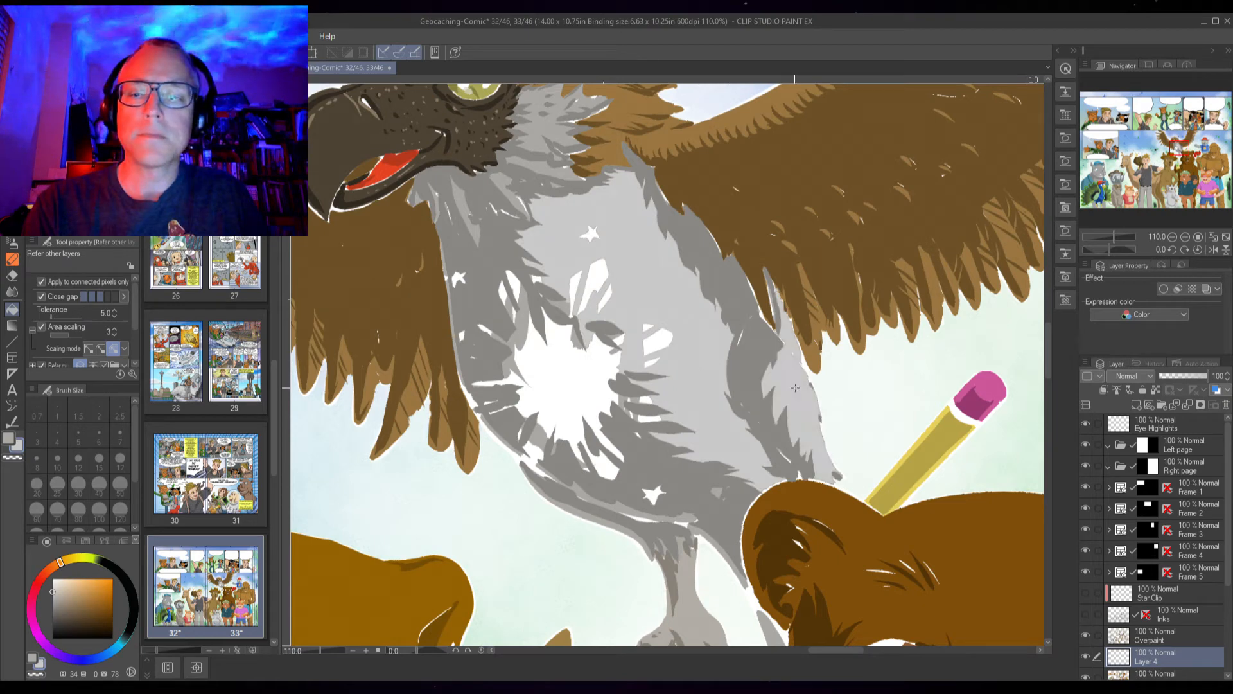
# Fill the remaining gaps around the sun emblem and lower chest of the eagle on the new layer
pyautogui.scroll(-3, 710, 561)
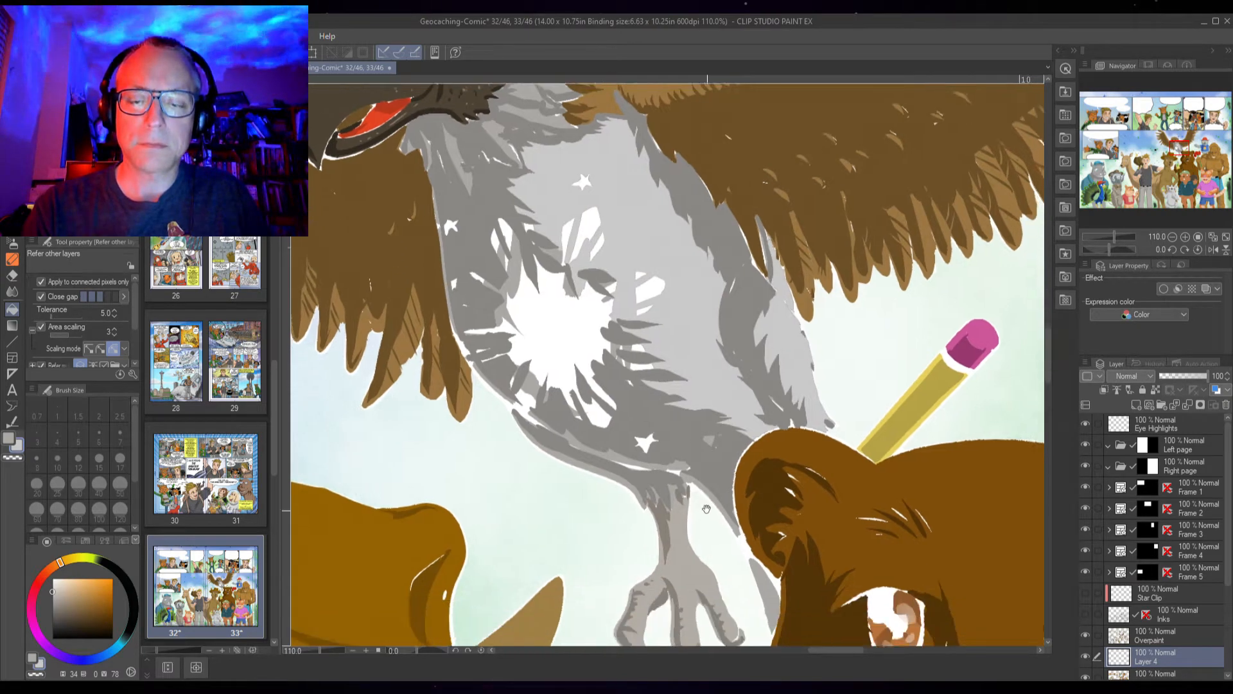
pyautogui.click(615, 447)
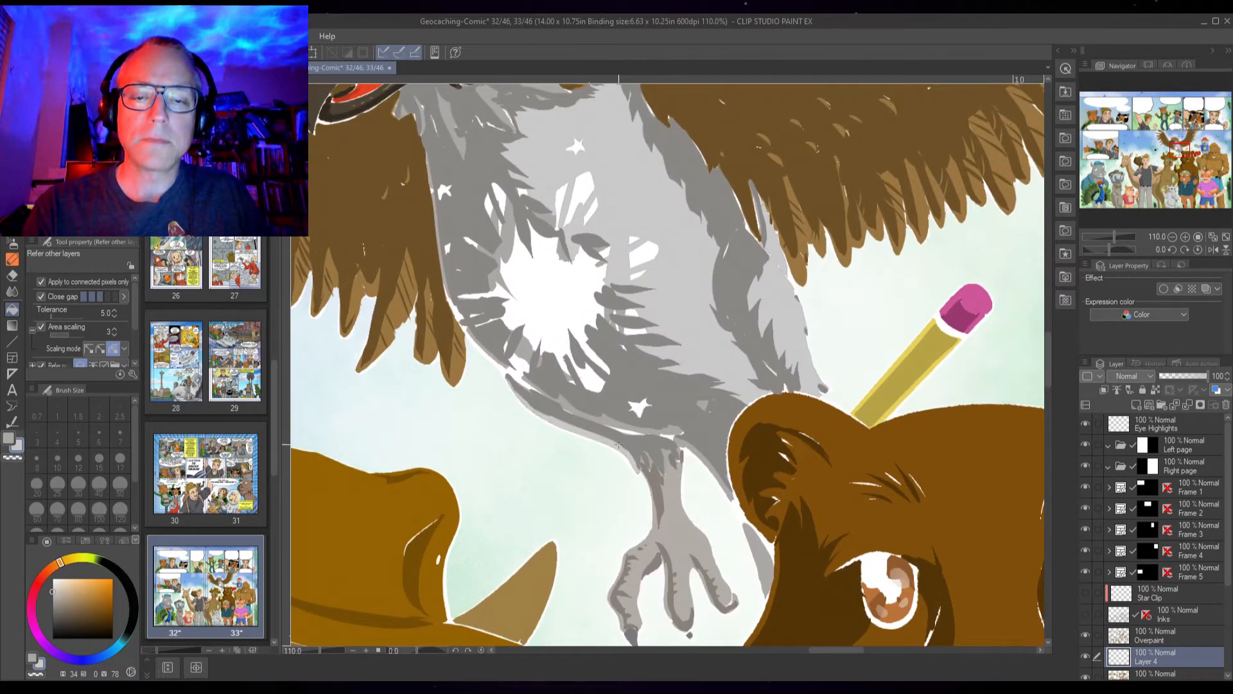
pyautogui.click(576, 413)
pyautogui.click(553, 393)
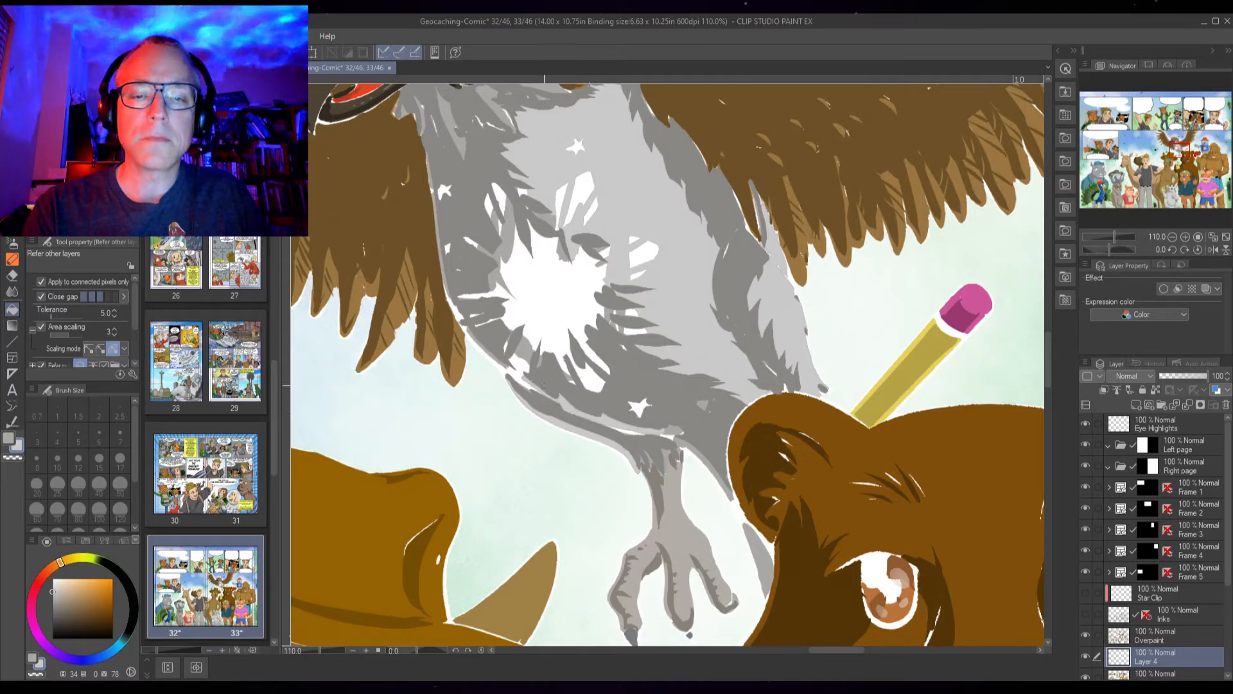
pyautogui.click(507, 245)
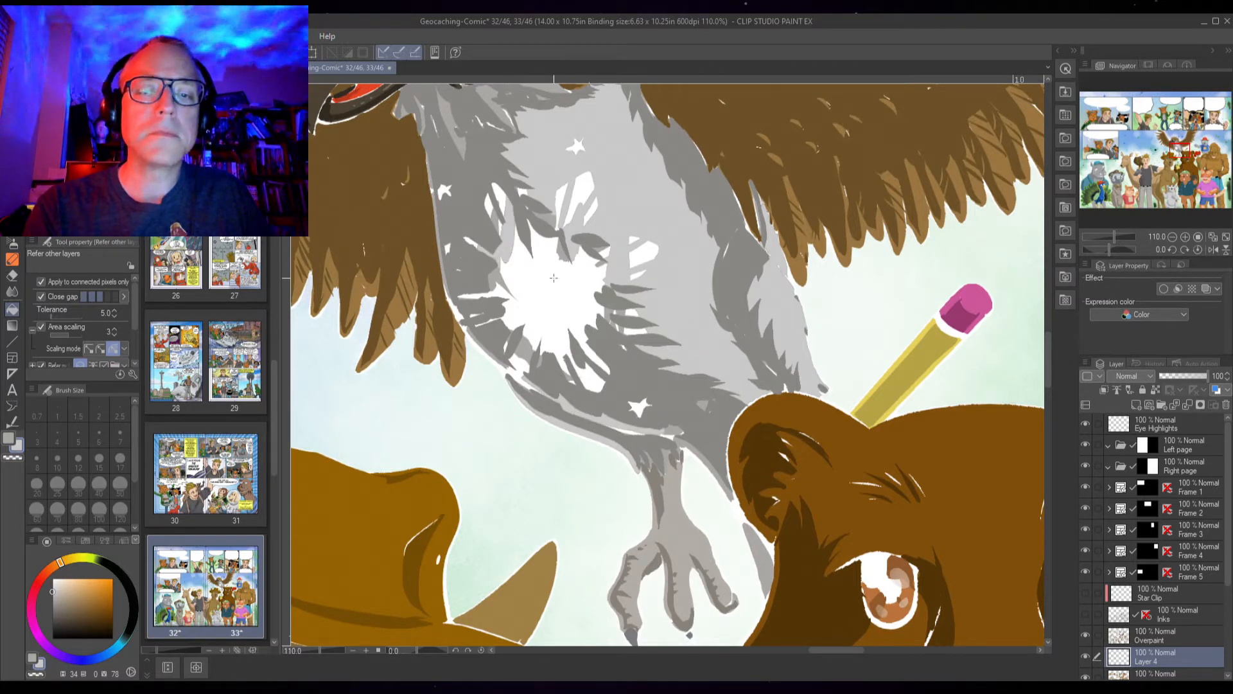
pyautogui.moveTo(571, 298); pyautogui.dragTo(607, 449)
pyautogui.click(541, 382)
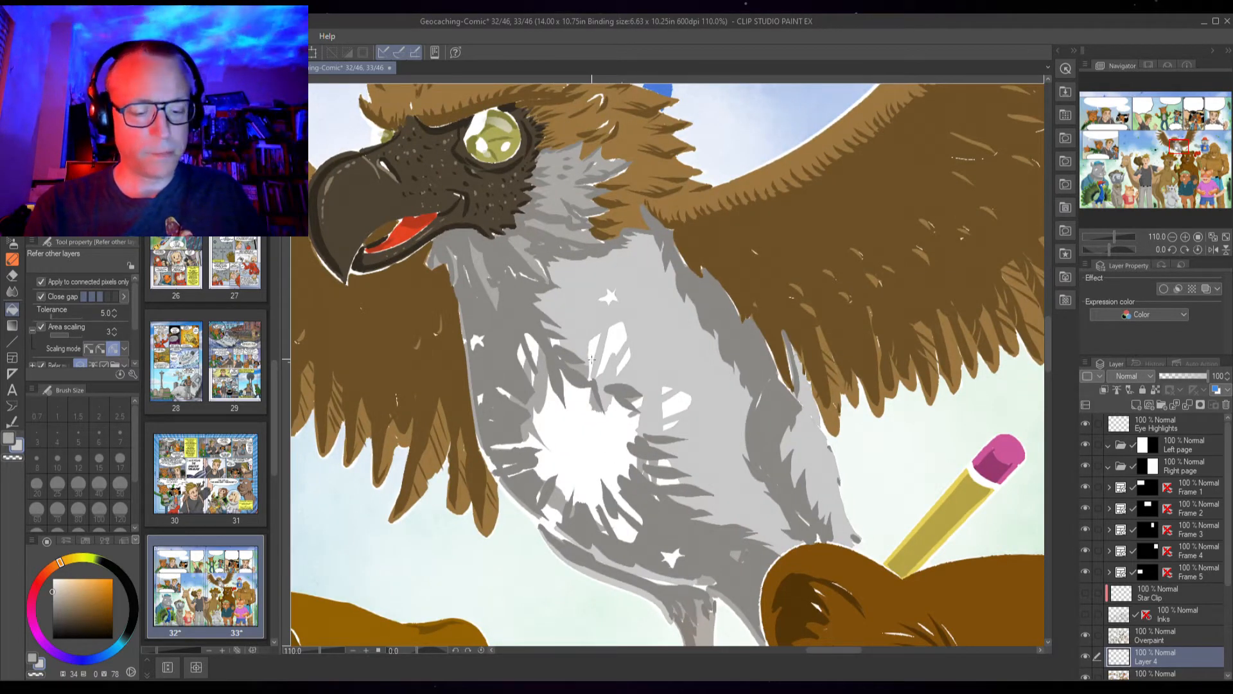
# Try to select white areas of the sun emblem with the Auto Select tool on the Flats layer, then deselect
pyautogui.press('w')
pyautogui.click(543, 381)
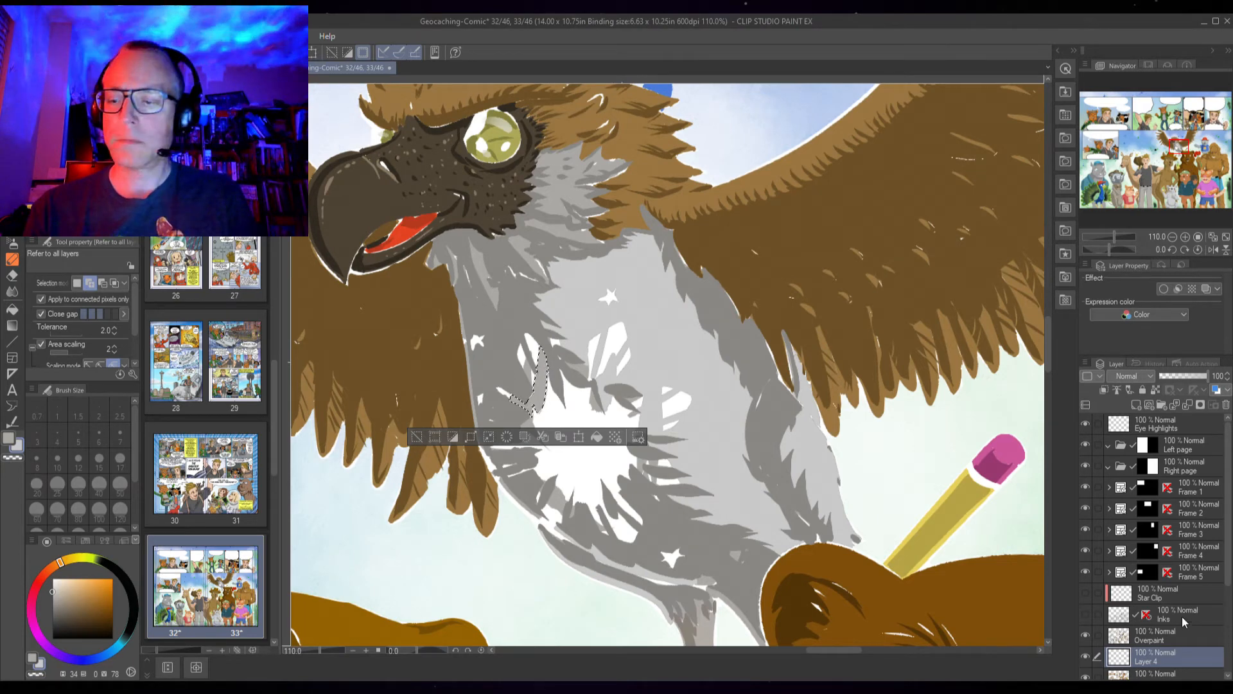
pyautogui.scroll(-2, 1230, 597)
pyautogui.scroll(-1, 1230, 598)
pyautogui.click(1162, 599)
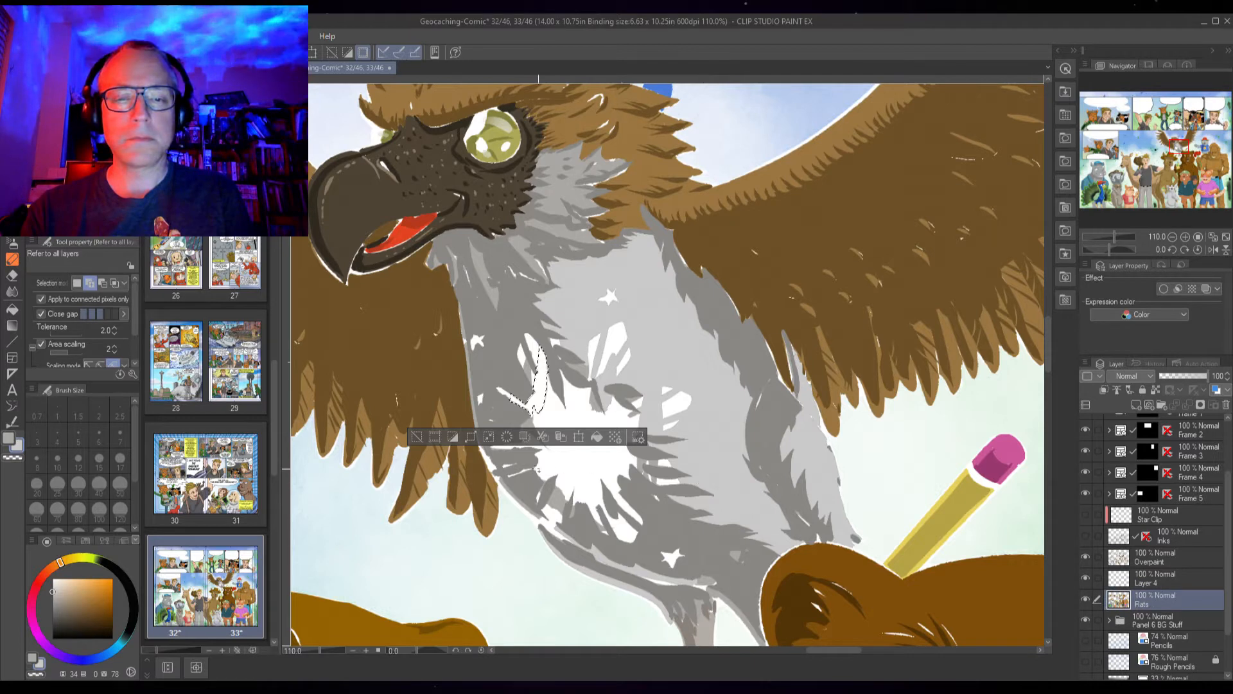
pyautogui.click(537, 423)
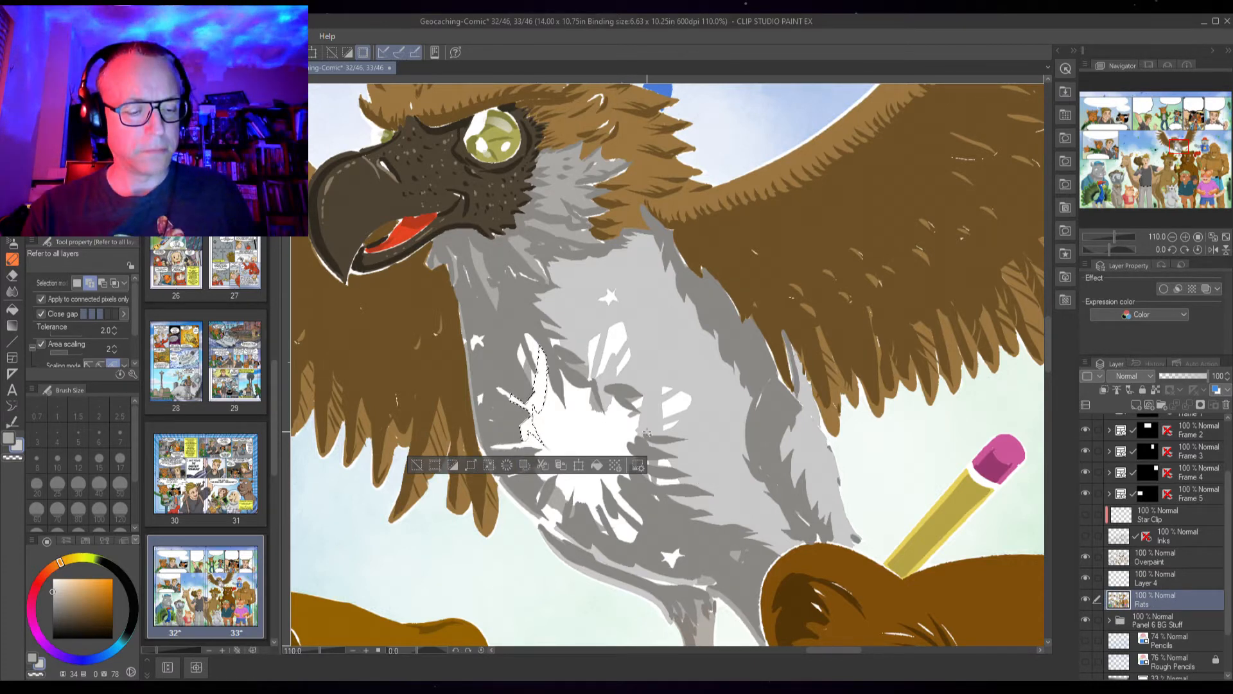
pyautogui.hotkey('ctrl', 'd')
# Toggle the visibility of the Star Clip and Inks layers to compare the chest emblem with the flats
pyautogui.moveTo(1086, 535); pyautogui.dragTo(1088, 508)
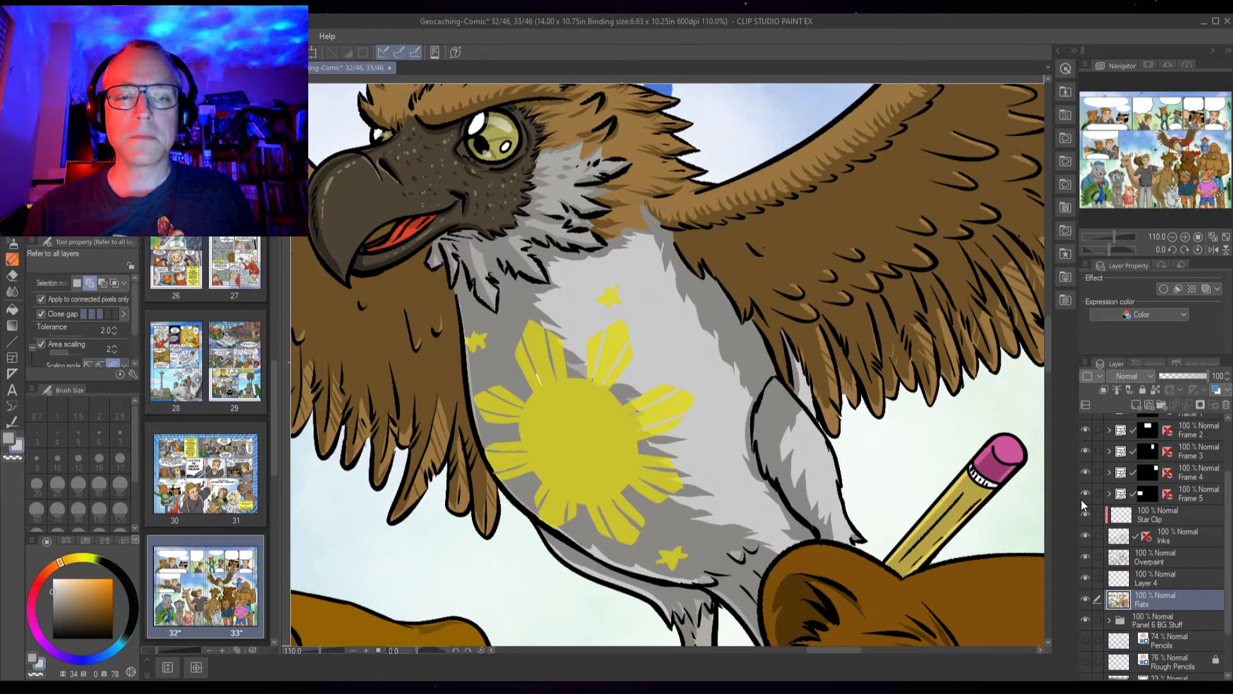
pyautogui.hotkey('ctrl', 'z')
pyautogui.hotkey('ctrl', 'z')
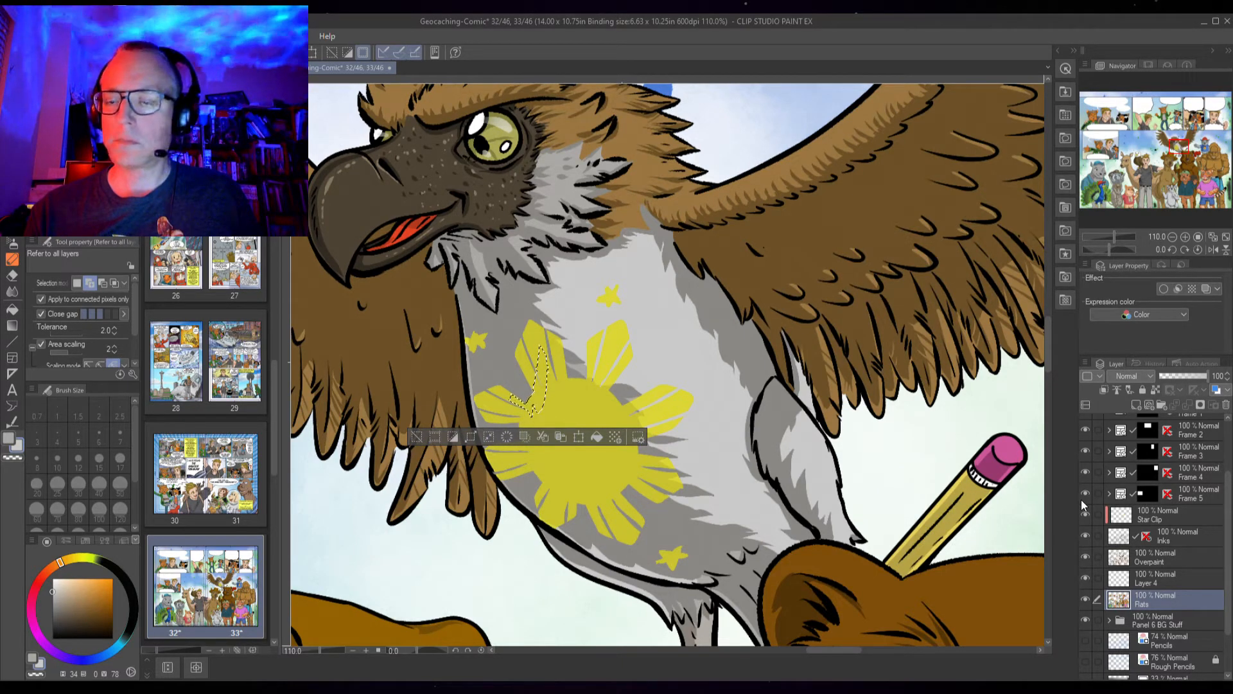
pyautogui.hotkey('ctrl', 'd')
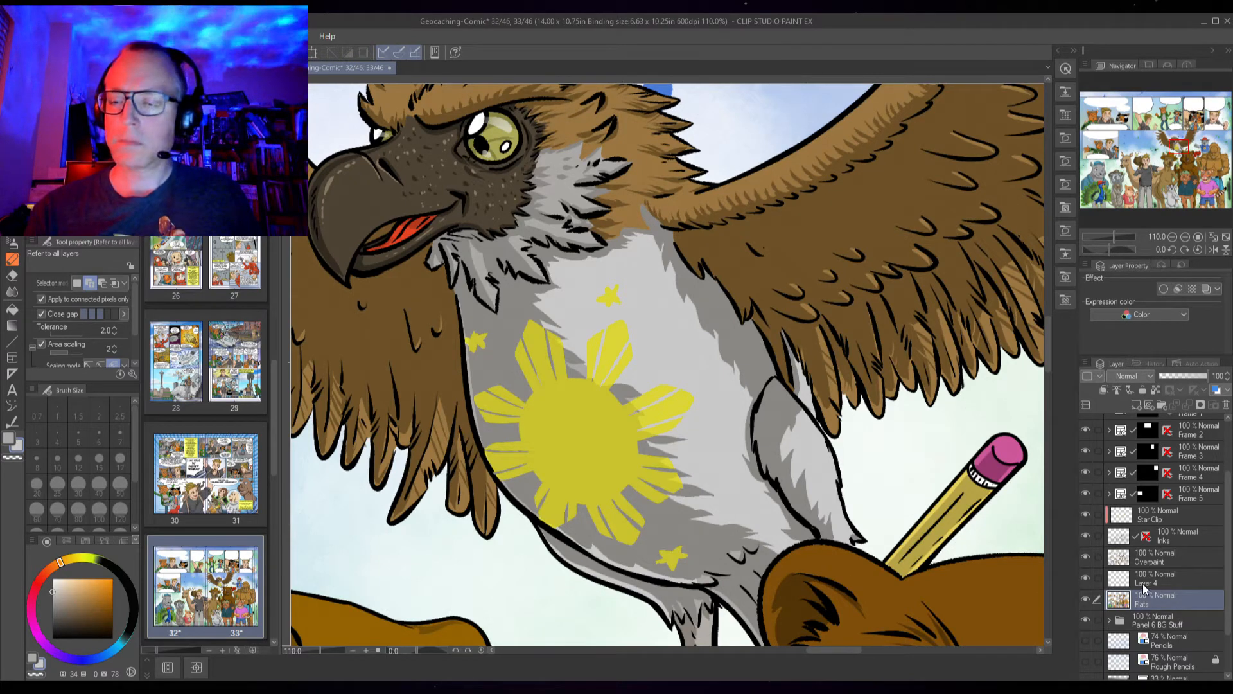
pyautogui.click(1085, 514)
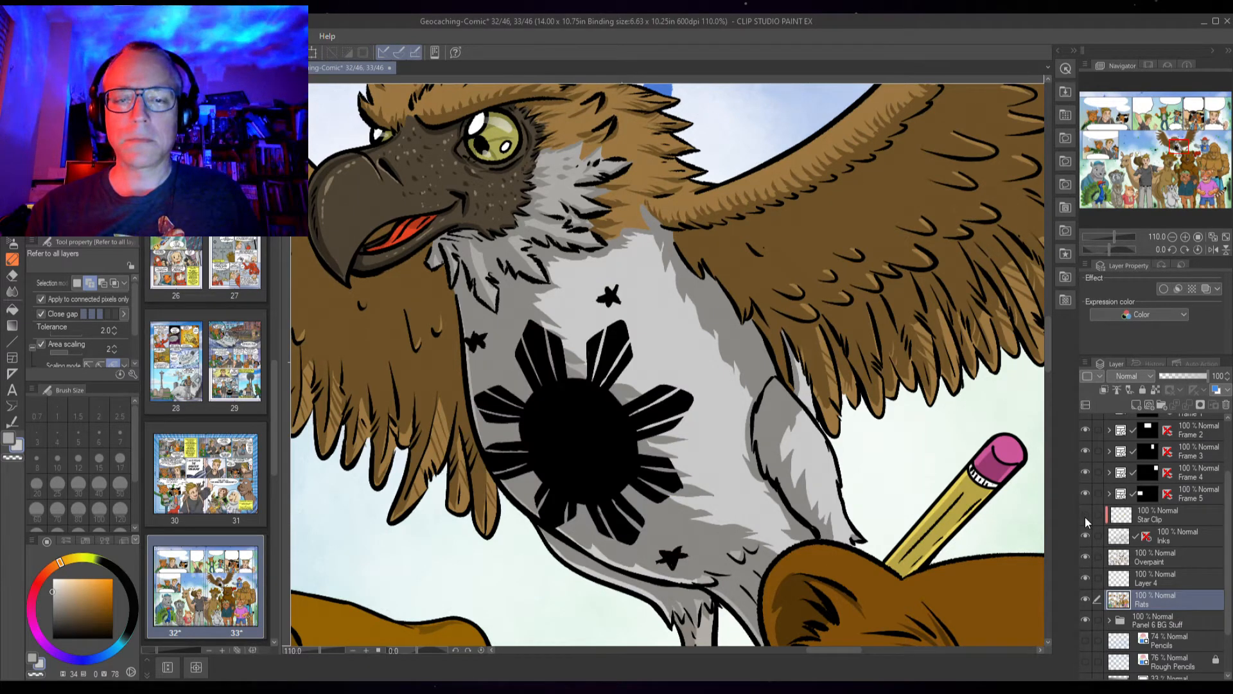
pyautogui.click(1087, 522)
pyautogui.click(1085, 538)
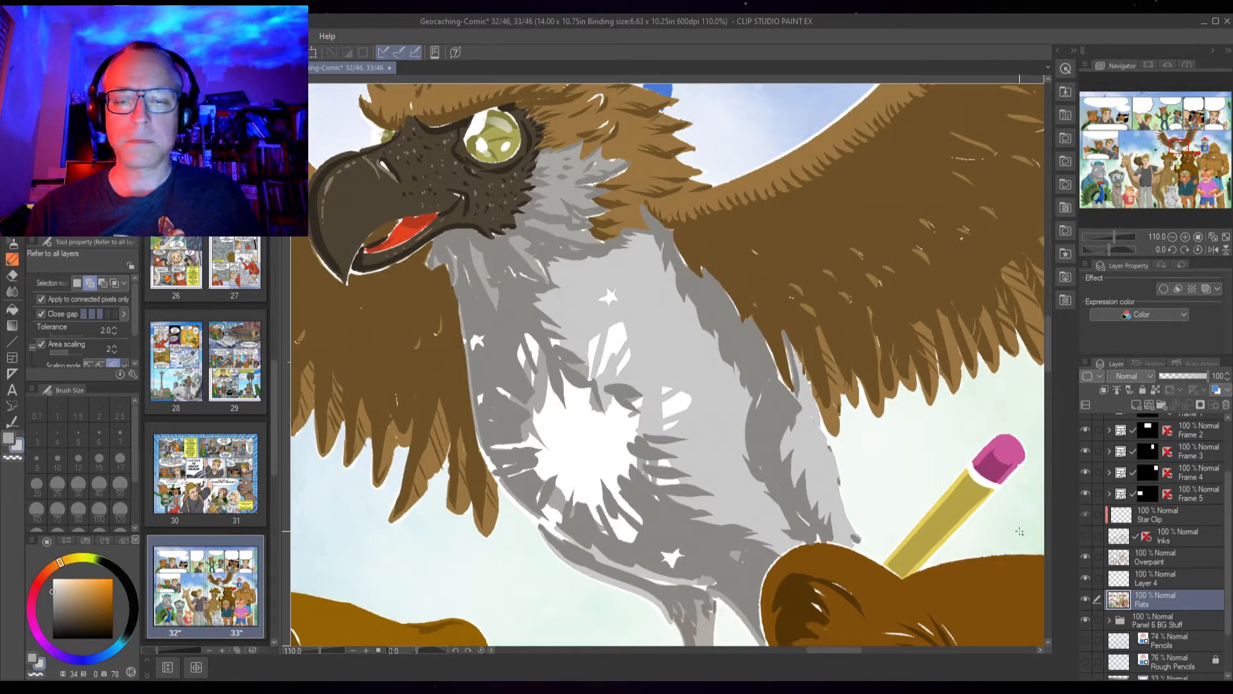
# Select Layer 4 and toggle the visibility of Layer 4 and the Overpaint layer to compare the chest fills
pyautogui.press('x')
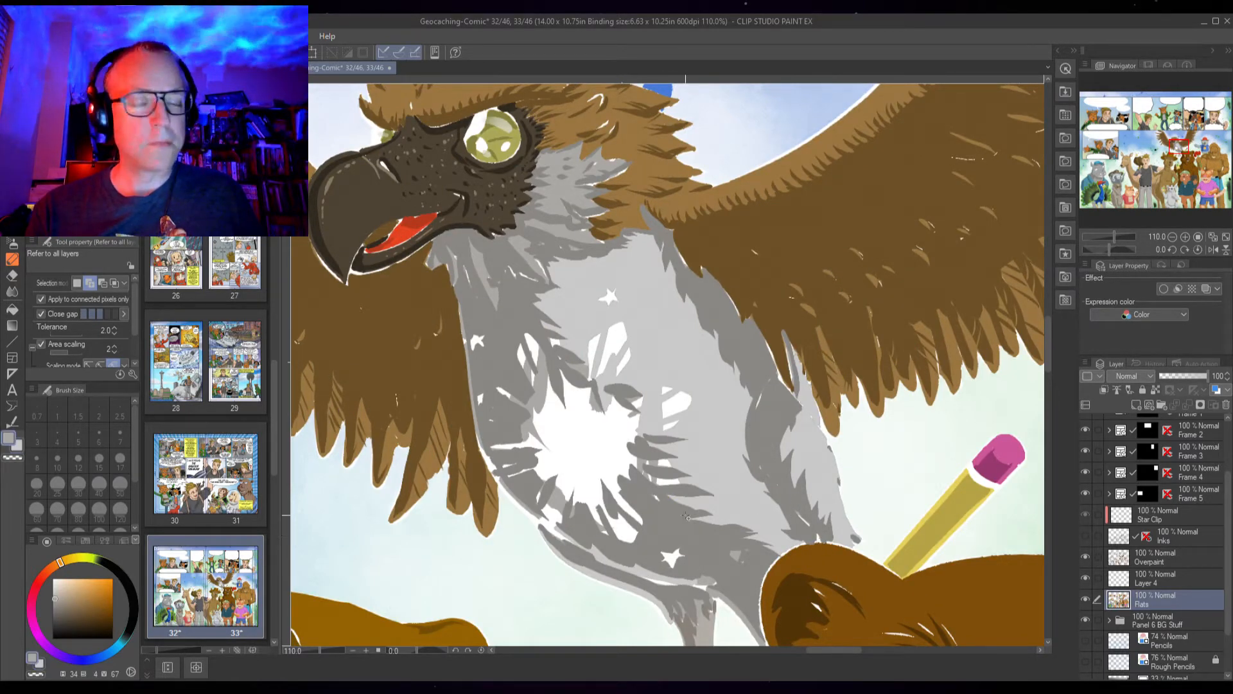
pyautogui.press('g')
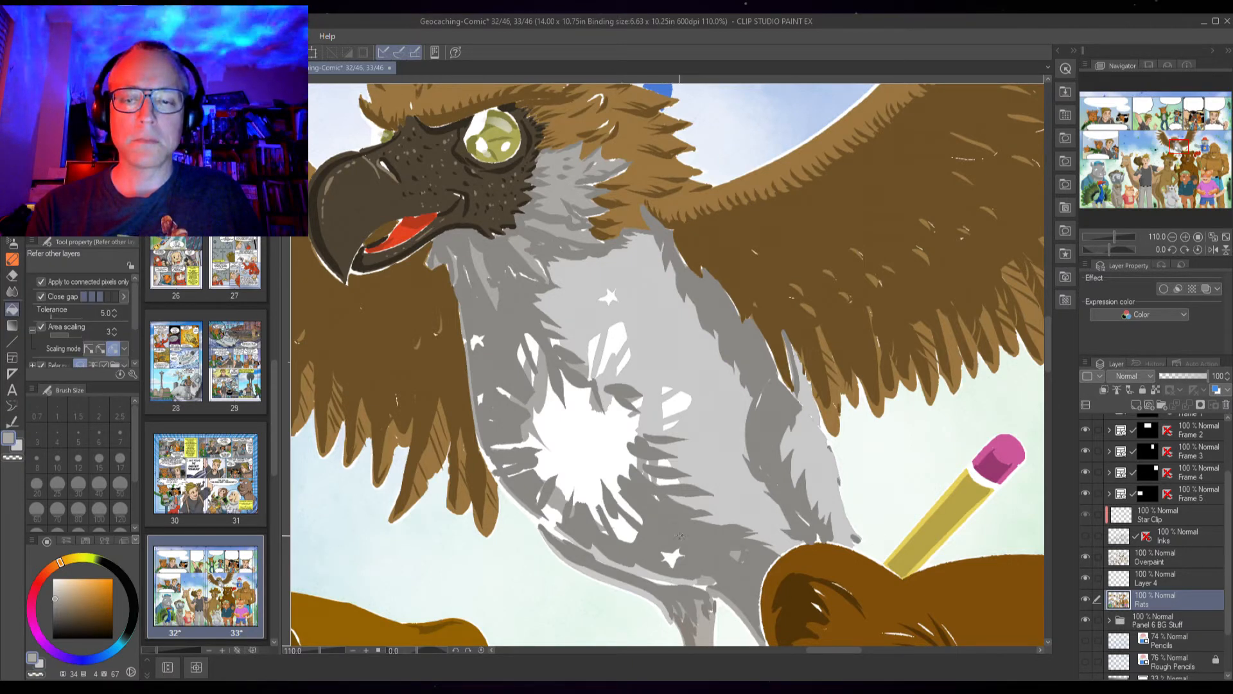
pyautogui.click(1165, 579)
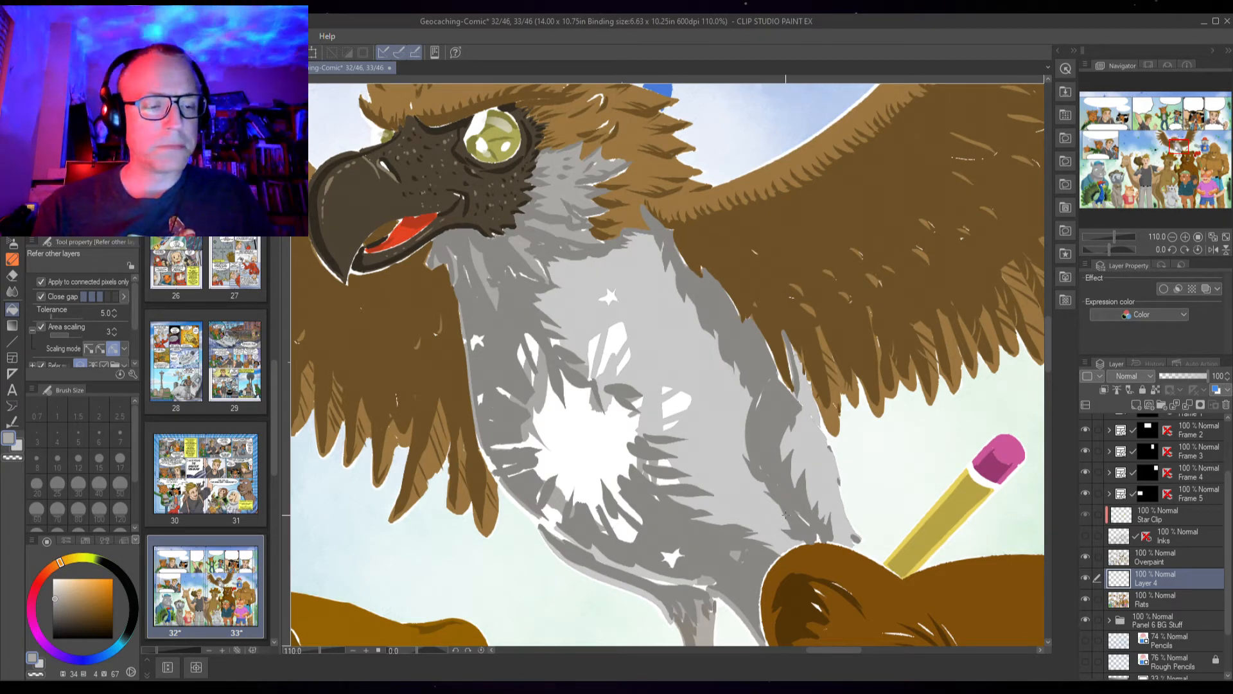
pyautogui.click(1085, 578)
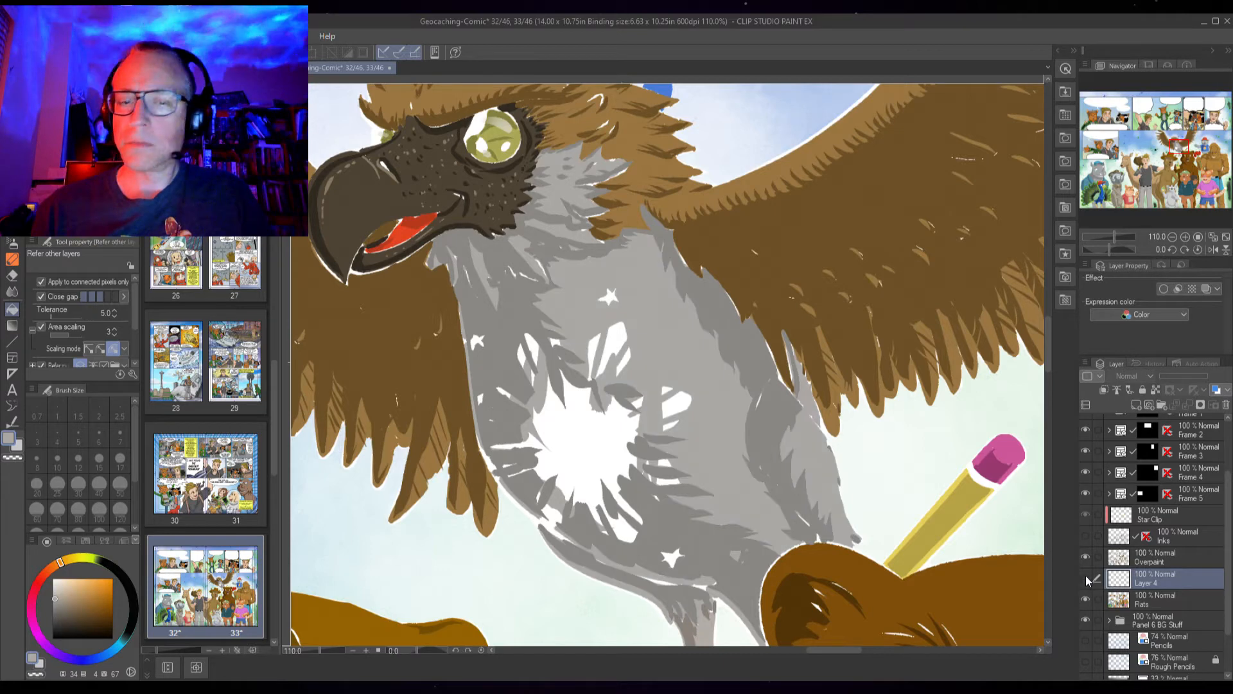
pyautogui.click(1085, 576)
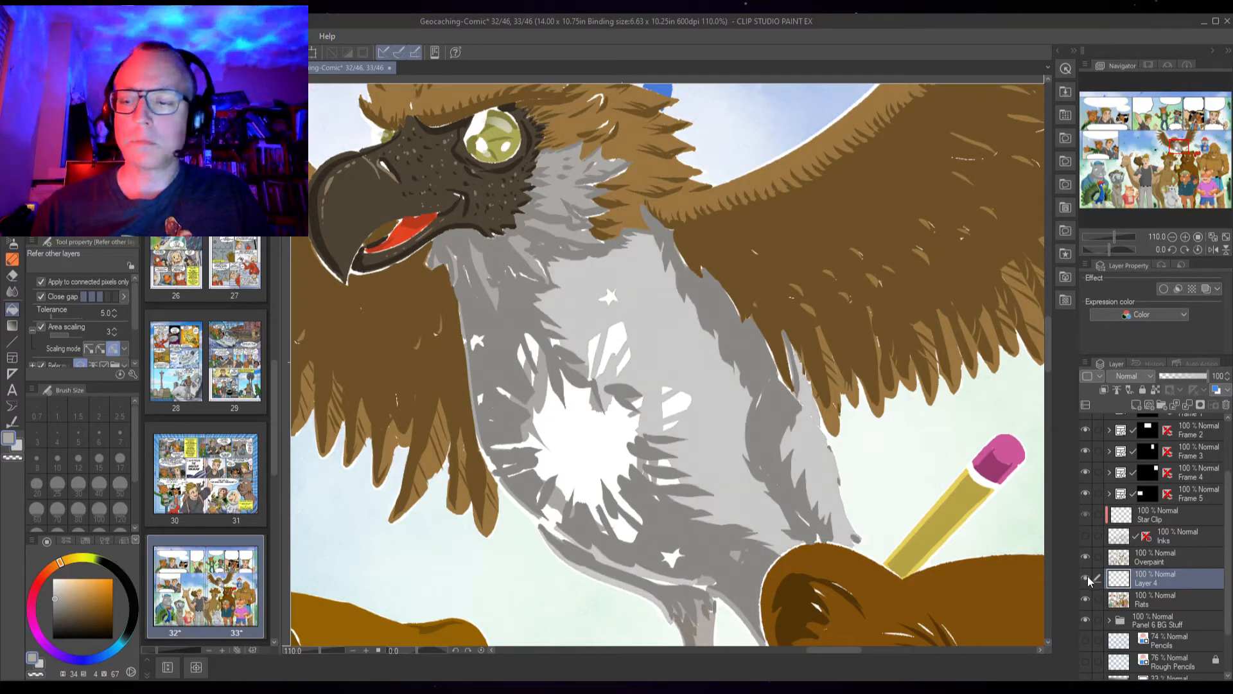
pyautogui.click(1085, 558)
pyautogui.click(1083, 560)
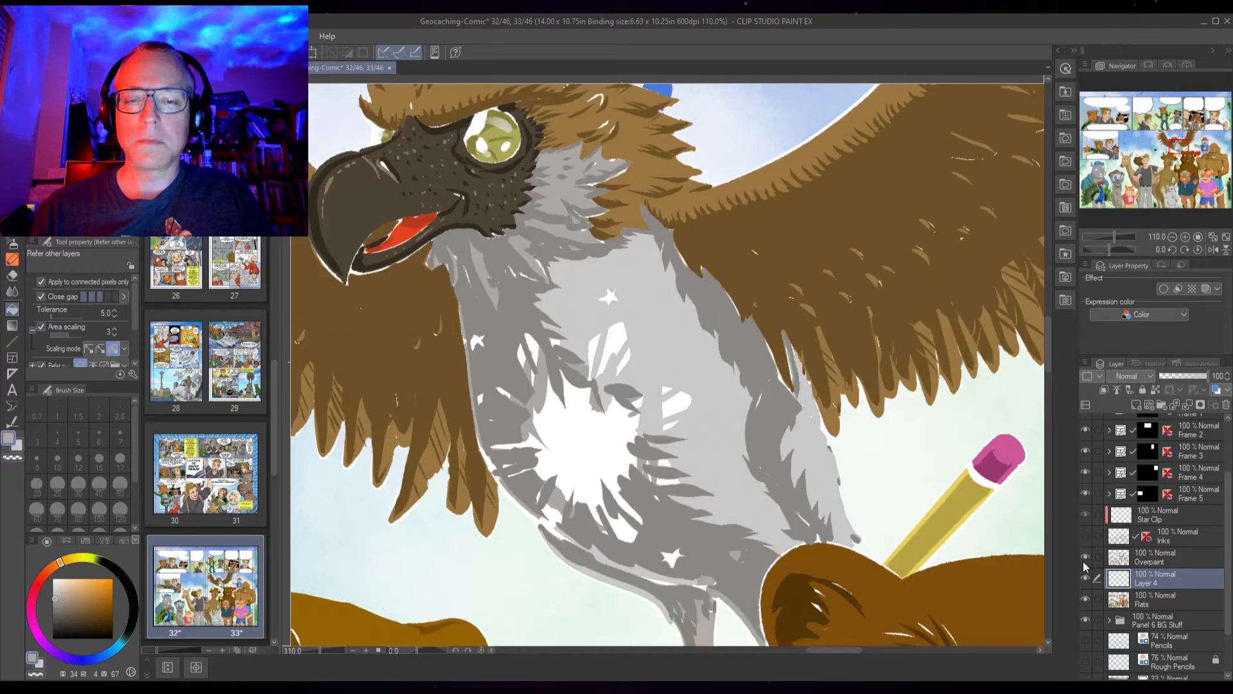
pyautogui.click(1087, 580)
pyautogui.click(1084, 579)
pyautogui.click(1085, 558)
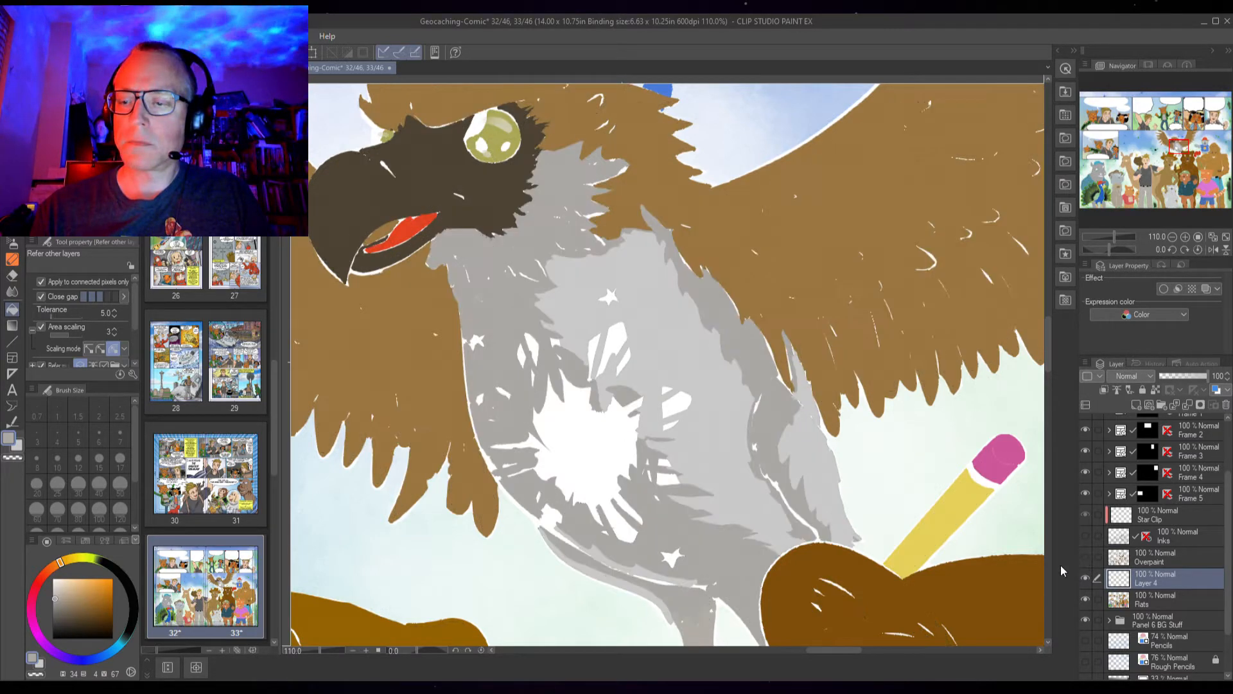
pyautogui.click(1084, 558)
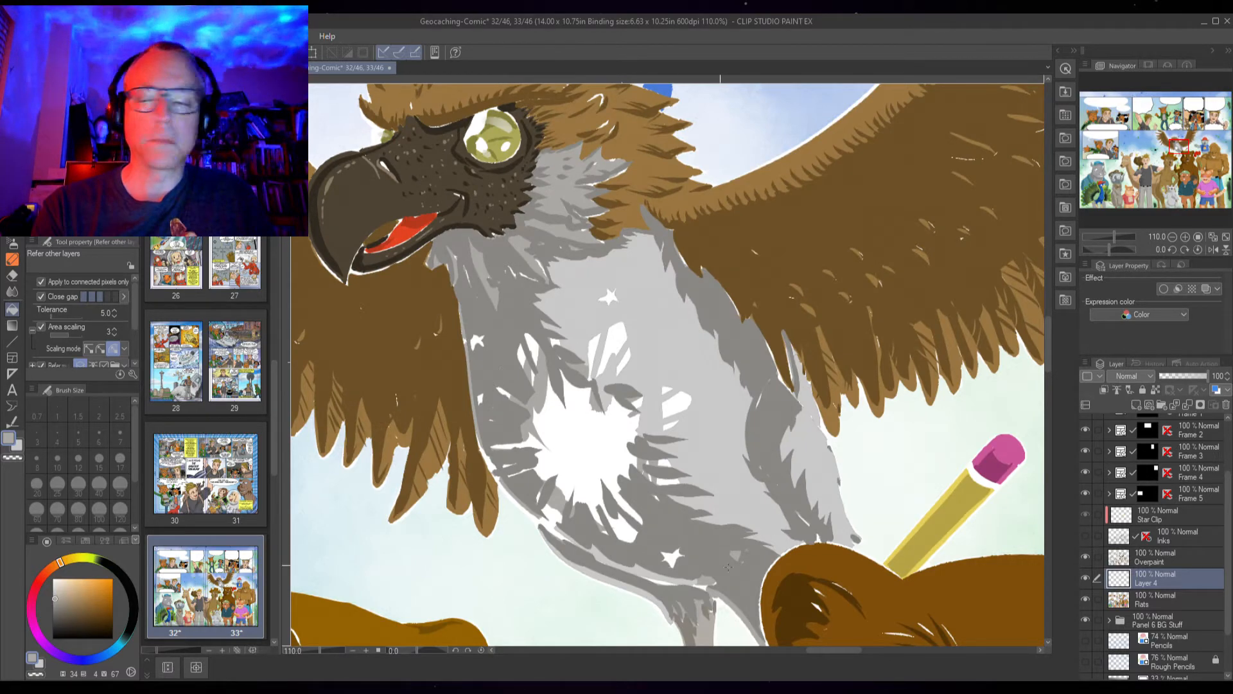
# Switch to the Overpaint layer and fill the grey gaps across the eagle's chest around the sun emblem, undoing one stray fill
pyautogui.click(1151, 558)
pyautogui.click(507, 363)
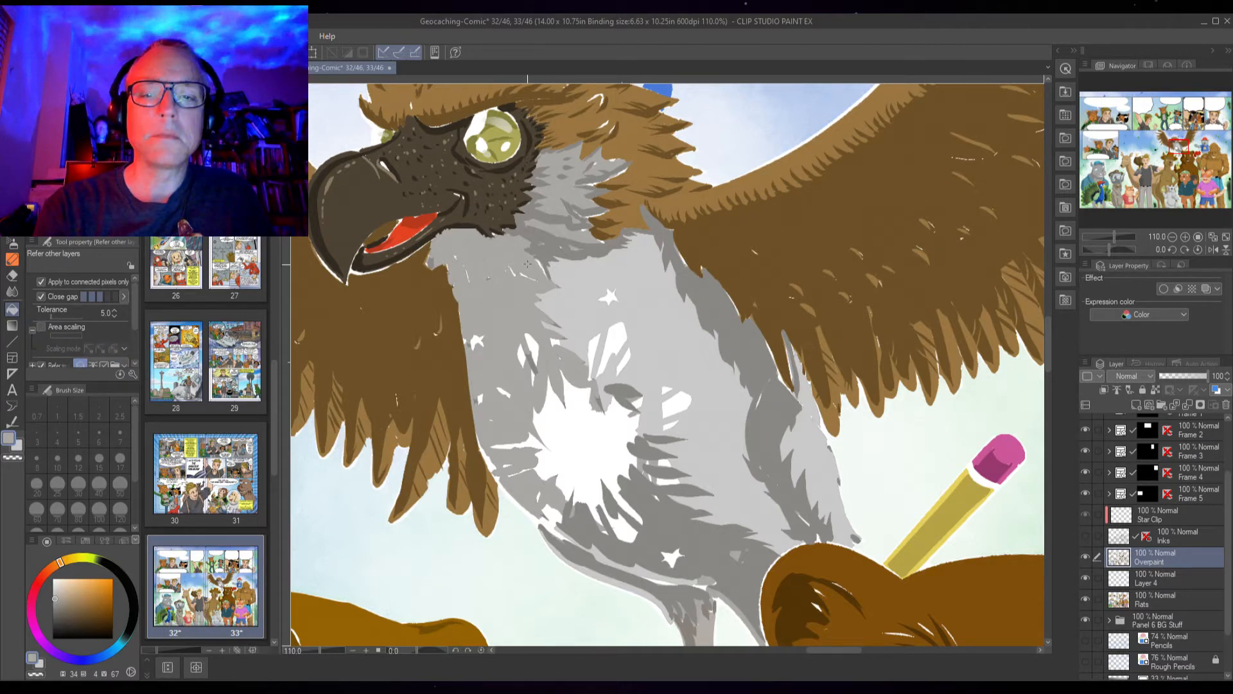
pyautogui.click(548, 249)
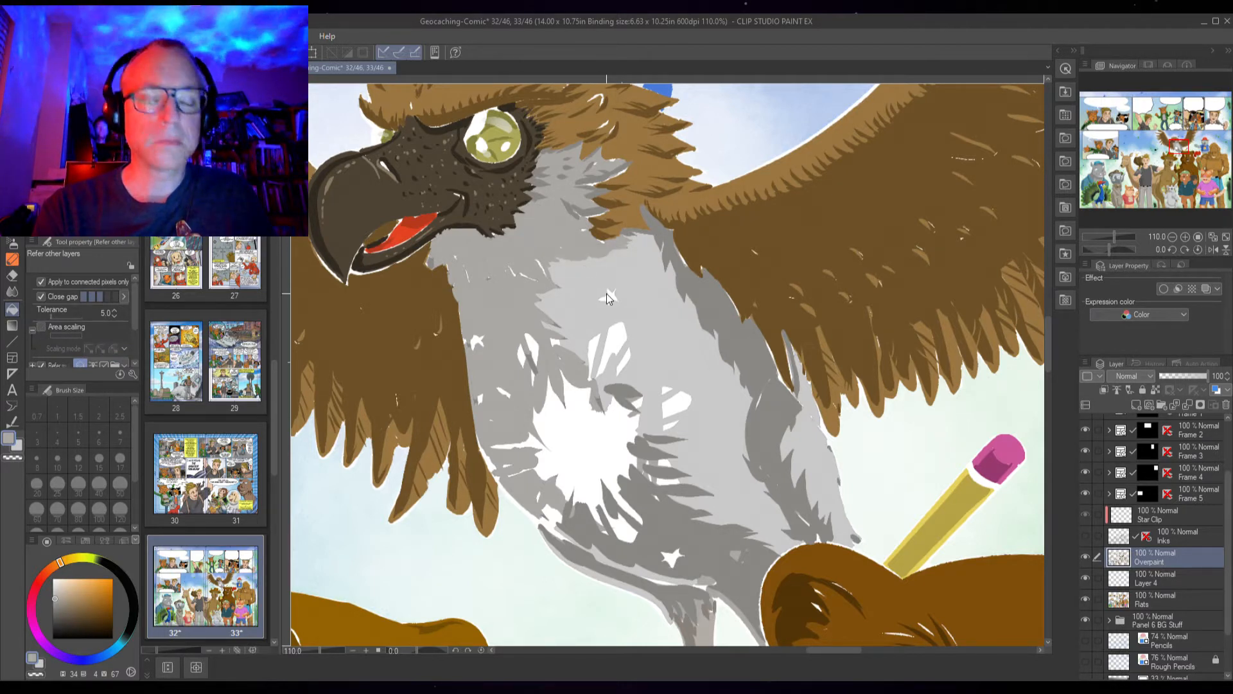
pyautogui.hotkey('ctrl', 'z')
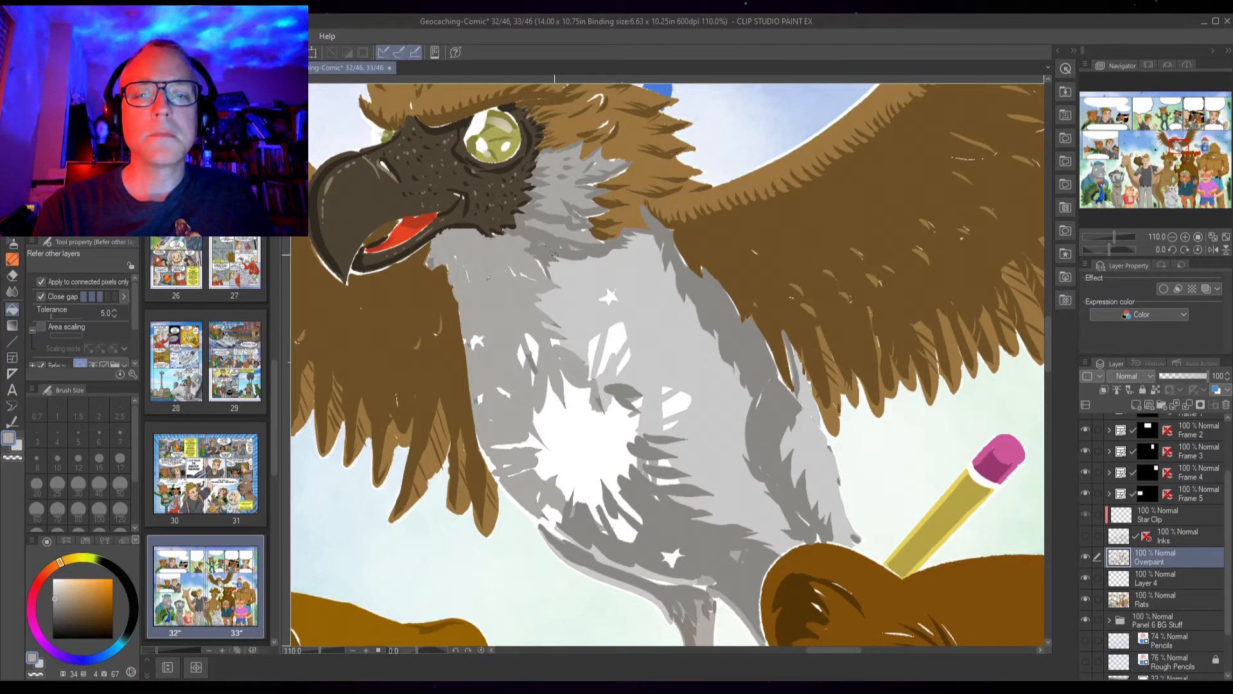
pyautogui.click(701, 545)
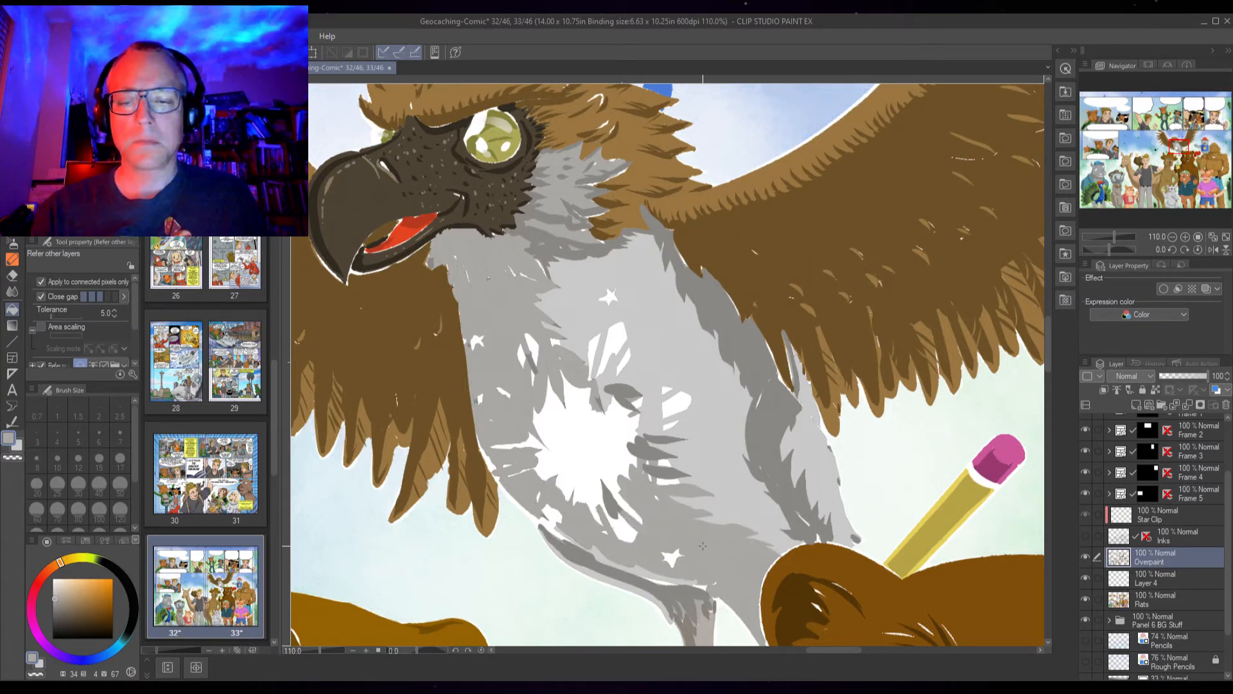
pyautogui.click(663, 474)
pyautogui.click(645, 450)
pyautogui.click(663, 441)
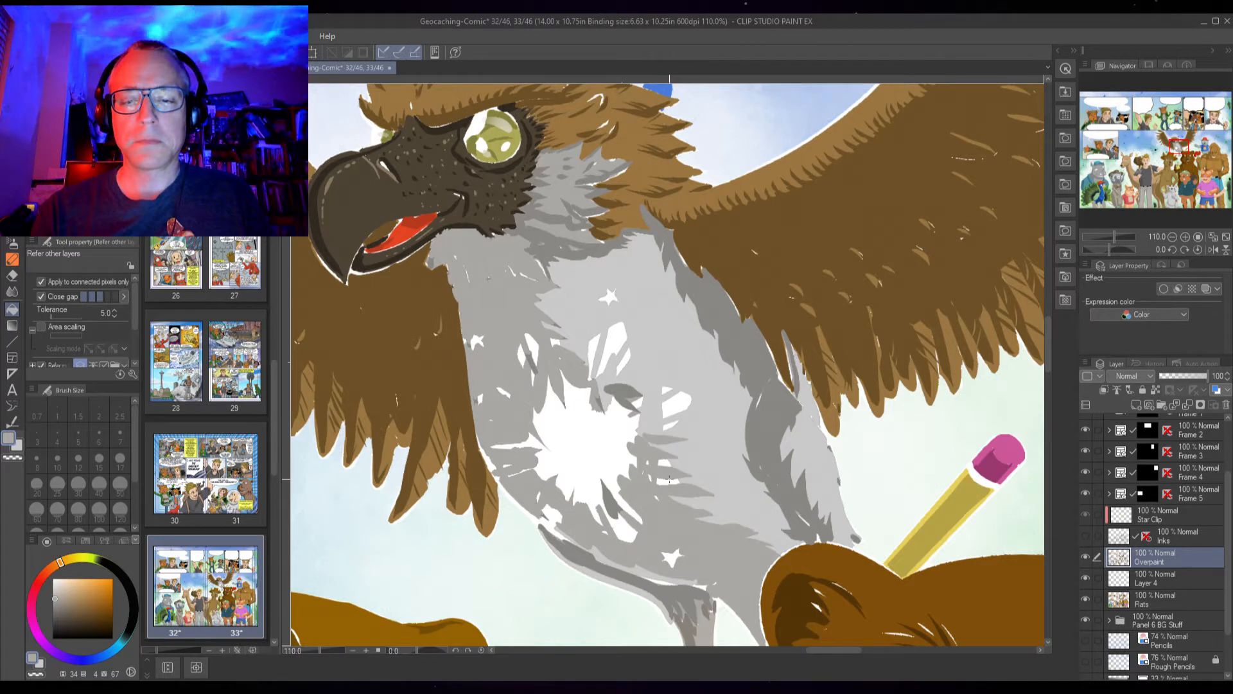
pyautogui.click(621, 399)
pyautogui.click(626, 524)
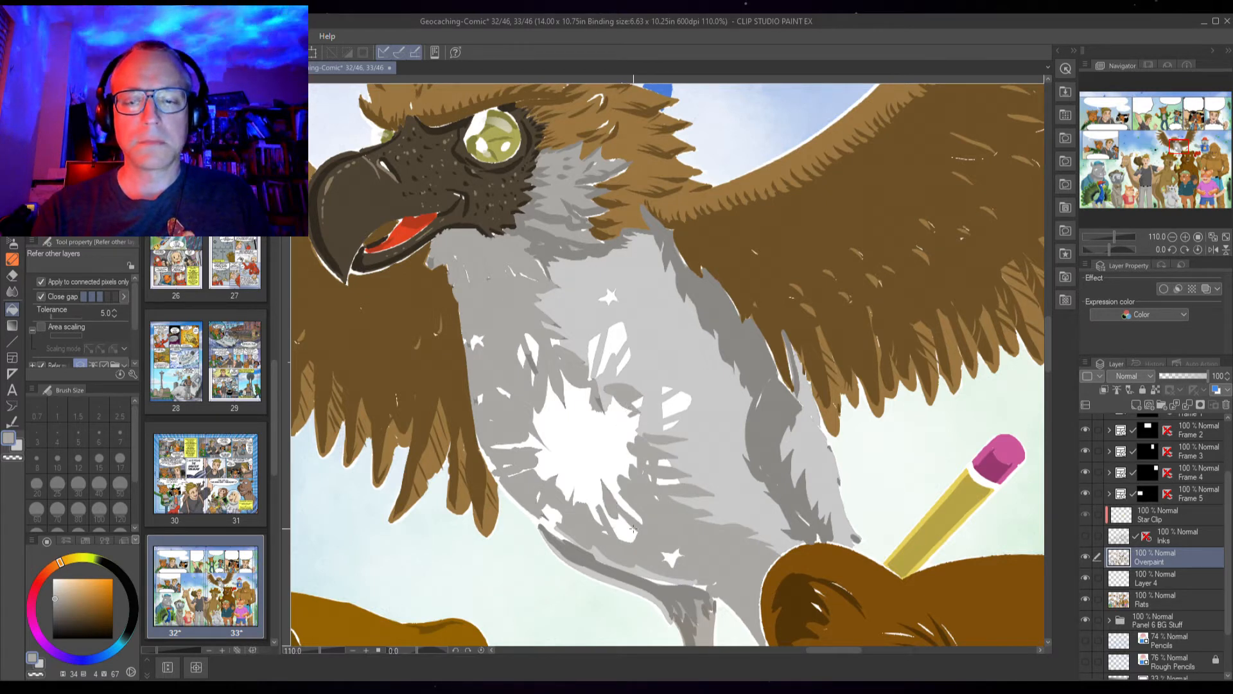
pyautogui.click(766, 429)
pyautogui.click(764, 381)
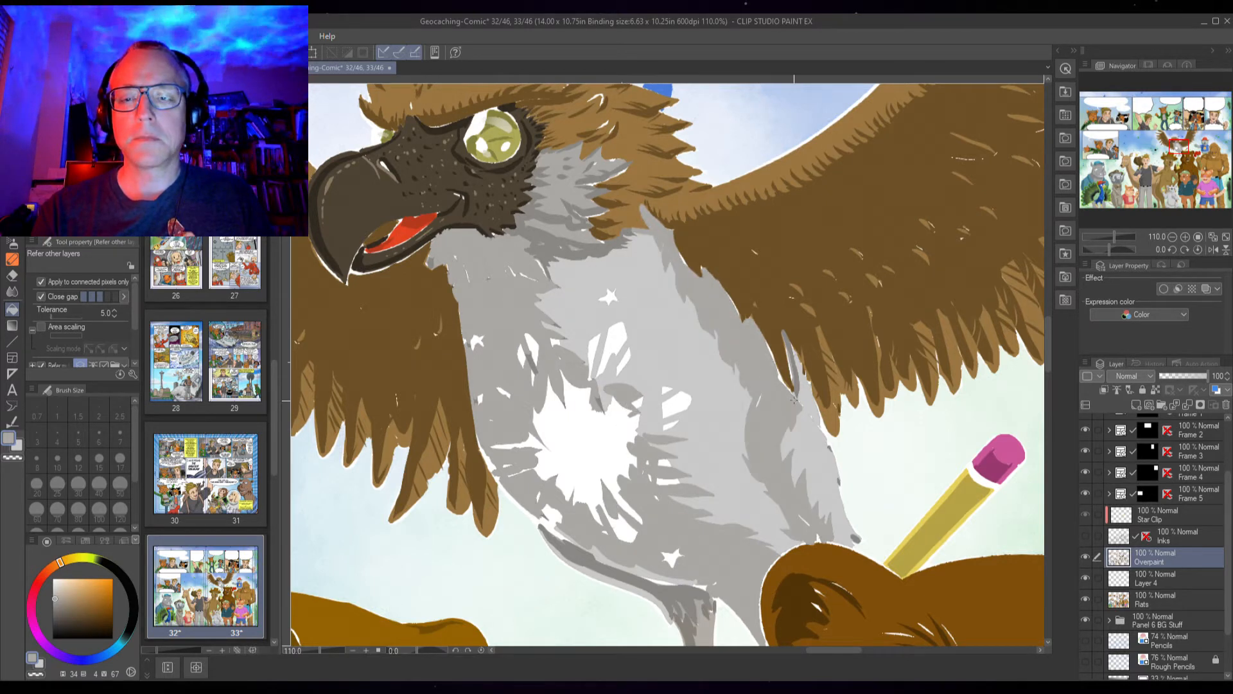
pyautogui.click(795, 375)
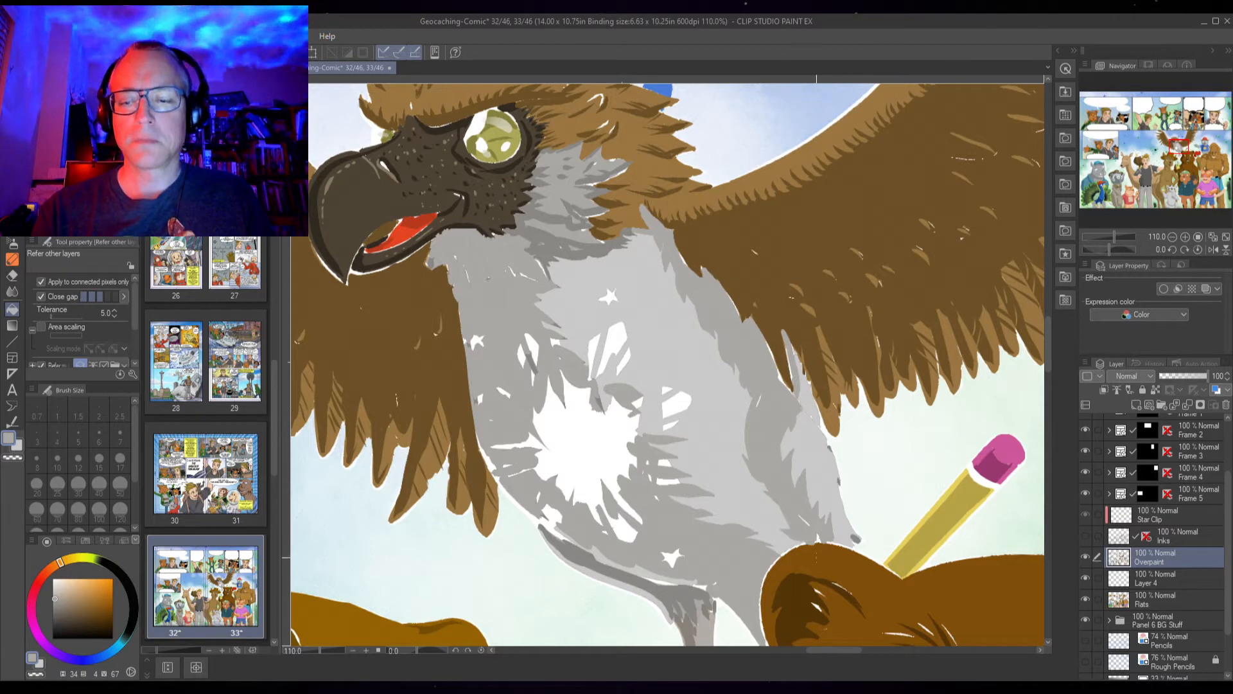
pyautogui.click(689, 587)
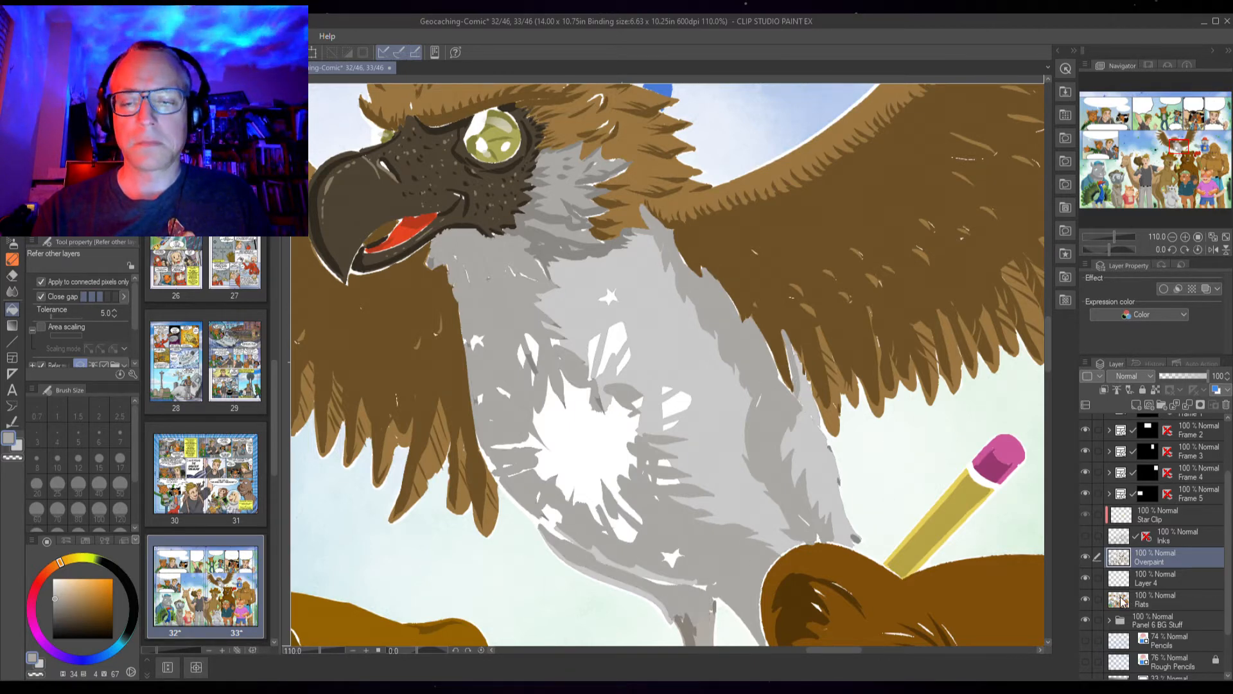
# Show the Inks layer, undo the last fill, and fill a gap on the upper chest below the neck feathers
pyautogui.click(1085, 536)
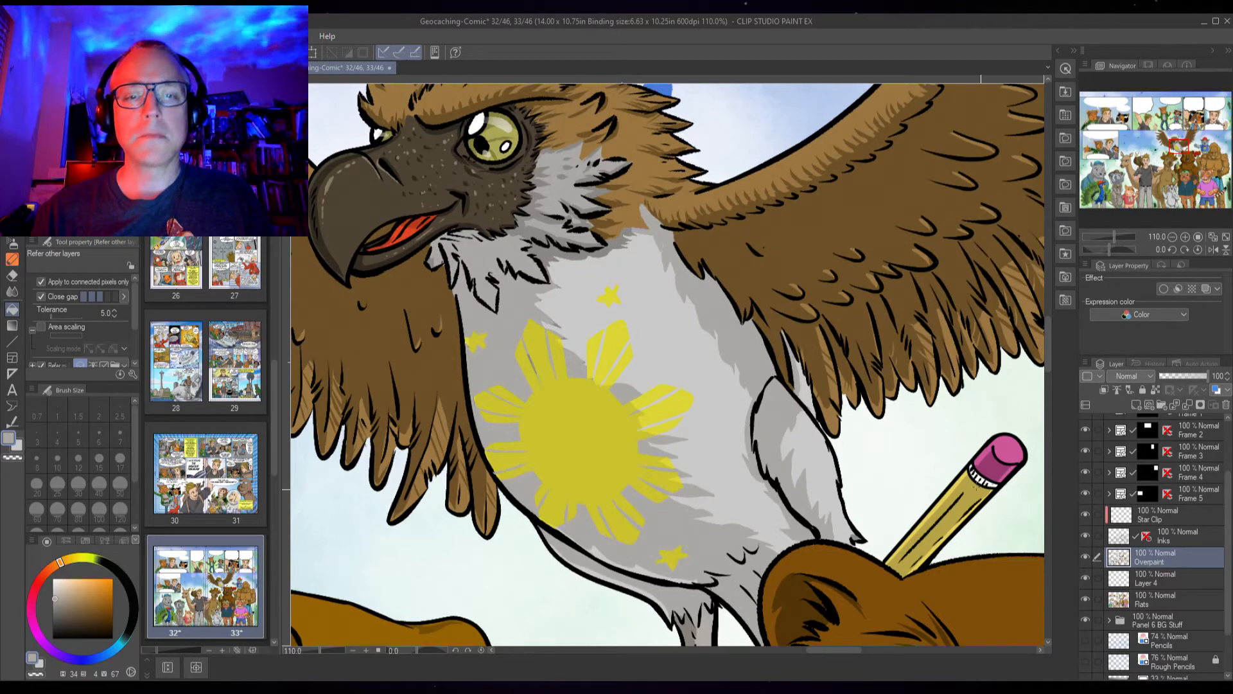
pyautogui.scroll(3, 583, 288)
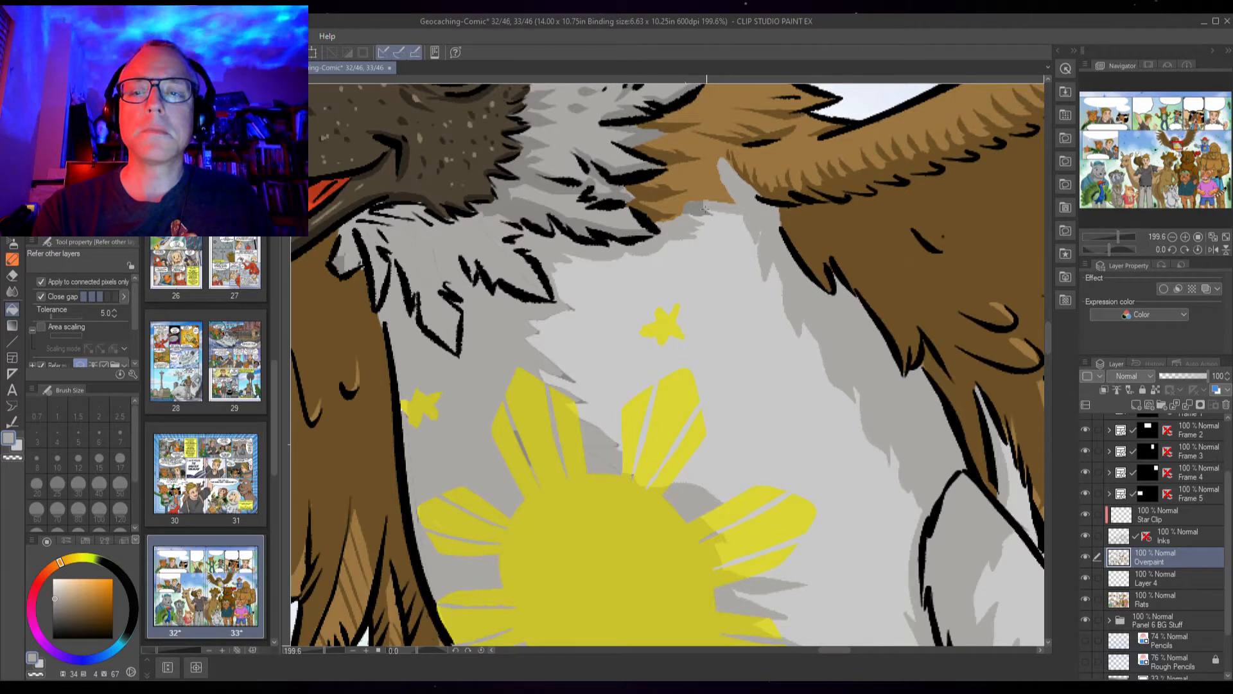
pyautogui.moveTo(624, 266); pyautogui.dragTo(605, 462)
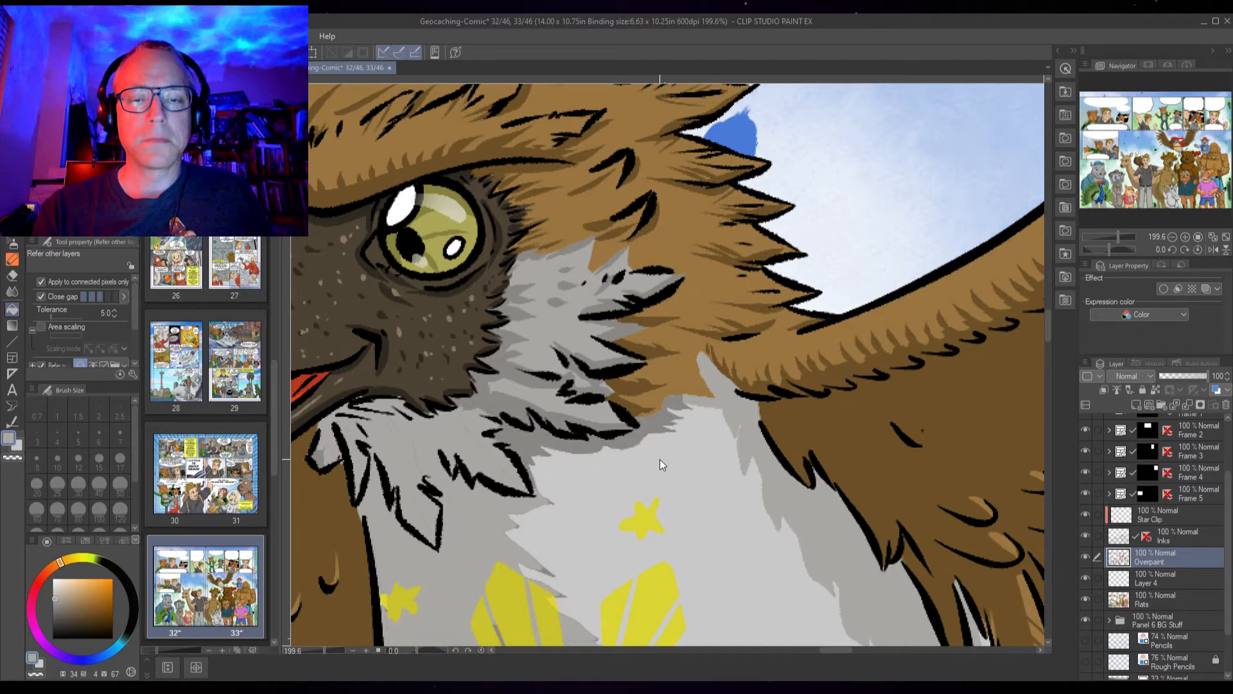
pyautogui.hotkey('ctrl', 'z')
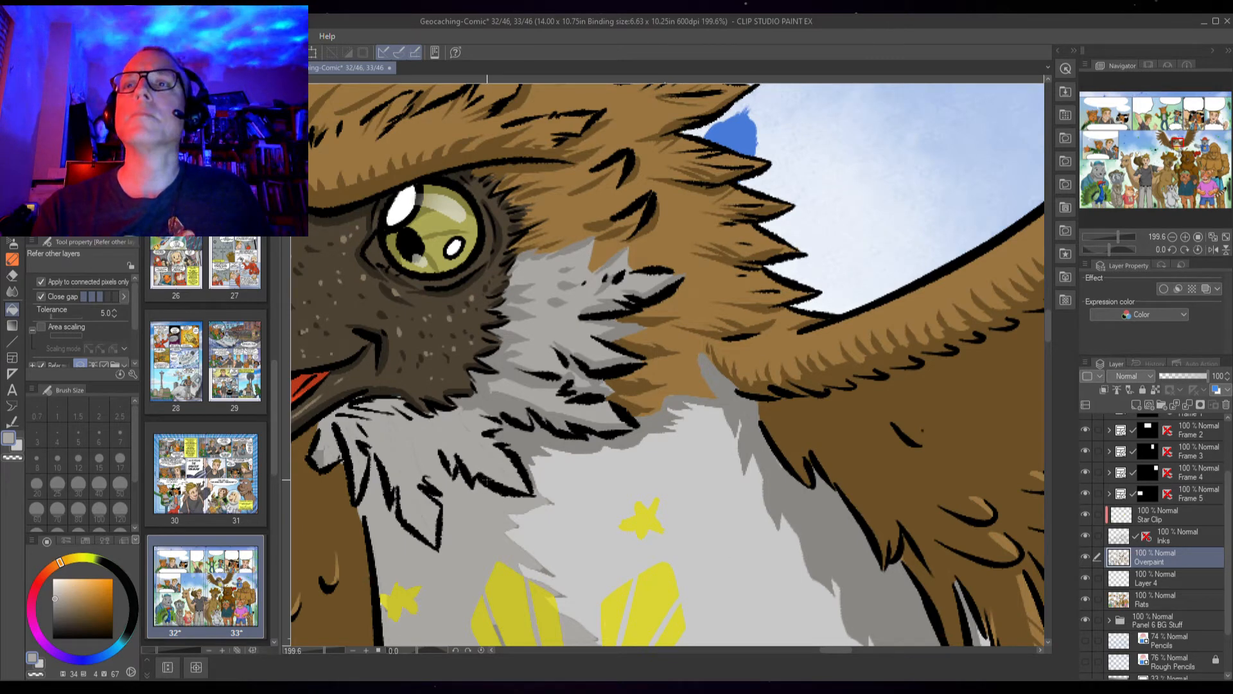
pyautogui.click(488, 486)
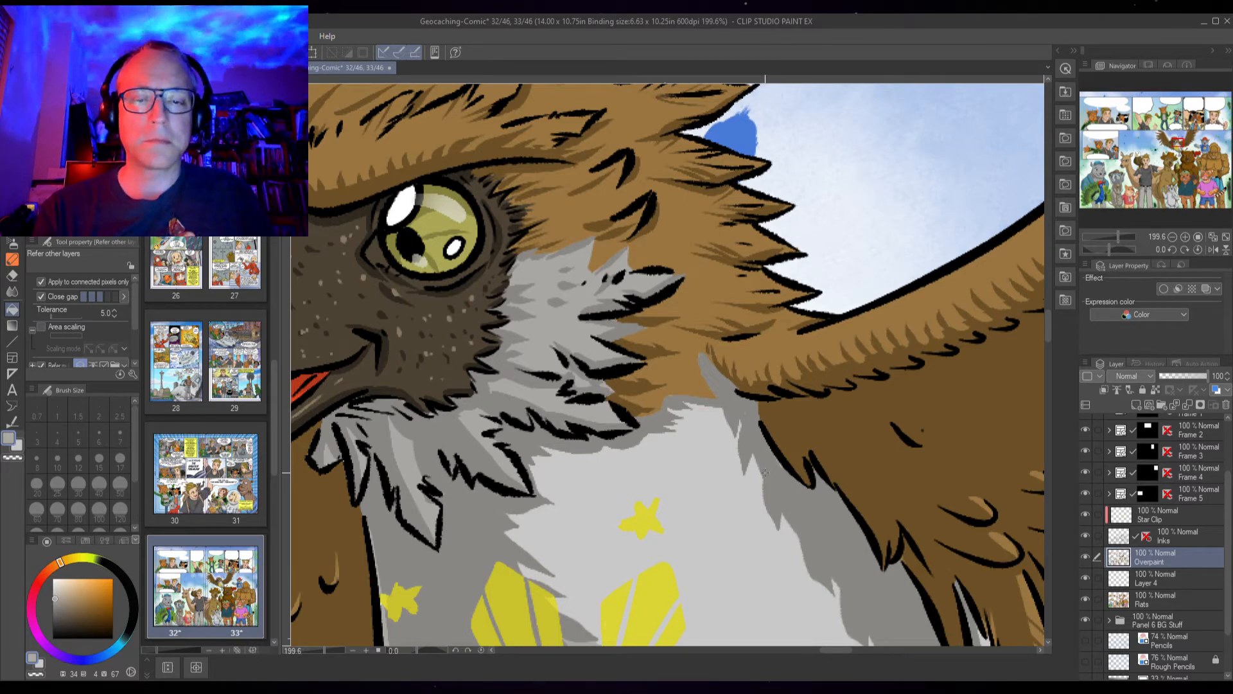
# Swap to the other colour and try filling the upper chest beside the eye twice, undoing each attempt
pyautogui.press('x')
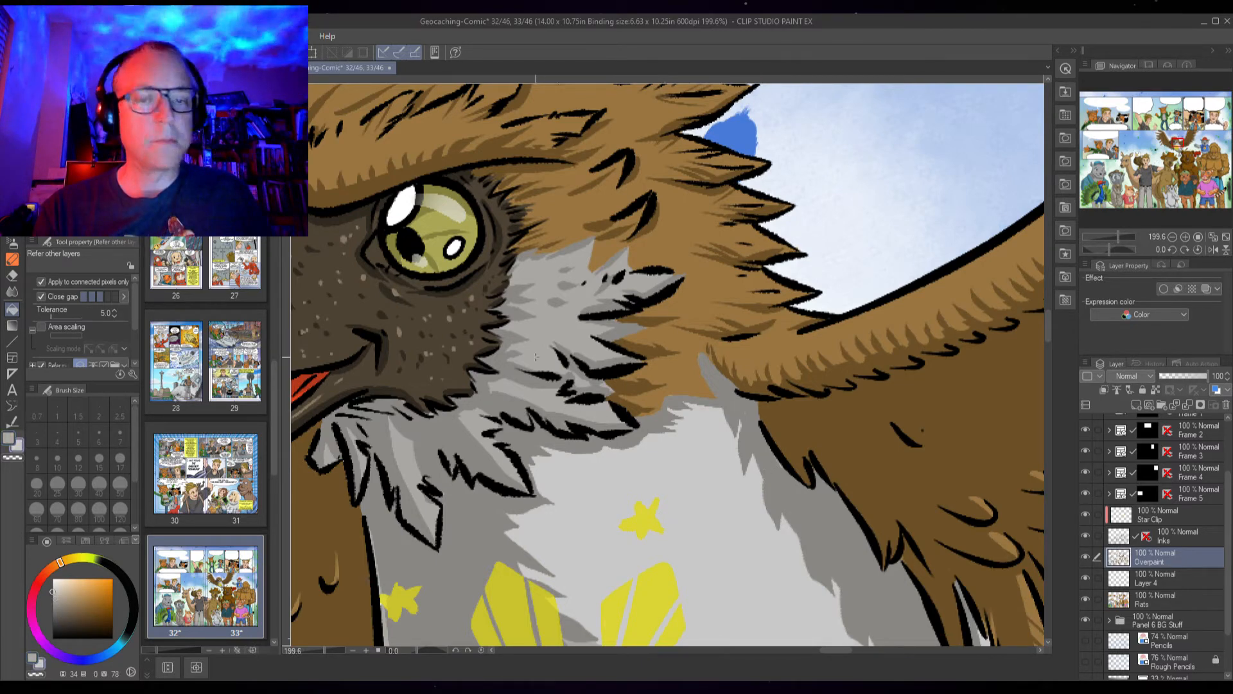
pyautogui.click(537, 357)
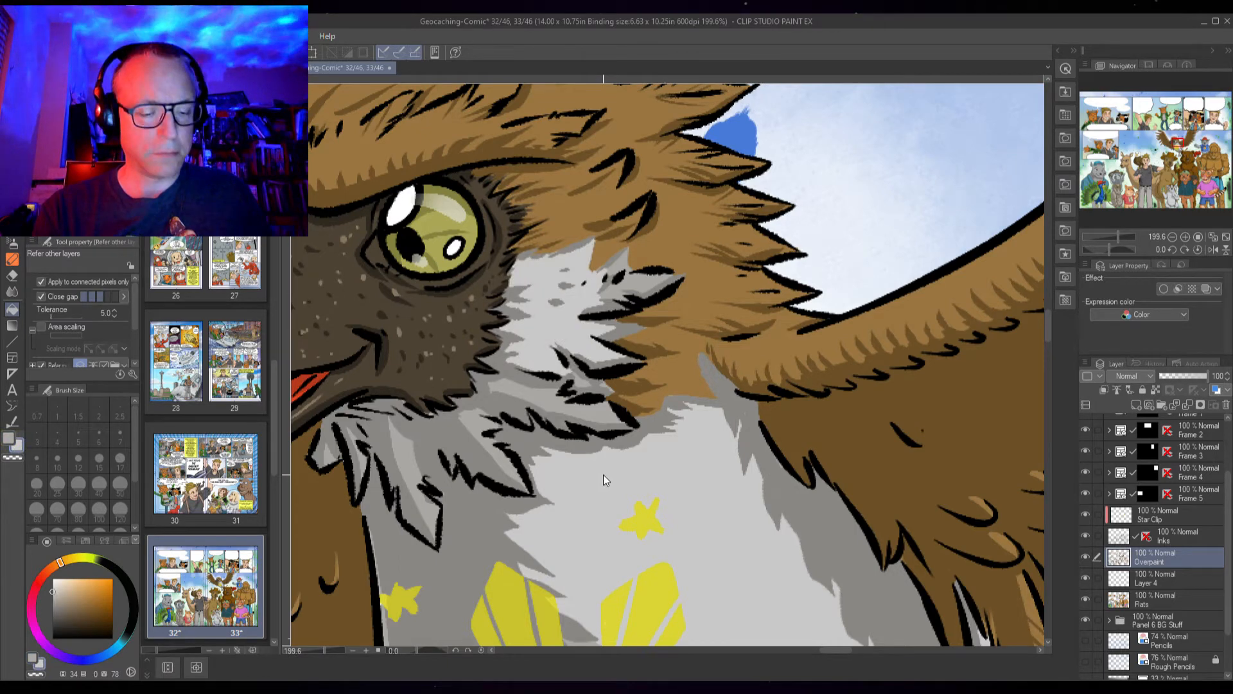
pyautogui.hotkey('ctrl', 'z')
pyautogui.click(538, 361)
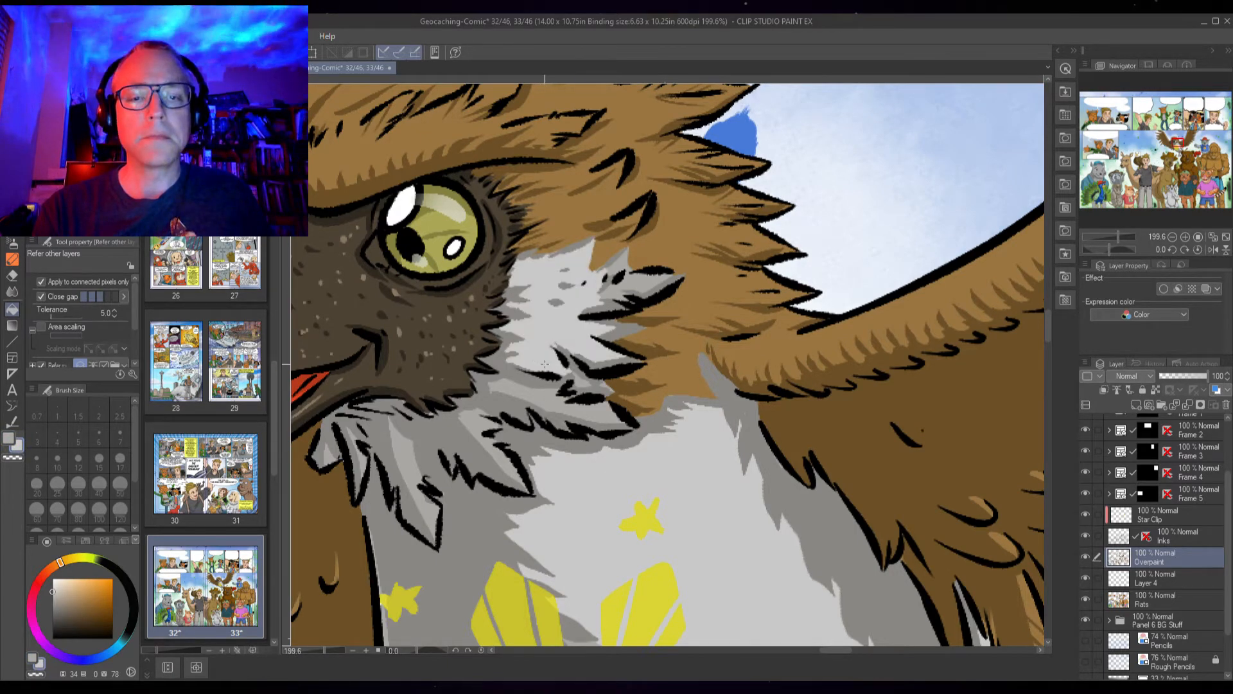
pyautogui.hotkey('ctrl', 'z')
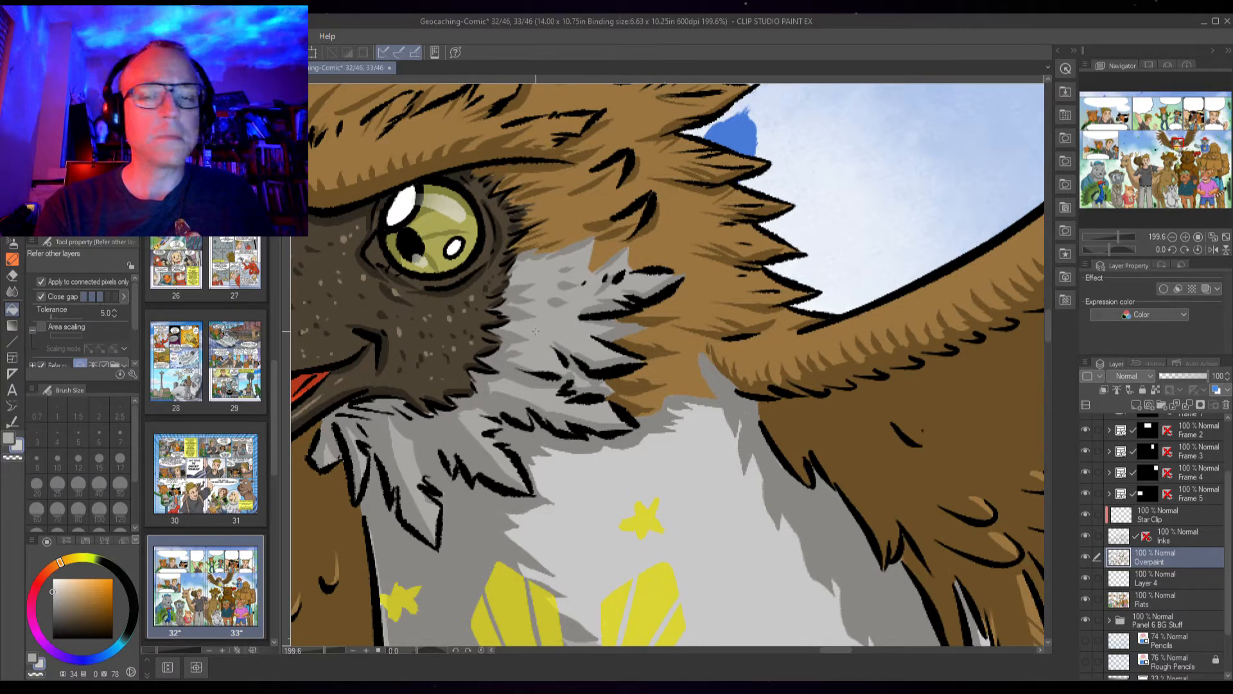
# Fill the small gaps in the upper chest feathers just below the eagle's eye
pyautogui.click(576, 341)
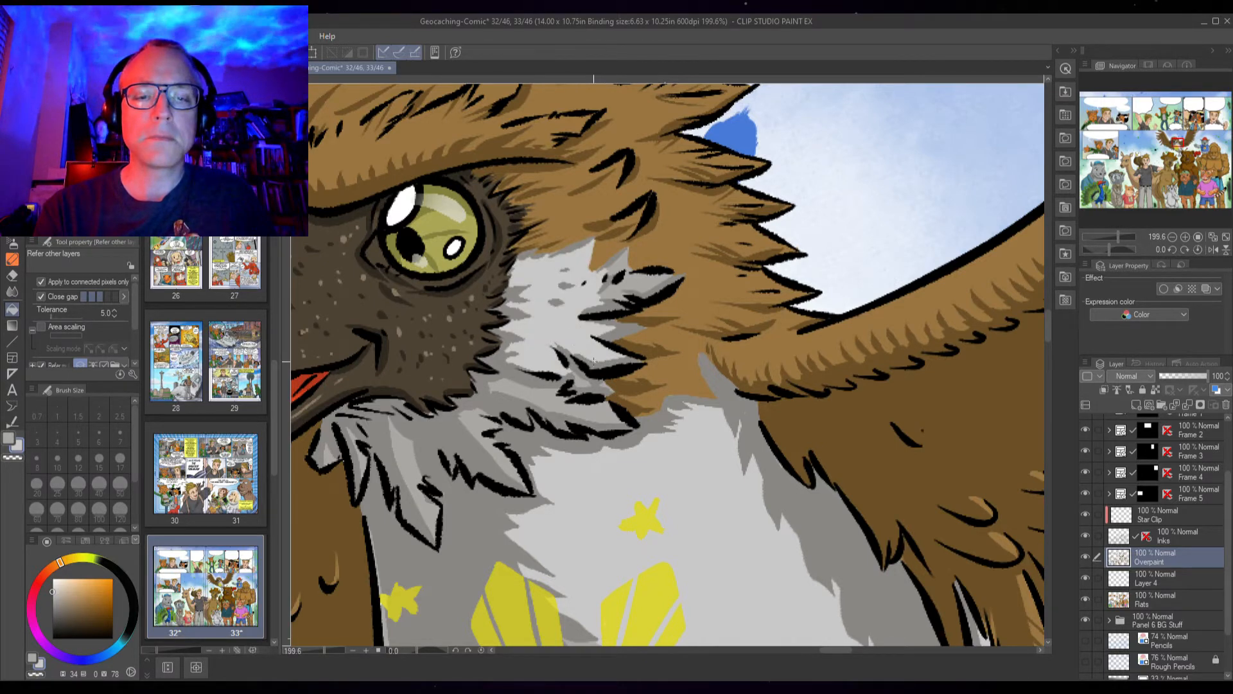
pyautogui.click(640, 286)
pyautogui.click(625, 265)
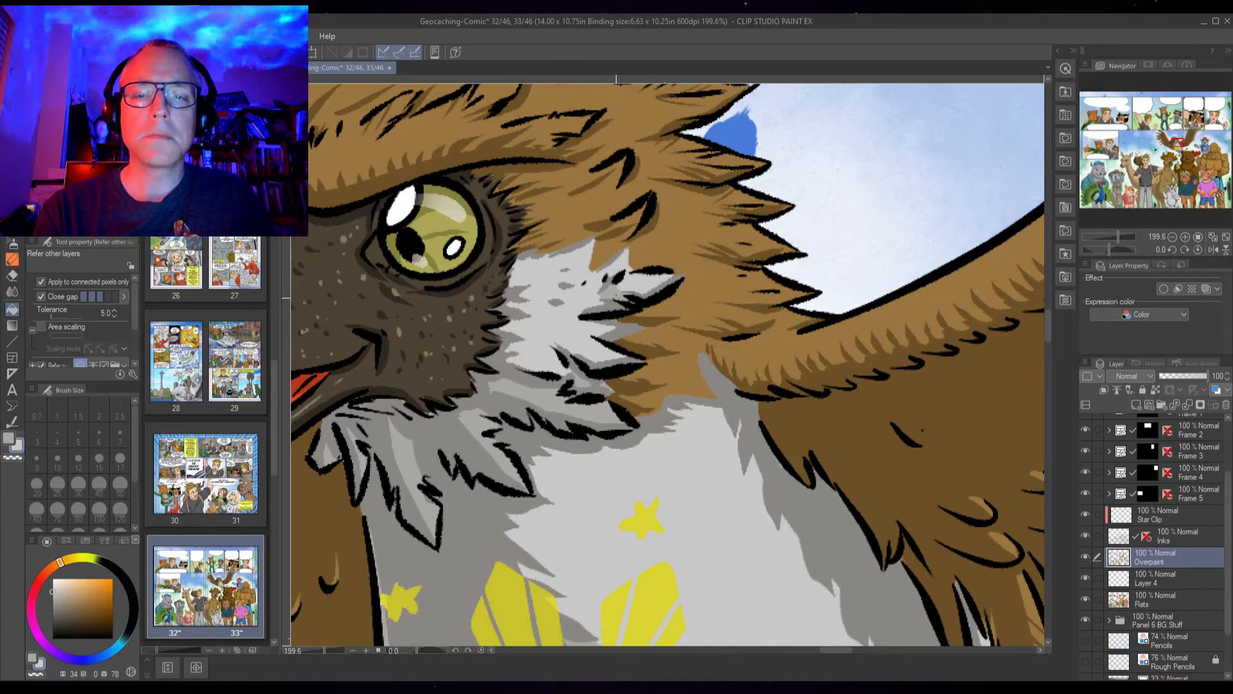
pyautogui.click(611, 296)
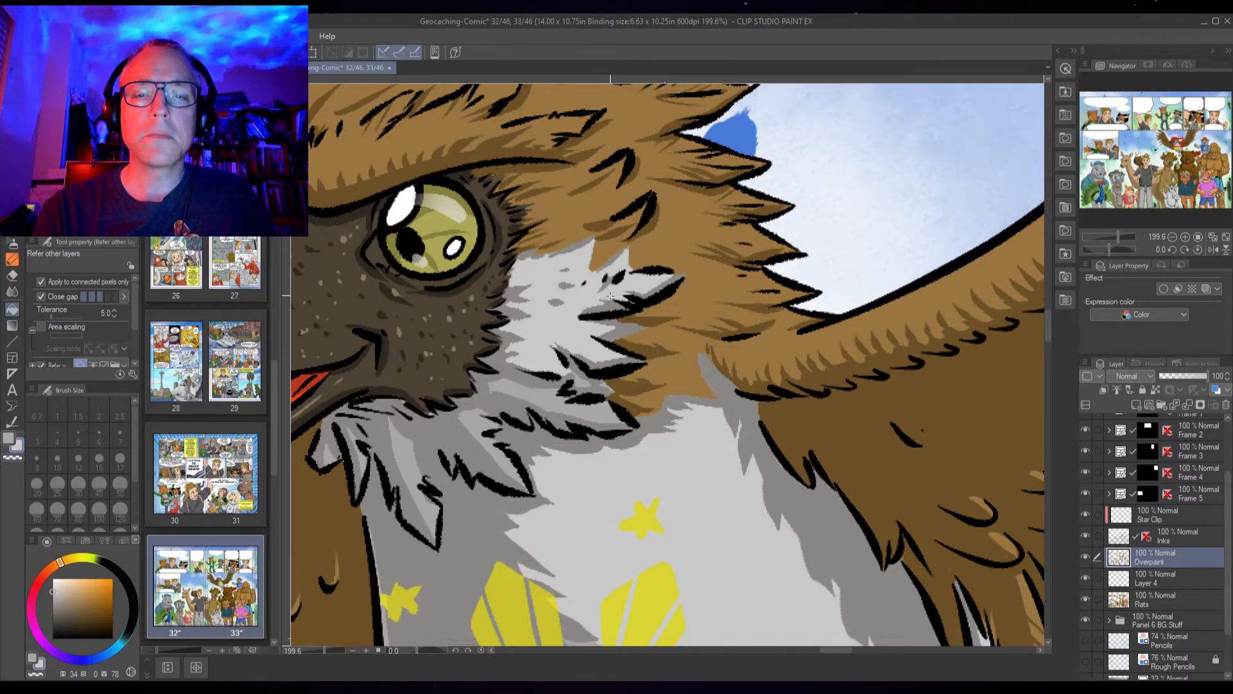
pyautogui.click(589, 411)
pyautogui.click(582, 380)
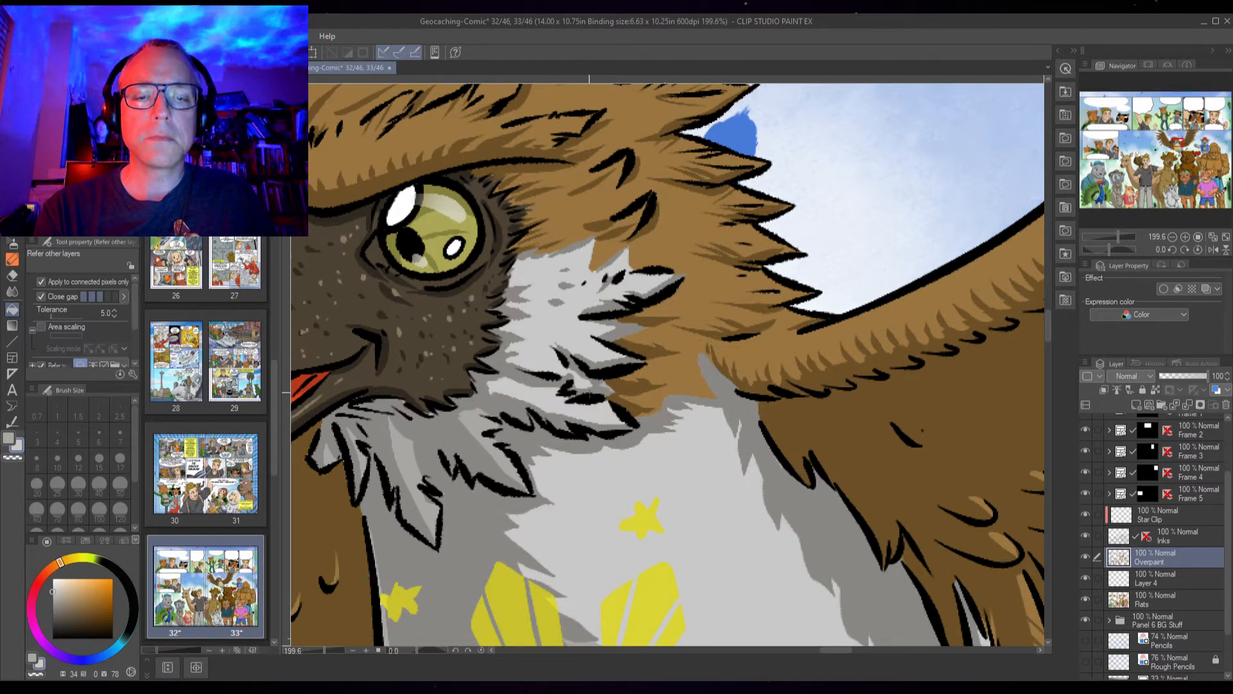
# Fill the gaps among the neck feathers on the left side of the chest and one spot lower right
pyautogui.click(477, 423)
pyautogui.click(508, 468)
pyautogui.click(489, 447)
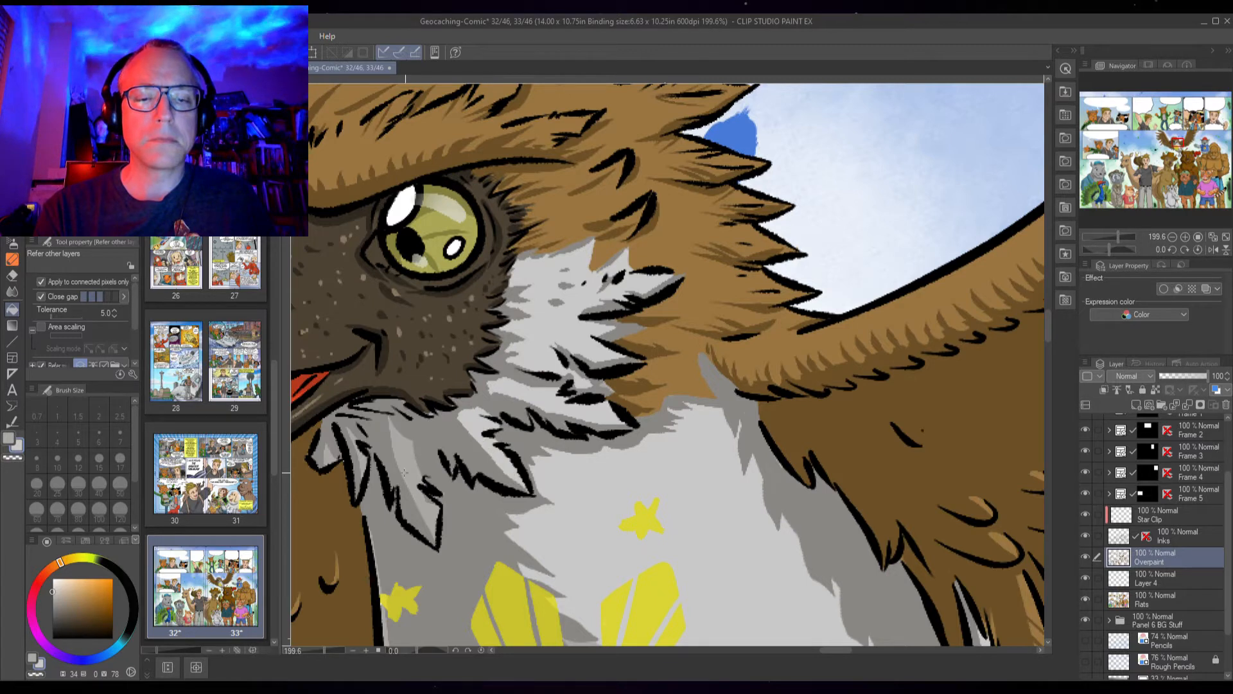
pyautogui.click(416, 478)
pyautogui.click(429, 517)
pyautogui.click(361, 461)
pyautogui.click(328, 455)
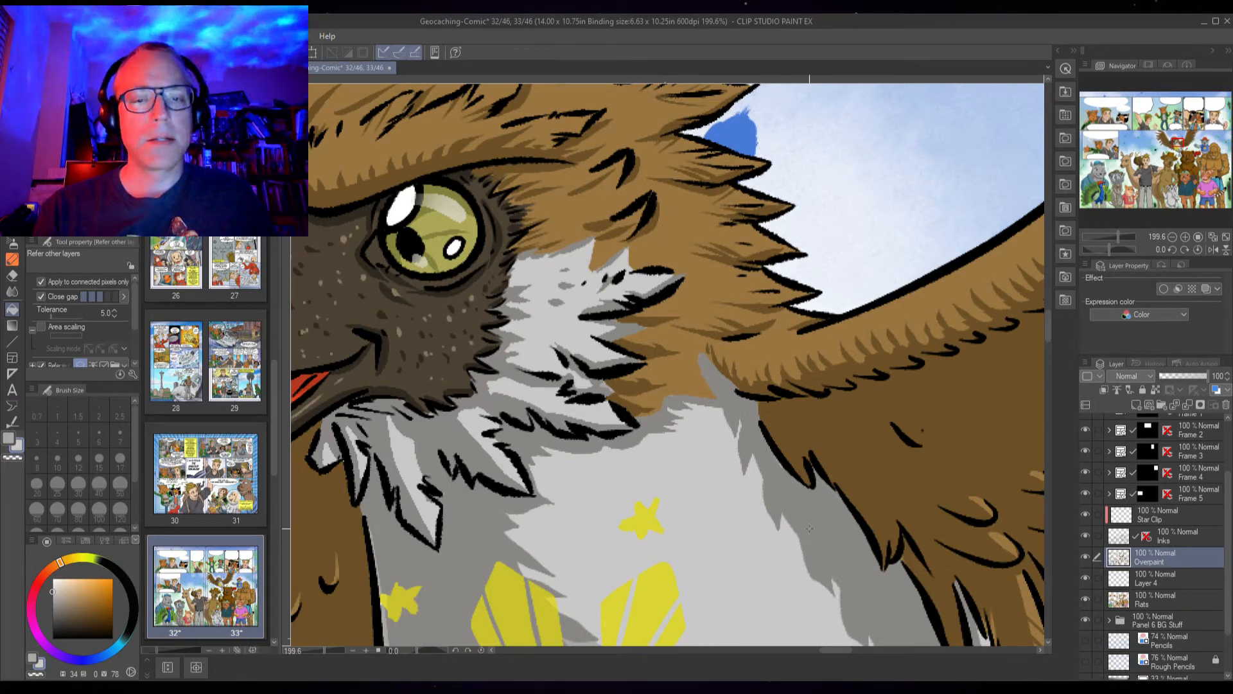
pyautogui.keyDown('alt'); pyautogui.click(754, 499); pyautogui.keyUp('alt')
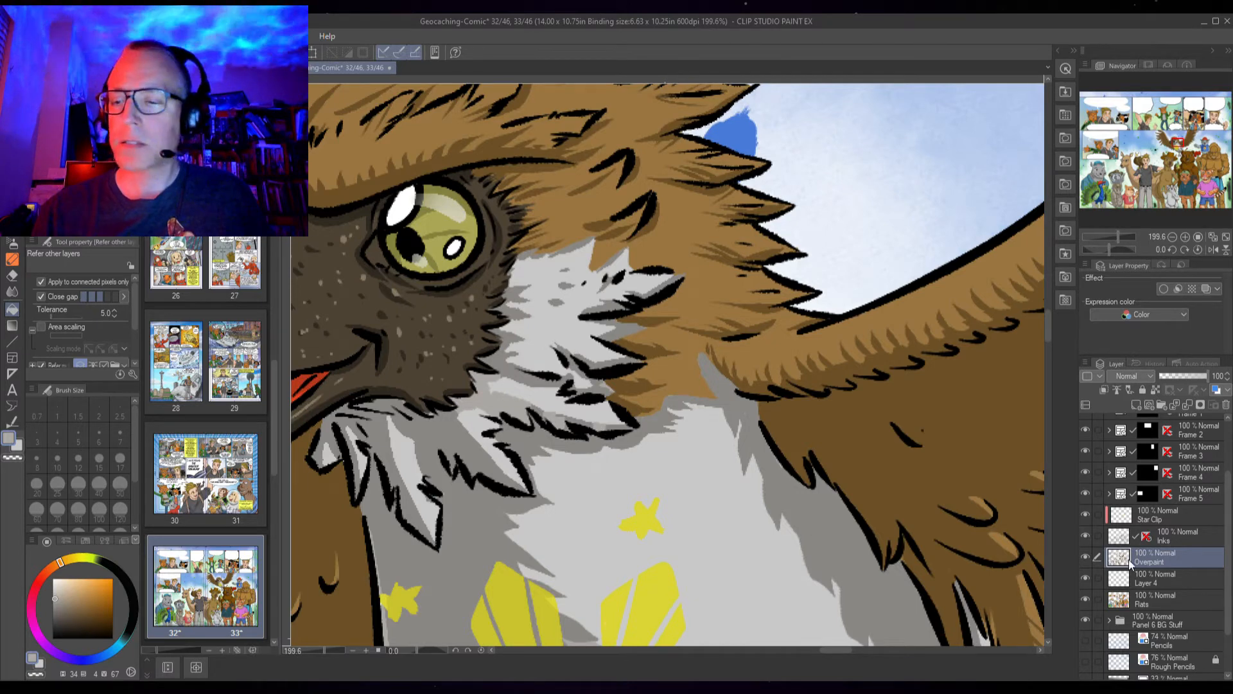
# Hide the Inks layer and fill the remaining gaps in the grey chest area below the eye
pyautogui.click(1087, 537)
pyautogui.click(562, 445)
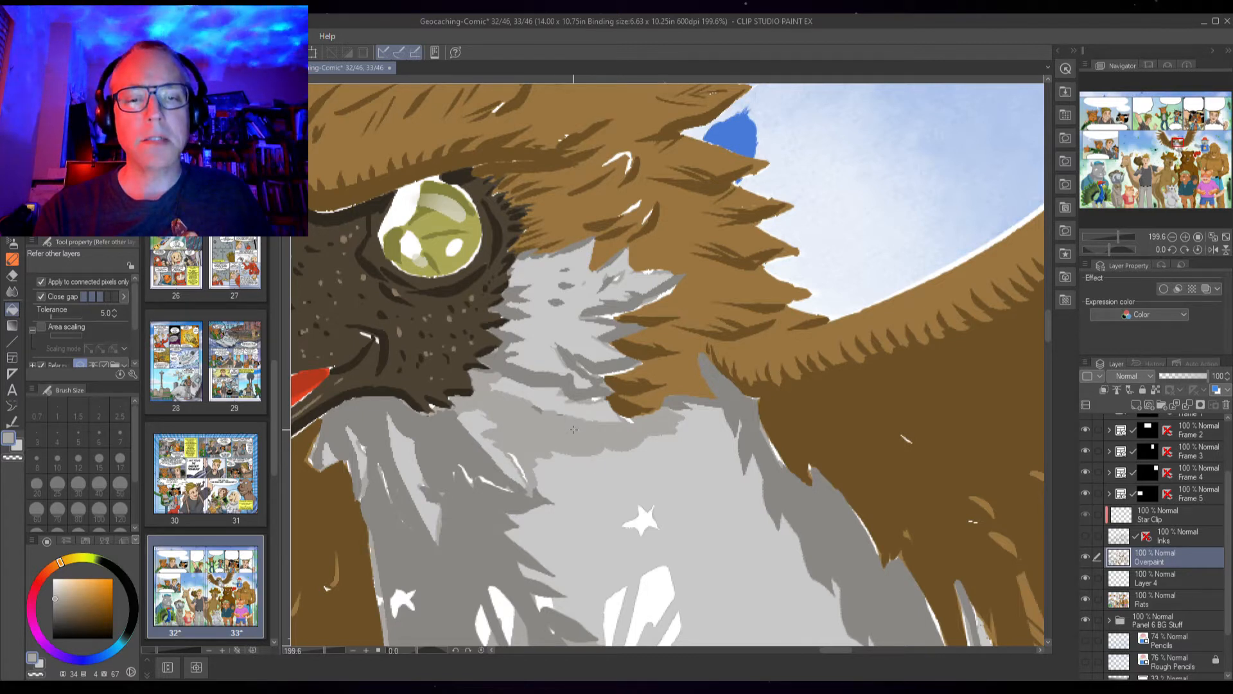
pyautogui.click(523, 376)
pyautogui.click(508, 346)
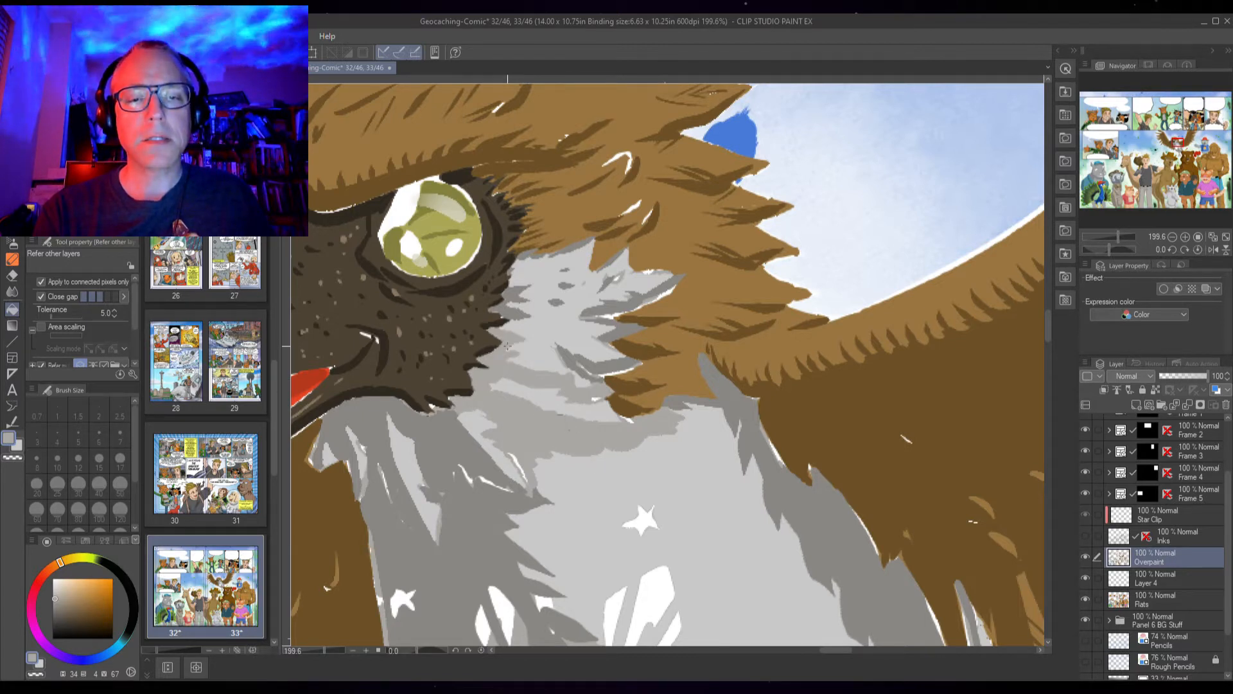
# Fill the small leftover gaps across the grey upper chest between the eye and the brown wing
pyautogui.click(515, 316)
pyautogui.click(516, 295)
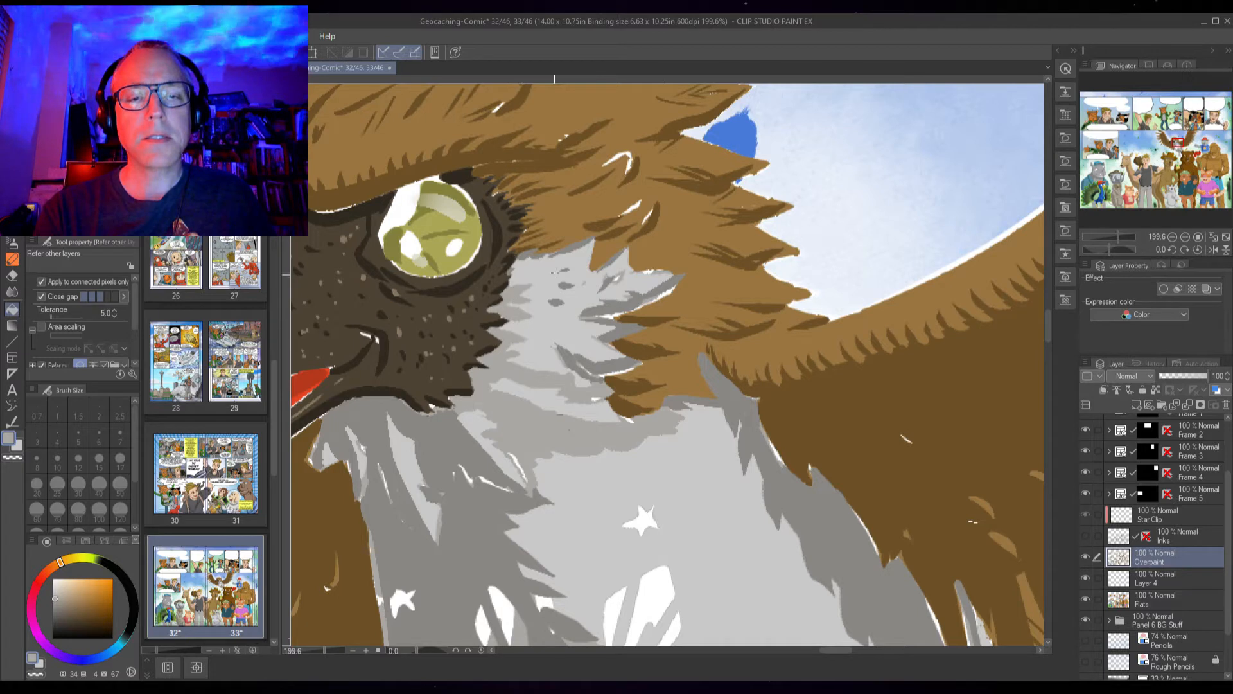
pyautogui.click(571, 247)
pyautogui.click(671, 282)
pyautogui.click(629, 310)
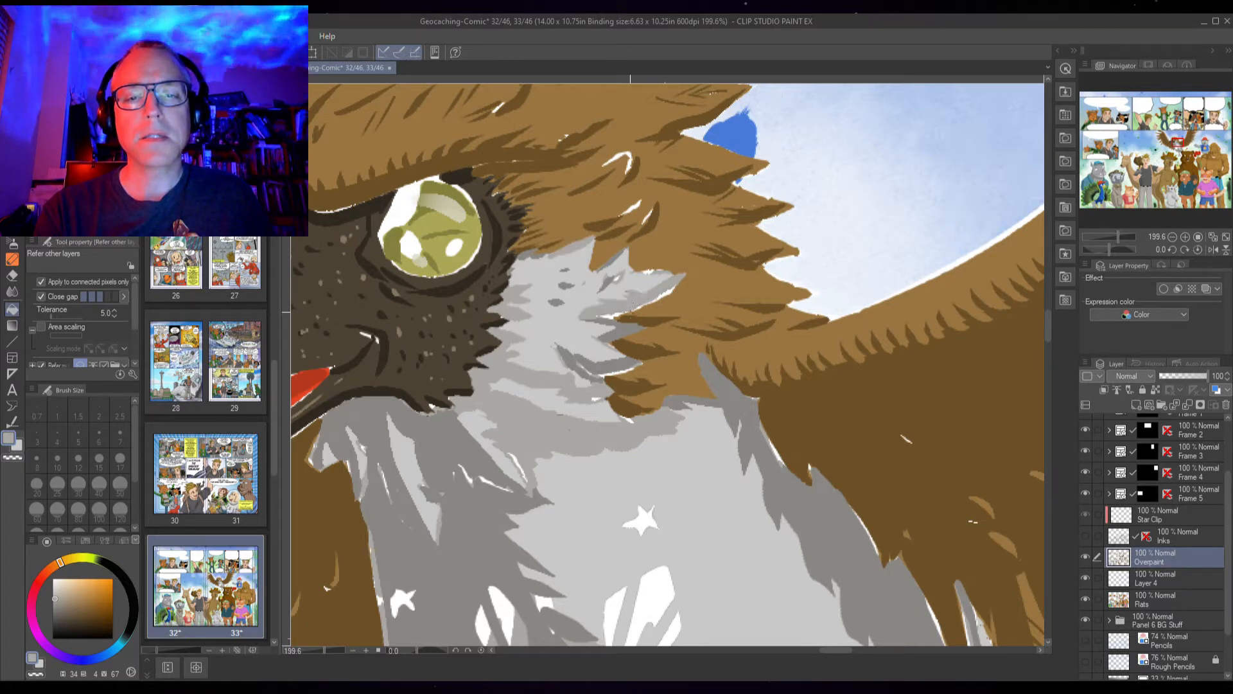
pyautogui.click(614, 367)
pyautogui.click(573, 361)
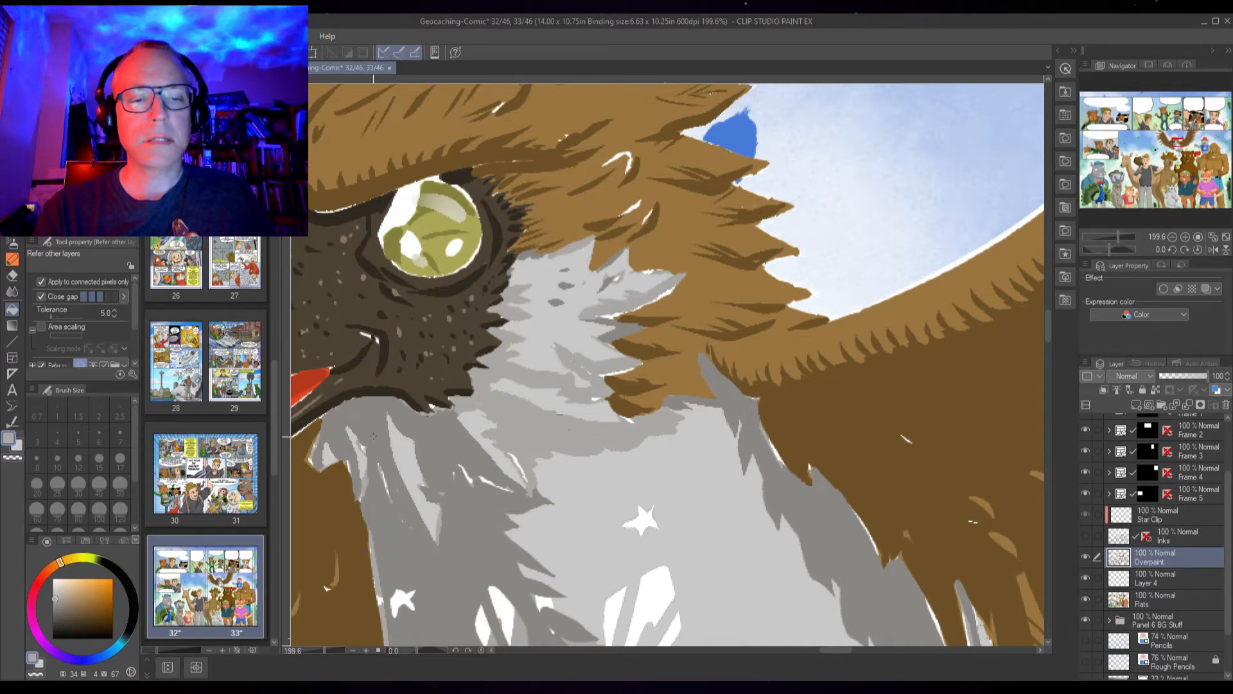
pyautogui.click(475, 527)
pyautogui.click(319, 447)
pyautogui.click(357, 482)
pyautogui.click(792, 493)
# Fill the gaps among the grey feathers in the lower chest around the sun emblem
pyautogui.scroll(-5, 791, 494)
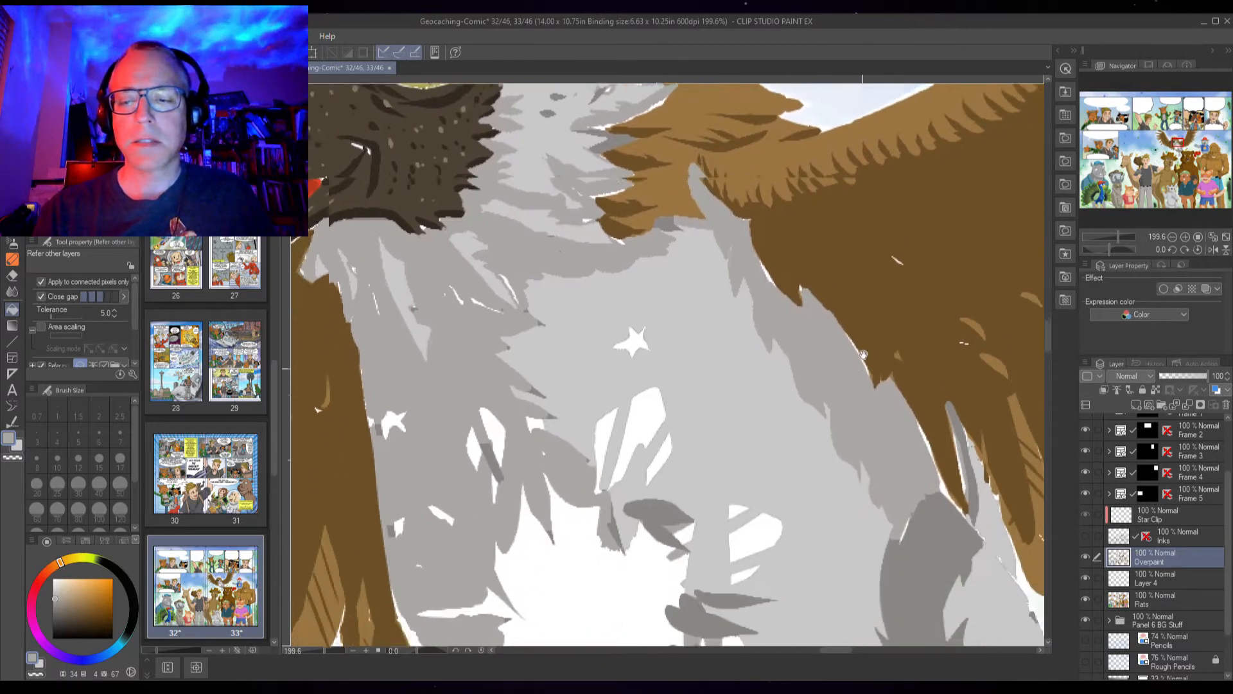
pyautogui.click(654, 360)
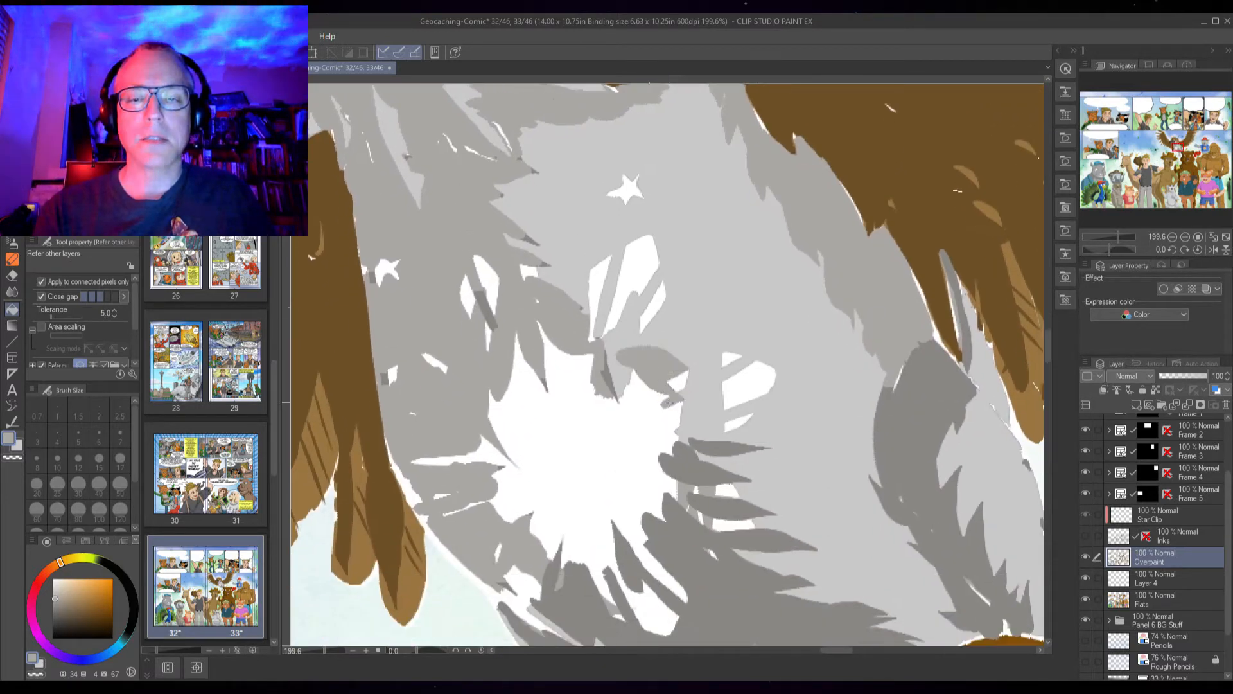
pyautogui.click(733, 506)
pyautogui.click(697, 469)
pyautogui.click(771, 455)
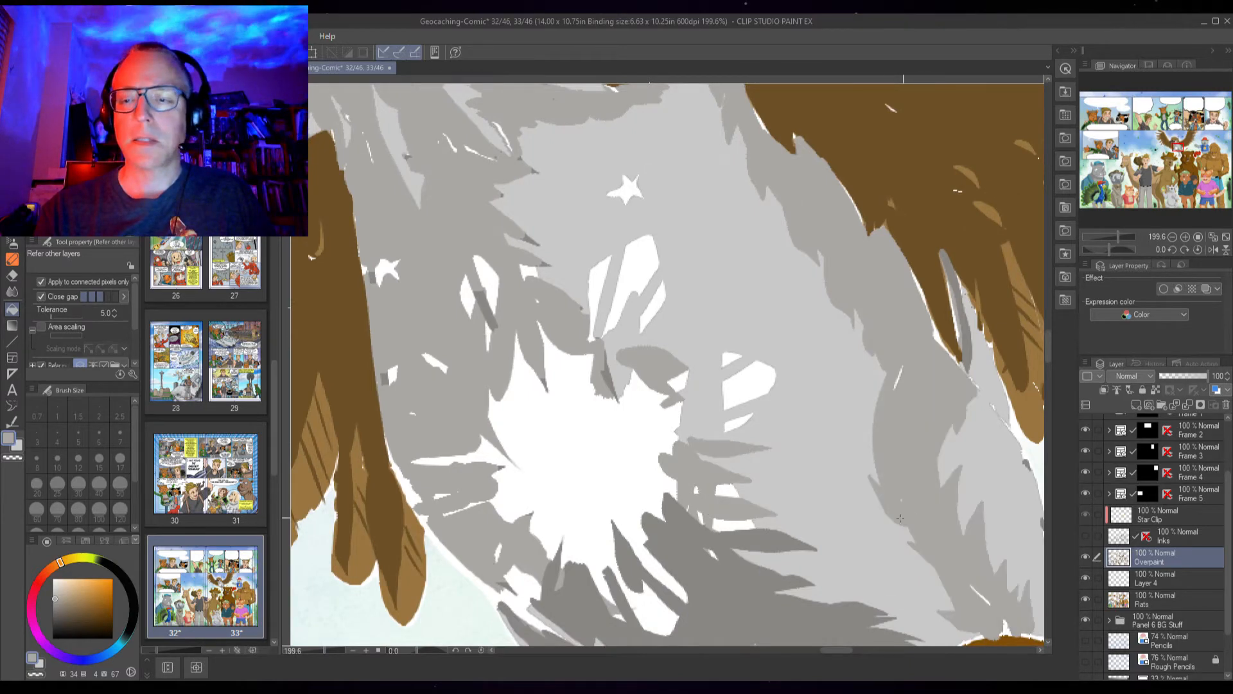
pyautogui.scroll(-2, 734, 510)
pyautogui.click(734, 509)
pyautogui.click(575, 422)
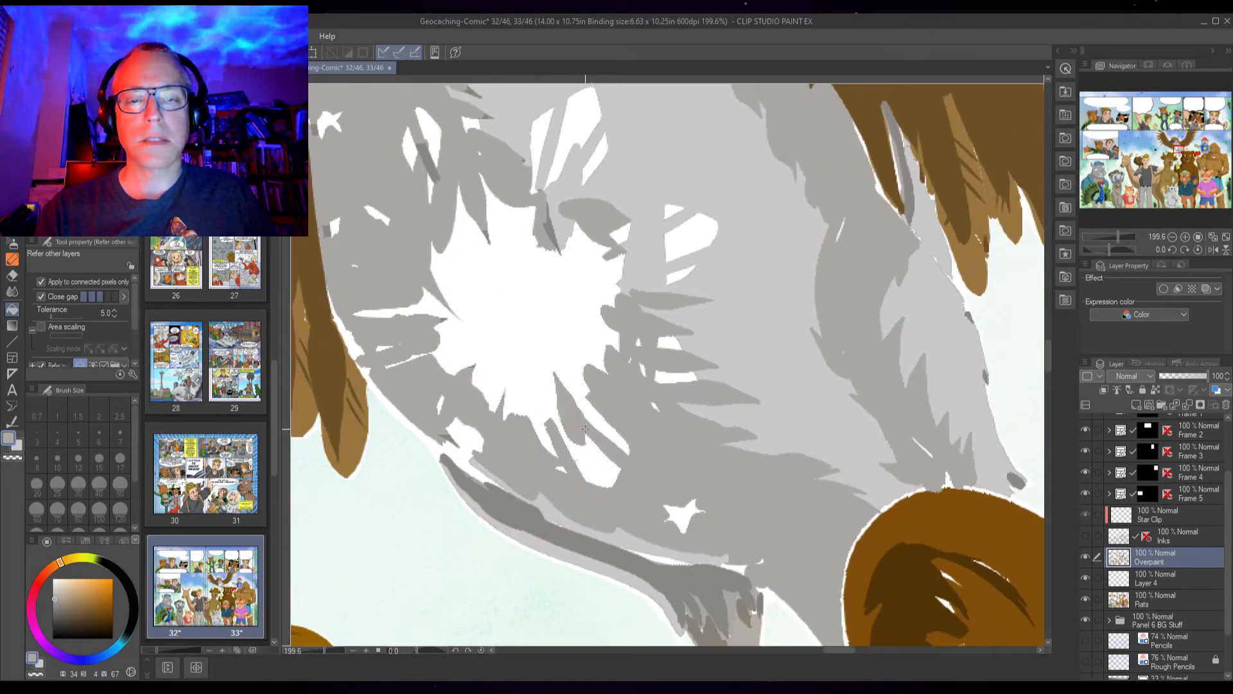
pyautogui.click(550, 233)
pyautogui.click(718, 562)
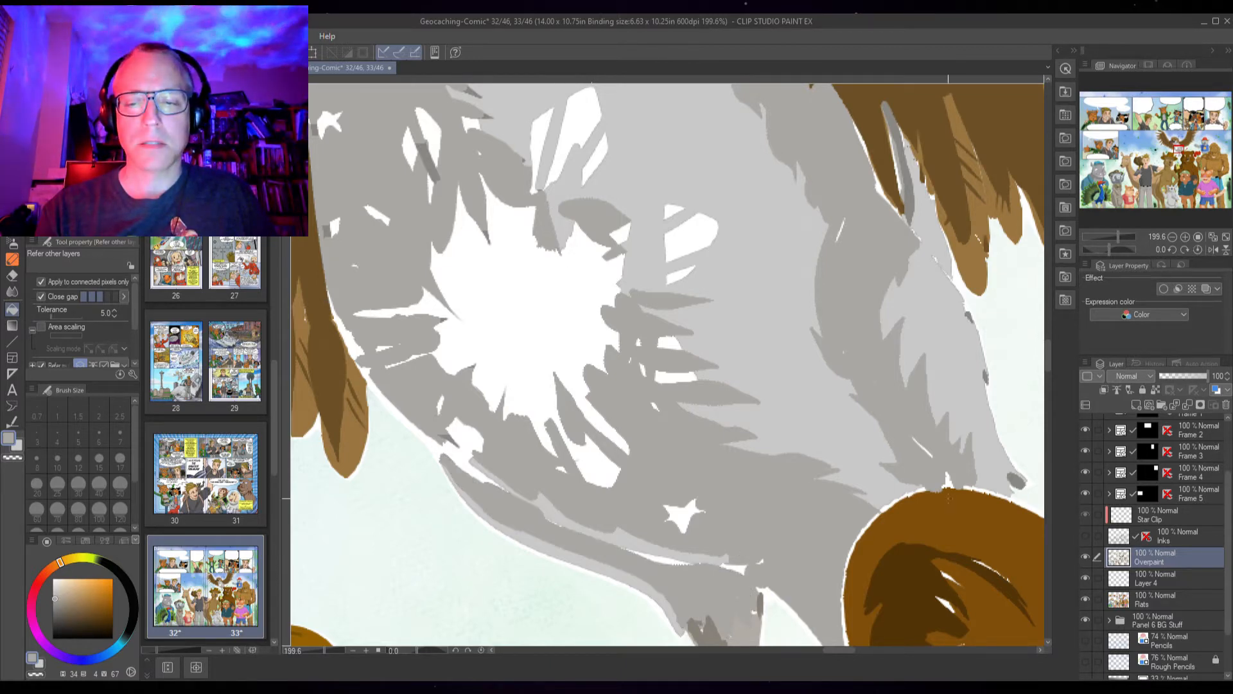
# Show the Inks layer again and turn on Area scaling for the fill tool
pyautogui.click(1085, 536)
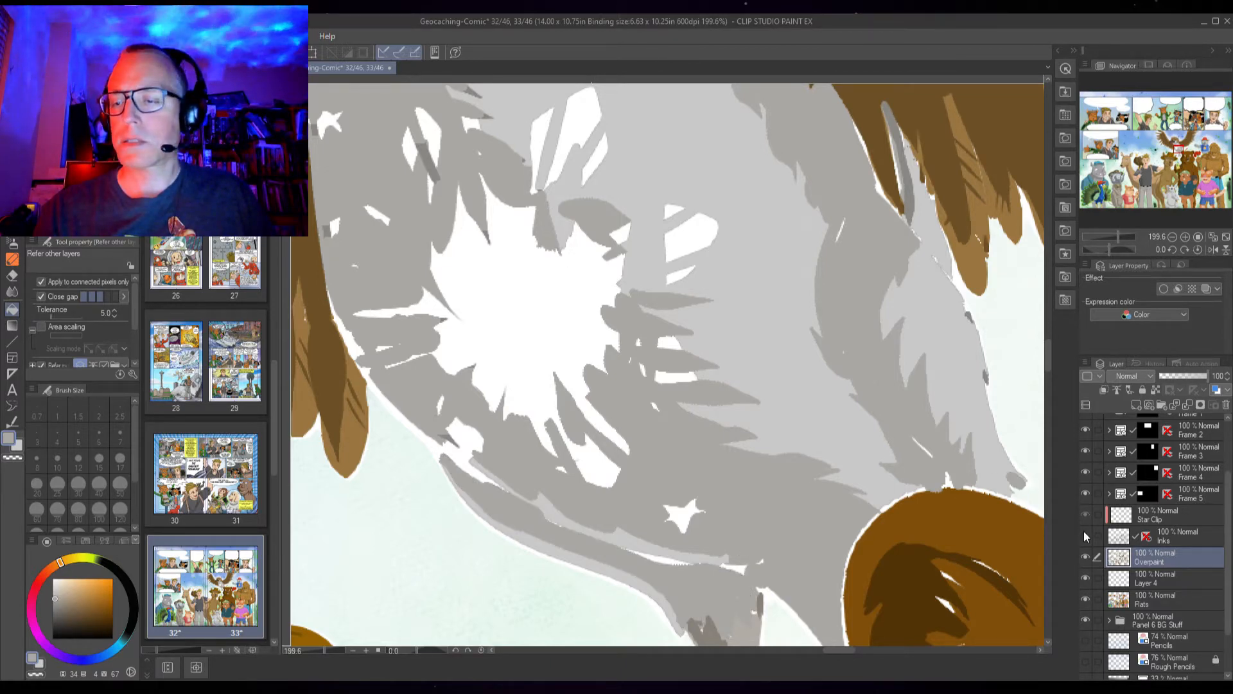
pyautogui.scroll(-3, 960, 483)
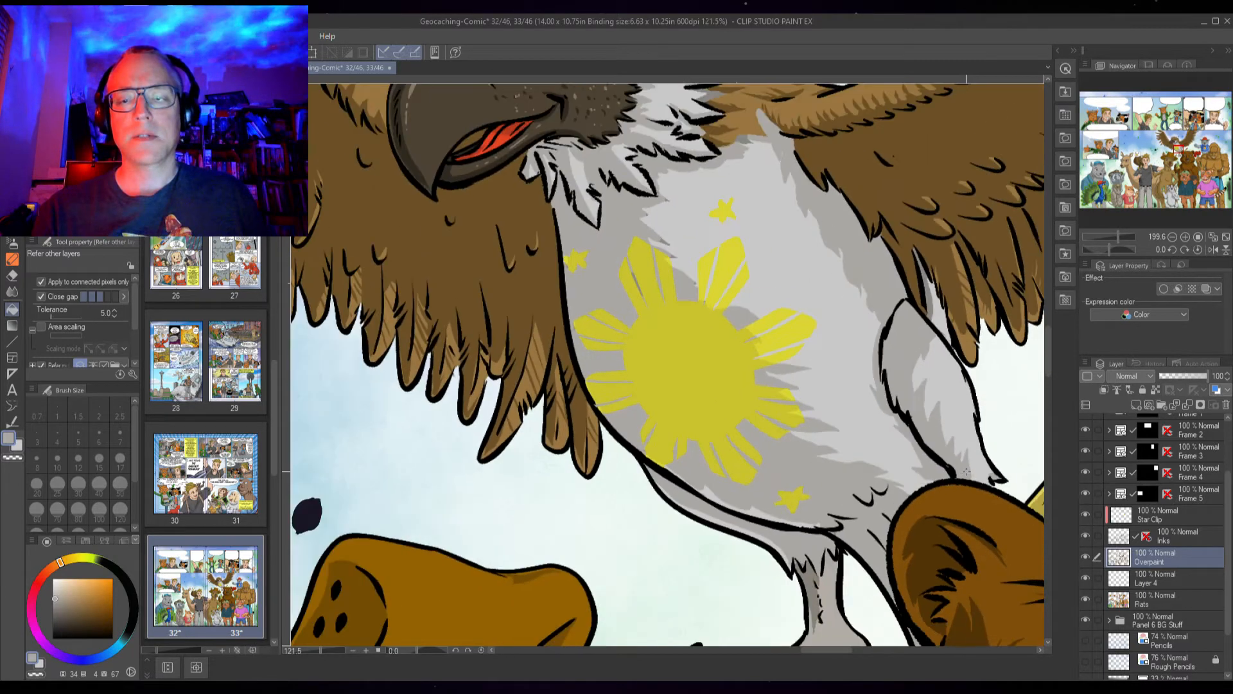
pyautogui.moveTo(878, 351); pyautogui.dragTo(742, 526)
pyautogui.scroll(3, 711, 391)
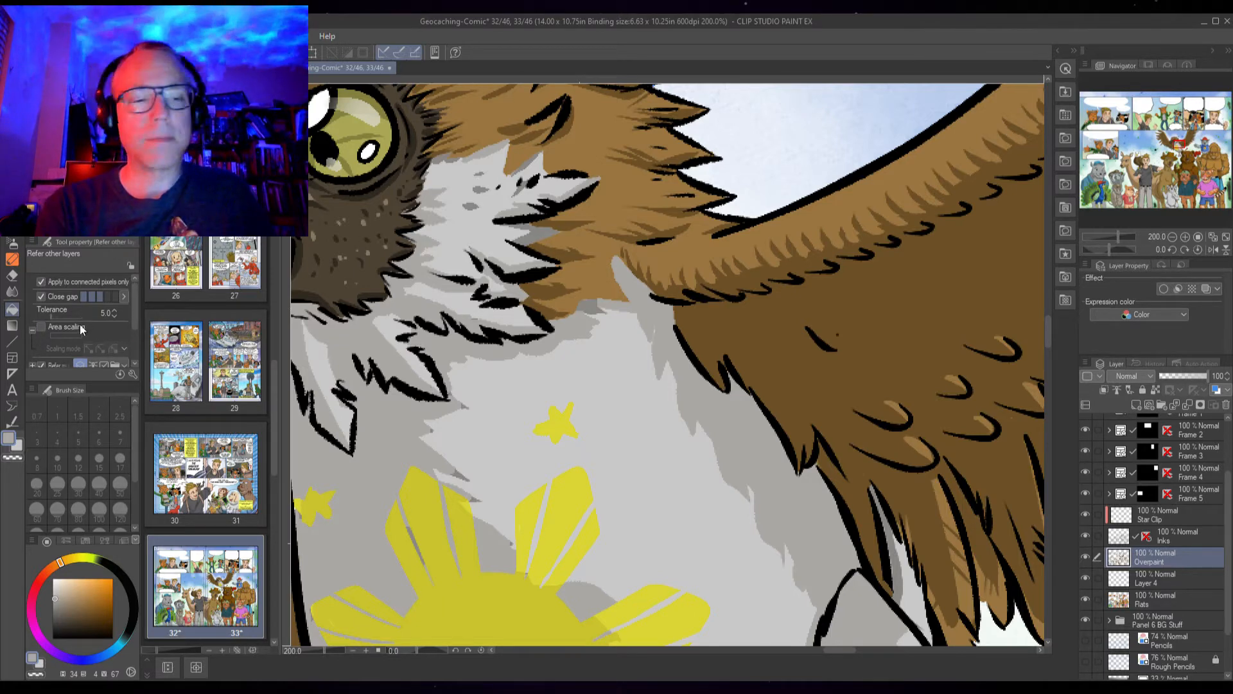
pyautogui.click(41, 327)
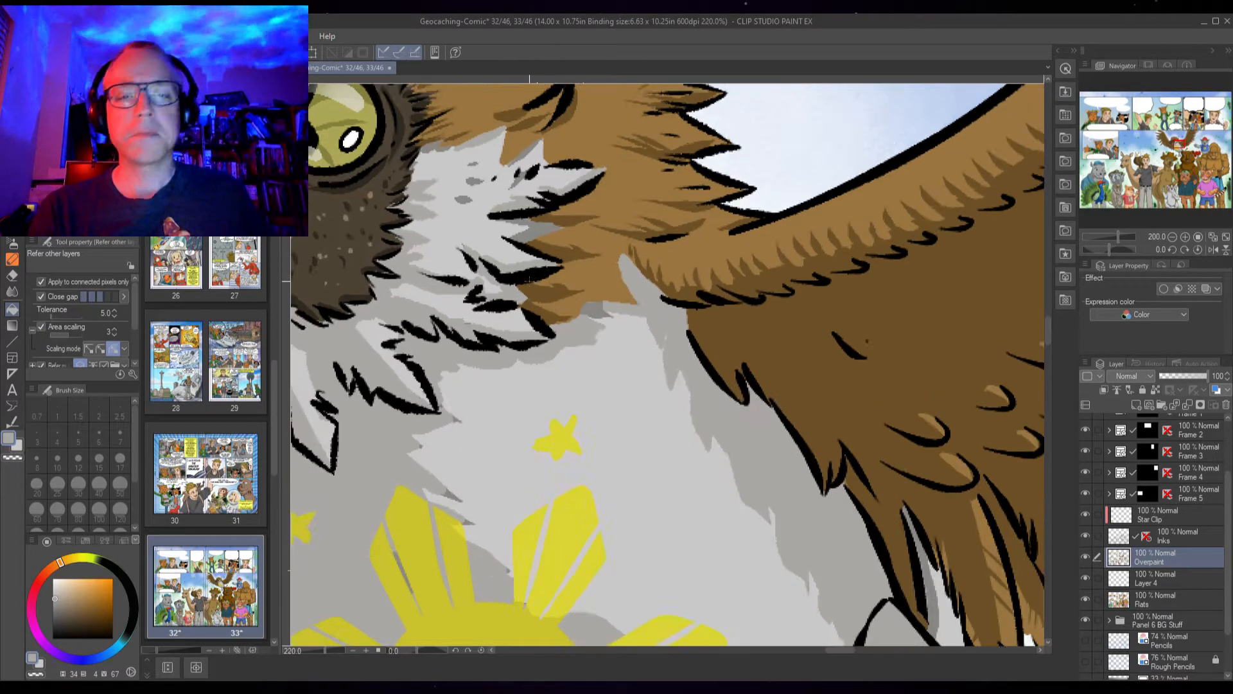
# With the Pen, paint over the remaining gaps in the upper chest feathers and beside the sun's rays
pyautogui.scroll(3, 538, 362)
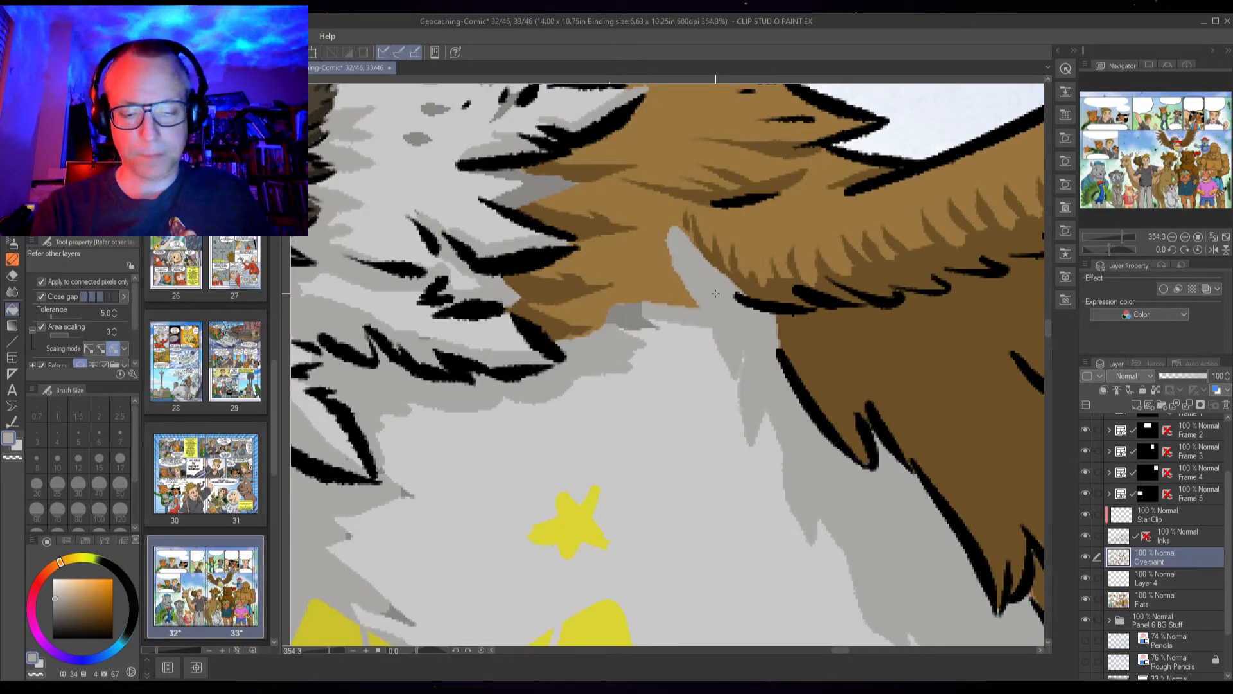
pyautogui.press('p')
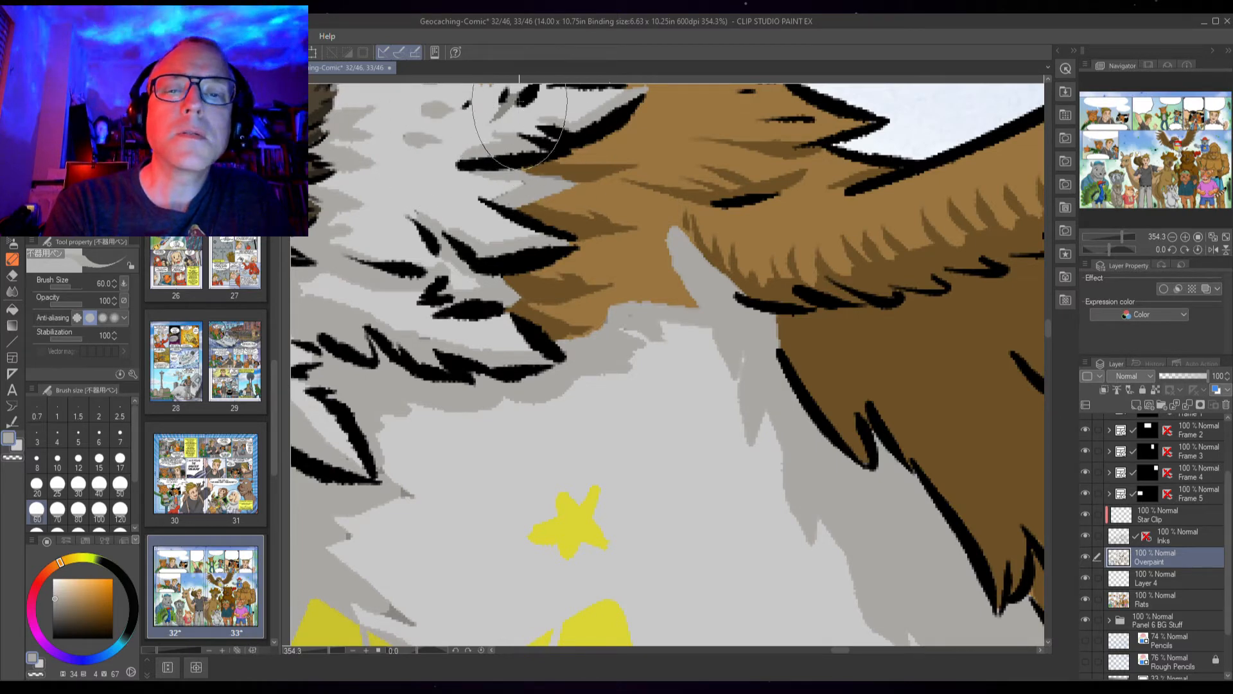
pyautogui.moveTo(490, 253); pyautogui.dragTo(578, 480)
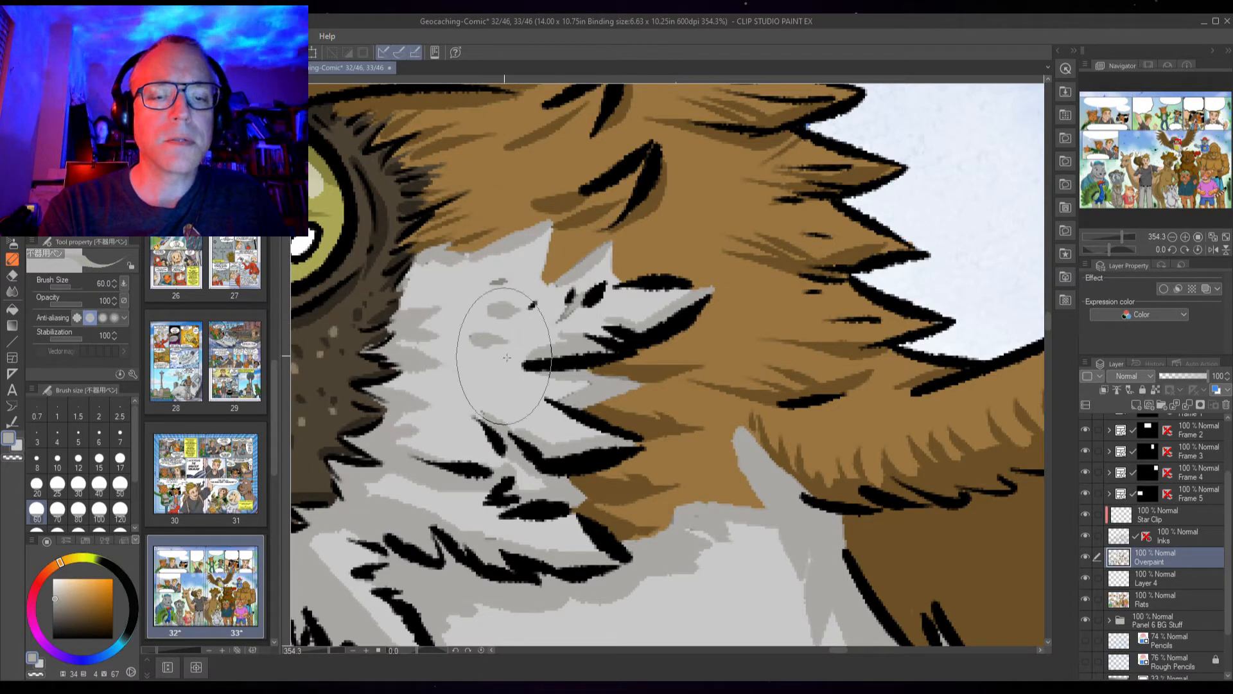
pyautogui.moveTo(491, 512); pyautogui.dragTo(559, 288)
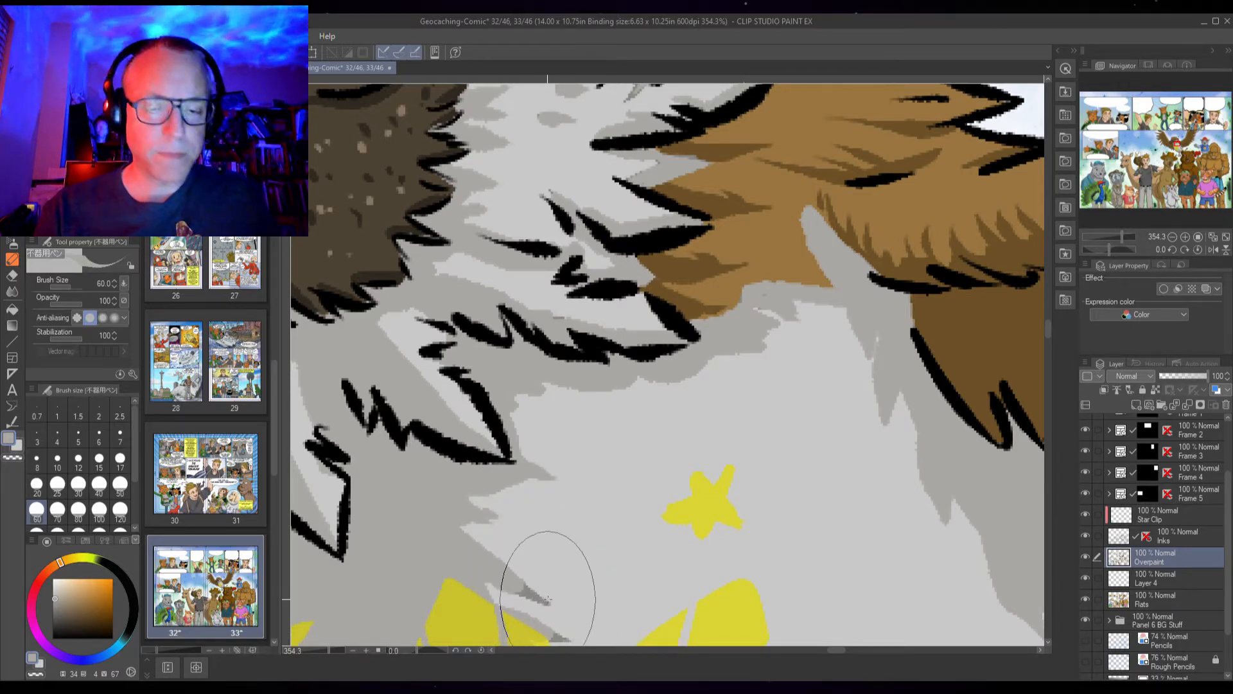
pyautogui.moveTo(596, 515); pyautogui.dragTo(601, 330)
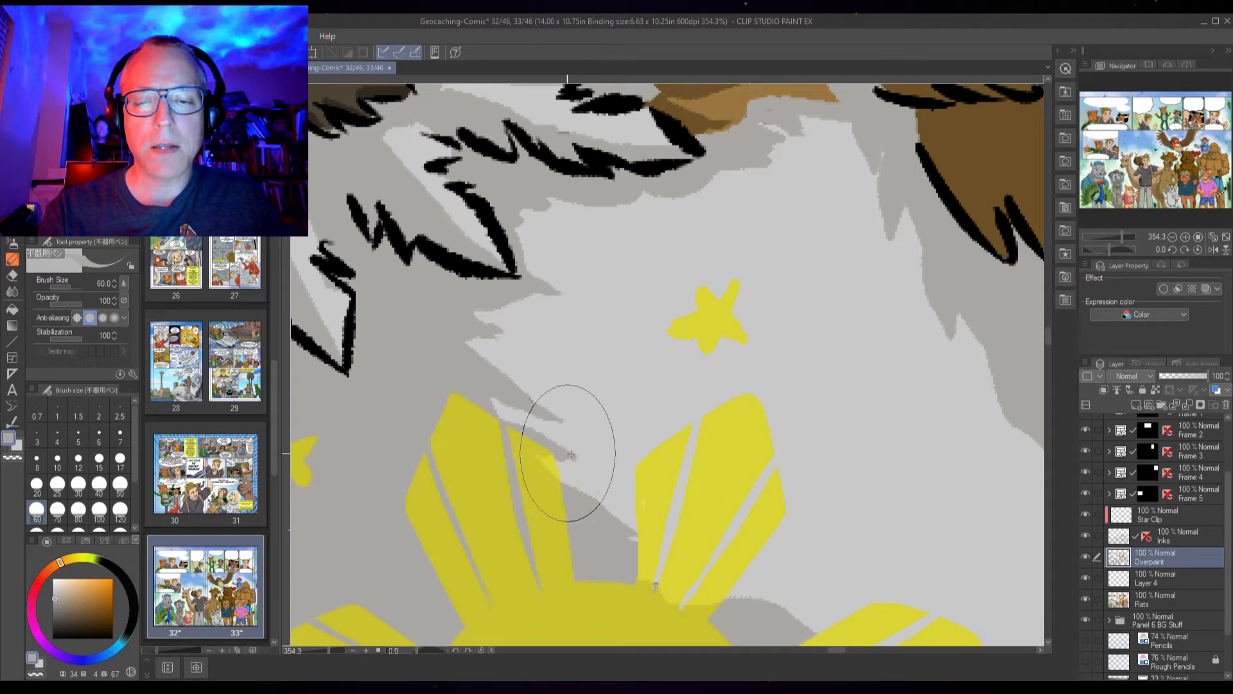
pyautogui.scroll(-3, 717, 488)
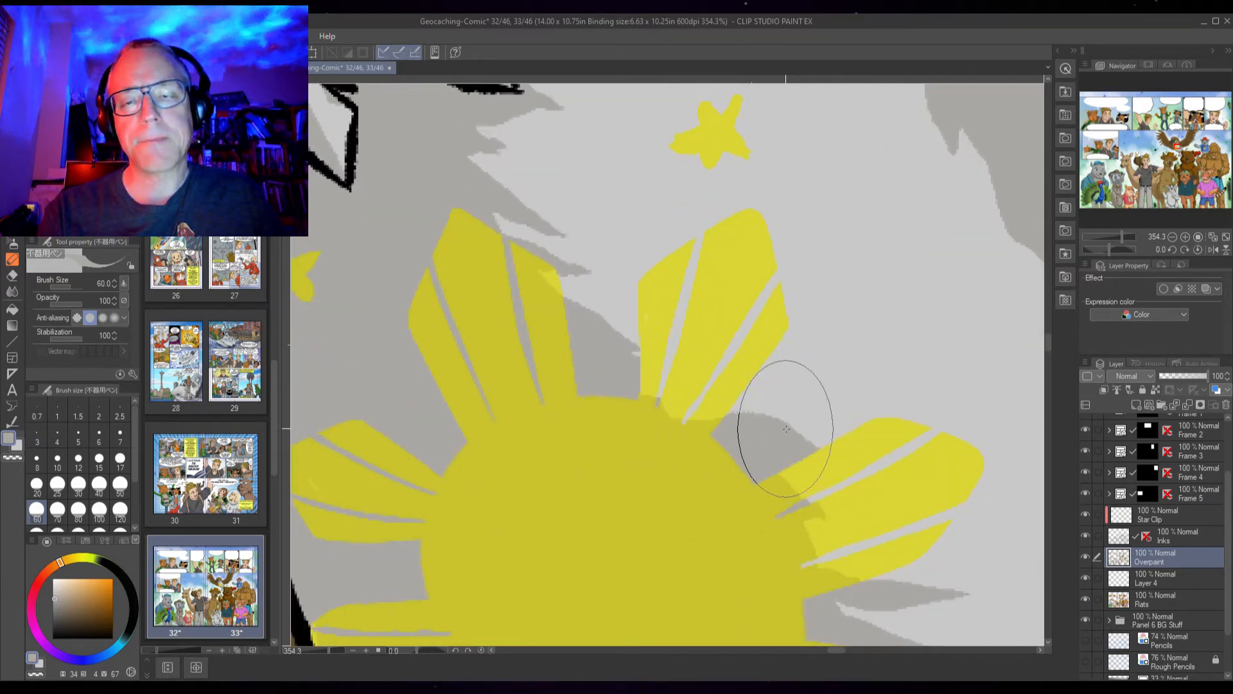
pyautogui.scroll(-2, 784, 411)
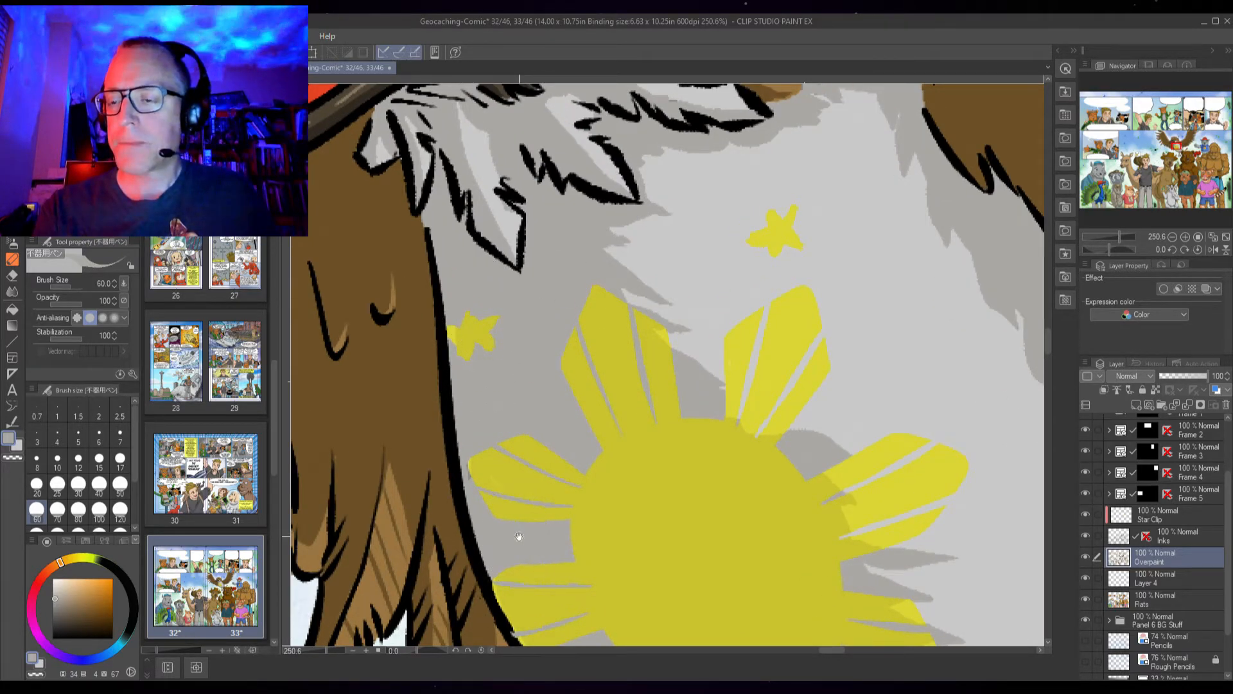
# Select Layer 4, check it by hiding and showing it, merge it down into Flats, and lock the Flats layer
pyautogui.click(1146, 582)
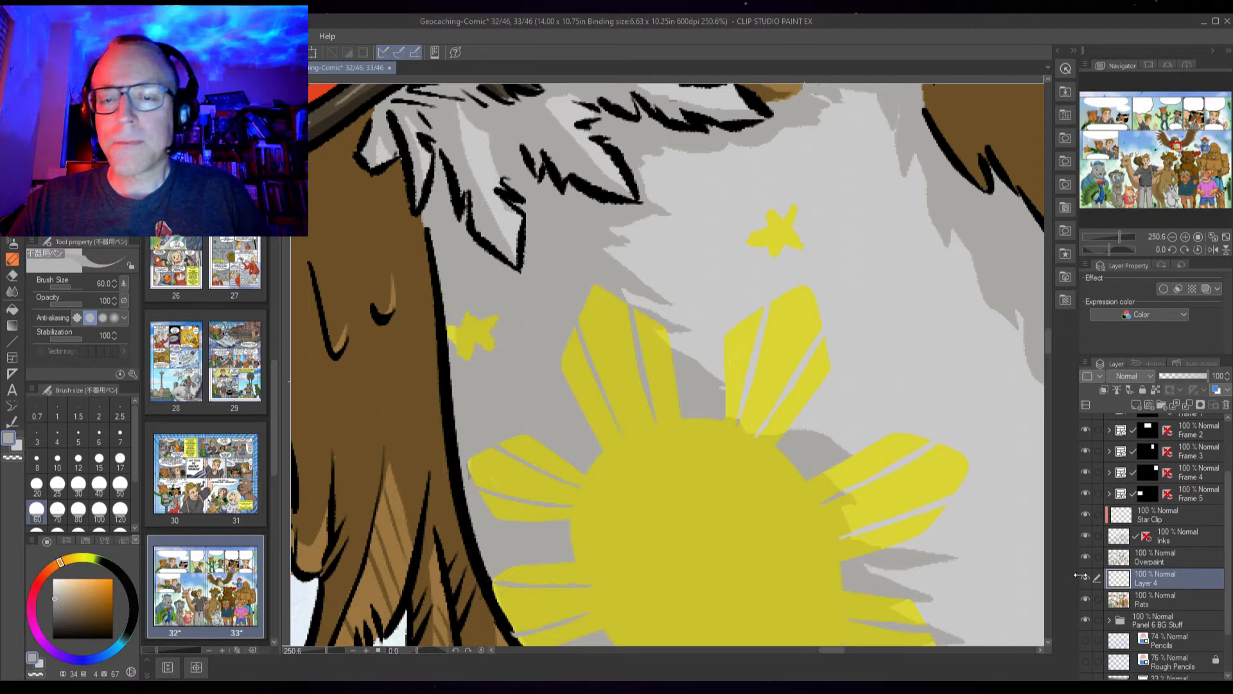
pyautogui.scroll(-3, 842, 353)
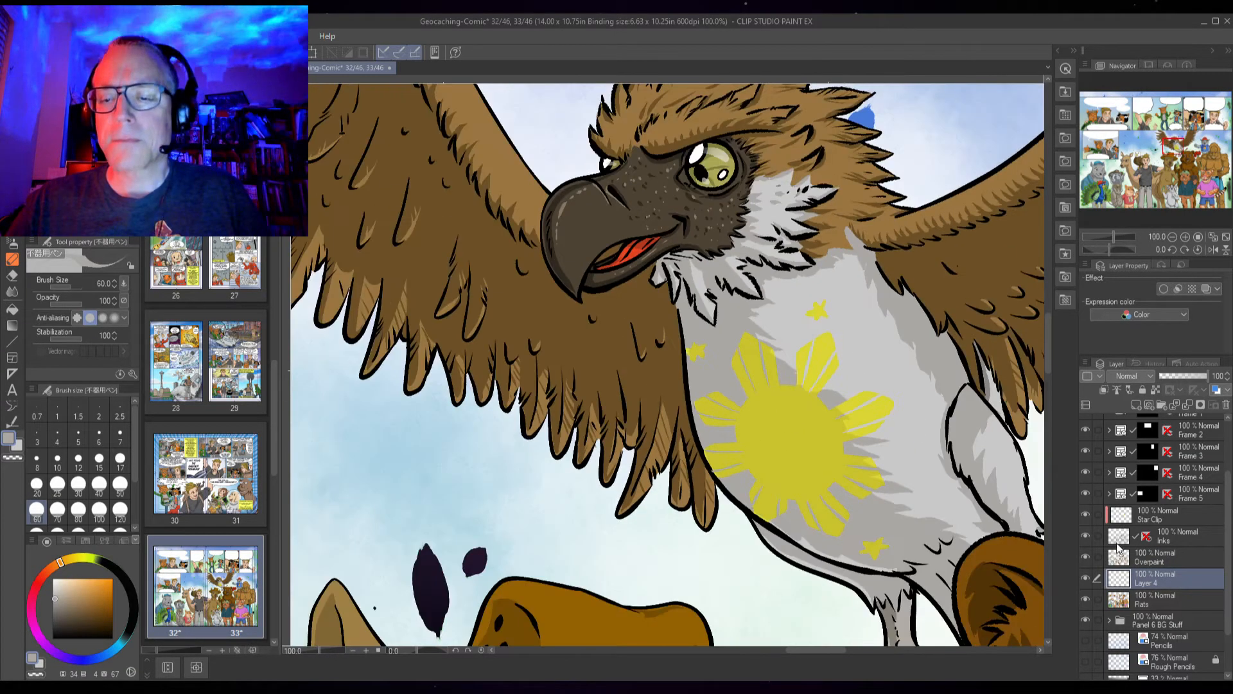
pyautogui.click(1087, 575)
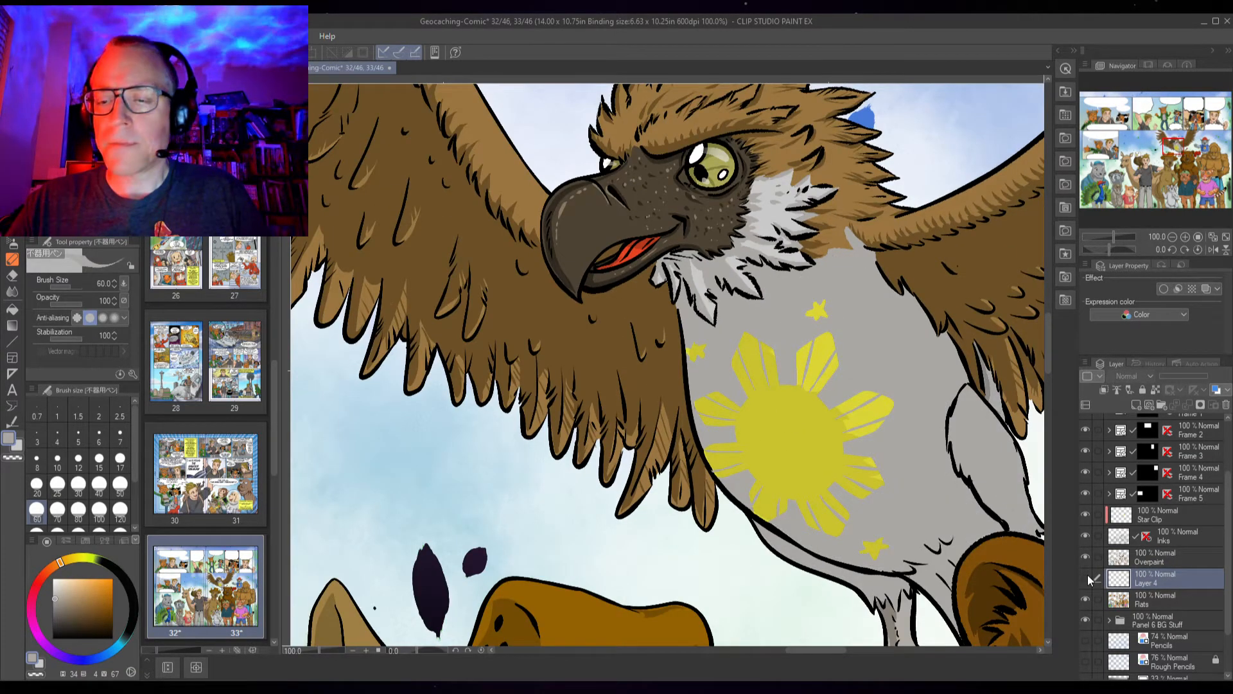
pyautogui.click(1088, 575)
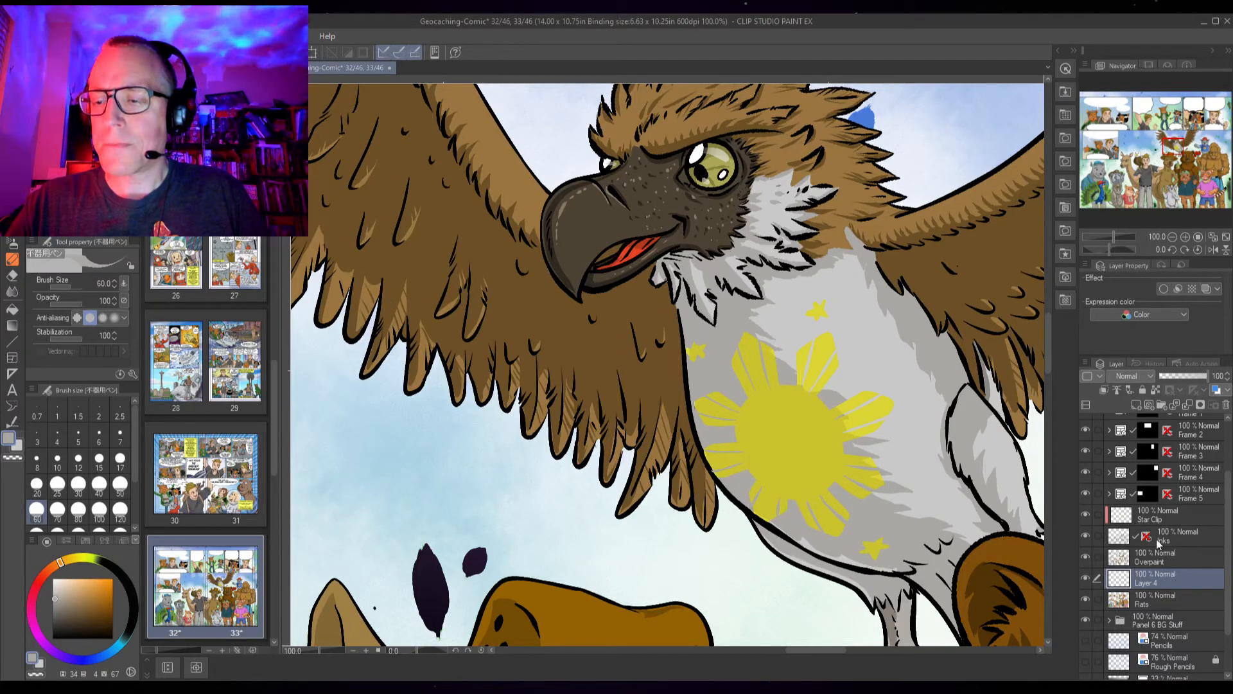
pyautogui.hotkey('ctrl', 'e')
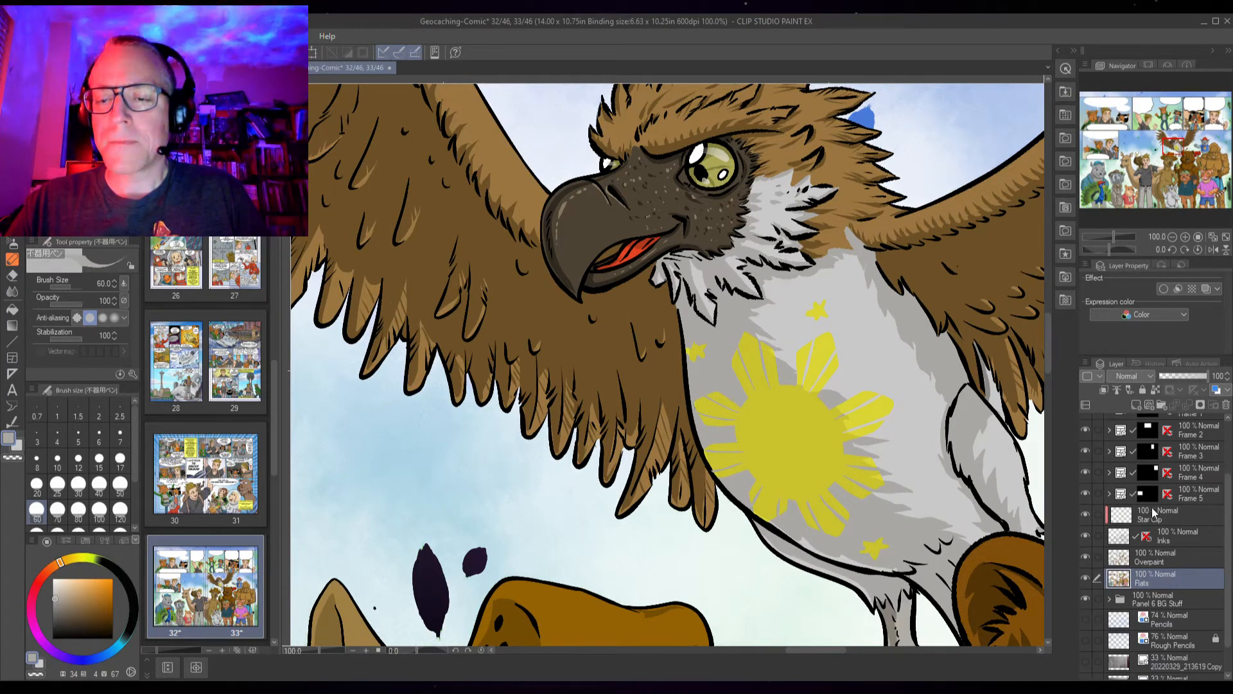
pyautogui.click(1142, 390)
# Reselect the Overpaint layer and step through the Star Clip, Inks and Flats layers around it
pyautogui.click(1171, 557)
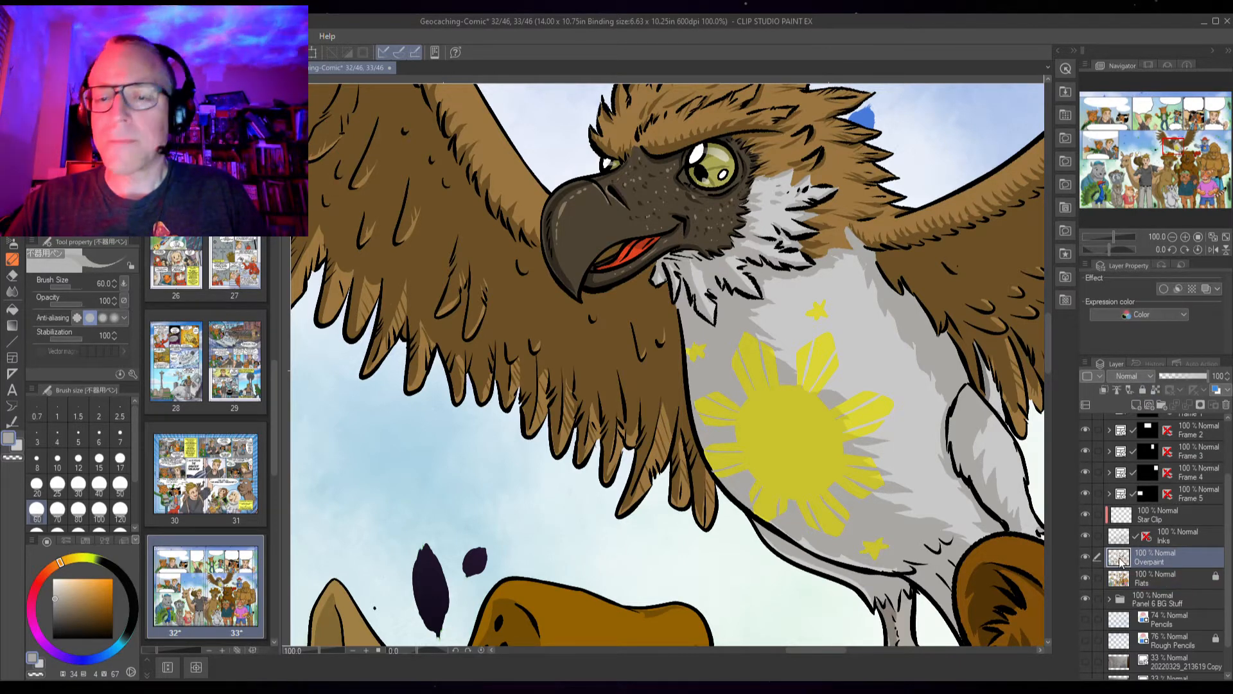
pyautogui.scroll(5, 1121, 562)
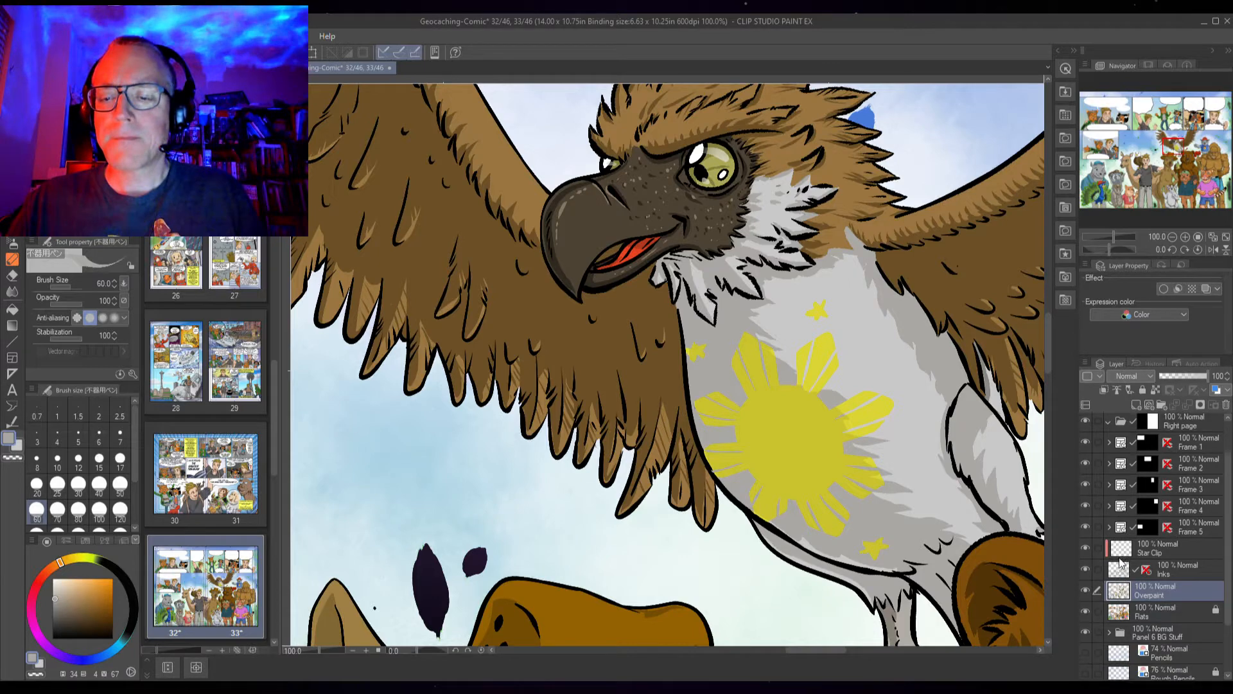
pyautogui.scroll(-5, 1121, 562)
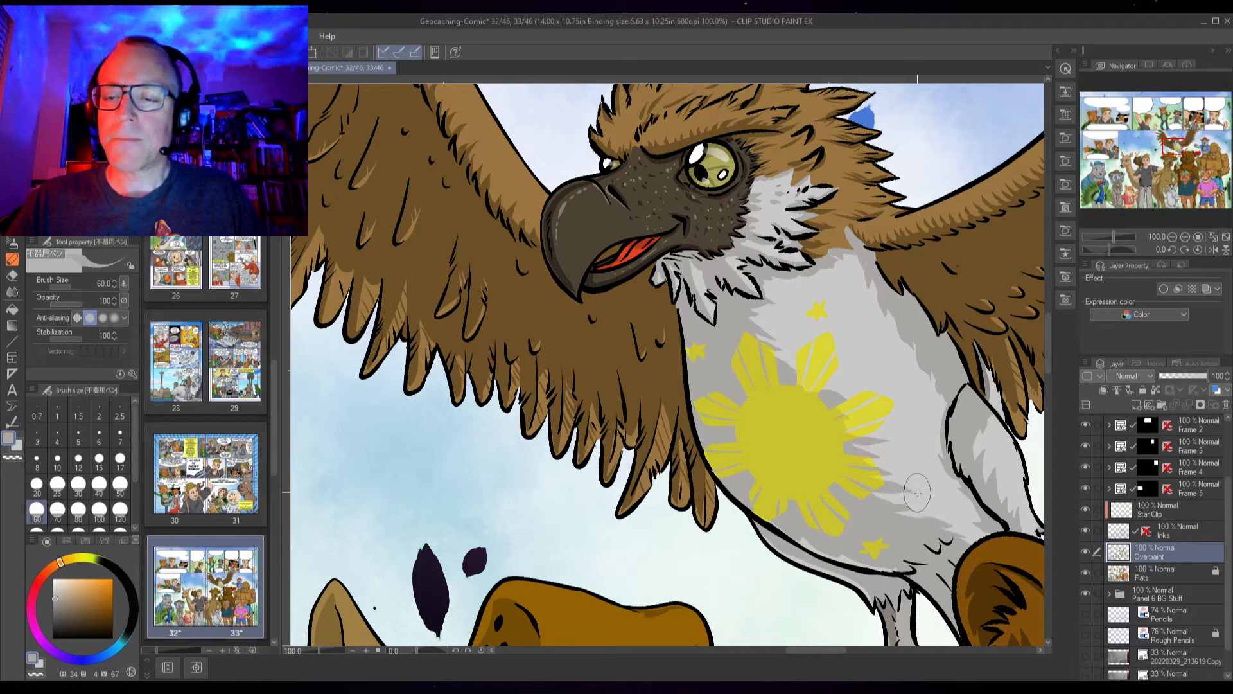
pyautogui.scroll(3, 906, 478)
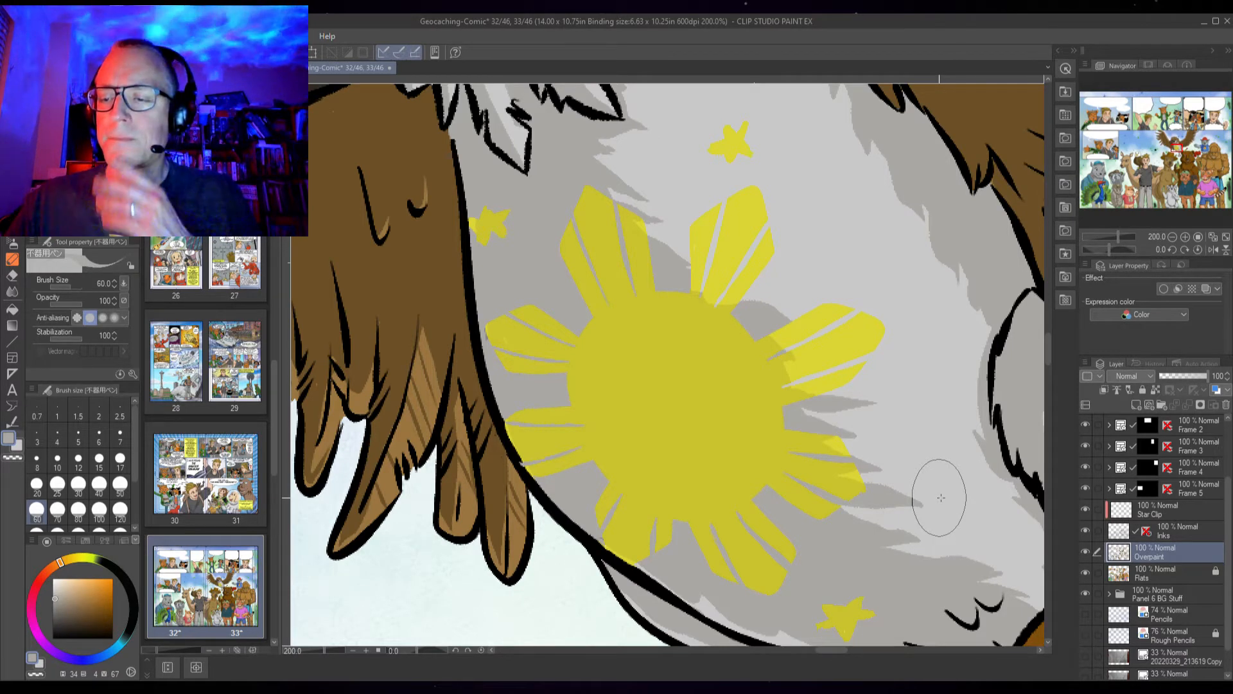
pyautogui.click(1163, 511)
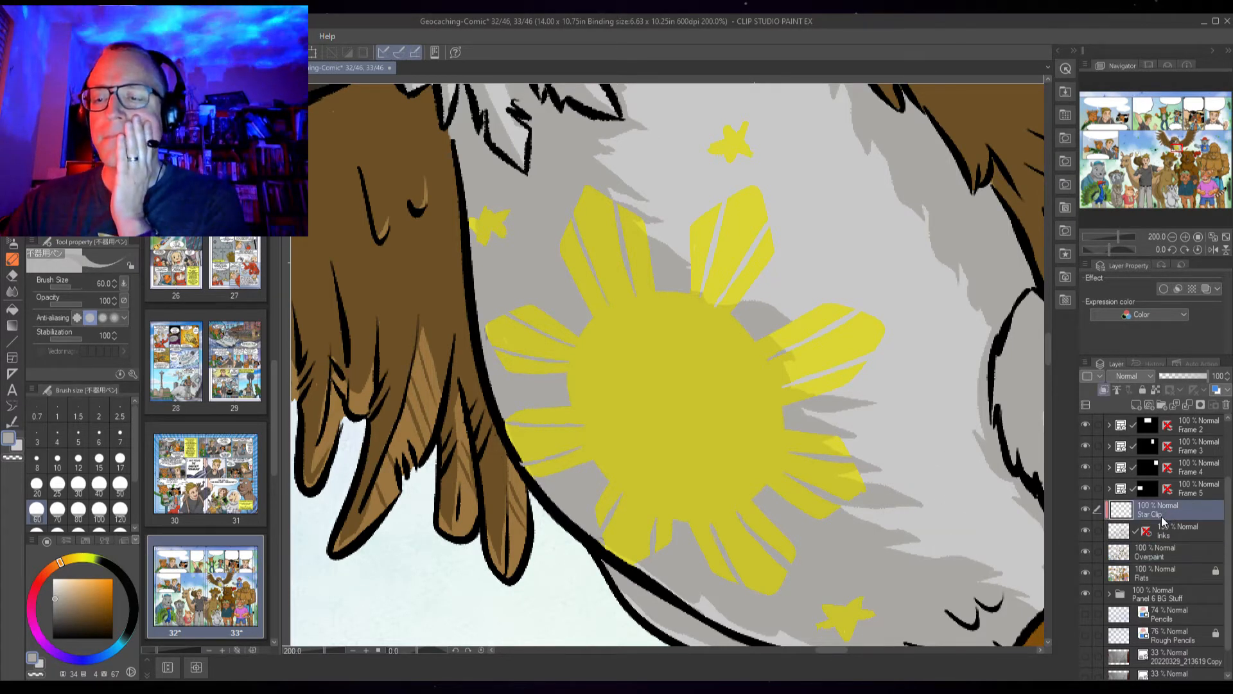
pyautogui.click(1163, 534)
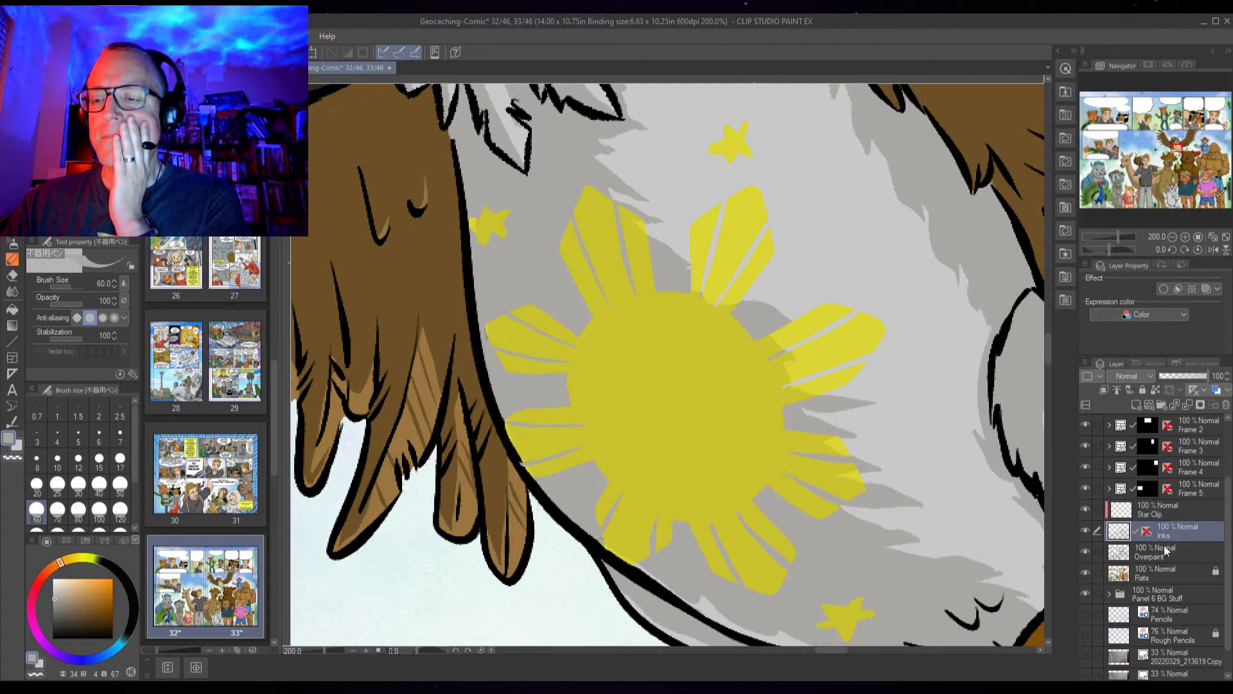
pyautogui.click(1163, 554)
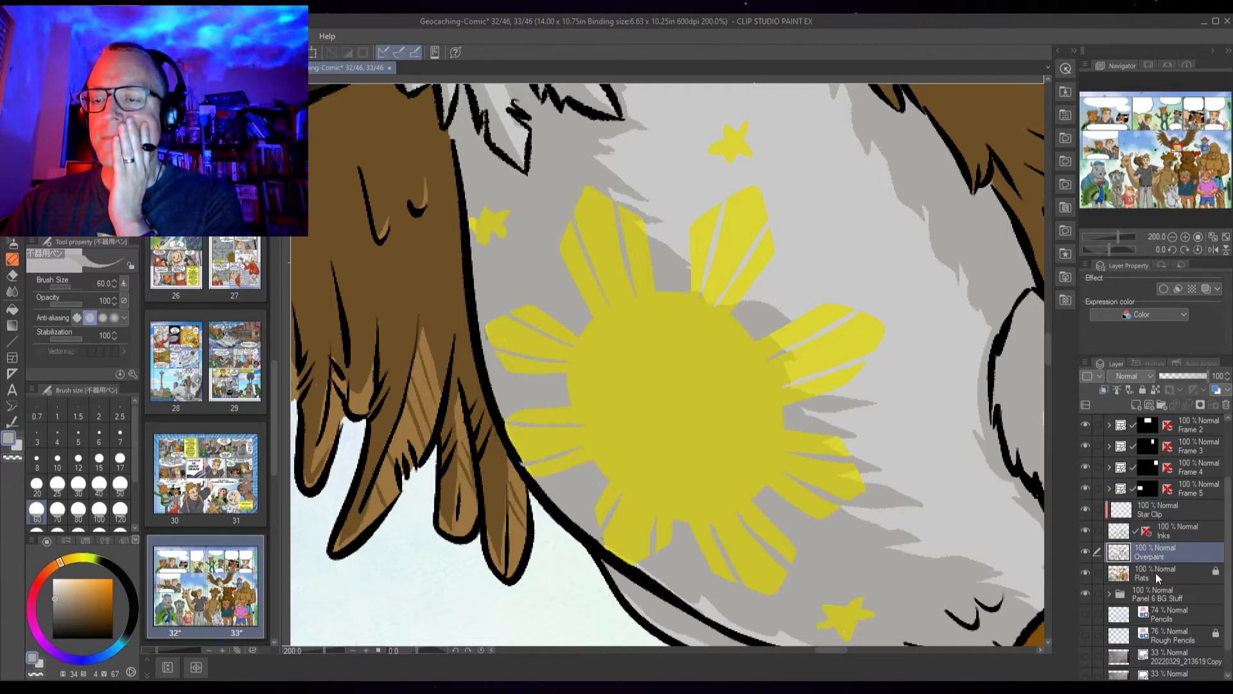
pyautogui.click(1154, 572)
pyautogui.click(1155, 557)
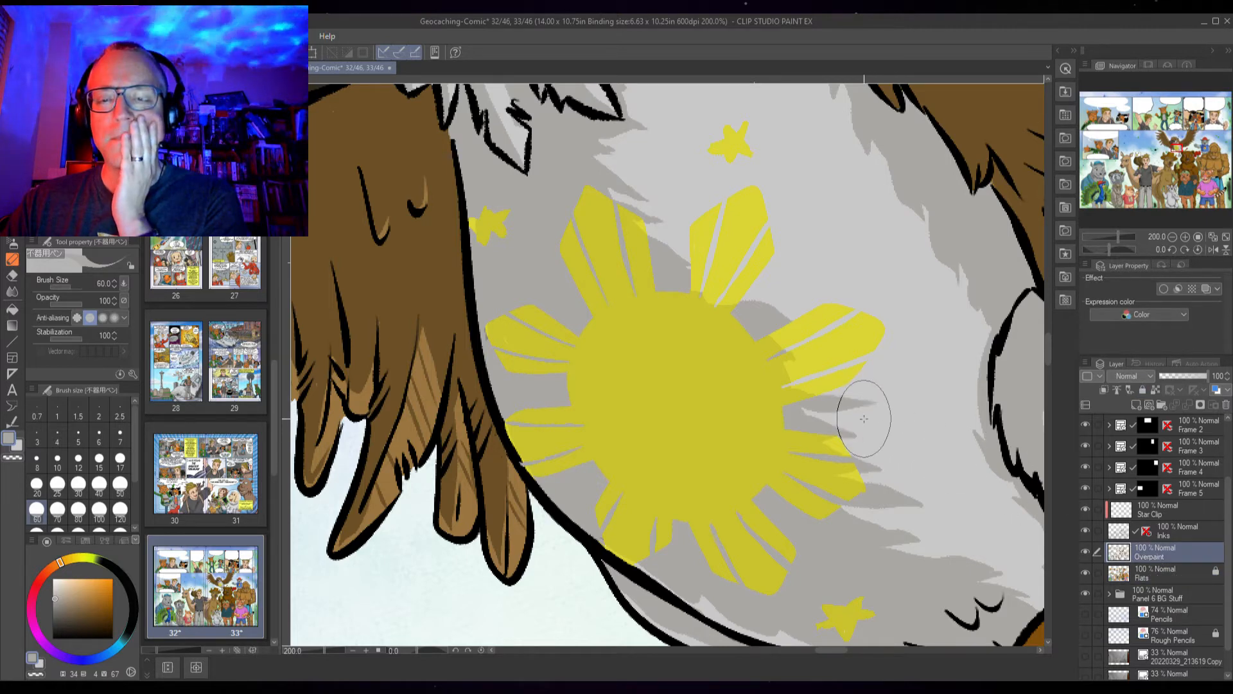
# Toggle the Inks and Star Clip layers' visibility on and off to inspect the sun emblem's colours
pyautogui.click(1088, 529)
pyautogui.click(1088, 529)
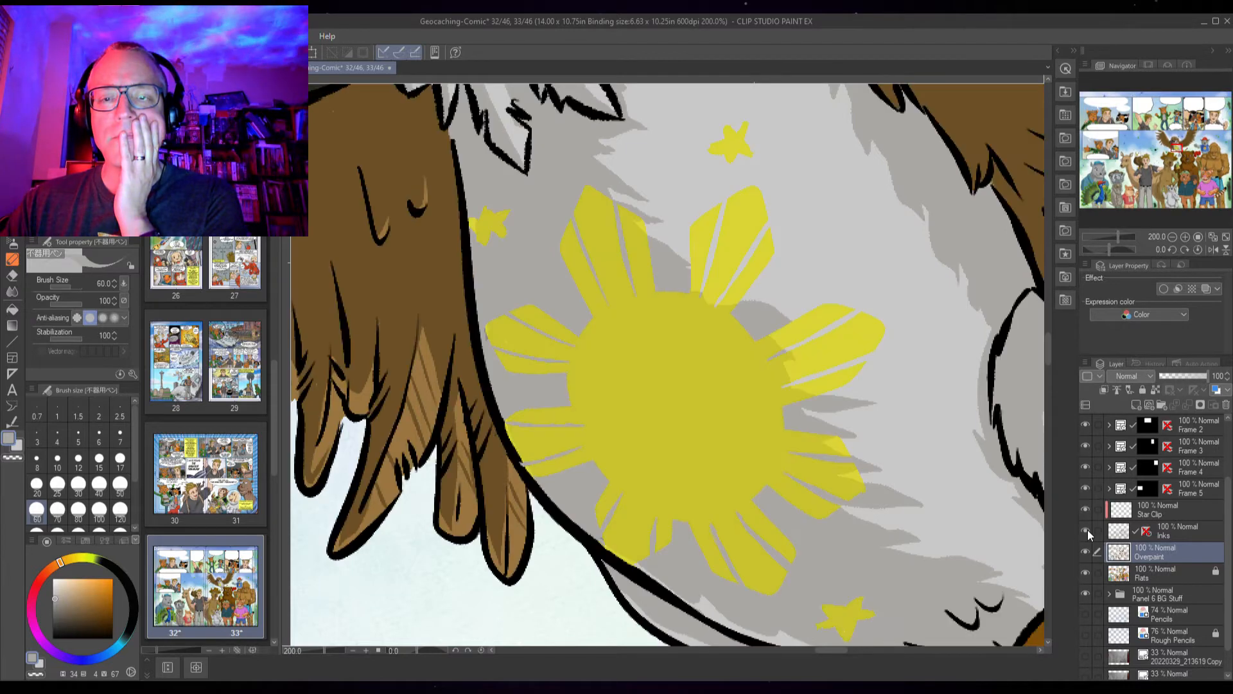
pyautogui.click(1087, 529)
pyautogui.click(1087, 529)
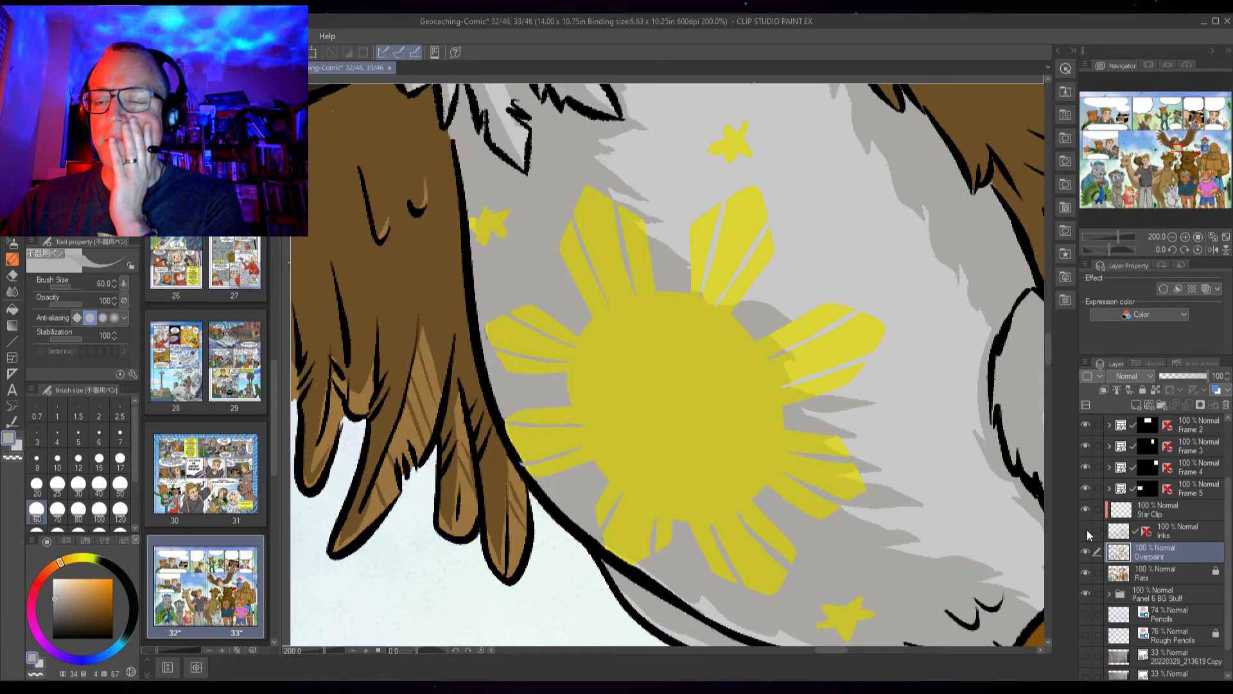
pyautogui.click(1087, 529)
pyautogui.click(1085, 529)
pyautogui.click(1085, 508)
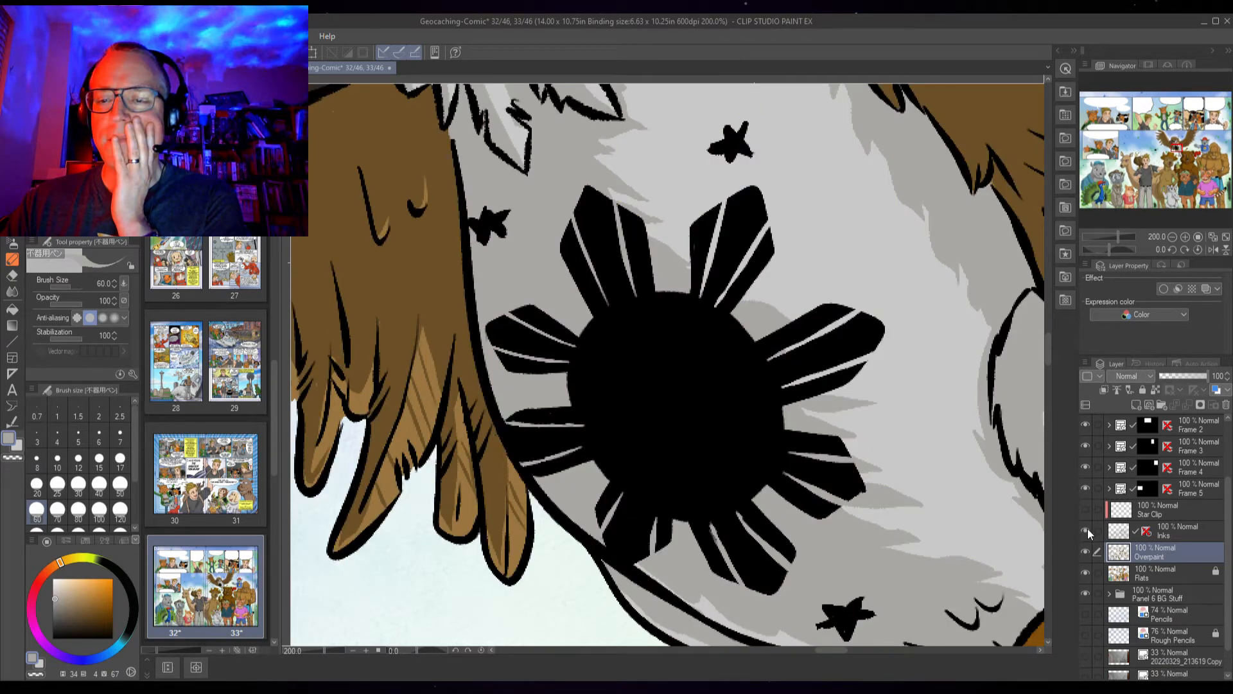
pyautogui.click(1088, 529)
pyautogui.click(1088, 529)
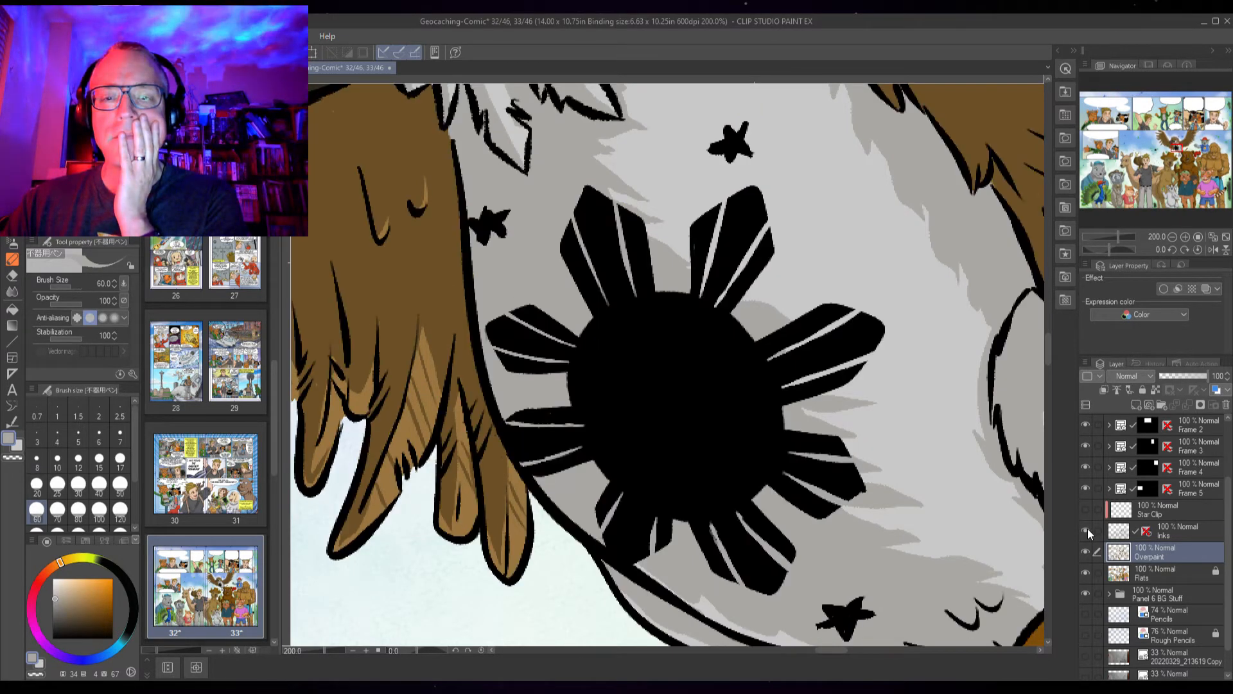
pyautogui.click(1088, 529)
pyautogui.click(1088, 528)
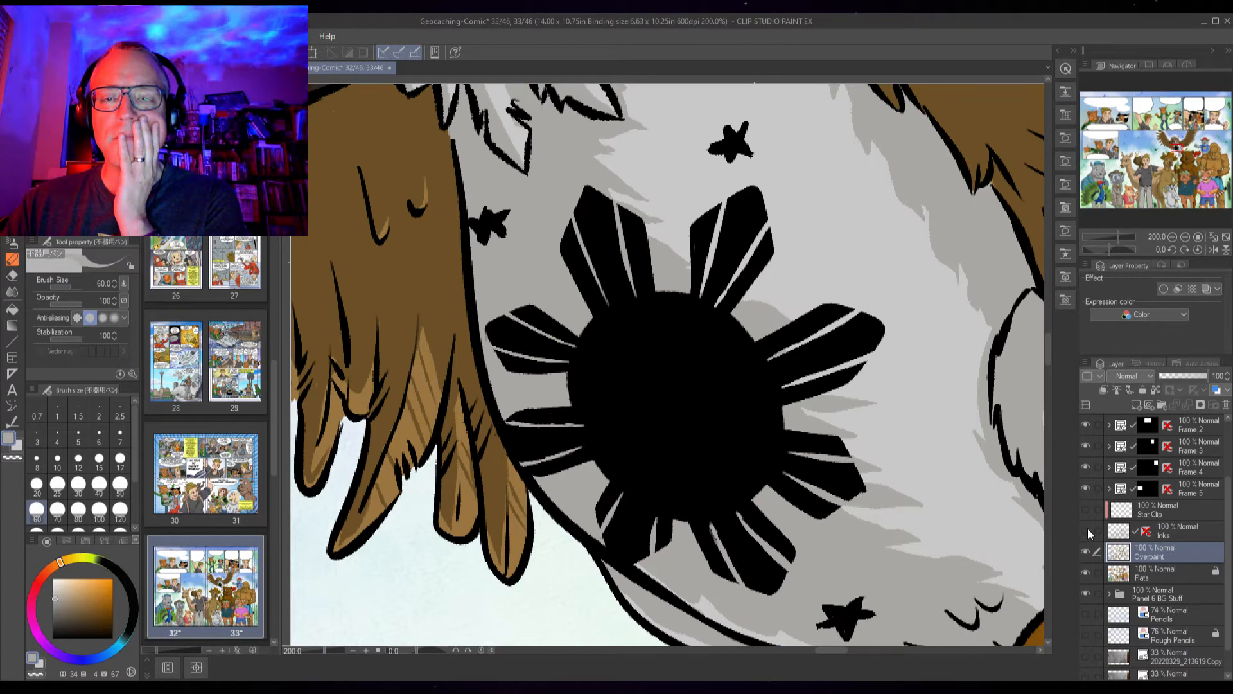
pyautogui.click(1088, 528)
pyautogui.click(1088, 528)
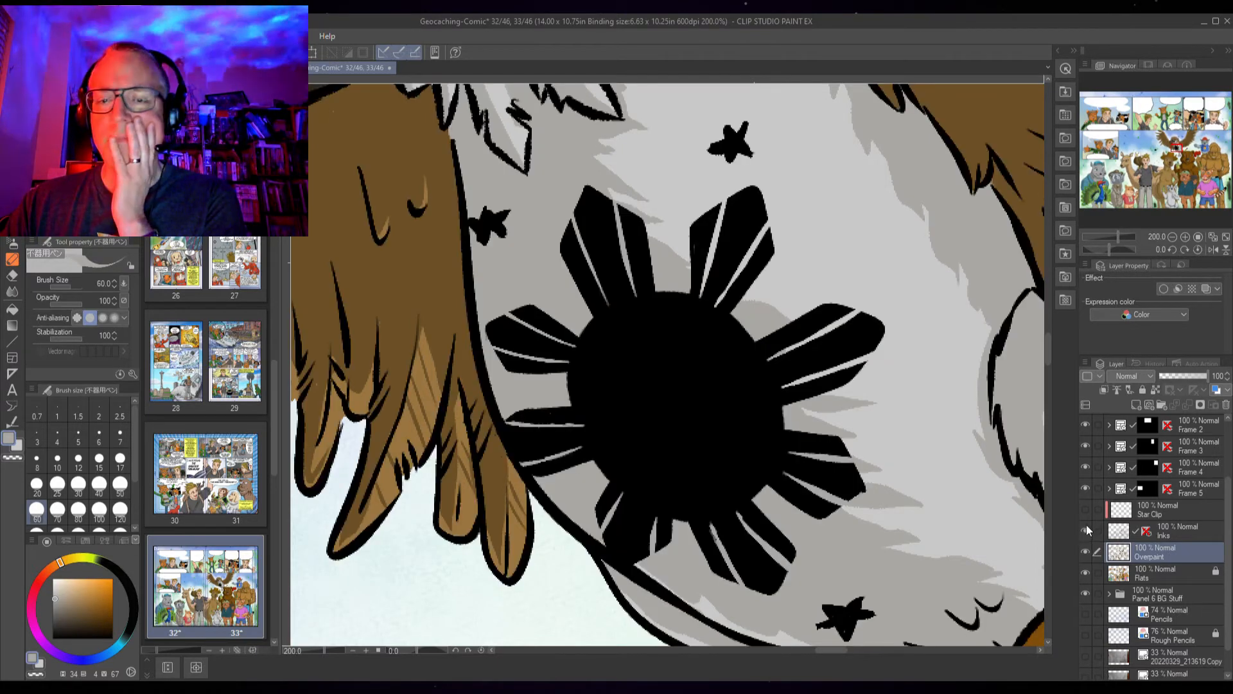
pyautogui.click(1087, 507)
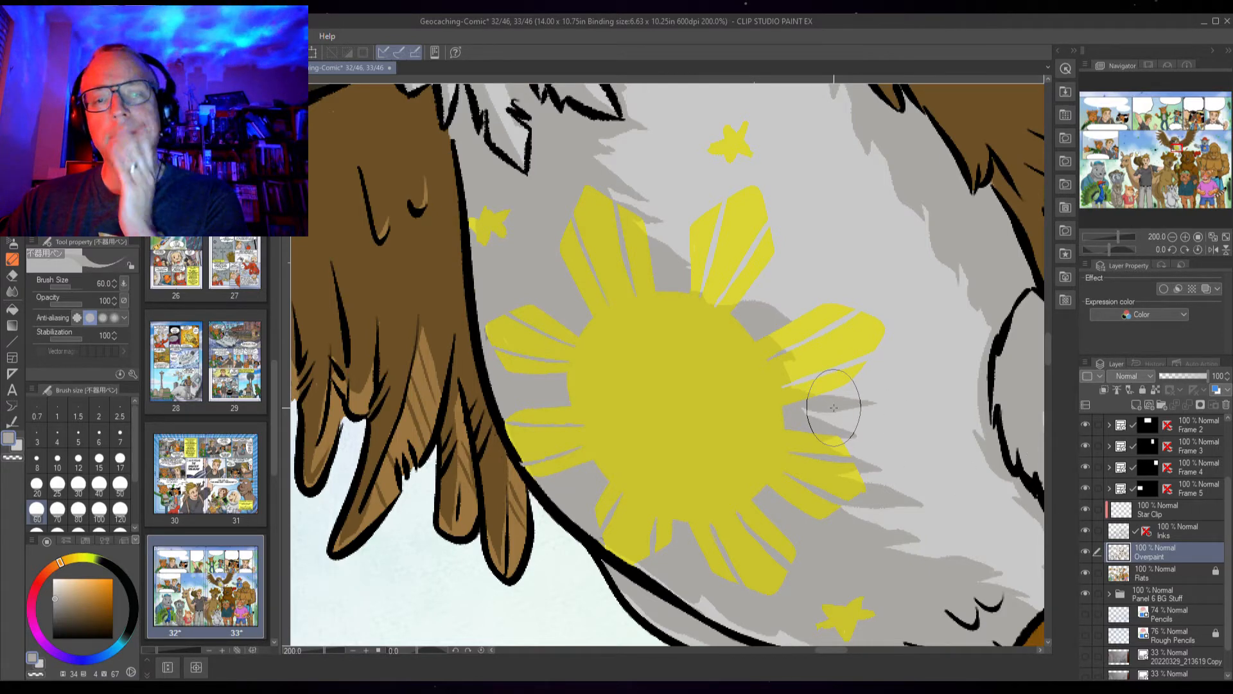
# Paint over the gap beside the sun's right ray on the Overpaint layer
pyautogui.moveTo(836, 374); pyautogui.dragTo(777, 378)
pyautogui.scroll(-4, 777, 377)
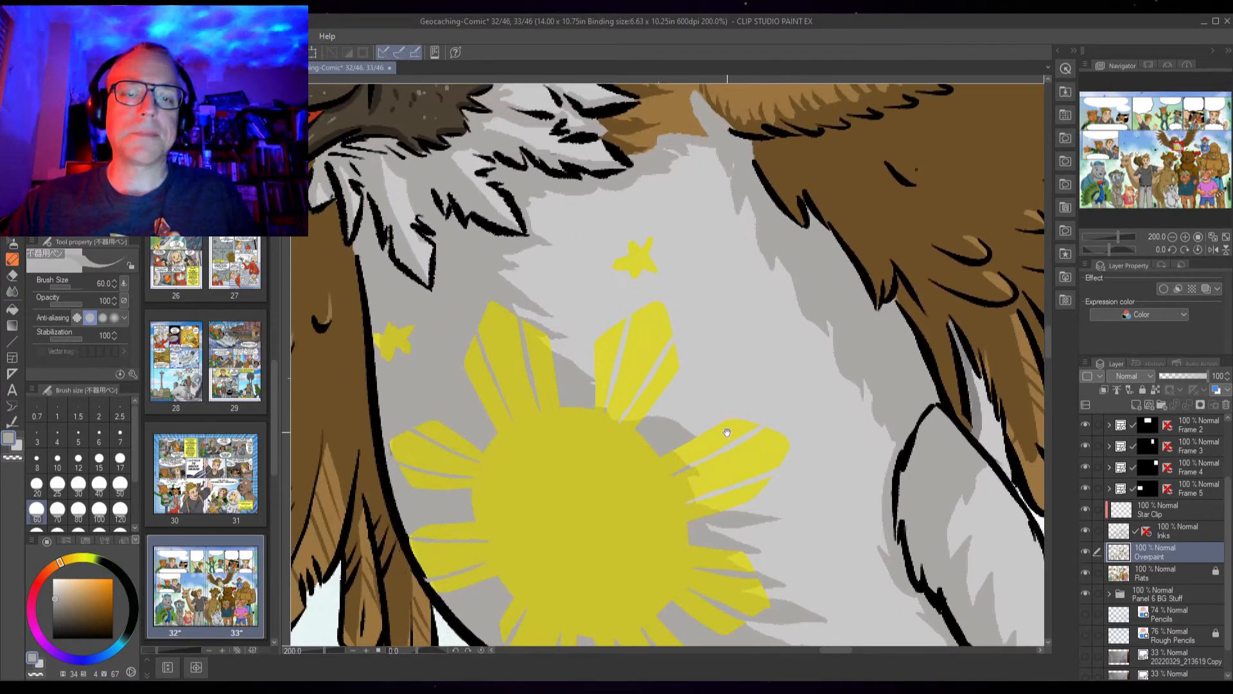
pyautogui.scroll(-2, 728, 434)
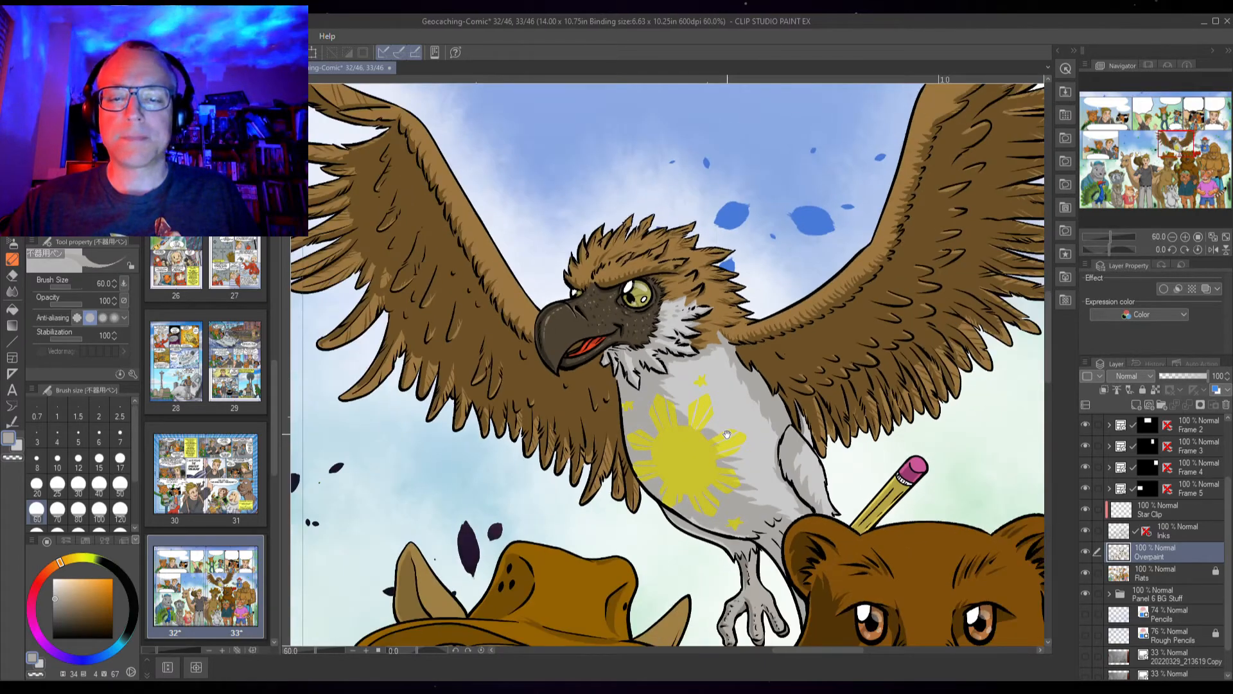
pyautogui.scroll(3, 723, 435)
pyautogui.scroll(-2, 723, 434)
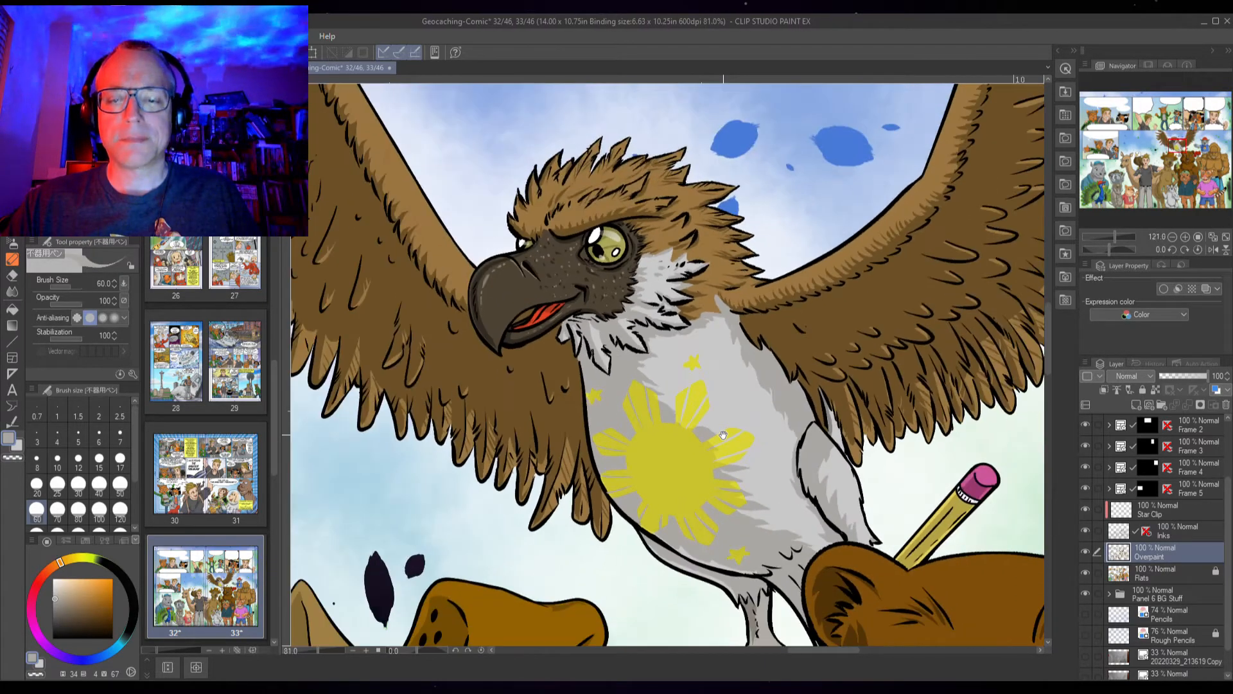
# Zoom and pan around the eagle's head and chest to check the flat colours
pyautogui.moveTo(697, 445)
pyautogui.mouseDown()
pyautogui.moveTo(683, 428)
pyautogui.moveTo(685, 438)
pyautogui.mouseUp()
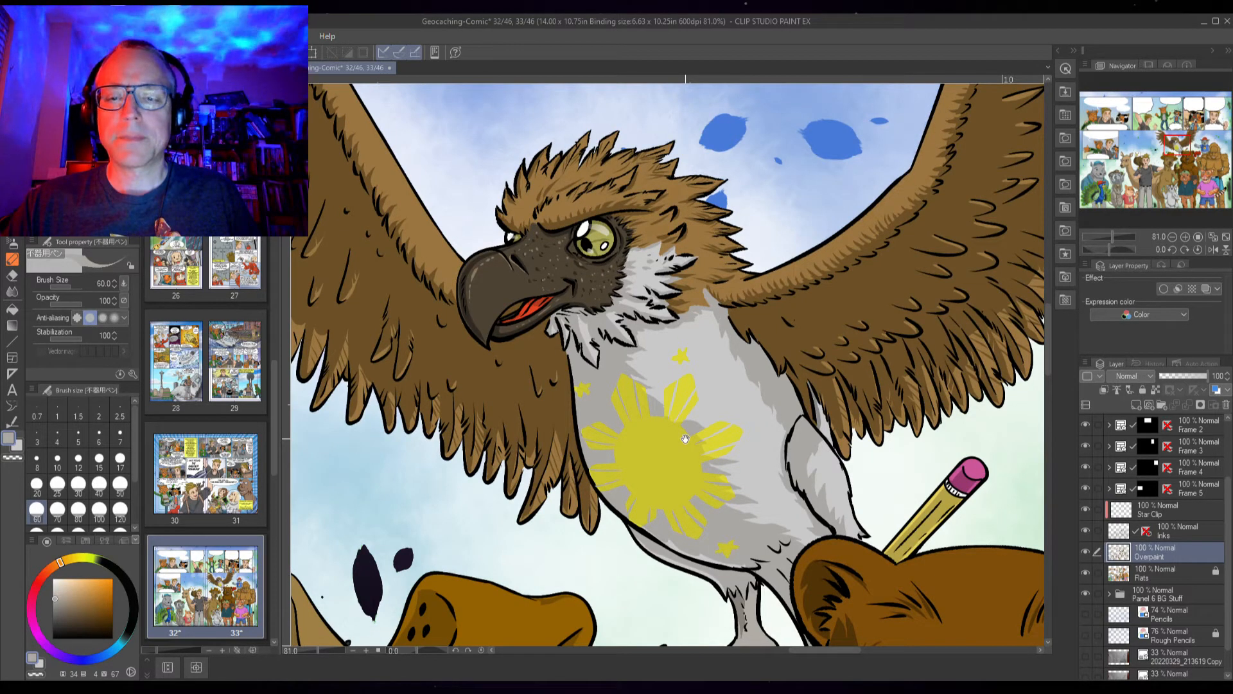
pyautogui.moveTo(685, 438); pyautogui.dragTo(745, 447)
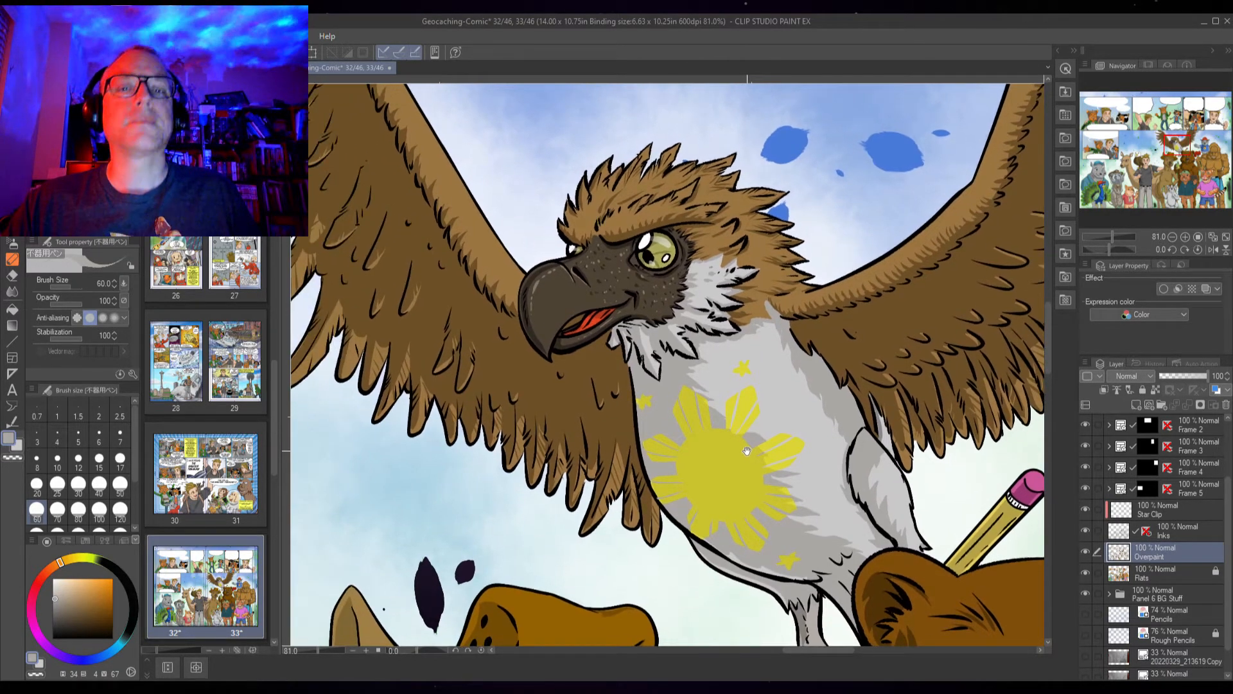
pyautogui.scroll(-2, 682, 335)
pyautogui.scroll(2, 689, 339)
pyautogui.scroll(3, 688, 339)
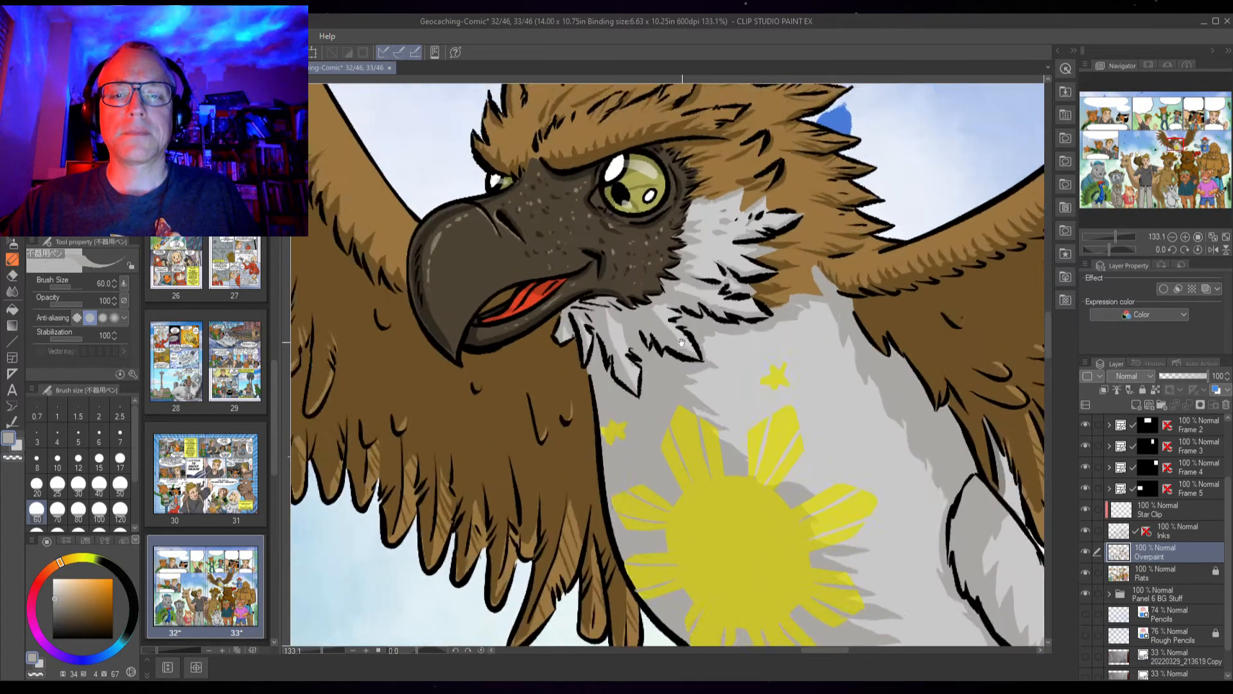
pyautogui.scroll(1, 683, 341)
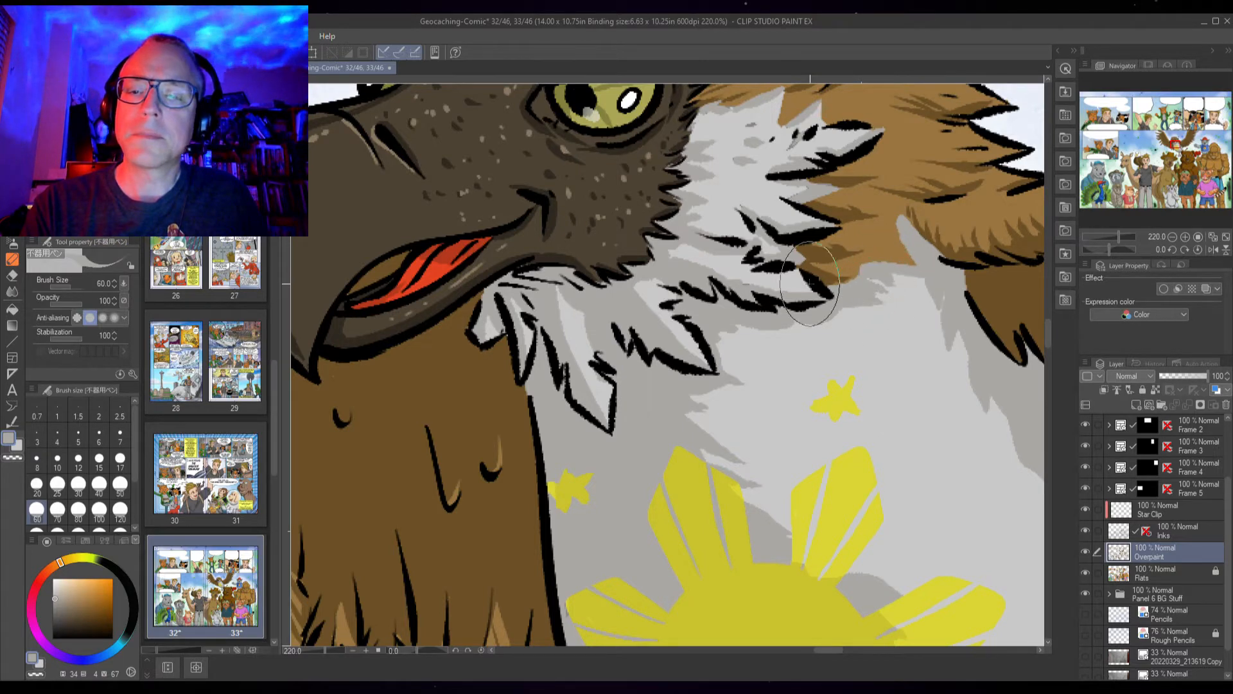
pyautogui.scroll(3, 770, 257)
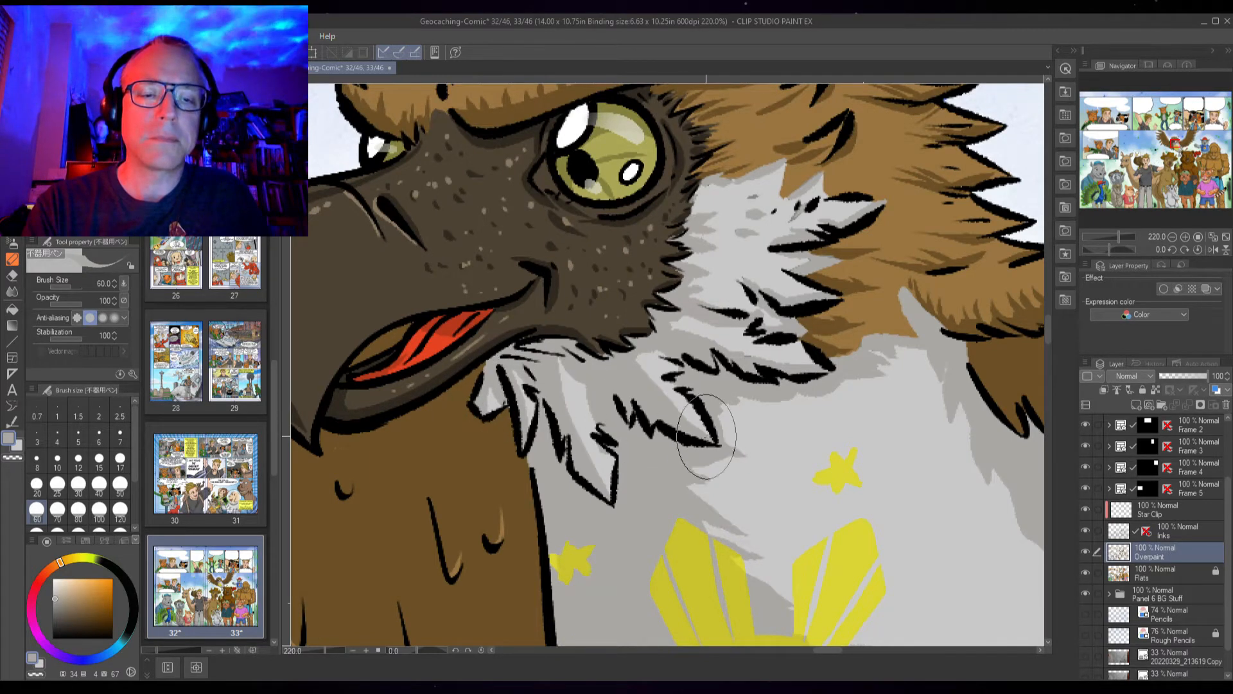
pyautogui.scroll(-5, 718, 440)
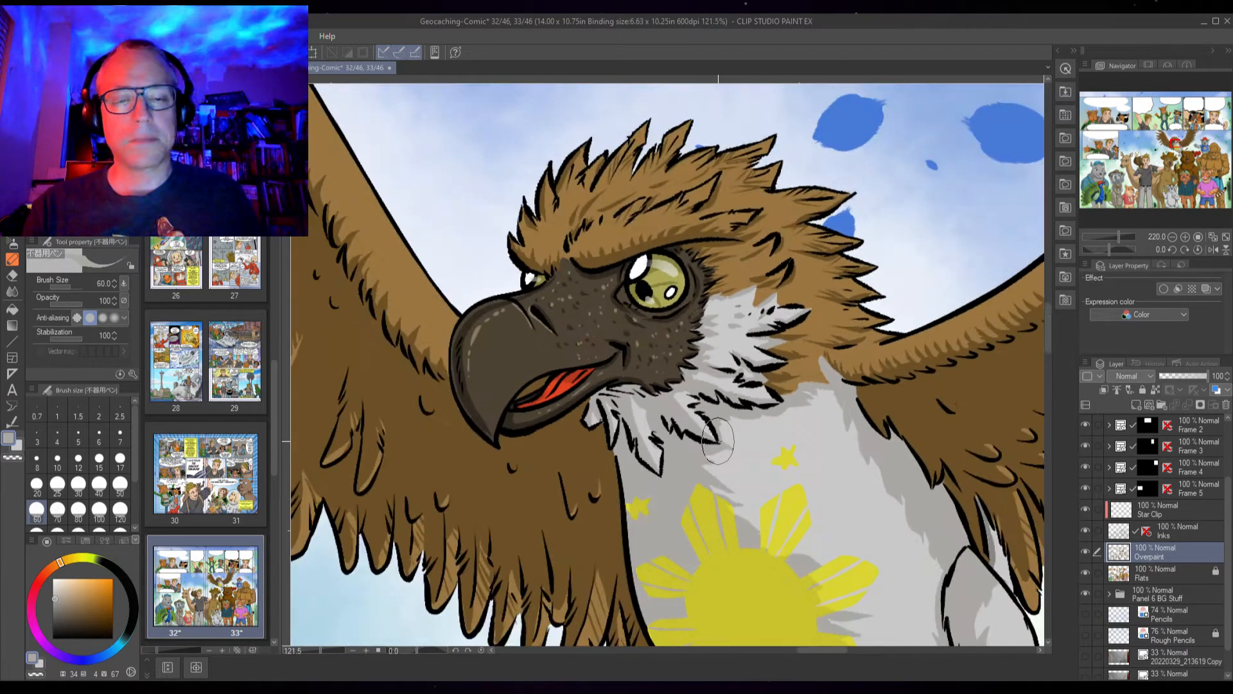
pyautogui.scroll(4, 718, 440)
# Try painting over the white feathers beneath the beak with a sampled colour
pyautogui.keyDown('alt'); pyautogui.click(455, 449); pyautogui.keyUp('alt')
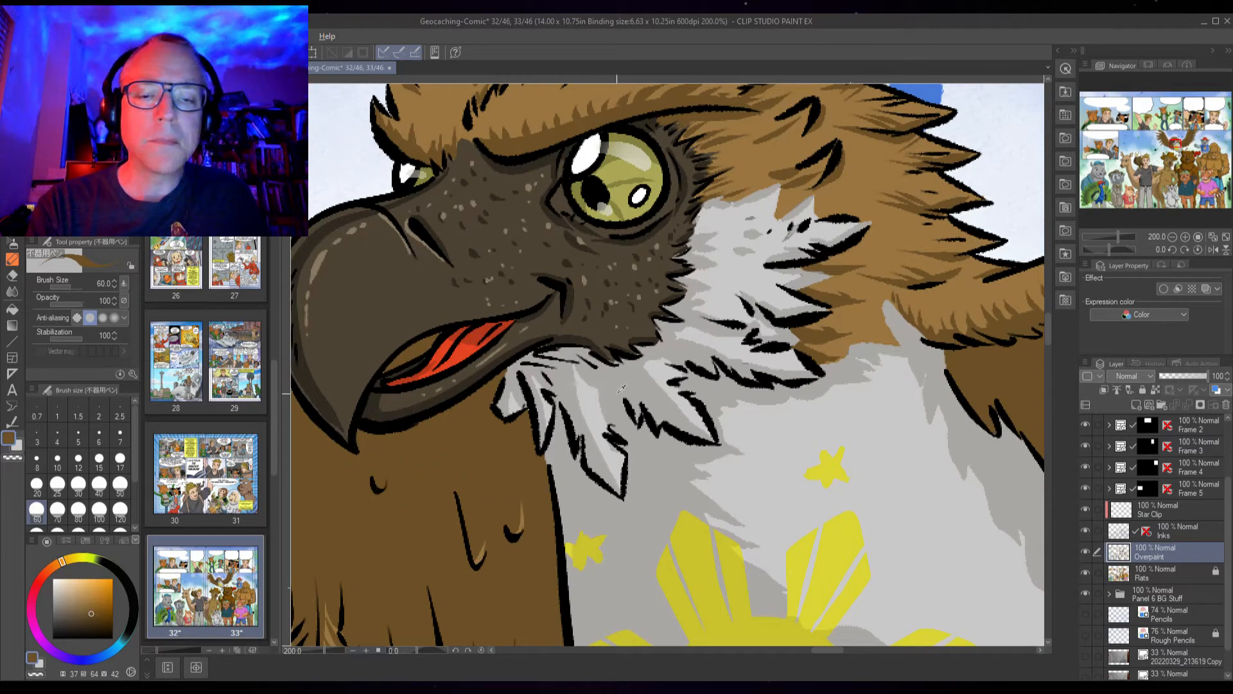
pyautogui.keyDown('alt'); pyautogui.click(568, 465); pyautogui.keyUp('alt')
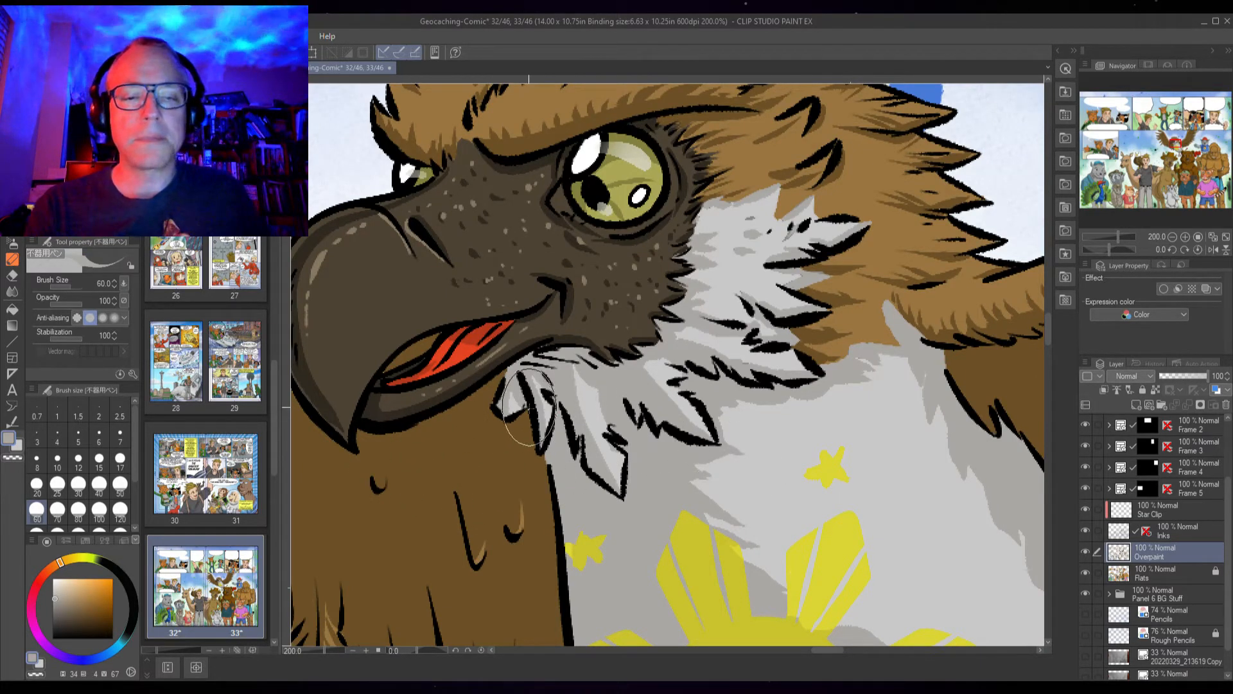
pyautogui.moveTo(530, 398); pyautogui.dragTo(528, 430)
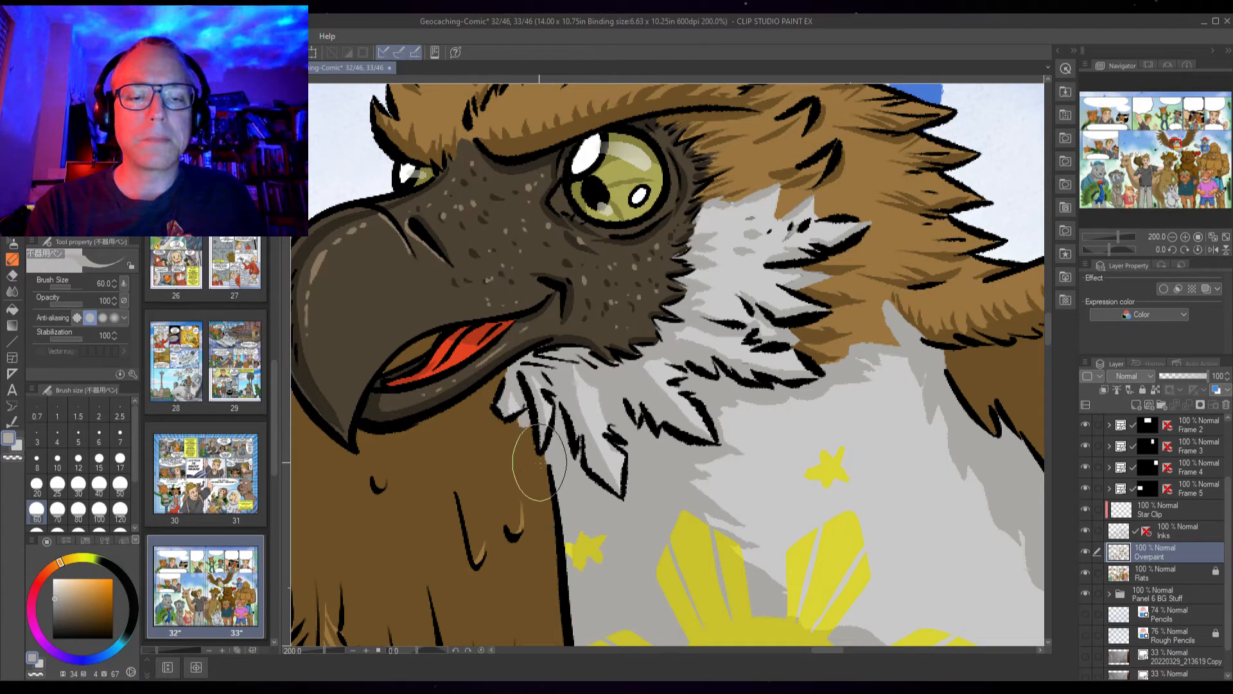
pyautogui.hotkey('ctrl', 'z')
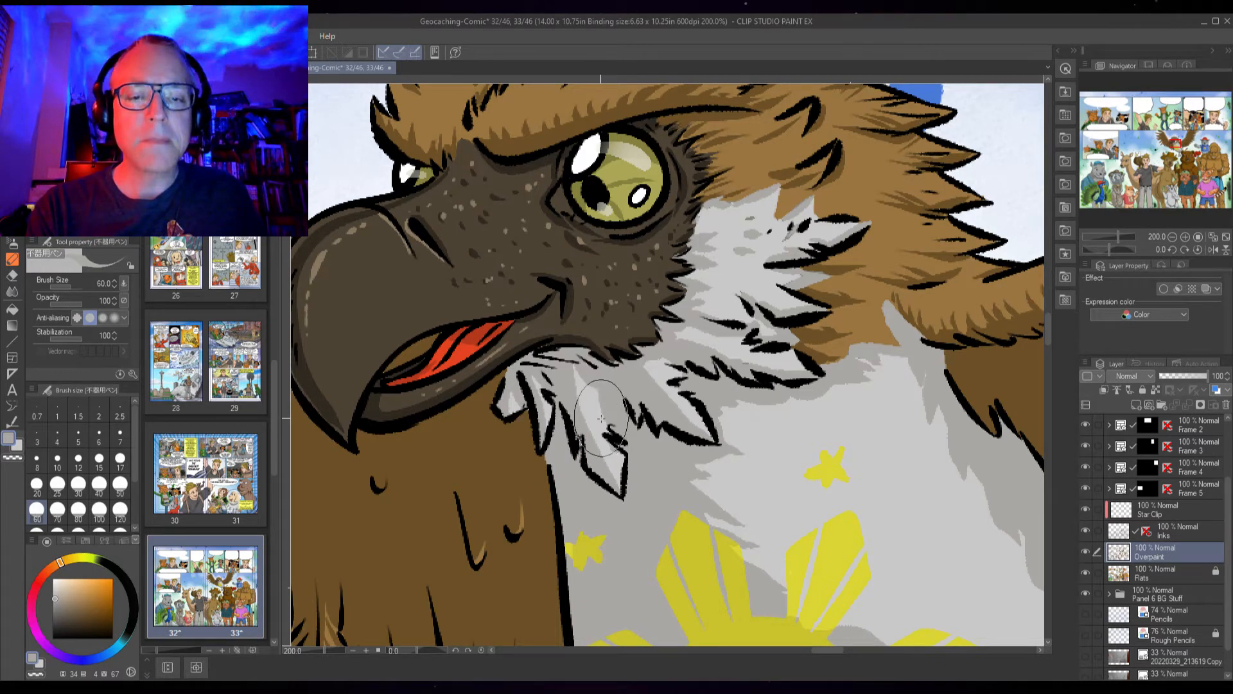
# Pan down the panel to examine the characters below the eagle
pyautogui.scroll(-3, 955, 510)
pyautogui.moveTo(871, 495); pyautogui.dragTo(705, 388)
pyautogui.scroll(-3, 961, 442)
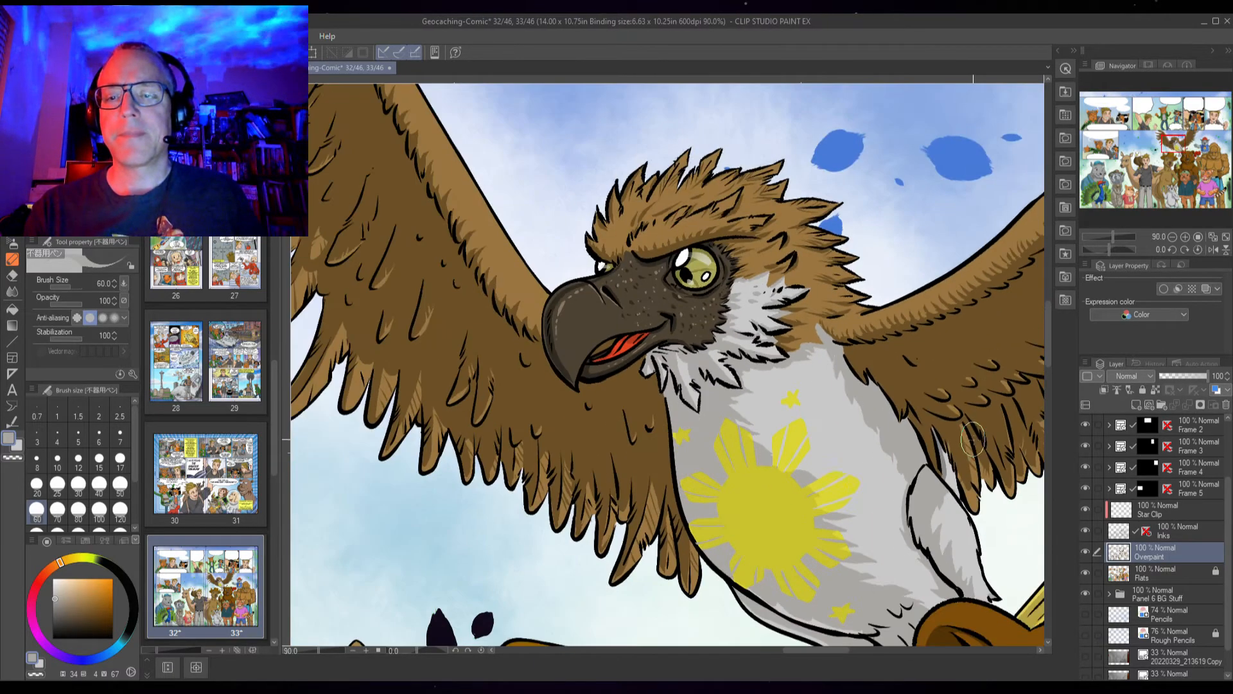
pyautogui.moveTo(900, 443); pyautogui.dragTo(649, 461)
pyautogui.moveTo(740, 447); pyautogui.dragTo(803, 357)
pyautogui.moveTo(815, 442); pyautogui.dragTo(804, 347)
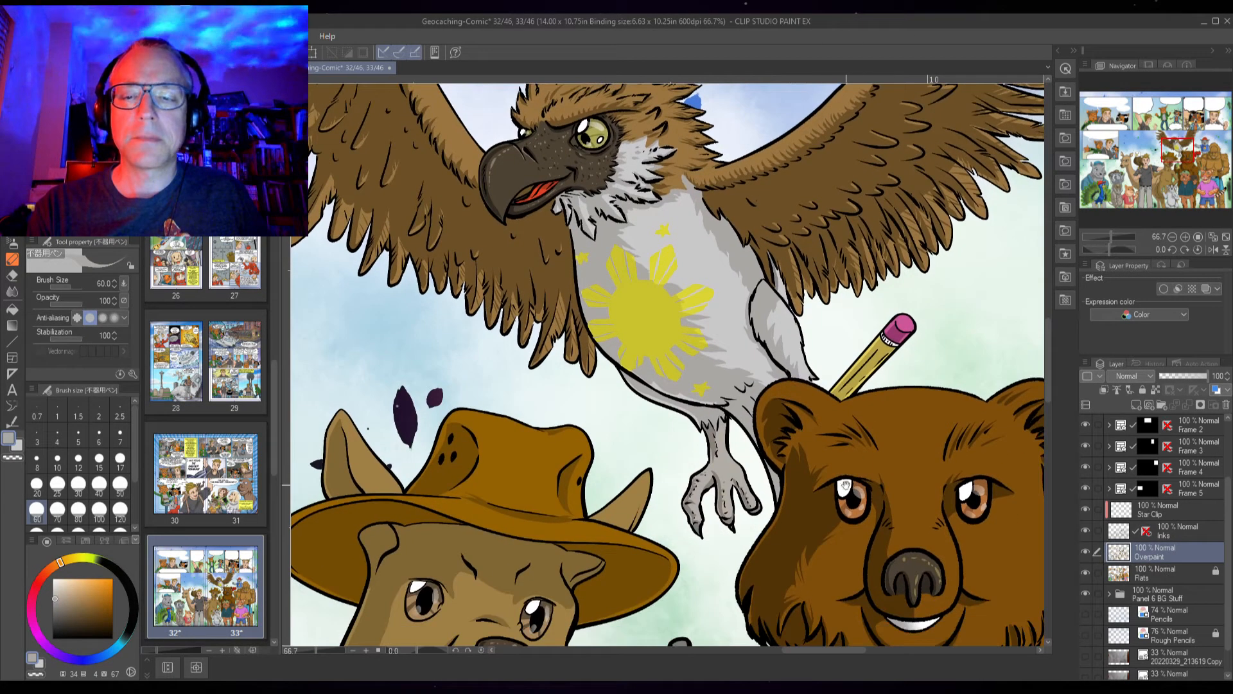
pyautogui.scroll(-2, 790, 475)
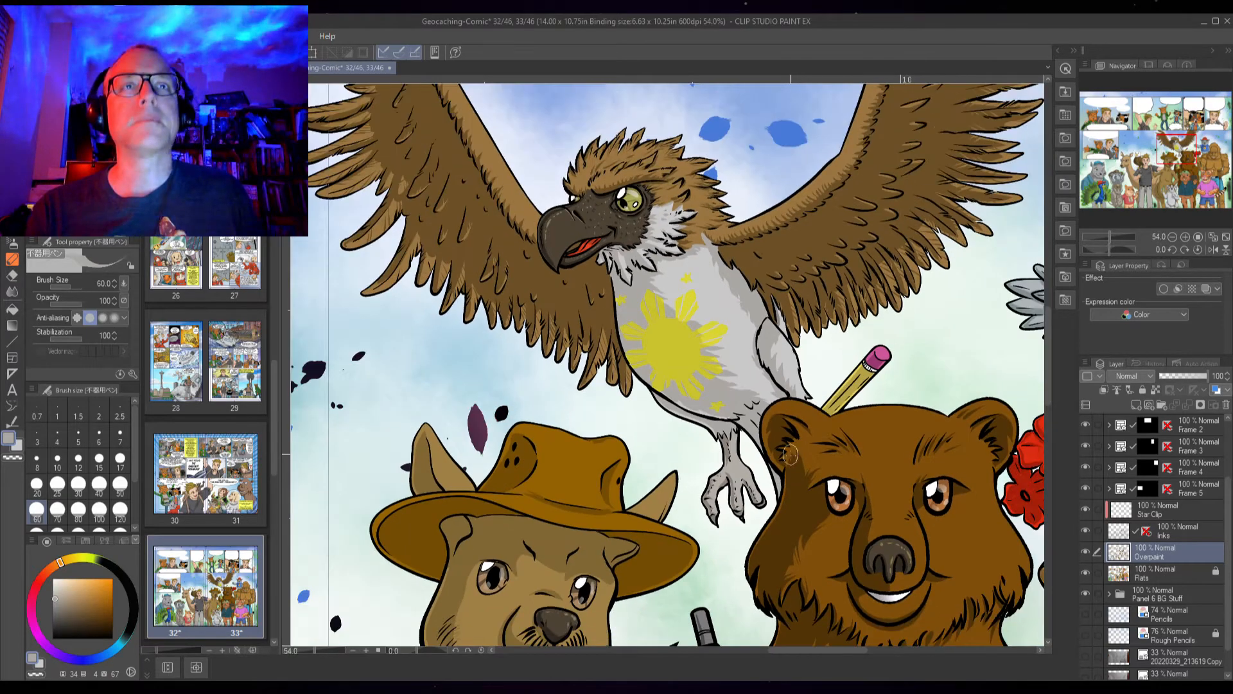
pyautogui.moveTo(833, 588); pyautogui.dragTo(749, 349)
pyautogui.moveTo(759, 514); pyautogui.dragTo(769, 379)
pyautogui.moveTo(820, 517); pyautogui.dragTo(814, 458)
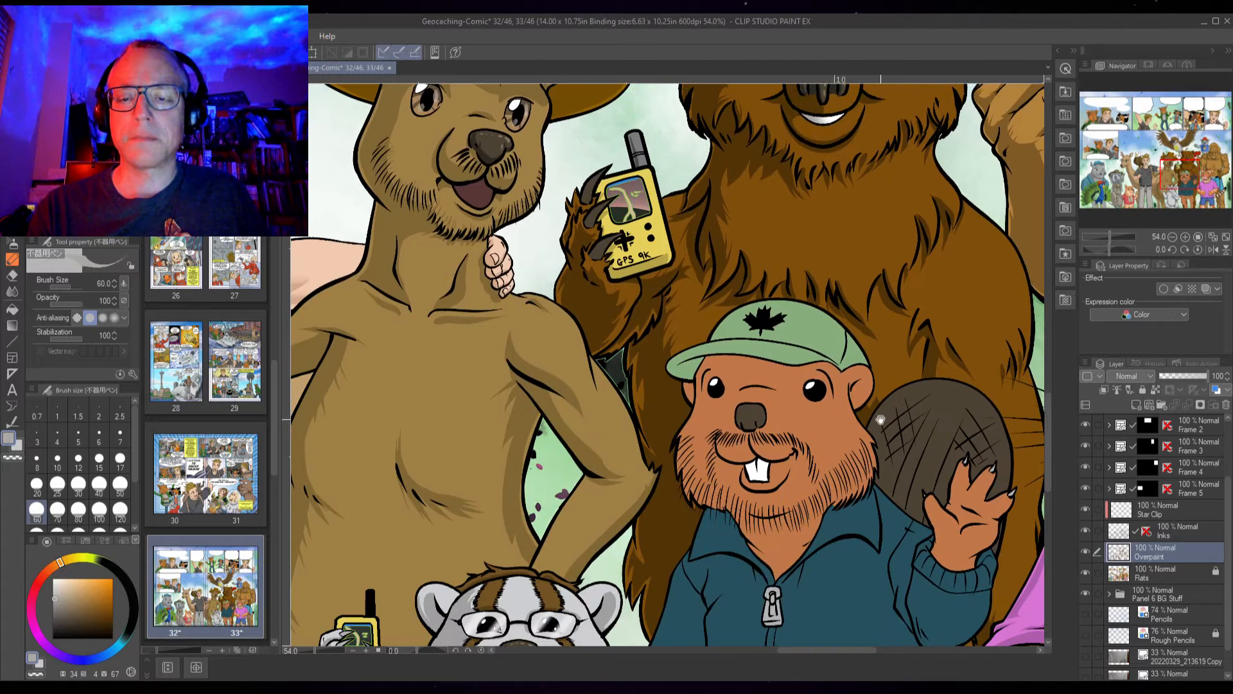
pyautogui.moveTo(864, 529); pyautogui.dragTo(779, 528)
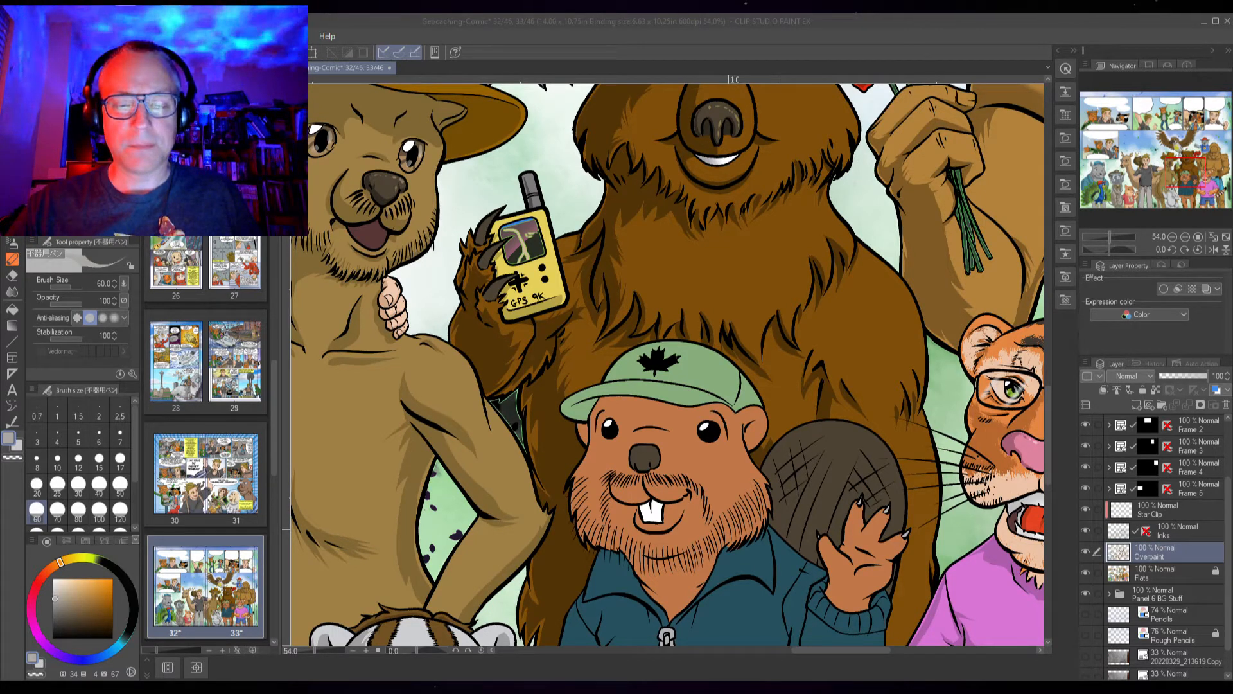
# Save the document
pyautogui.hotkey('ctrl', 's')
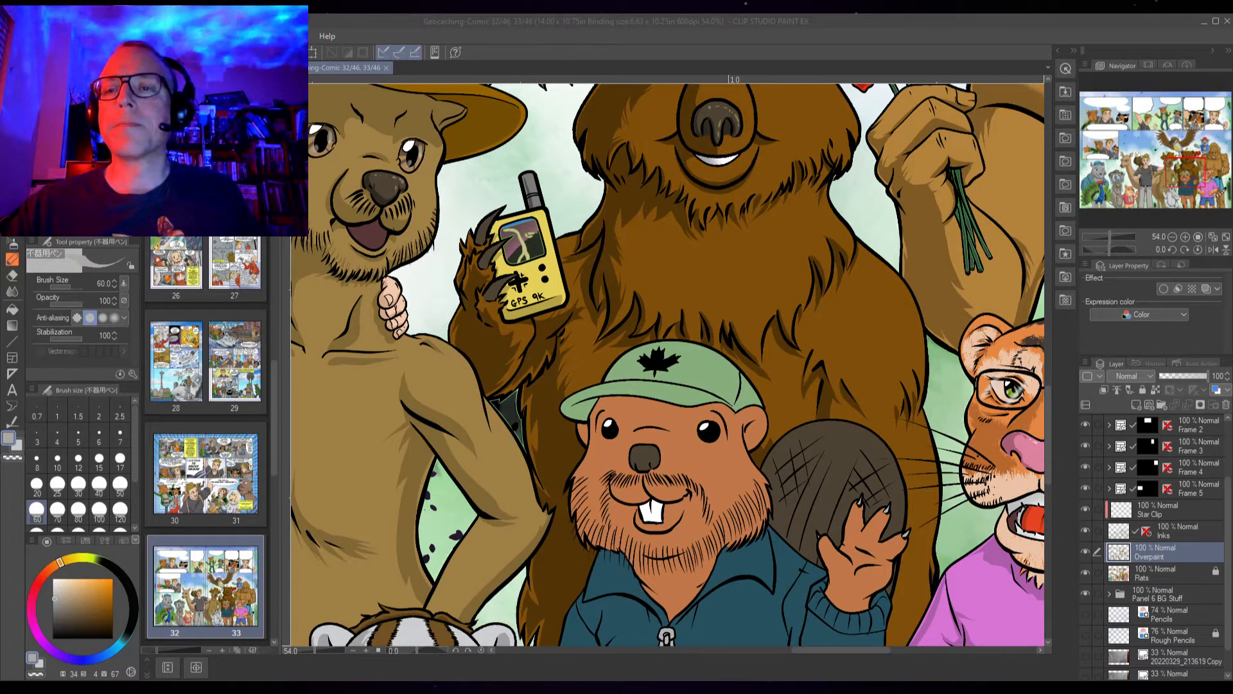
pyautogui.click(1156, 23)
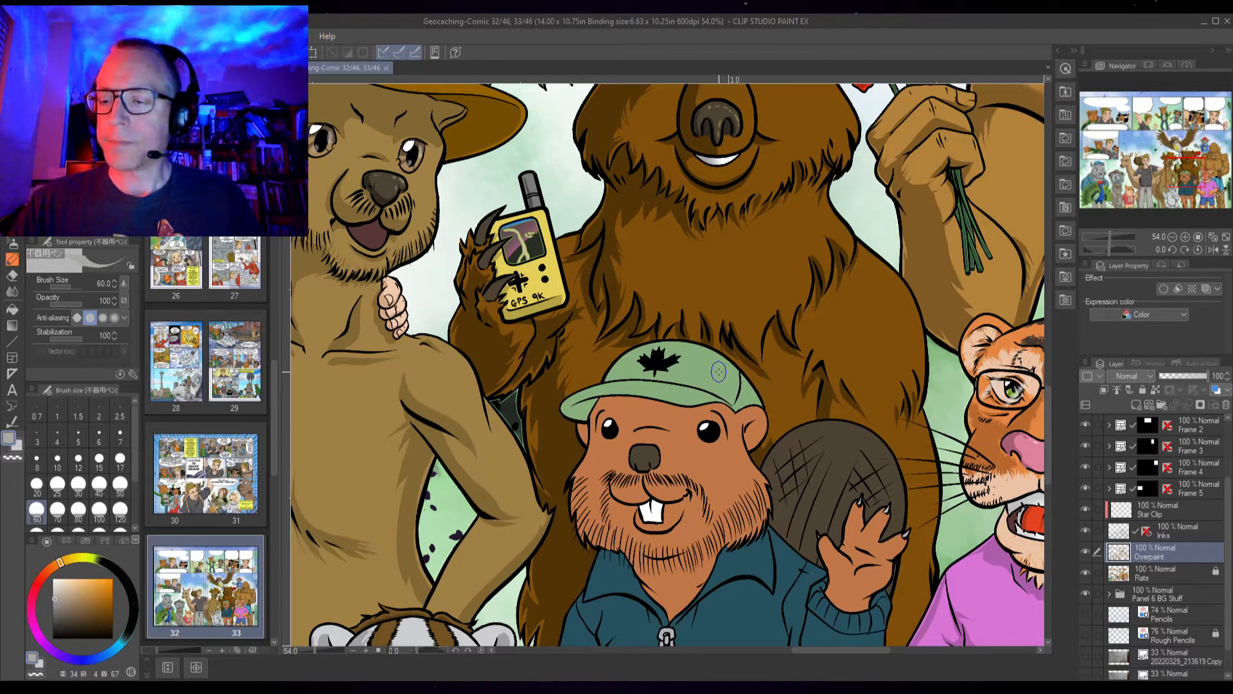
# Lock the Inks and Star Clip layers
pyautogui.click(1188, 538)
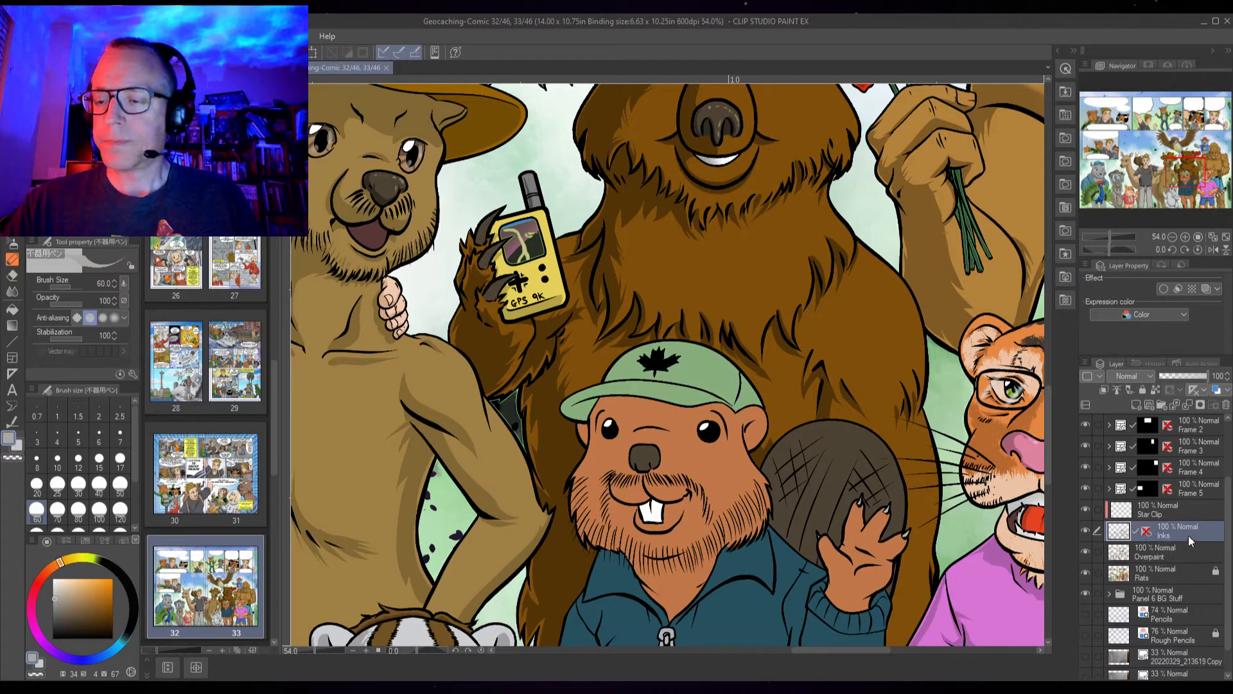
pyautogui.click(1143, 391)
pyautogui.click(1170, 507)
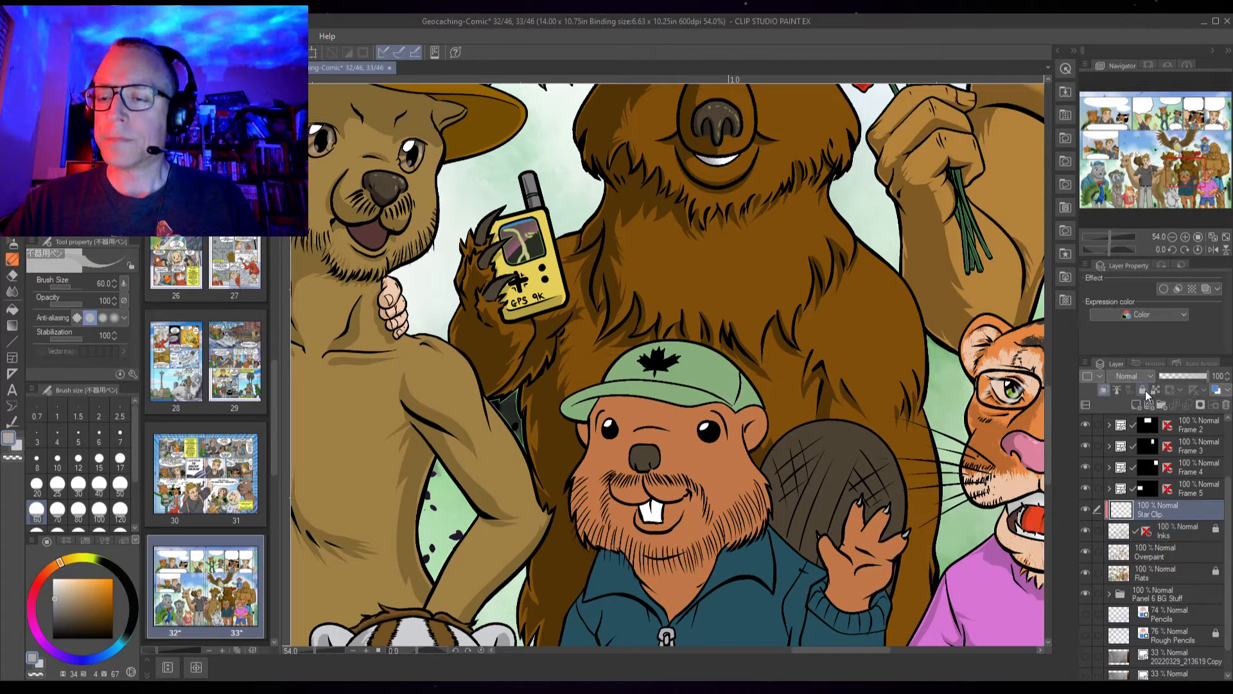
pyautogui.click(1145, 390)
# On the Overpaint layer, pick a darker green and paint and fill a shadow on the crown of the beaver's cap
pyautogui.scroll(3, 697, 435)
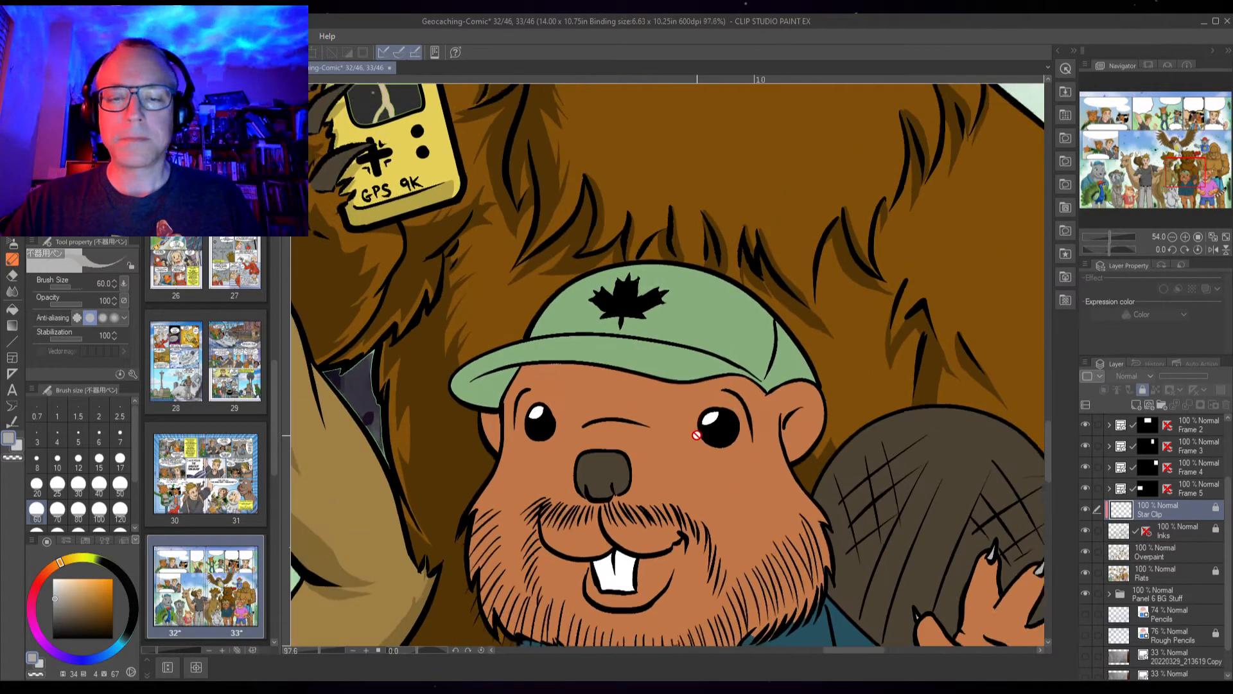
pyautogui.scroll(2, 633, 407)
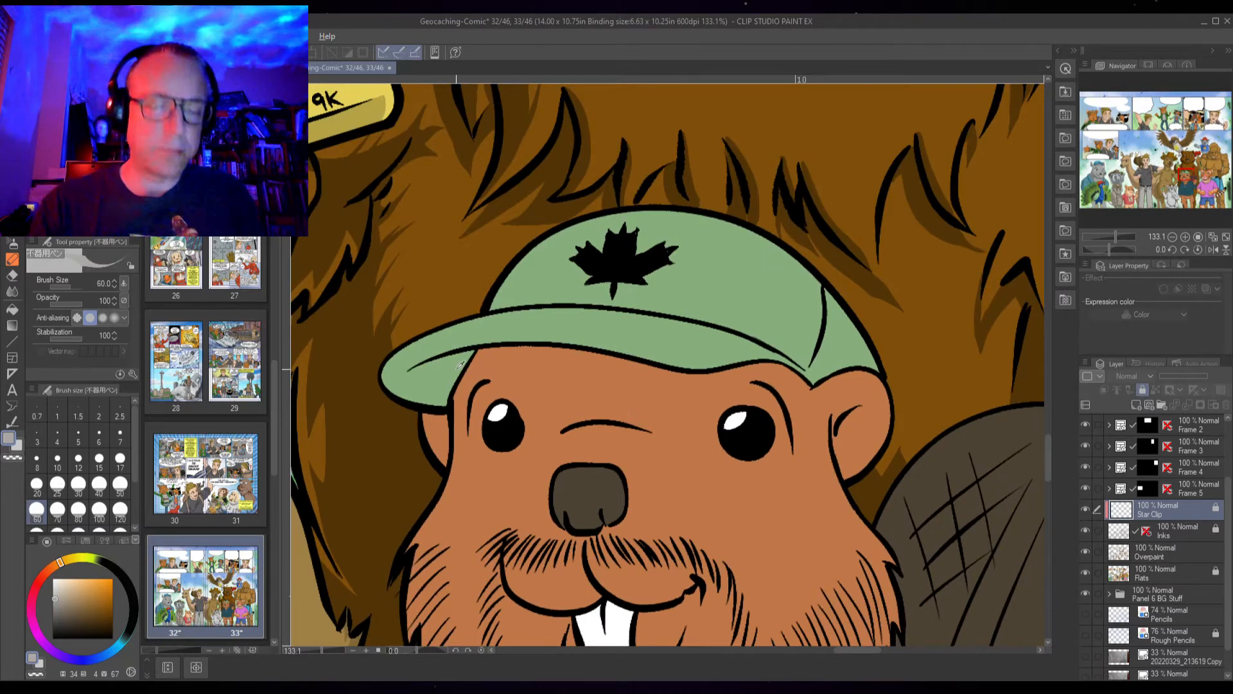
pyautogui.keyDown('alt'); pyautogui.click(472, 344); pyautogui.keyUp('alt')
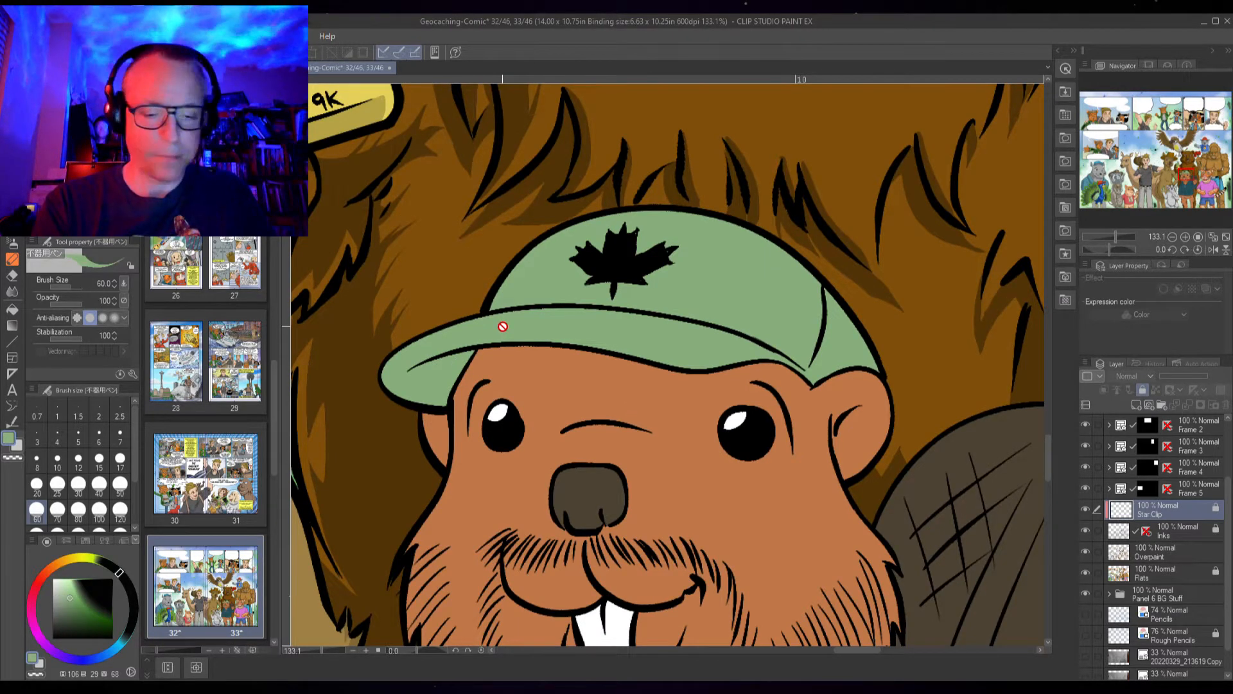
pyautogui.press('p')
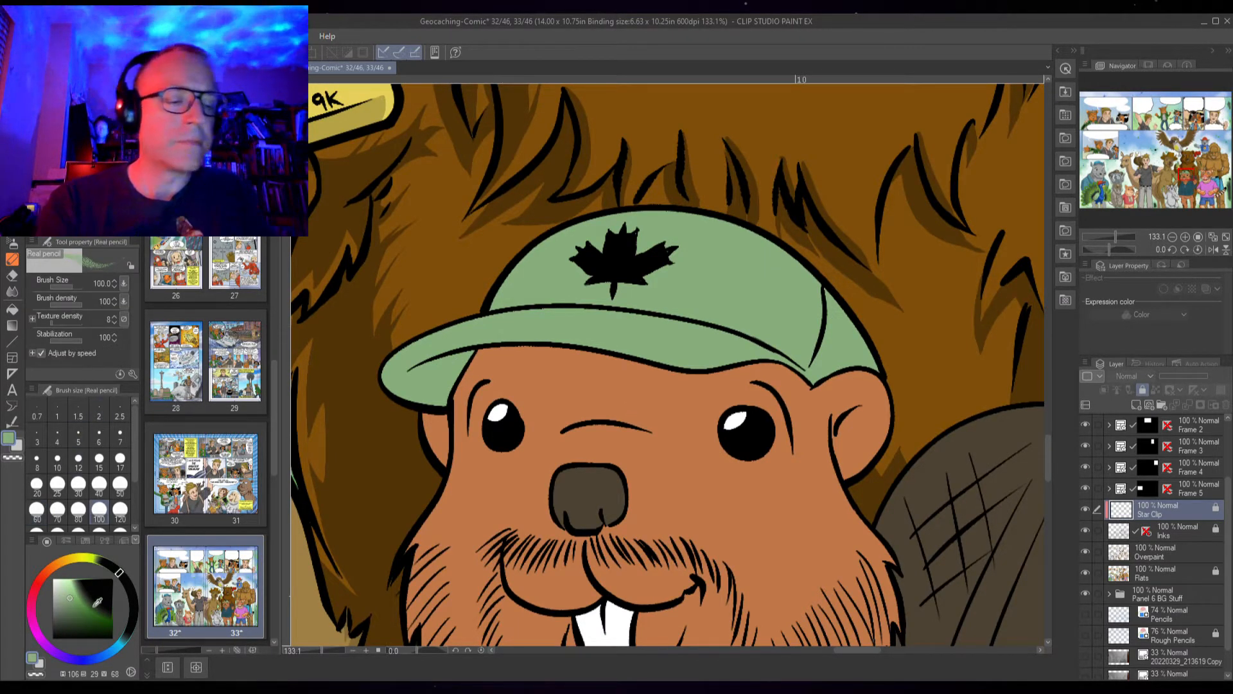
pyautogui.click(72, 602)
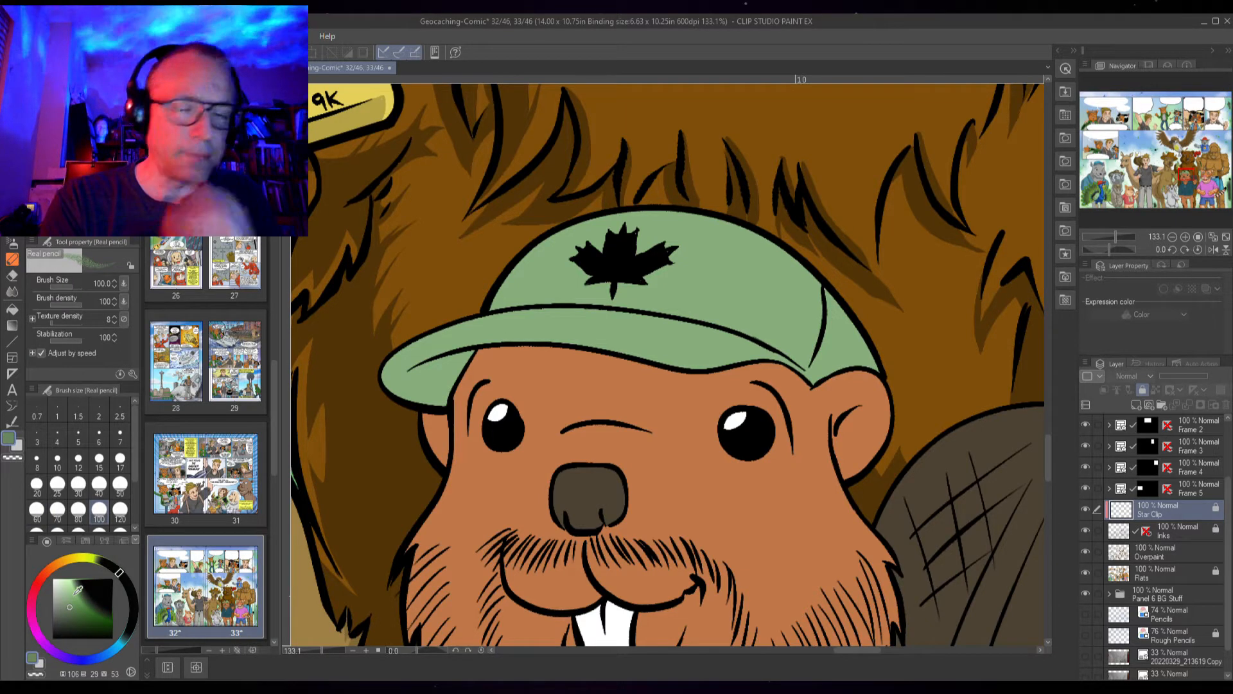
pyautogui.scroll(2, 411, 371)
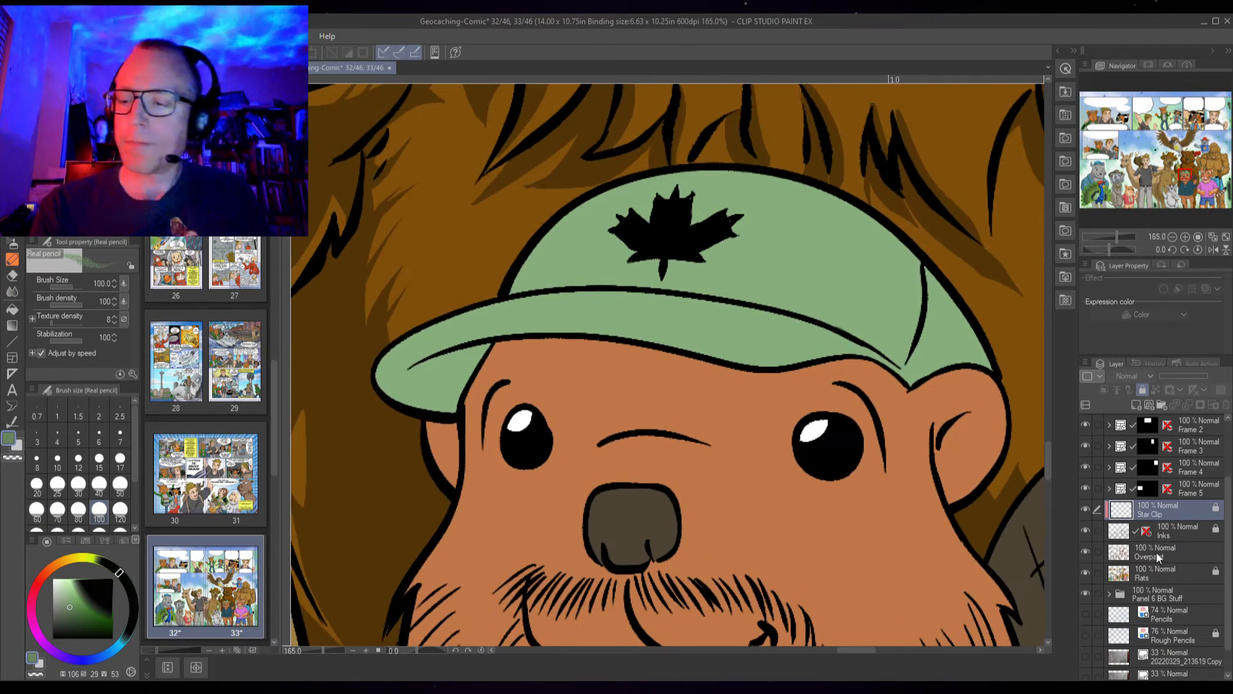
pyautogui.click(1177, 554)
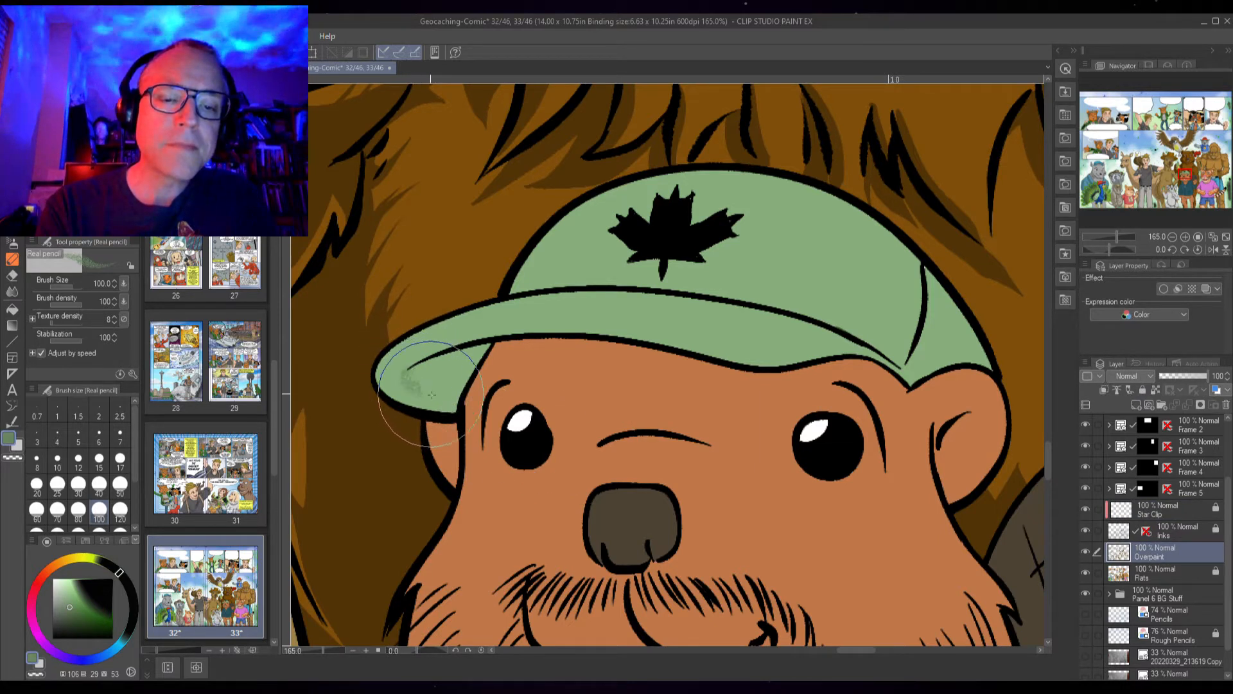
pyautogui.press('p')
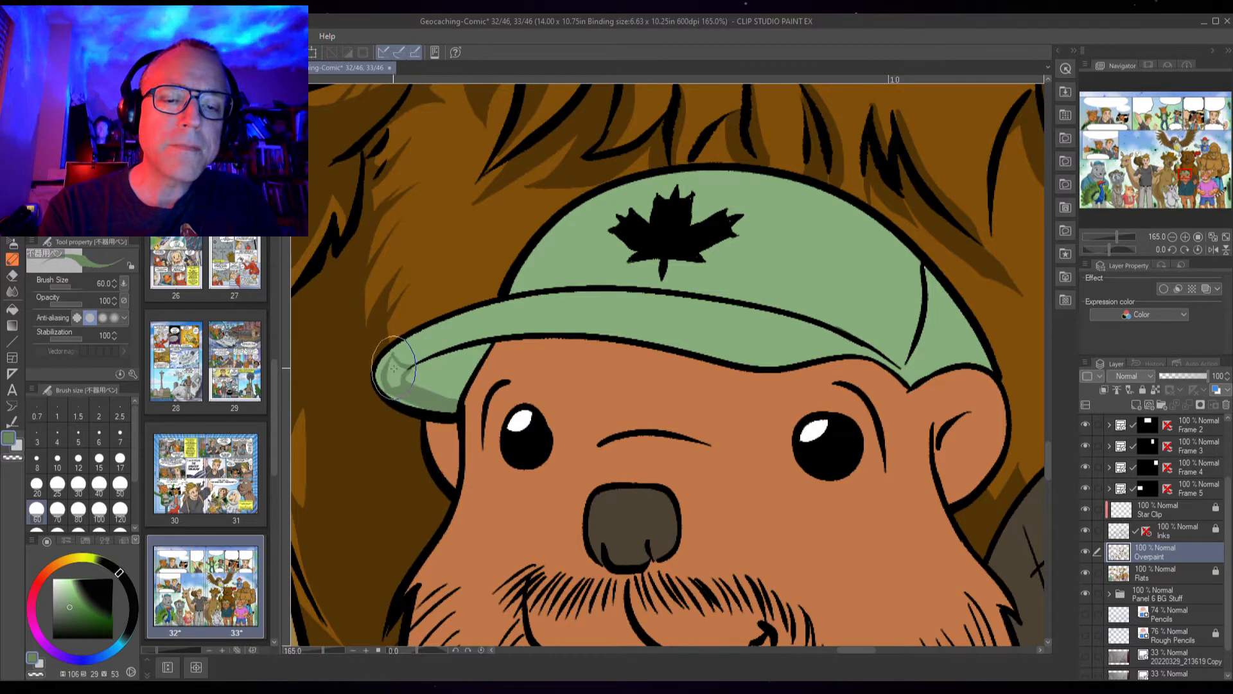
pyautogui.press('g')
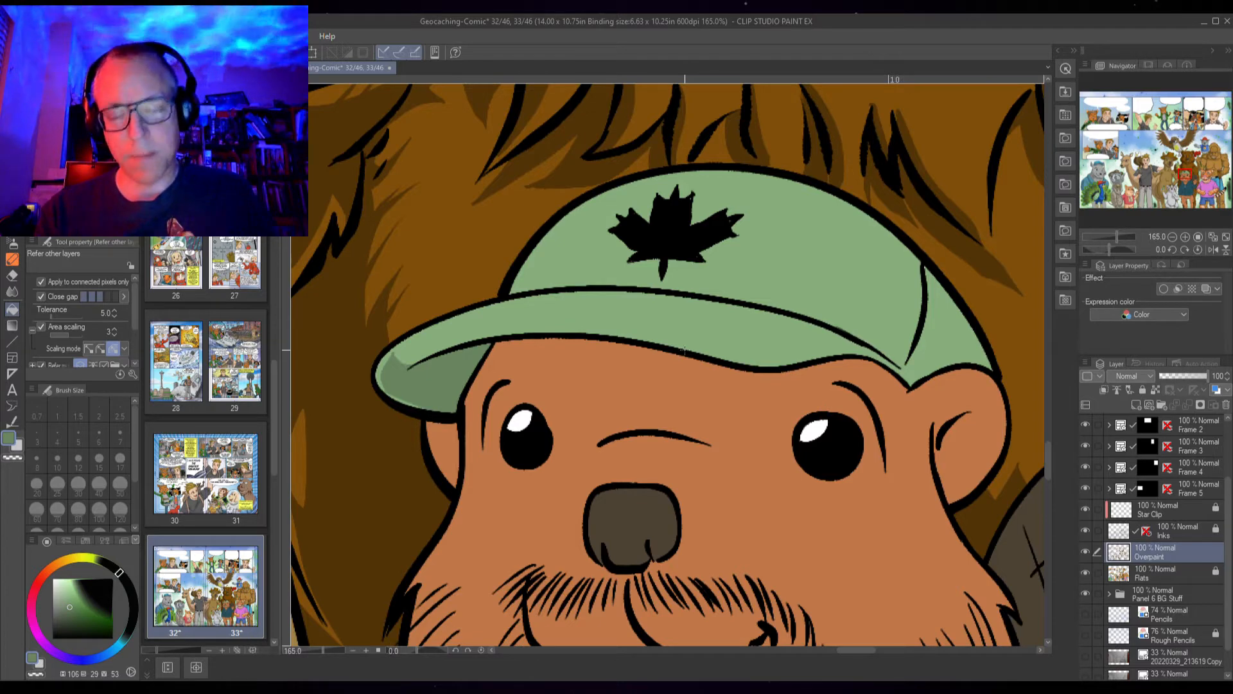
pyautogui.press('p')
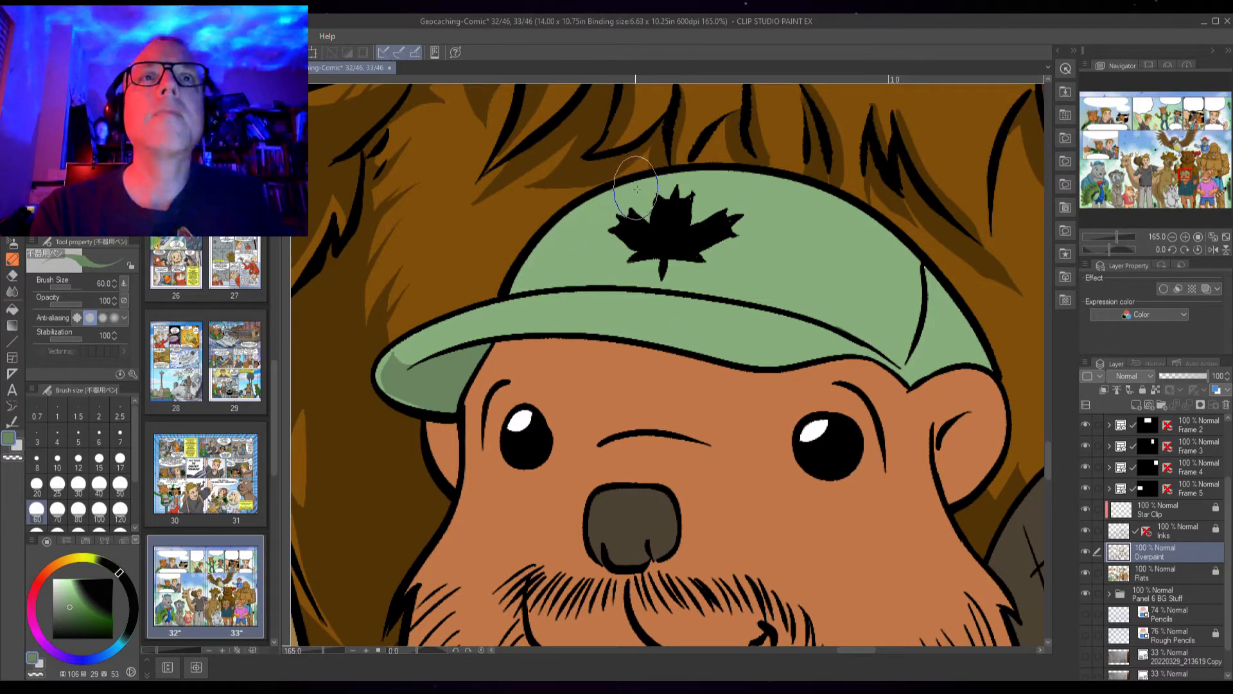
pyautogui.scroll(3, 635, 188)
pyautogui.moveTo(632, 182)
pyautogui.mouseDown()
pyautogui.moveTo(514, 246)
pyautogui.moveTo(438, 356)
pyautogui.mouseUp()
pyautogui.moveTo(630, 186)
pyautogui.mouseDown()
pyautogui.moveTo(579, 242)
pyautogui.moveTo(555, 341)
pyautogui.mouseUp()
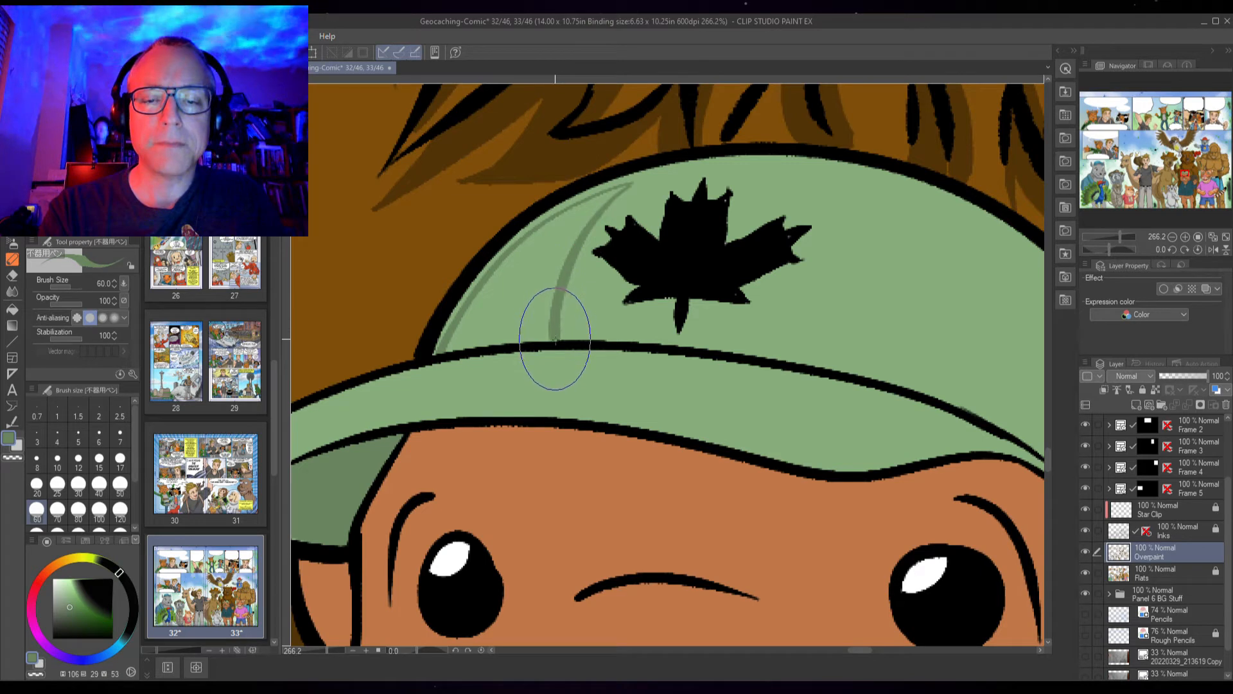
pyautogui.press('g')
pyautogui.click(573, 321)
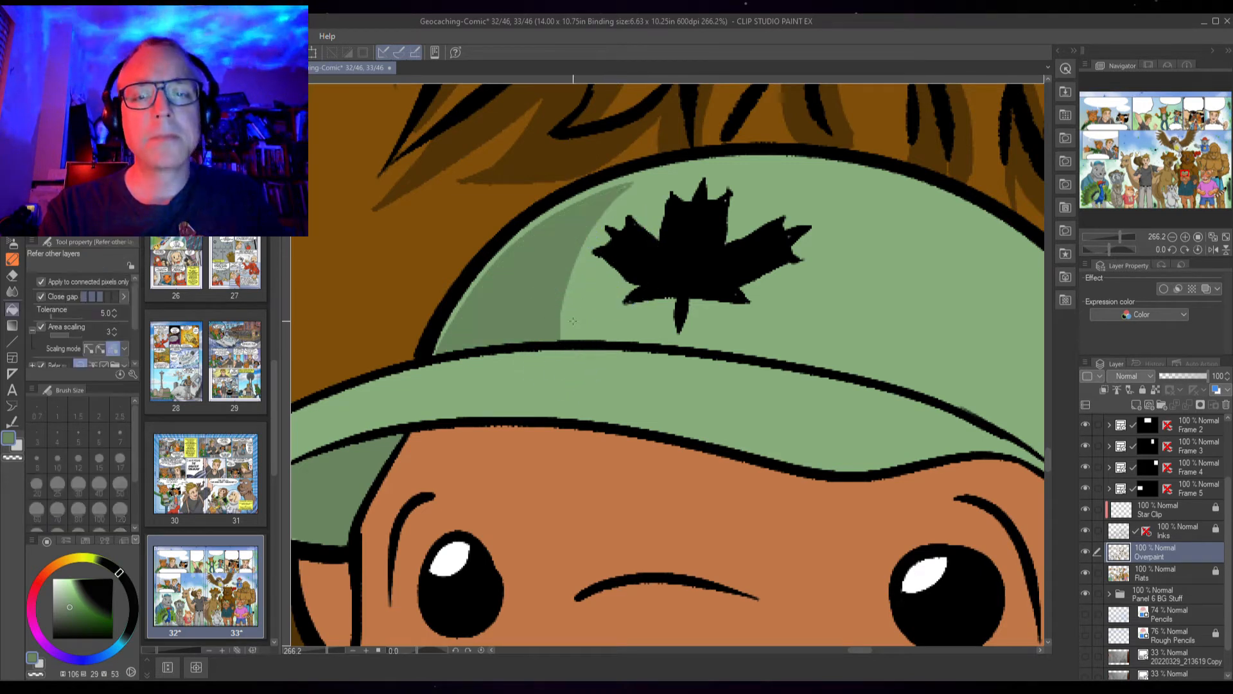
# Brush darker green shading along the underside of the beaver's cap brim
pyautogui.press('b')
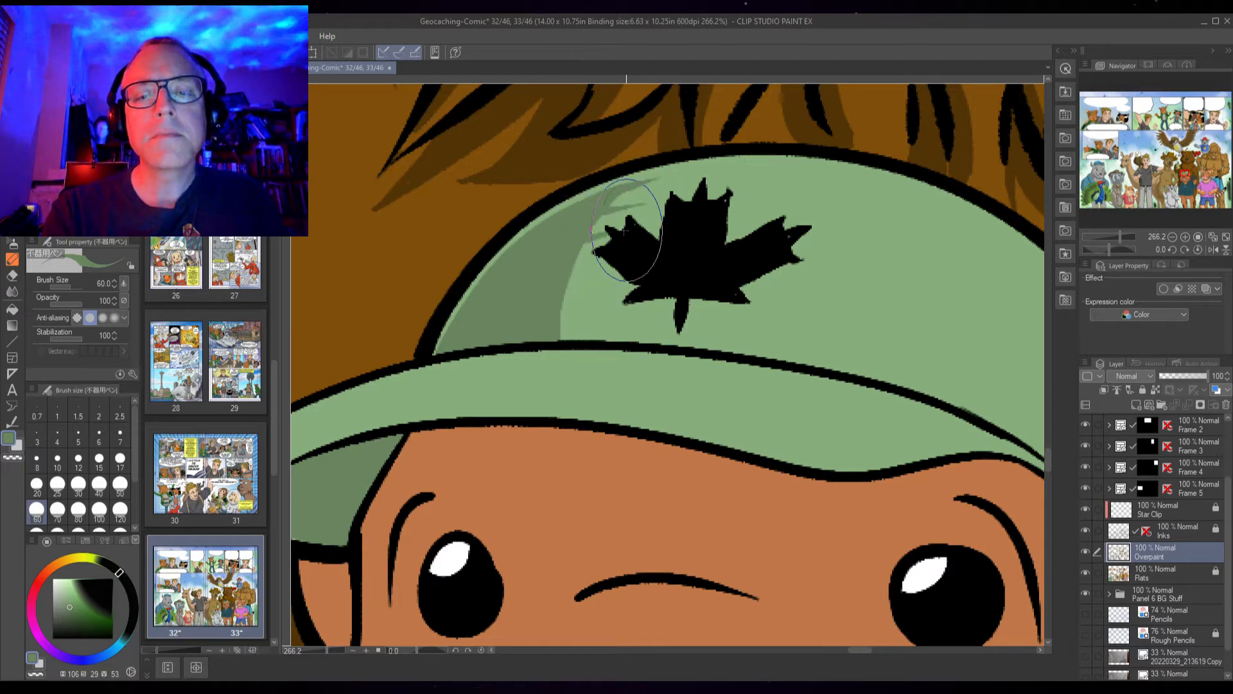
pyautogui.moveTo(634, 254)
pyautogui.mouseDown()
pyautogui.moveTo(556, 295)
pyautogui.moveTo(627, 282)
pyautogui.moveTo(563, 311)
pyautogui.moveTo(590, 313)
pyautogui.moveTo(556, 332)
pyautogui.moveTo(660, 297)
pyautogui.mouseUp()
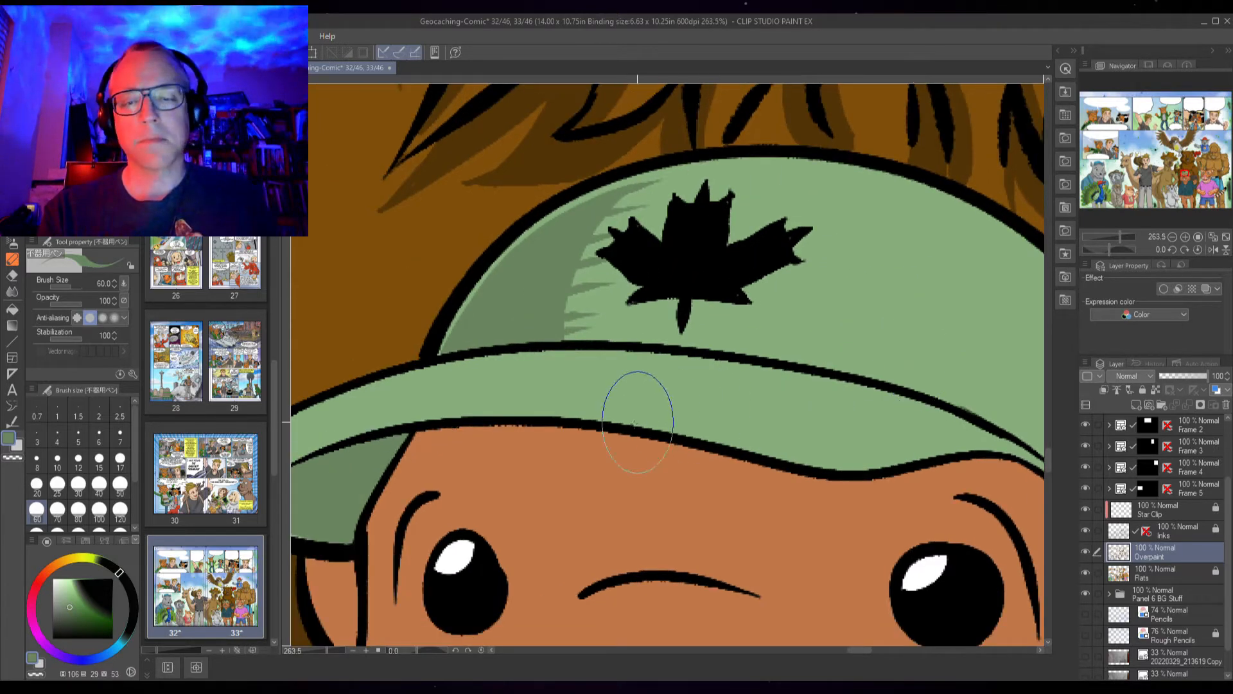
pyautogui.moveTo(468, 475); pyautogui.dragTo(623, 428)
pyautogui.moveTo(412, 430)
pyautogui.mouseDown()
pyautogui.moveTo(449, 389)
pyautogui.moveTo(539, 362)
pyautogui.moveTo(633, 360)
pyautogui.moveTo(1009, 422)
pyautogui.moveTo(799, 431)
pyautogui.mouseUp()
pyautogui.moveTo(992, 450); pyautogui.dragTo(819, 458)
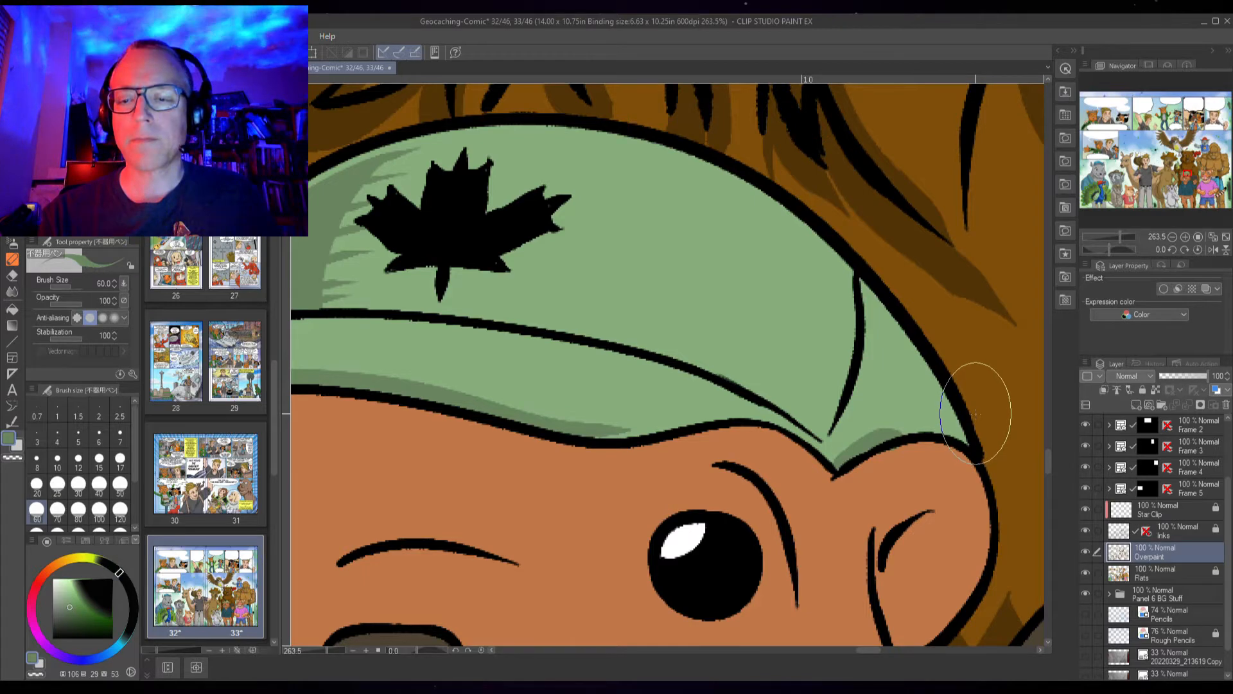
# Sample a brown from the bear's nose and paint a highlight on the beaver's nose
pyautogui.scroll(-3, 974, 413)
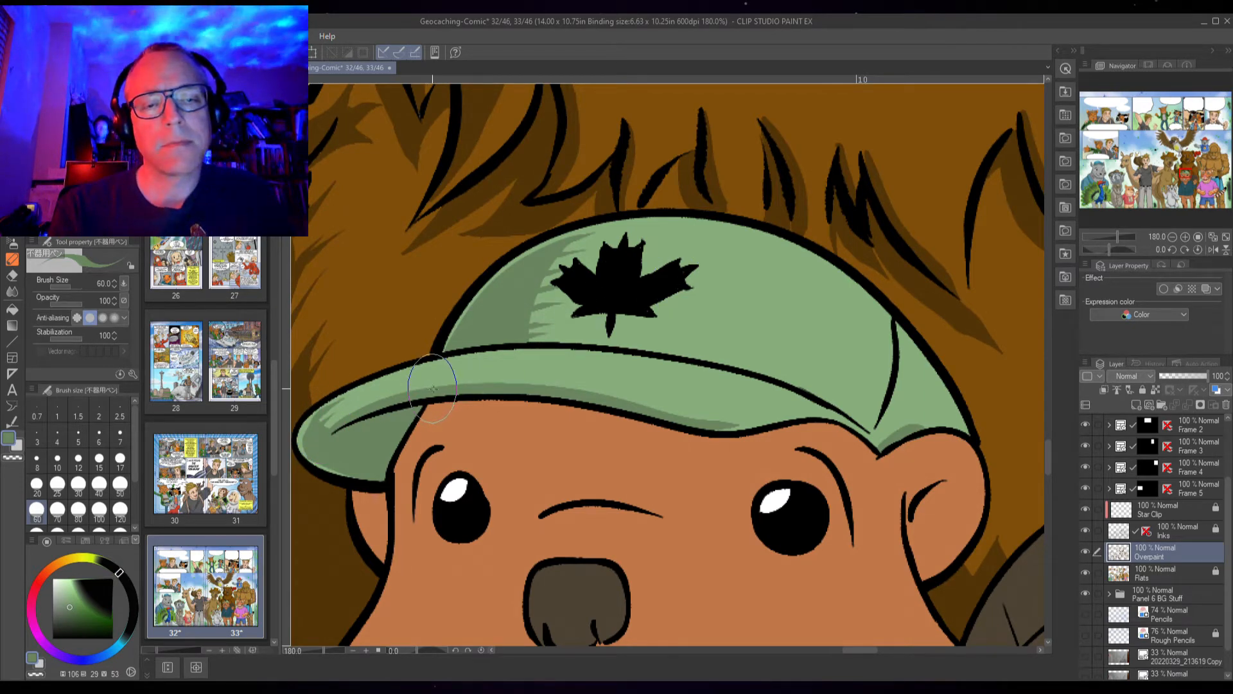
pyautogui.moveTo(767, 460); pyautogui.dragTo(746, 321)
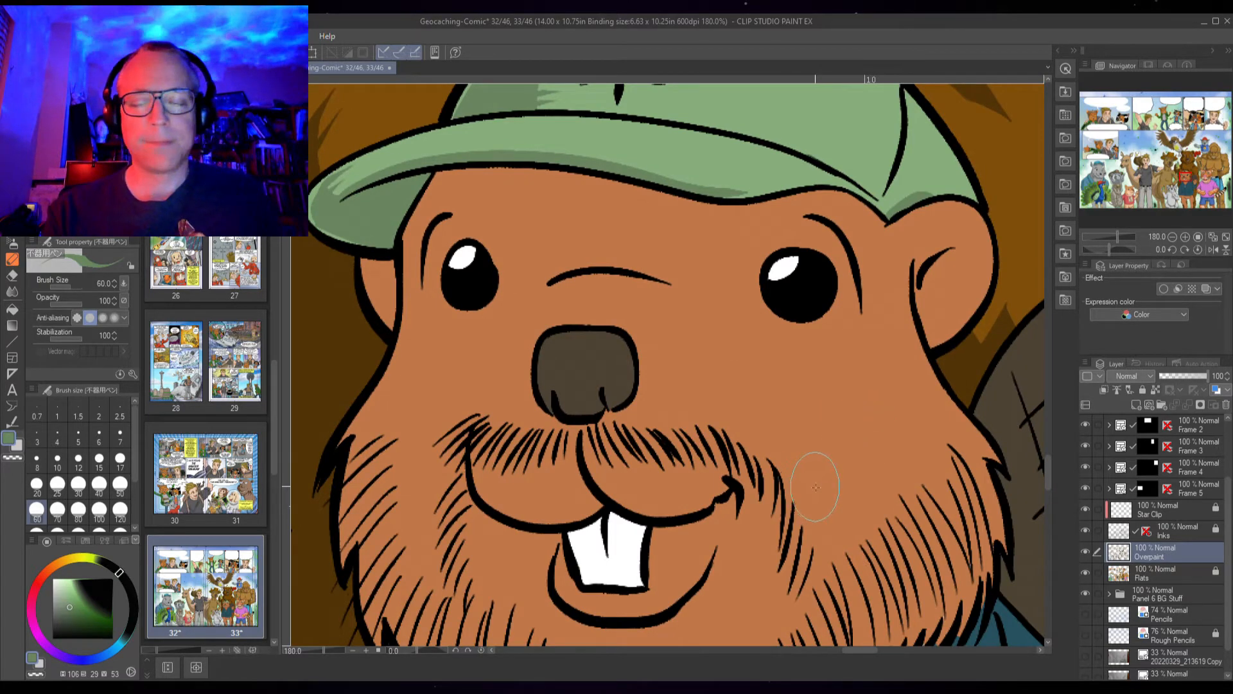
pyautogui.scroll(-2, 835, 457)
pyautogui.moveTo(817, 372); pyautogui.dragTo(643, 533)
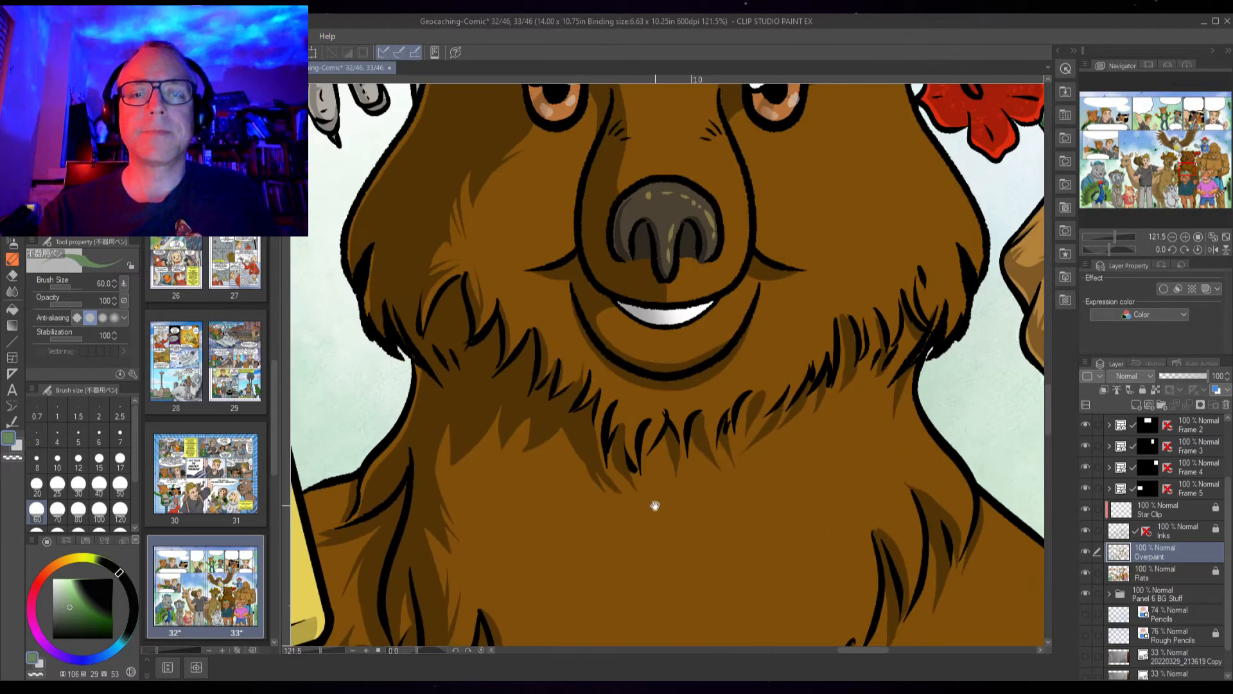
pyautogui.keyDown('alt'); pyautogui.click(641, 244); pyautogui.keyUp('alt')
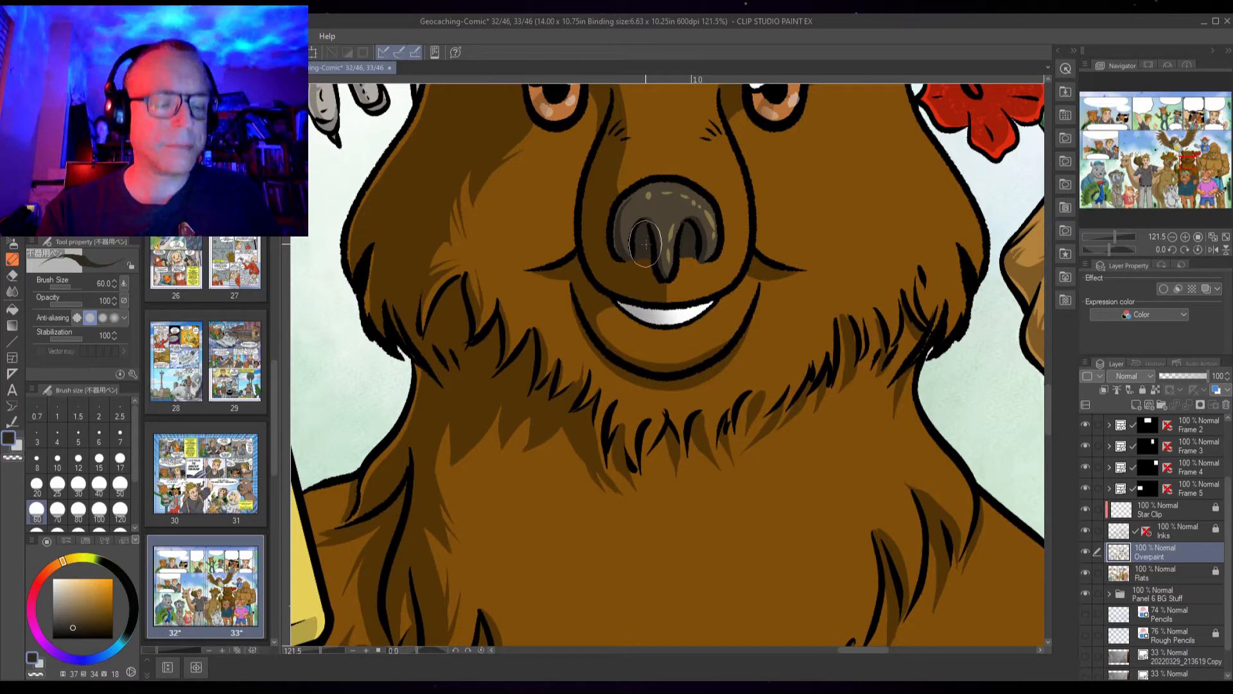
pyautogui.press('x')
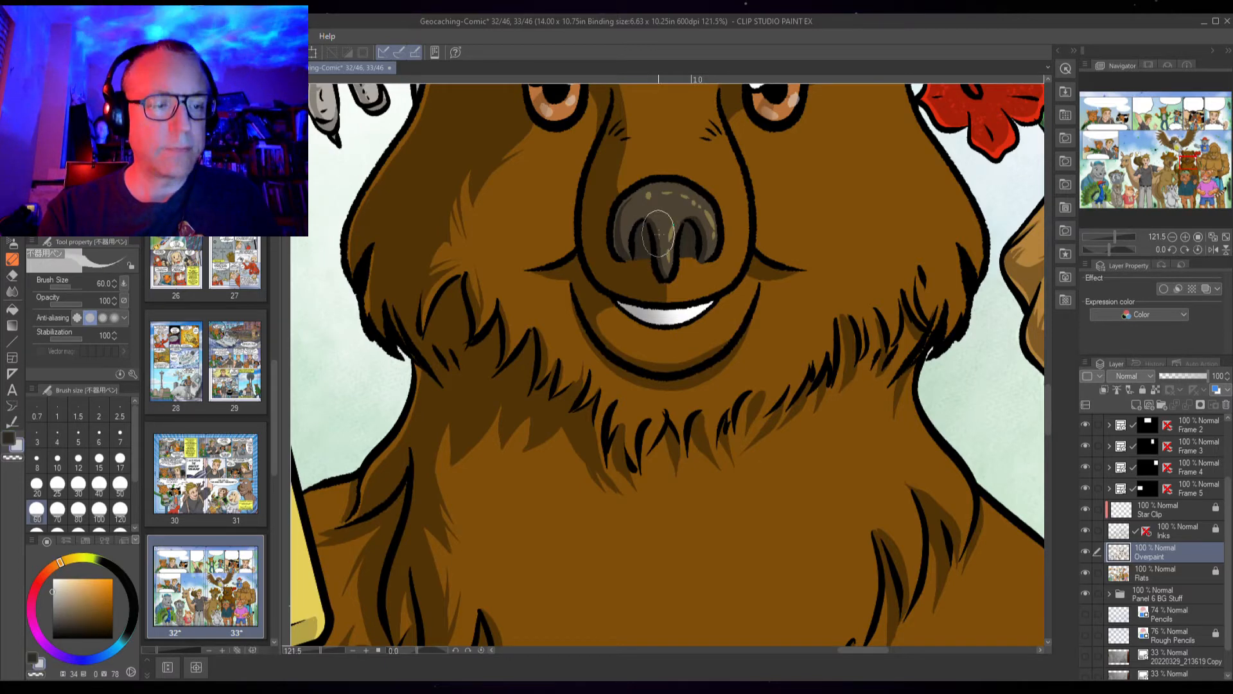
pyautogui.keyDown('alt'); pyautogui.click(715, 216); pyautogui.keyUp('alt')
pyautogui.moveTo(630, 501); pyautogui.dragTo(715, 201)
pyautogui.moveTo(650, 454); pyautogui.dragTo(642, 397)
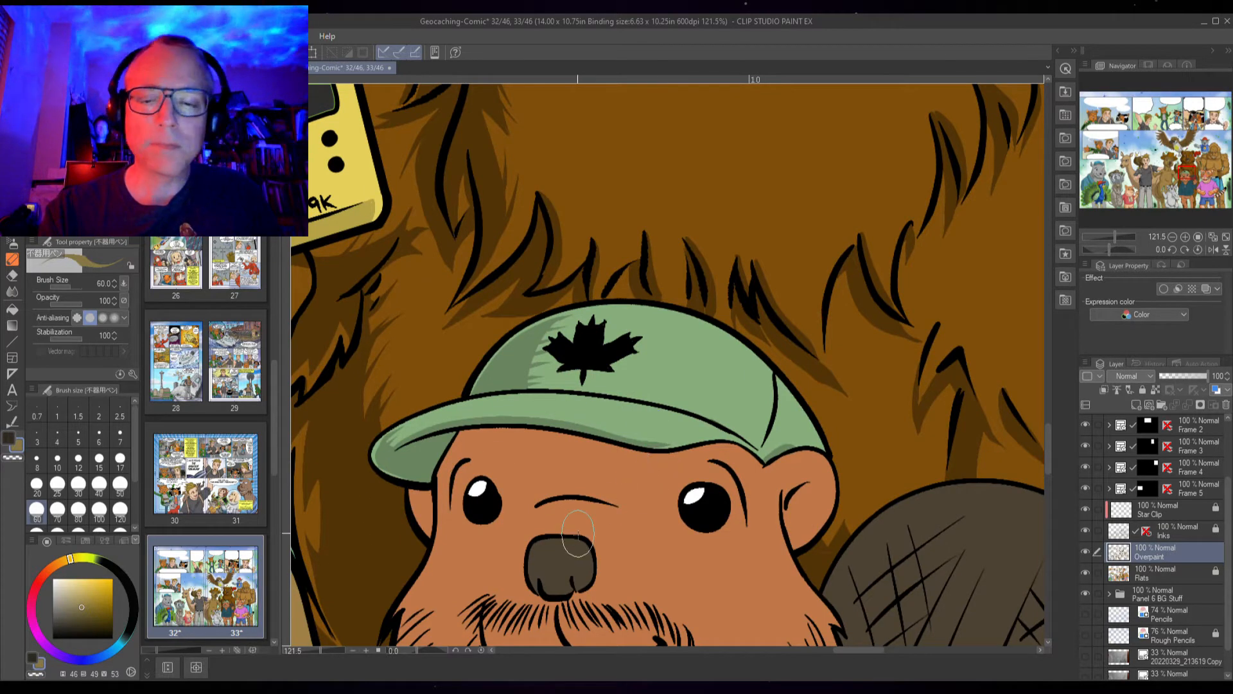
pyautogui.scroll(5, 577, 533)
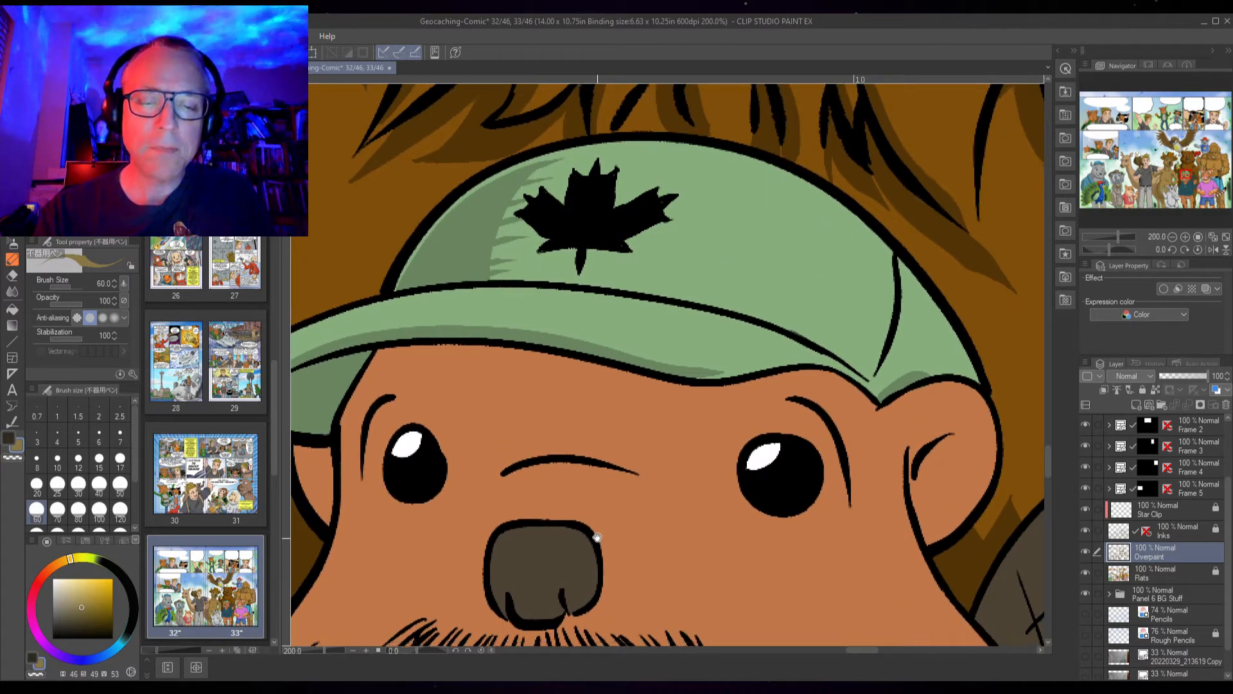
pyautogui.moveTo(596, 537); pyautogui.dragTo(591, 446)
pyautogui.keyDown('alt'); pyautogui.click(578, 461); pyautogui.keyUp('alt')
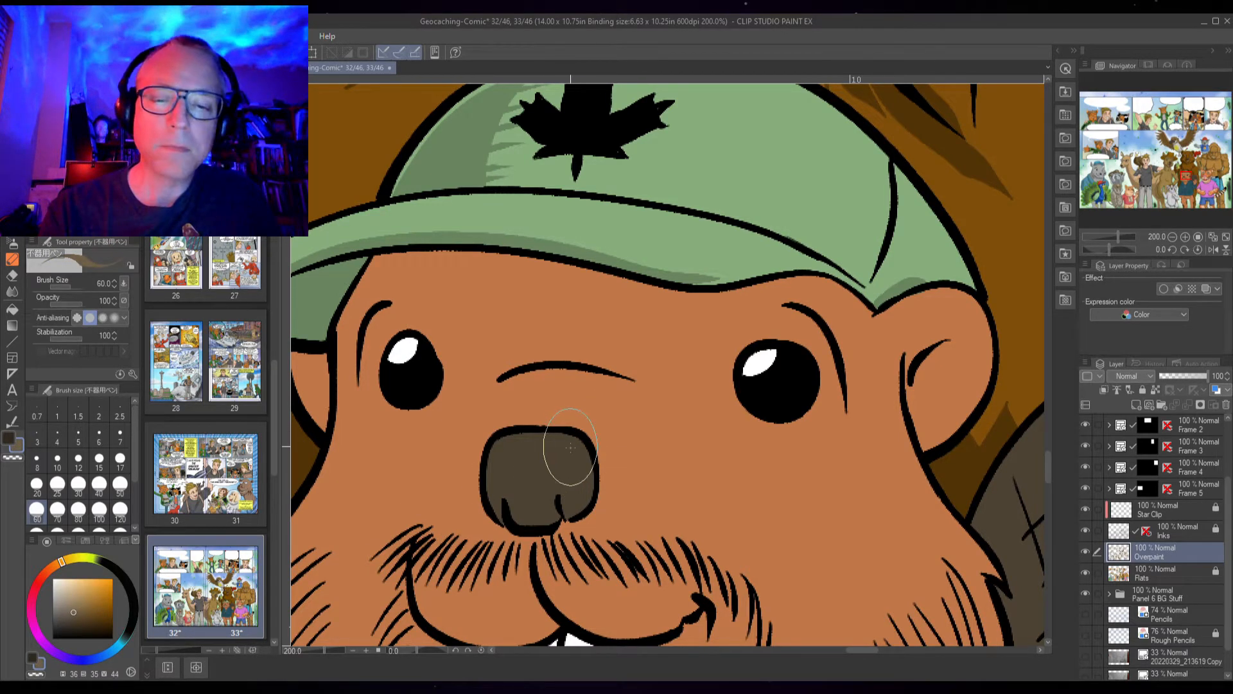
pyautogui.moveTo(567, 445); pyautogui.dragTo(580, 488)
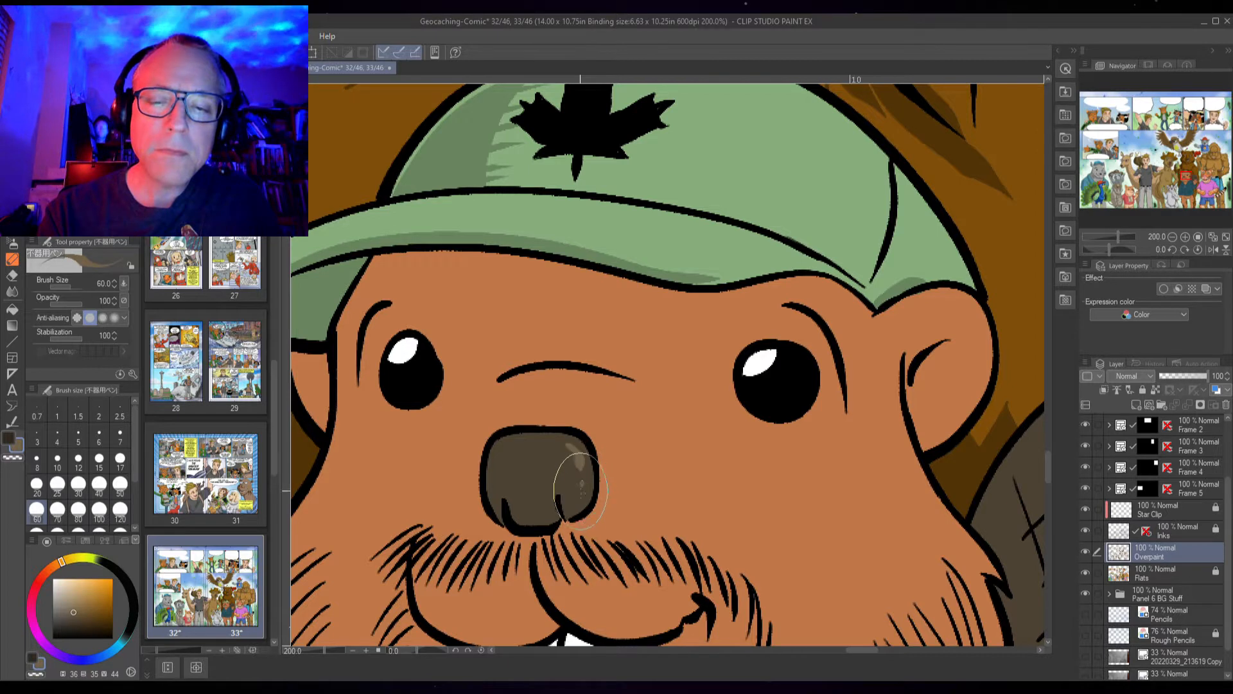
pyautogui.moveTo(563, 546)
pyautogui.mouseDown()
pyautogui.moveTo(506, 448)
pyautogui.moveTo(557, 443)
pyautogui.mouseUp()
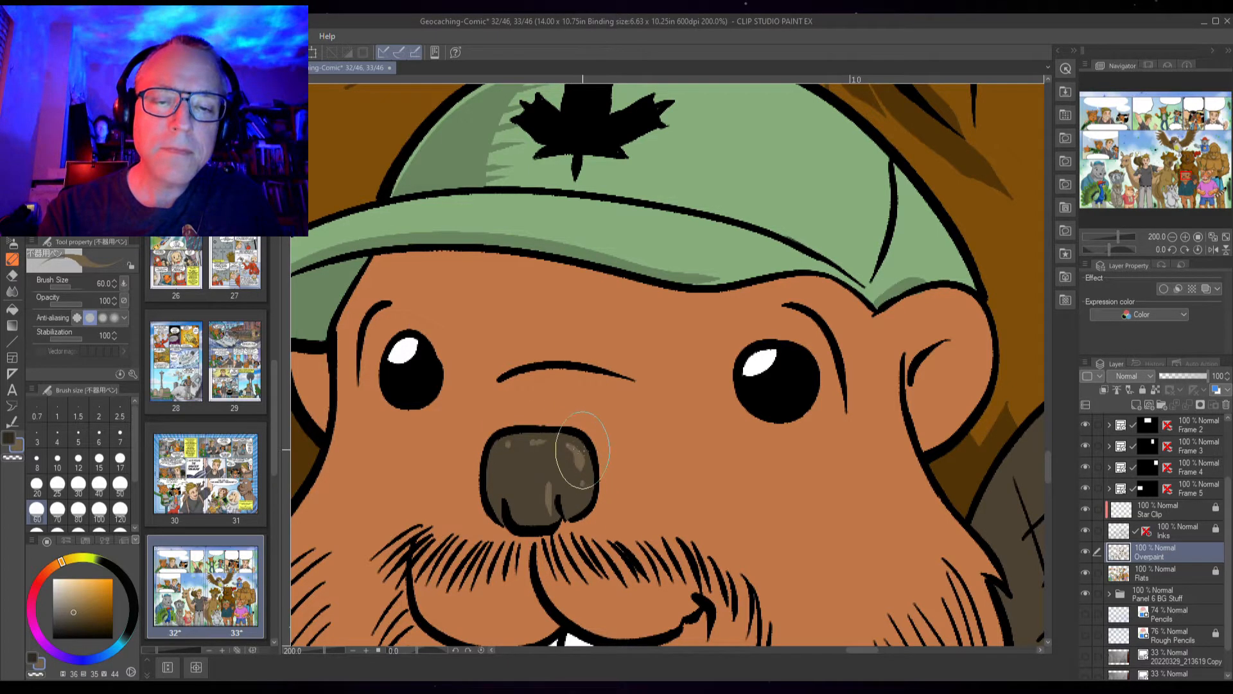
pyautogui.keyDown('alt'); pyautogui.click(563, 499); pyautogui.keyUp('alt')
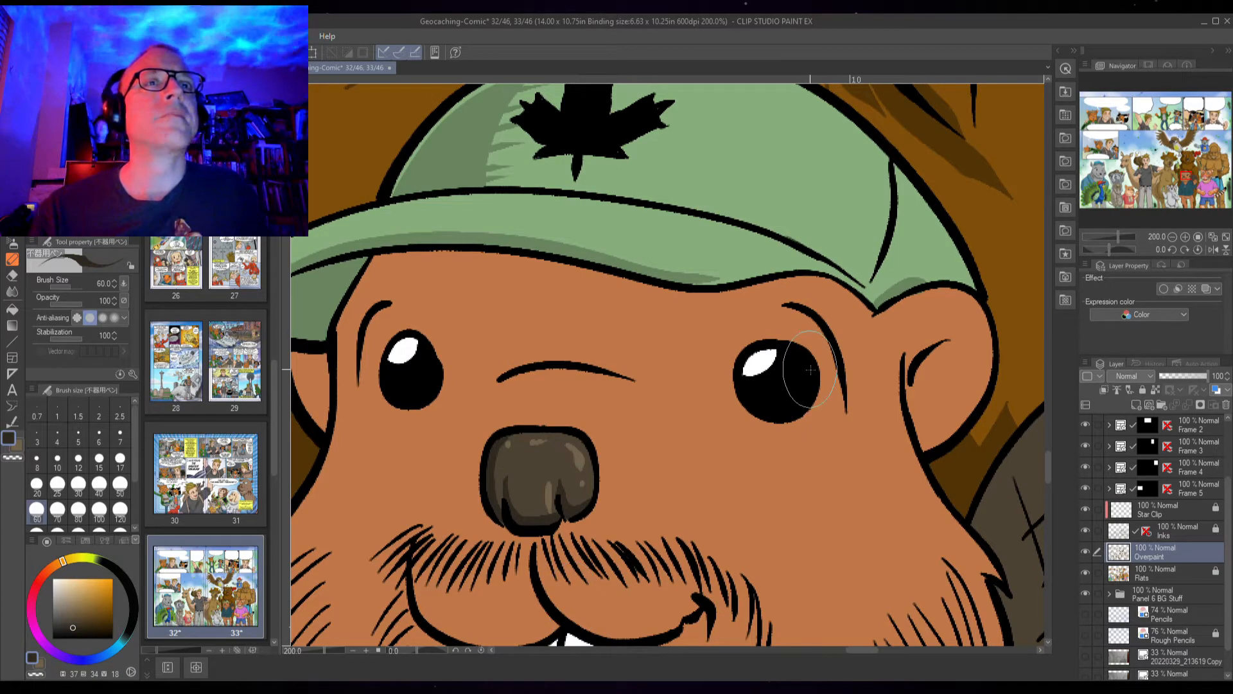
# Zoom out and pan across the group panel to review the characters' colouring, then return to the beaver's face
pyautogui.scroll(-6, 806, 374)
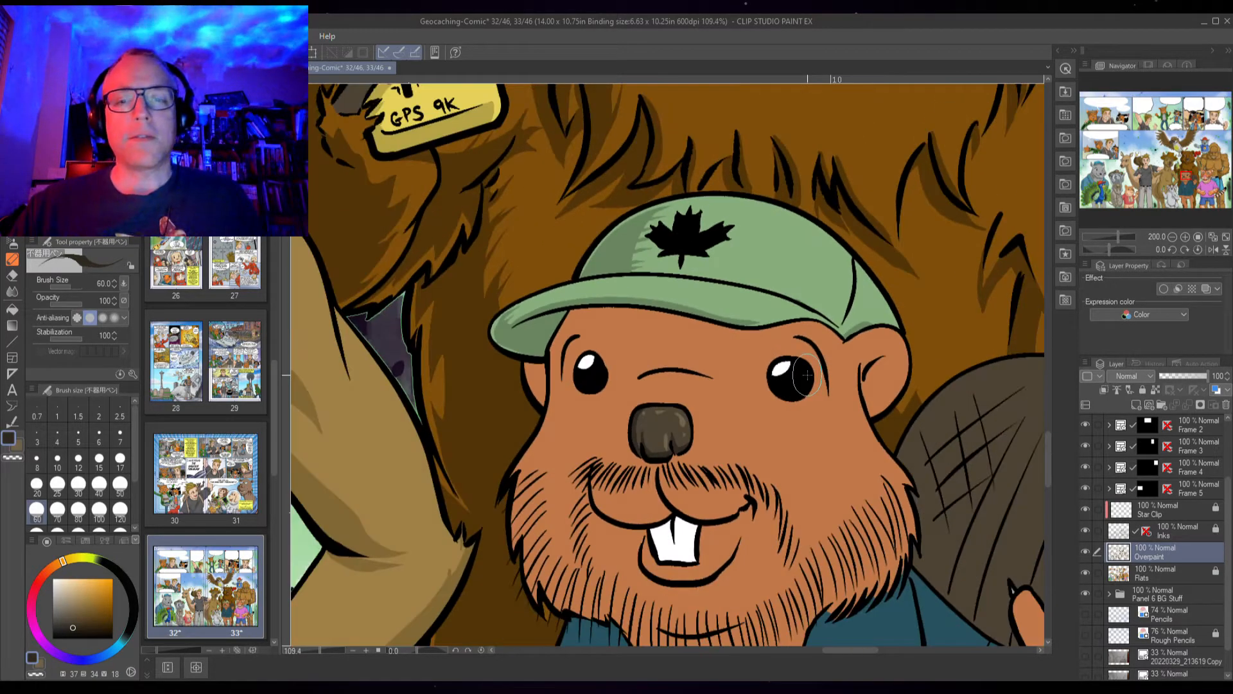
pyautogui.scroll(-2, 803, 379)
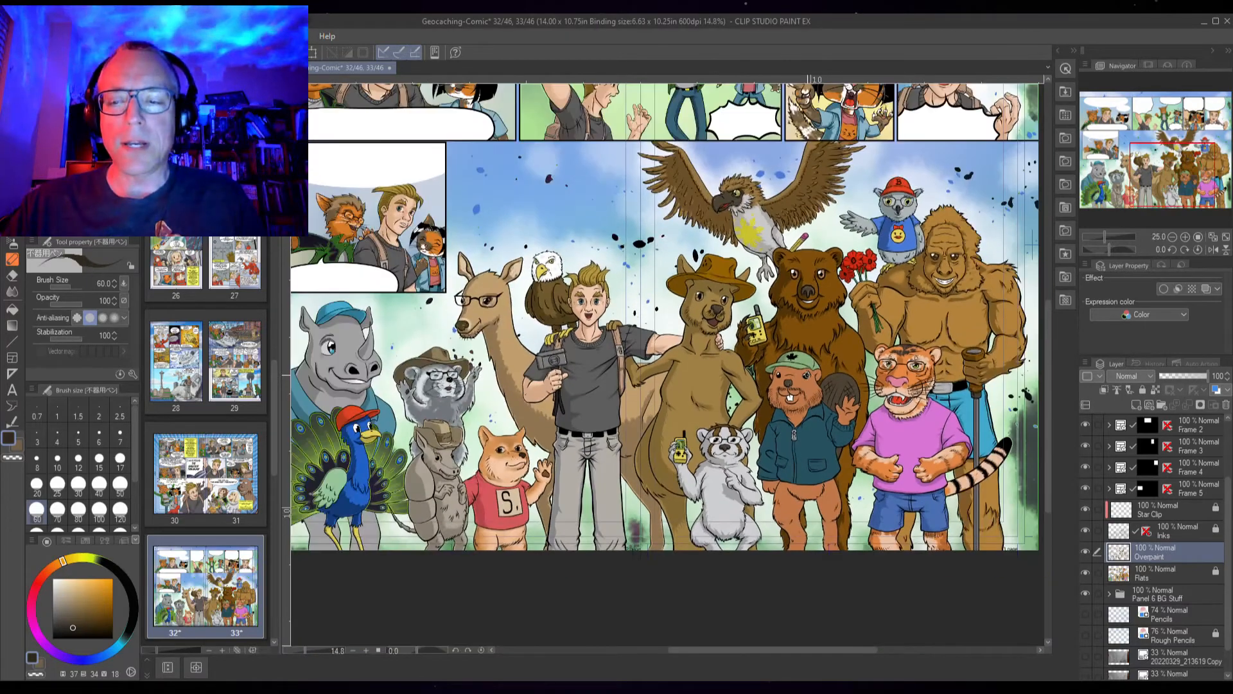
pyautogui.moveTo(517, 398); pyautogui.dragTo(608, 416)
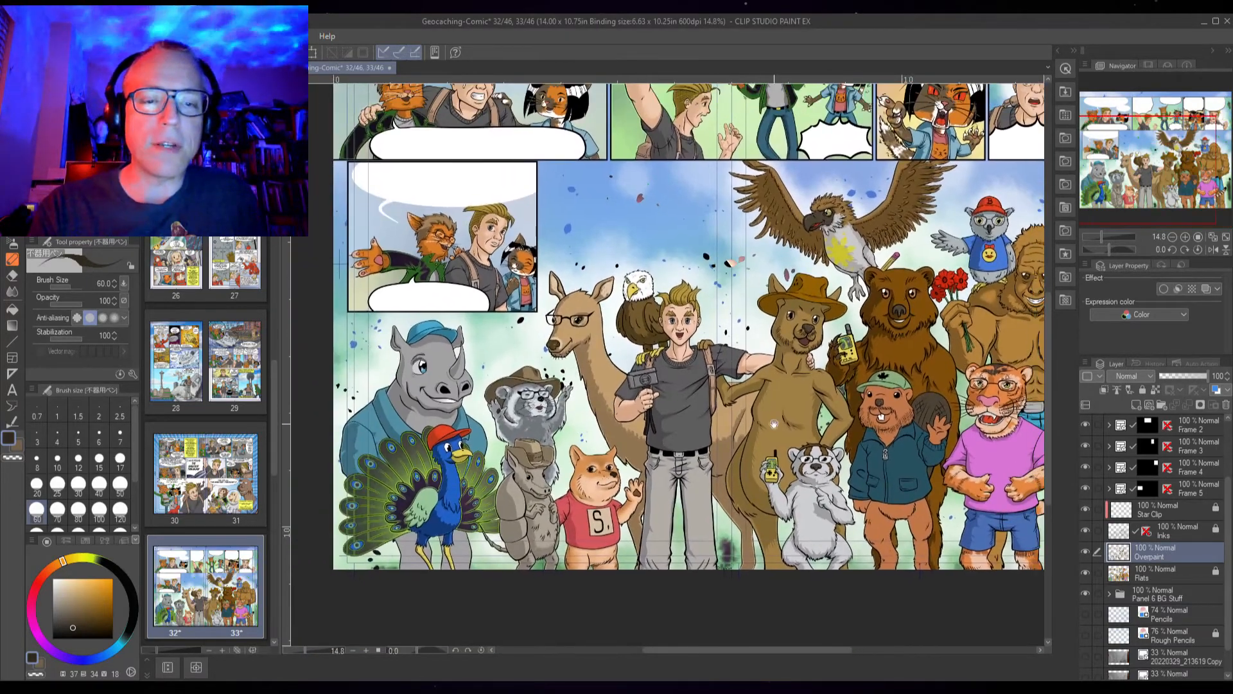
pyautogui.moveTo(967, 489); pyautogui.dragTo(856, 514)
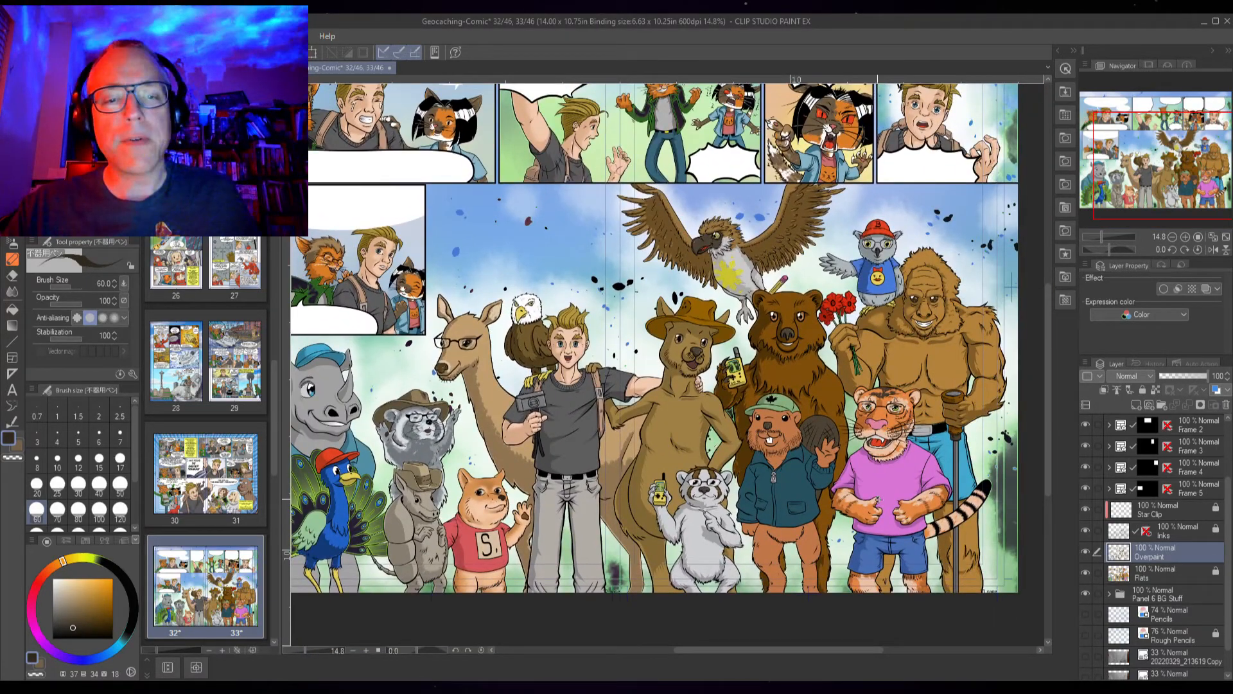
pyautogui.scroll(4, 880, 496)
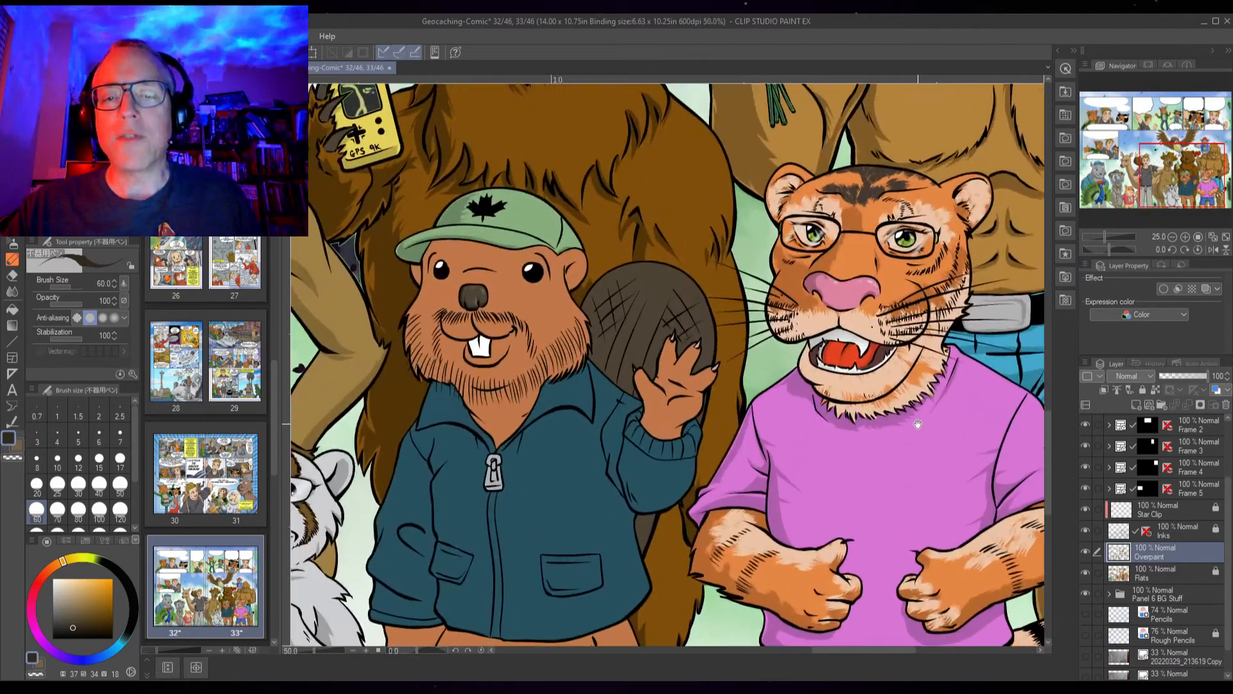
pyautogui.moveTo(918, 424); pyautogui.dragTo(805, 551)
pyautogui.scroll(1, 931, 375)
pyautogui.moveTo(931, 376); pyautogui.dragTo(779, 548)
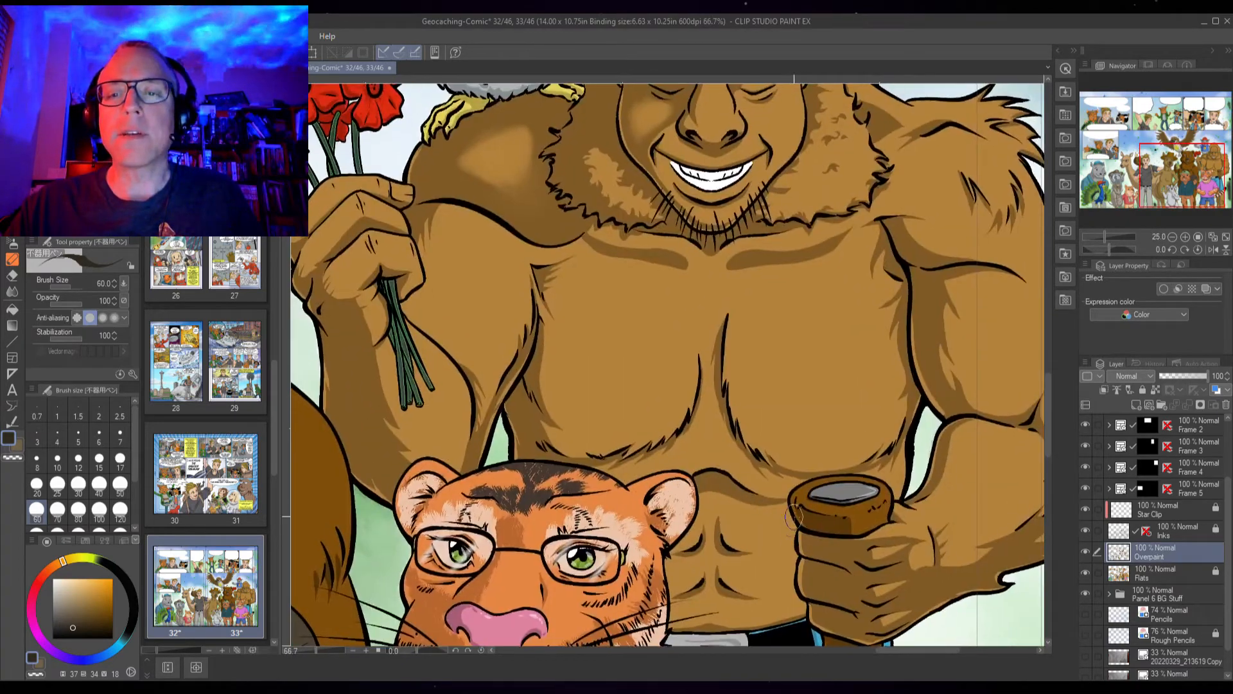
pyautogui.scroll(-1, 868, 423)
pyautogui.moveTo(878, 405)
pyautogui.mouseDown()
pyautogui.moveTo(841, 501)
pyautogui.moveTo(873, 527)
pyautogui.moveTo(893, 520)
pyautogui.moveTo(939, 386)
pyautogui.mouseUp()
pyautogui.moveTo(801, 510); pyautogui.dragTo(922, 394)
pyautogui.moveTo(703, 628); pyautogui.dragTo(867, 438)
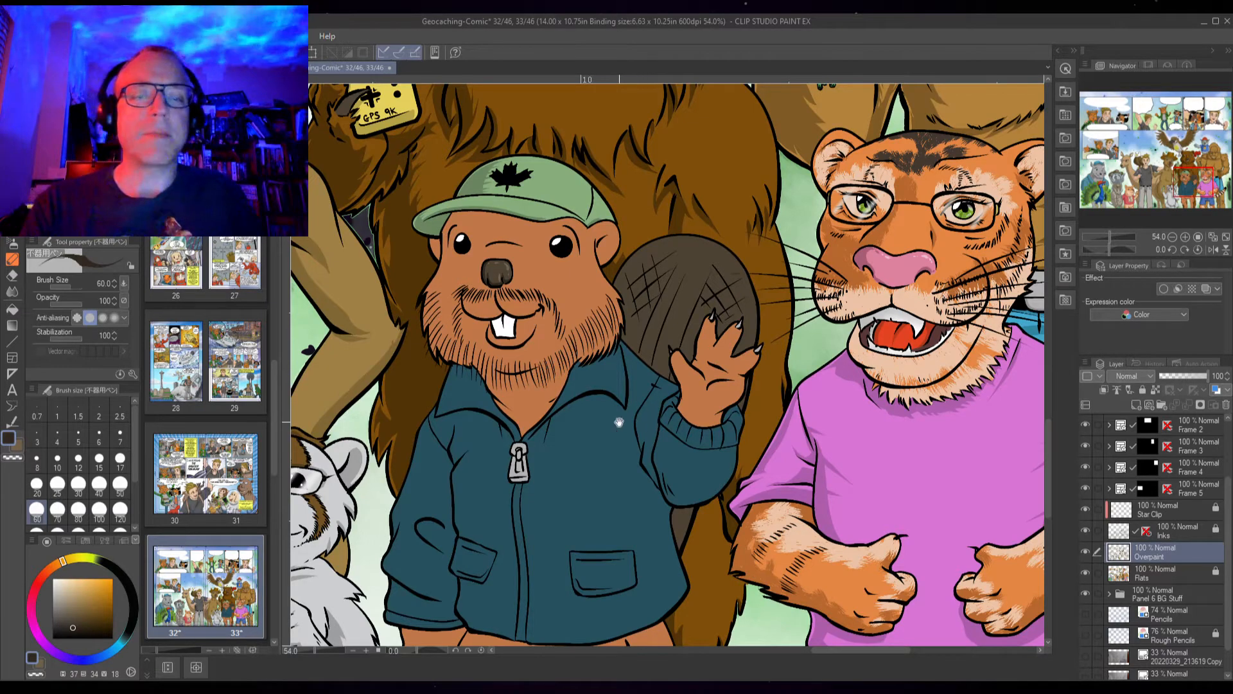
pyautogui.moveTo(619, 422); pyautogui.dragTo(768, 435)
pyautogui.scroll(5, 706, 313)
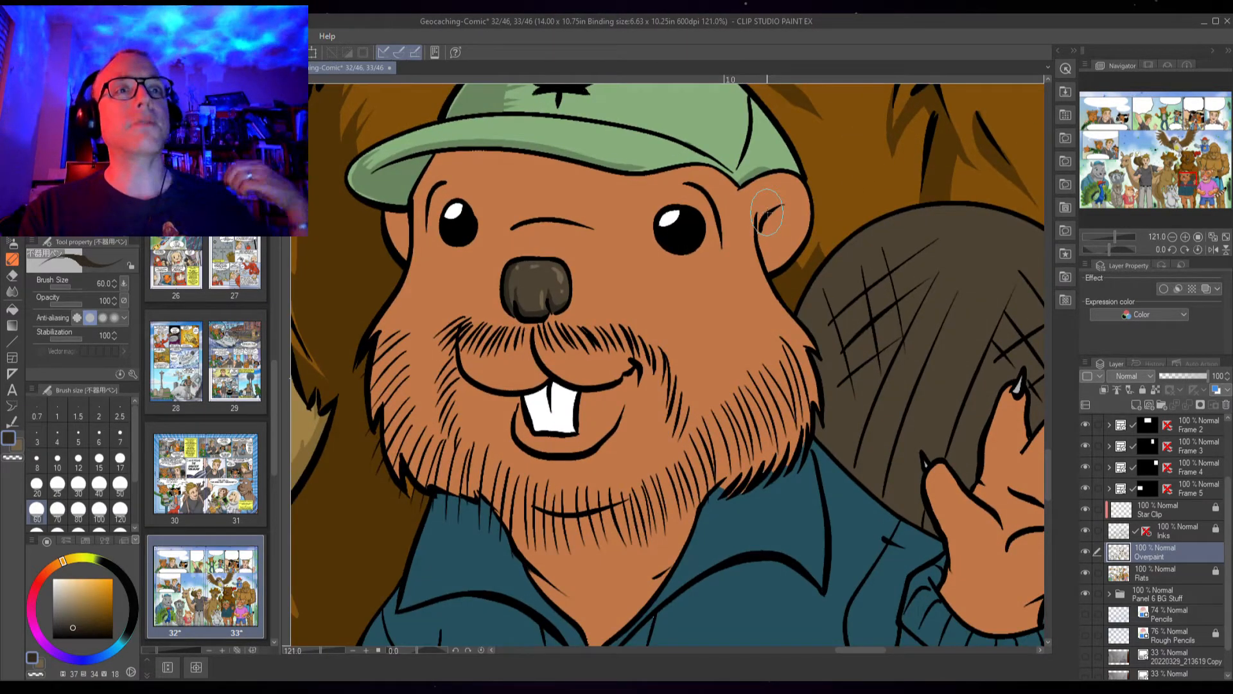
pyautogui.moveTo(672, 298); pyautogui.dragTo(691, 388)
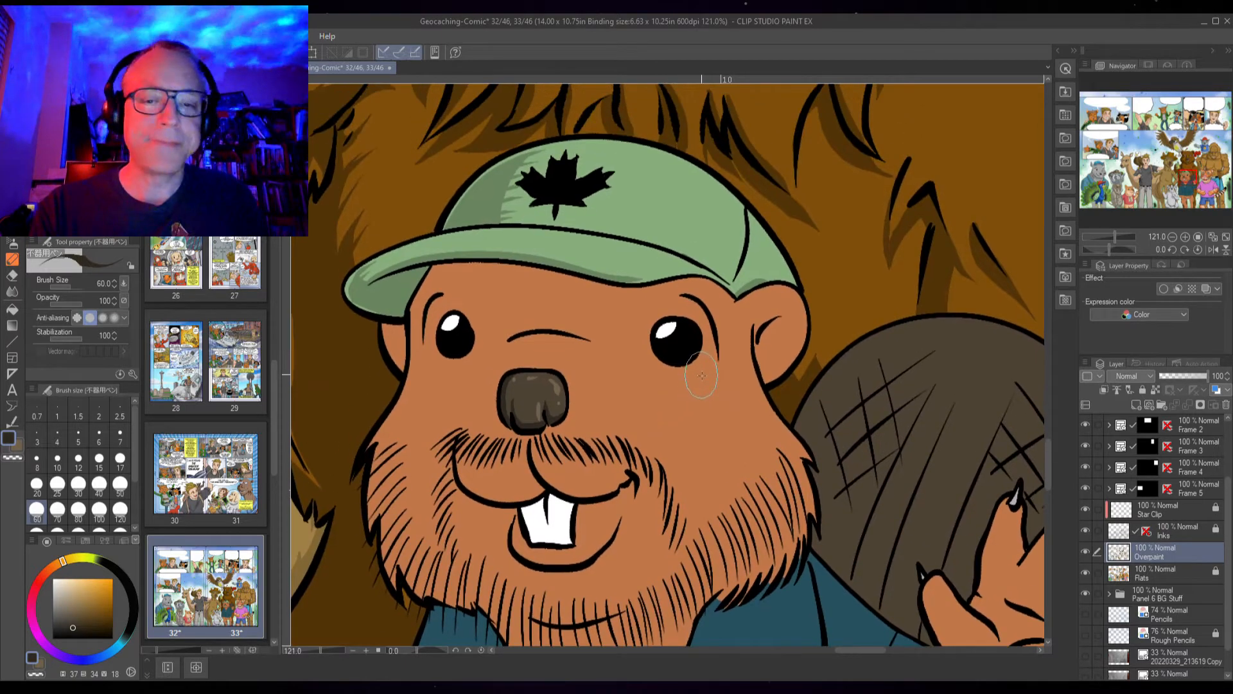
# Sample a darker brown from the beaver's face and paint and fill a shadow in its left ear
pyautogui.keyDown('alt'); pyautogui.click(468, 381); pyautogui.keyUp('alt')
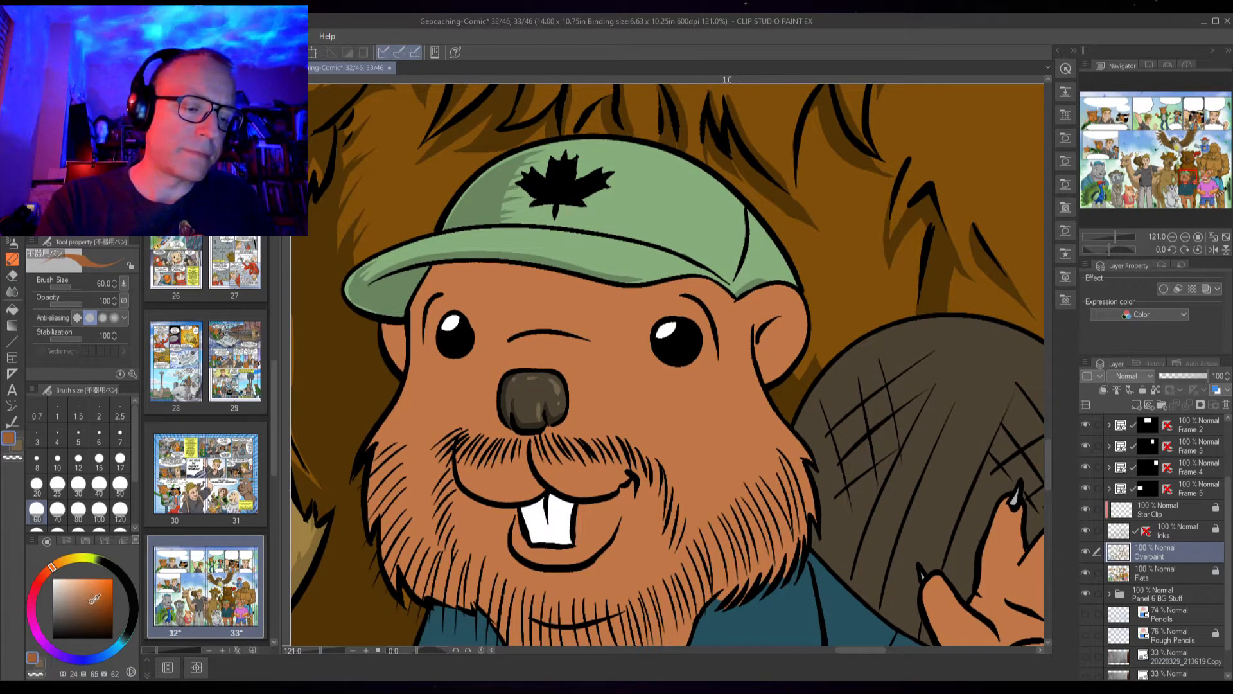
pyautogui.scroll(3, 399, 342)
pyautogui.moveTo(384, 315)
pyautogui.mouseDown()
pyautogui.moveTo(405, 398)
pyautogui.moveTo(414, 342)
pyautogui.mouseUp()
pyautogui.press('g')
pyautogui.click(401, 338)
# Outline and fill a darker brown shadow inside the beaver's right ear
pyautogui.moveTo(707, 395); pyautogui.dragTo(566, 425)
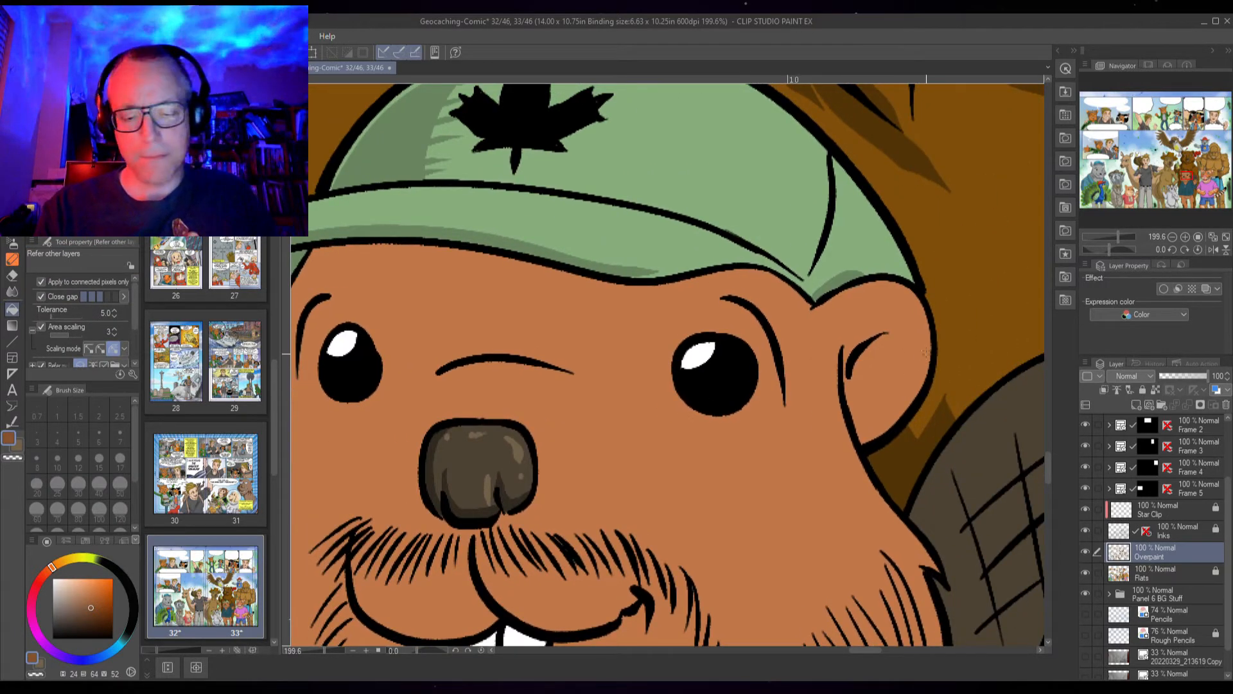
pyautogui.press('p')
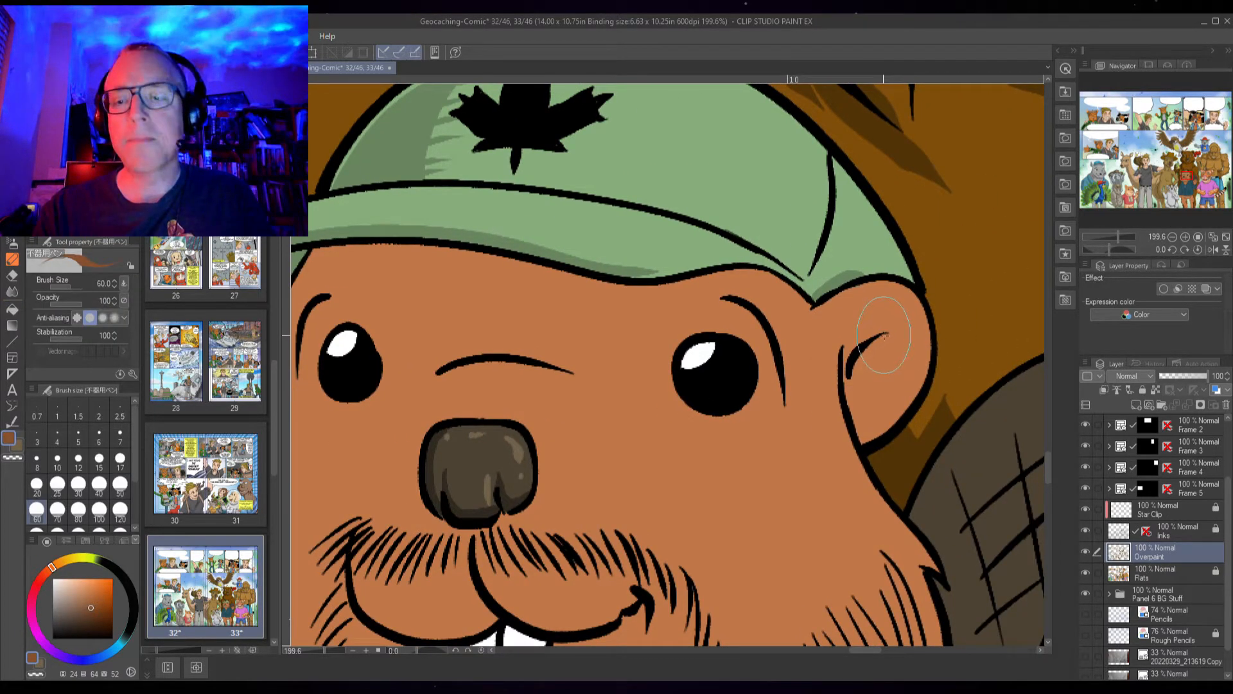
pyautogui.moveTo(891, 331)
pyautogui.mouseDown()
pyautogui.moveTo(915, 359)
pyautogui.moveTo(879, 424)
pyautogui.moveTo(847, 437)
pyautogui.moveTo(851, 362)
pyautogui.mouseUp()
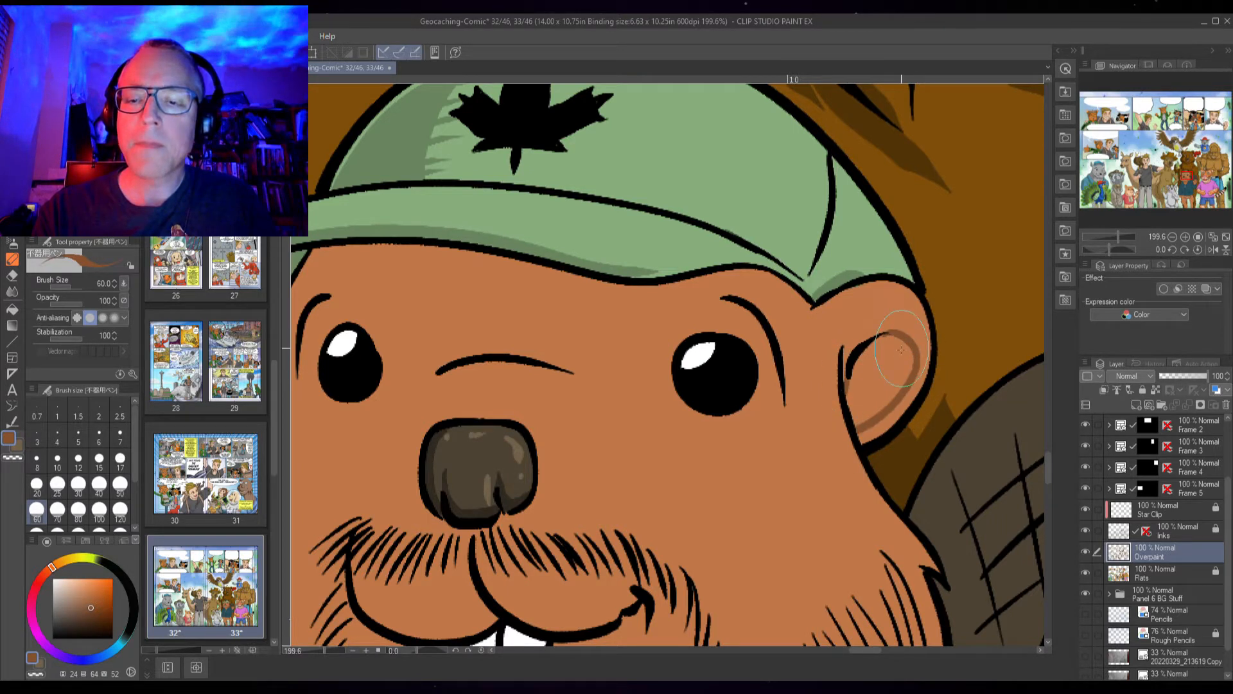
pyautogui.press('g')
pyautogui.click(911, 408)
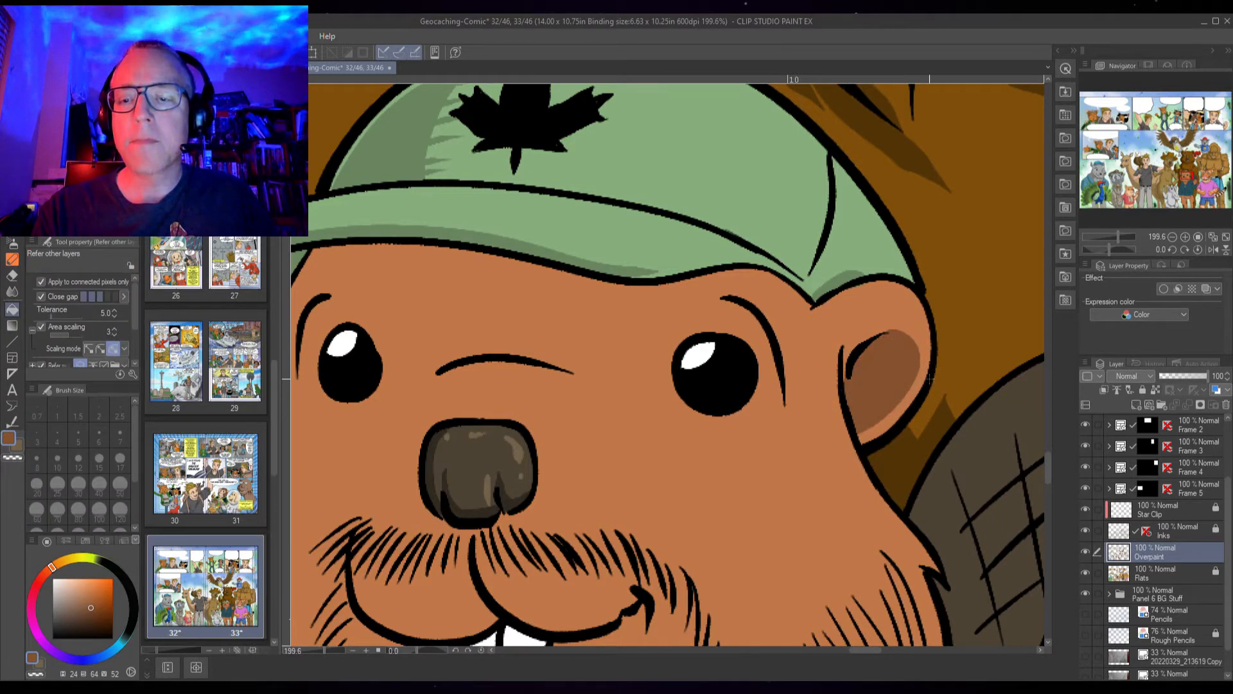
# Draw a brown shadow line across the forehead under the cap brim and fill the band above it
pyautogui.press('p')
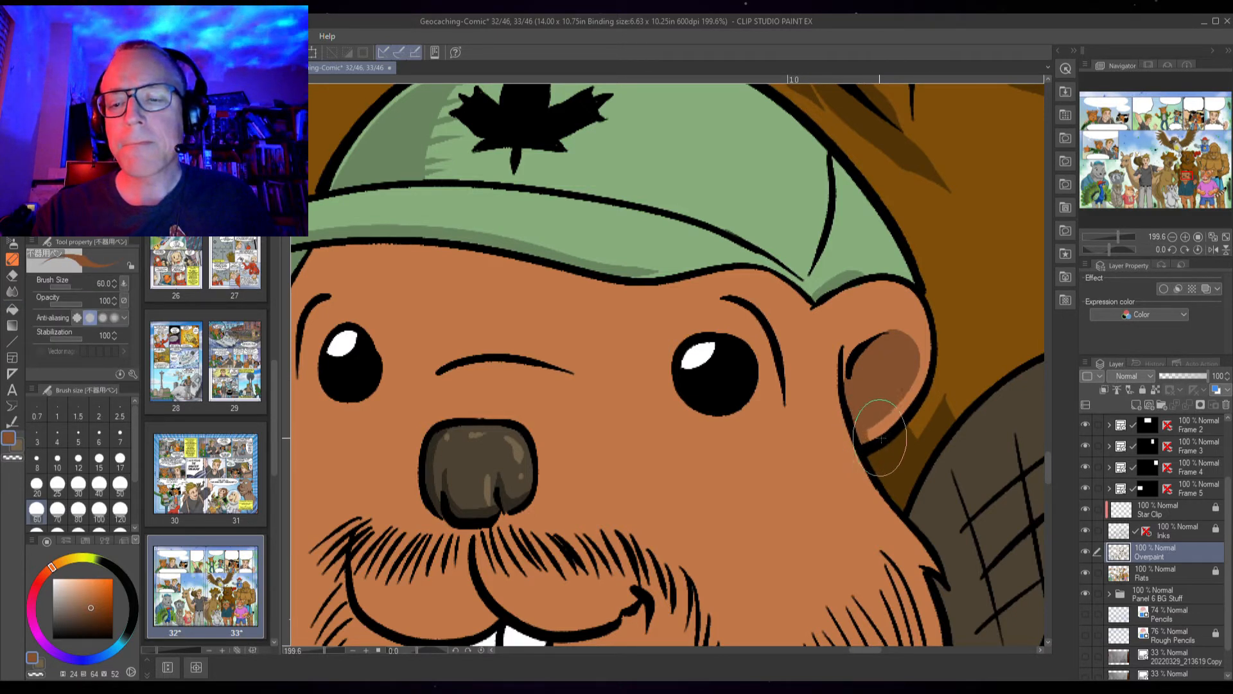
pyautogui.moveTo(734, 378)
pyautogui.mouseDown()
pyautogui.moveTo(725, 389)
pyautogui.moveTo(809, 385)
pyautogui.mouseUp()
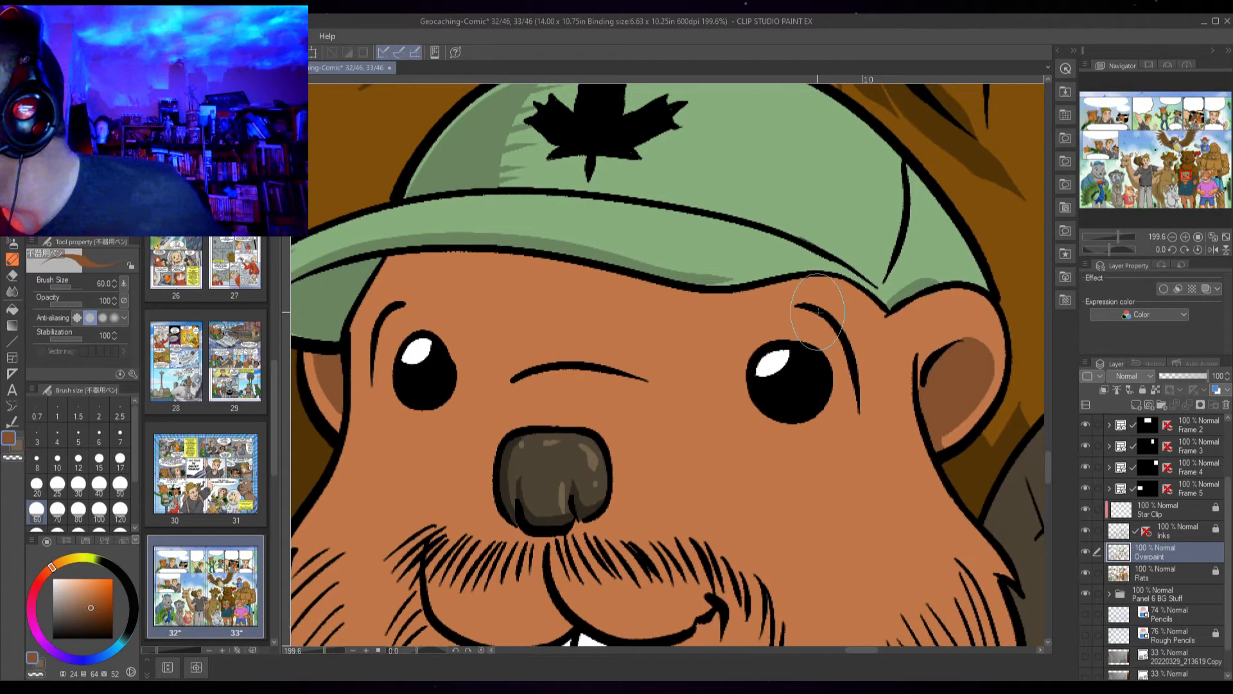
pyautogui.moveTo(781, 306)
pyautogui.mouseDown()
pyautogui.moveTo(828, 326)
pyautogui.moveTo(854, 382)
pyautogui.moveTo(853, 448)
pyautogui.mouseUp()
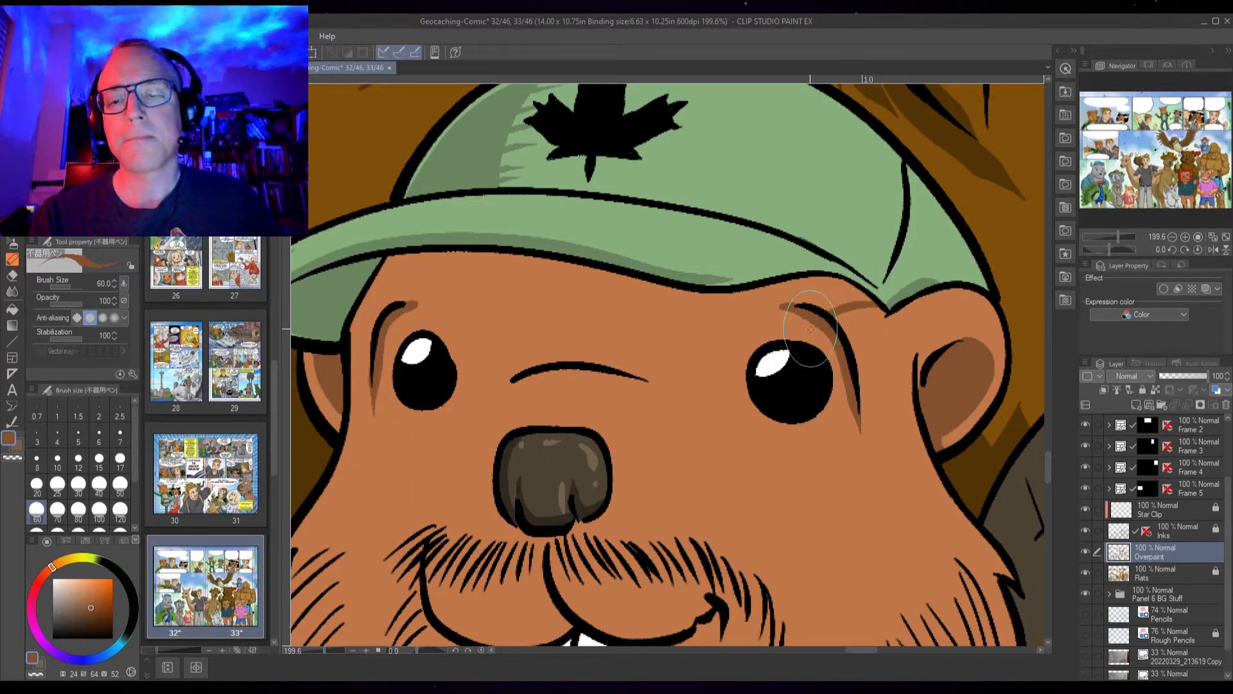
pyautogui.moveTo(748, 366)
pyautogui.mouseDown()
pyautogui.moveTo(586, 325)
pyautogui.moveTo(454, 325)
pyautogui.moveTo(451, 385)
pyautogui.mouseUp()
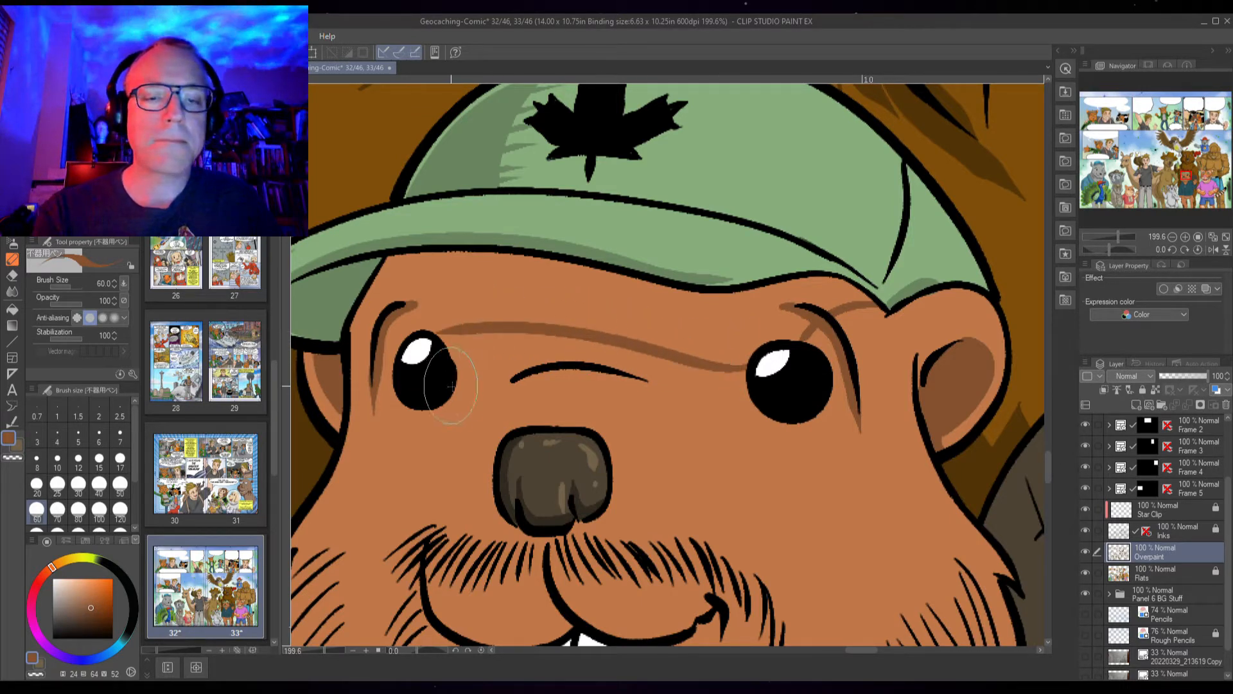
pyautogui.moveTo(448, 342); pyautogui.dragTo(558, 368)
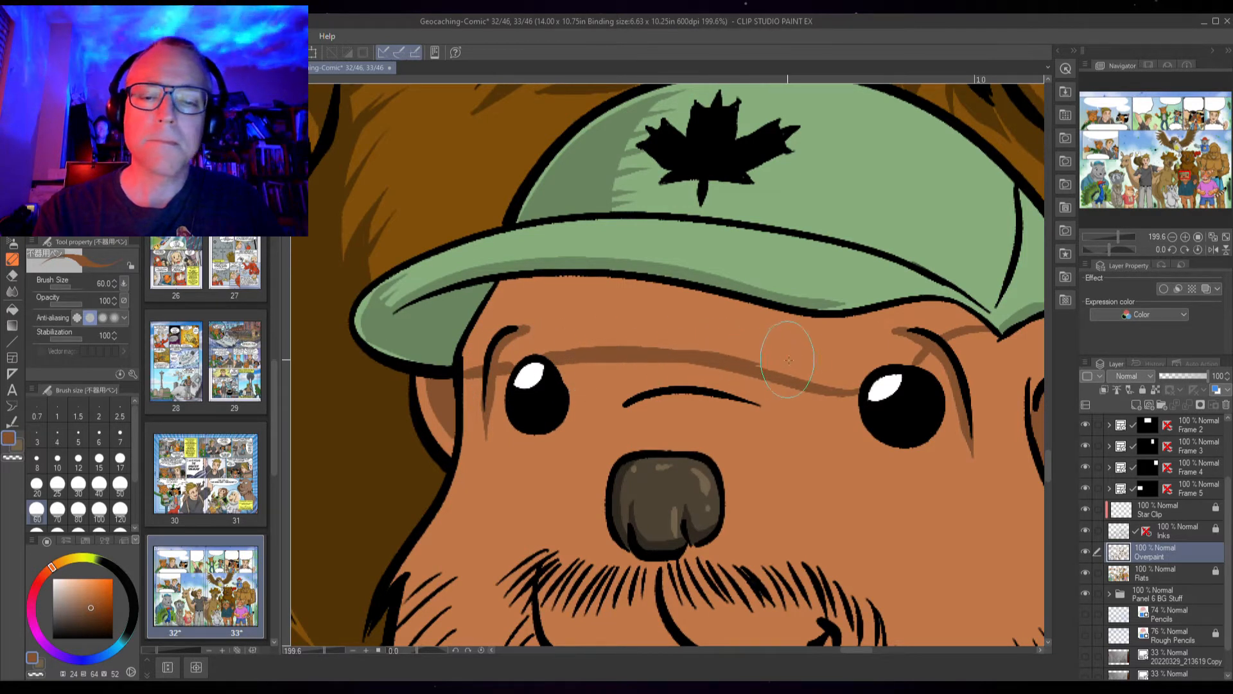
pyautogui.press('g')
pyautogui.click(850, 358)
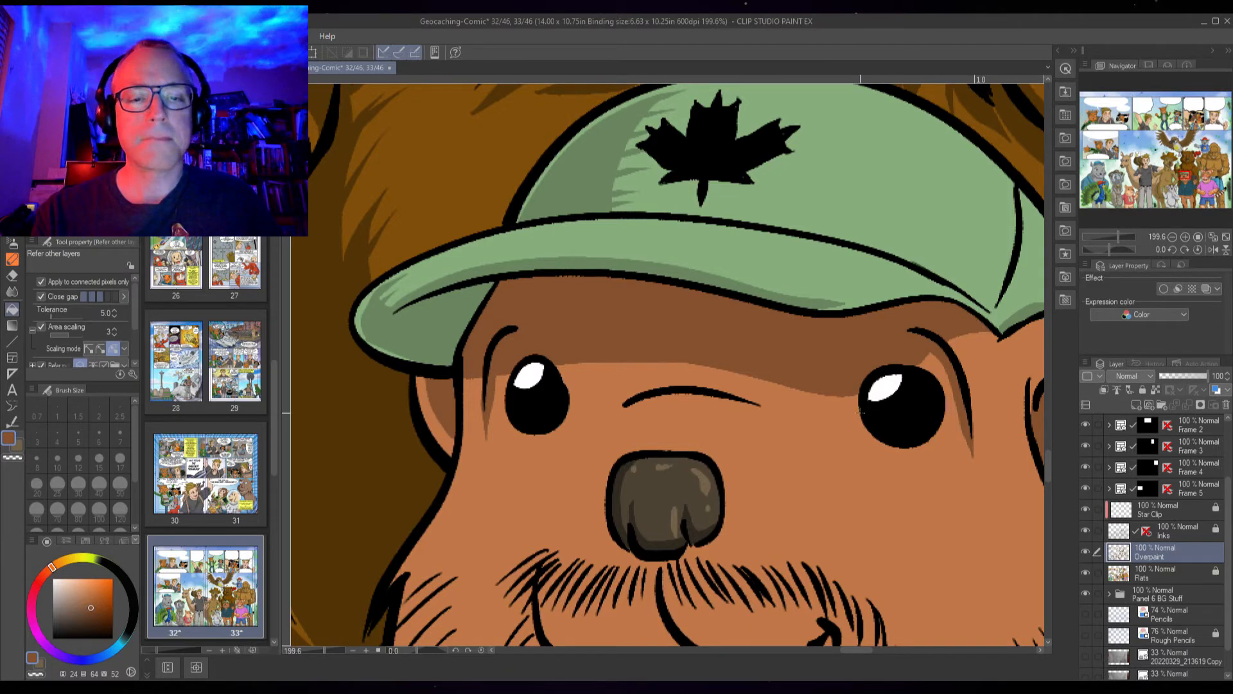
# Extend the forehead shadow with a stroke between the eyes and fill the gap
pyautogui.press('p')
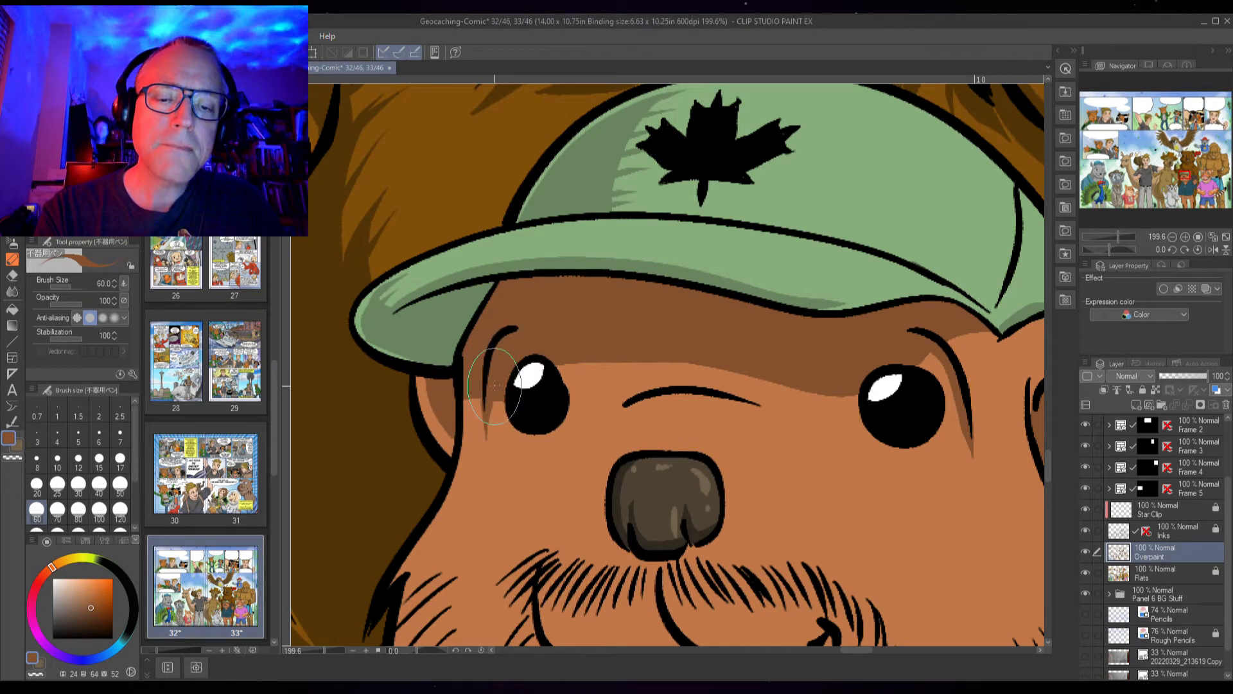
pyautogui.moveTo(569, 394)
pyautogui.mouseDown()
pyautogui.moveTo(767, 386)
pyautogui.moveTo(858, 400)
pyautogui.moveTo(847, 398)
pyautogui.mouseUp()
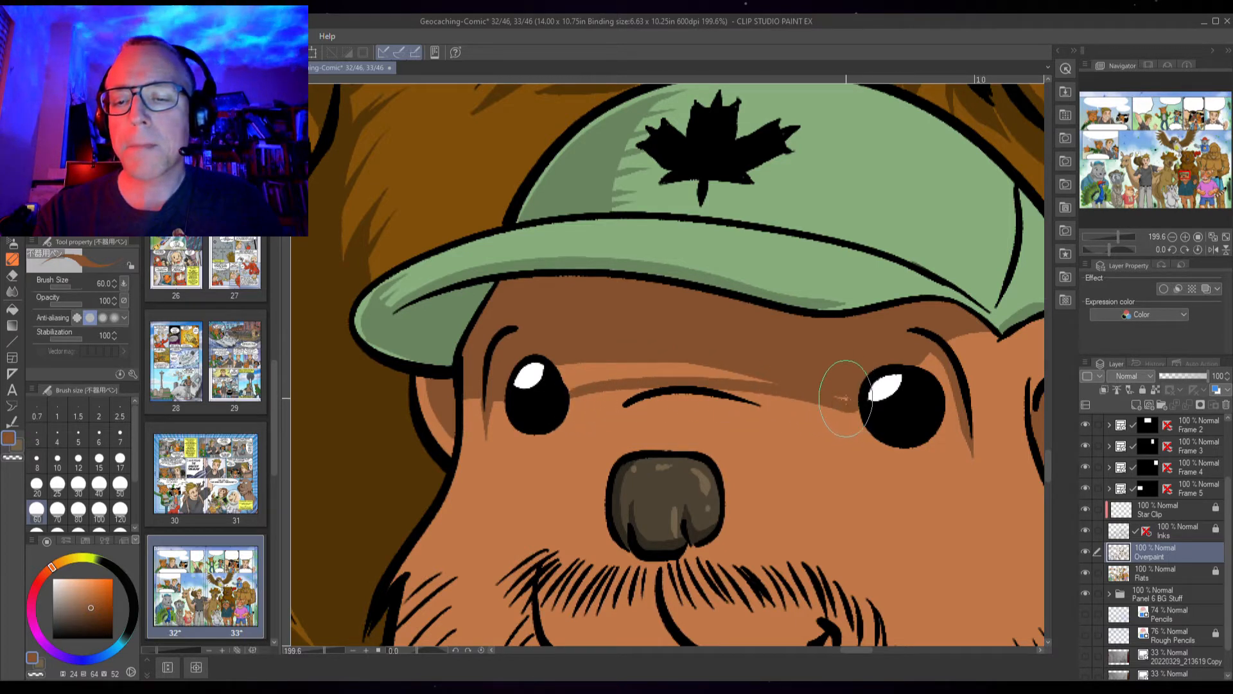
pyautogui.press('g')
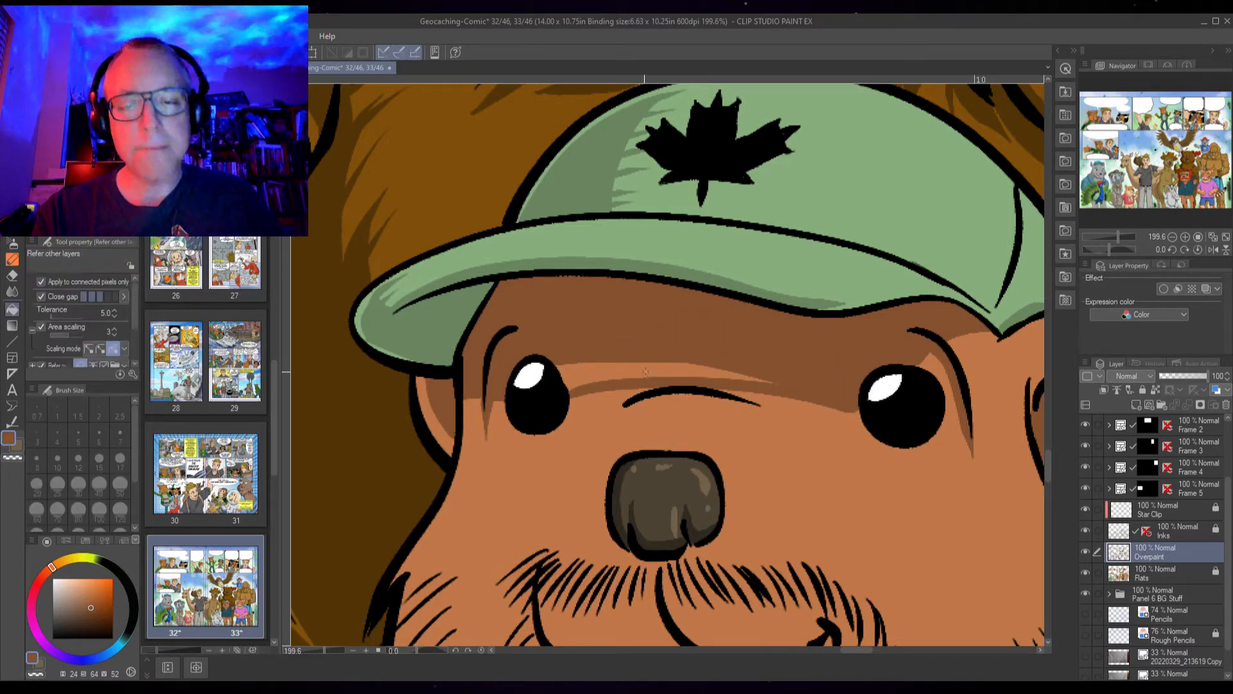
pyautogui.click(711, 389)
# Brush brown shading beside the right eye, beneath the nose and along the underside of the muzzle
pyautogui.press('p')
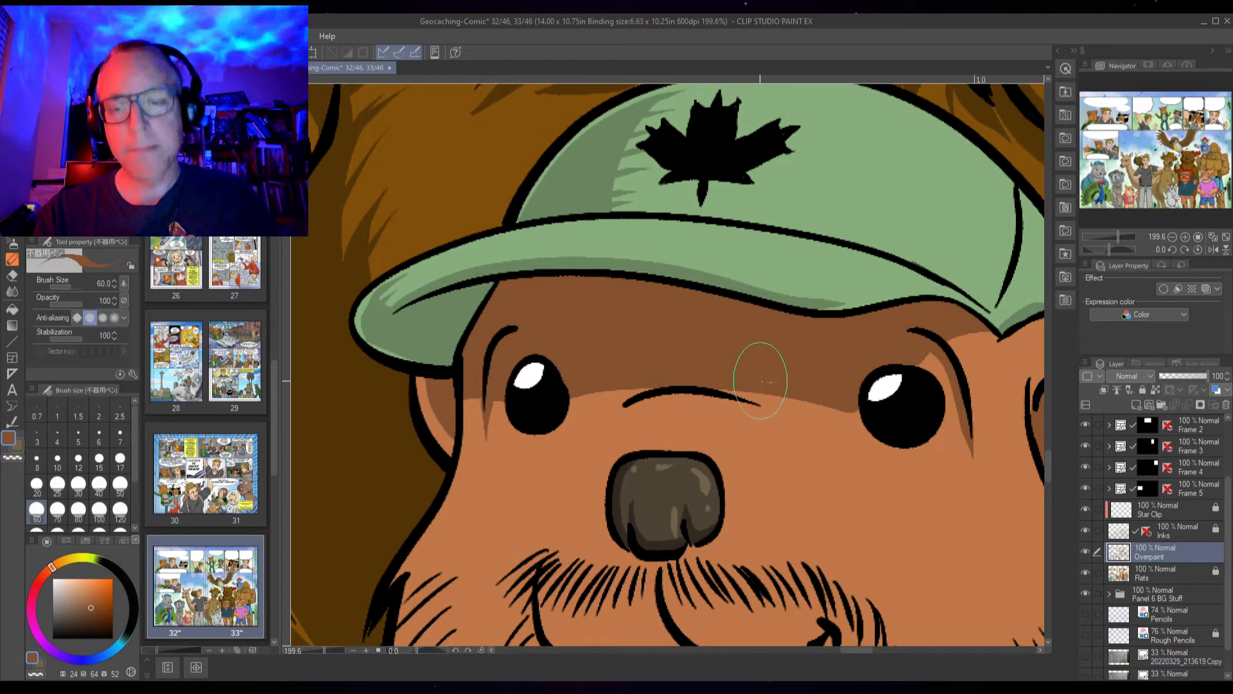
pyautogui.moveTo(914, 370)
pyautogui.mouseDown()
pyautogui.moveTo(945, 347)
pyautogui.moveTo(991, 340)
pyautogui.mouseUp()
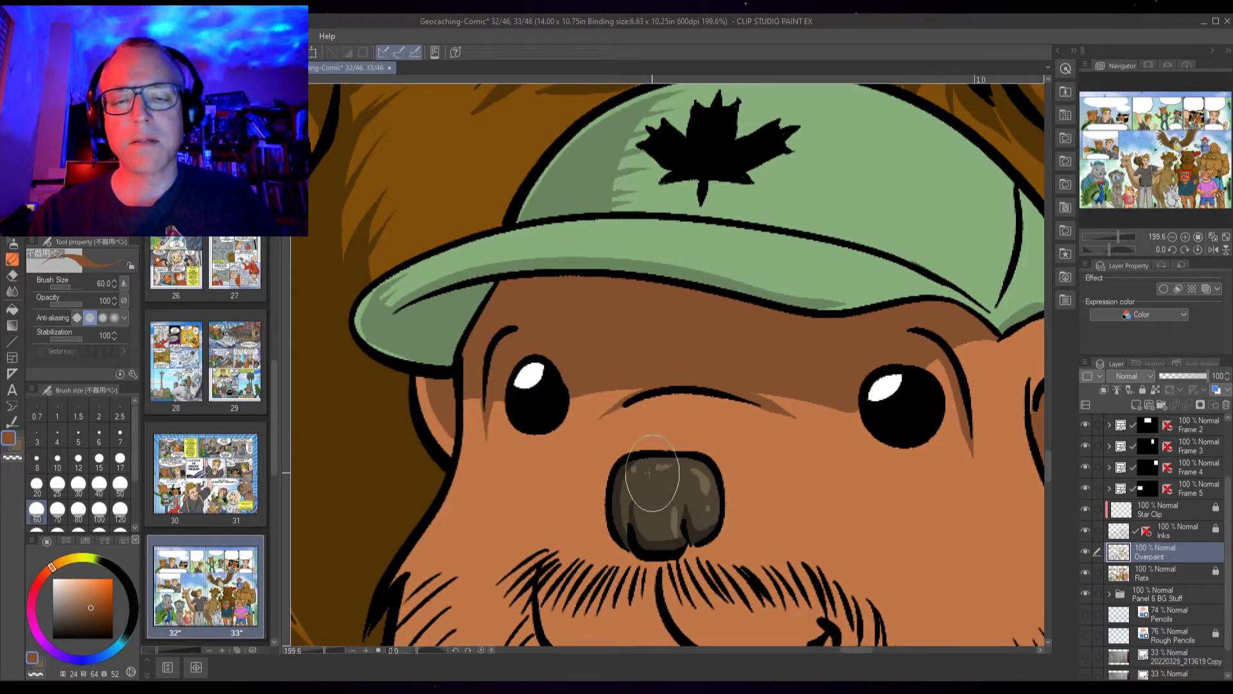
pyautogui.moveTo(699, 503); pyautogui.dragTo(691, 374)
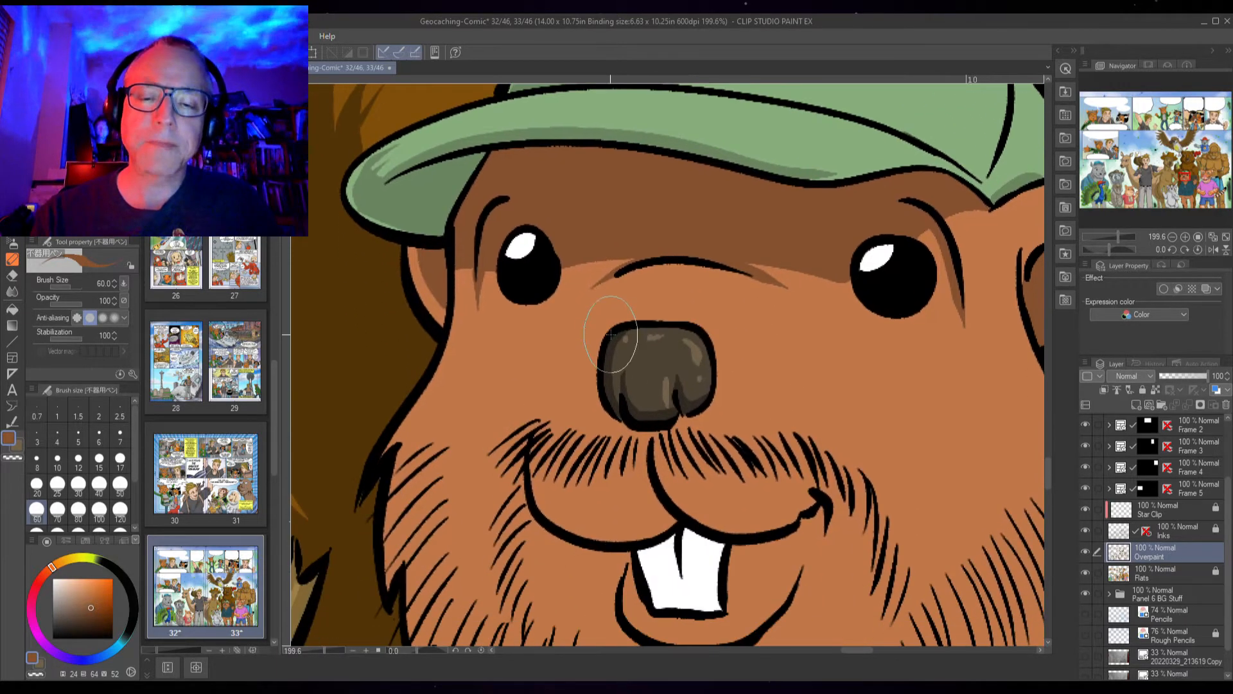
pyautogui.moveTo(616, 326)
pyautogui.mouseDown()
pyautogui.moveTo(592, 349)
pyautogui.moveTo(607, 424)
pyautogui.moveTo(600, 404)
pyautogui.moveTo(650, 427)
pyautogui.moveTo(682, 417)
pyautogui.moveTo(688, 401)
pyautogui.moveTo(696, 410)
pyautogui.mouseUp()
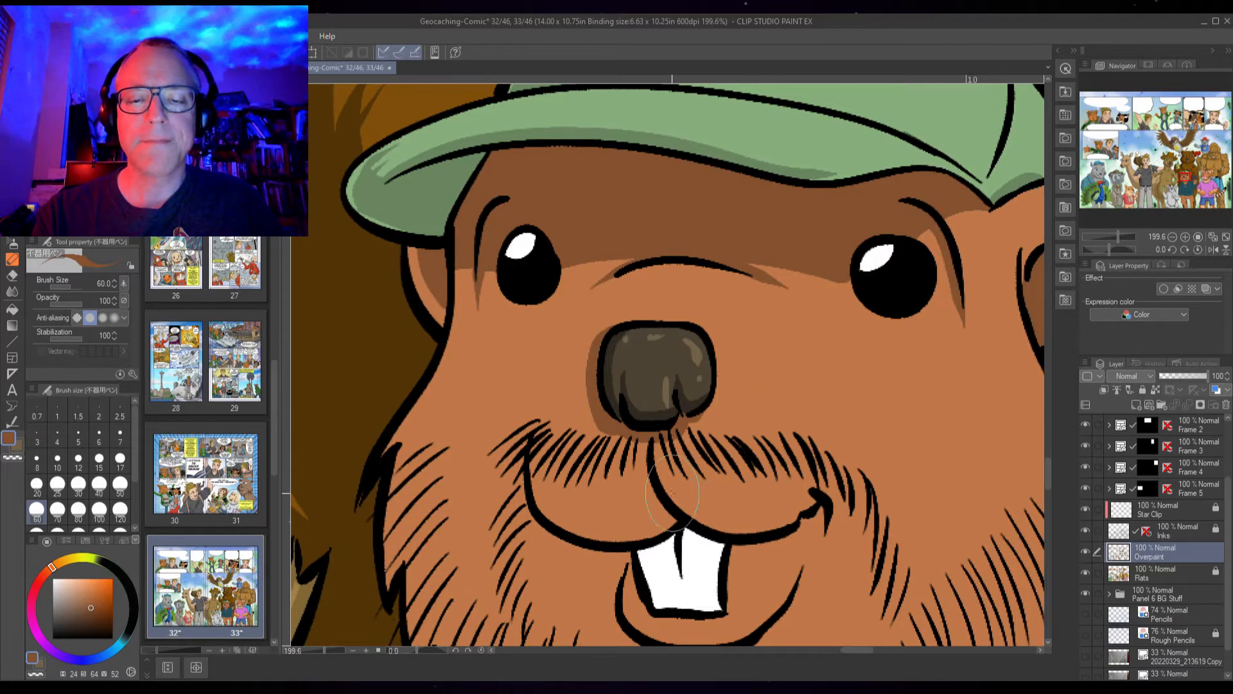
pyautogui.moveTo(655, 437)
pyautogui.mouseDown()
pyautogui.moveTo(664, 493)
pyautogui.moveTo(714, 525)
pyautogui.moveTo(866, 507)
pyautogui.moveTo(816, 512)
pyautogui.moveTo(807, 494)
pyautogui.moveTo(816, 551)
pyautogui.mouseUp()
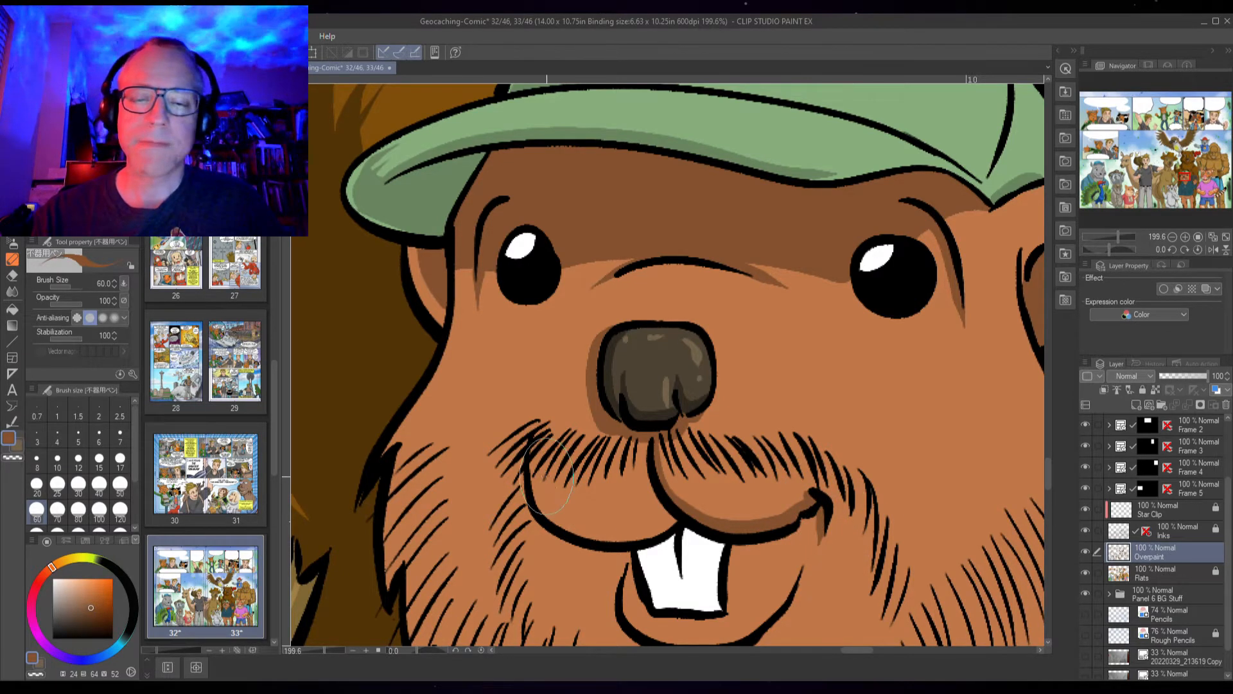
pyautogui.moveTo(538, 437)
pyautogui.mouseDown()
pyautogui.moveTo(528, 472)
pyautogui.moveTo(543, 514)
pyautogui.moveTo(606, 537)
pyautogui.moveTo(681, 523)
pyautogui.mouseUp()
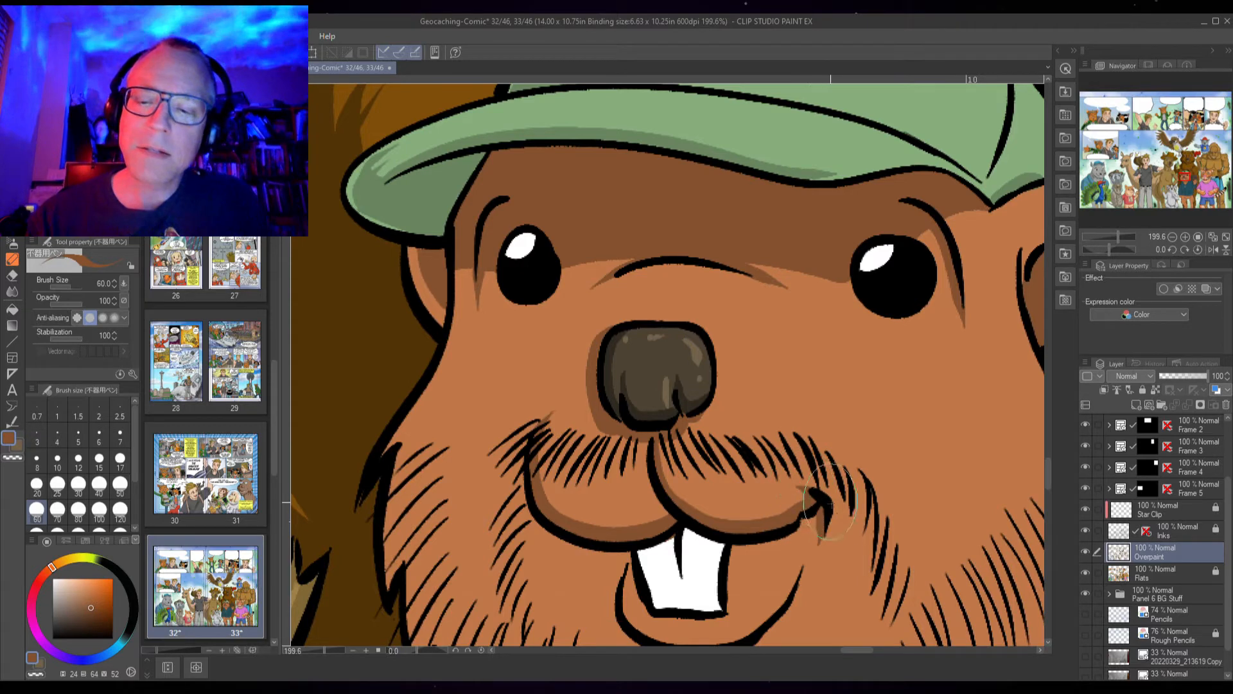
# Shade the inside of the beaver's mouth around the front teeth with the darker brown
pyautogui.moveTo(764, 565); pyautogui.dragTo(726, 394)
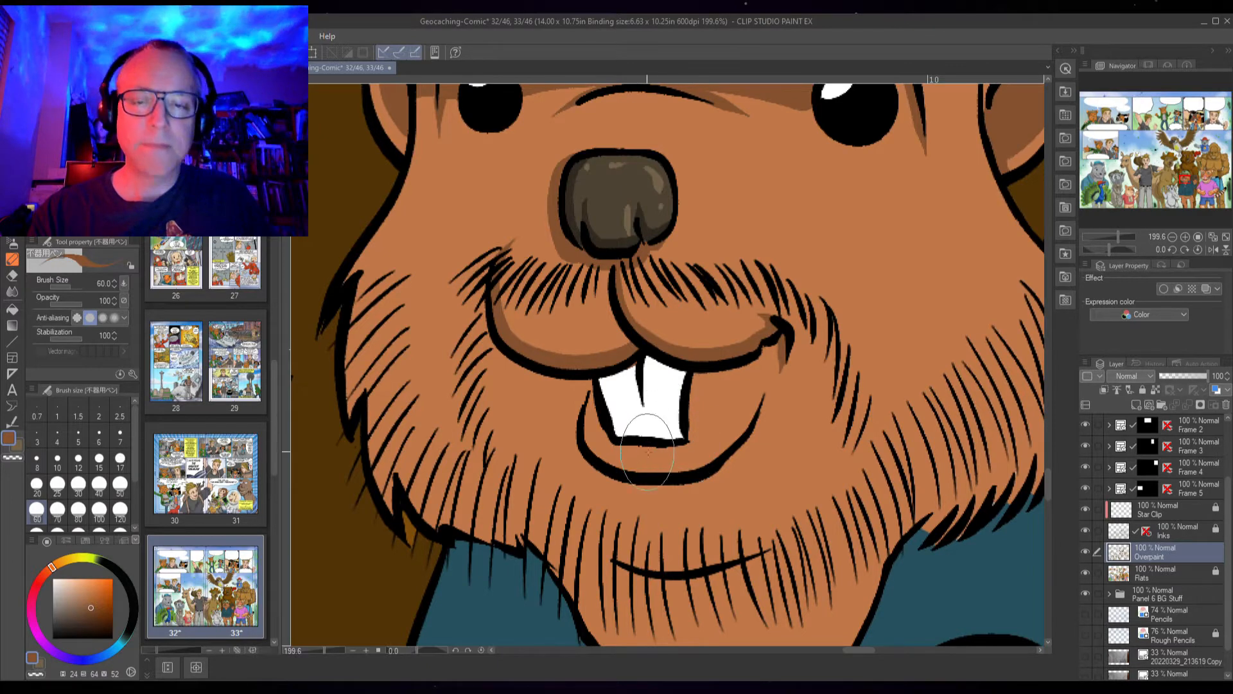
pyautogui.moveTo(672, 453)
pyautogui.mouseDown()
pyautogui.moveTo(612, 445)
pyautogui.moveTo(594, 418)
pyautogui.moveTo(588, 376)
pyautogui.moveTo(625, 346)
pyautogui.mouseUp()
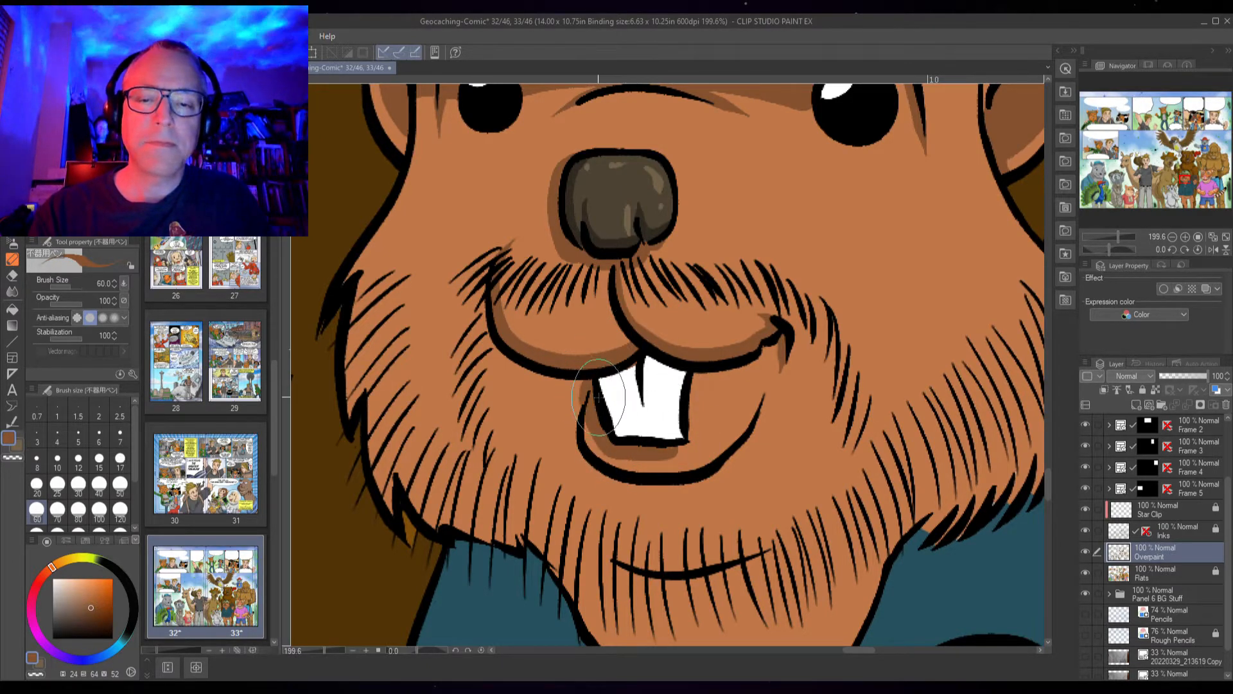
pyautogui.moveTo(563, 379)
pyautogui.mouseDown()
pyautogui.moveTo(582, 417)
pyautogui.moveTo(574, 387)
pyautogui.moveTo(588, 379)
pyautogui.moveTo(571, 383)
pyautogui.moveTo(580, 414)
pyautogui.moveTo(566, 383)
pyautogui.moveTo(580, 415)
pyautogui.moveTo(564, 376)
pyautogui.moveTo(563, 392)
pyautogui.moveTo(605, 469)
pyautogui.moveTo(620, 476)
pyautogui.moveTo(587, 418)
pyautogui.moveTo(605, 459)
pyautogui.moveTo(684, 473)
pyautogui.moveTo(734, 443)
pyautogui.moveTo(768, 386)
pyautogui.moveTo(710, 470)
pyautogui.moveTo(648, 488)
pyautogui.moveTo(589, 463)
pyautogui.moveTo(583, 446)
pyautogui.moveTo(604, 388)
pyautogui.moveTo(620, 376)
pyautogui.moveTo(693, 420)
pyautogui.mouseUp()
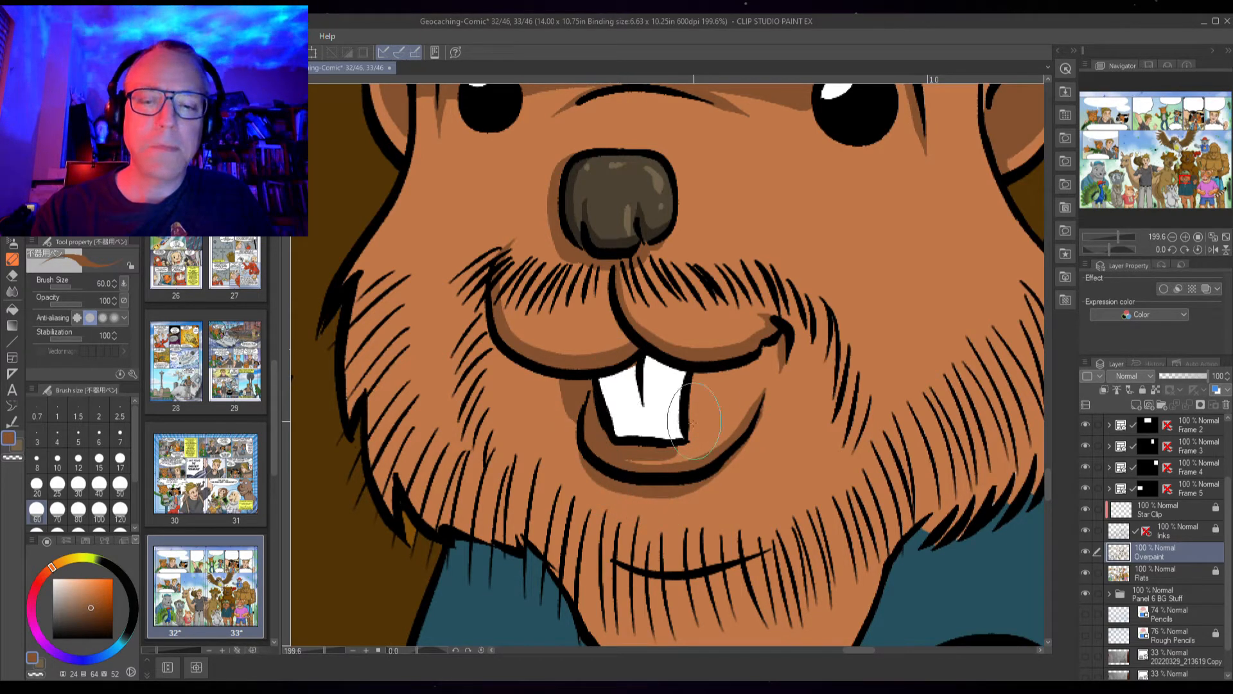
pyautogui.moveTo(690, 488); pyautogui.dragTo(758, 405)
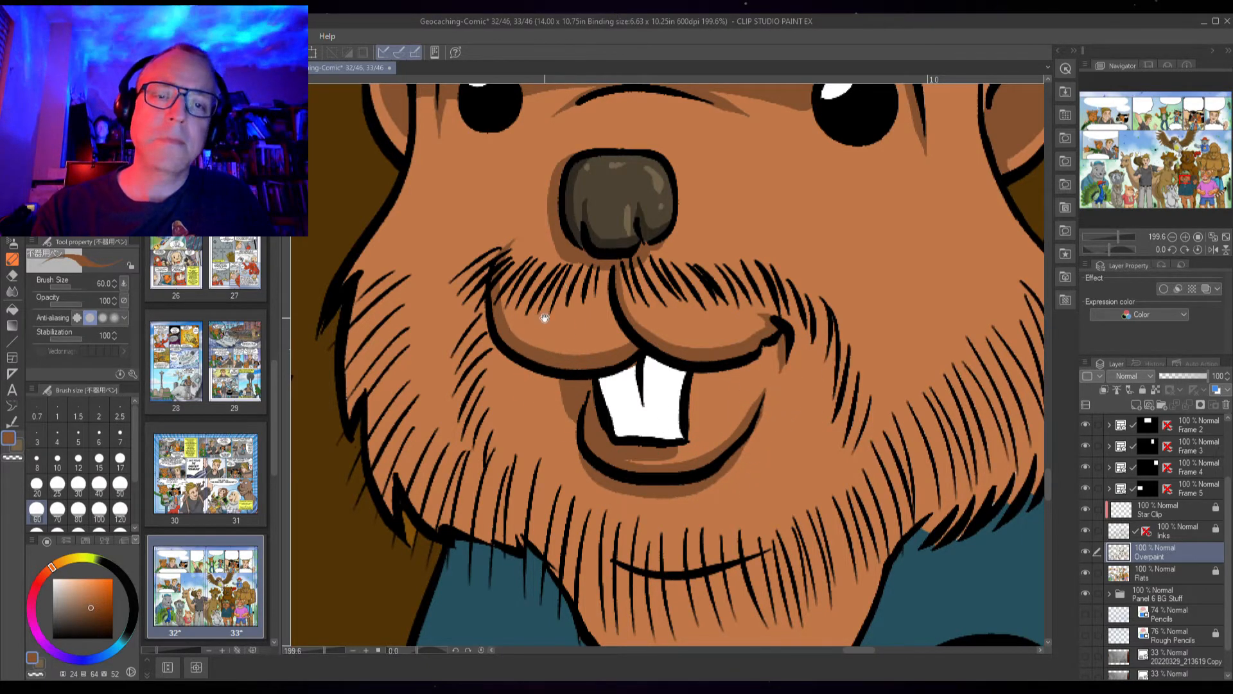
# Brush a shadow stroke down the beaver's left cheek fur
pyautogui.scroll(3, 544, 318)
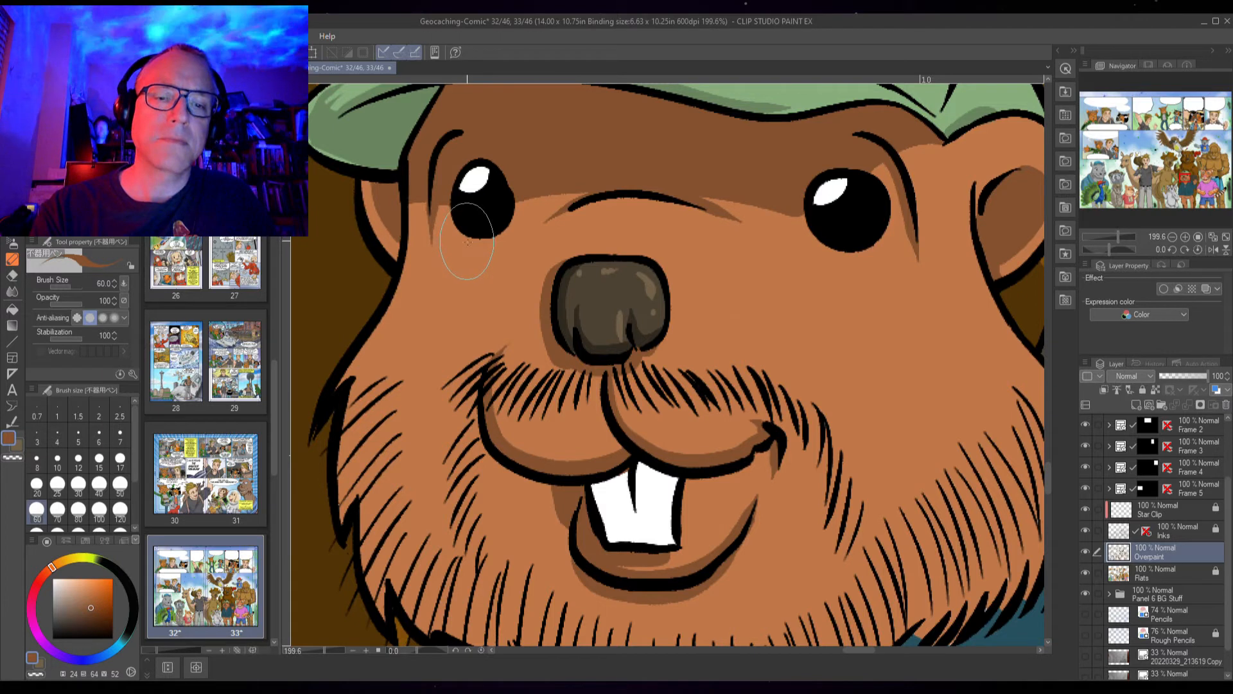
pyautogui.moveTo(468, 236)
pyautogui.mouseDown()
pyautogui.moveTo(400, 405)
pyautogui.moveTo(441, 365)
pyautogui.moveTo(401, 451)
pyautogui.moveTo(406, 520)
pyautogui.mouseUp()
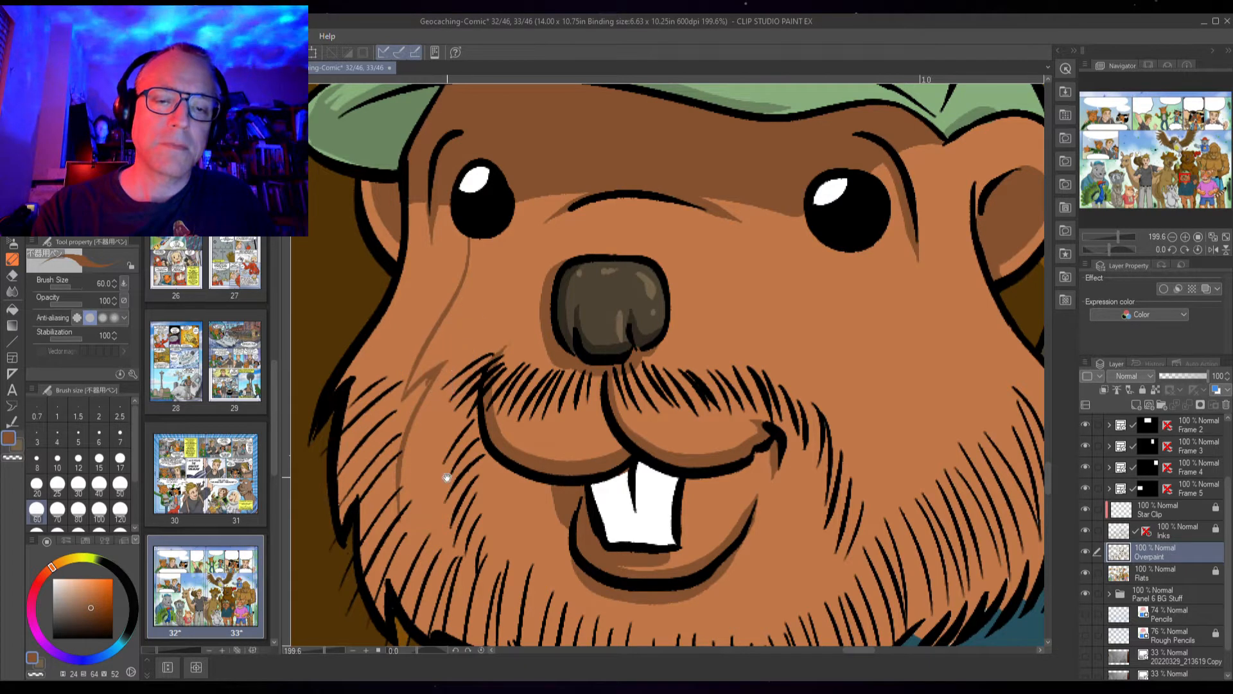
pyautogui.moveTo(448, 460); pyautogui.dragTo(449, 296)
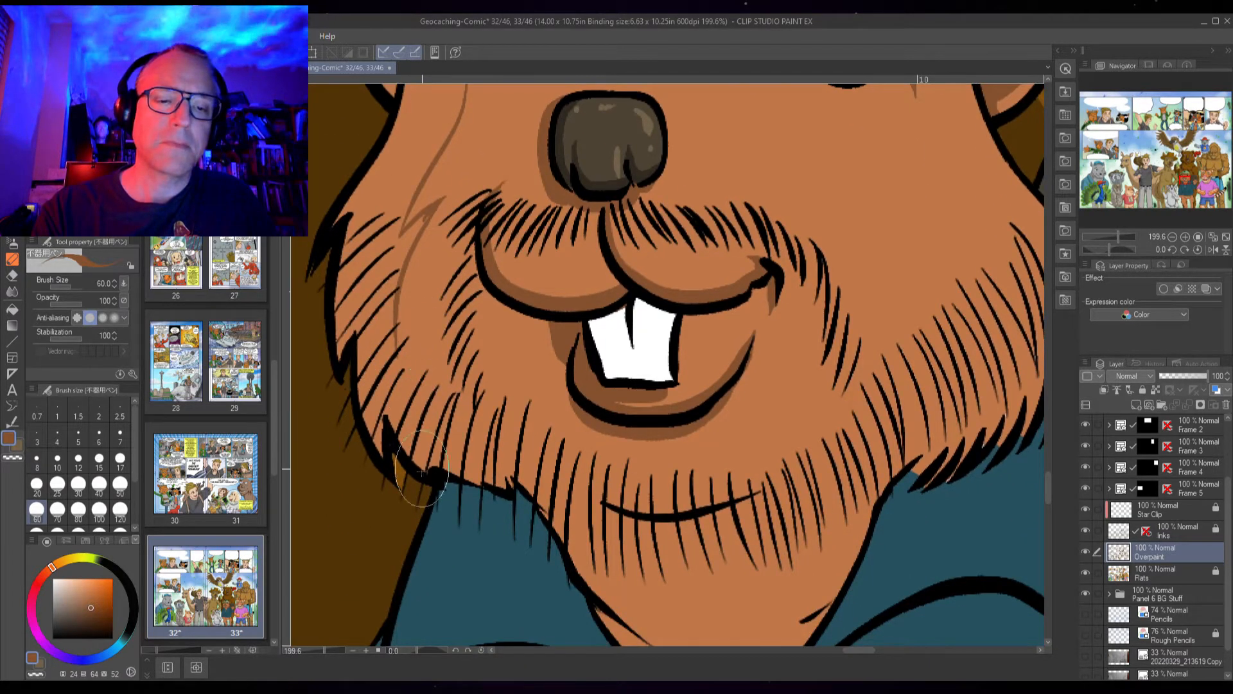
# Add brown shadow strokes along the beaver's lower left jaw fur and under the right side of the jaw
pyautogui.keyDown('alt'); pyautogui.click(388, 523); pyautogui.keyUp('alt')
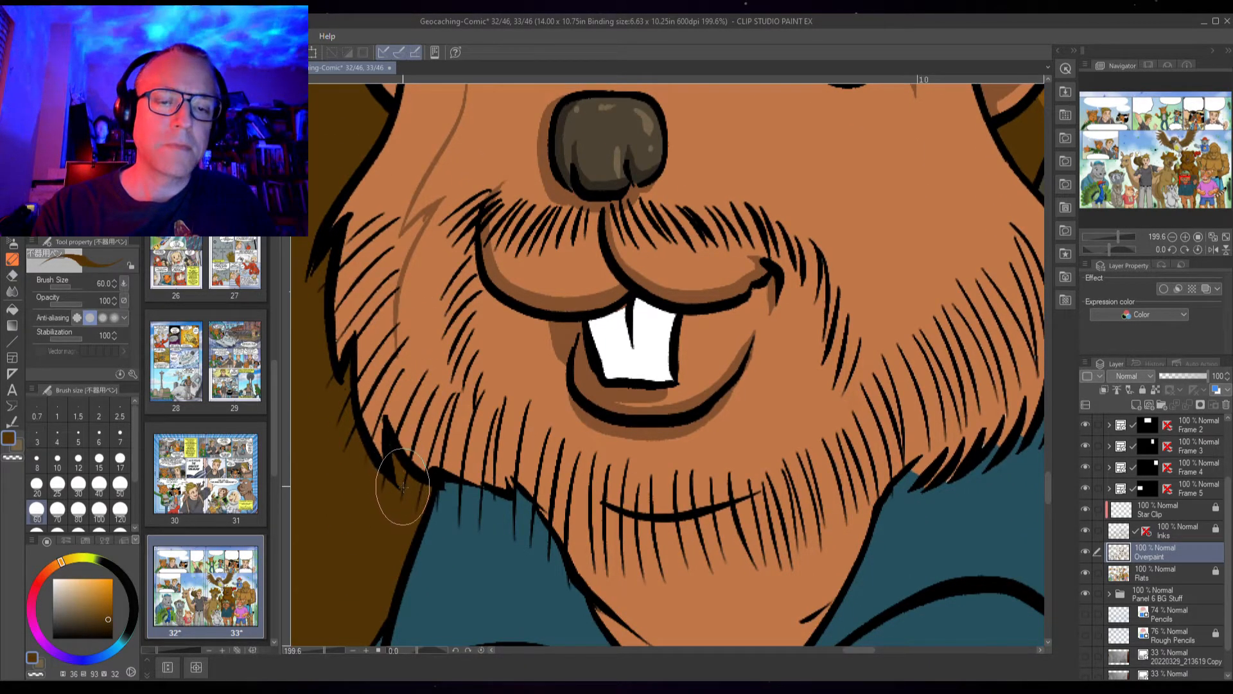
pyautogui.keyDown('alt'); pyautogui.click(540, 292); pyautogui.keyUp('alt')
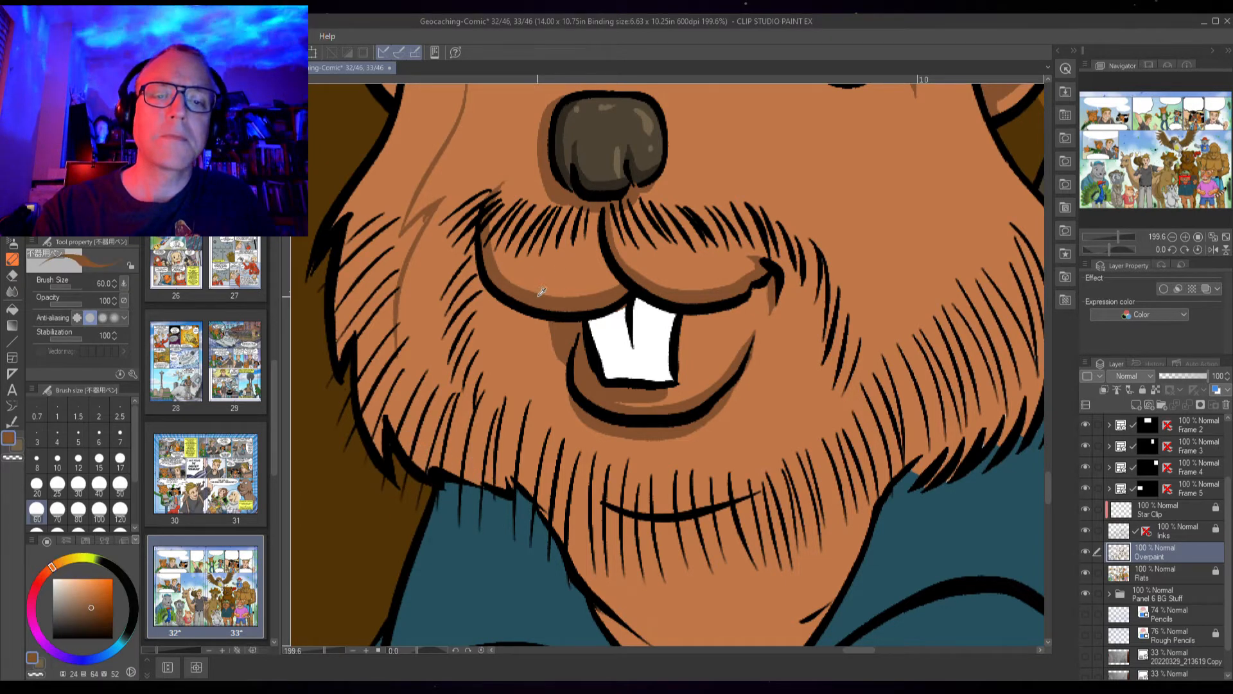
pyautogui.moveTo(394, 350)
pyautogui.mouseDown()
pyautogui.moveTo(412, 326)
pyautogui.moveTo(410, 358)
pyautogui.moveTo(440, 427)
pyautogui.mouseUp()
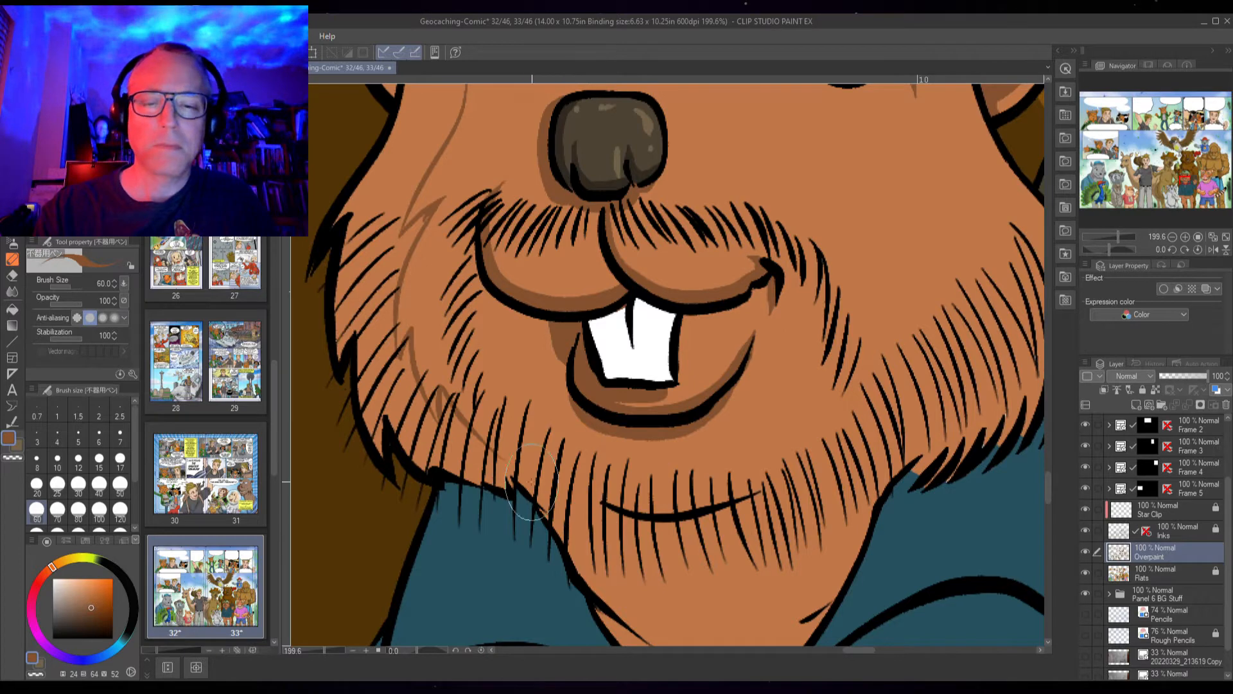
pyautogui.moveTo(505, 454)
pyautogui.mouseDown()
pyautogui.moveTo(501, 429)
pyautogui.moveTo(618, 472)
pyautogui.moveTo(603, 475)
pyautogui.moveTo(681, 484)
pyautogui.moveTo(804, 453)
pyautogui.moveTo(883, 403)
pyautogui.mouseUp()
pyautogui.moveTo(816, 454)
pyautogui.mouseDown()
pyautogui.moveTo(745, 493)
pyautogui.moveTo(633, 374)
pyautogui.mouseUp()
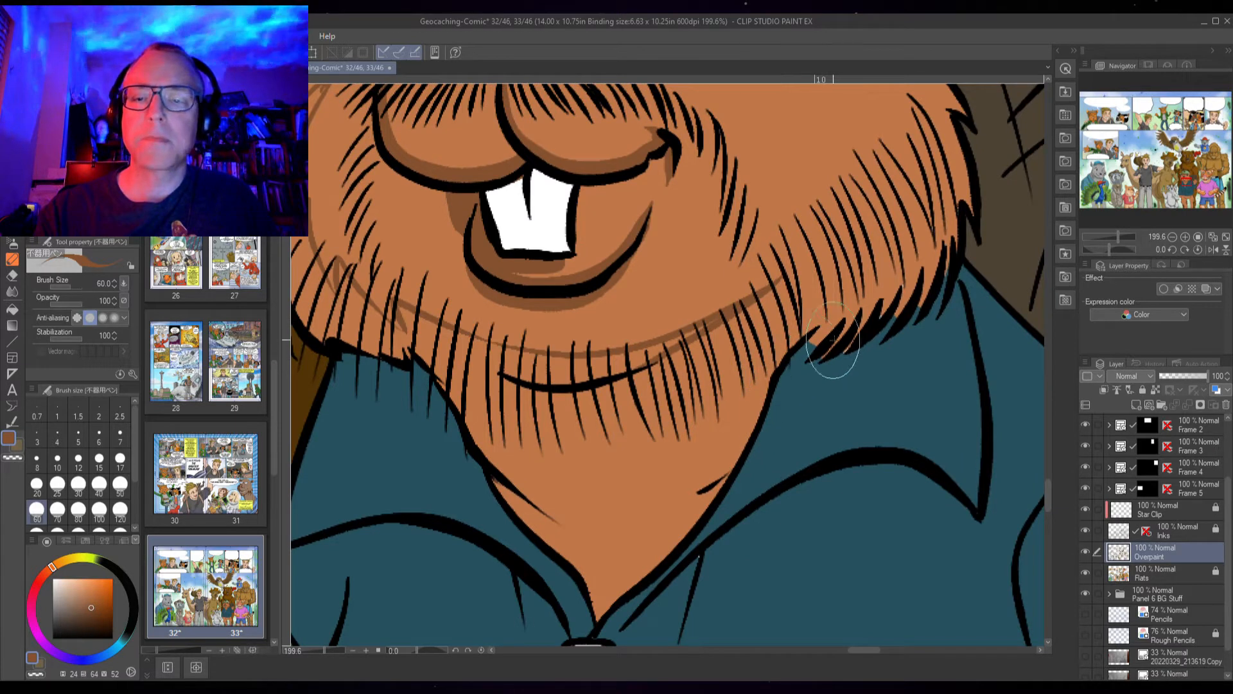
pyautogui.moveTo(826, 320)
pyautogui.mouseDown()
pyautogui.moveTo(807, 353)
pyautogui.moveTo(835, 319)
pyautogui.moveTo(794, 364)
pyautogui.moveTo(847, 327)
pyautogui.moveTo(823, 355)
pyautogui.moveTo(864, 310)
pyautogui.moveTo(846, 349)
pyautogui.moveTo(879, 290)
pyautogui.moveTo(842, 352)
pyautogui.mouseUp()
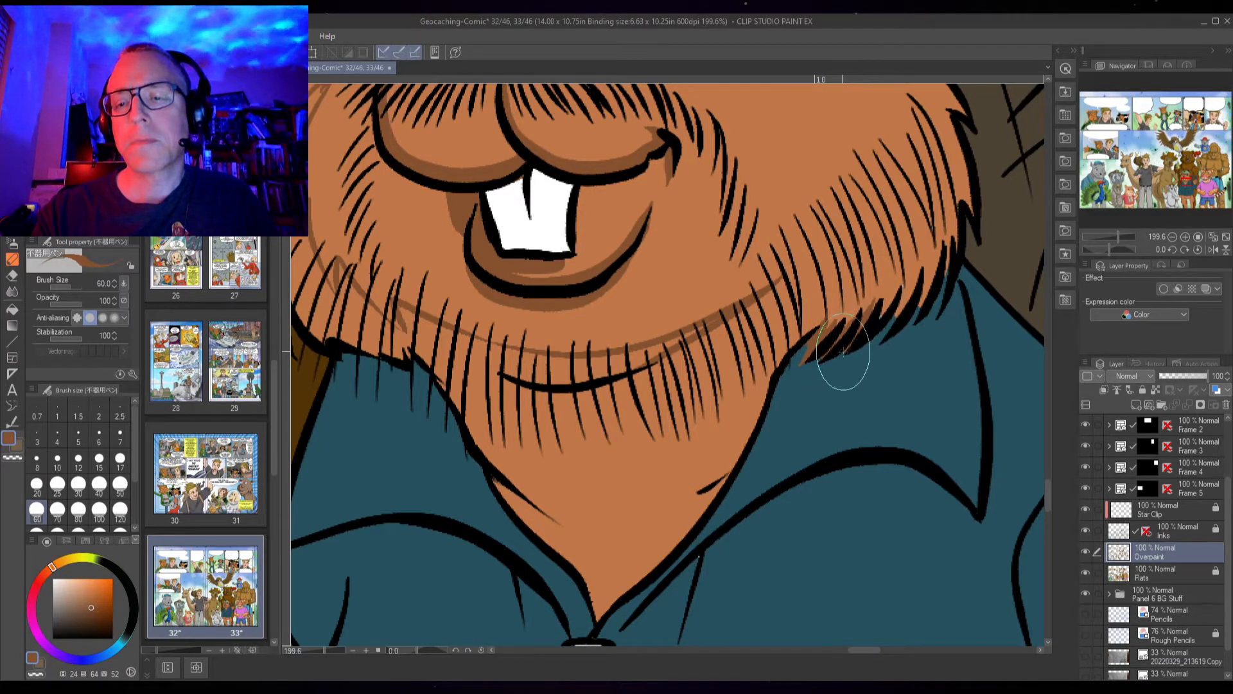
pyautogui.moveTo(883, 306)
pyautogui.mouseDown()
pyautogui.moveTo(846, 330)
pyautogui.moveTo(881, 296)
pyautogui.moveTo(875, 325)
pyautogui.moveTo(899, 278)
pyautogui.moveTo(896, 302)
pyautogui.moveTo(918, 306)
pyautogui.moveTo(894, 329)
pyautogui.moveTo(928, 247)
pyautogui.moveTo(916, 330)
pyautogui.moveTo(944, 257)
pyautogui.moveTo(936, 325)
pyautogui.moveTo(925, 276)
pyautogui.moveTo(928, 336)
pyautogui.moveTo(969, 198)
pyautogui.moveTo(975, 214)
pyautogui.moveTo(964, 209)
pyautogui.mouseUp()
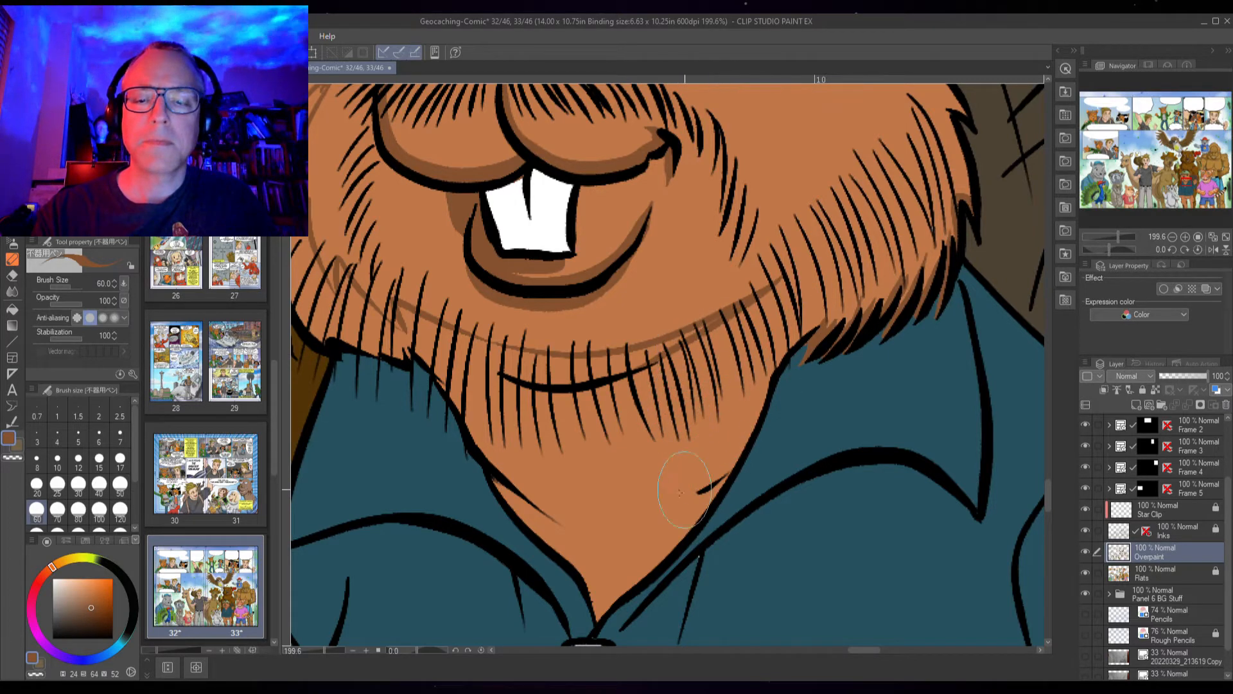
# Outline the chin's cast shadow on the beaver's neck and fill it with the darker brown
pyautogui.moveTo(556, 522); pyautogui.dragTo(605, 606)
pyautogui.moveTo(791, 350)
pyautogui.mouseDown()
pyautogui.moveTo(735, 400)
pyautogui.moveTo(675, 536)
pyautogui.moveTo(601, 609)
pyautogui.mouseUp()
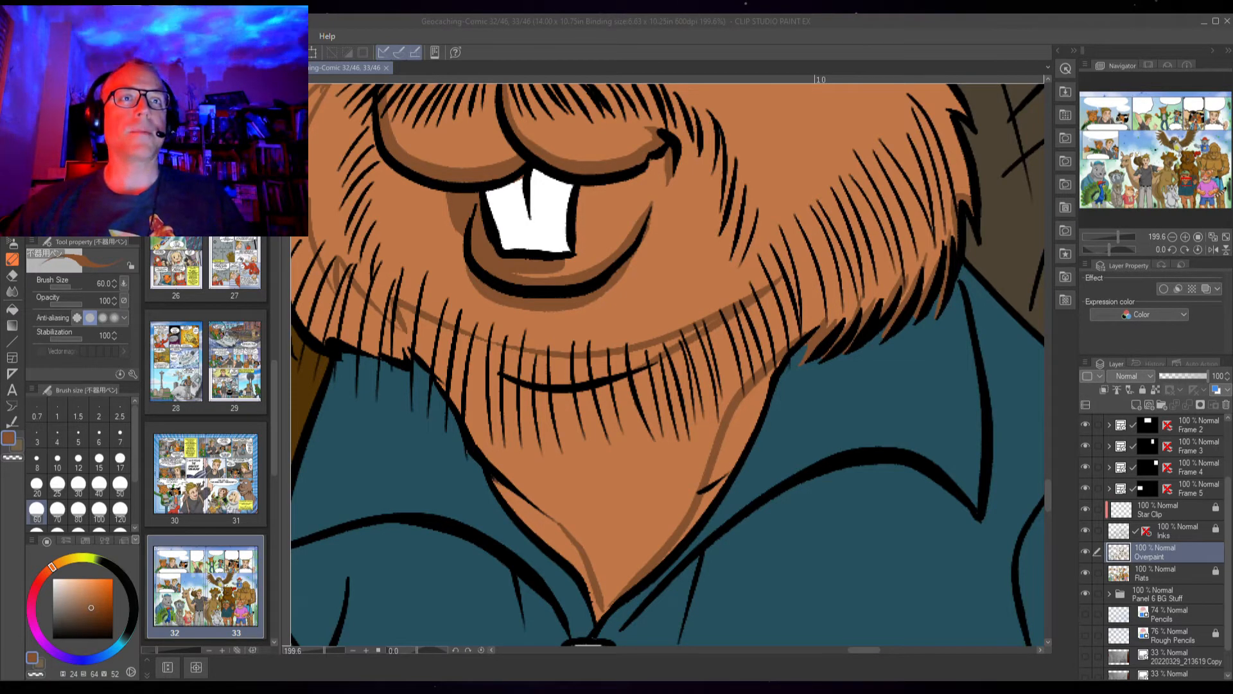
pyautogui.hotkey('alt', 'Tab')
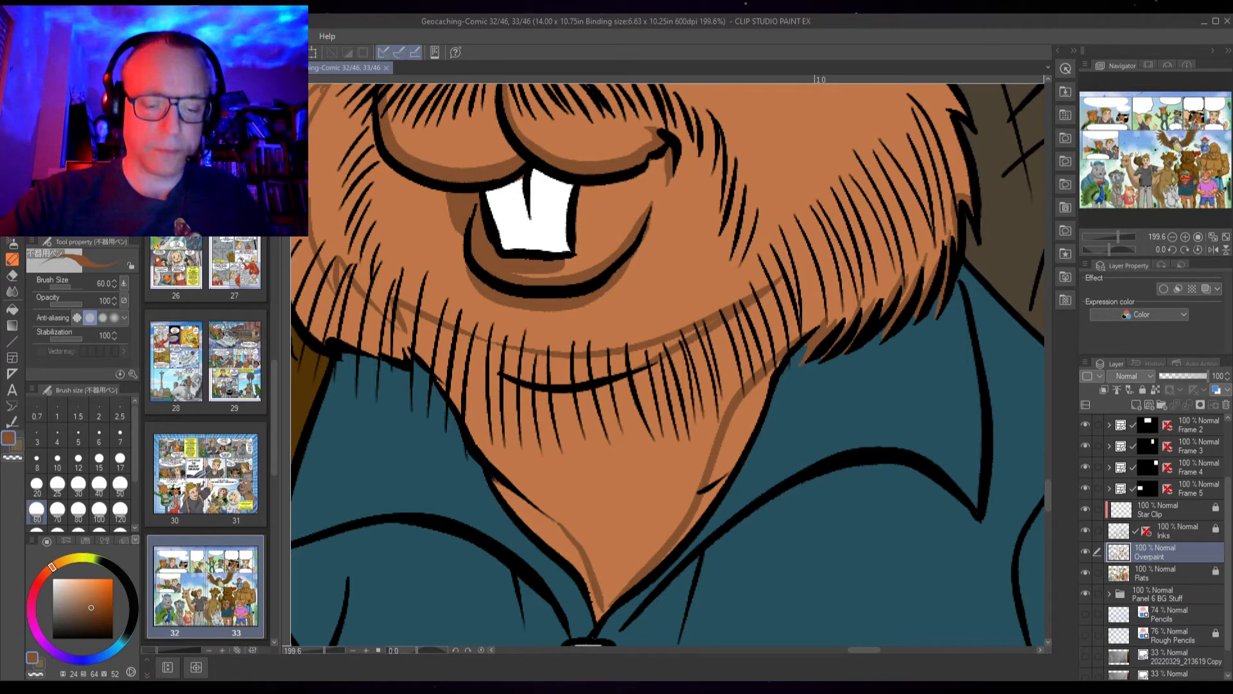
pyautogui.press('g')
pyautogui.moveTo(738, 455); pyautogui.dragTo(666, 549)
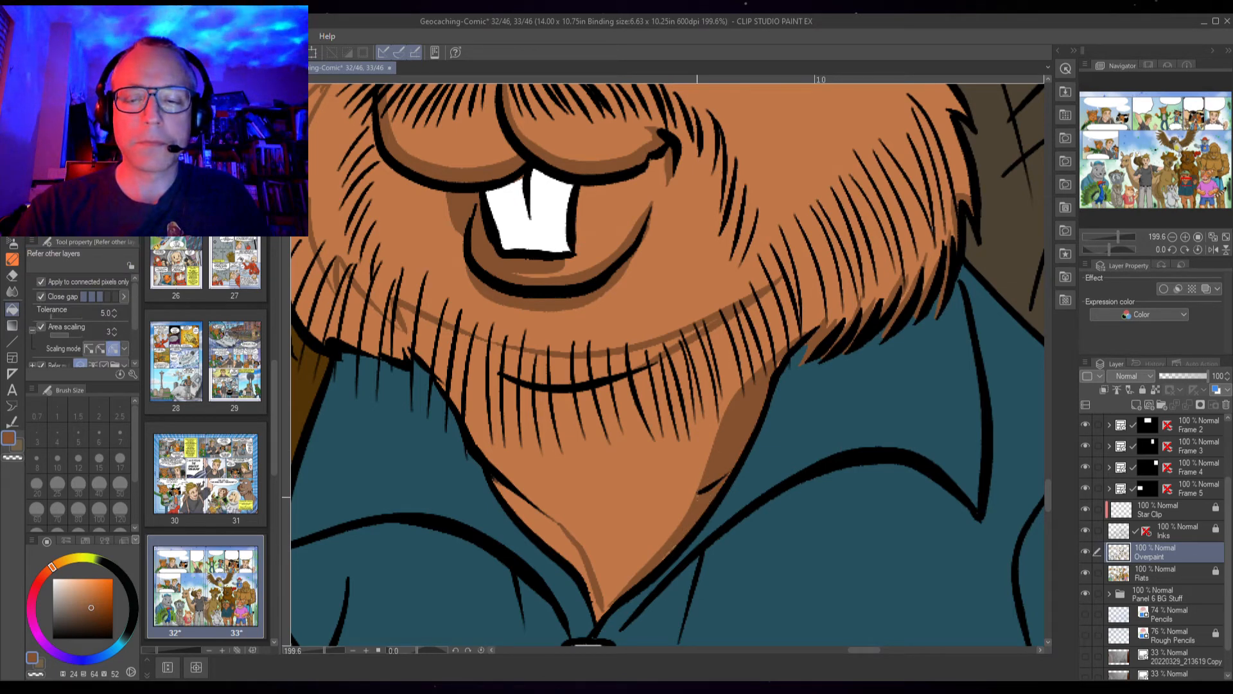
pyautogui.press('p')
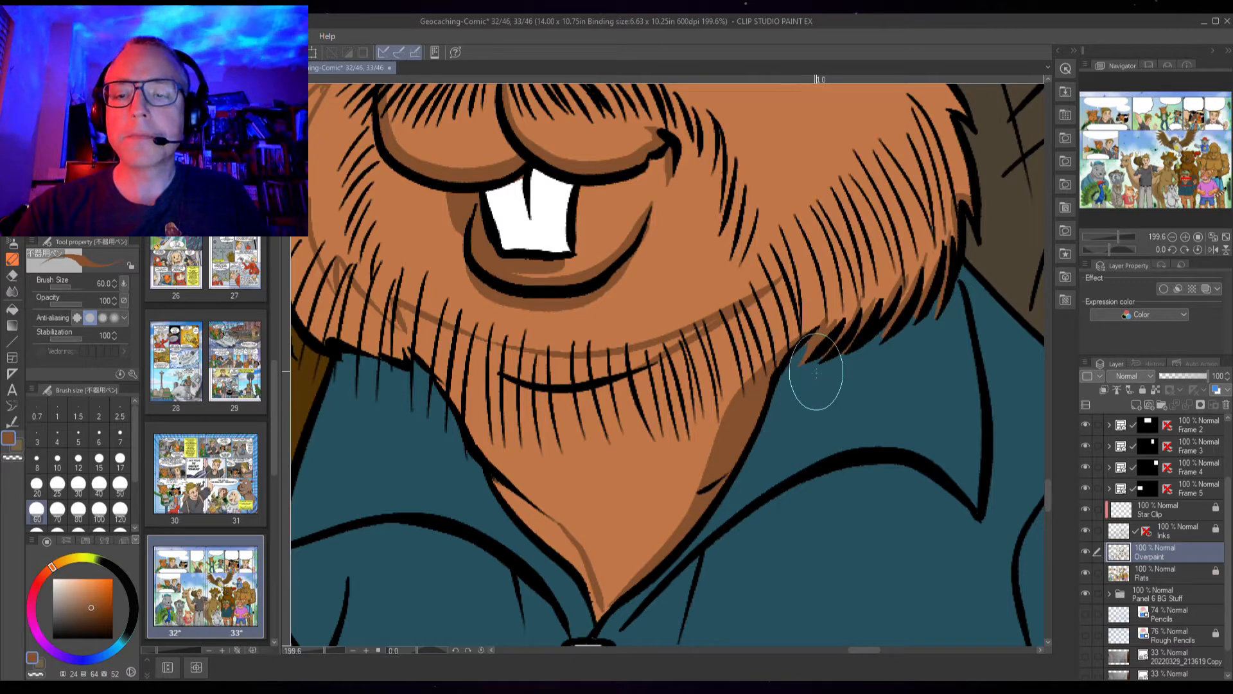
pyautogui.press('g')
pyautogui.press('g')
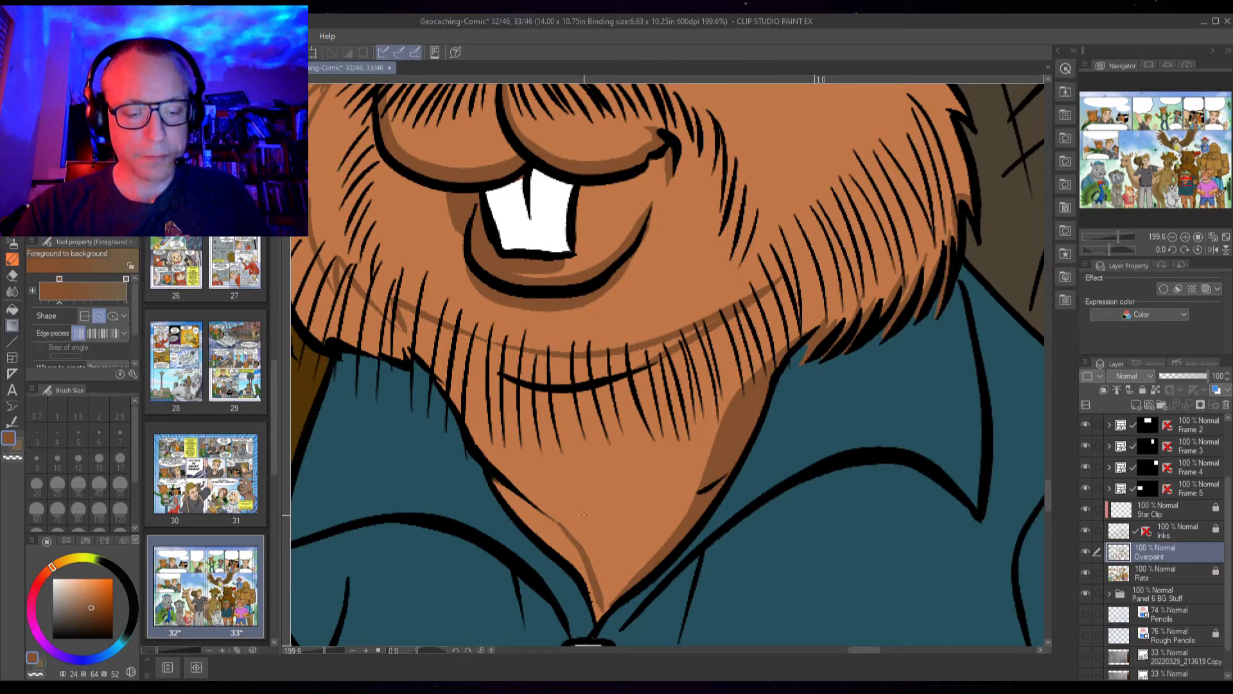
pyautogui.click(592, 571)
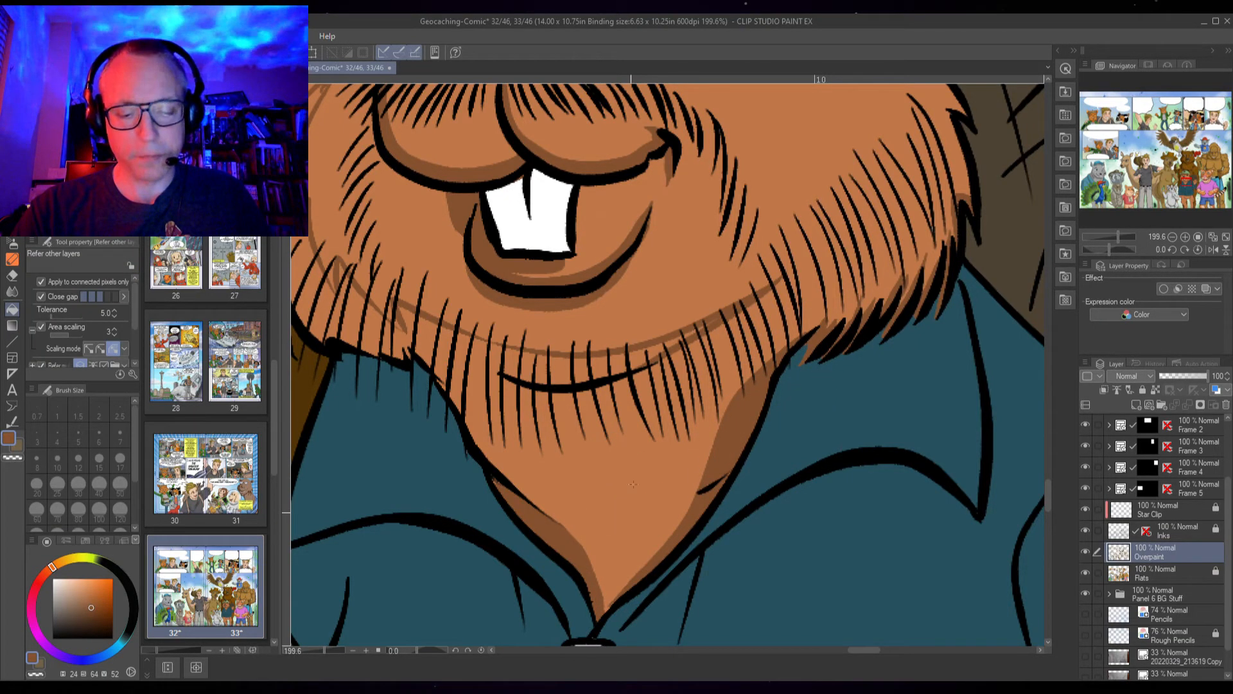
# Extend the edges of the neck shadow with brush strokes and fill the remaining gaps
pyautogui.press('p')
pyautogui.moveTo(591, 568)
pyautogui.mouseDown()
pyautogui.moveTo(635, 578)
pyautogui.moveTo(663, 549)
pyautogui.mouseUp()
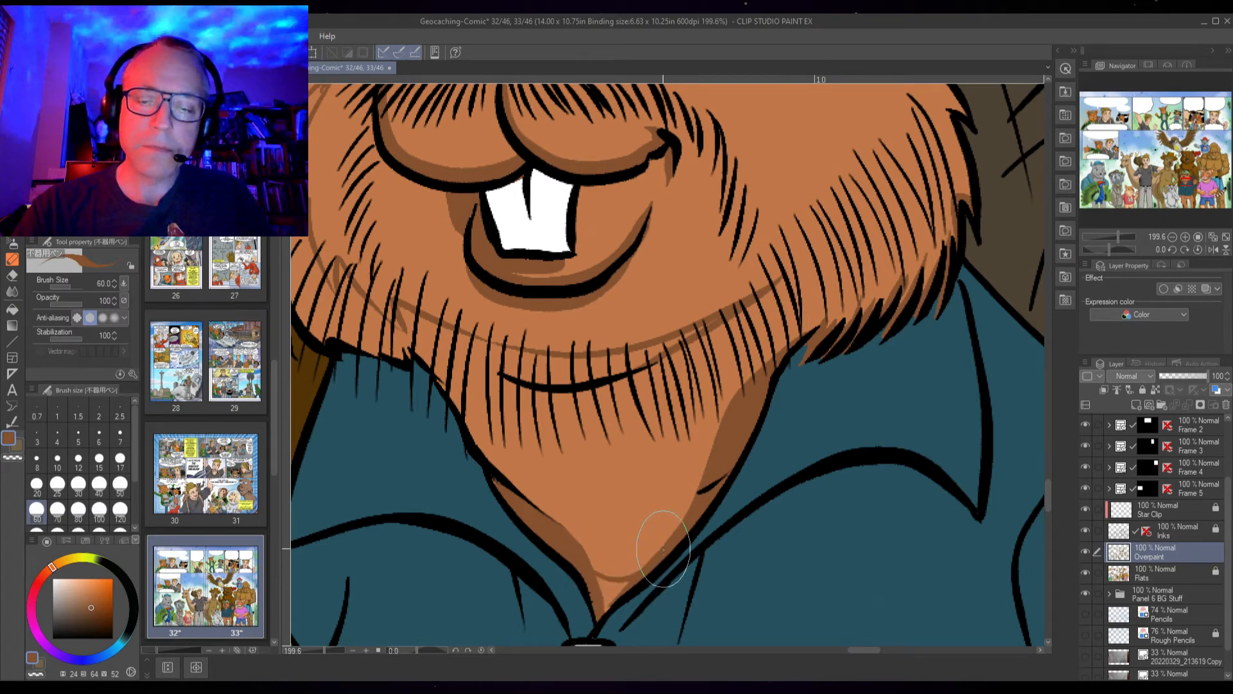
pyautogui.press('g')
pyautogui.click(611, 590)
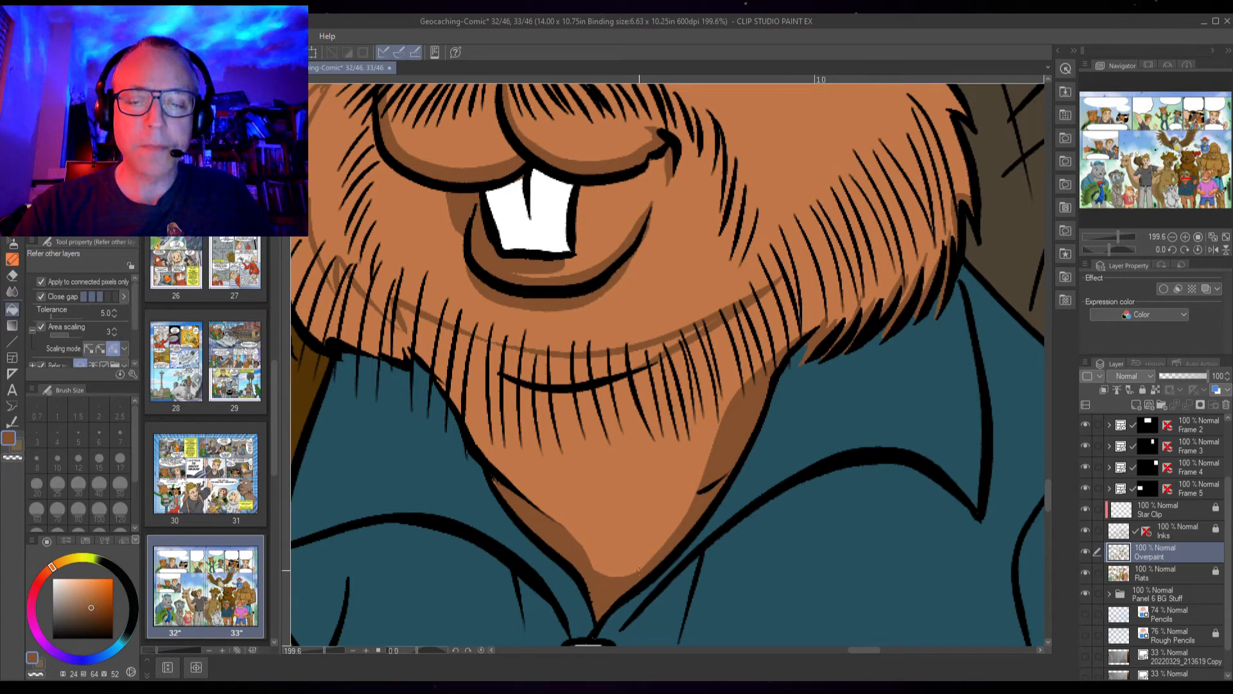
pyautogui.press('p')
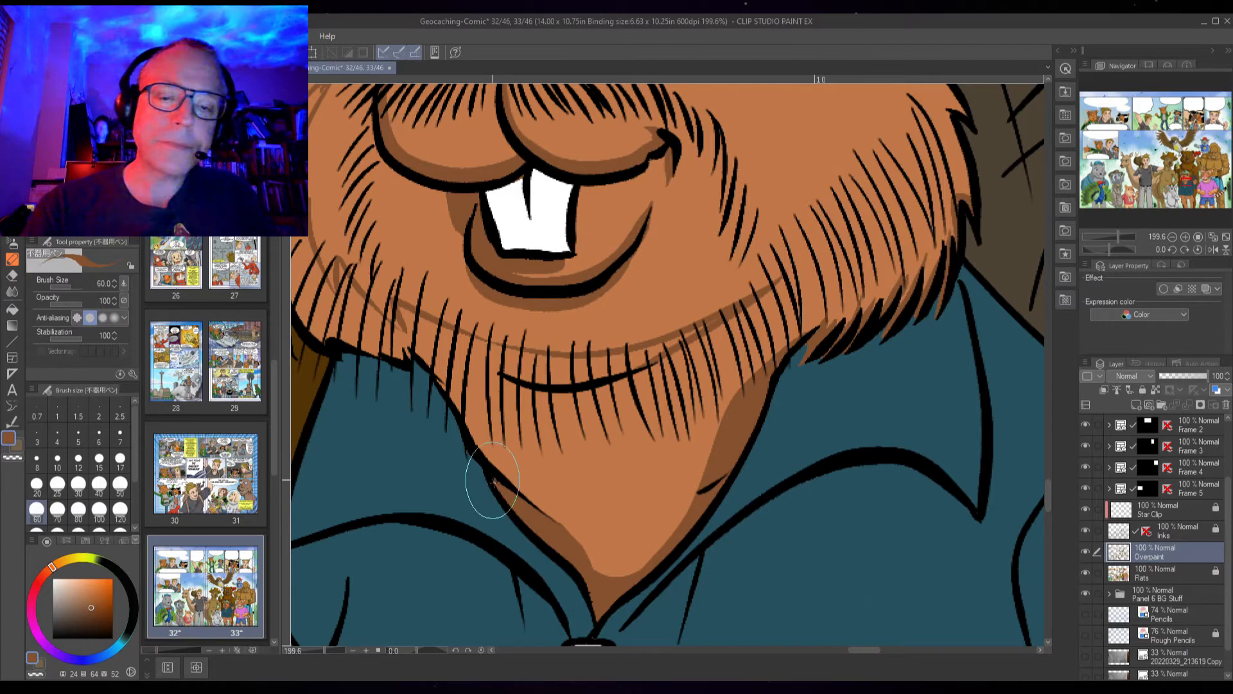
pyautogui.moveTo(580, 470); pyautogui.dragTo(605, 530)
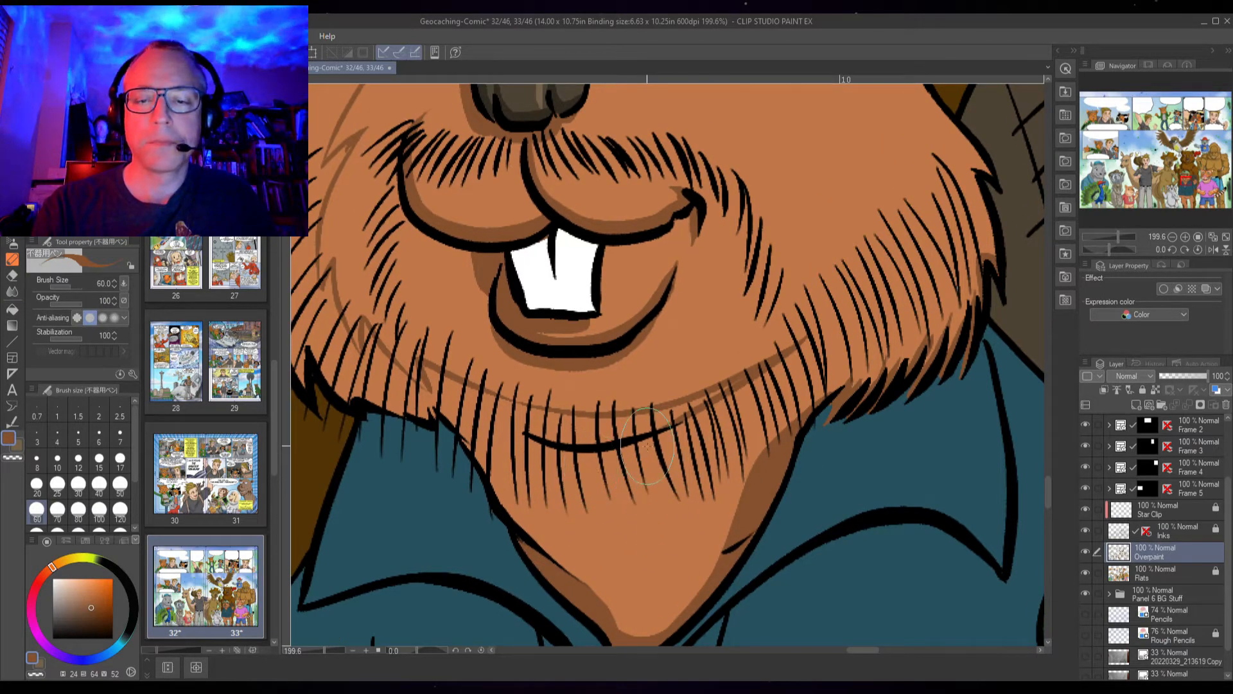
pyautogui.moveTo(706, 525)
pyautogui.mouseDown()
pyautogui.moveTo(713, 546)
pyautogui.moveTo(757, 523)
pyautogui.moveTo(749, 545)
pyautogui.mouseUp()
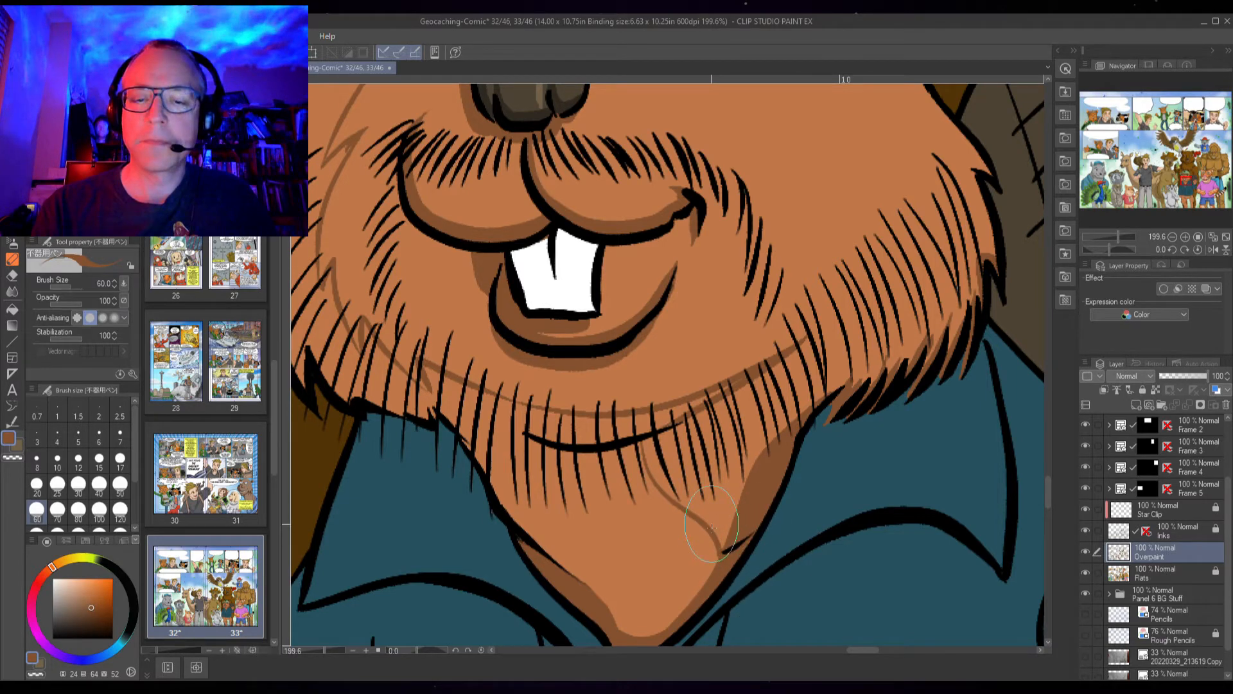
pyautogui.press('g')
pyautogui.click(668, 567)
pyautogui.moveTo(533, 424)
pyautogui.mouseDown()
pyautogui.moveTo(620, 427)
pyautogui.moveTo(681, 411)
pyautogui.mouseUp()
pyautogui.moveTo(738, 384); pyautogui.dragTo(680, 404)
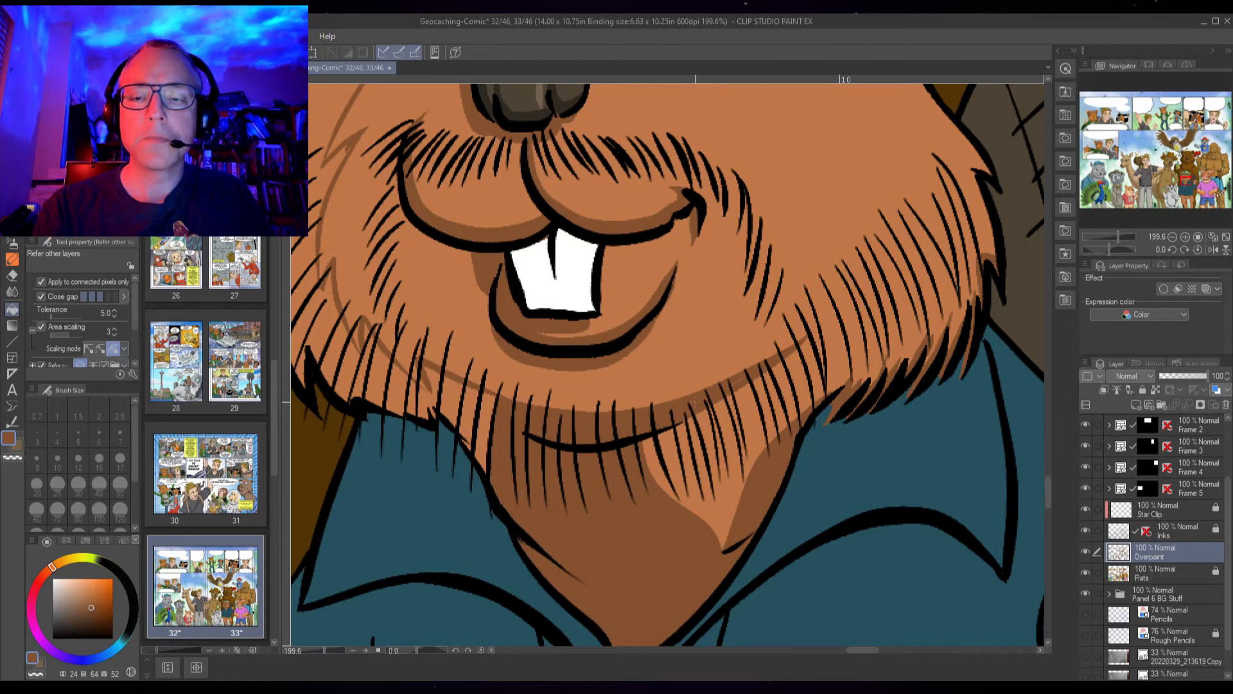
pyautogui.moveTo(532, 457); pyautogui.dragTo(709, 572)
pyautogui.moveTo(491, 219)
pyautogui.mouseDown()
pyautogui.moveTo(473, 284)
pyautogui.moveTo(485, 430)
pyautogui.moveTo(526, 485)
pyautogui.moveTo(562, 501)
pyautogui.moveTo(468, 482)
pyautogui.moveTo(447, 347)
pyautogui.mouseUp()
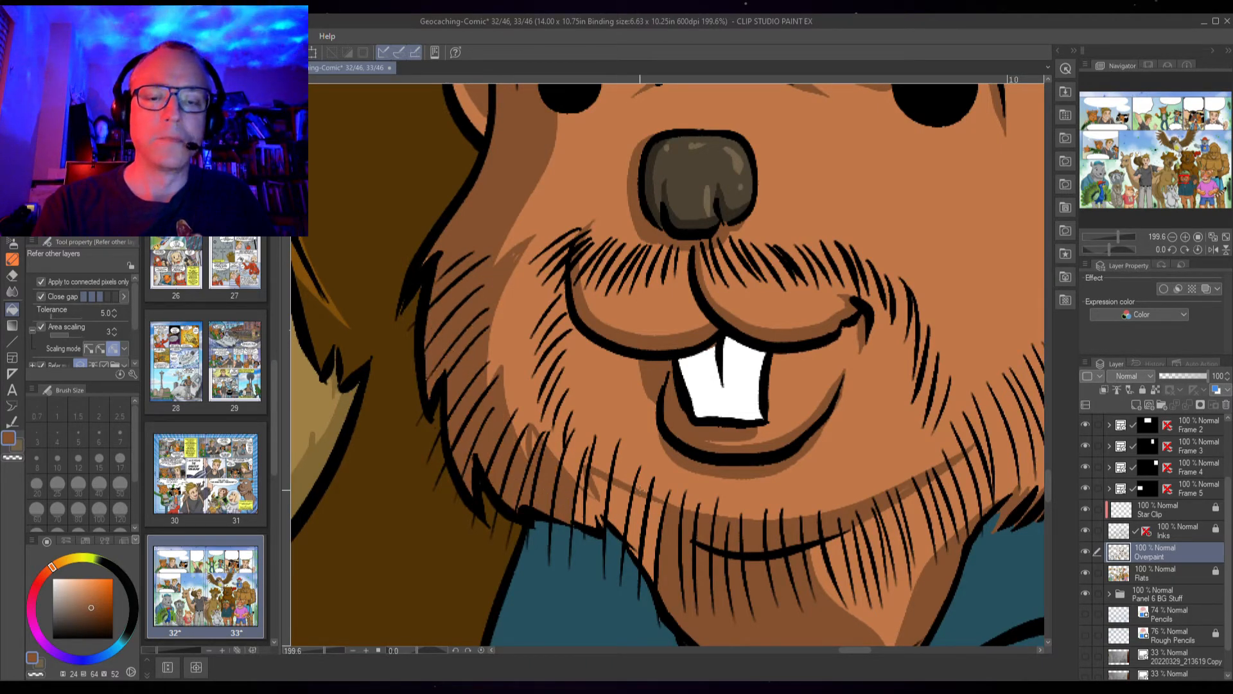
pyautogui.moveTo(576, 507)
pyautogui.mouseDown()
pyautogui.moveTo(617, 507)
pyautogui.moveTo(604, 488)
pyautogui.moveTo(663, 530)
pyautogui.mouseUp()
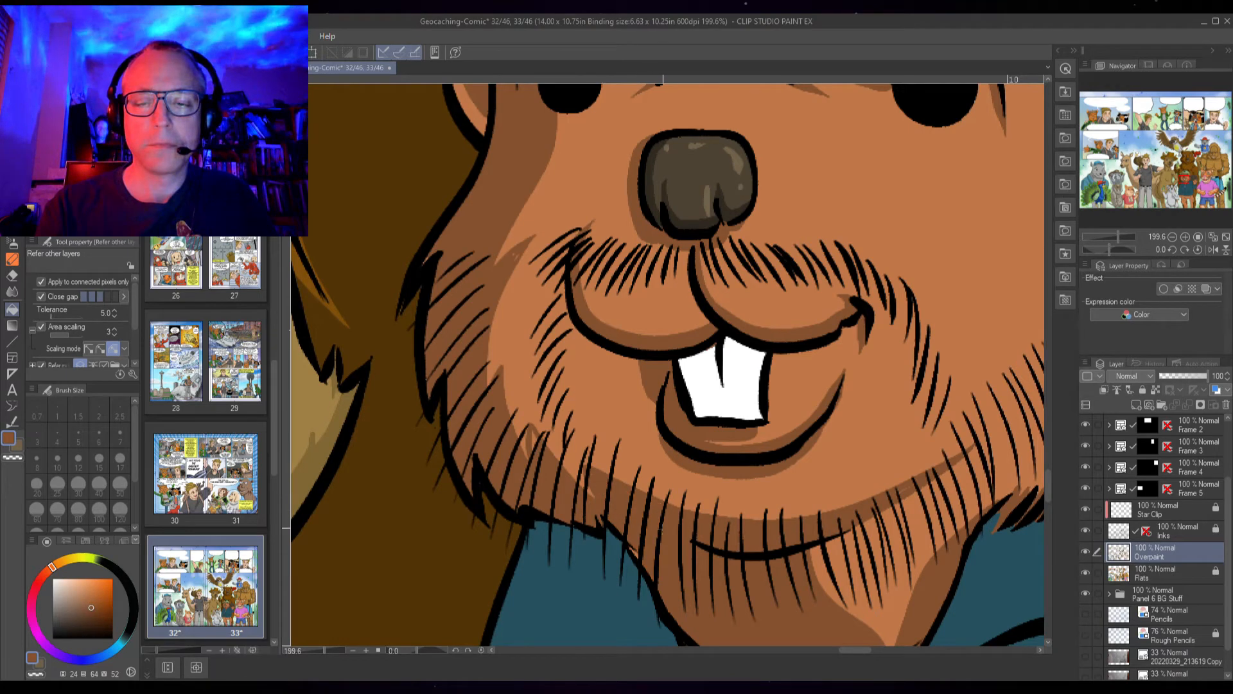
pyautogui.press('p')
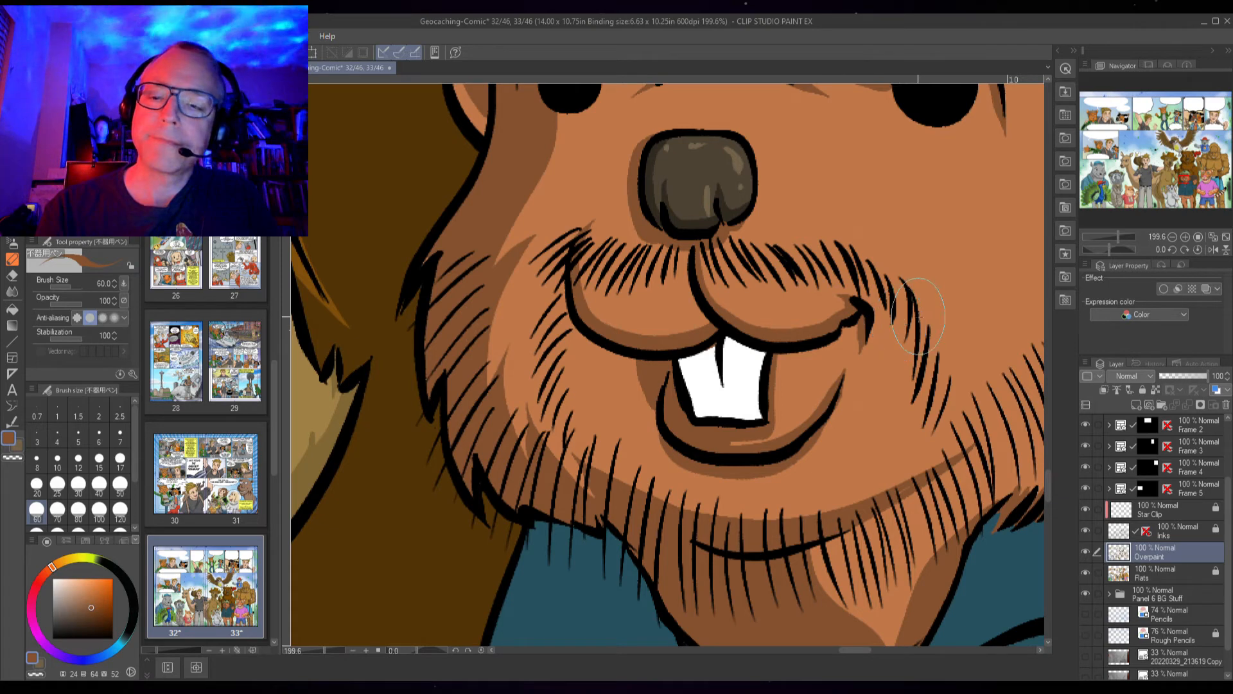
# Brush shadow strokes into the fur along the beaver's right cheek and jawline
pyautogui.moveTo(961, 403)
pyautogui.mouseDown()
pyautogui.moveTo(704, 468)
pyautogui.moveTo(774, 431)
pyautogui.mouseUp()
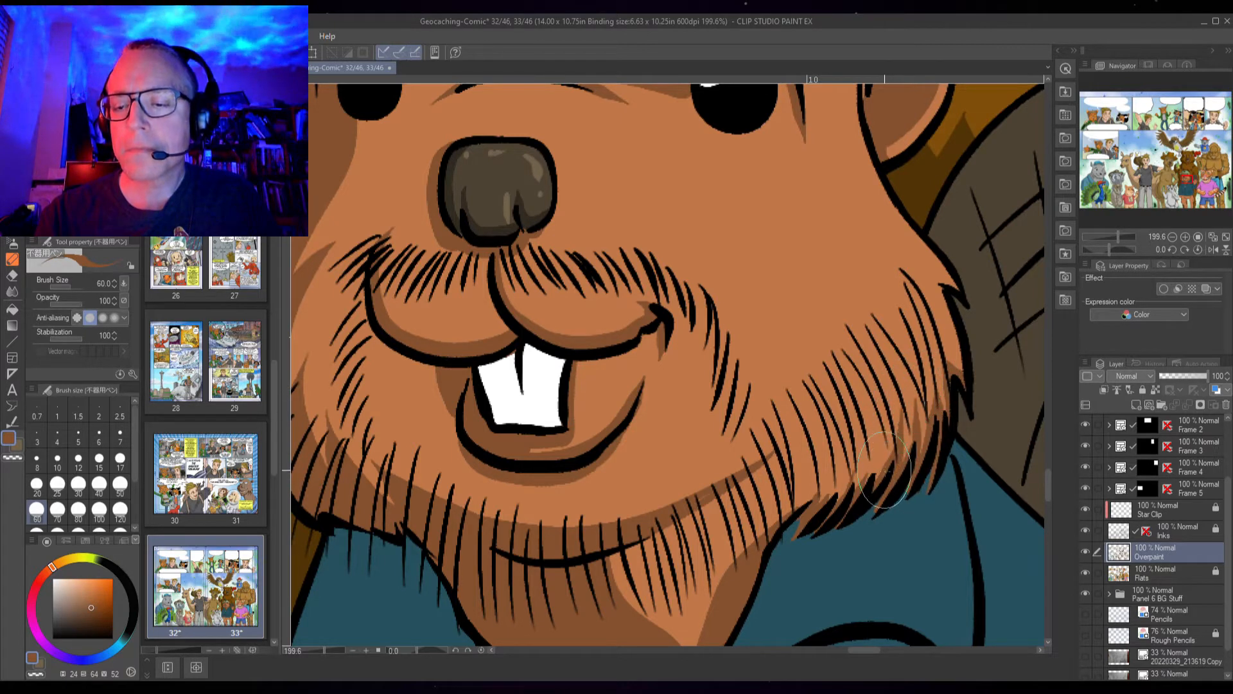
pyautogui.moveTo(870, 485)
pyautogui.mouseDown()
pyautogui.moveTo(869, 456)
pyautogui.moveTo(861, 488)
pyautogui.moveTo(866, 440)
pyautogui.moveTo(847, 507)
pyautogui.moveTo(843, 496)
pyautogui.moveTo(830, 506)
pyautogui.moveTo(845, 459)
pyautogui.moveTo(824, 506)
pyautogui.moveTo(830, 483)
pyautogui.moveTo(814, 504)
pyautogui.moveTo(816, 449)
pyautogui.mouseUp()
pyautogui.moveTo(787, 540)
pyautogui.mouseDown()
pyautogui.moveTo(812, 430)
pyautogui.moveTo(817, 482)
pyautogui.mouseUp()
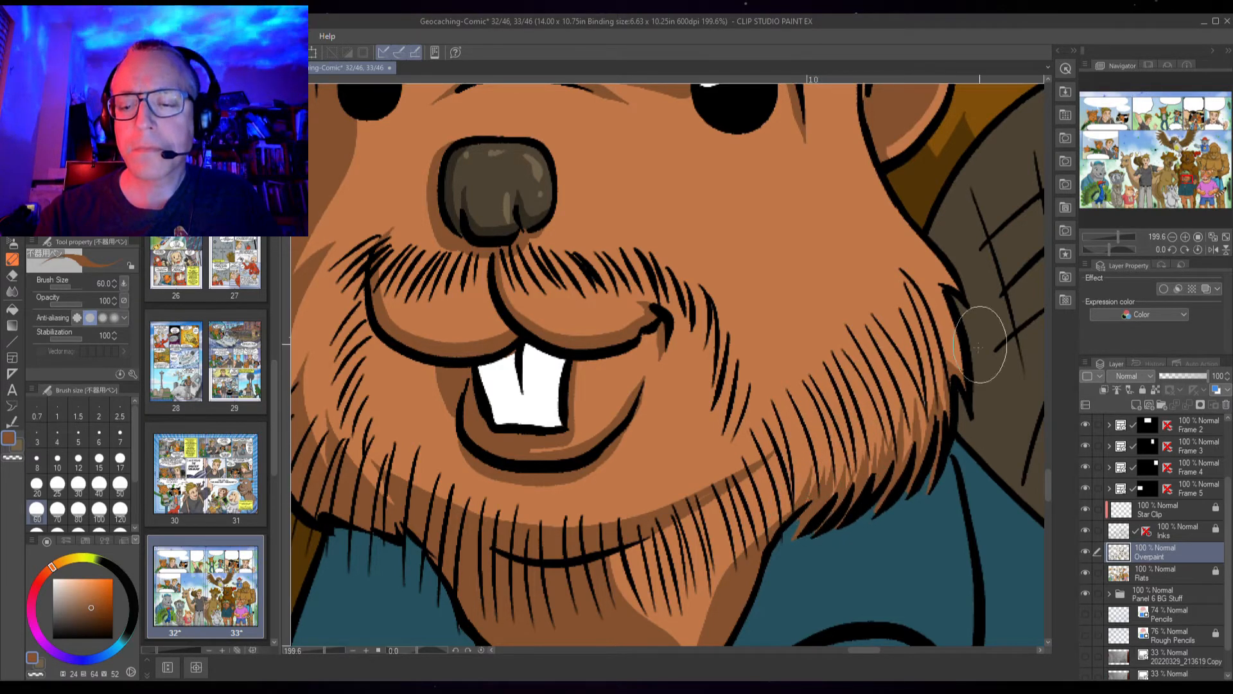
pyautogui.moveTo(776, 533)
pyautogui.mouseDown()
pyautogui.moveTo(804, 440)
pyautogui.moveTo(790, 514)
pyautogui.moveTo(687, 514)
pyautogui.moveTo(758, 459)
pyautogui.mouseUp()
pyautogui.press('space')
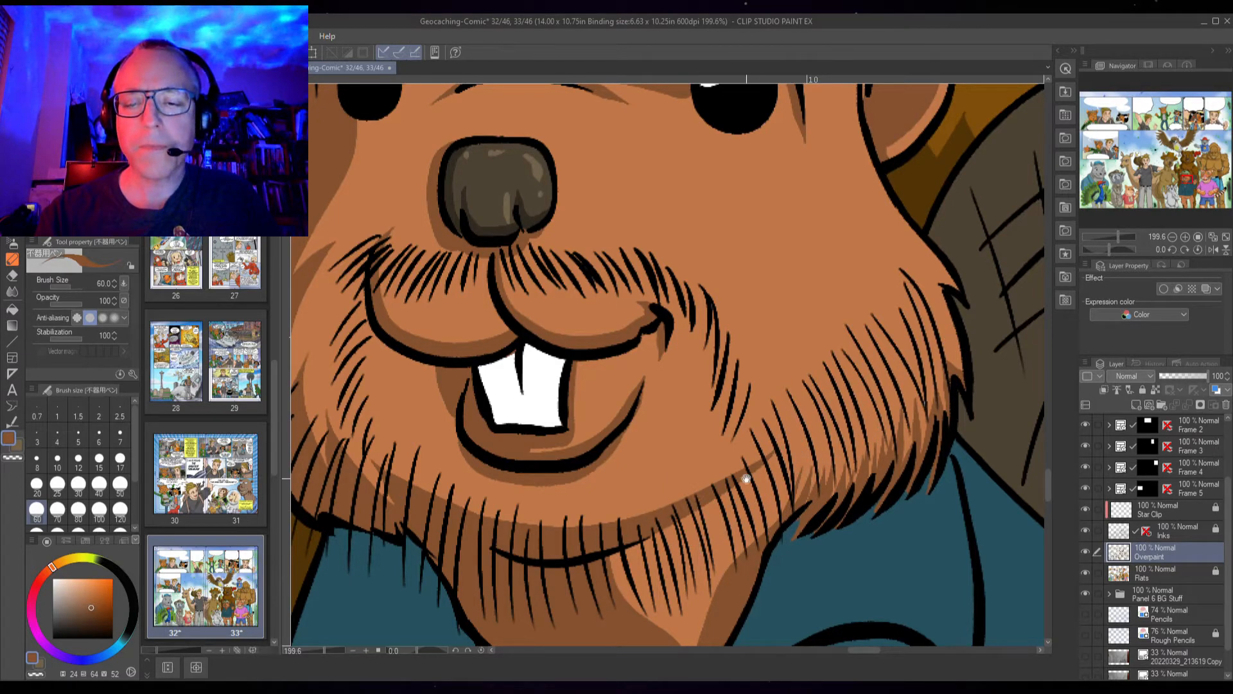
pyautogui.moveTo(608, 551); pyautogui.dragTo(604, 464)
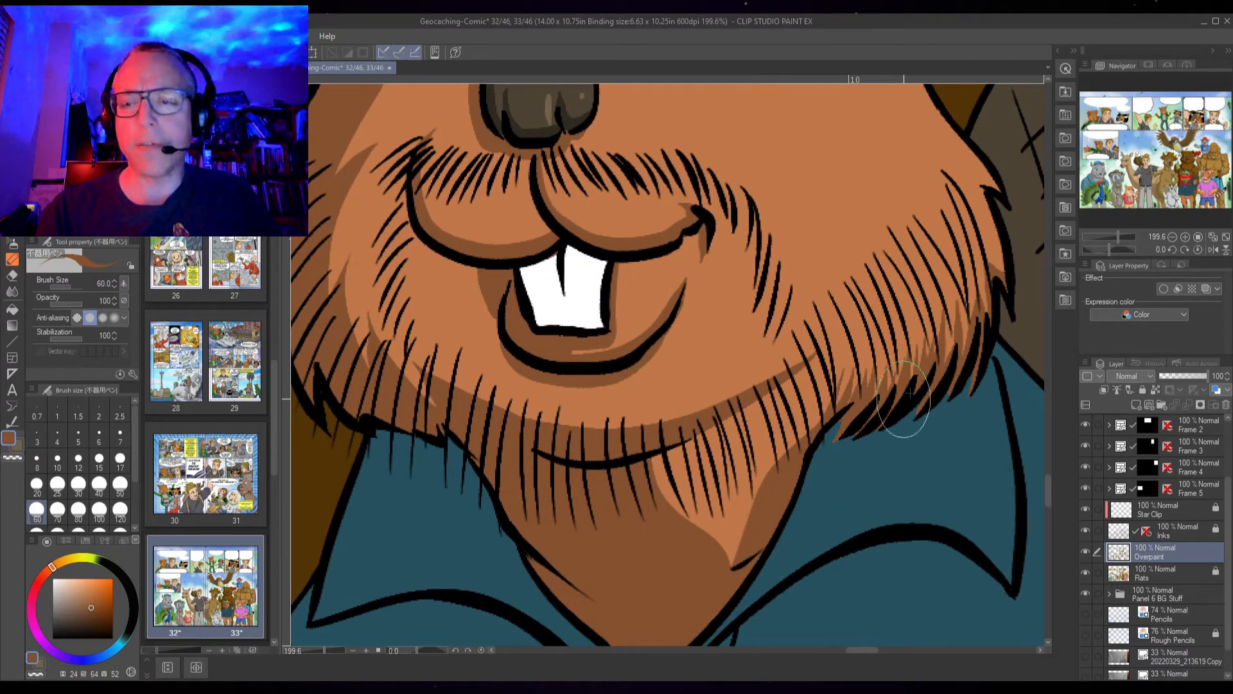
pyautogui.moveTo(982, 302); pyautogui.dragTo(802, 430)
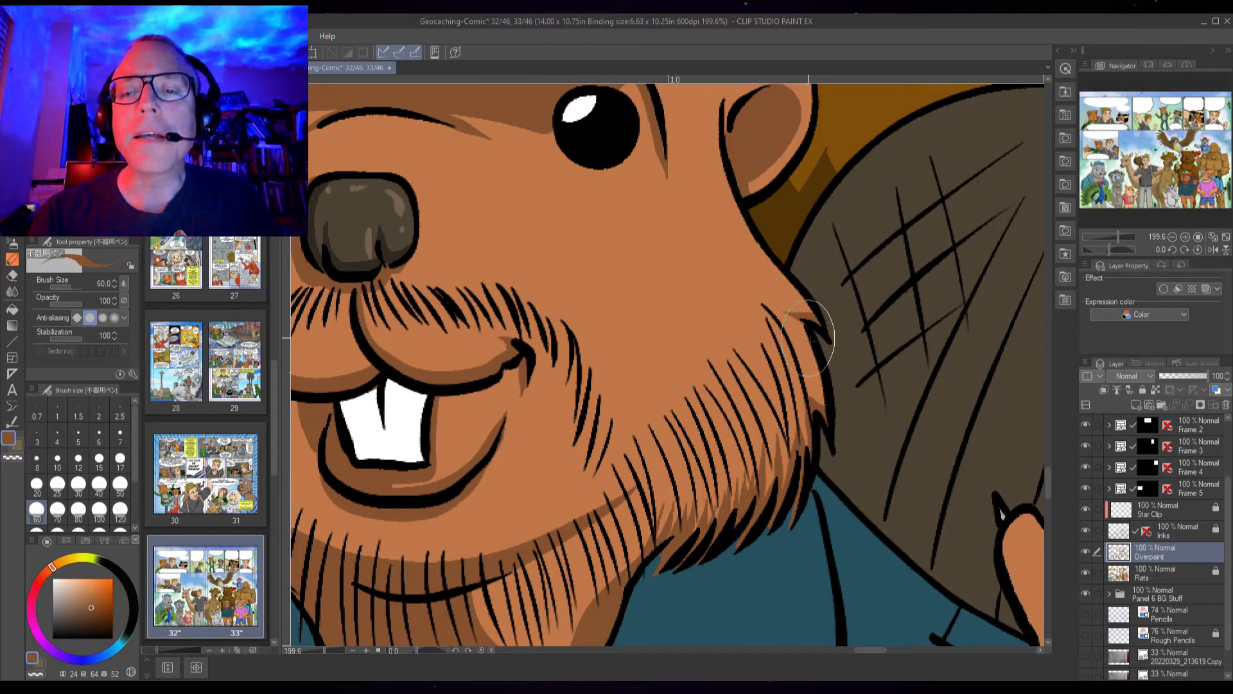
pyautogui.moveTo(671, 426); pyautogui.dragTo(760, 464)
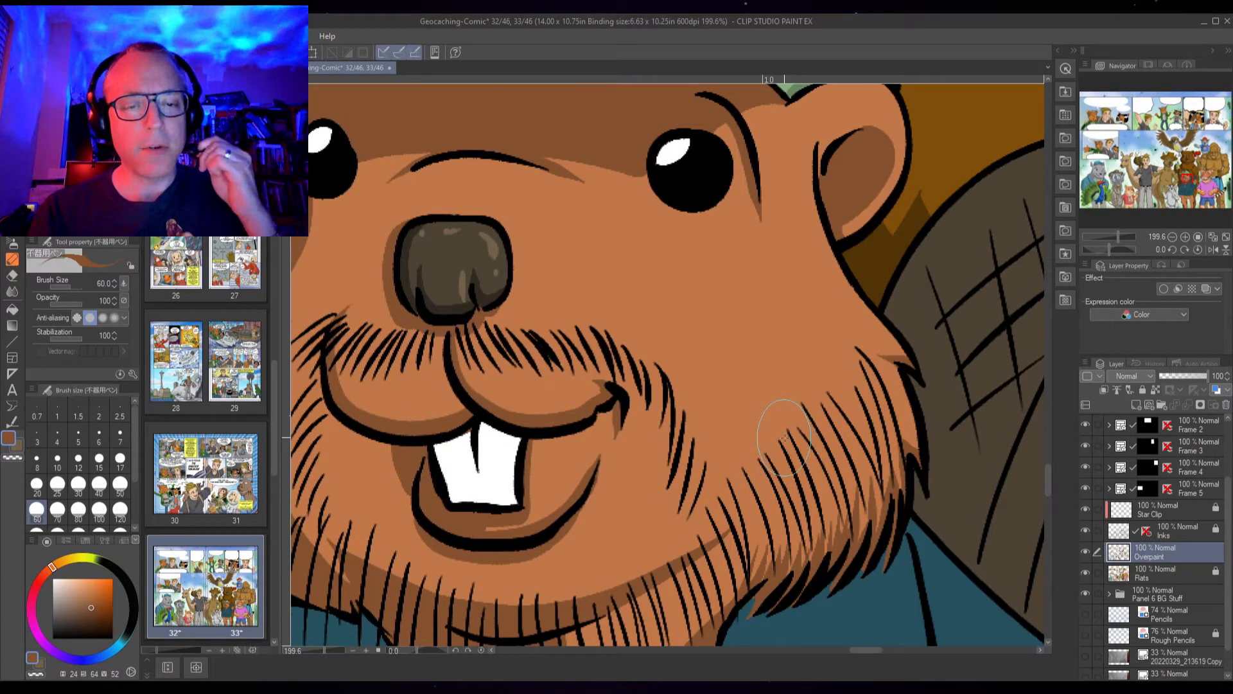
pyautogui.moveTo(725, 553)
pyautogui.mouseDown()
pyautogui.moveTo(773, 480)
pyautogui.moveTo(817, 368)
pyautogui.mouseUp()
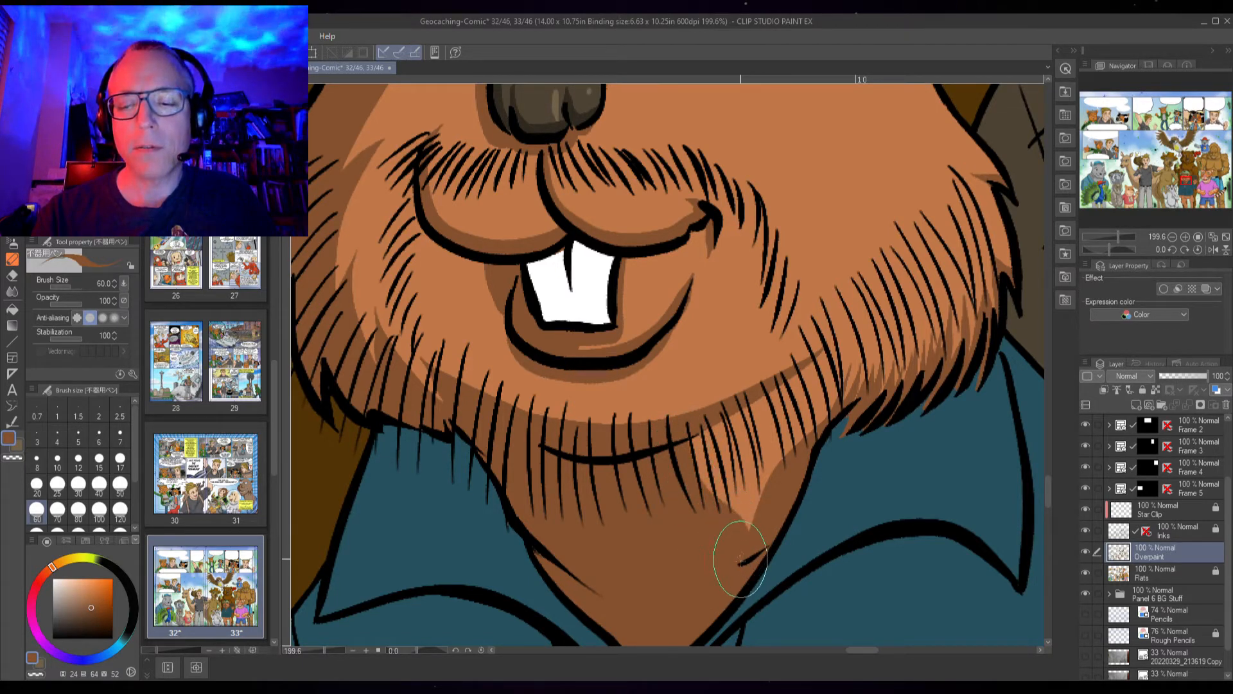
pyautogui.moveTo(672, 404); pyautogui.dragTo(659, 608)
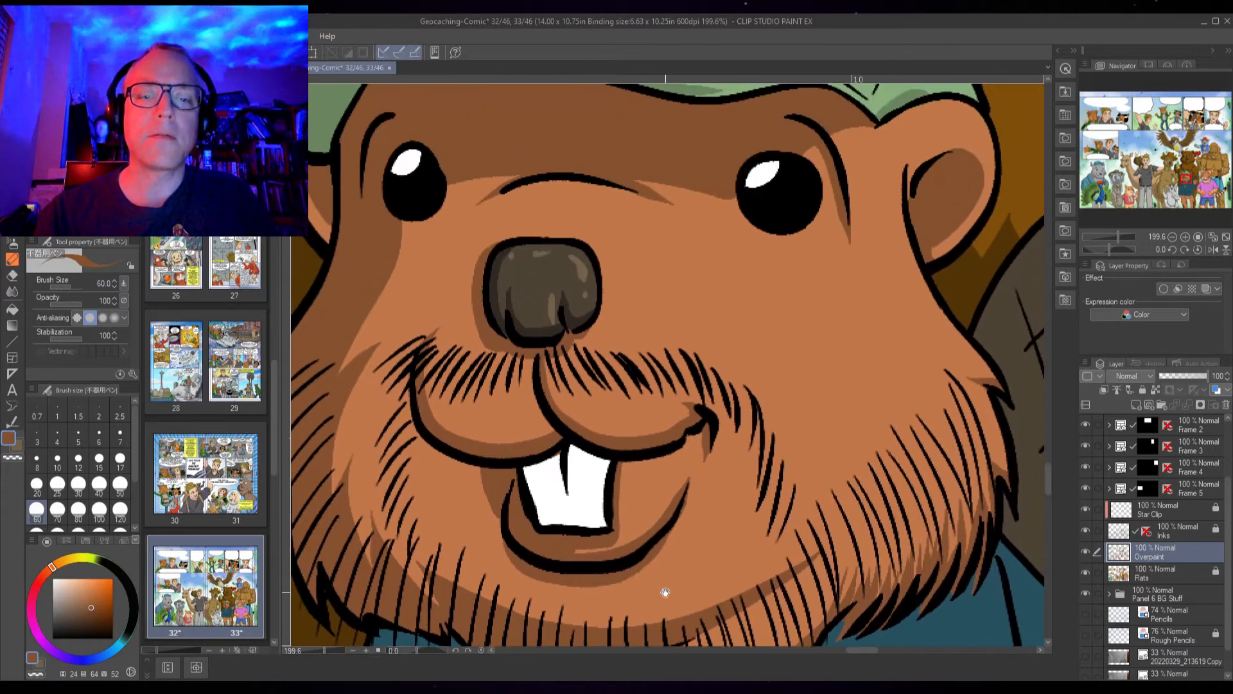
pyautogui.moveTo(707, 479); pyautogui.dragTo(688, 543)
# Shade the beaver's shorts beneath the shirt hem by outlining a darker brown area and filling it
pyautogui.scroll(-2, 847, 469)
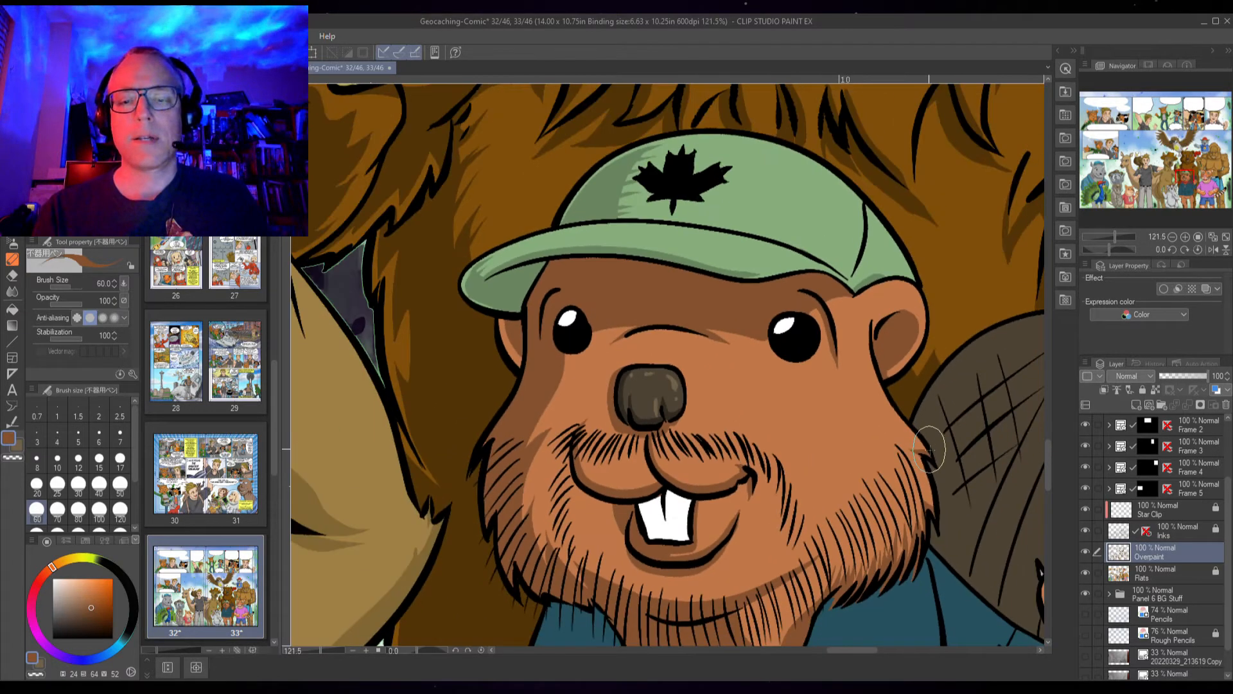
pyautogui.scroll(-1, 925, 444)
pyautogui.scroll(3, 925, 450)
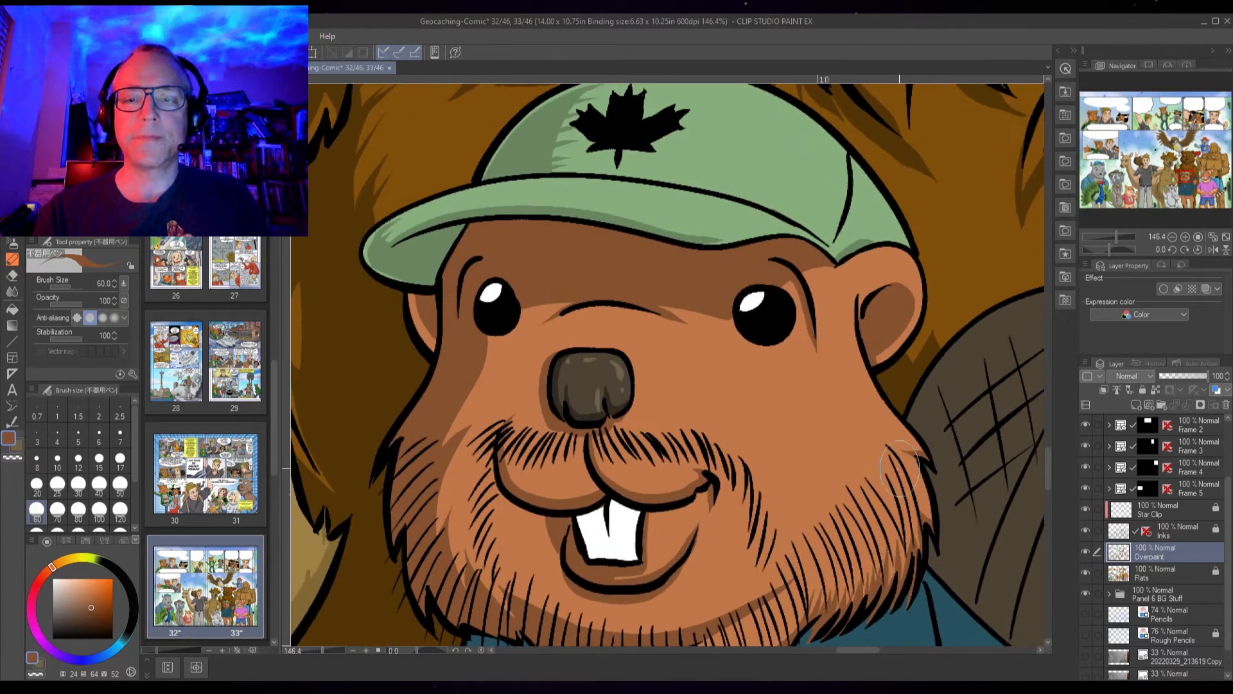
pyautogui.moveTo(803, 539)
pyautogui.mouseDown()
pyautogui.moveTo(800, 302)
pyautogui.moveTo(819, 193)
pyautogui.mouseUp()
pyautogui.moveTo(693, 520)
pyautogui.mouseDown()
pyautogui.moveTo(727, 405)
pyautogui.moveTo(821, 206)
pyautogui.mouseUp()
pyautogui.moveTo(653, 493); pyautogui.dragTo(719, 193)
pyautogui.moveTo(699, 409); pyautogui.dragTo(615, 453)
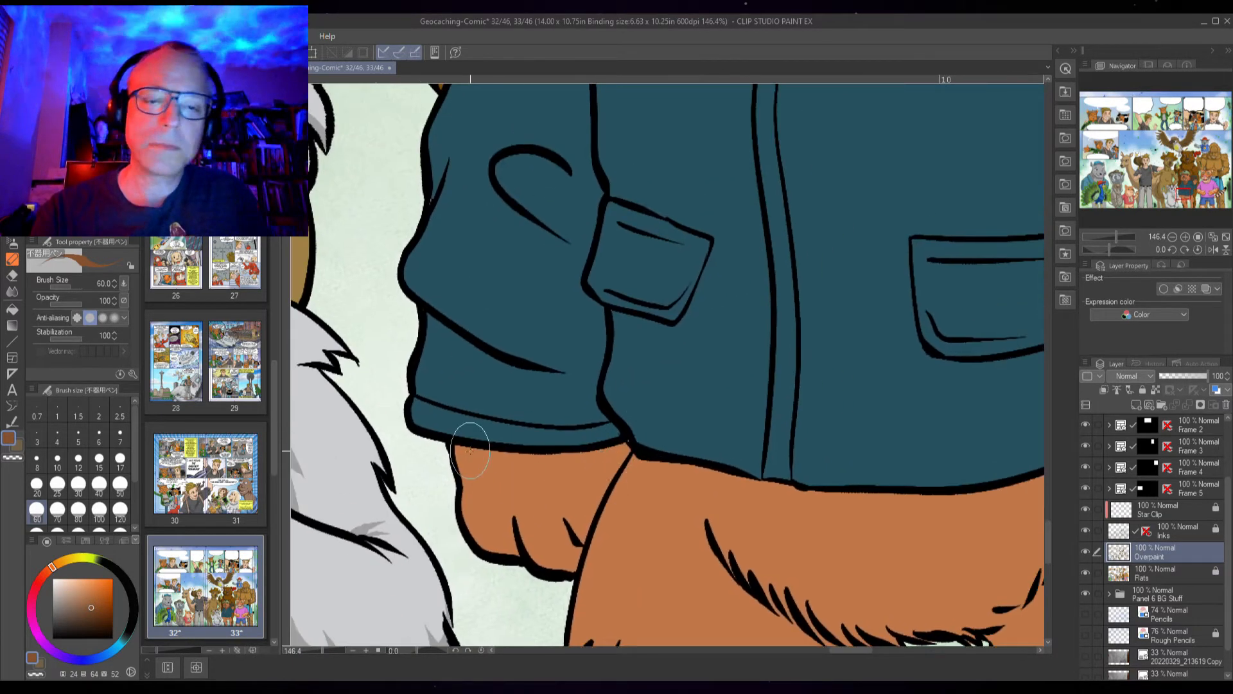
pyautogui.moveTo(465, 445)
pyautogui.mouseDown()
pyautogui.moveTo(492, 542)
pyautogui.moveTo(534, 532)
pyautogui.moveTo(536, 557)
pyautogui.moveTo(528, 547)
pyautogui.moveTo(585, 542)
pyautogui.mouseUp()
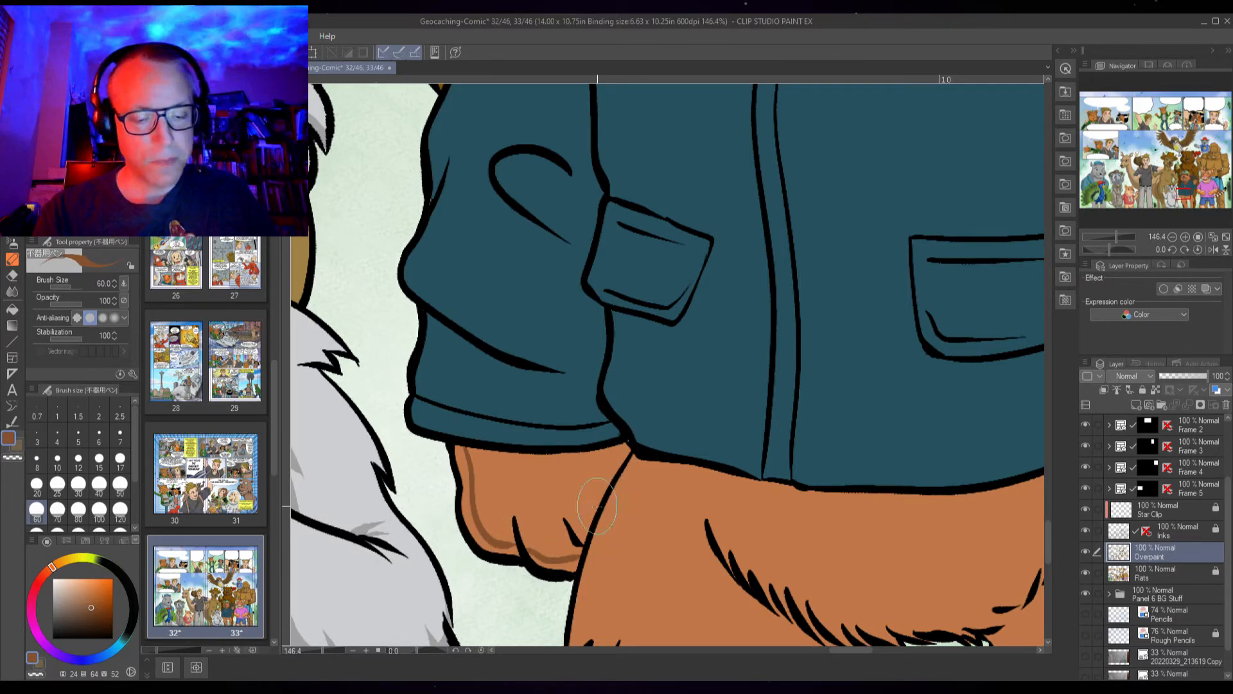
pyautogui.press('g')
pyautogui.click(581, 493)
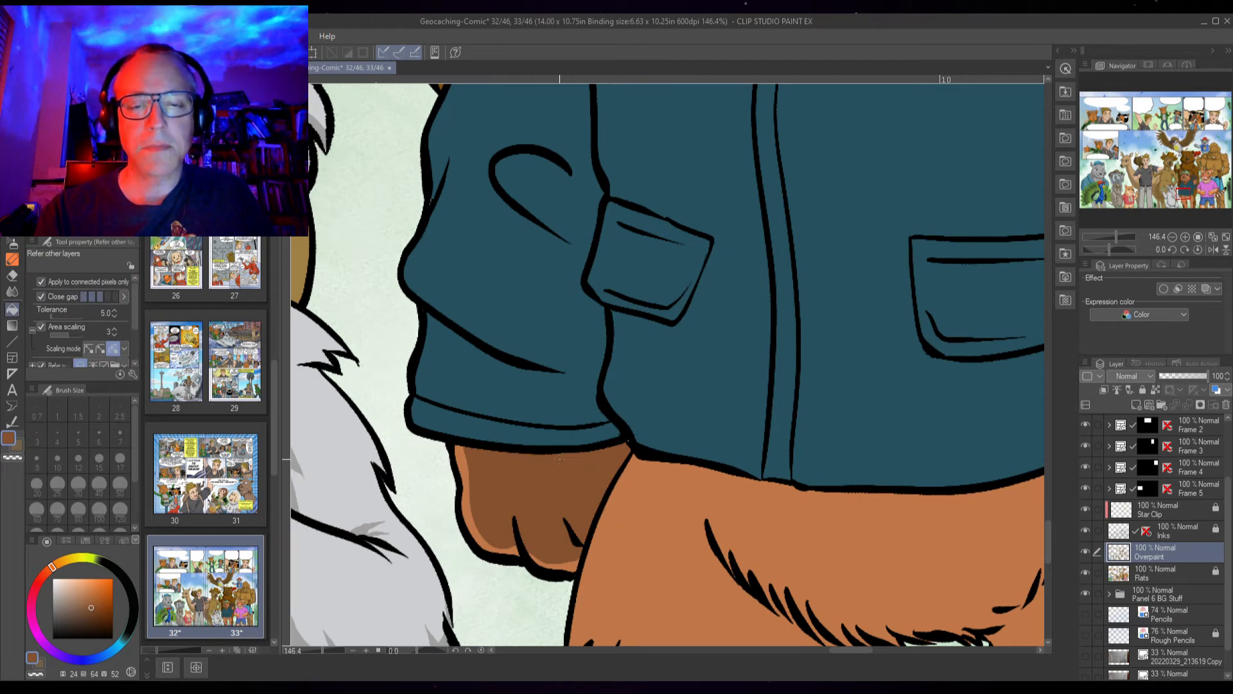
pyautogui.press('p')
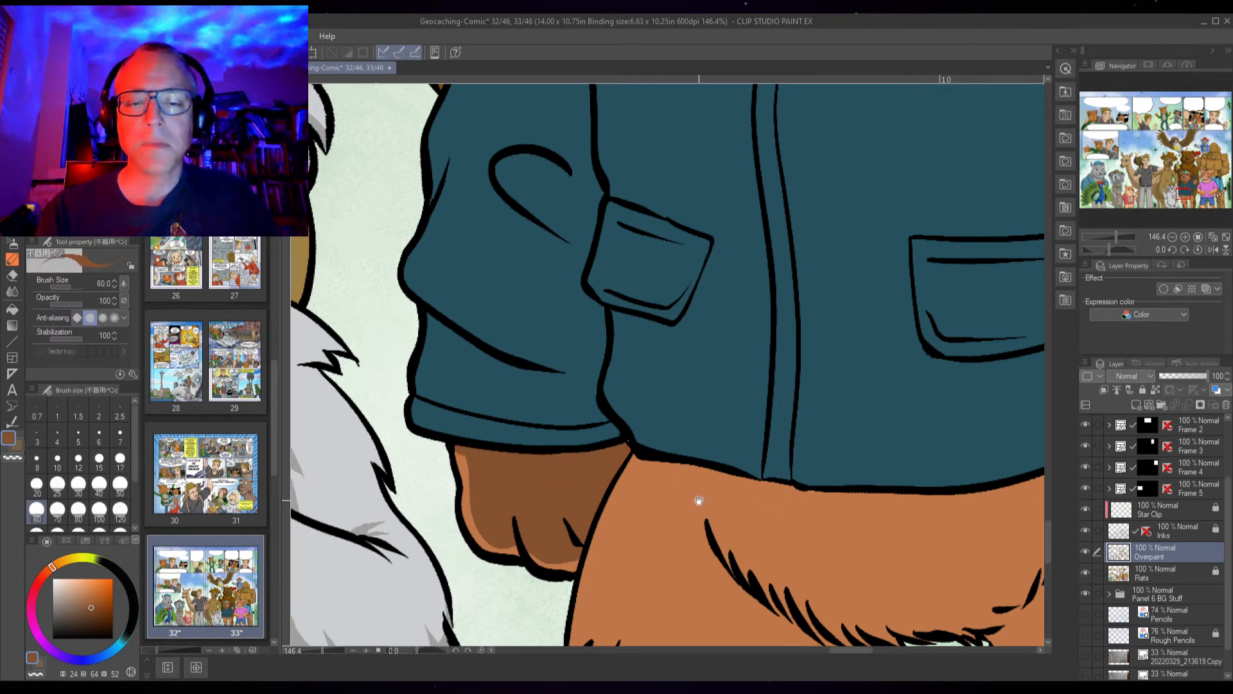
# Extend the shadow beneath the shirt hem across the rest of the beaver's shorts by outlining it and filling it
pyautogui.moveTo(699, 501); pyautogui.dragTo(531, 476)
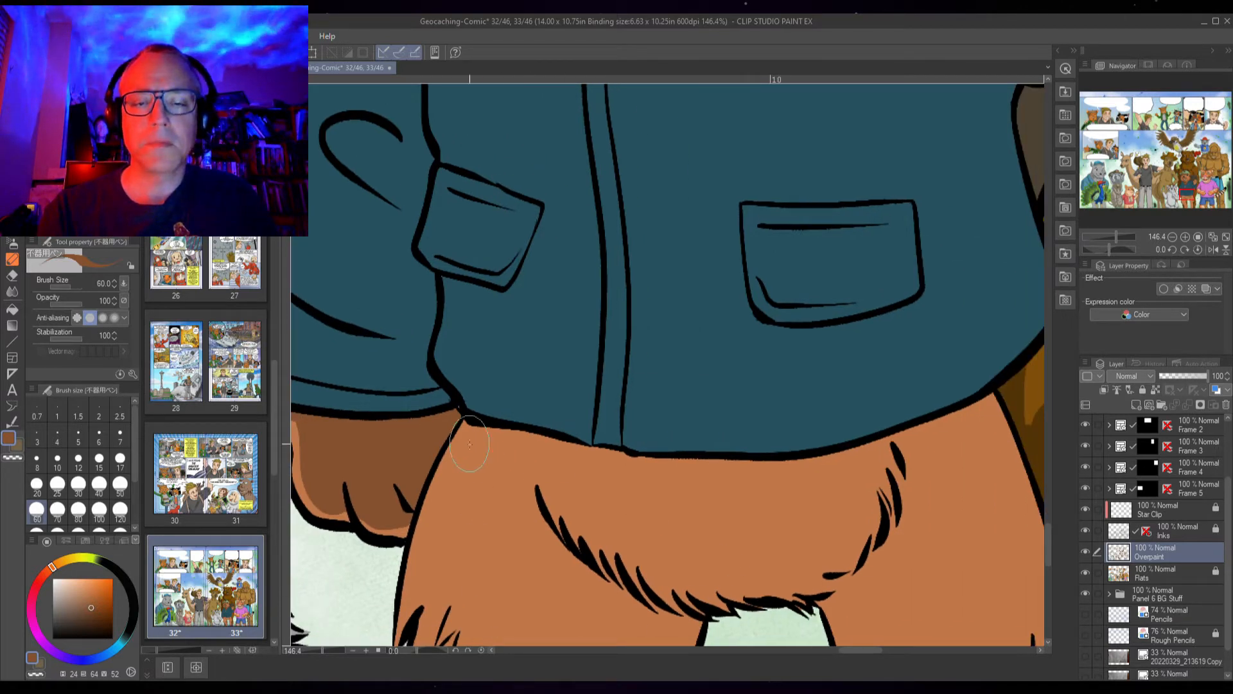
pyautogui.moveTo(466, 443)
pyautogui.mouseDown()
pyautogui.moveTo(654, 482)
pyautogui.moveTo(798, 487)
pyautogui.moveTo(979, 425)
pyautogui.moveTo(989, 403)
pyautogui.mouseUp()
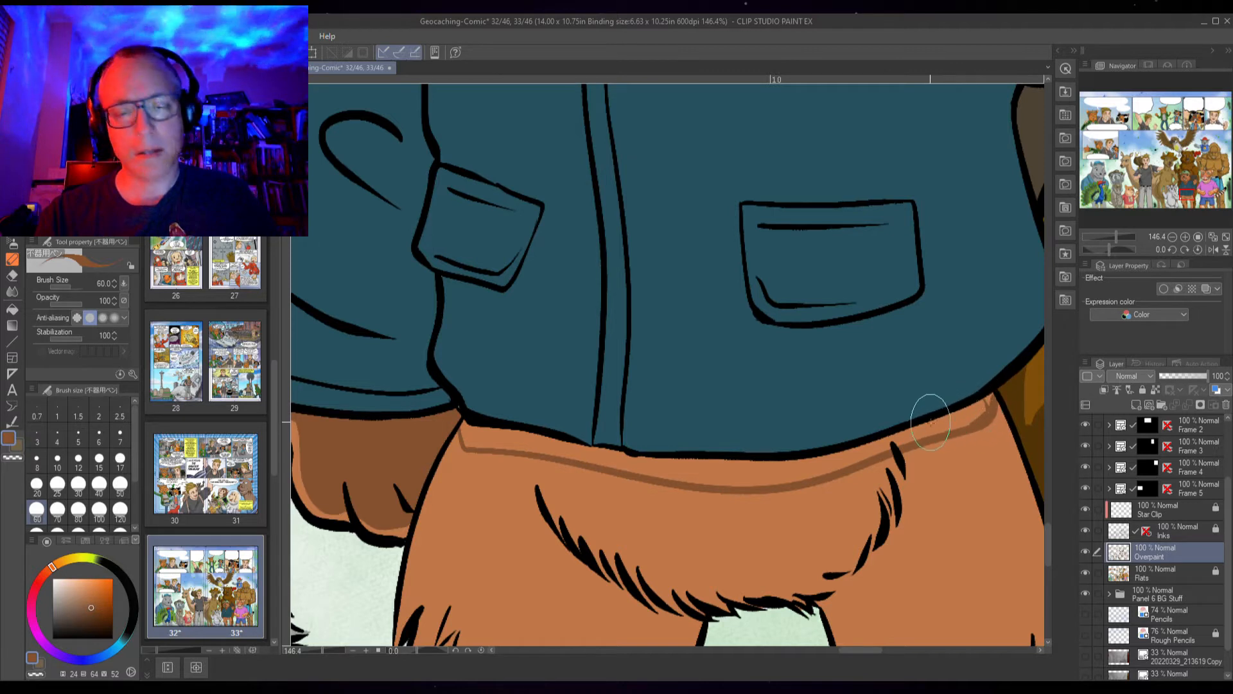
pyautogui.press('g')
pyautogui.click(855, 454)
pyautogui.click(921, 434)
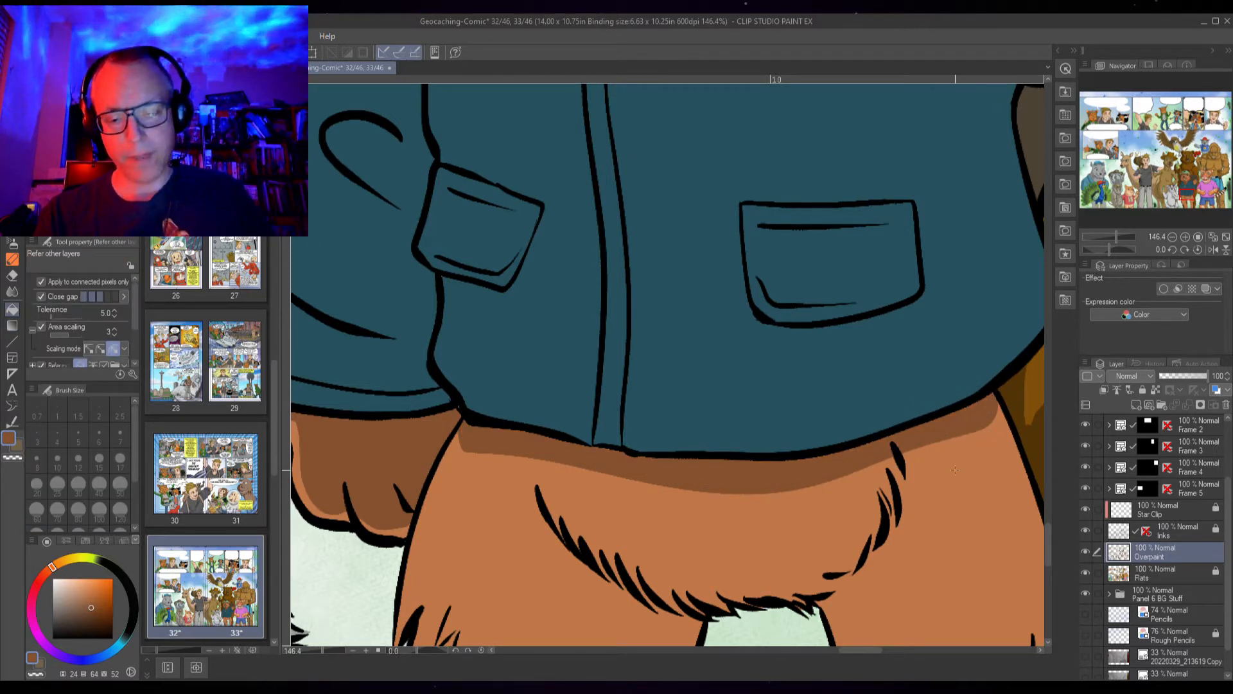
# Brush jagged fur strokes into the fur below the shorts and fill the shadow area between them with darker brown
pyautogui.press('b')
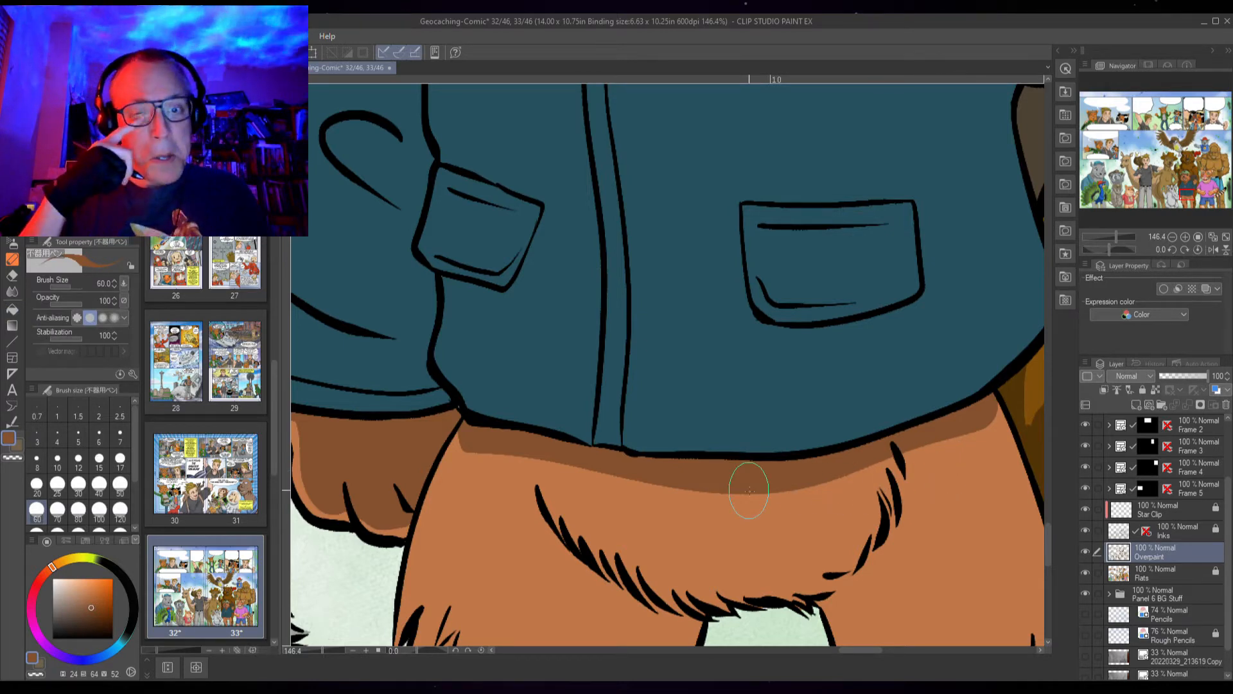
pyautogui.moveTo(765, 529); pyautogui.dragTo(608, 401)
pyautogui.moveTo(383, 348); pyautogui.dragTo(408, 398)
pyautogui.moveTo(387, 339)
pyautogui.mouseDown()
pyautogui.moveTo(393, 372)
pyautogui.moveTo(411, 359)
pyautogui.moveTo(463, 418)
pyautogui.moveTo(469, 391)
pyautogui.moveTo(539, 437)
pyautogui.moveTo(693, 396)
pyautogui.moveTo(700, 440)
pyautogui.moveTo(722, 355)
pyautogui.moveTo(734, 387)
pyautogui.moveTo(732, 324)
pyautogui.moveTo(743, 427)
pyautogui.moveTo(734, 381)
pyautogui.moveTo(713, 427)
pyautogui.moveTo(736, 384)
pyautogui.moveTo(712, 427)
pyautogui.moveTo(709, 411)
pyautogui.moveTo(639, 485)
pyautogui.moveTo(519, 483)
pyautogui.moveTo(453, 432)
pyautogui.moveTo(464, 455)
pyautogui.mouseUp()
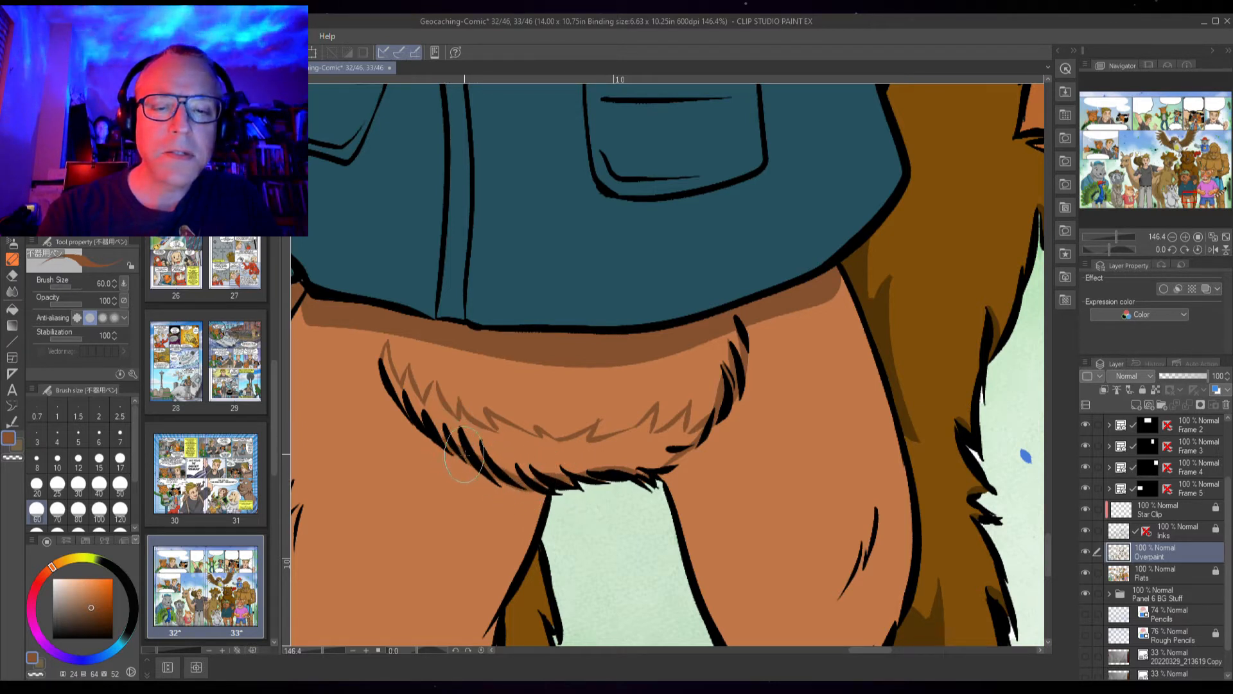
pyautogui.press('g')
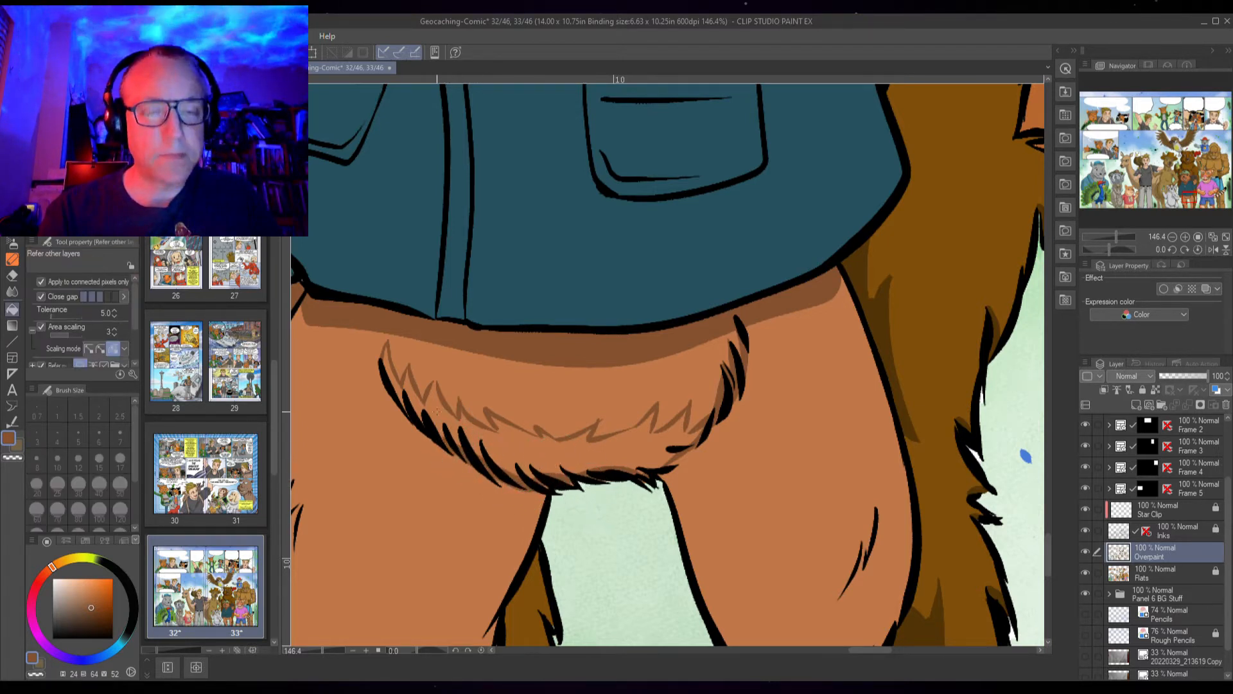
pyautogui.click(404, 392)
pyautogui.click(537, 453)
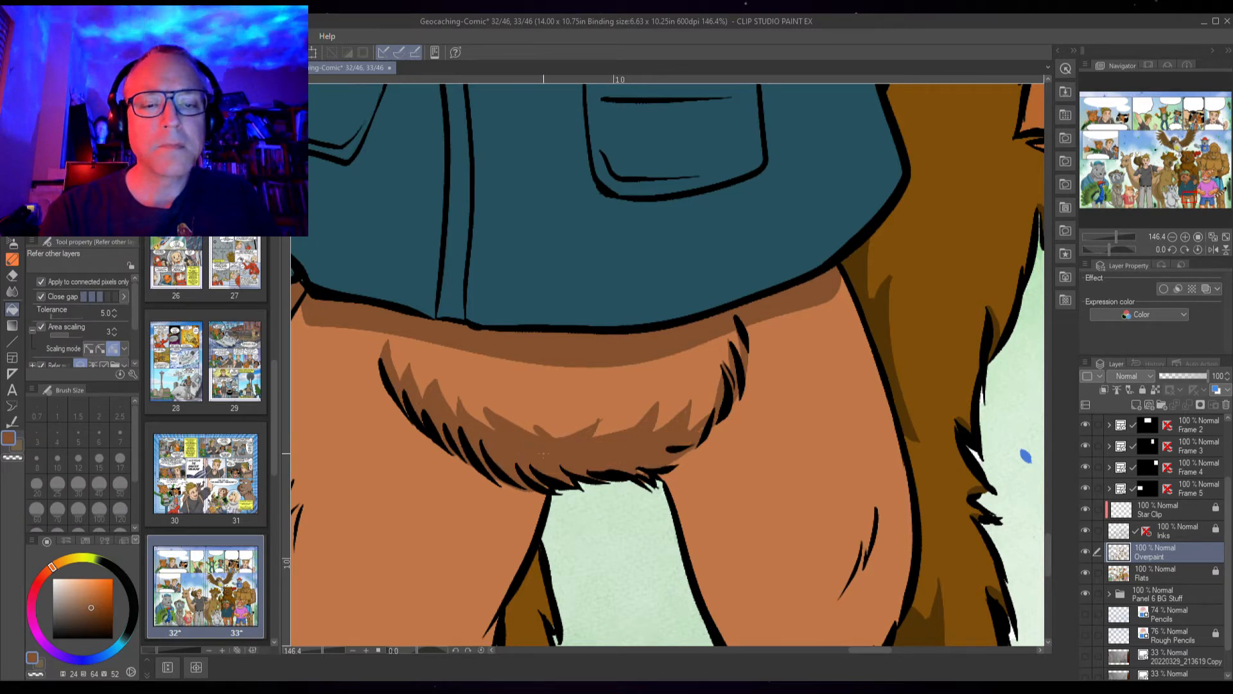
# Shade the inner side of the beaver's leg by outlining a darker brown area and filling it, then save the file
pyautogui.press('p')
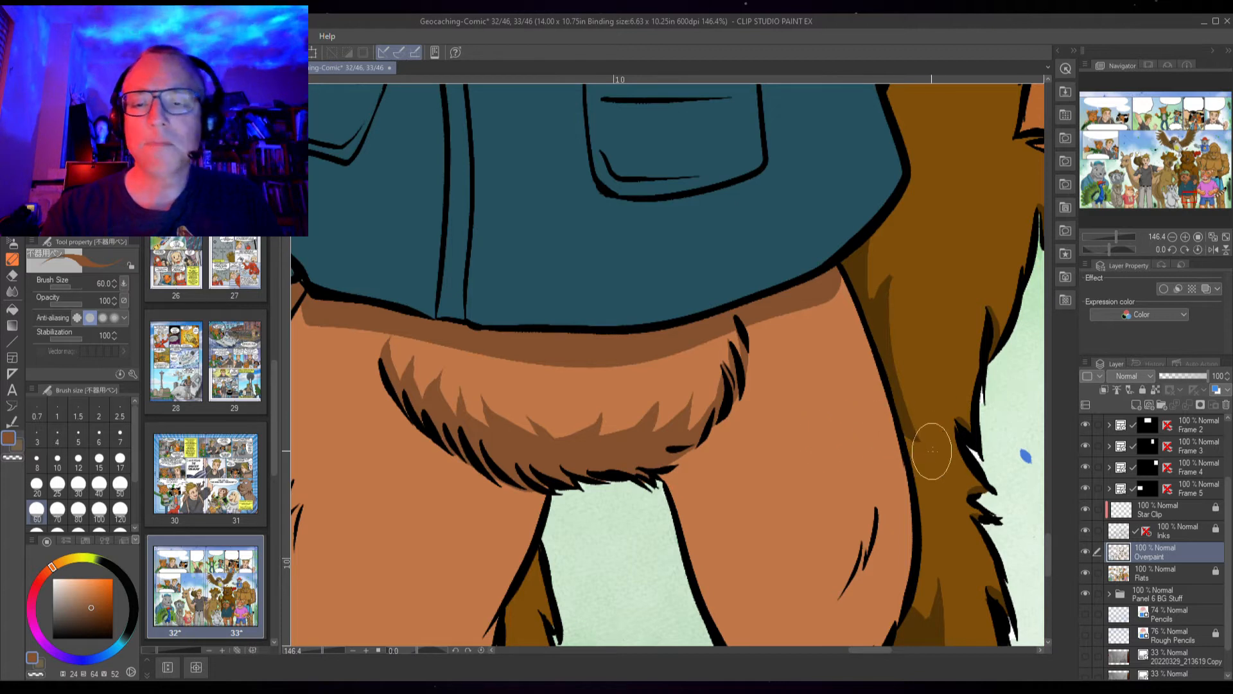
pyautogui.moveTo(831, 501); pyautogui.dragTo(692, 394)
pyautogui.moveTo(749, 473); pyautogui.dragTo(714, 407)
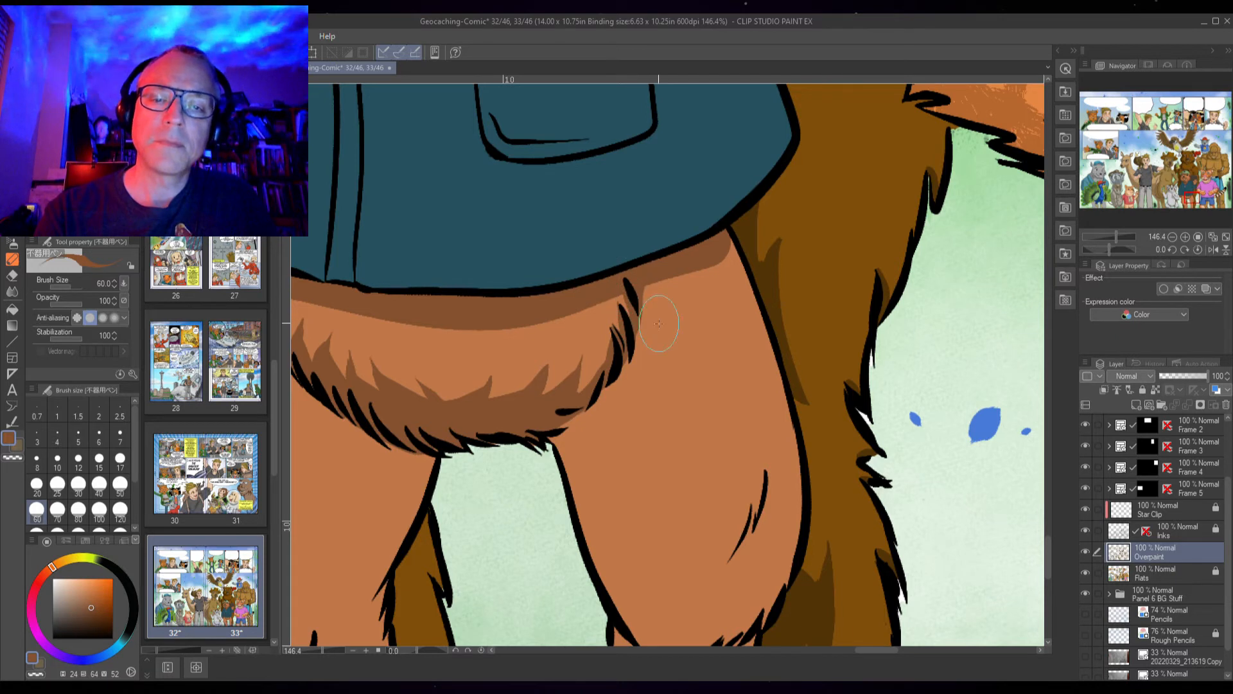
pyautogui.moveTo(759, 495); pyautogui.dragTo(740, 367)
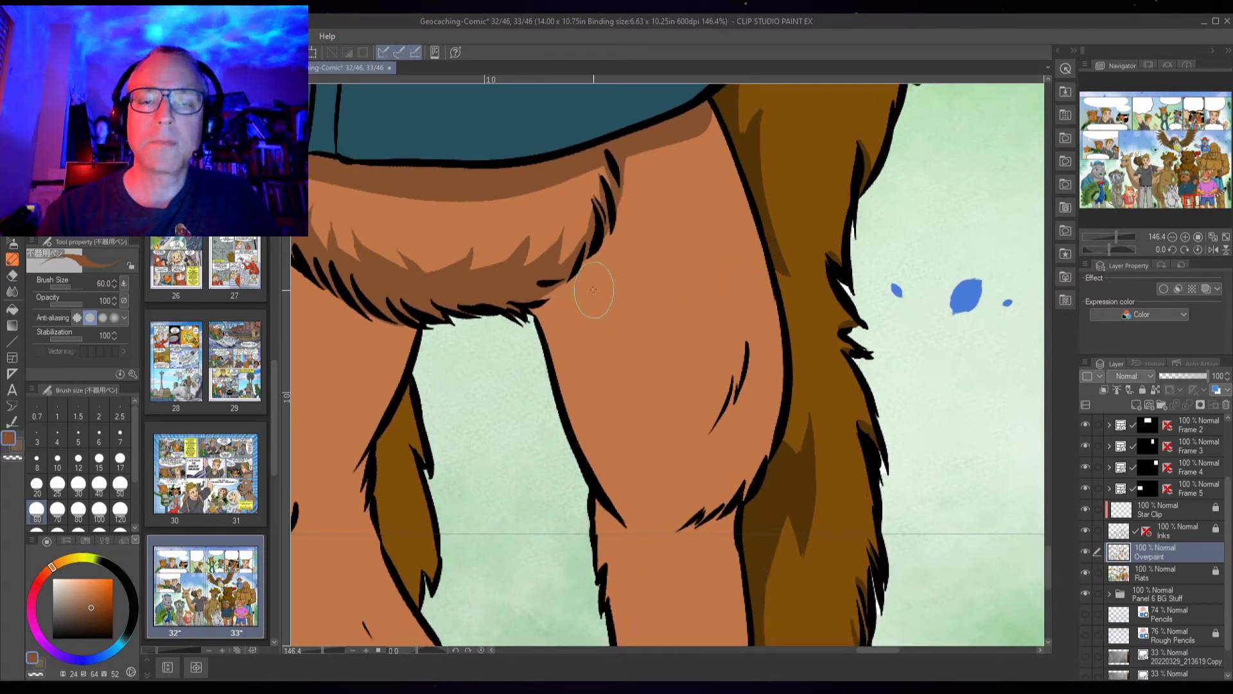
pyautogui.moveTo(580, 270)
pyautogui.mouseDown()
pyautogui.moveTo(628, 358)
pyautogui.moveTo(651, 462)
pyautogui.mouseUp()
pyautogui.moveTo(620, 417)
pyautogui.mouseDown()
pyautogui.moveTo(656, 524)
pyautogui.moveTo(704, 475)
pyautogui.moveTo(692, 508)
pyautogui.moveTo(700, 480)
pyautogui.moveTo(690, 507)
pyautogui.moveTo(751, 470)
pyautogui.moveTo(775, 415)
pyautogui.moveTo(731, 520)
pyautogui.moveTo(749, 490)
pyautogui.moveTo(658, 538)
pyautogui.moveTo(632, 525)
pyautogui.moveTo(635, 542)
pyautogui.moveTo(655, 548)
pyautogui.moveTo(716, 483)
pyautogui.mouseUp()
pyautogui.press('g')
pyautogui.click(695, 508)
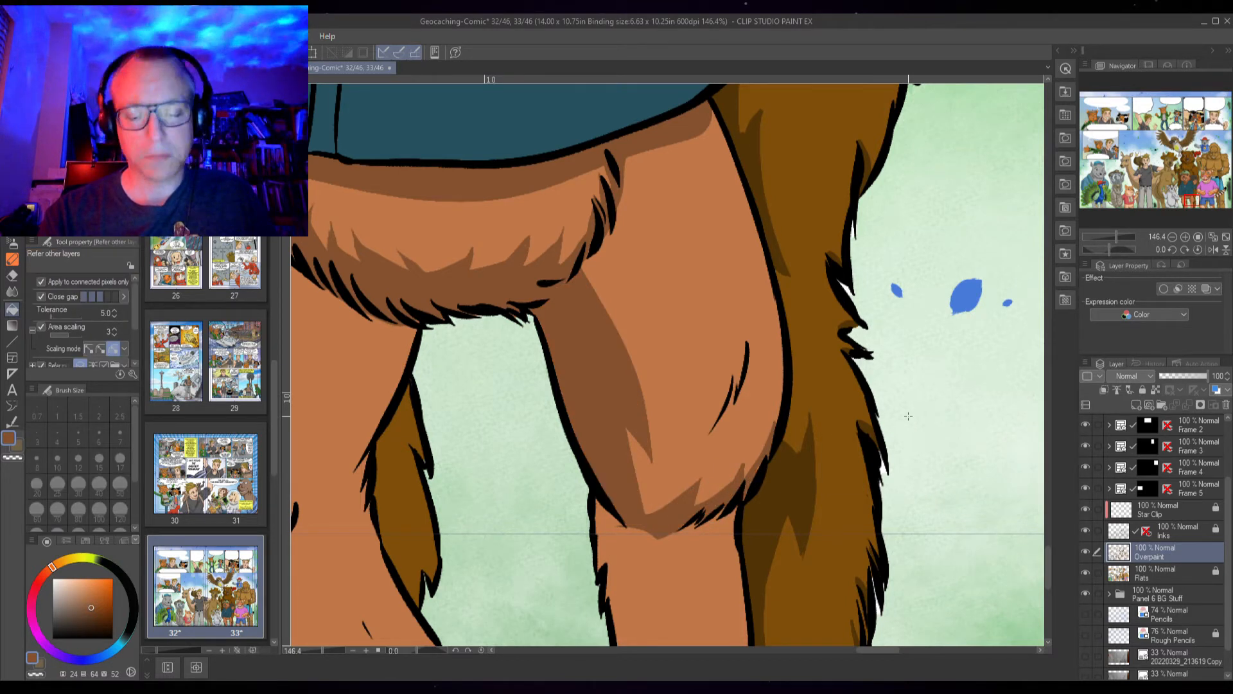
pyautogui.press('p')
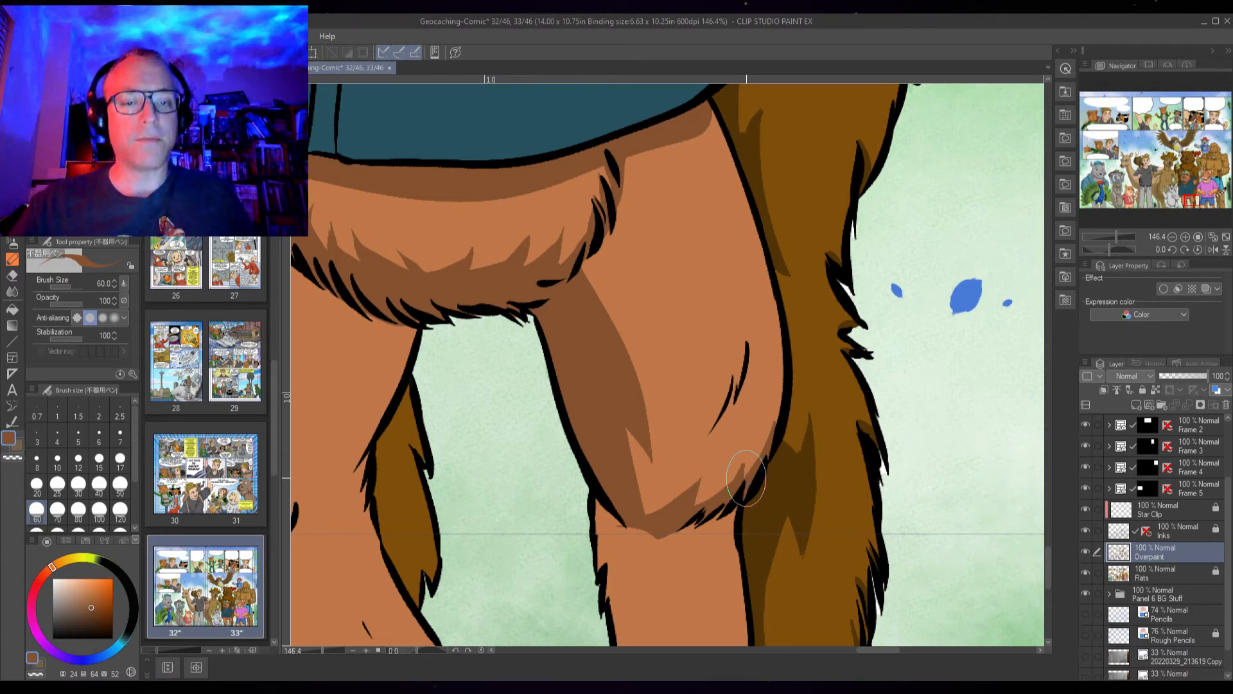
pyautogui.hotkey('ctrl', 's')
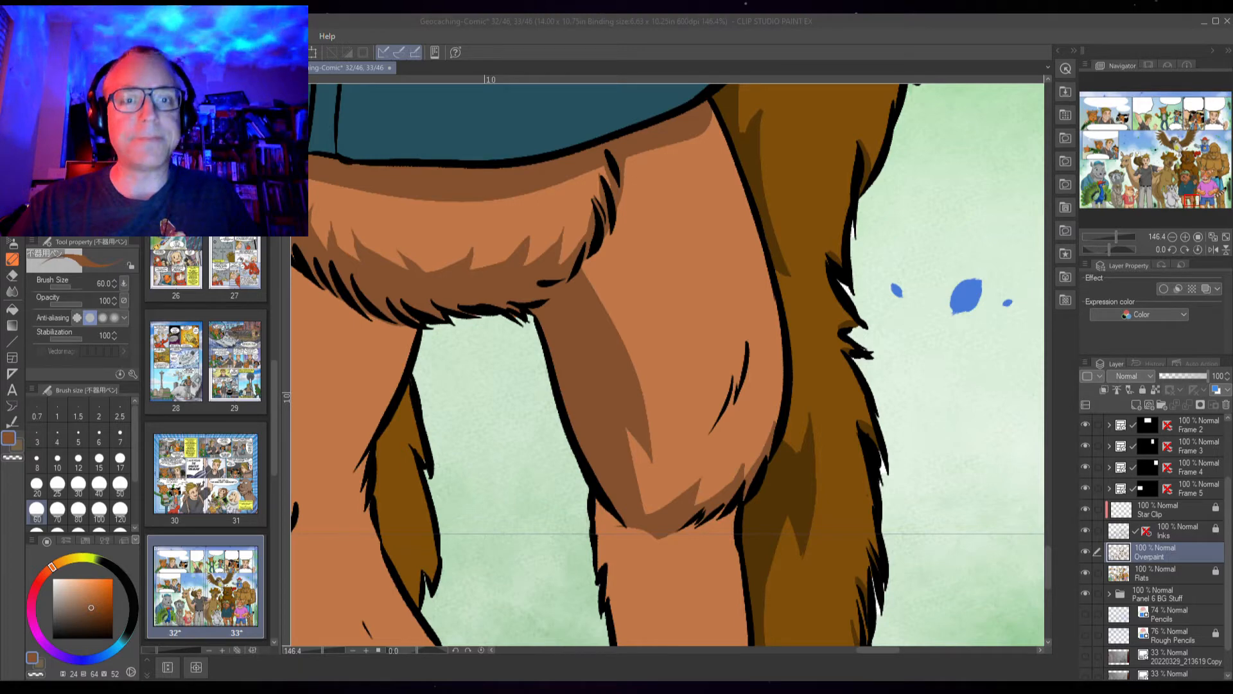
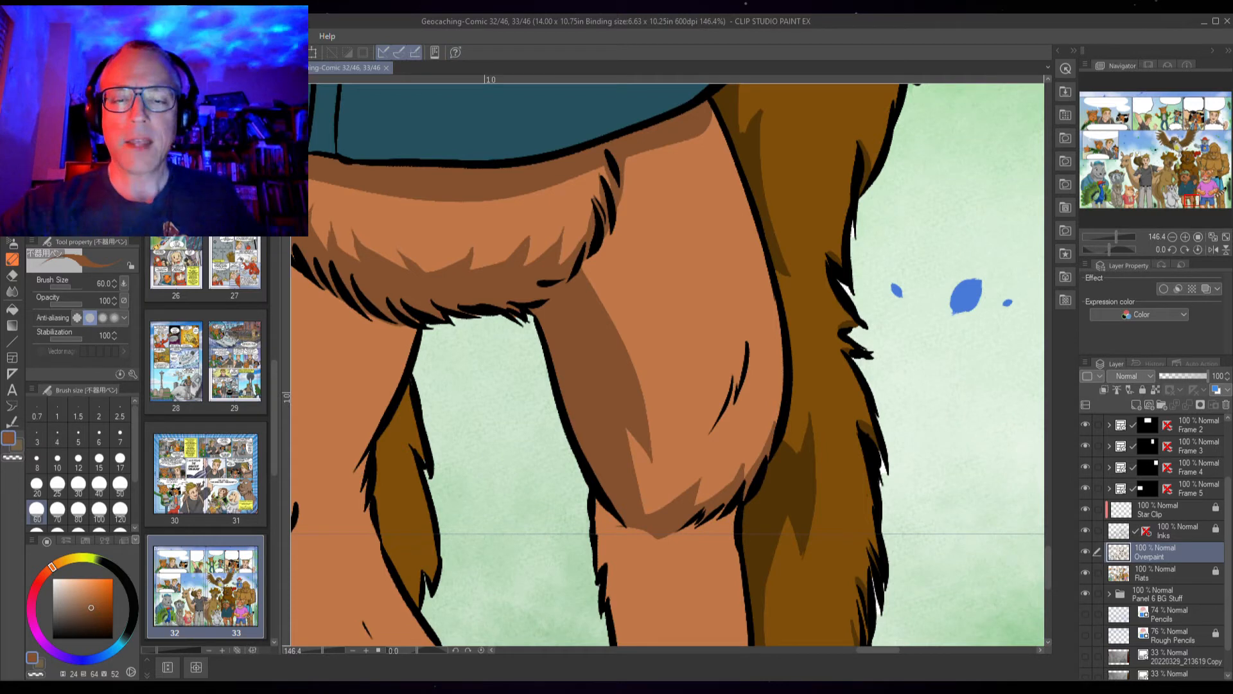
# Brush darker brown fur strokes around the beaver's knee and shade along the inner side of the thigh
pyautogui.moveTo(747, 455); pyautogui.dragTo(734, 481)
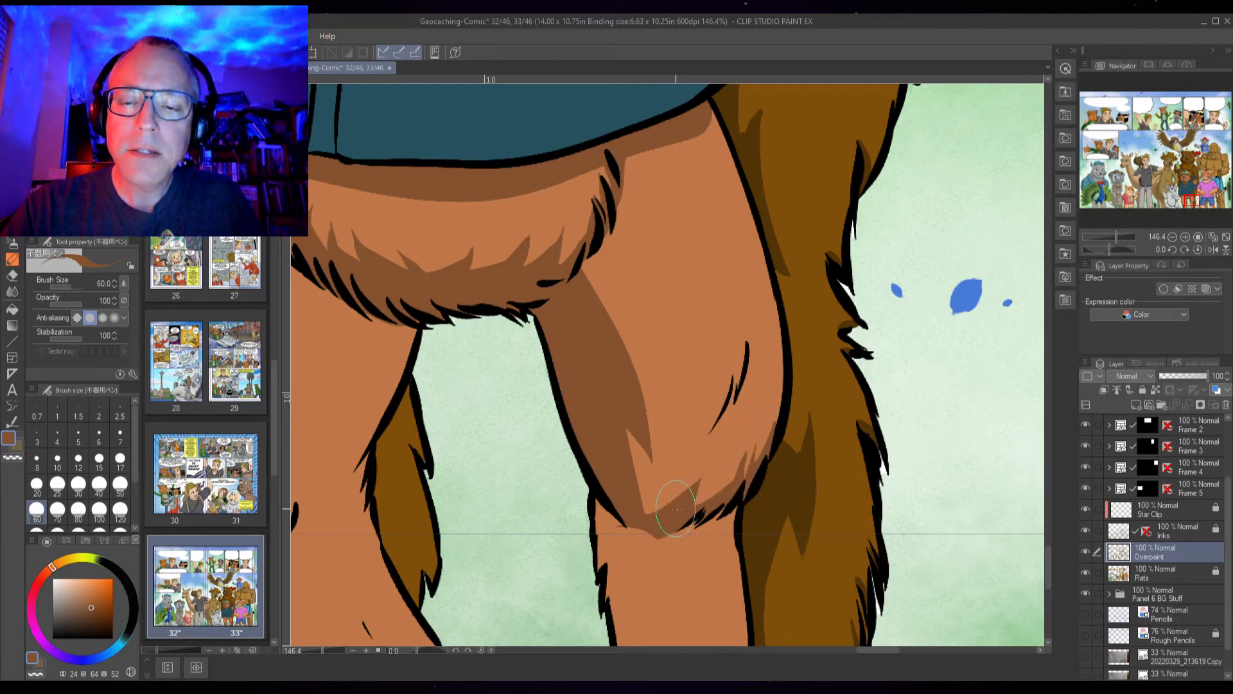
pyautogui.moveTo(697, 506); pyautogui.dragTo(710, 488)
pyautogui.moveTo(646, 511); pyautogui.dragTo(659, 493)
pyautogui.moveTo(587, 277)
pyautogui.mouseDown()
pyautogui.moveTo(618, 311)
pyautogui.moveTo(645, 380)
pyautogui.mouseUp()
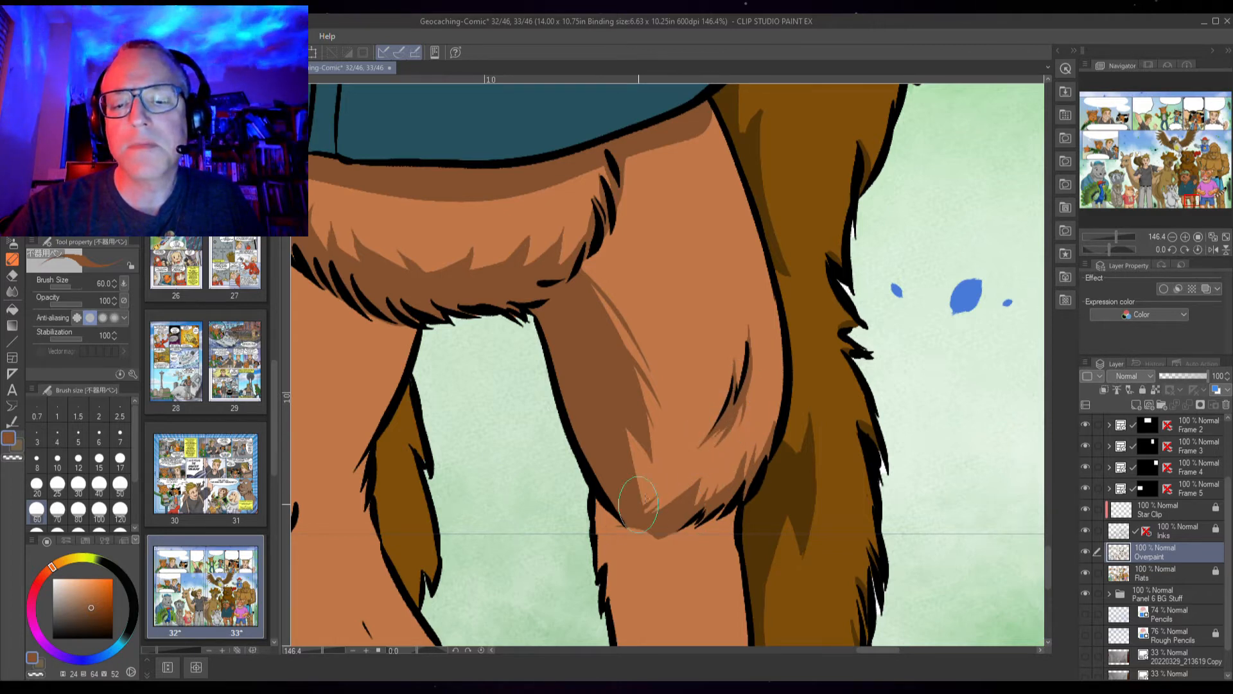
# Shade the beaver's lower leg below the knee by outlining a darker brown area and filling it
pyautogui.moveTo(723, 436); pyautogui.dragTo(812, 366)
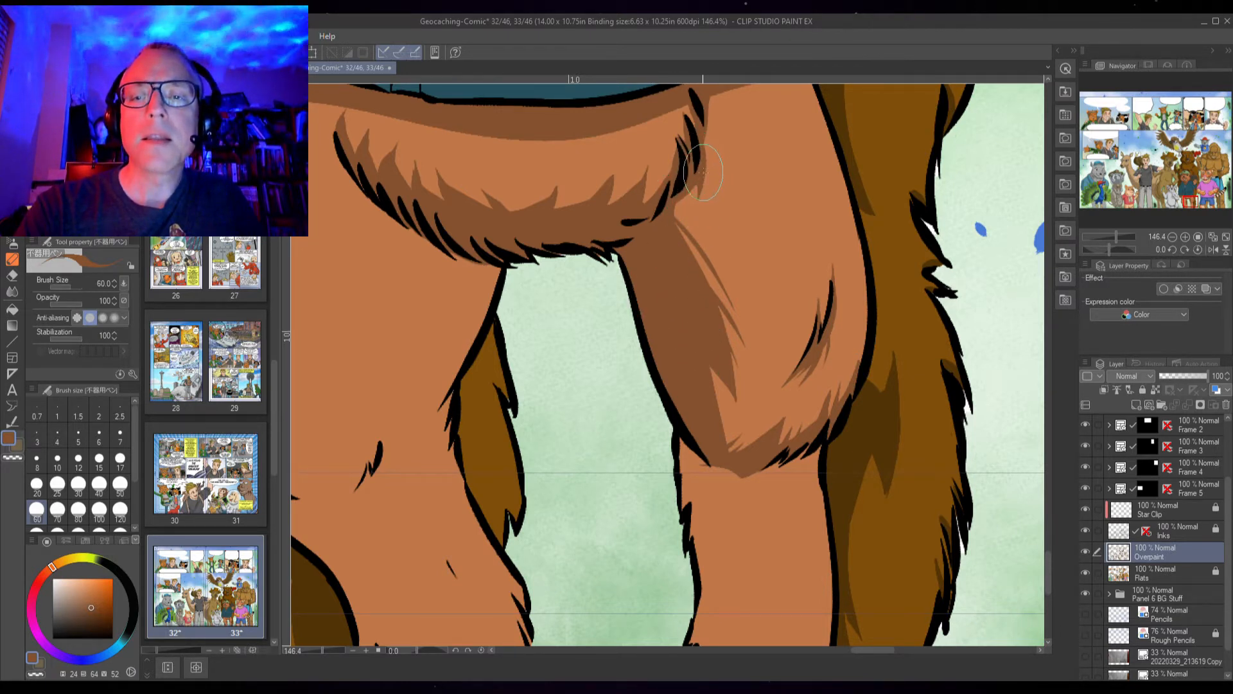
pyautogui.moveTo(641, 225); pyautogui.dragTo(702, 258)
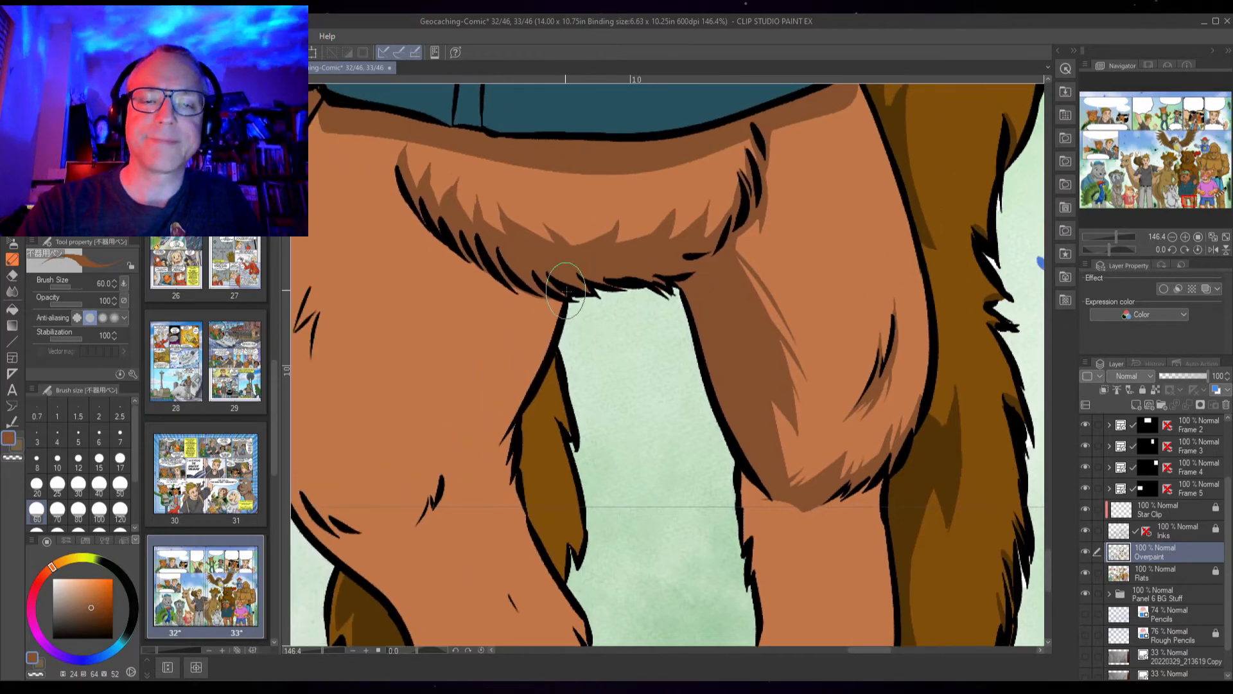
pyautogui.moveTo(827, 464); pyautogui.dragTo(769, 283)
pyautogui.moveTo(770, 382); pyautogui.dragTo(708, 282)
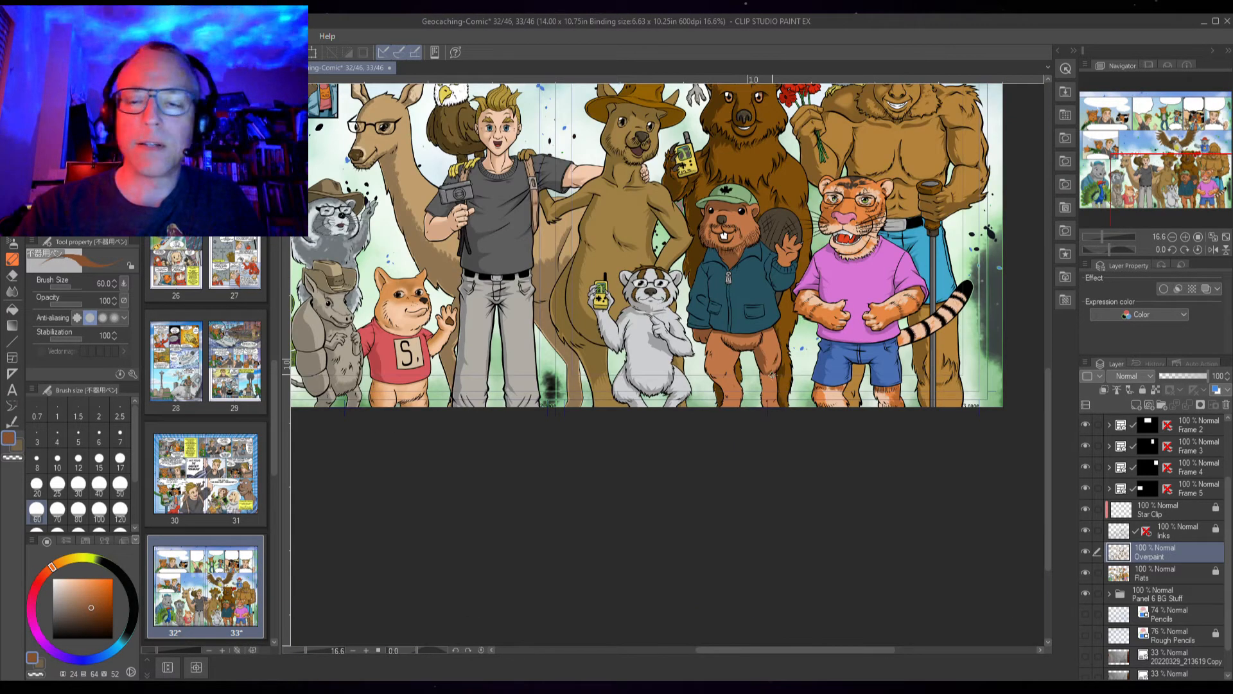
pyautogui.scroll(8, 773, 377)
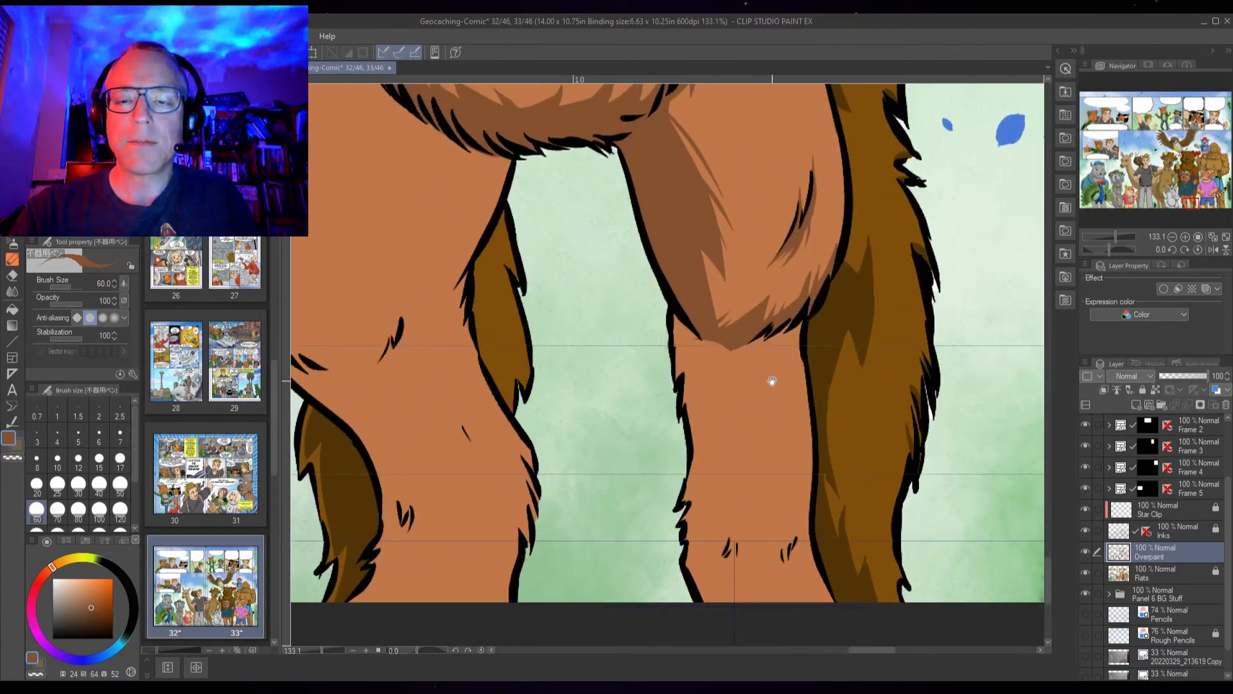
pyautogui.moveTo(772, 380)
pyautogui.mouseDown()
pyautogui.moveTo(701, 398)
pyautogui.moveTo(695, 388)
pyautogui.moveTo(687, 460)
pyautogui.mouseUp()
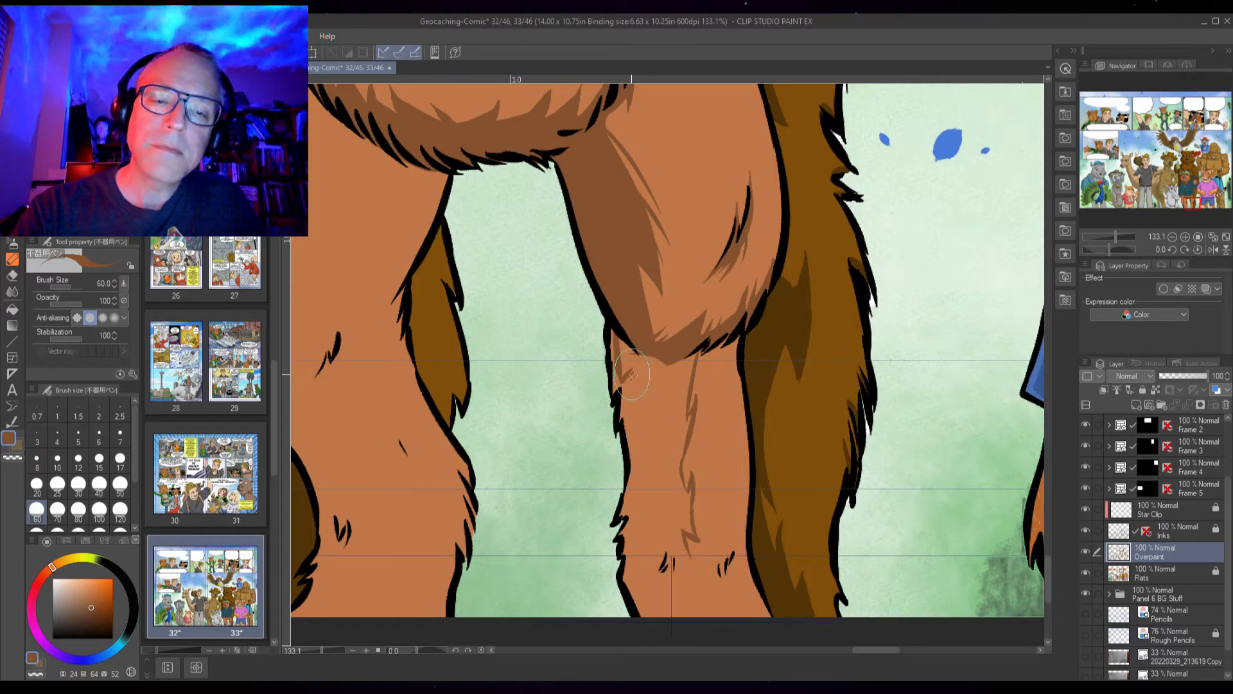
pyautogui.moveTo(643, 402); pyautogui.dragTo(632, 504)
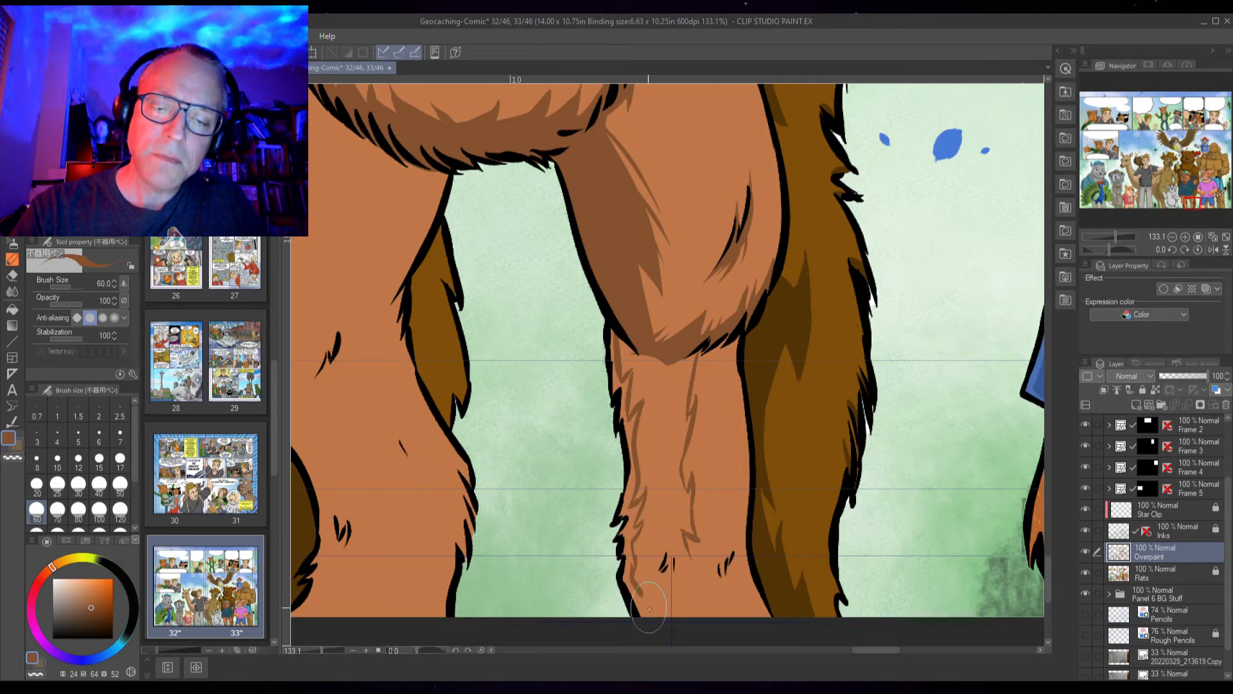
pyautogui.moveTo(648, 605); pyautogui.dragTo(655, 619)
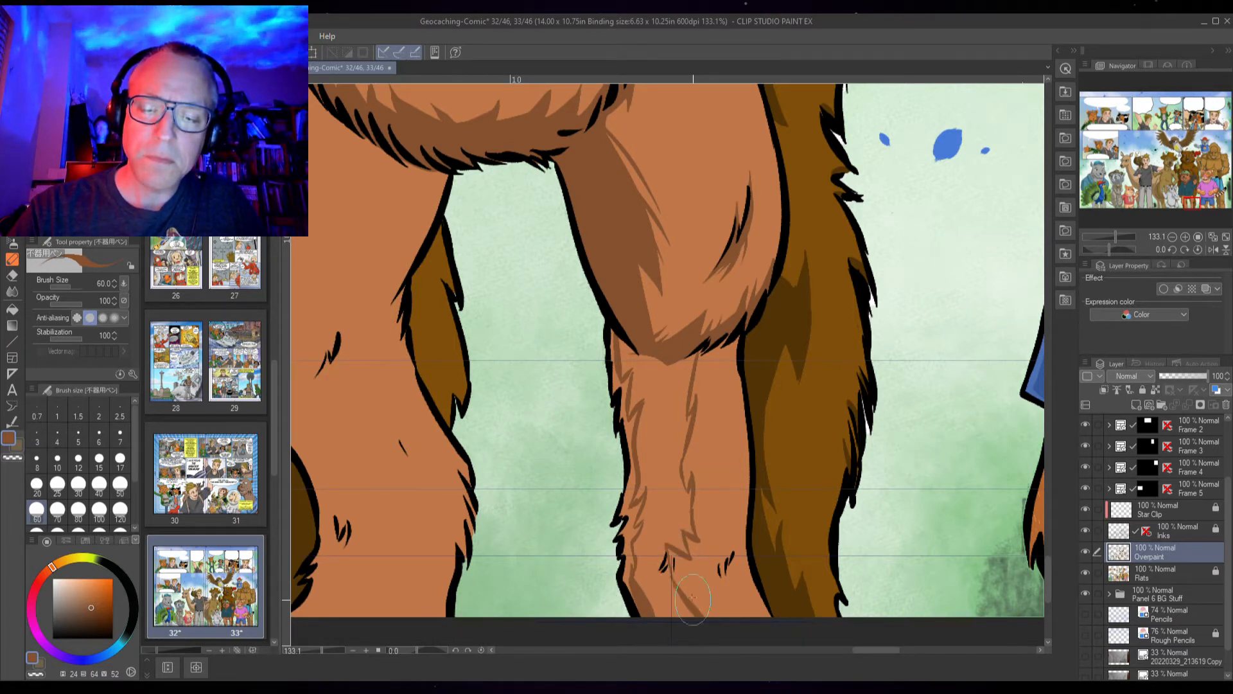
pyautogui.press('g')
pyautogui.click(675, 513)
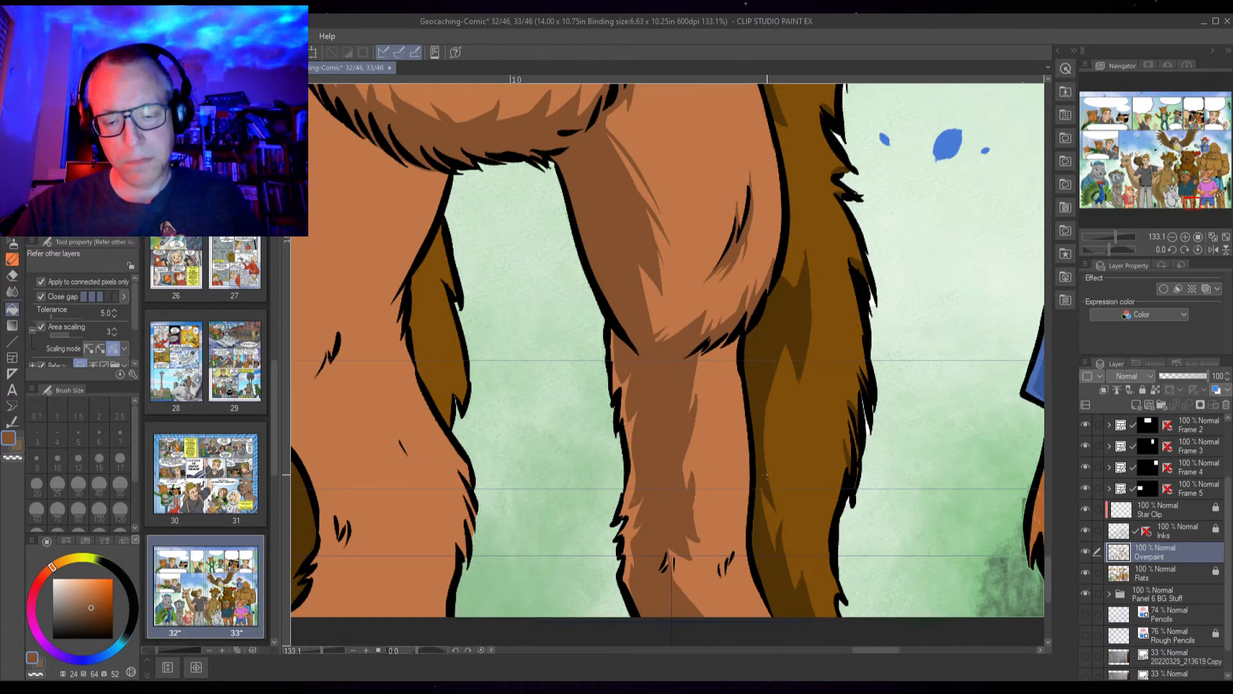
pyautogui.press('p')
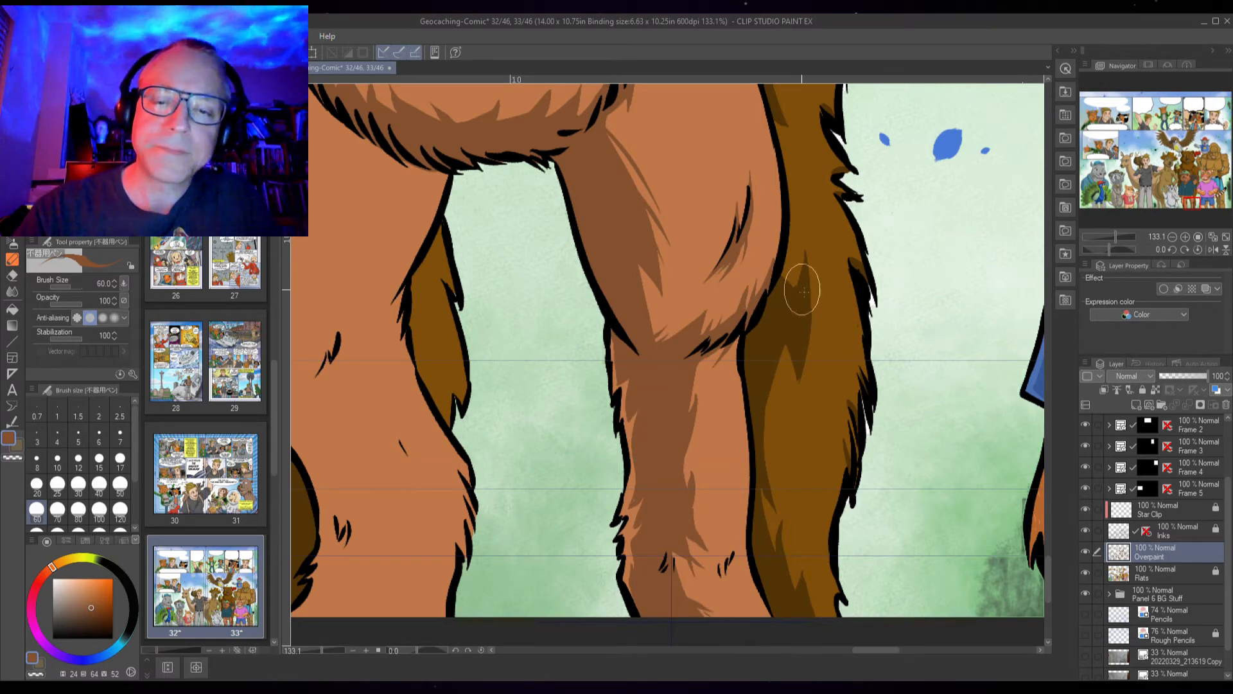
# Shade the inner side of the beaver's other thigh by outlining a darker brown area and filling it, redoing the fill once
pyautogui.moveTo(640, 298); pyautogui.dragTo(858, 491)
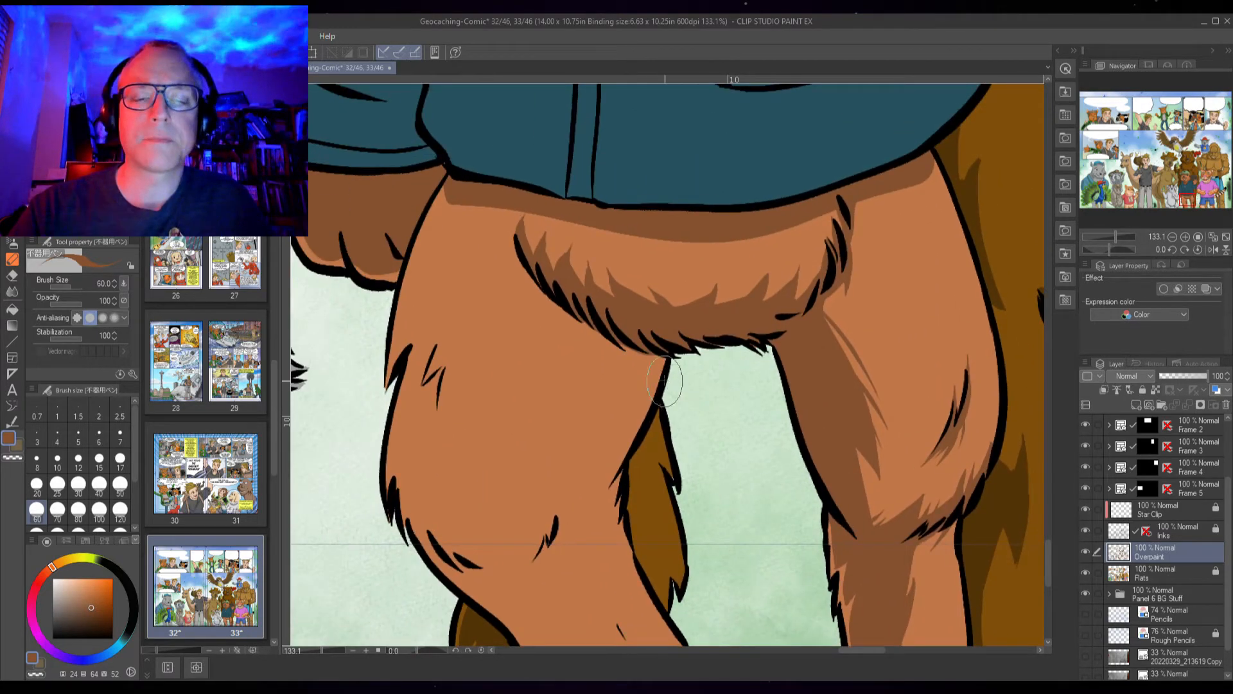
pyautogui.moveTo(574, 316)
pyautogui.mouseDown()
pyautogui.moveTo(567, 411)
pyautogui.moveTo(584, 429)
pyautogui.moveTo(612, 406)
pyautogui.mouseUp()
pyautogui.moveTo(620, 387)
pyautogui.mouseDown()
pyautogui.moveTo(614, 442)
pyautogui.moveTo(589, 481)
pyautogui.moveTo(592, 511)
pyautogui.moveTo(626, 422)
pyautogui.mouseUp()
pyautogui.press('g')
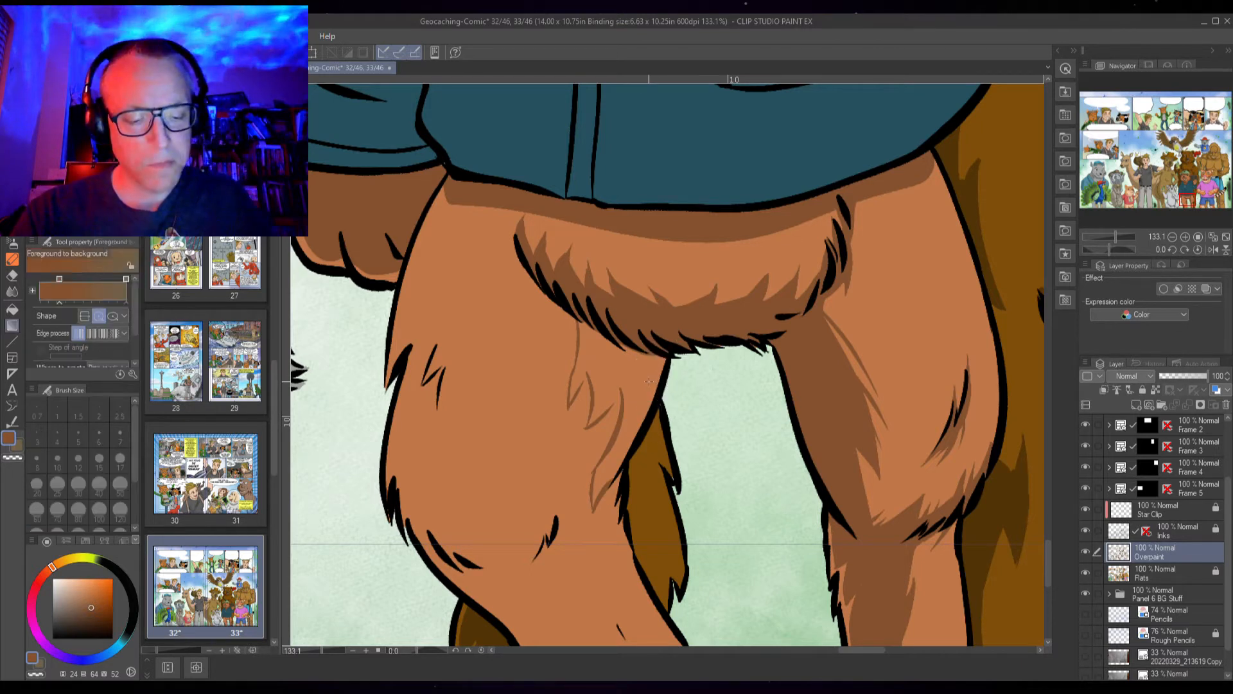
pyautogui.click(645, 375)
pyautogui.hotkey('ctrl', 'z')
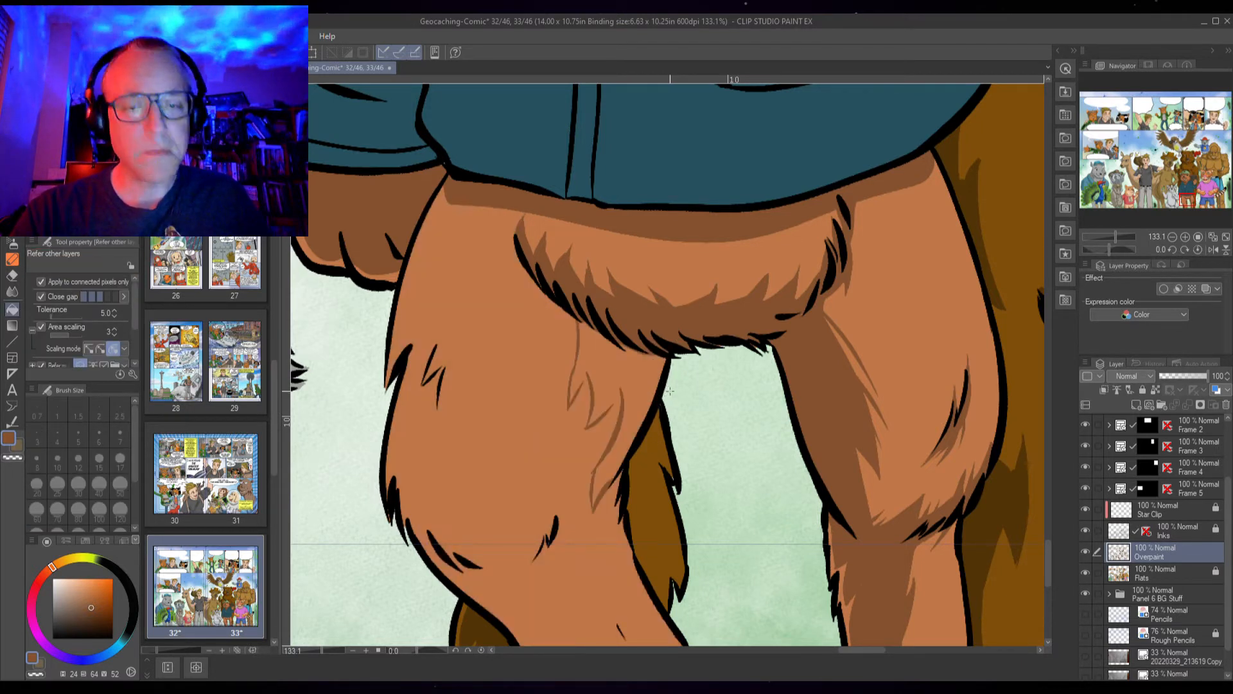
pyautogui.press('p')
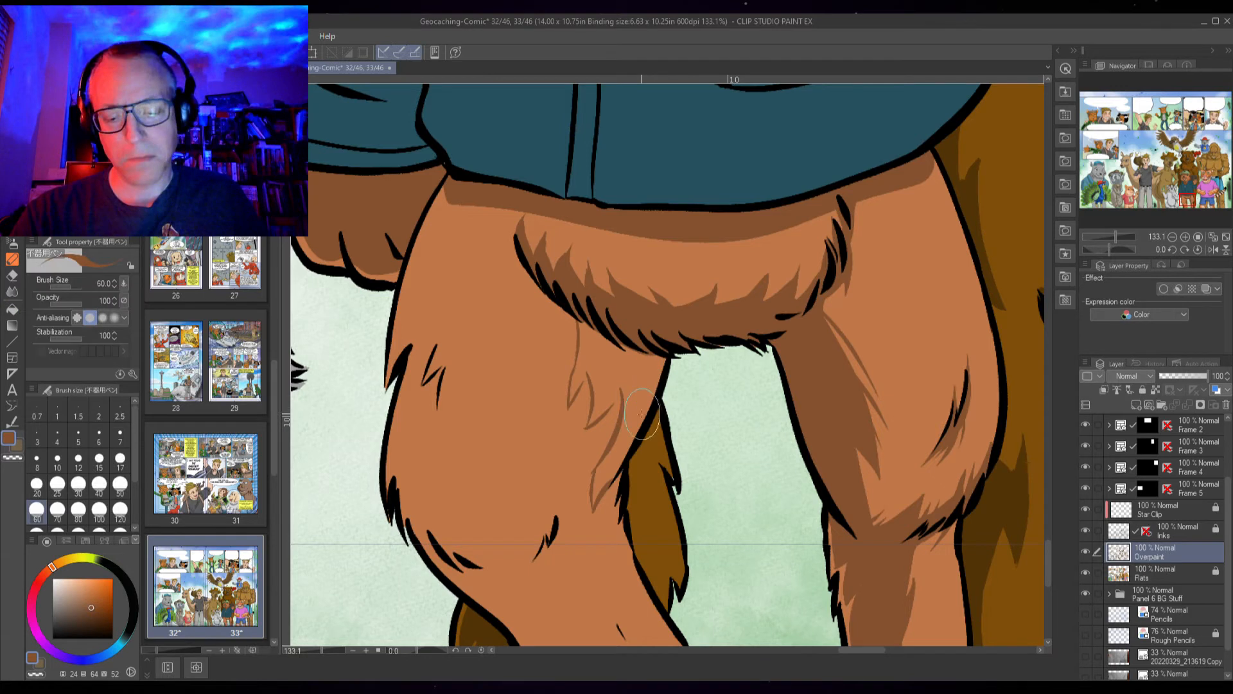
pyautogui.press('g')
pyautogui.click(644, 378)
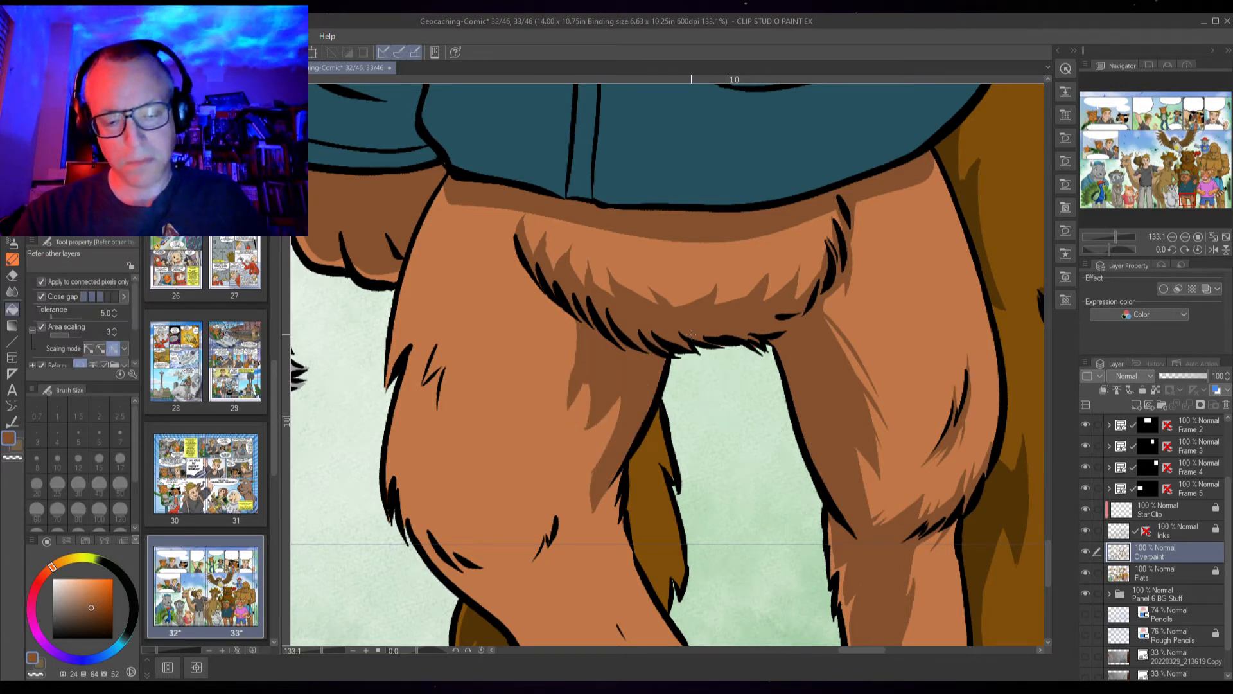
pyautogui.press('p')
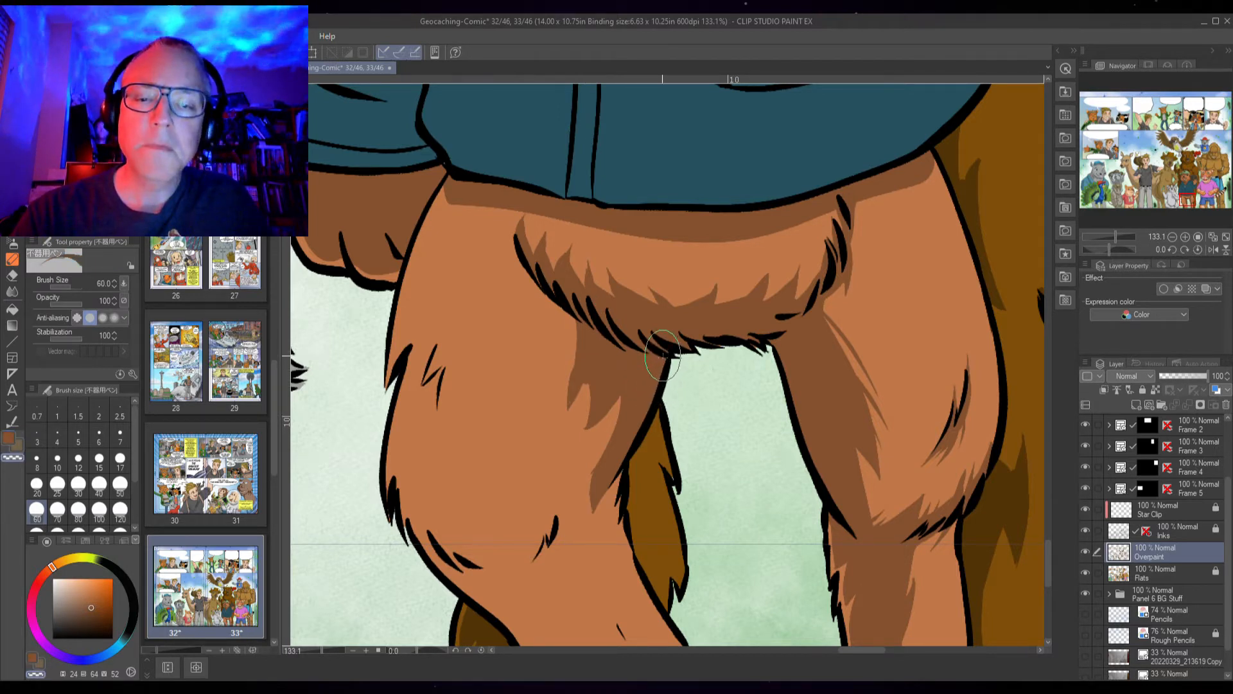
pyautogui.moveTo(663, 355); pyautogui.dragTo(608, 492)
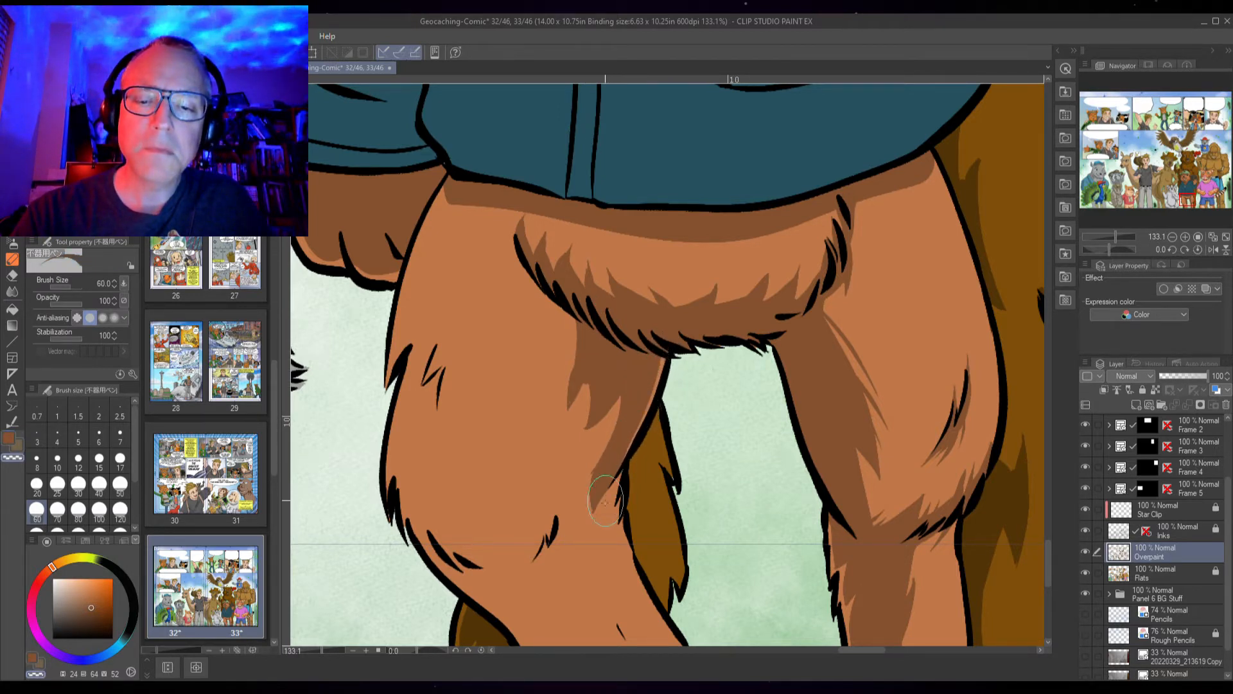
pyautogui.press('c')
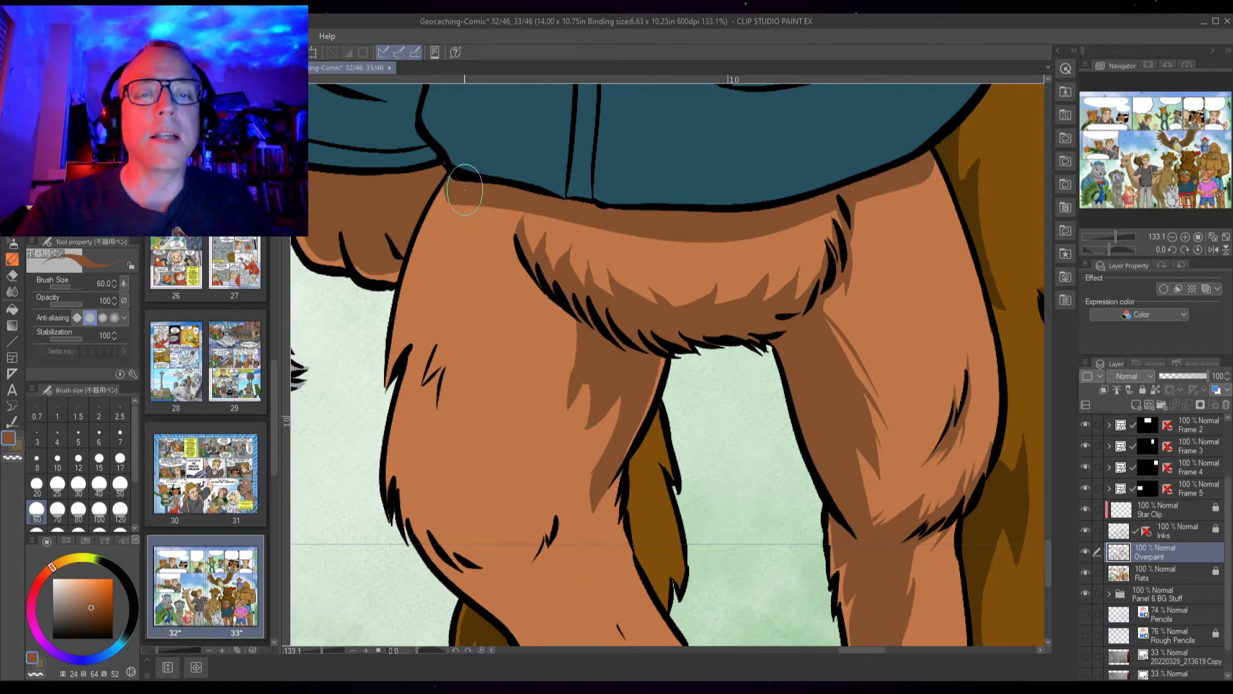
# Shade the top outer edge of that thigh beneath the shirt hem by outlining a darker area and filling it
pyautogui.scroll(1, 461, 176)
pyautogui.scroll(1, 461, 176)
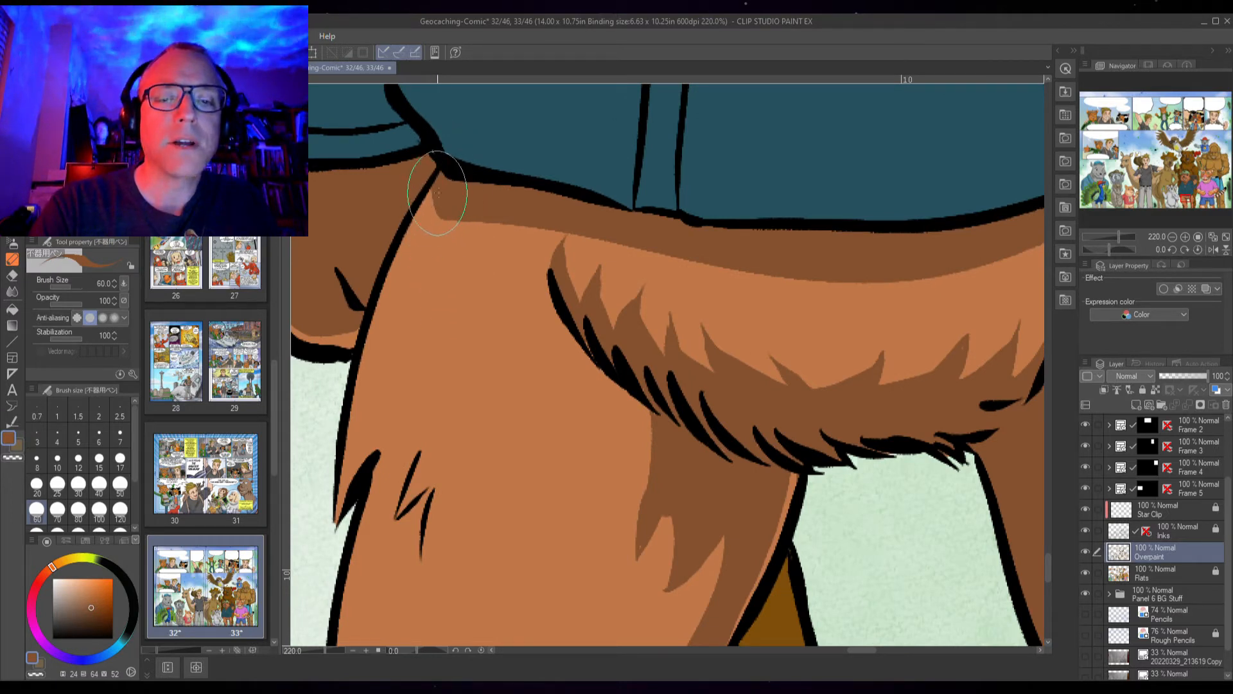
pyautogui.moveTo(427, 204)
pyautogui.mouseDown()
pyautogui.moveTo(393, 275)
pyautogui.moveTo(351, 440)
pyautogui.moveTo(344, 484)
pyautogui.moveTo(349, 458)
pyautogui.moveTo(350, 469)
pyautogui.moveTo(411, 404)
pyautogui.moveTo(392, 423)
pyautogui.moveTo(402, 406)
pyautogui.moveTo(378, 502)
pyautogui.moveTo(399, 402)
pyautogui.moveTo(389, 469)
pyautogui.moveTo(467, 346)
pyautogui.moveTo(414, 392)
pyautogui.moveTo(481, 241)
pyautogui.mouseUp()
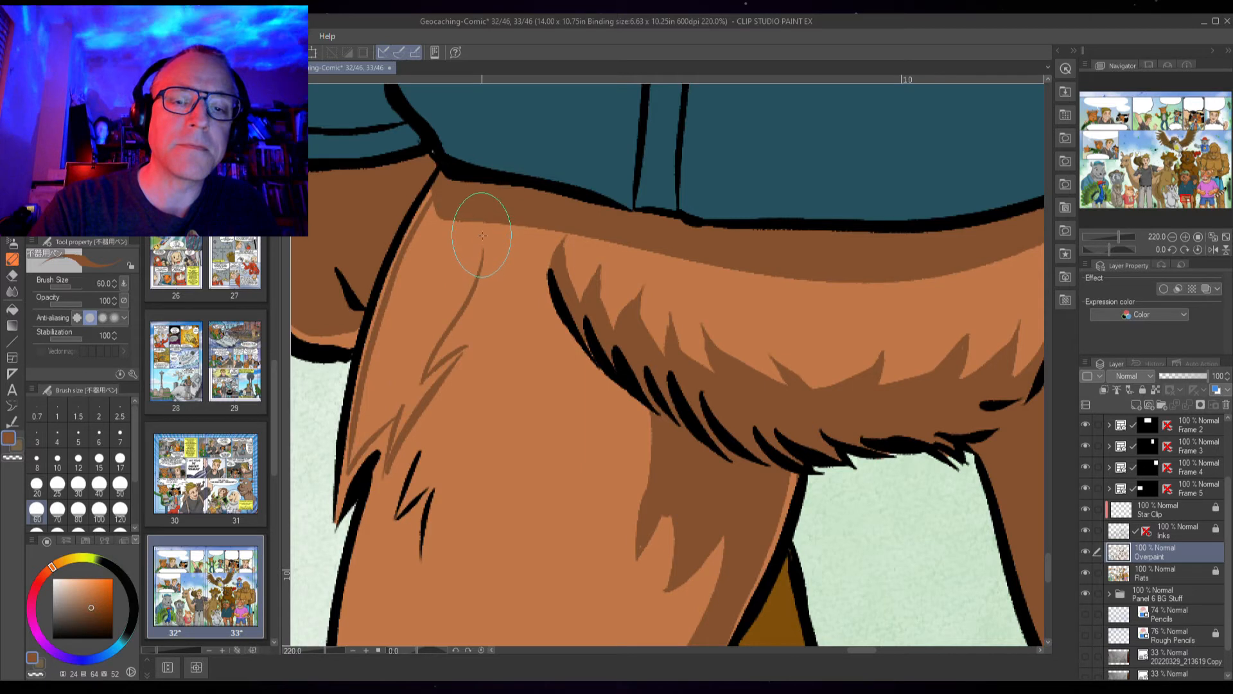
pyautogui.moveTo(453, 292); pyautogui.dragTo(479, 222)
pyautogui.moveTo(455, 292); pyautogui.dragTo(482, 242)
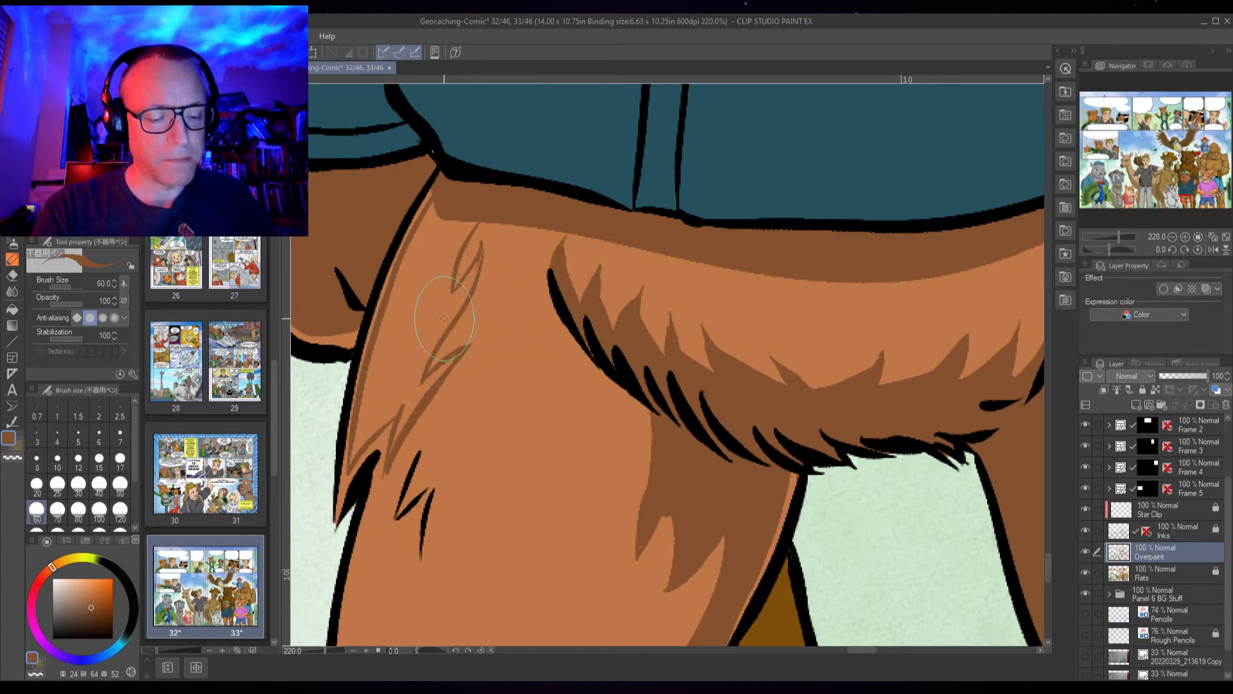
pyautogui.press('g')
pyautogui.click(412, 337)
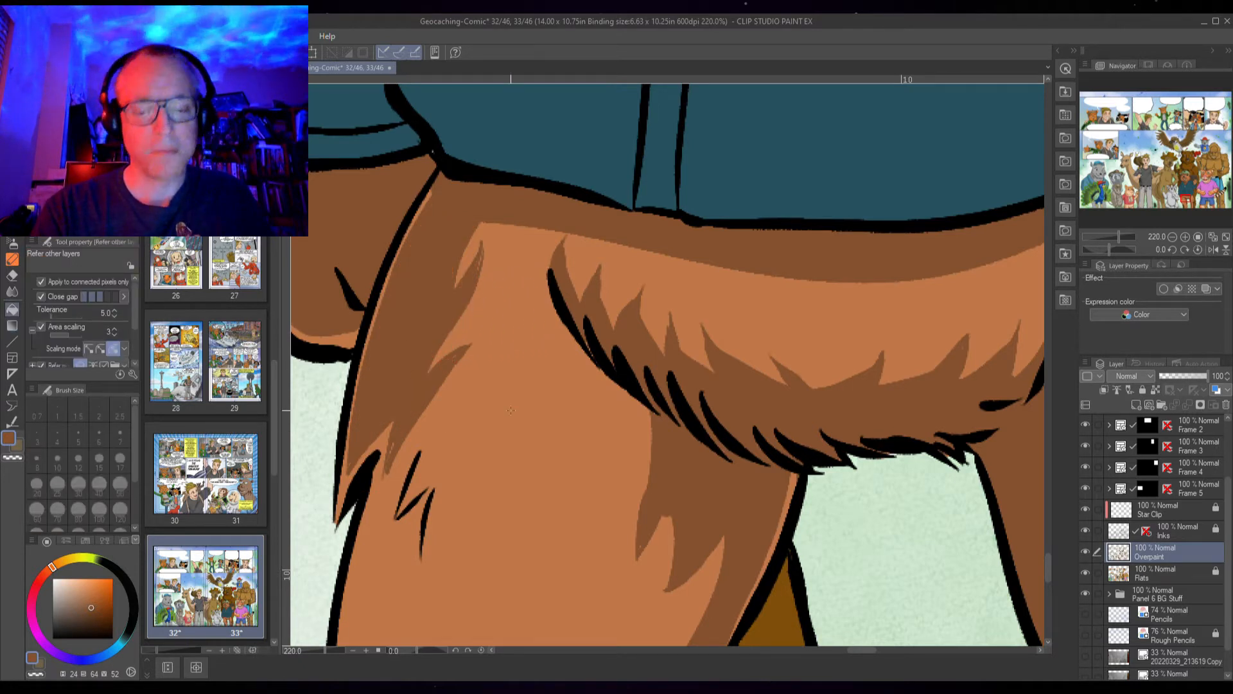
pyautogui.press('p')
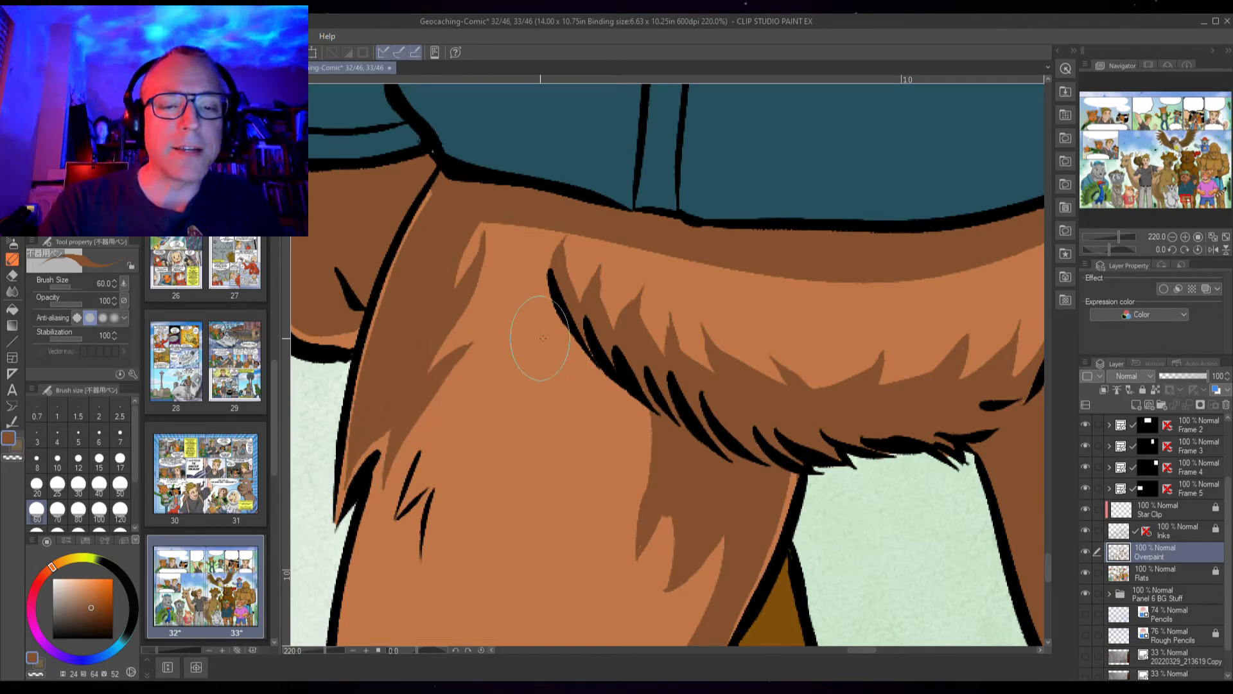
# Brush jagged darker fur strokes into the shadow along the thigh's outer edge
pyautogui.moveTo(580, 428); pyautogui.dragTo(531, 489)
pyautogui.moveTo(578, 426); pyautogui.dragTo(583, 320)
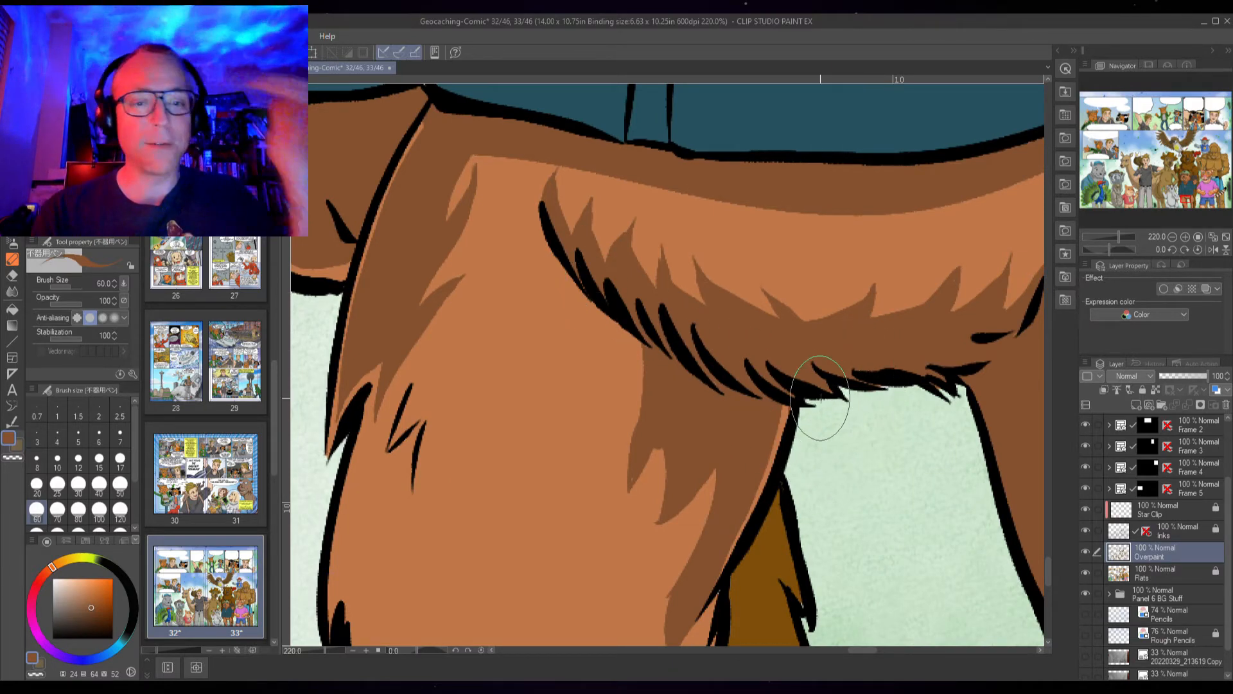
pyautogui.scroll(-1, 820, 398)
pyautogui.moveTo(608, 453); pyautogui.dragTo(609, 377)
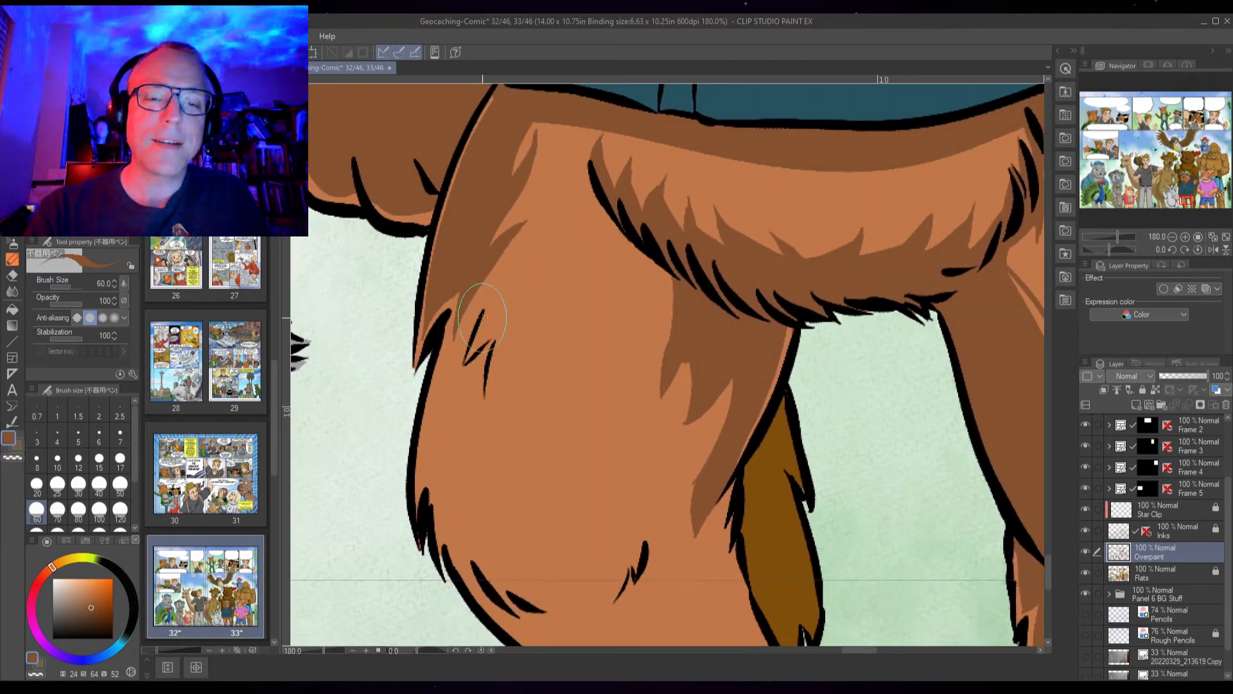
pyautogui.scroll(1, 482, 318)
pyautogui.moveTo(440, 360)
pyautogui.mouseDown()
pyautogui.moveTo(449, 321)
pyautogui.moveTo(431, 360)
pyautogui.moveTo(403, 532)
pyautogui.moveTo(426, 484)
pyautogui.moveTo(430, 616)
pyautogui.moveTo(428, 578)
pyautogui.moveTo(468, 473)
pyautogui.moveTo(435, 521)
pyautogui.moveTo(495, 398)
pyautogui.moveTo(475, 437)
pyautogui.moveTo(510, 327)
pyautogui.moveTo(485, 361)
pyautogui.moveTo(509, 326)
pyautogui.mouseUp()
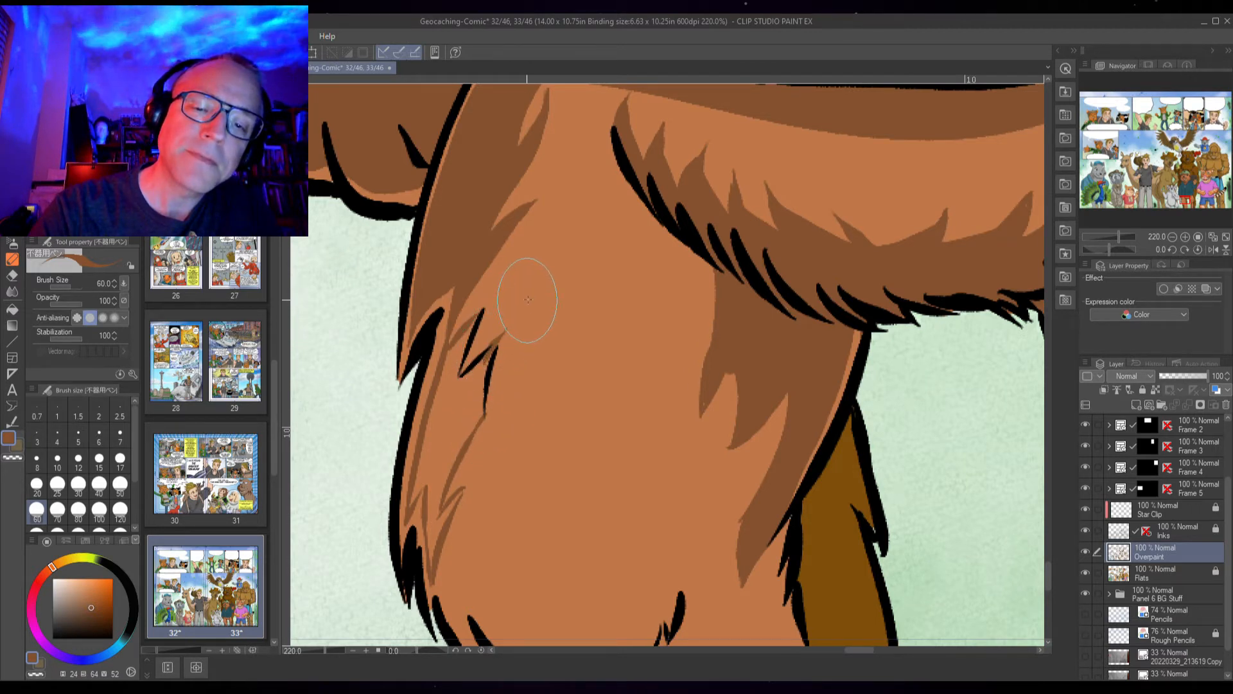
pyautogui.press('g')
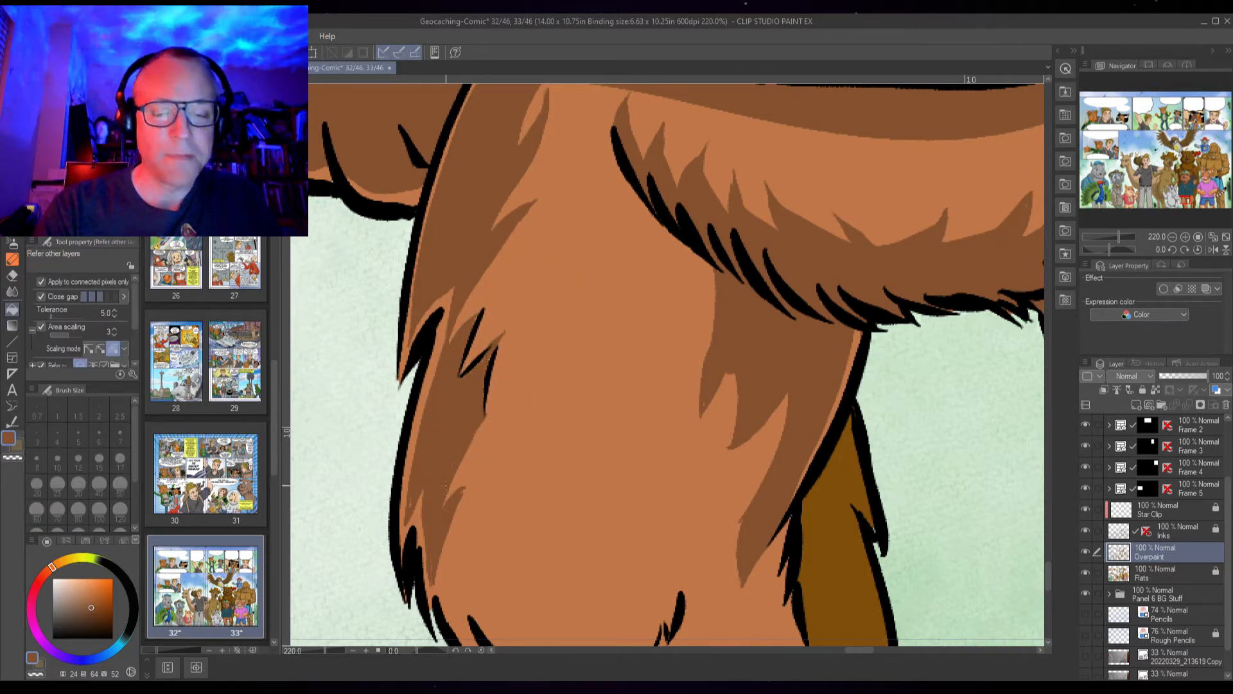
pyautogui.press('p')
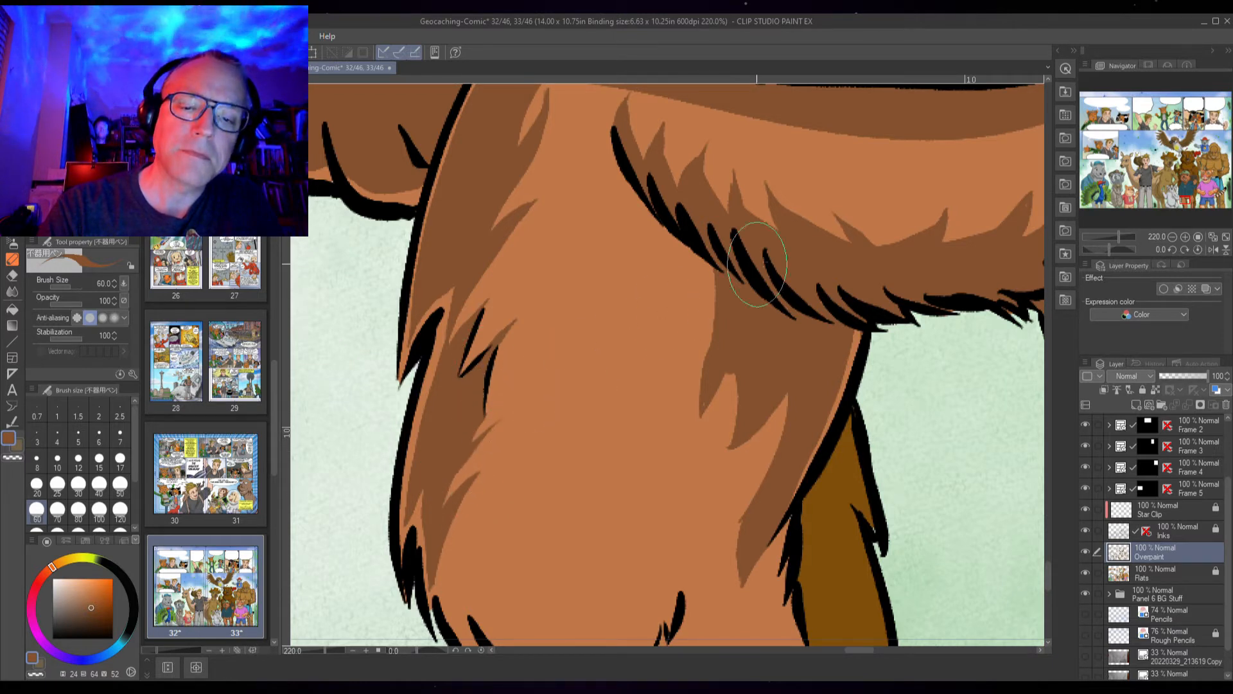
# Paint a darker shadow band along the lower edge of the thigh above the knee
pyautogui.moveTo(697, 518); pyautogui.dragTo(660, 483)
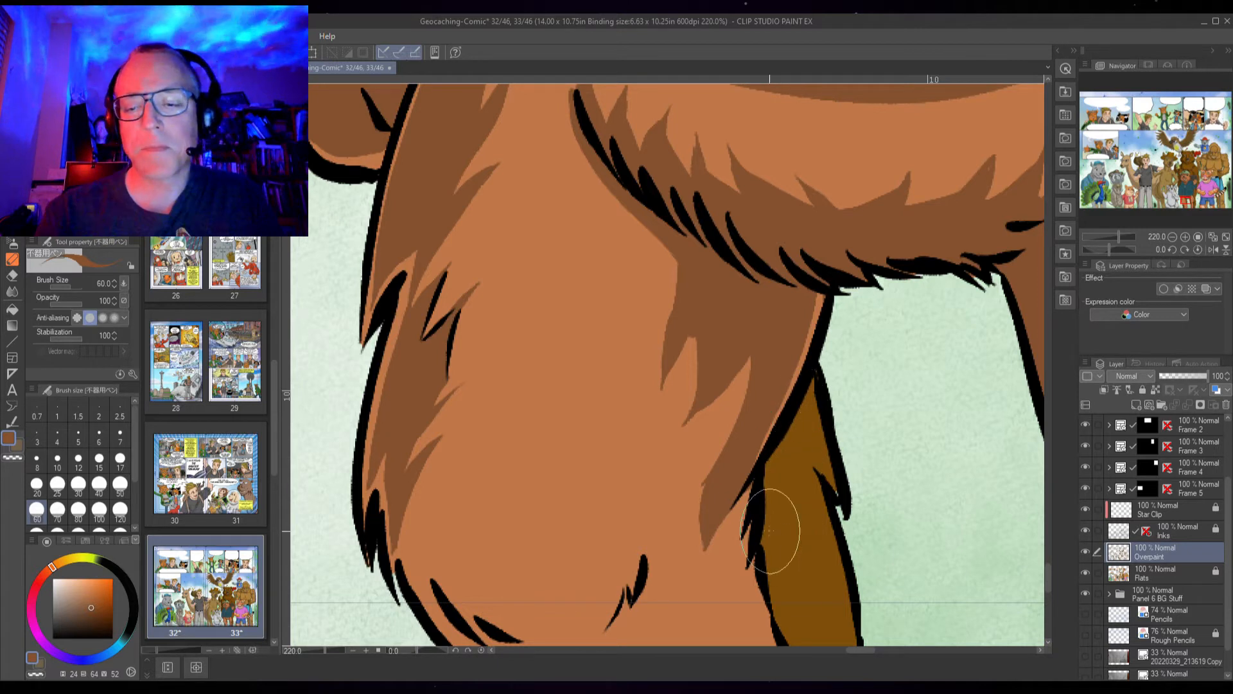
pyautogui.moveTo(735, 515); pyautogui.dragTo(738, 395)
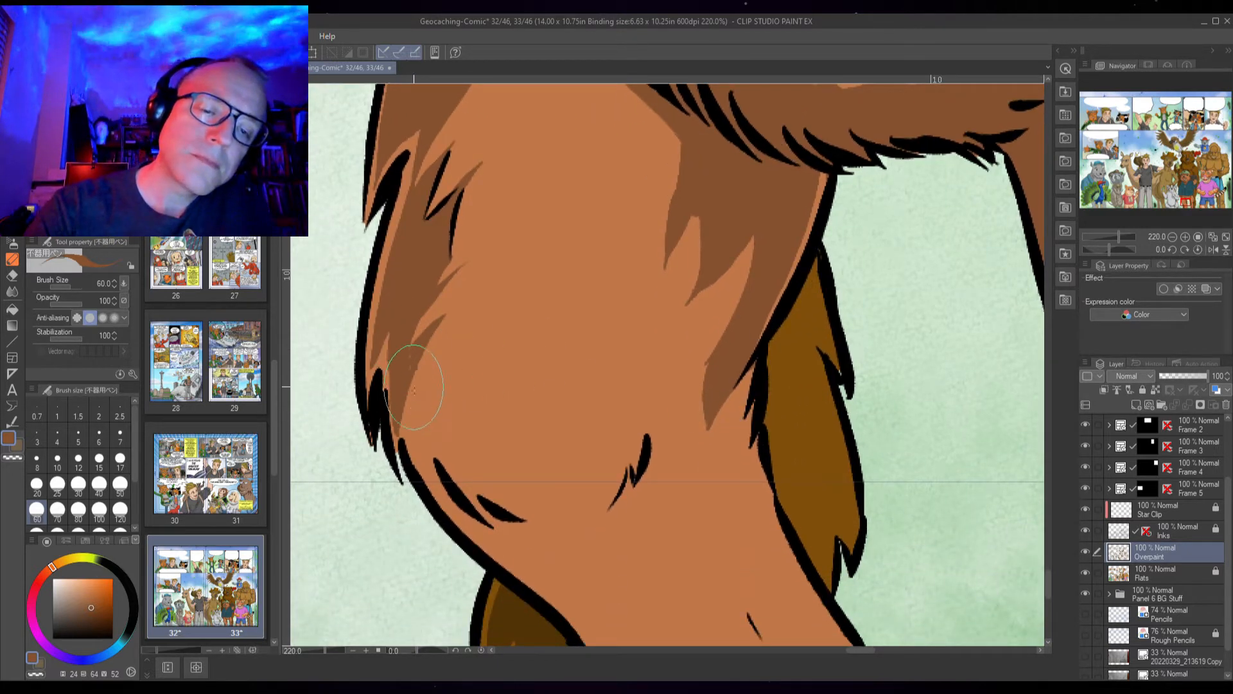
pyautogui.moveTo(414, 437)
pyautogui.mouseDown()
pyautogui.moveTo(464, 517)
pyautogui.moveTo(578, 603)
pyautogui.mouseUp()
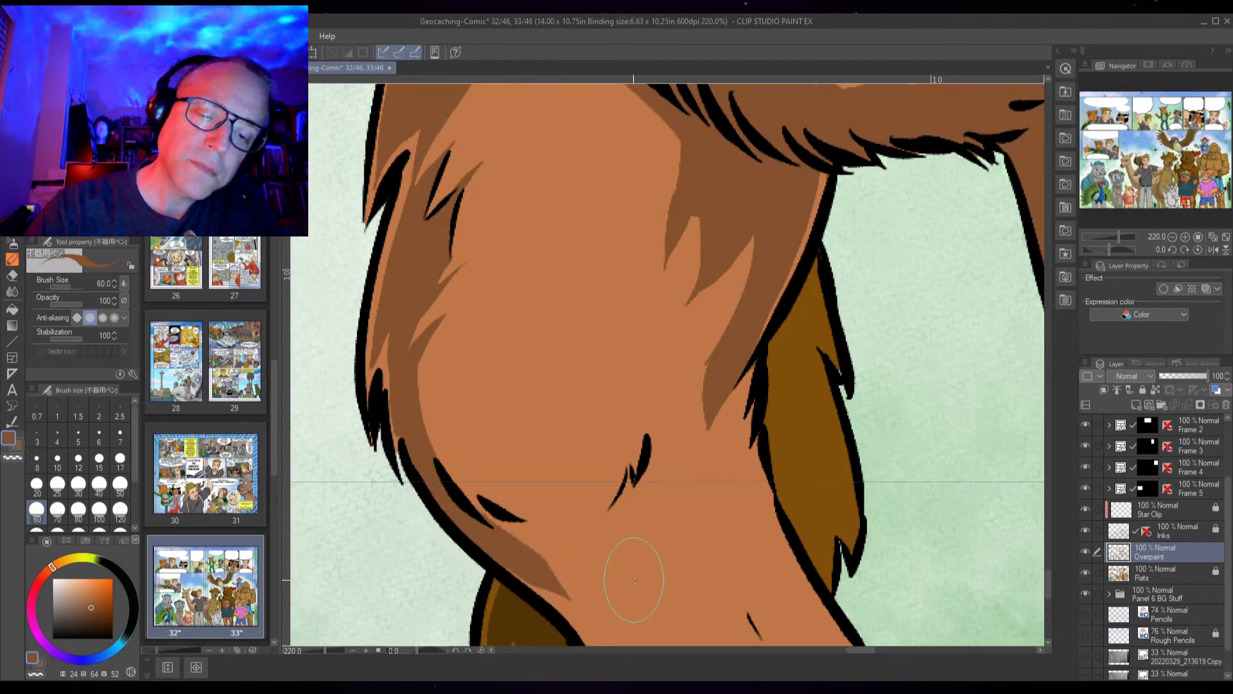
pyautogui.moveTo(506, 534); pyautogui.dragTo(465, 478)
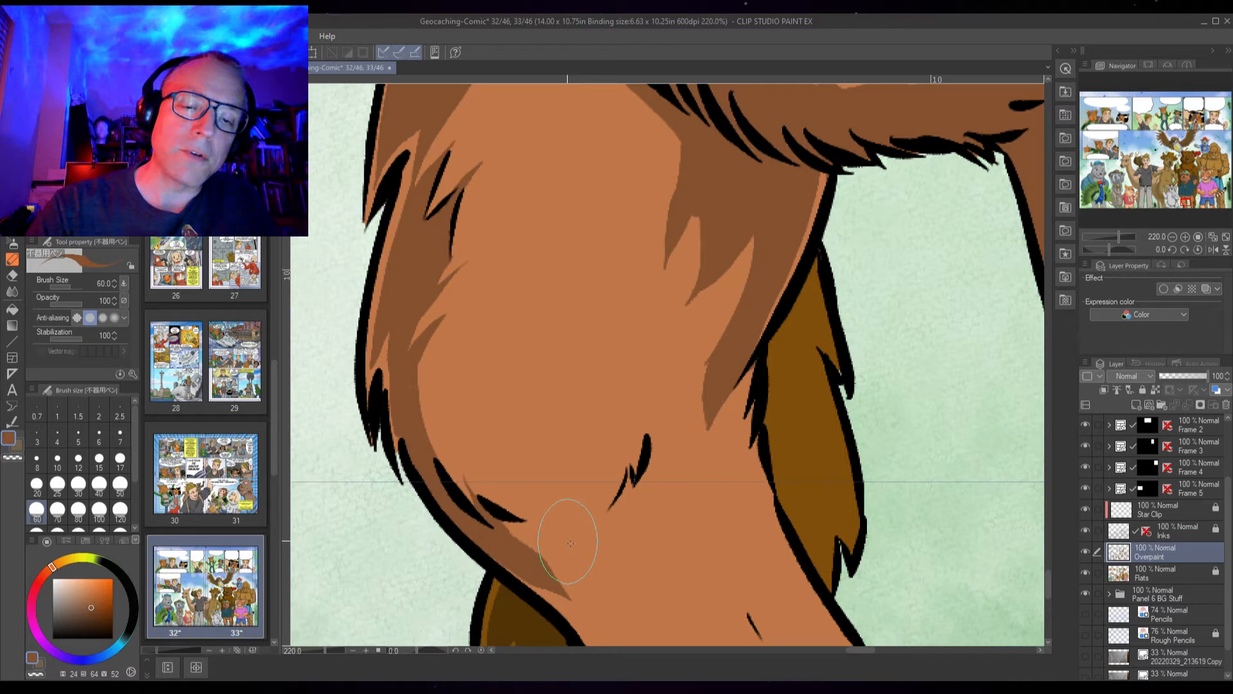
pyautogui.moveTo(500, 521)
pyautogui.mouseDown()
pyautogui.moveTo(550, 529)
pyautogui.moveTo(602, 512)
pyautogui.mouseUp()
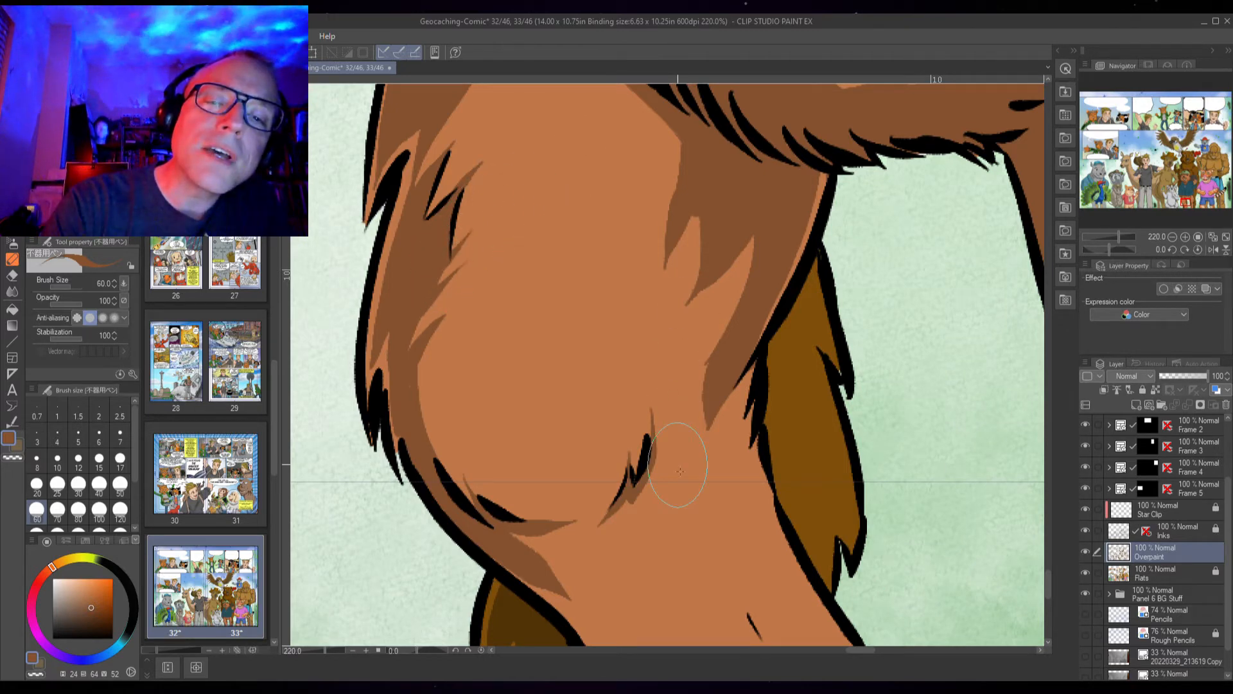
# Paint a darker shadow band down the inner edge of the beaver's lower leg beside the dark fur
pyautogui.moveTo(699, 531); pyautogui.dragTo(591, 176)
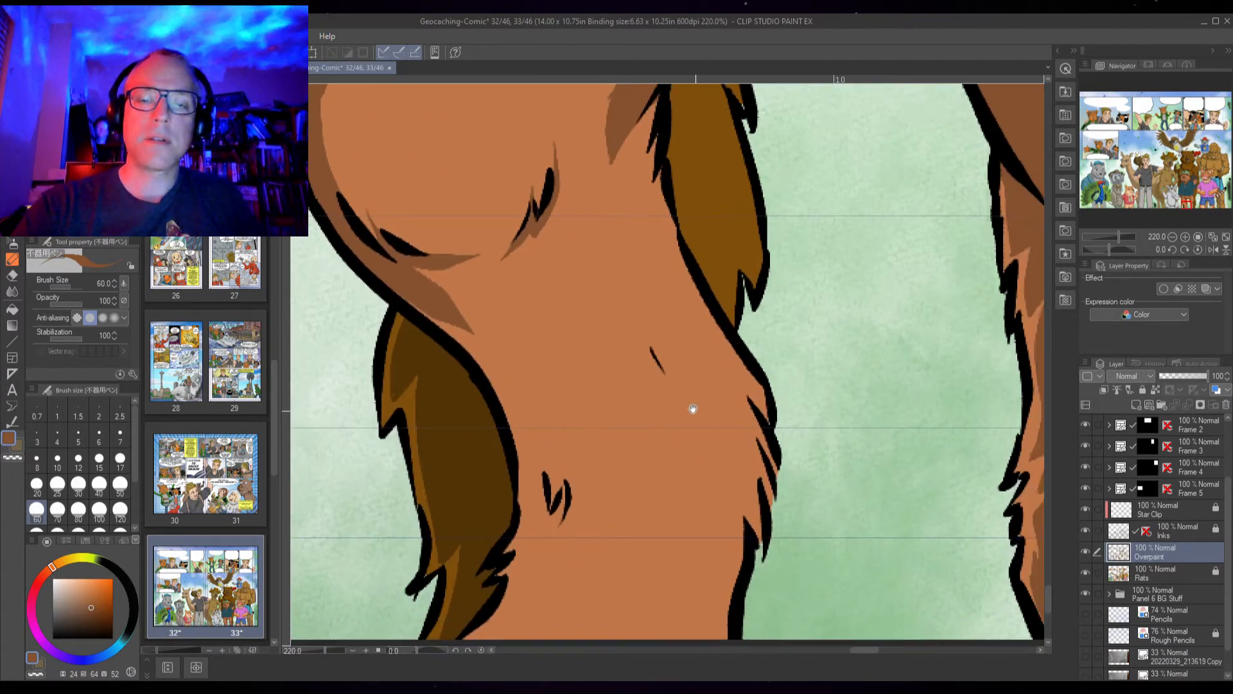
pyautogui.moveTo(693, 409); pyautogui.dragTo(686, 401)
pyautogui.moveTo(423, 286)
pyautogui.mouseDown()
pyautogui.moveTo(512, 376)
pyautogui.moveTo(533, 497)
pyautogui.moveTo(515, 541)
pyautogui.moveTo(531, 482)
pyautogui.moveTo(514, 533)
pyautogui.mouseUp()
pyautogui.moveTo(465, 327)
pyautogui.mouseDown()
pyautogui.moveTo(490, 386)
pyautogui.moveTo(497, 364)
pyautogui.moveTo(501, 561)
pyautogui.moveTo(535, 470)
pyautogui.moveTo(506, 539)
pyautogui.moveTo(529, 522)
pyautogui.moveTo(509, 562)
pyautogui.moveTo(539, 500)
pyautogui.moveTo(548, 525)
pyautogui.moveTo(536, 581)
pyautogui.mouseUp()
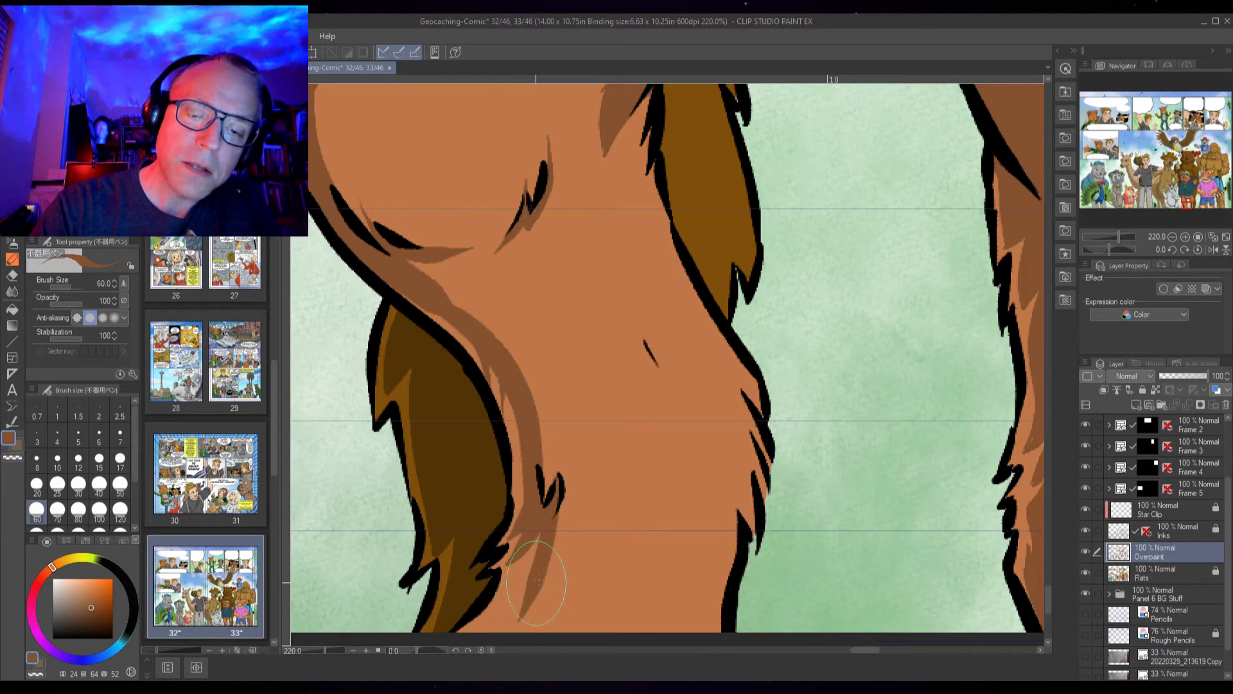
# Brush jagged fur tufts into the lower end of that shadow band near the bottom of the leg
pyautogui.moveTo(630, 543); pyautogui.dragTo(665, 448)
pyautogui.moveTo(577, 450)
pyautogui.mouseDown()
pyautogui.moveTo(560, 450)
pyautogui.moveTo(526, 547)
pyautogui.moveTo(530, 524)
pyautogui.moveTo(487, 558)
pyautogui.mouseUp()
pyautogui.moveTo(580, 432)
pyautogui.mouseDown()
pyautogui.moveTo(525, 565)
pyautogui.moveTo(595, 482)
pyautogui.mouseUp()
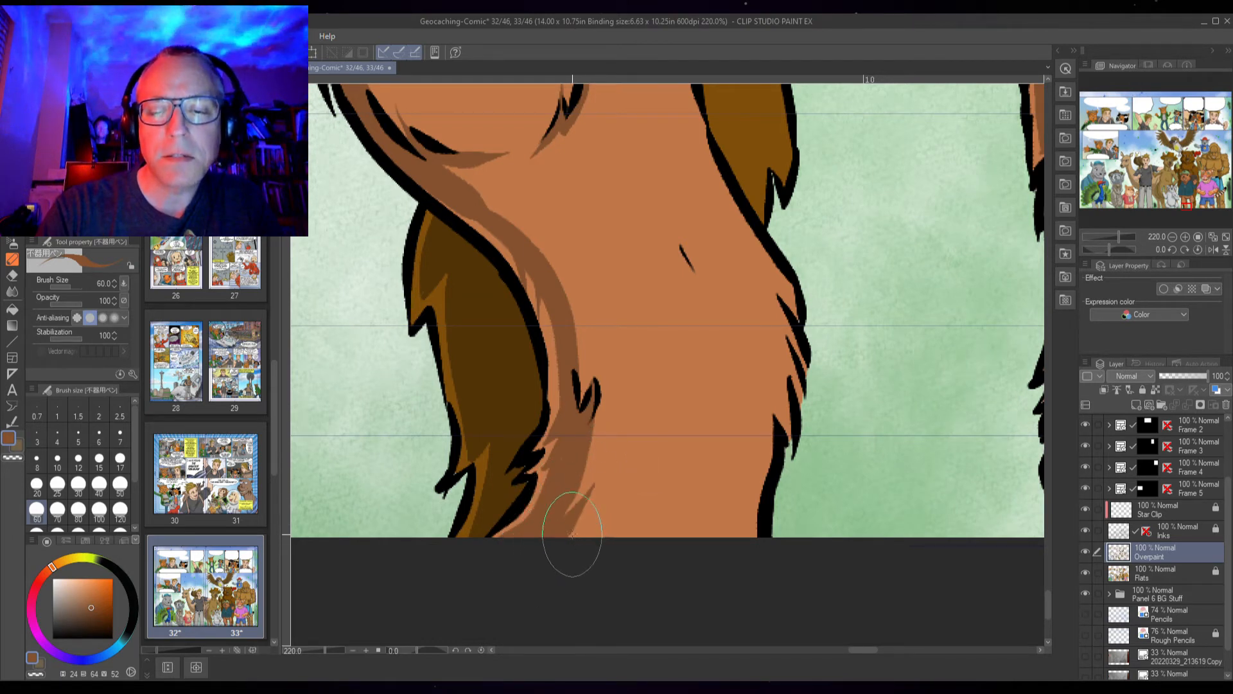
pyautogui.moveTo(573, 540); pyautogui.dragTo(630, 479)
pyautogui.moveTo(585, 526)
pyautogui.mouseDown()
pyautogui.moveTo(632, 483)
pyautogui.moveTo(607, 433)
pyautogui.moveTo(617, 376)
pyautogui.mouseUp()
pyautogui.moveTo(565, 495)
pyautogui.mouseDown()
pyautogui.moveTo(626, 360)
pyautogui.moveTo(559, 464)
pyautogui.moveTo(572, 517)
pyautogui.moveTo(573, 492)
pyautogui.mouseUp()
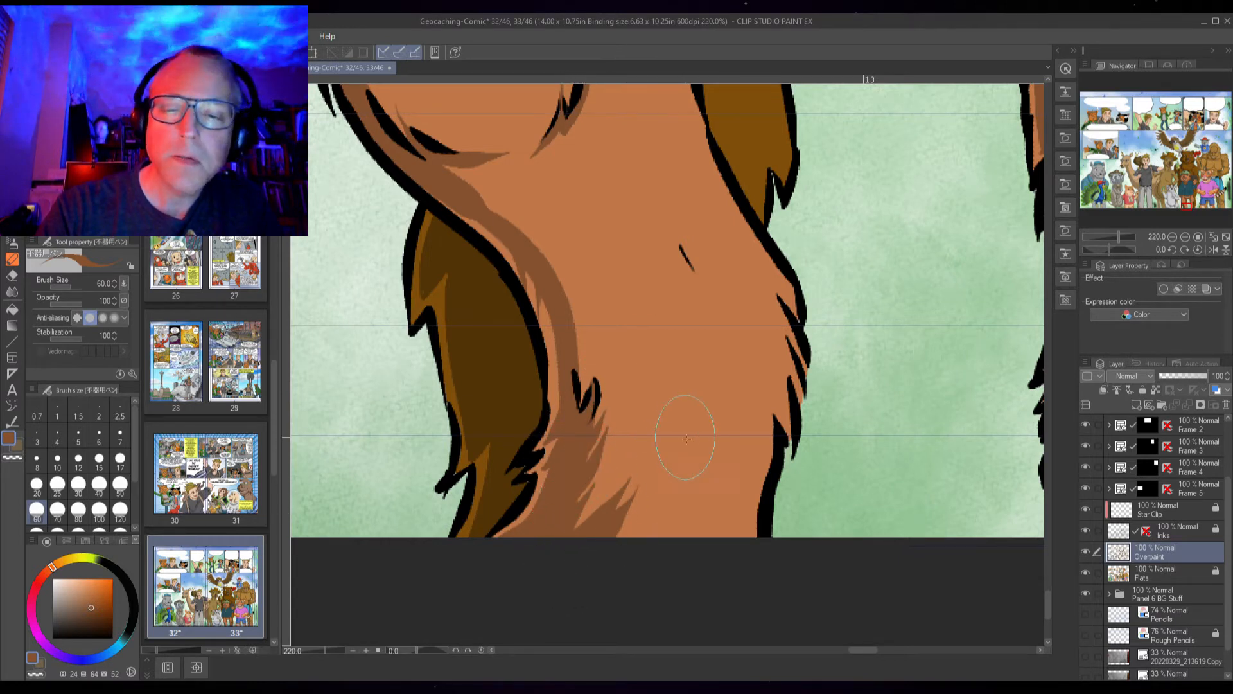
# Add jagged darker fur strokes along the leg's outer edge and down its middle
pyautogui.moveTo(766, 416); pyautogui.dragTo(755, 567)
pyautogui.moveTo(781, 404); pyautogui.dragTo(787, 445)
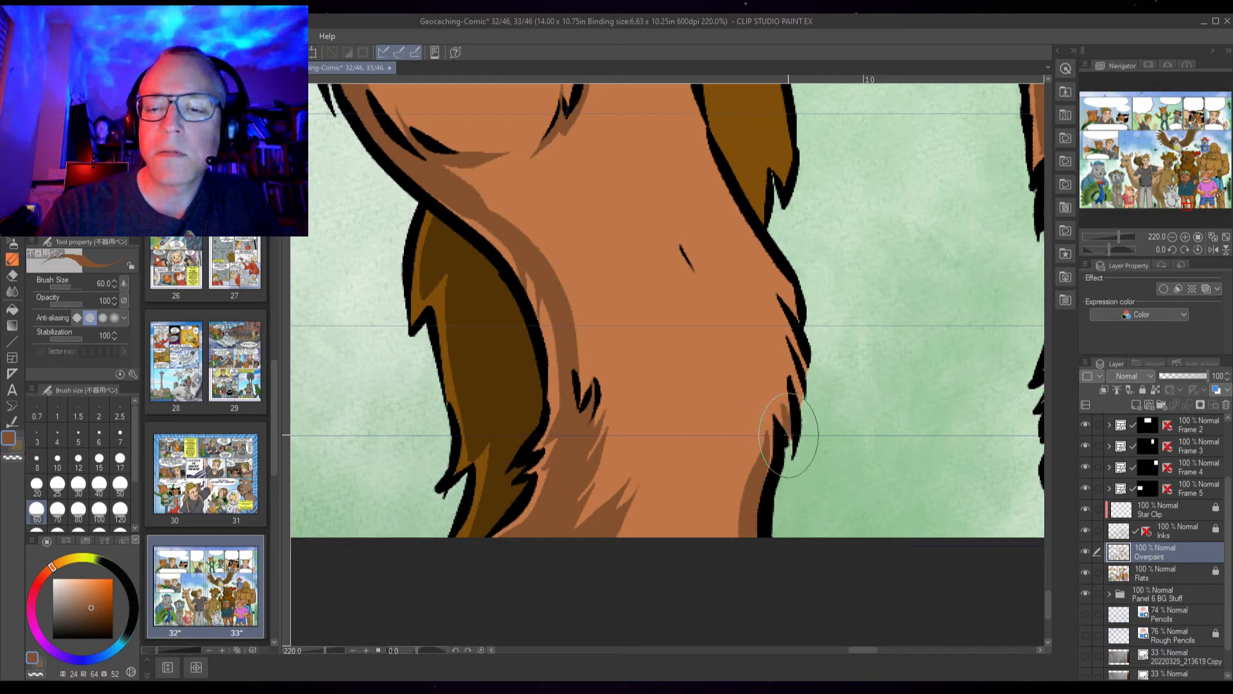
pyautogui.moveTo(766, 394)
pyautogui.mouseDown()
pyautogui.moveTo(787, 408)
pyautogui.moveTo(781, 334)
pyautogui.moveTo(801, 367)
pyautogui.mouseUp()
pyautogui.moveTo(776, 280); pyautogui.dragTo(797, 318)
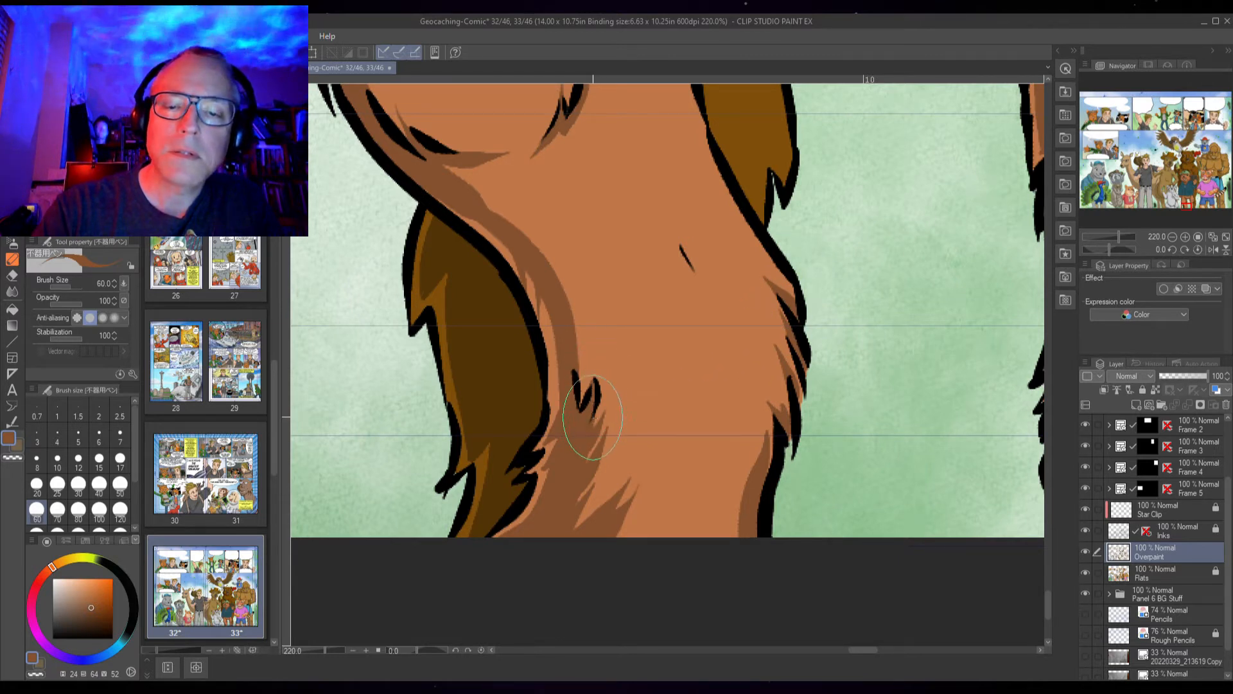
pyautogui.moveTo(674, 222); pyautogui.dragTo(745, 335)
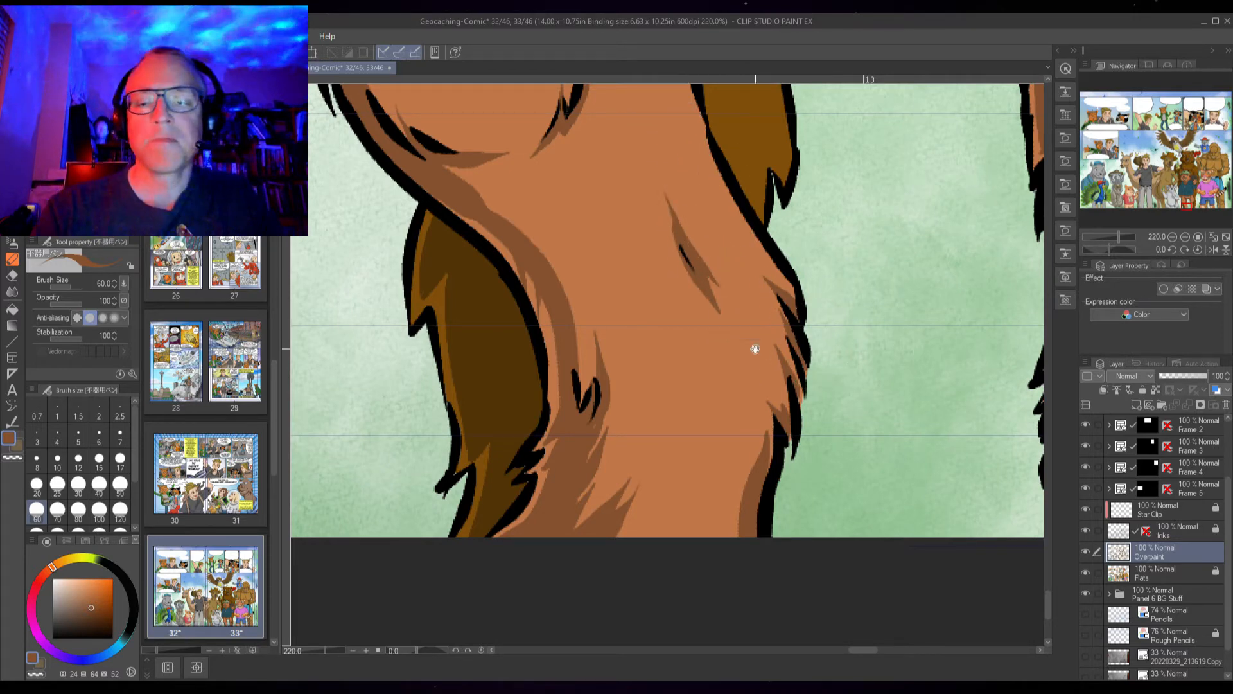
pyautogui.moveTo(755, 348); pyautogui.dragTo(761, 554)
# Extend the shadow up the inner side of the knee, undoing and redoing one stroke
pyautogui.moveTo(501, 361); pyautogui.dragTo(526, 453)
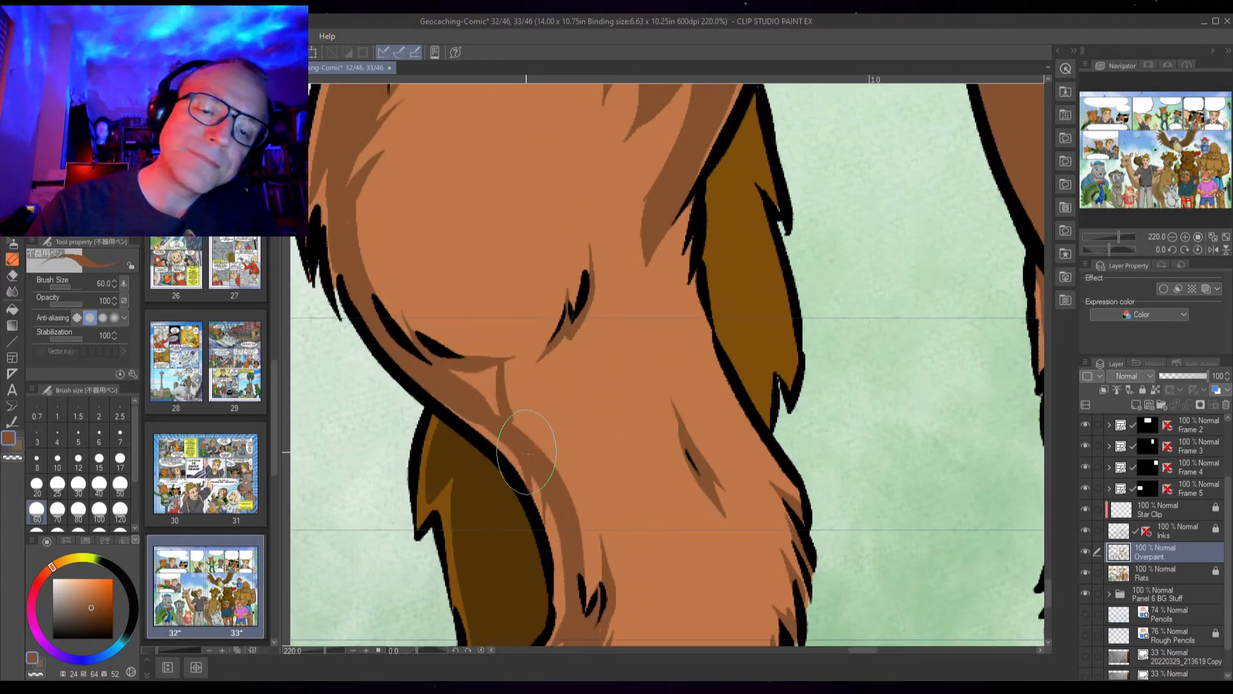
pyautogui.moveTo(493, 364)
pyautogui.mouseDown()
pyautogui.moveTo(492, 420)
pyautogui.moveTo(475, 358)
pyautogui.moveTo(473, 385)
pyautogui.moveTo(457, 366)
pyautogui.moveTo(483, 356)
pyautogui.moveTo(446, 313)
pyautogui.mouseUp()
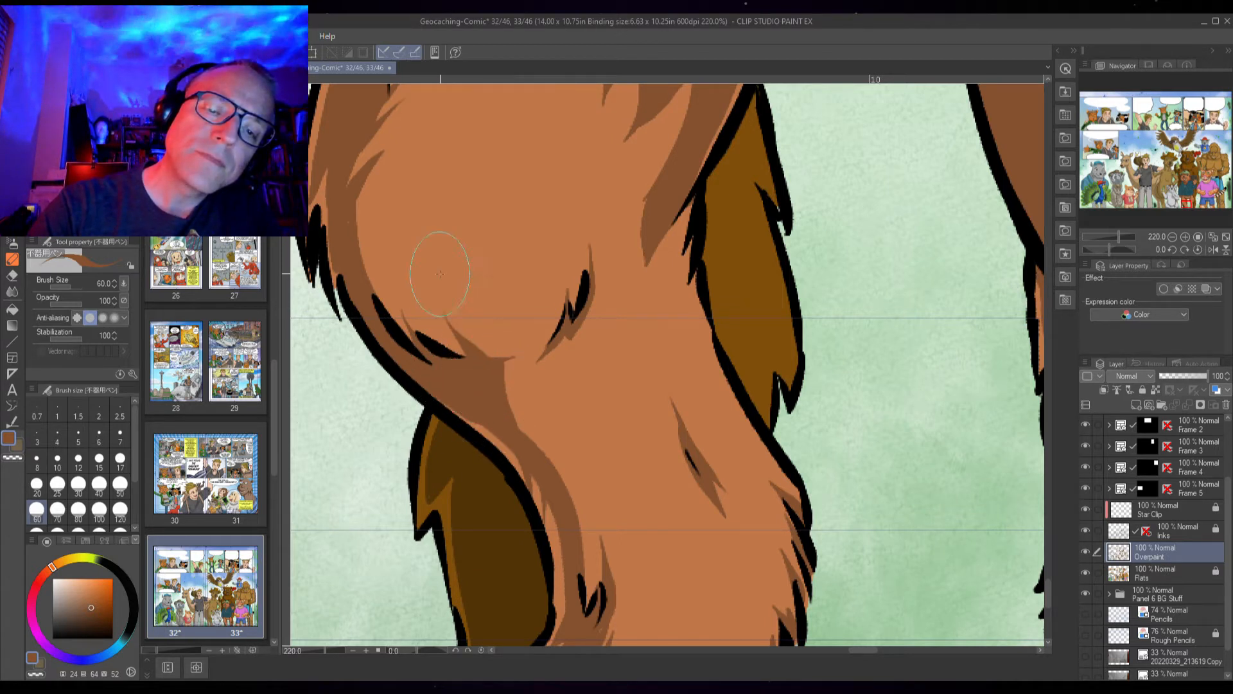
pyautogui.hotkey('ctrl', 'z')
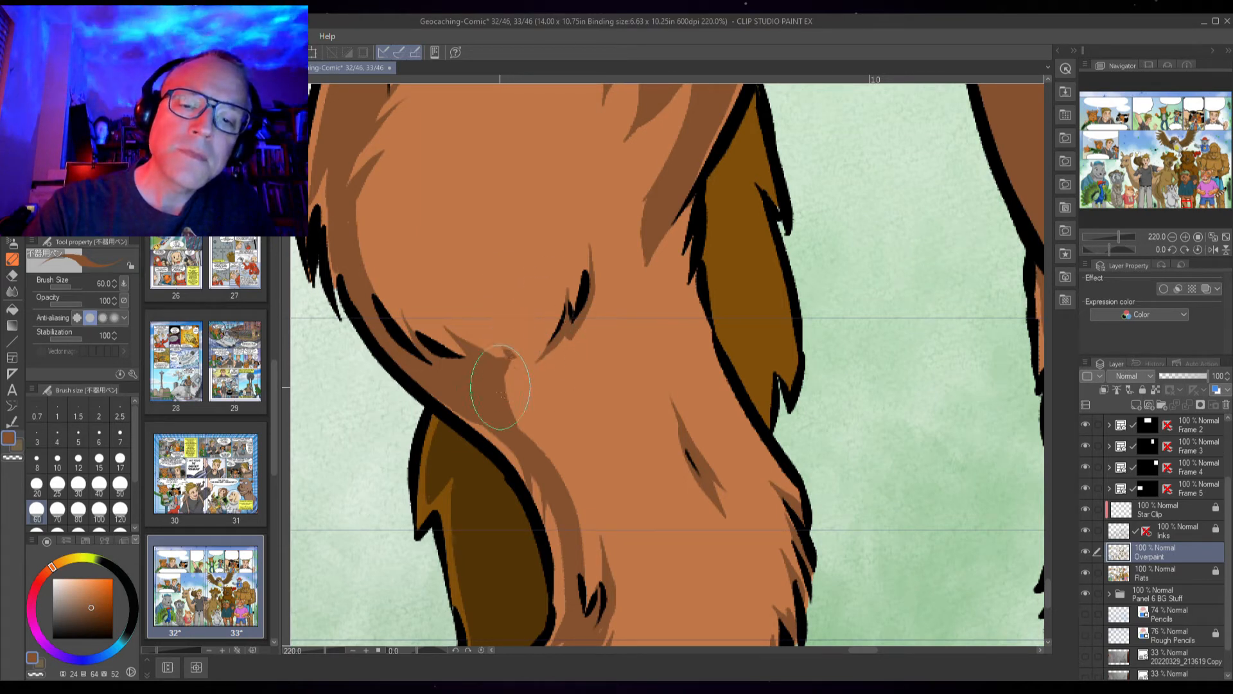
pyautogui.moveTo(504, 366)
pyautogui.mouseDown()
pyautogui.moveTo(511, 415)
pyautogui.moveTo(570, 489)
pyautogui.moveTo(578, 597)
pyautogui.mouseUp()
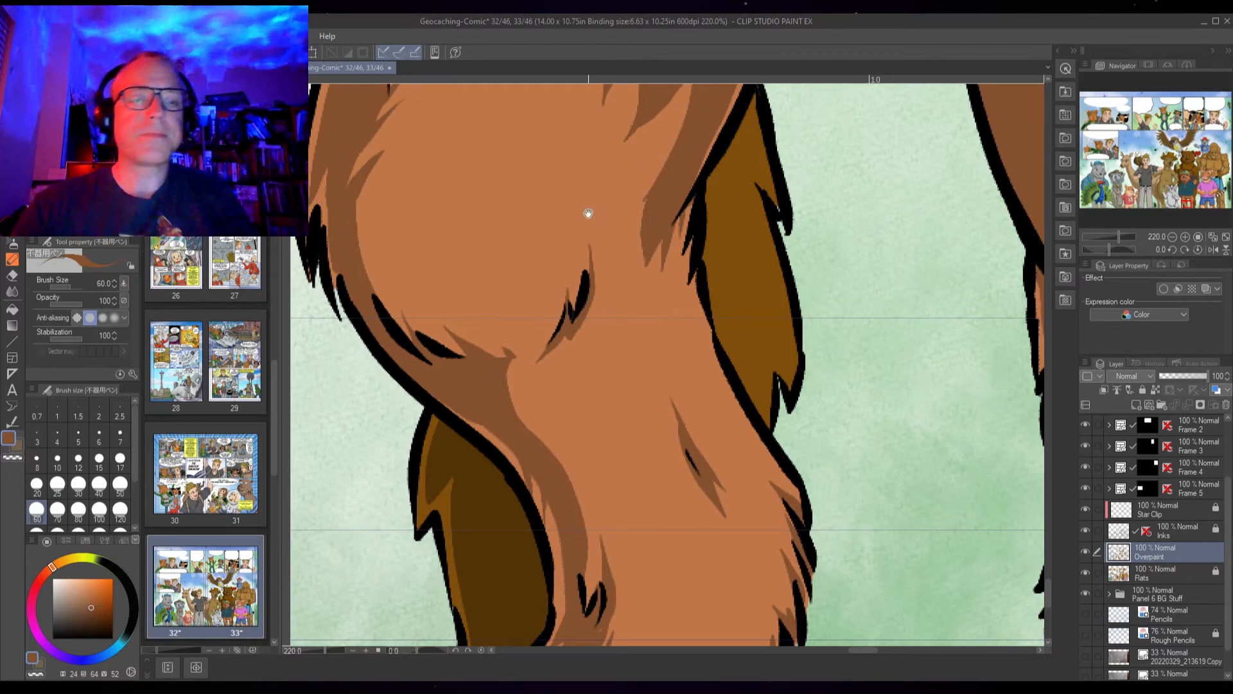
pyautogui.moveTo(587, 210); pyautogui.dragTo(581, 475)
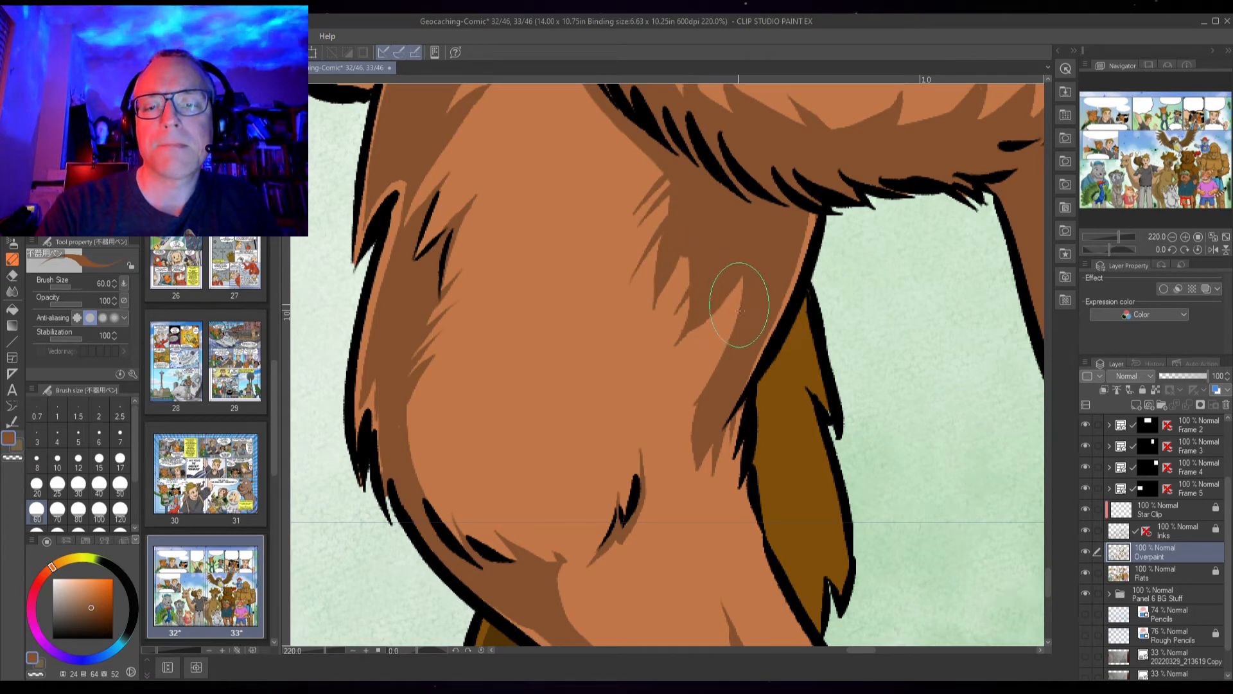
pyautogui.moveTo(733, 360); pyautogui.dragTo(665, 66)
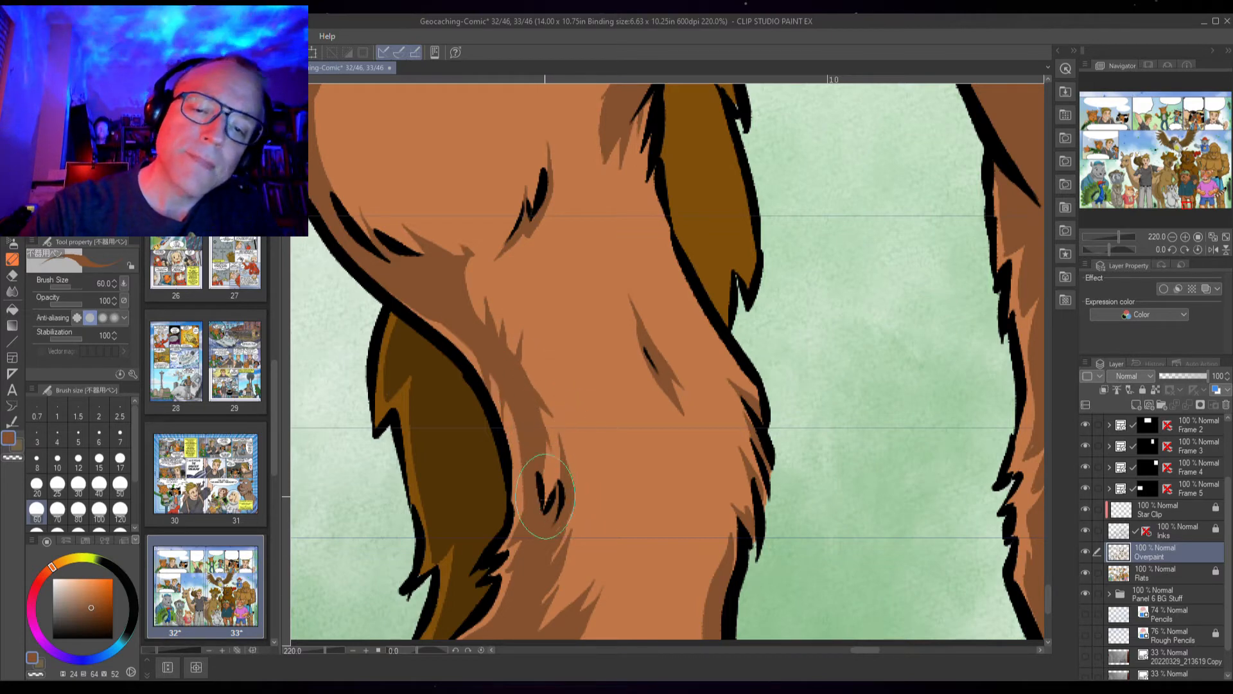
# Add jagged darker fur shading along the inner edge of the beaver's other lower leg
pyautogui.moveTo(889, 512)
pyautogui.mouseDown()
pyautogui.moveTo(848, 404)
pyautogui.moveTo(775, 378)
pyautogui.mouseUp()
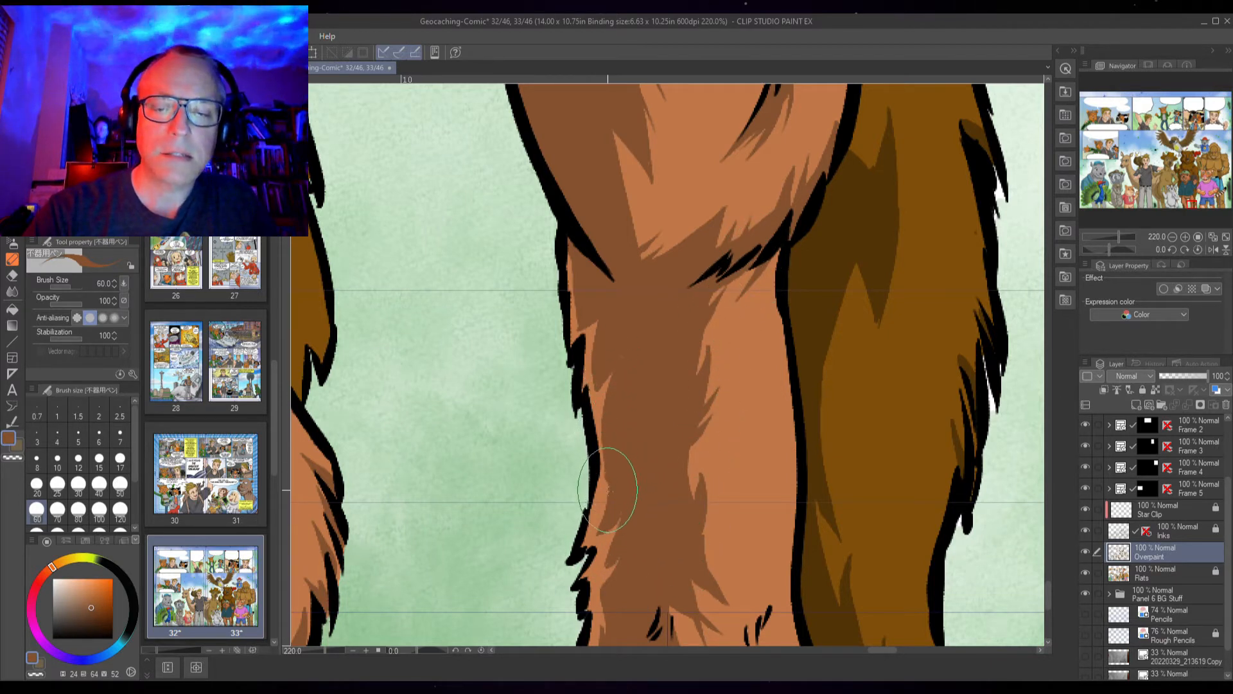
pyautogui.moveTo(601, 517); pyautogui.dragTo(582, 545)
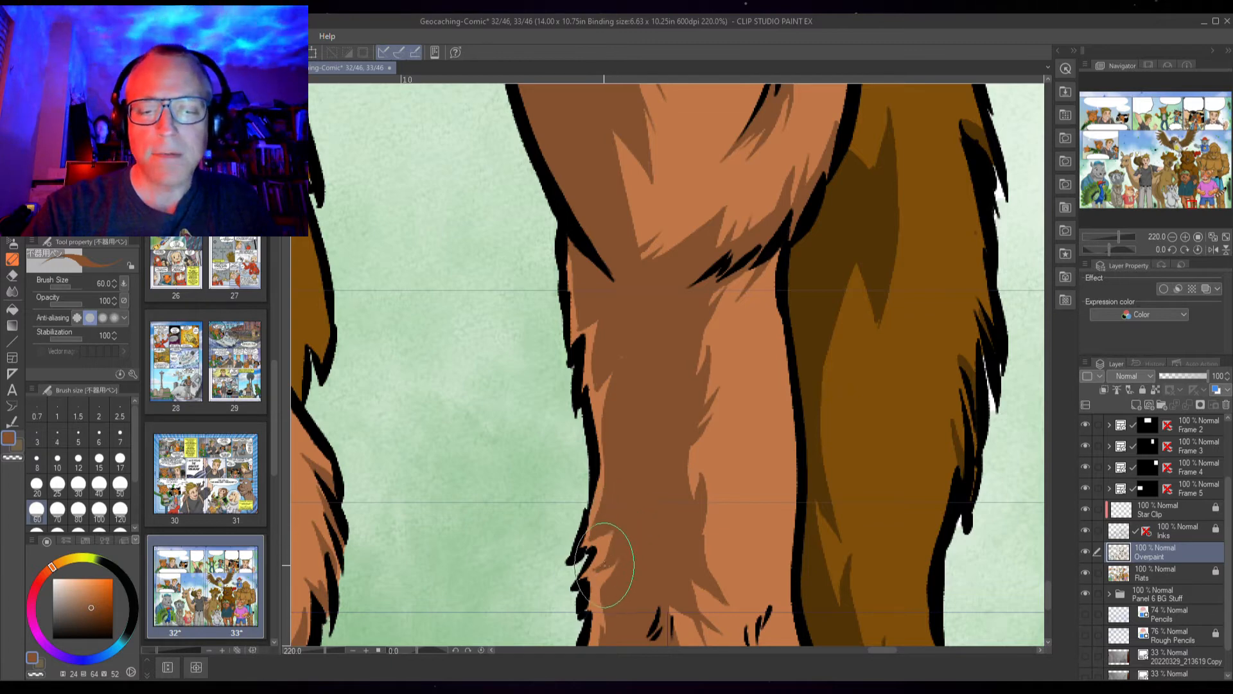
pyautogui.moveTo(616, 544); pyautogui.dragTo(669, 428)
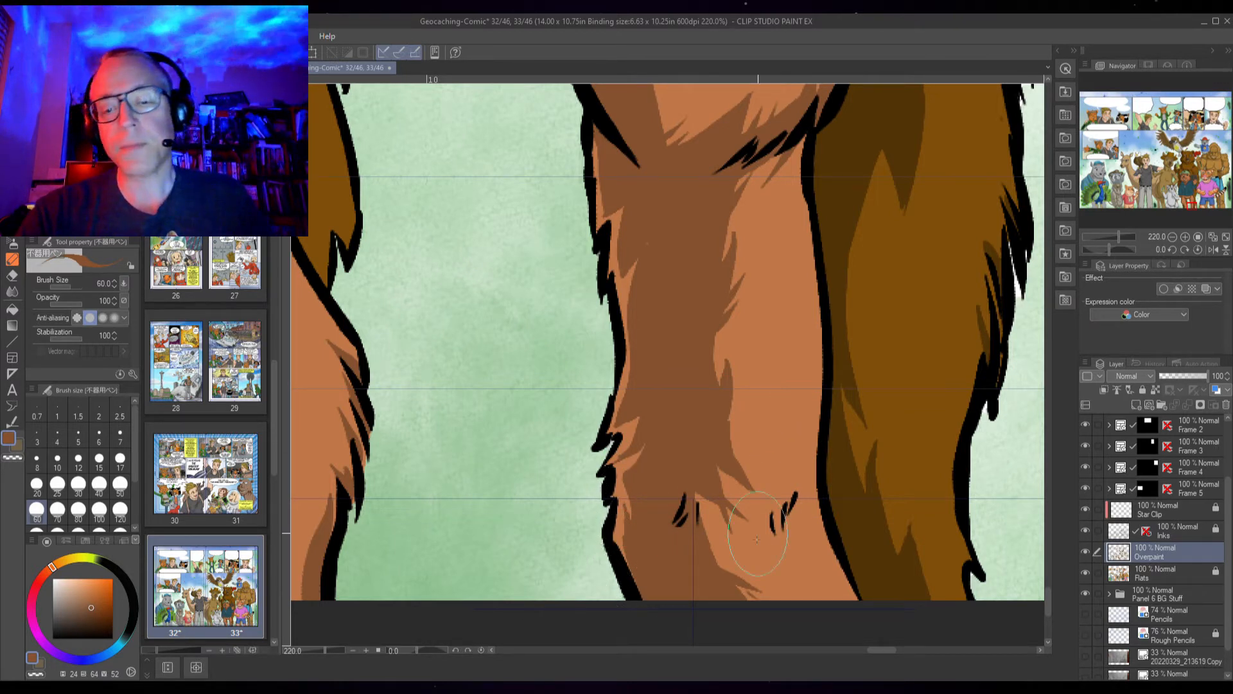
pyautogui.moveTo(711, 461)
pyautogui.mouseDown()
pyautogui.moveTo(660, 598)
pyautogui.moveTo(704, 548)
pyautogui.mouseUp()
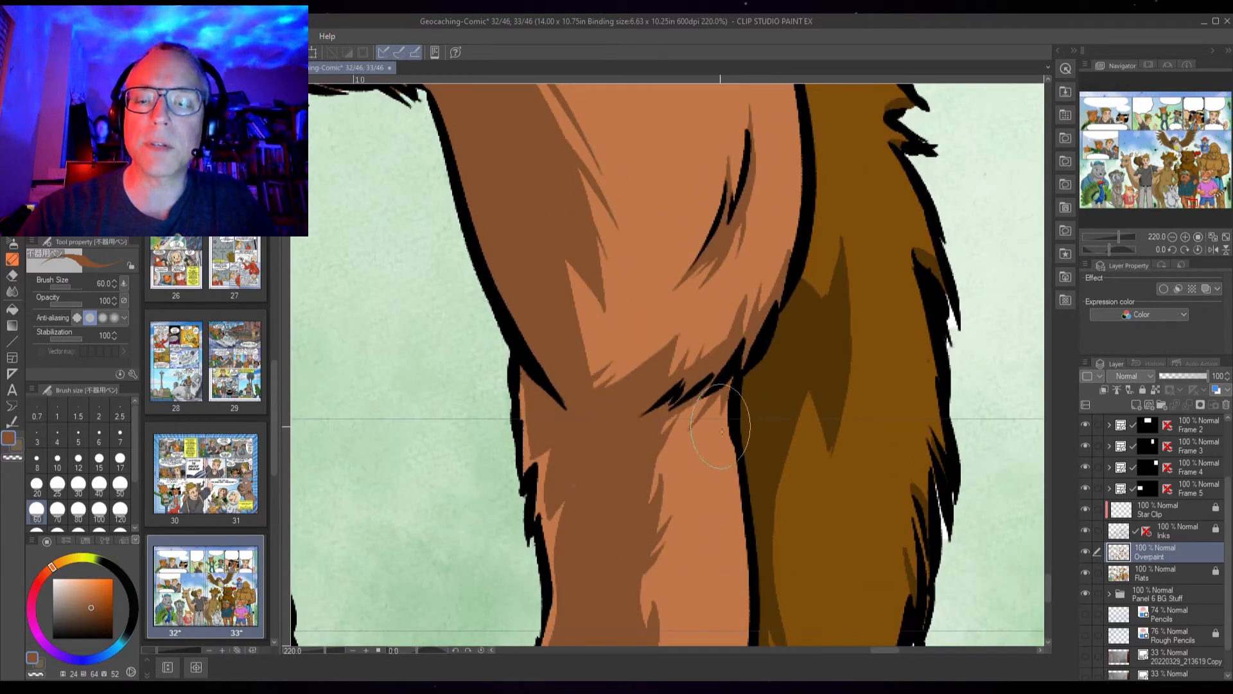
pyautogui.moveTo(743, 399); pyautogui.dragTo(686, 547)
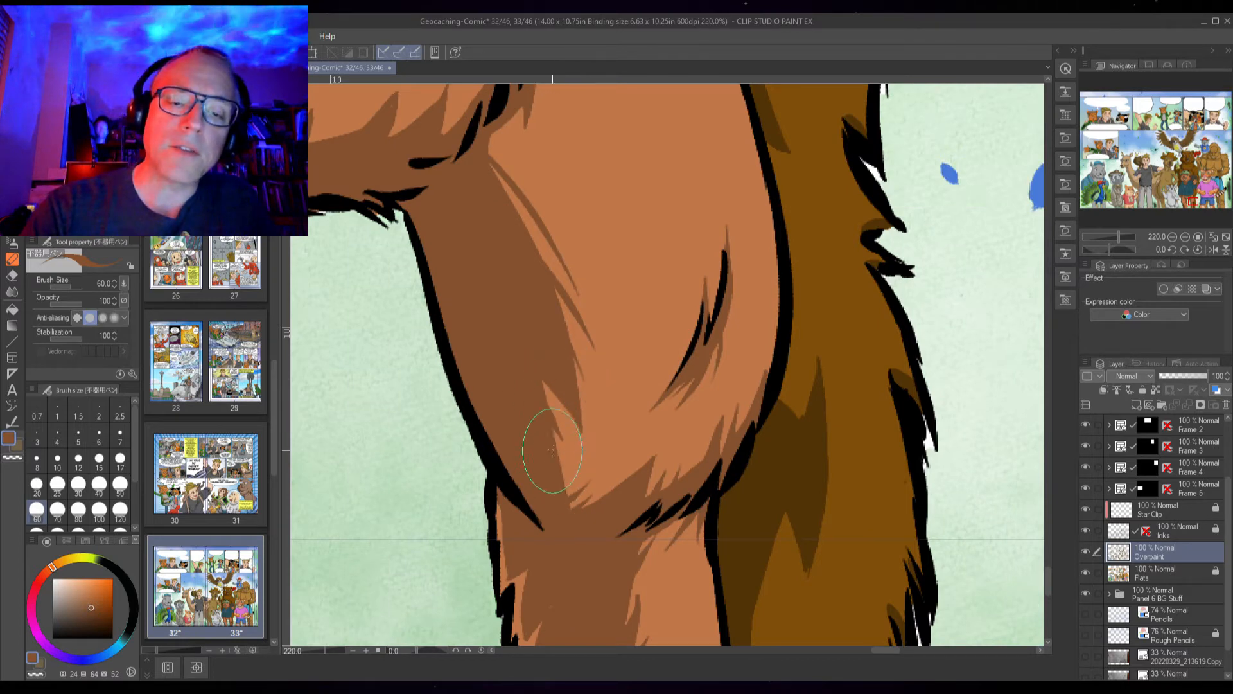
pyautogui.moveTo(609, 287); pyautogui.dragTo(649, 475)
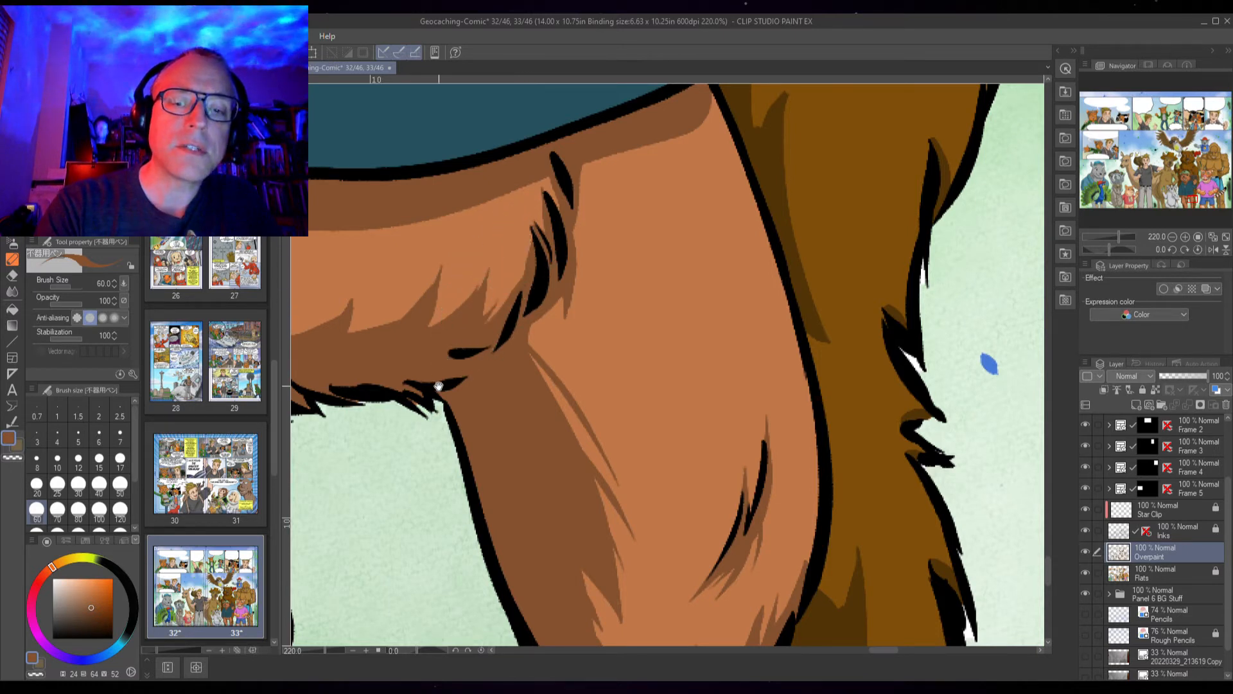
# Shade the fur just beneath the shirt hem between the beaver's legs
pyautogui.moveTo(438, 385); pyautogui.dragTo(633, 393)
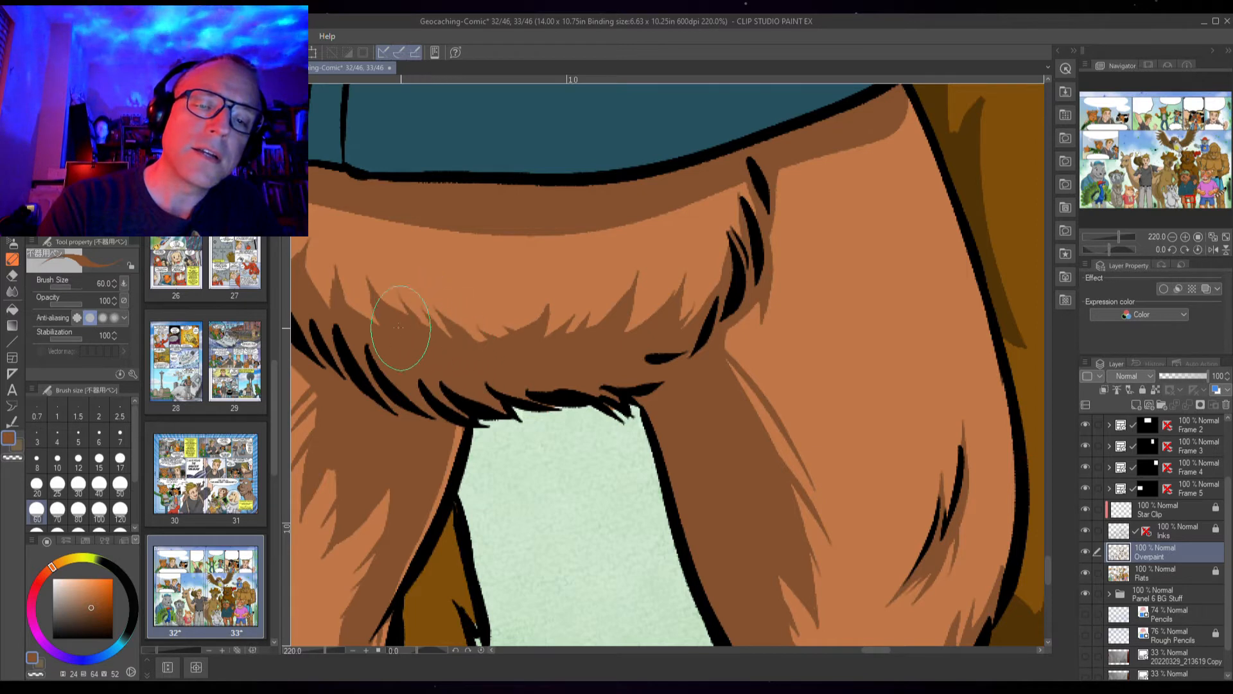
pyautogui.moveTo(394, 340); pyautogui.dragTo(506, 456)
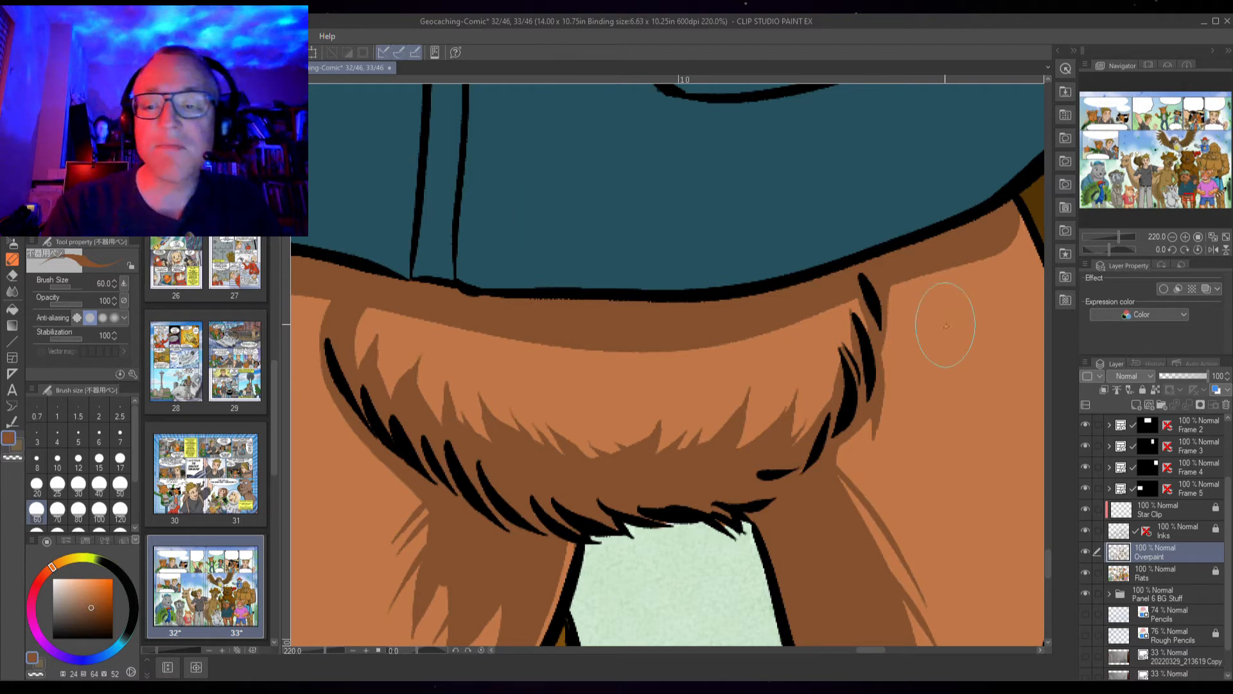
pyautogui.scroll(2, 674, 482)
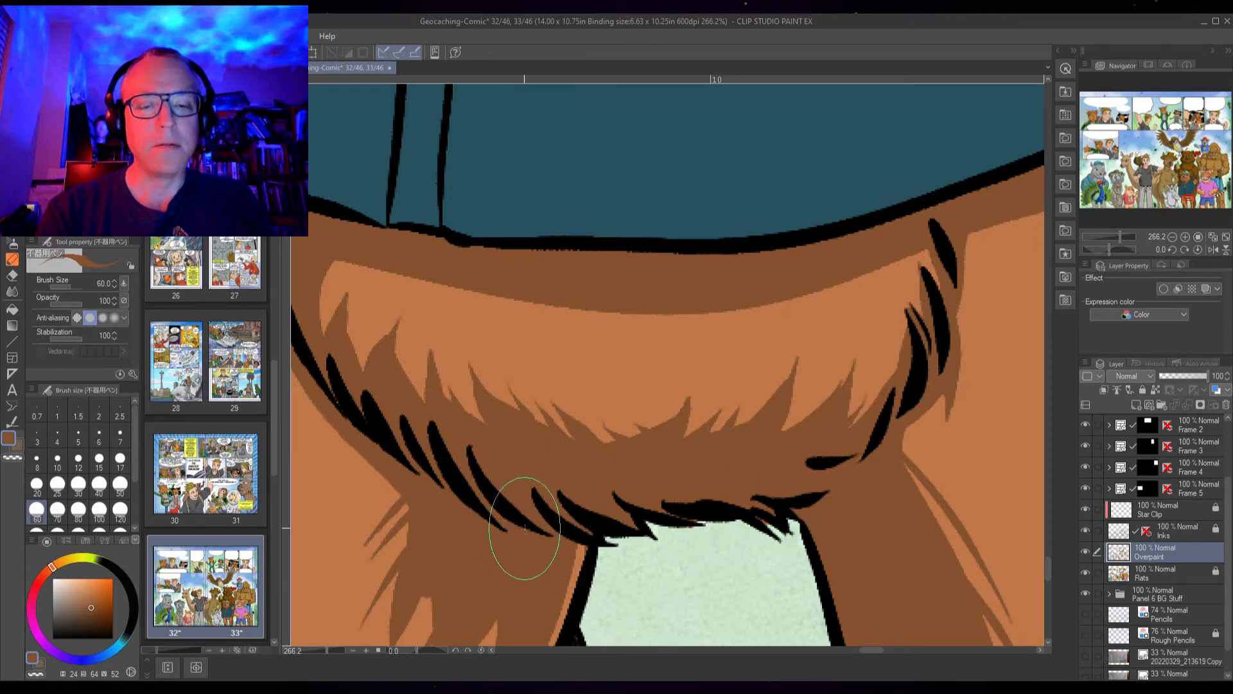
pyautogui.scroll(-3, 835, 463)
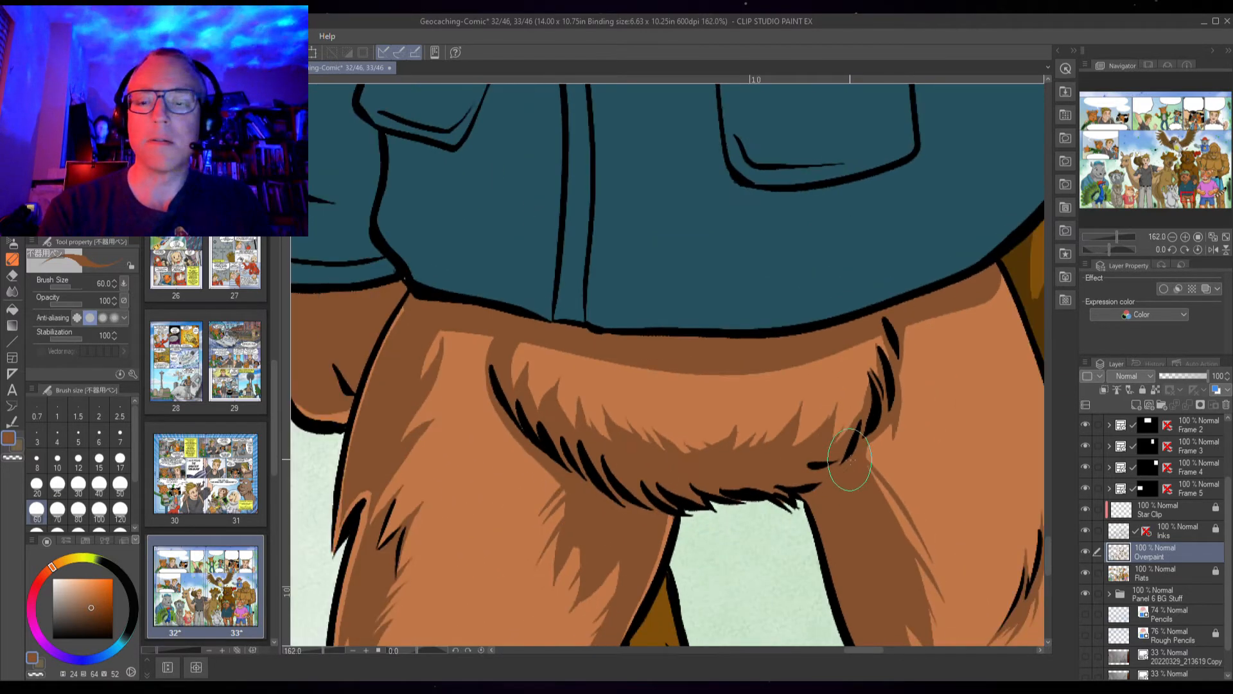
pyautogui.scroll(-3, 849, 459)
# Paint a shadow along the outer edge of the beaver's raised hand where it meets the sleeve cuff
pyautogui.moveTo(910, 318); pyautogui.dragTo(708, 550)
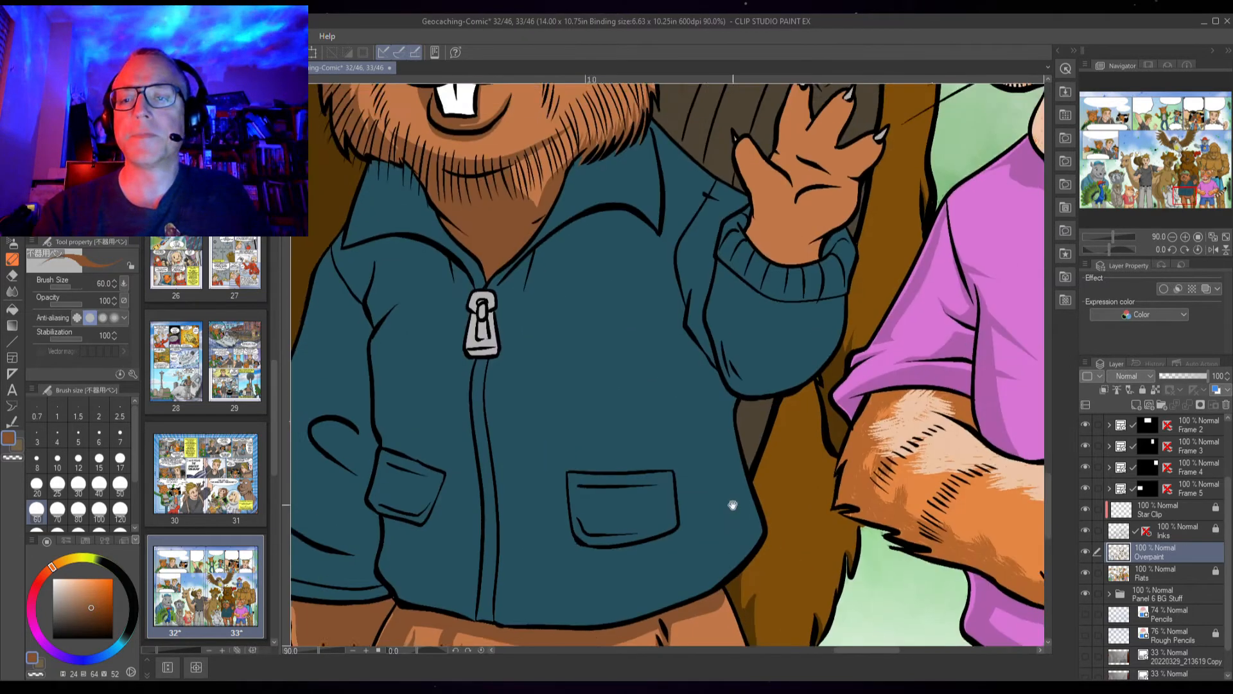
pyautogui.moveTo(817, 336); pyautogui.dragTo(746, 465)
pyautogui.scroll(3, 774, 365)
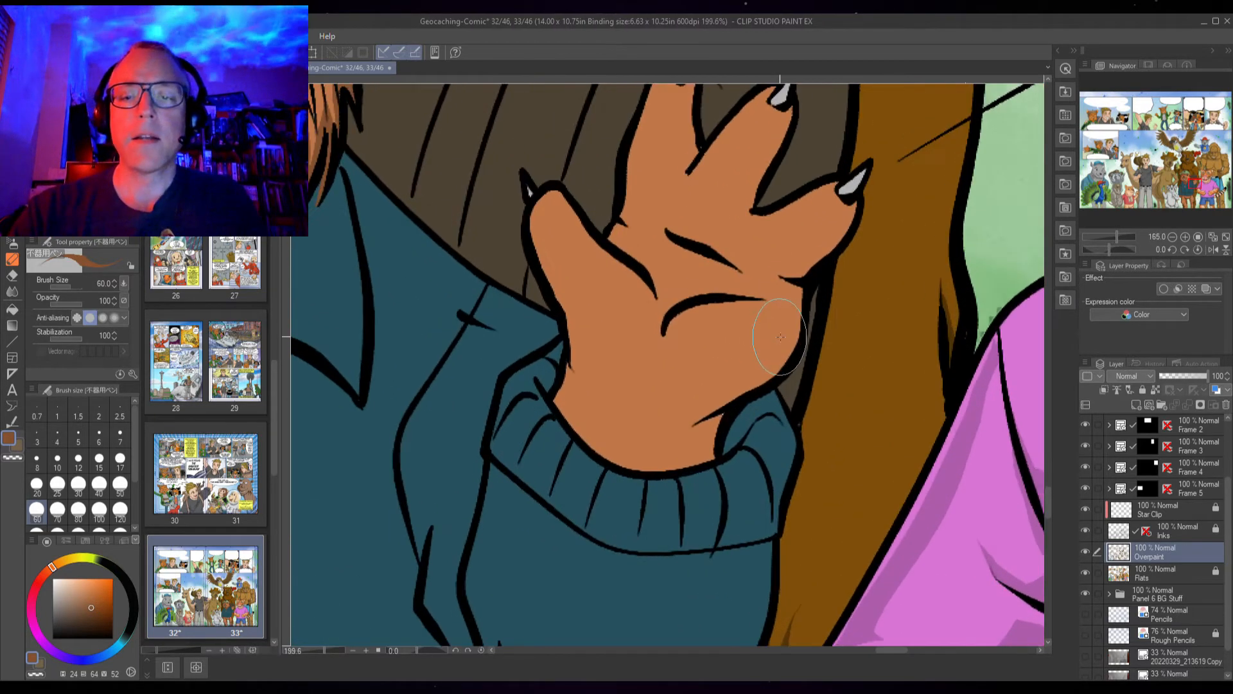
pyautogui.moveTo(848, 208)
pyautogui.mouseDown()
pyautogui.moveTo(793, 270)
pyautogui.moveTo(804, 285)
pyautogui.moveTo(722, 416)
pyautogui.mouseUp()
pyautogui.moveTo(779, 352); pyautogui.dragTo(695, 419)
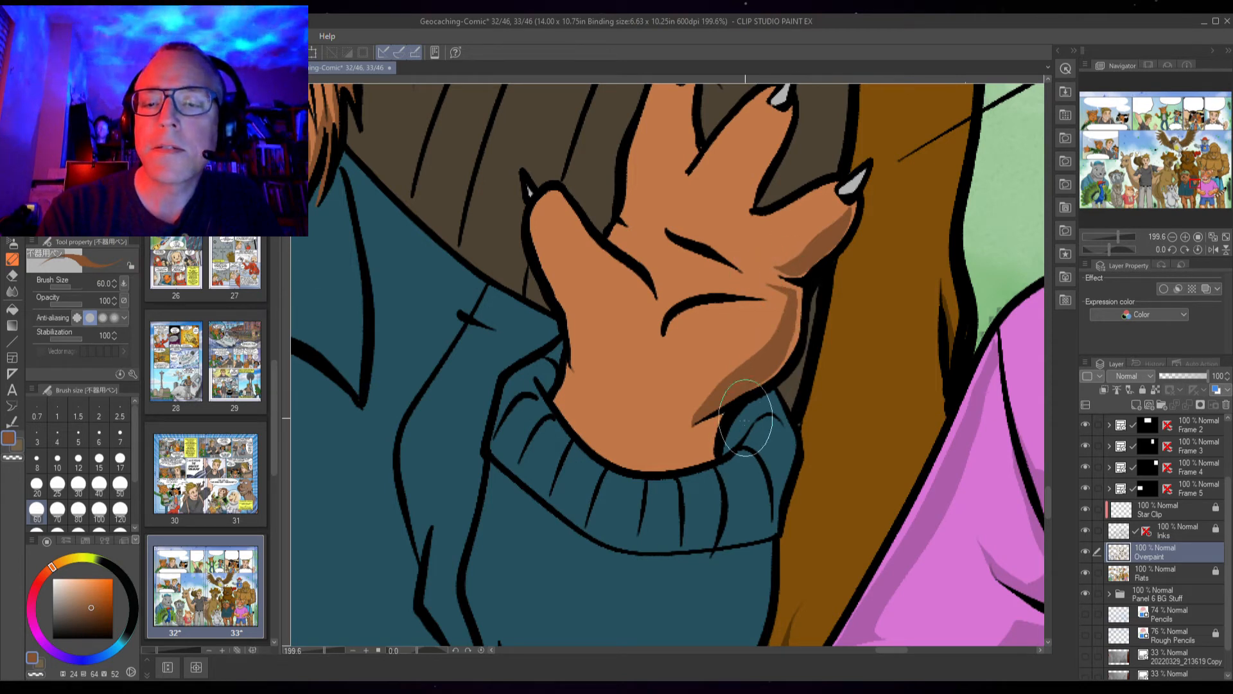
pyautogui.moveTo(725, 412); pyautogui.dragTo(711, 440)
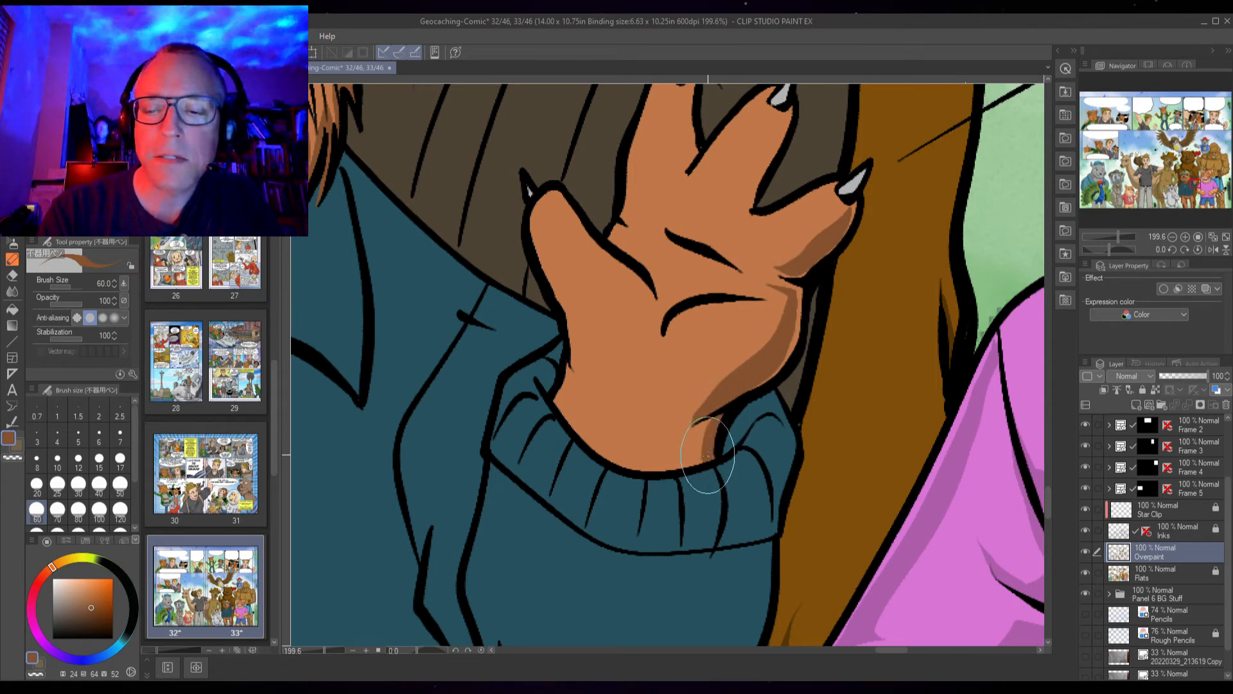
pyautogui.moveTo(704, 441)
pyautogui.mouseDown()
pyautogui.moveTo(639, 469)
pyautogui.moveTo(716, 453)
pyautogui.mouseUp()
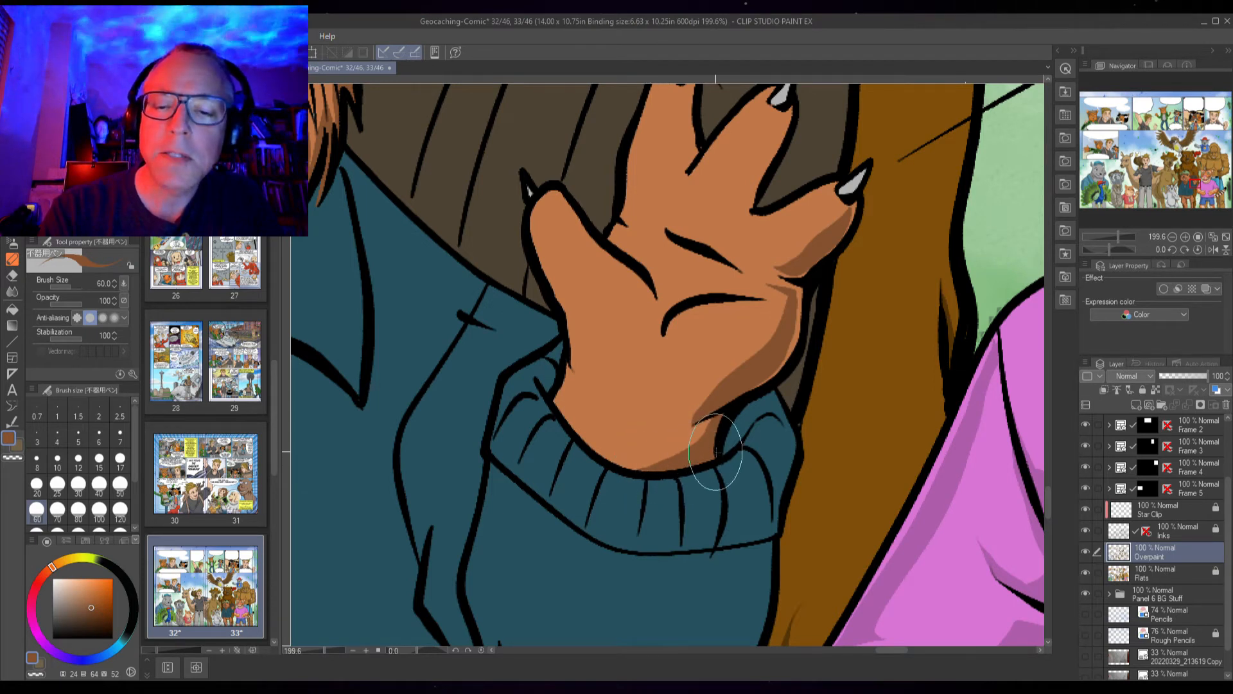
# Shade the palm and the finger crease of the raised hand
pyautogui.moveTo(567, 364)
pyautogui.mouseDown()
pyautogui.moveTo(575, 428)
pyautogui.moveTo(560, 388)
pyautogui.moveTo(561, 416)
pyautogui.moveTo(570, 376)
pyautogui.moveTo(573, 425)
pyautogui.moveTo(556, 397)
pyautogui.moveTo(592, 446)
pyautogui.moveTo(605, 419)
pyautogui.mouseUp()
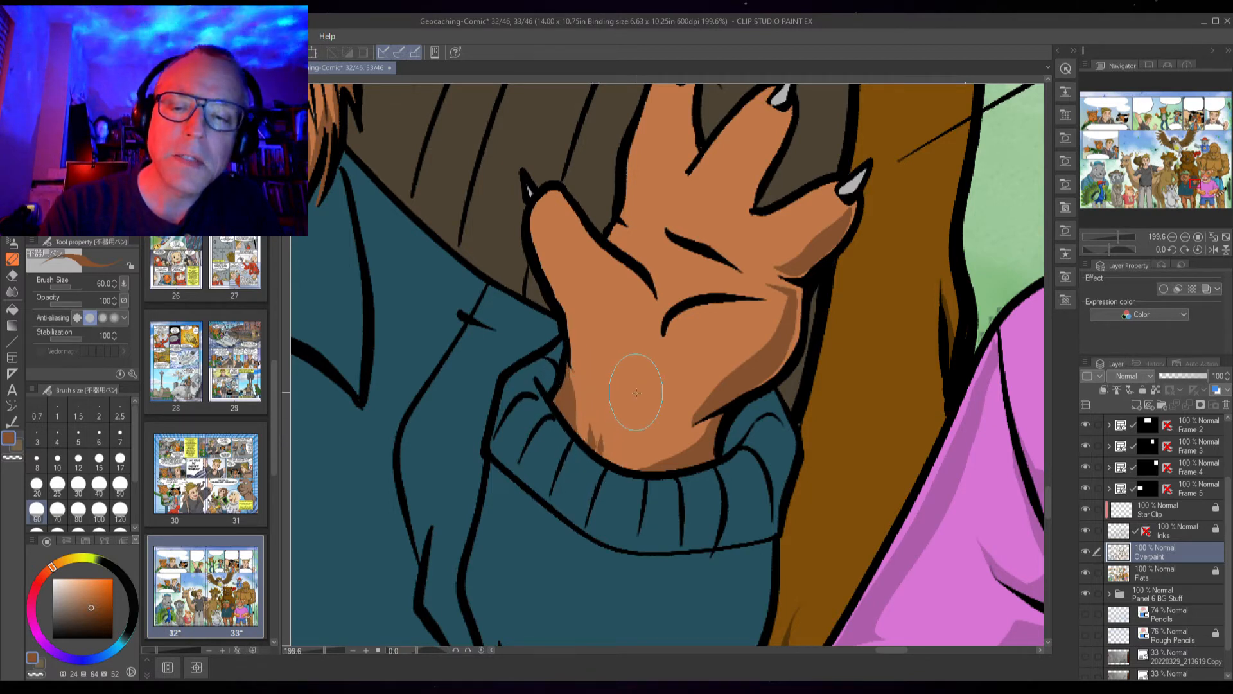
pyautogui.moveTo(563, 246)
pyautogui.mouseDown()
pyautogui.moveTo(534, 193)
pyautogui.moveTo(538, 257)
pyautogui.moveTo(586, 366)
pyautogui.moveTo(624, 382)
pyautogui.mouseUp()
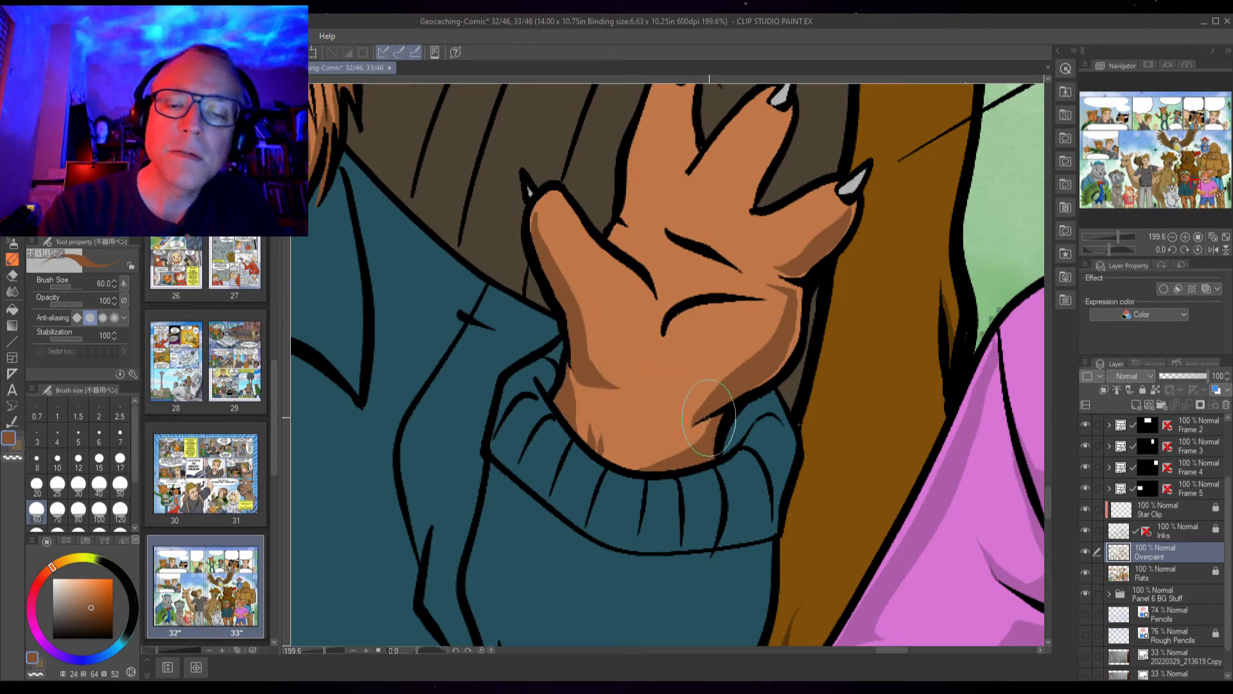
pyautogui.moveTo(719, 392)
pyautogui.mouseDown()
pyautogui.moveTo(679, 411)
pyautogui.moveTo(627, 392)
pyautogui.moveTo(651, 436)
pyautogui.moveTo(684, 375)
pyautogui.moveTo(688, 327)
pyautogui.moveTo(673, 311)
pyautogui.moveTo(663, 327)
pyautogui.moveTo(679, 299)
pyautogui.moveTo(784, 295)
pyautogui.mouseUp()
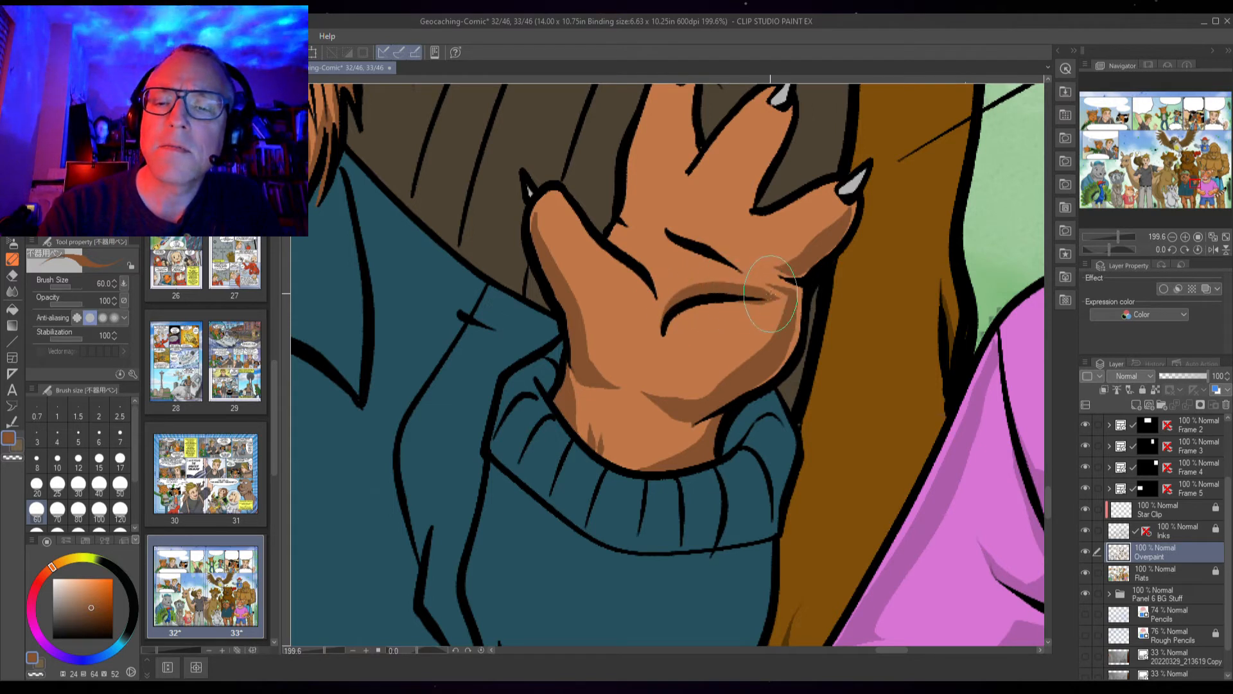
# Add darker shading across the wrist just above the sleeve cuff
pyautogui.press('c')
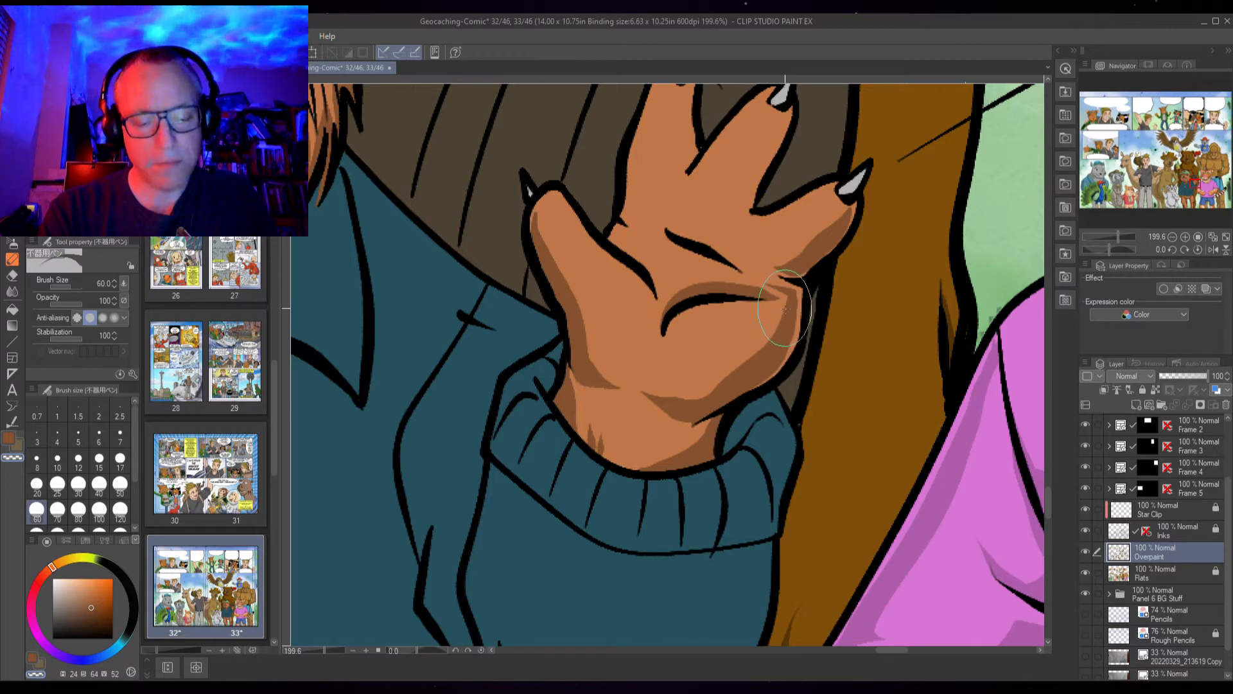
pyautogui.press('c')
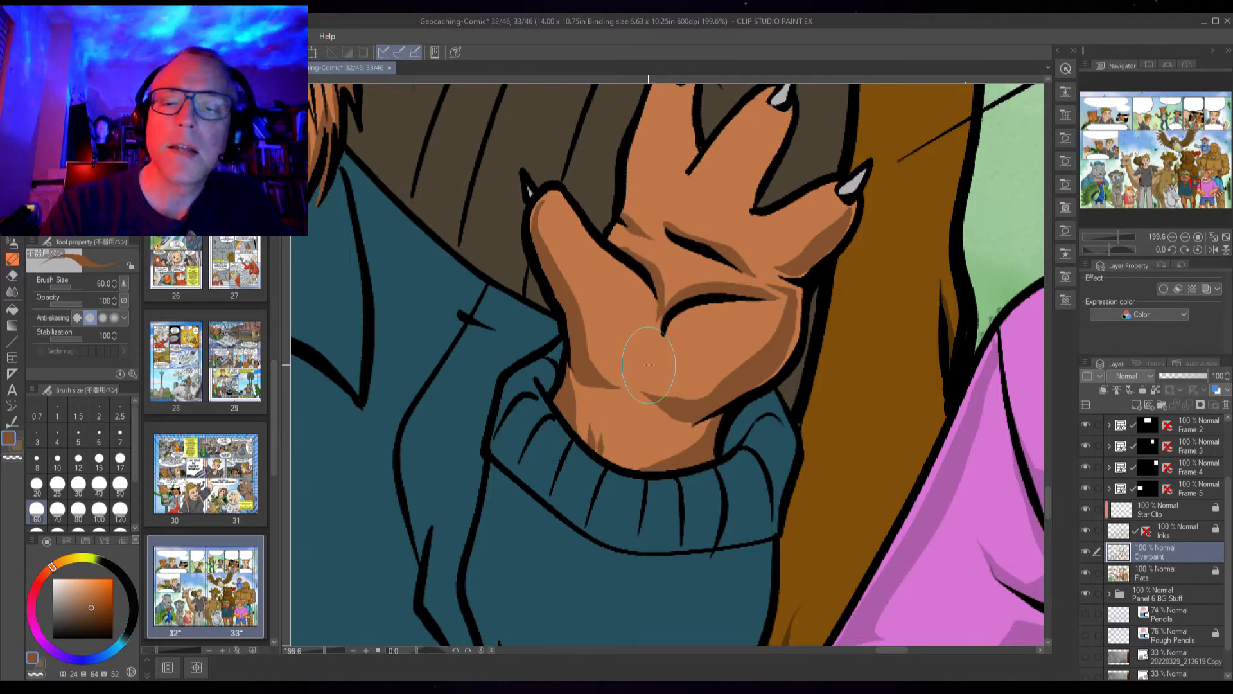
pyautogui.moveTo(620, 464); pyautogui.dragTo(633, 453)
pyautogui.moveTo(575, 421); pyautogui.dragTo(675, 460)
pyautogui.moveTo(576, 425)
pyautogui.mouseDown()
pyautogui.moveTo(655, 469)
pyautogui.moveTo(688, 456)
pyautogui.mouseUp()
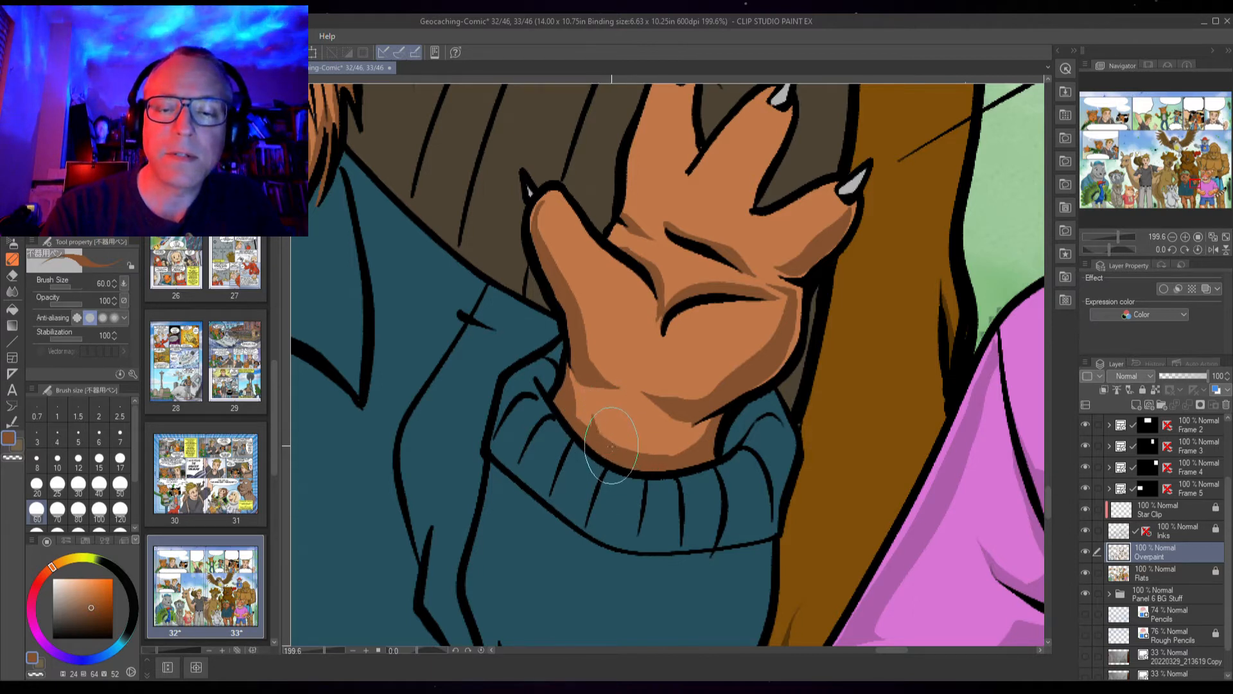
pyautogui.moveTo(611, 446); pyautogui.dragTo(614, 424)
pyautogui.moveTo(622, 449); pyautogui.dragTo(632, 423)
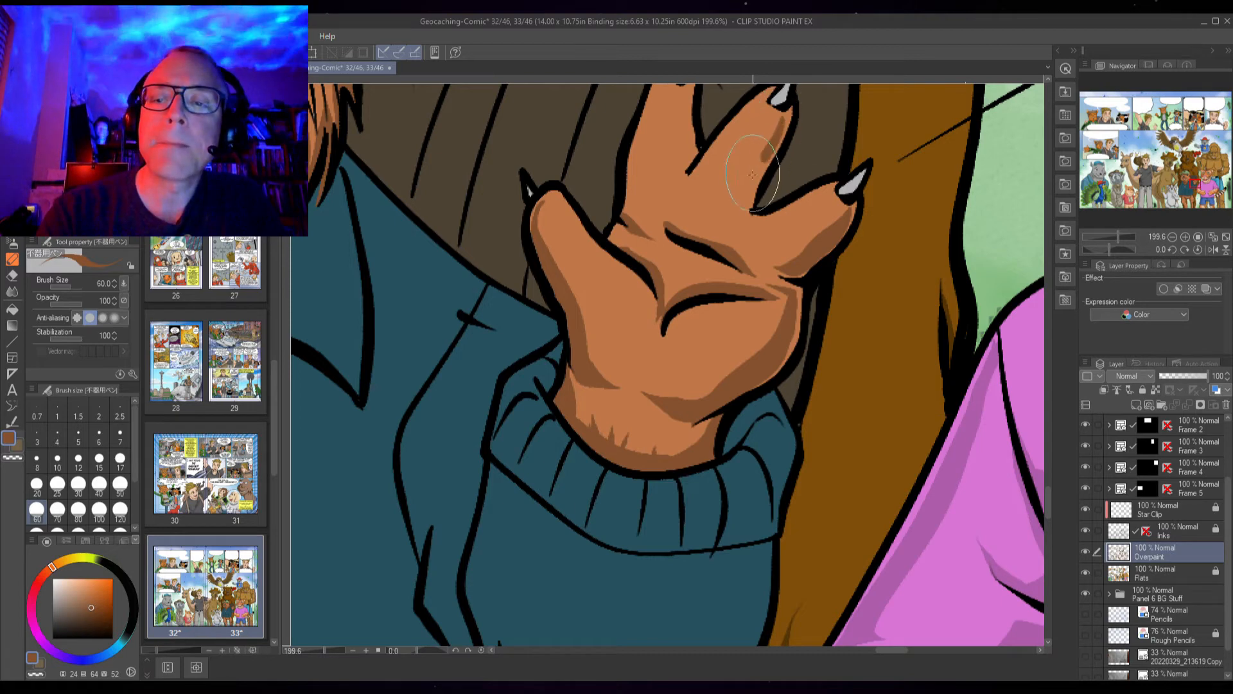
# Shade the inner edges of the raised hand's fingers just below the claws
pyautogui.moveTo(829, 155); pyautogui.dragTo(740, 359)
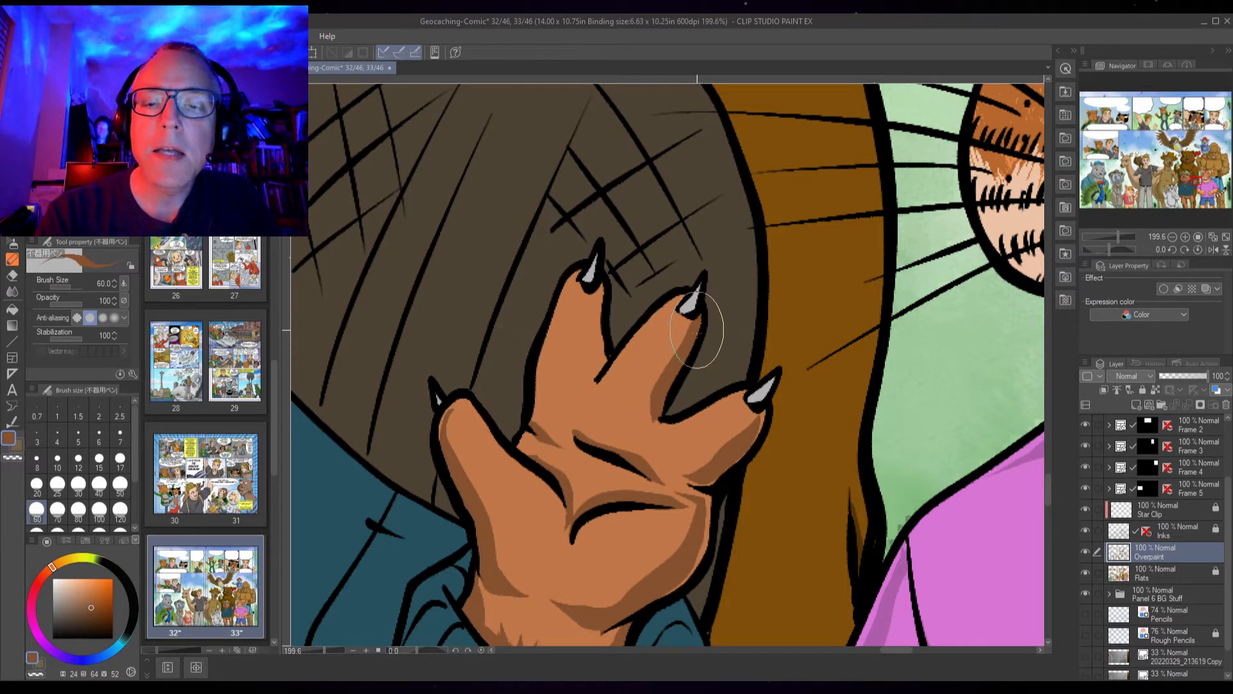
pyautogui.moveTo(604, 298); pyautogui.dragTo(582, 410)
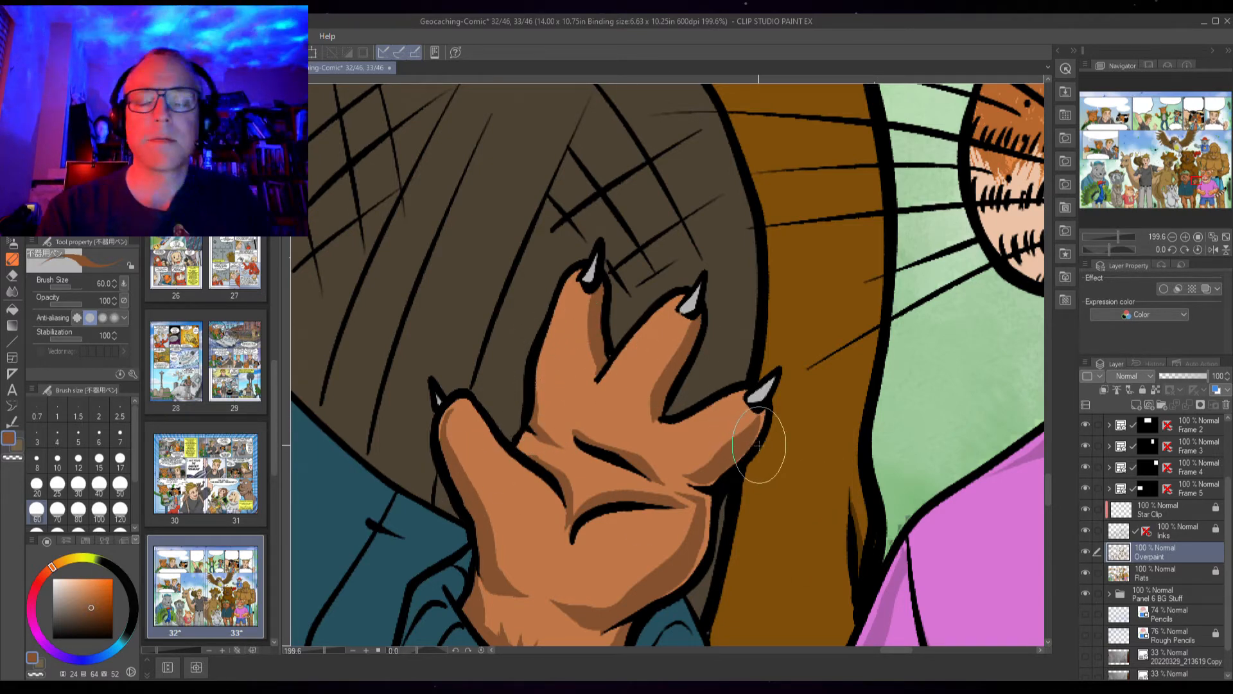
pyautogui.scroll(-3, 764, 428)
pyautogui.scroll(-2, 769, 420)
# Switch to the dark teal shadow colour and paint and fill a cast shadow beneath the jacket collar across the chest
pyautogui.moveTo(504, 518); pyautogui.dragTo(732, 416)
pyautogui.moveTo(772, 457)
pyautogui.mouseDown()
pyautogui.moveTo(794, 321)
pyautogui.moveTo(751, 307)
pyautogui.moveTo(682, 410)
pyautogui.mouseUp()
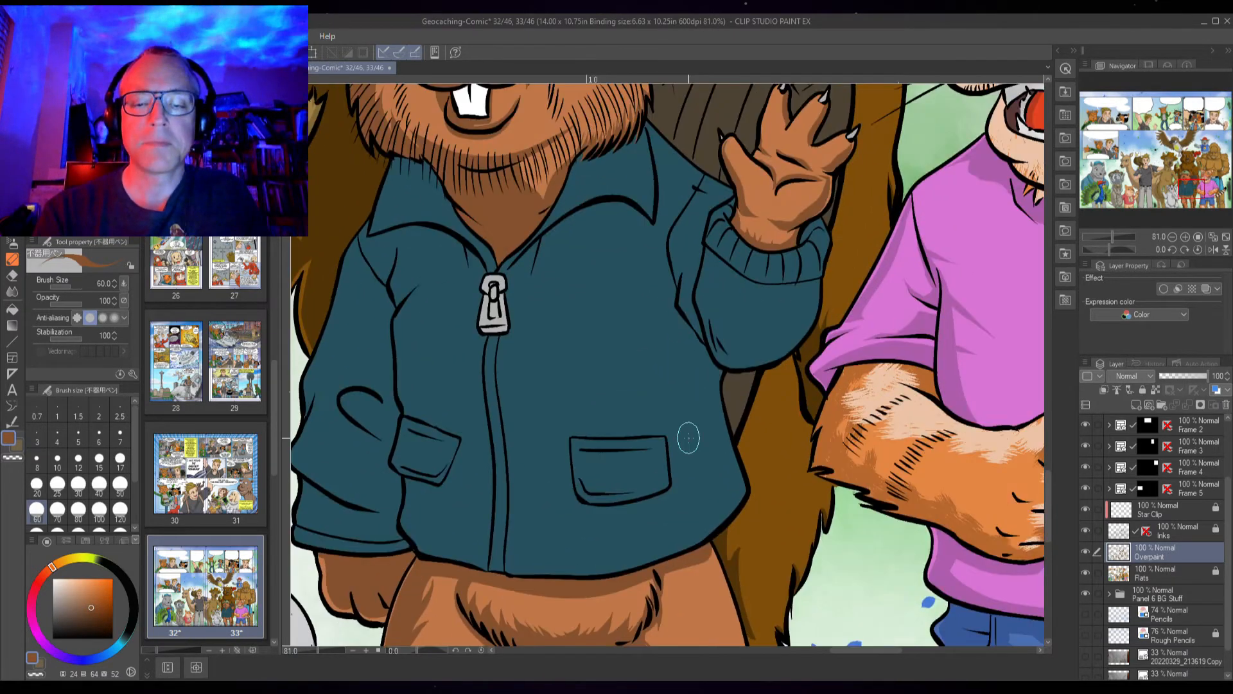
pyautogui.scroll(-2, 760, 346)
pyautogui.moveTo(775, 358); pyautogui.dragTo(807, 499)
pyautogui.scroll(2, 813, 450)
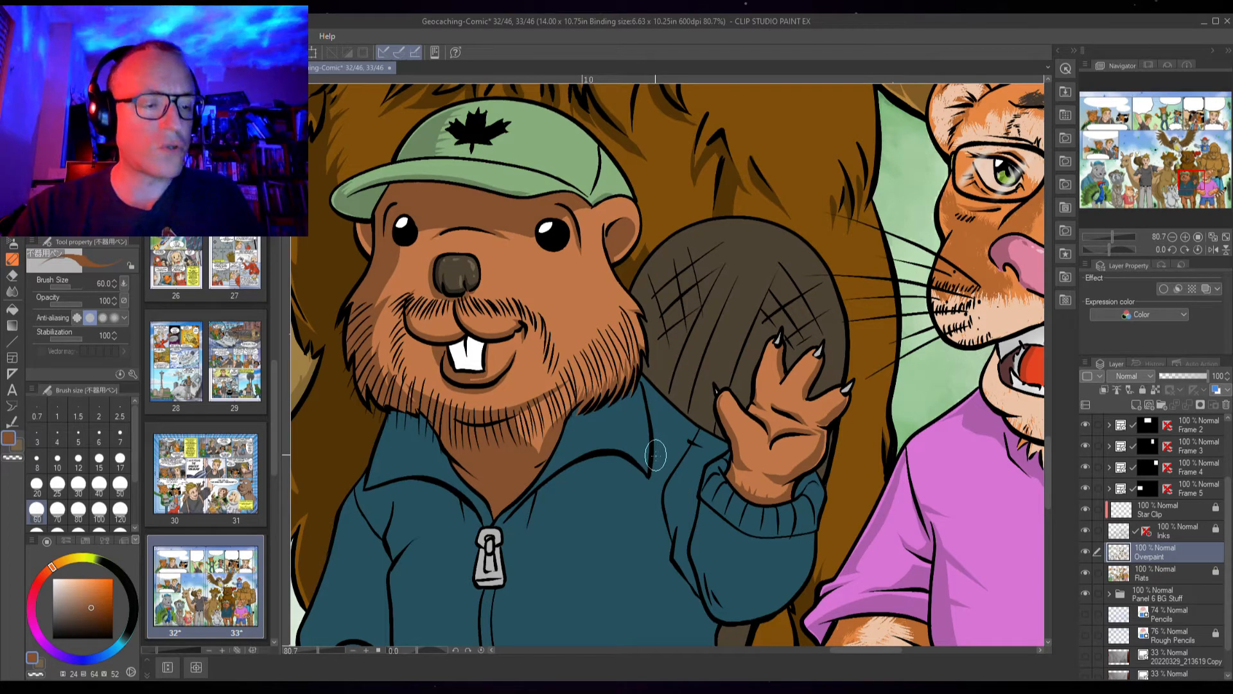
pyautogui.press('x')
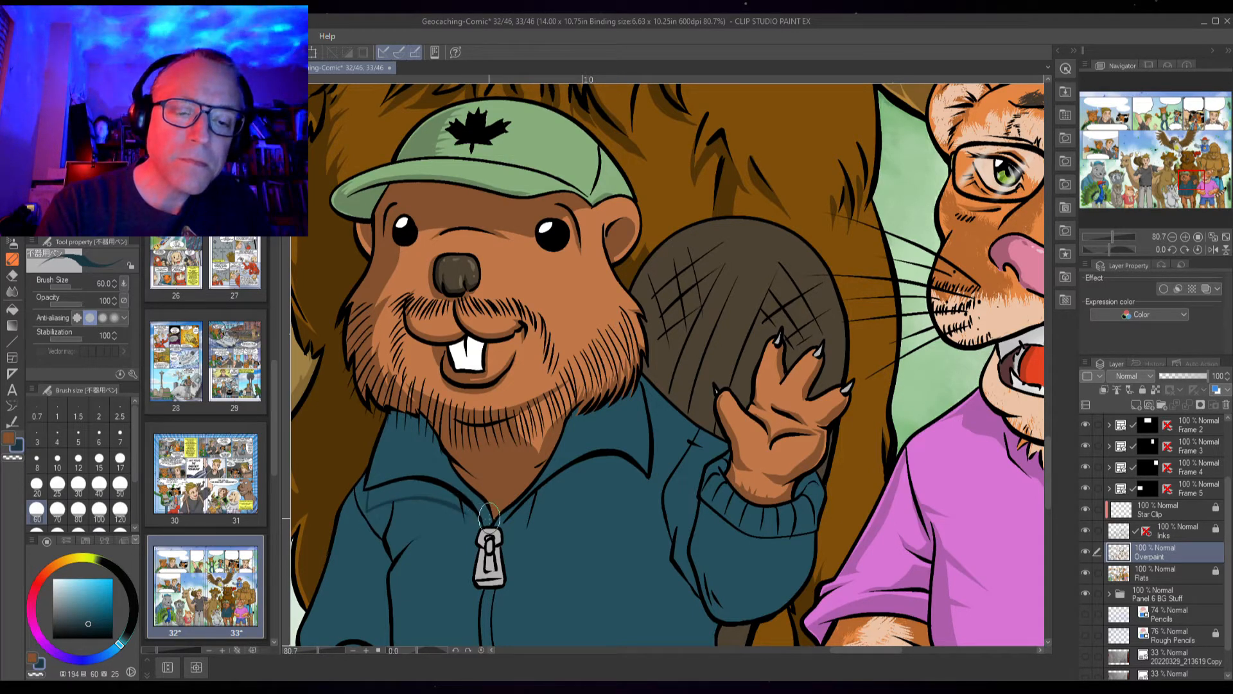
pyautogui.scroll(3, 494, 504)
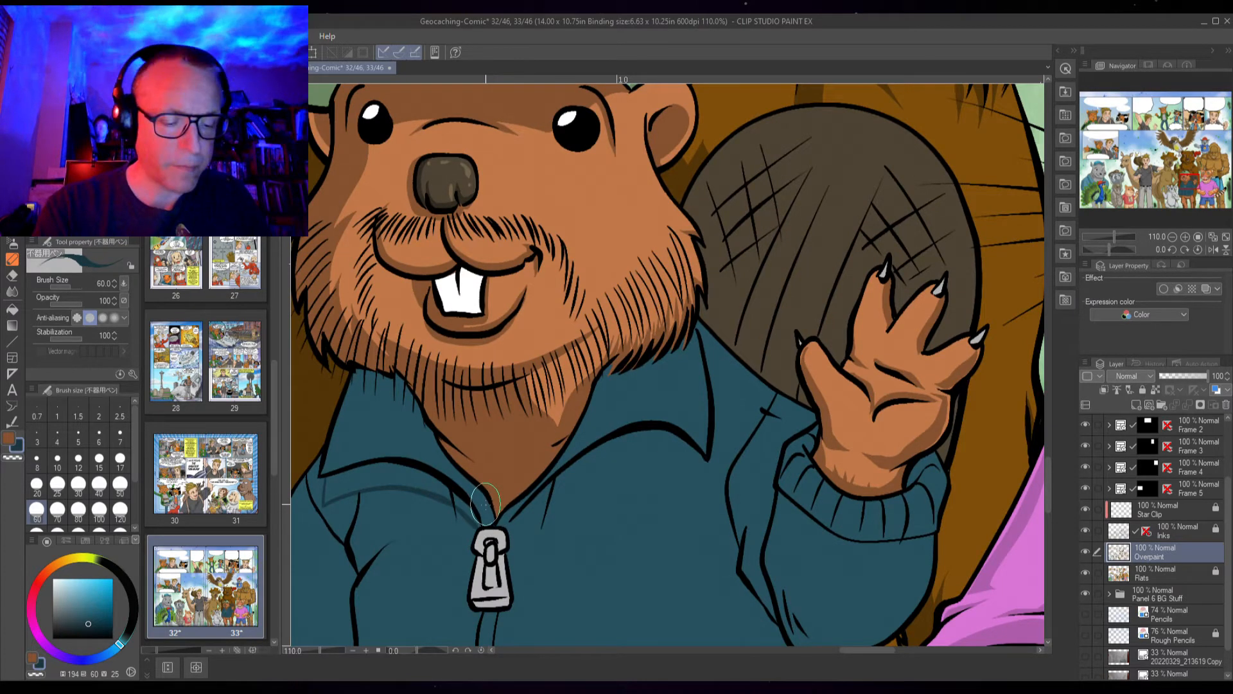
pyautogui.press('g')
pyautogui.click(404, 492)
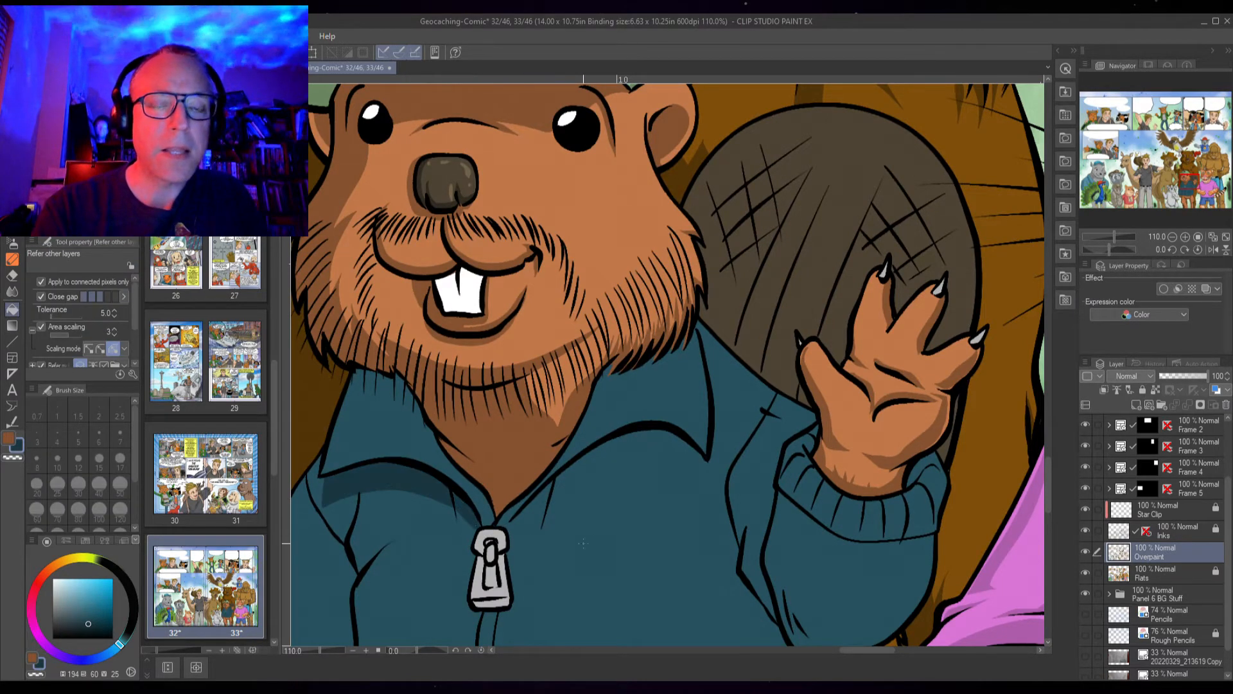
pyautogui.press('p')
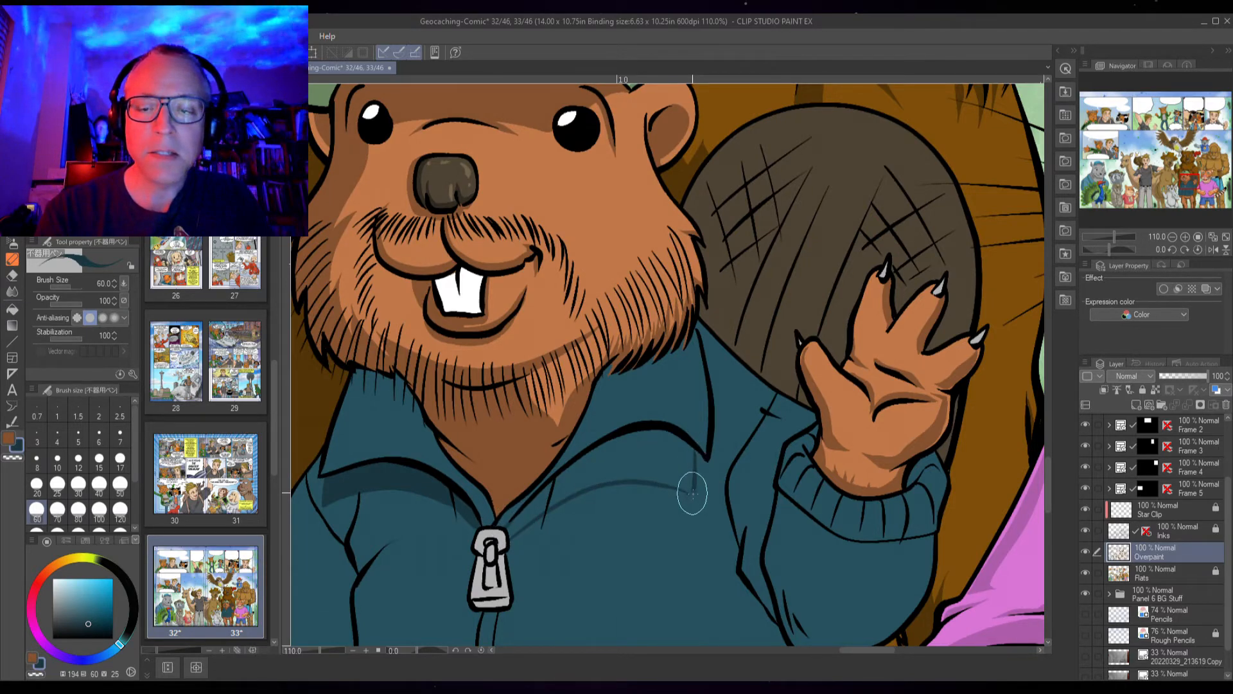
pyautogui.press('g')
pyautogui.click(642, 468)
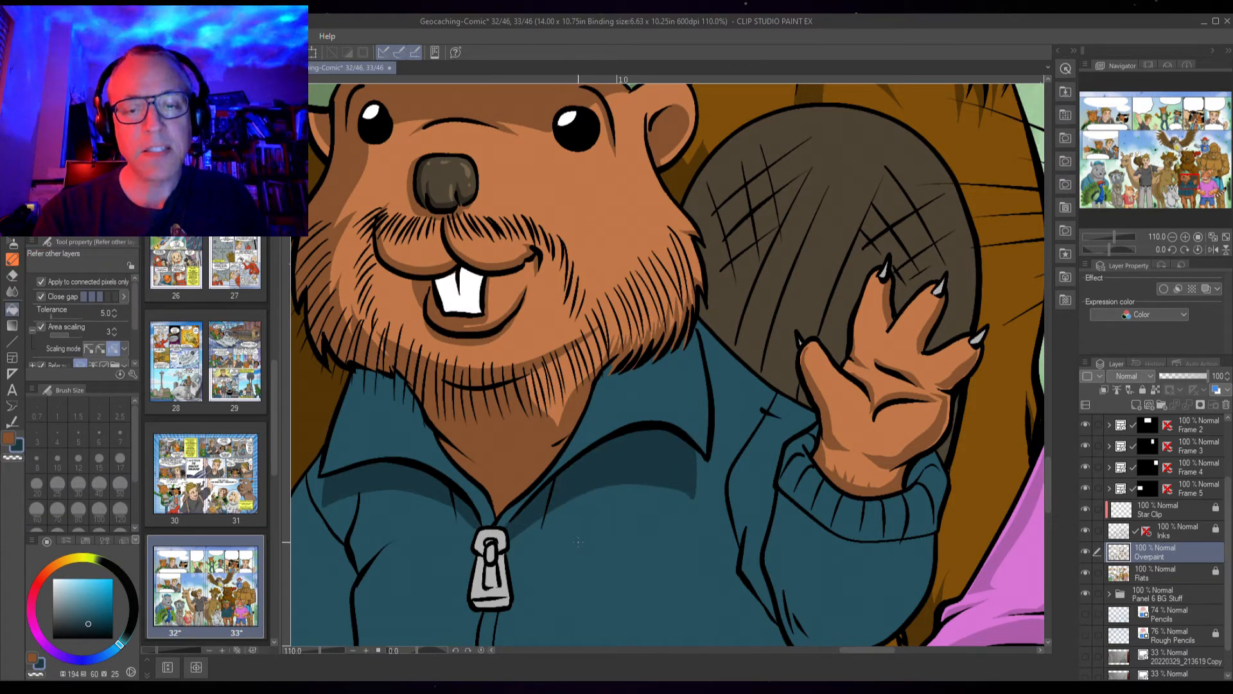
pyautogui.press('p')
# Paint and fill a shadow around the zipper pull on the jacket front
pyautogui.moveTo(547, 564); pyautogui.dragTo(579, 414)
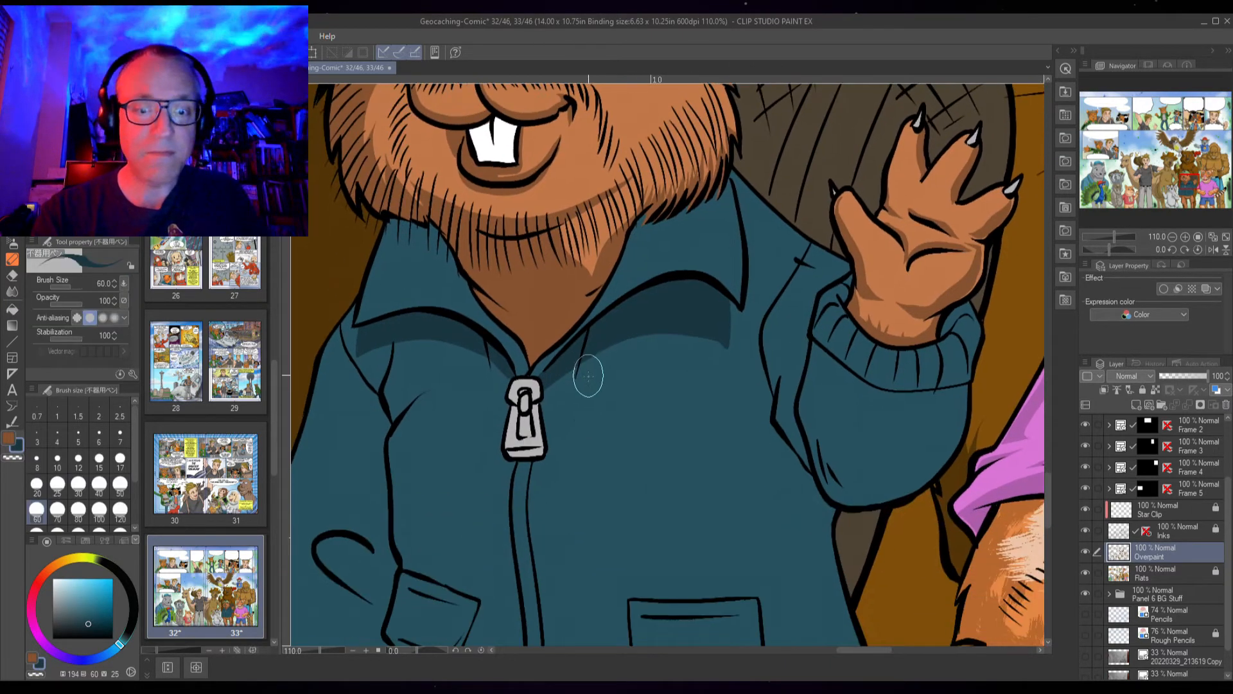
pyautogui.scroll(5, 521, 396)
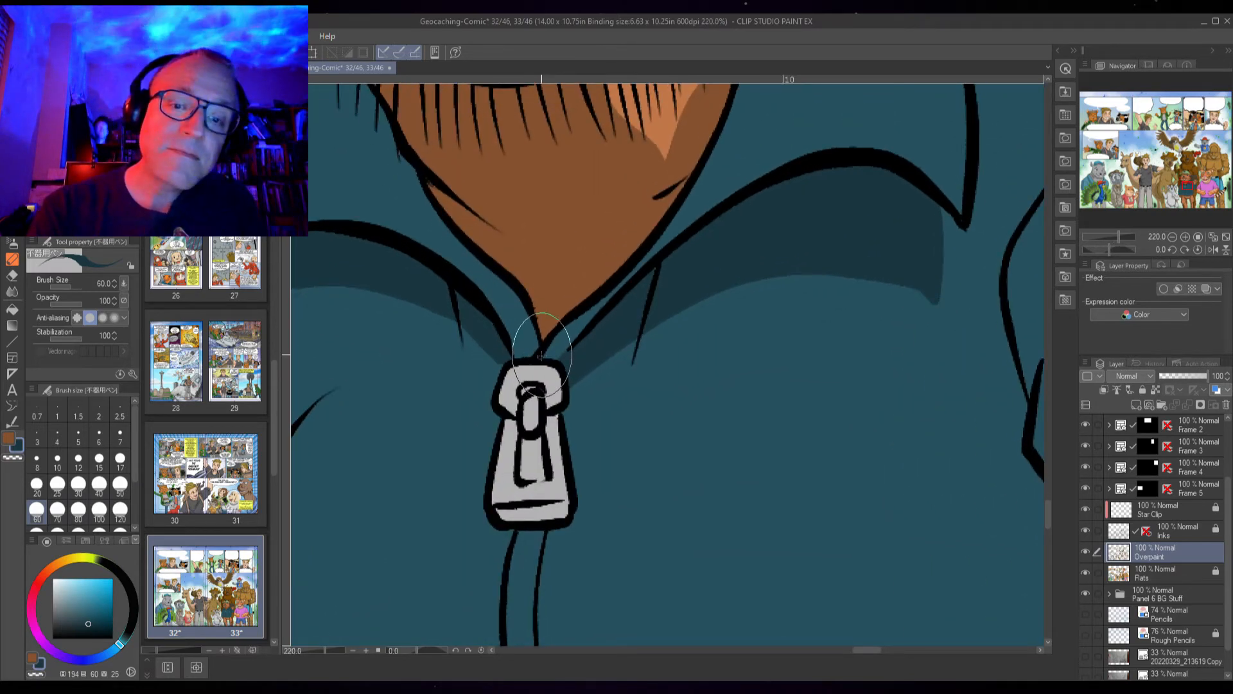
pyautogui.moveTo(493, 379)
pyautogui.mouseDown()
pyautogui.moveTo(476, 407)
pyautogui.moveTo(470, 527)
pyautogui.moveTo(482, 556)
pyautogui.moveTo(550, 550)
pyautogui.mouseUp()
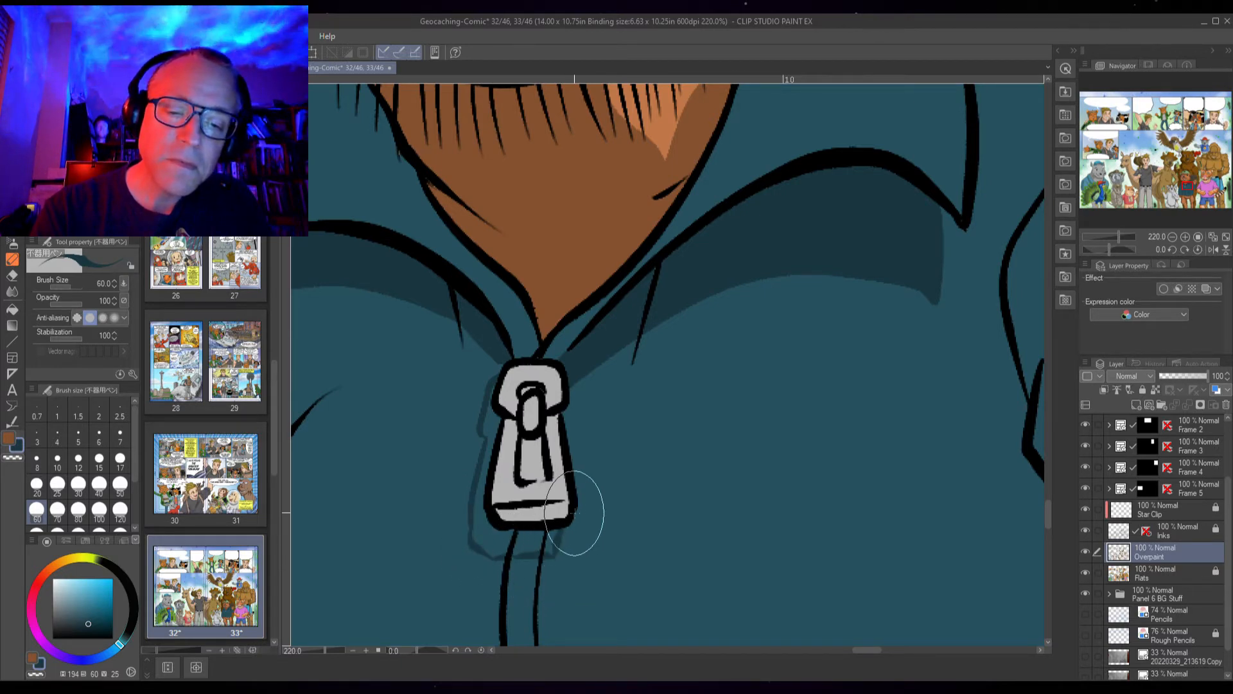
pyautogui.press('g')
pyautogui.click(551, 542)
pyautogui.click(487, 551)
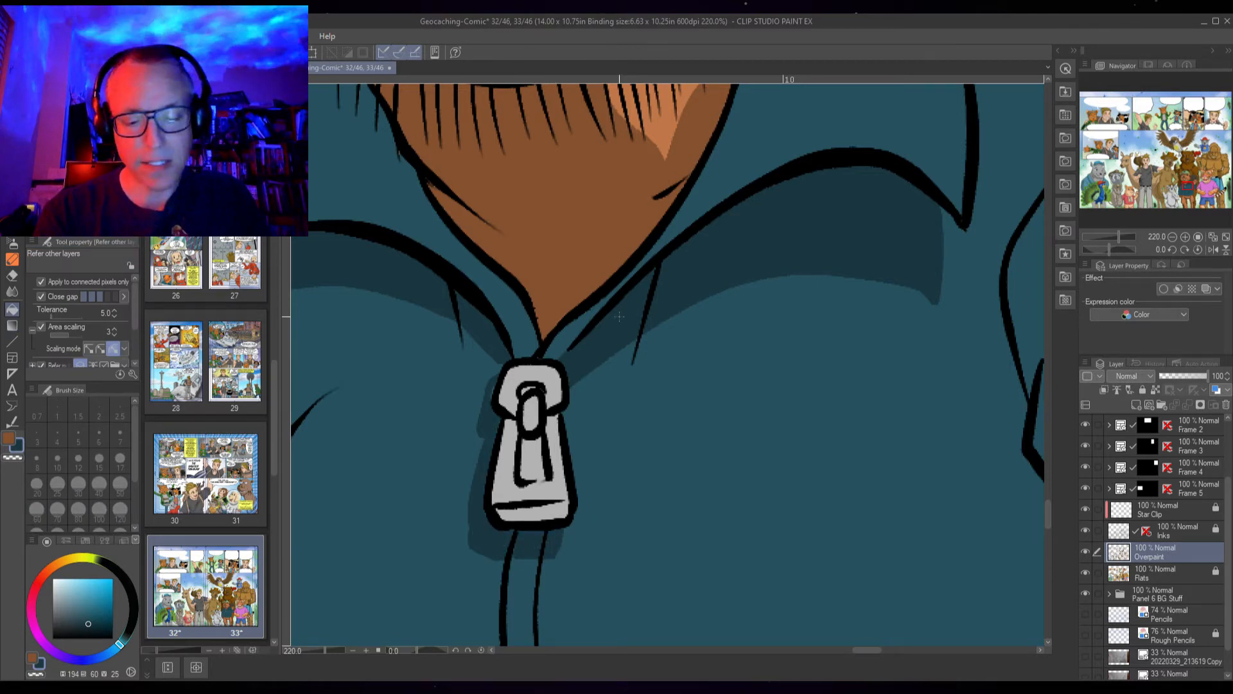
pyautogui.press('p')
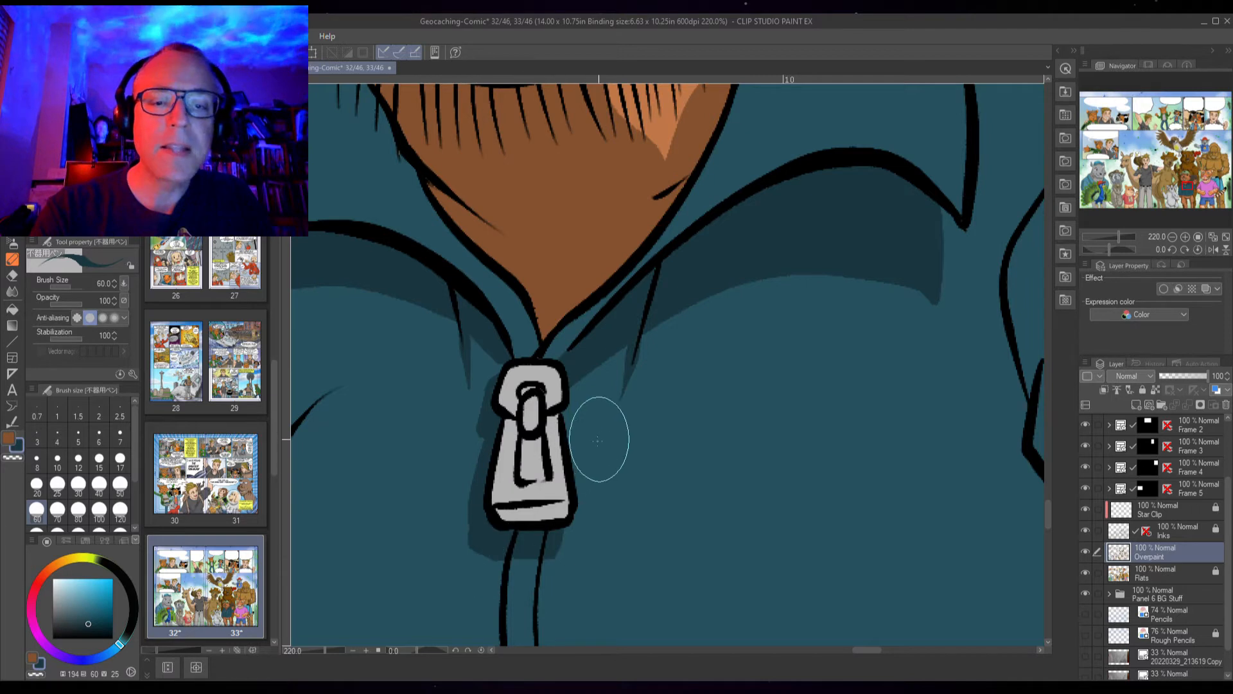
# Shade the fold creases on the jacket's left chest below the collar
pyautogui.moveTo(478, 580); pyautogui.dragTo(751, 501)
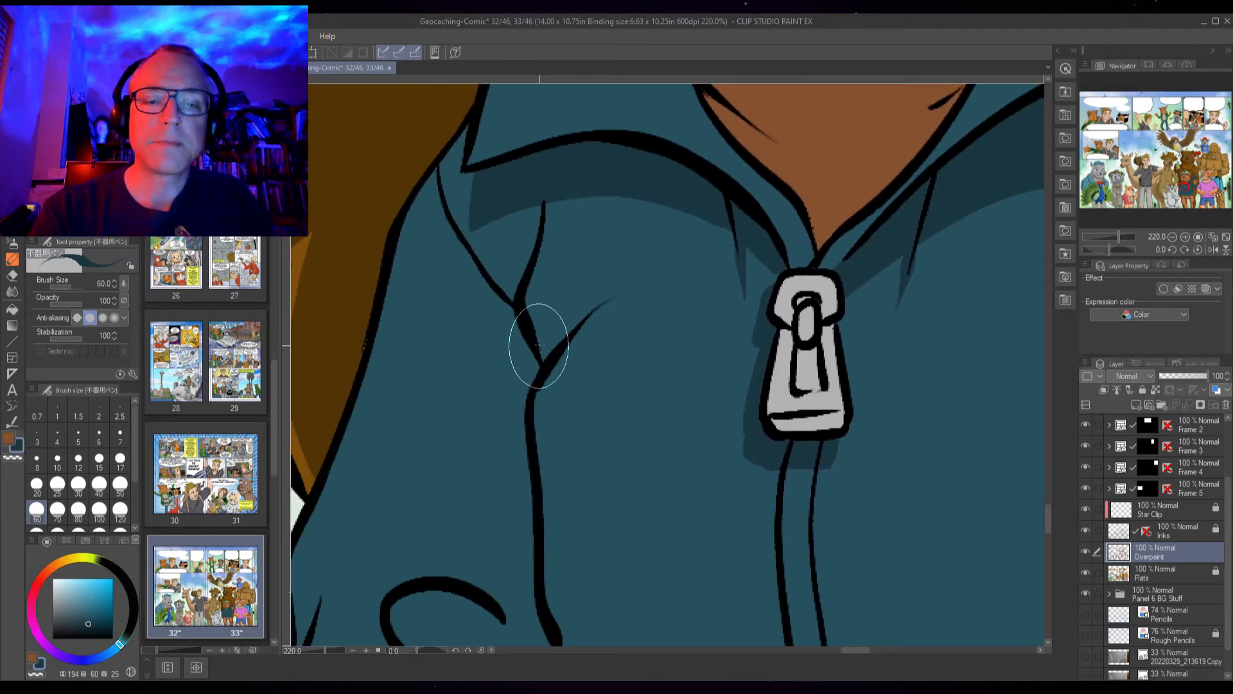
pyautogui.moveTo(599, 292); pyautogui.dragTo(649, 271)
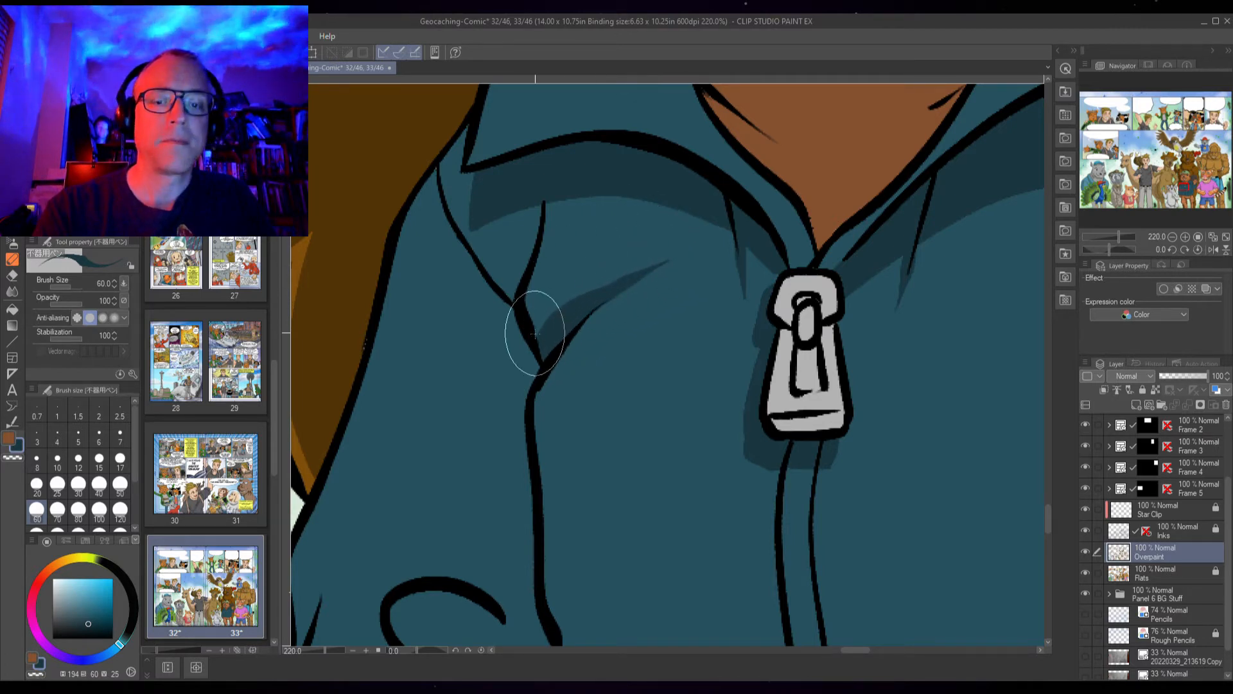
pyautogui.moveTo(563, 314)
pyautogui.mouseDown()
pyautogui.moveTo(545, 289)
pyautogui.moveTo(545, 192)
pyautogui.moveTo(530, 286)
pyautogui.moveTo(538, 331)
pyautogui.moveTo(546, 305)
pyautogui.moveTo(562, 318)
pyautogui.moveTo(503, 257)
pyautogui.moveTo(518, 305)
pyautogui.moveTo(487, 230)
pyautogui.moveTo(528, 274)
pyautogui.mouseUp()
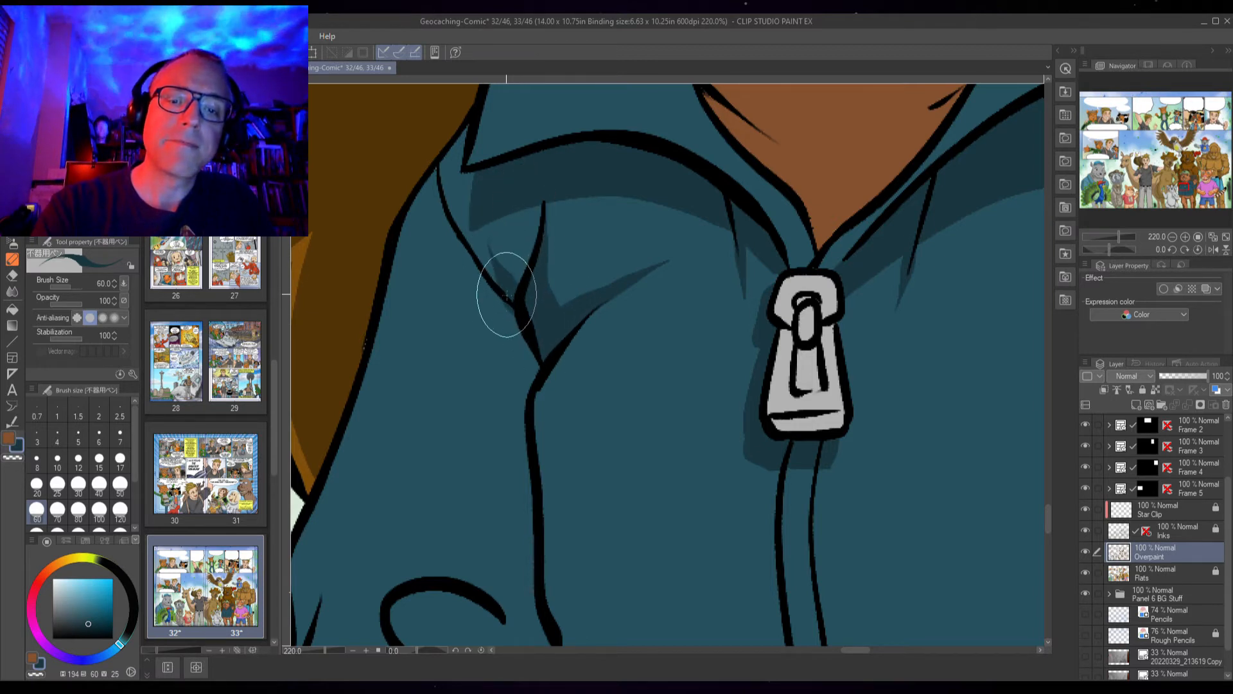
pyautogui.moveTo(542, 442)
pyautogui.mouseDown()
pyautogui.moveTo(581, 185)
pyautogui.moveTo(539, 275)
pyautogui.moveTo(556, 337)
pyautogui.moveTo(545, 403)
pyautogui.mouseUp()
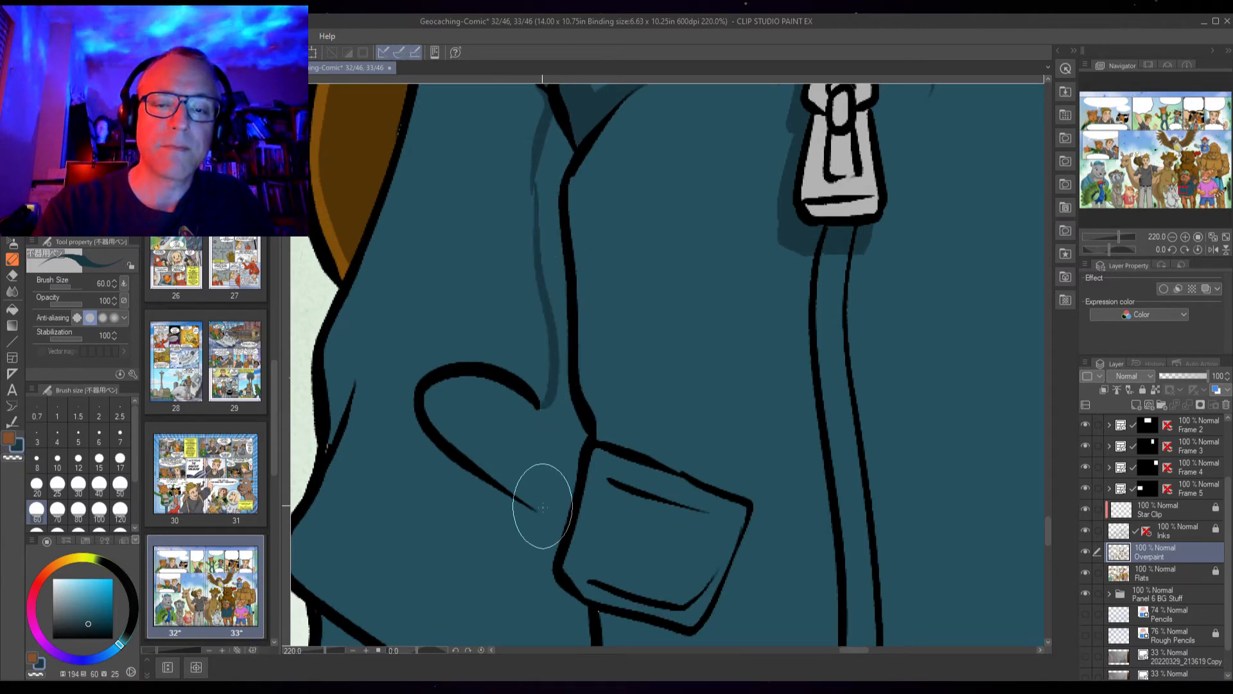
# Fill a shadow along the jacket fold running down beside the pocket flap
pyautogui.moveTo(551, 485)
pyautogui.mouseDown()
pyautogui.moveTo(565, 509)
pyautogui.moveTo(511, 348)
pyautogui.moveTo(500, 397)
pyautogui.moveTo(515, 572)
pyautogui.mouseUp()
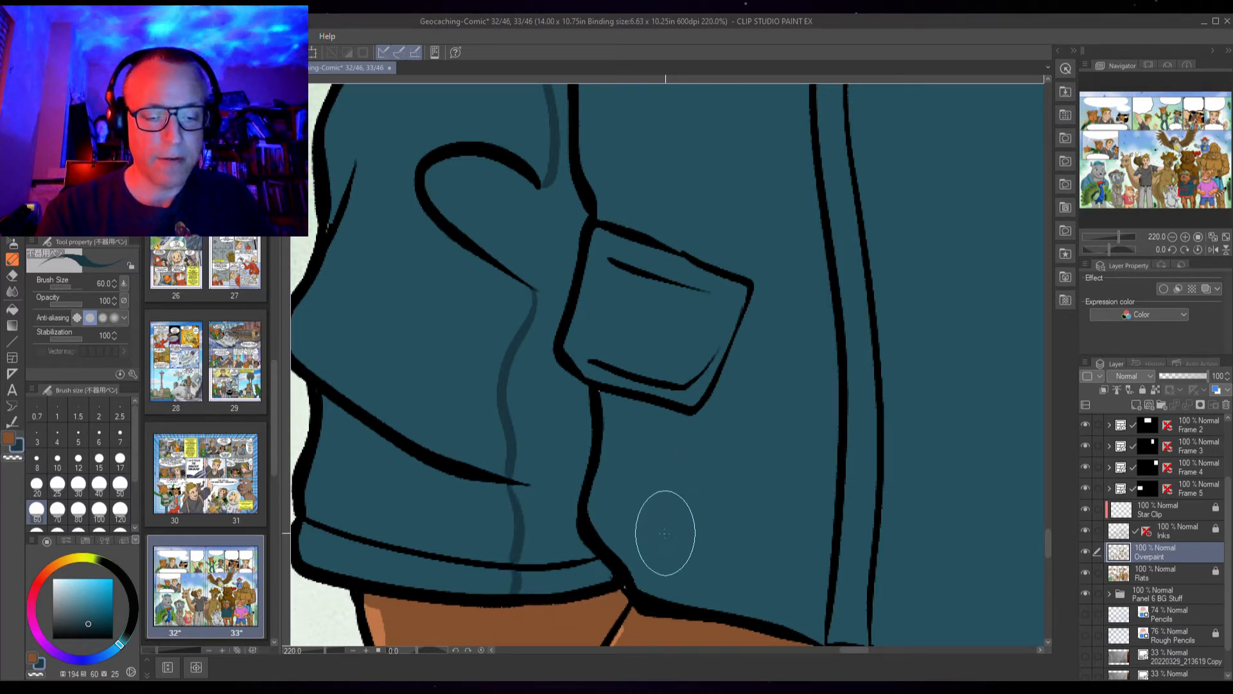
pyautogui.press('g')
pyautogui.click(576, 567)
pyautogui.click(554, 371)
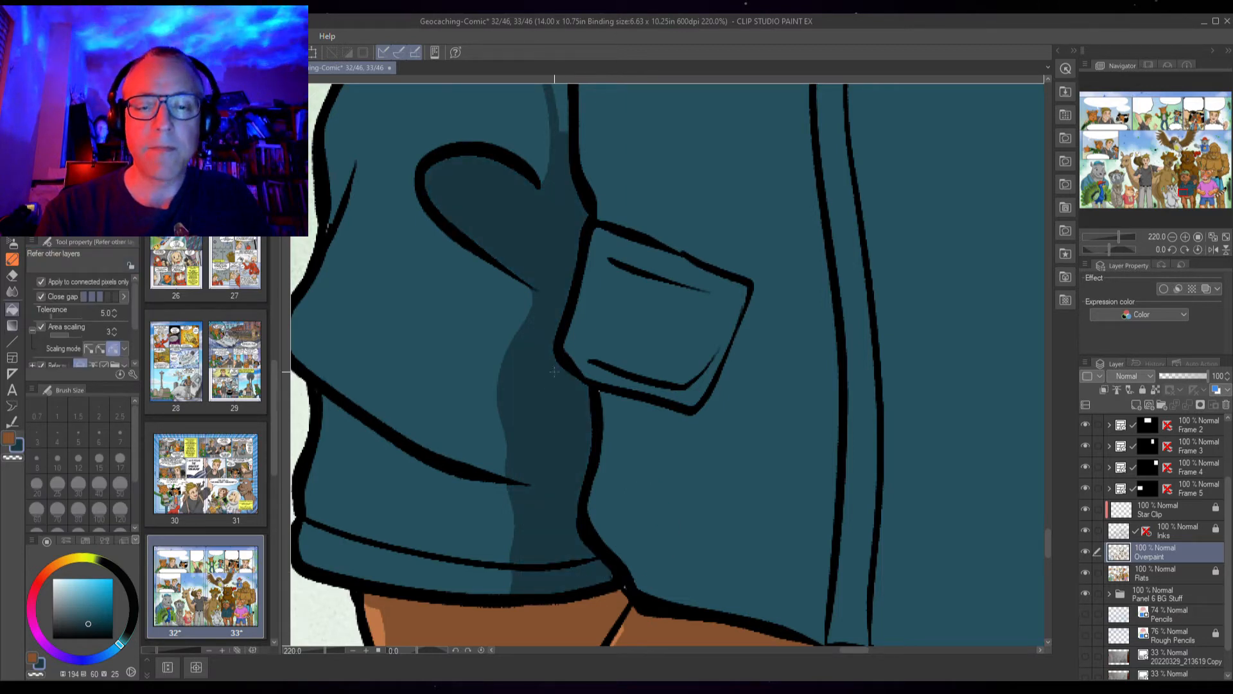
pyautogui.moveTo(576, 142); pyautogui.dragTo(528, 484)
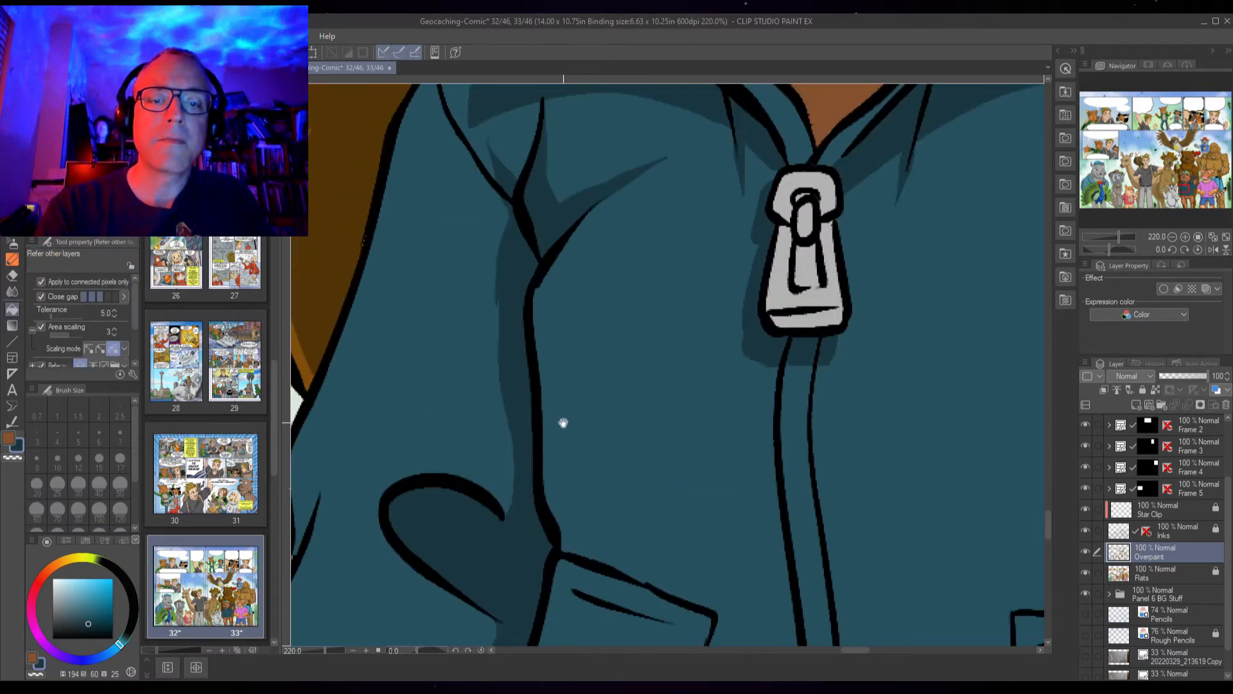
pyautogui.press('p')
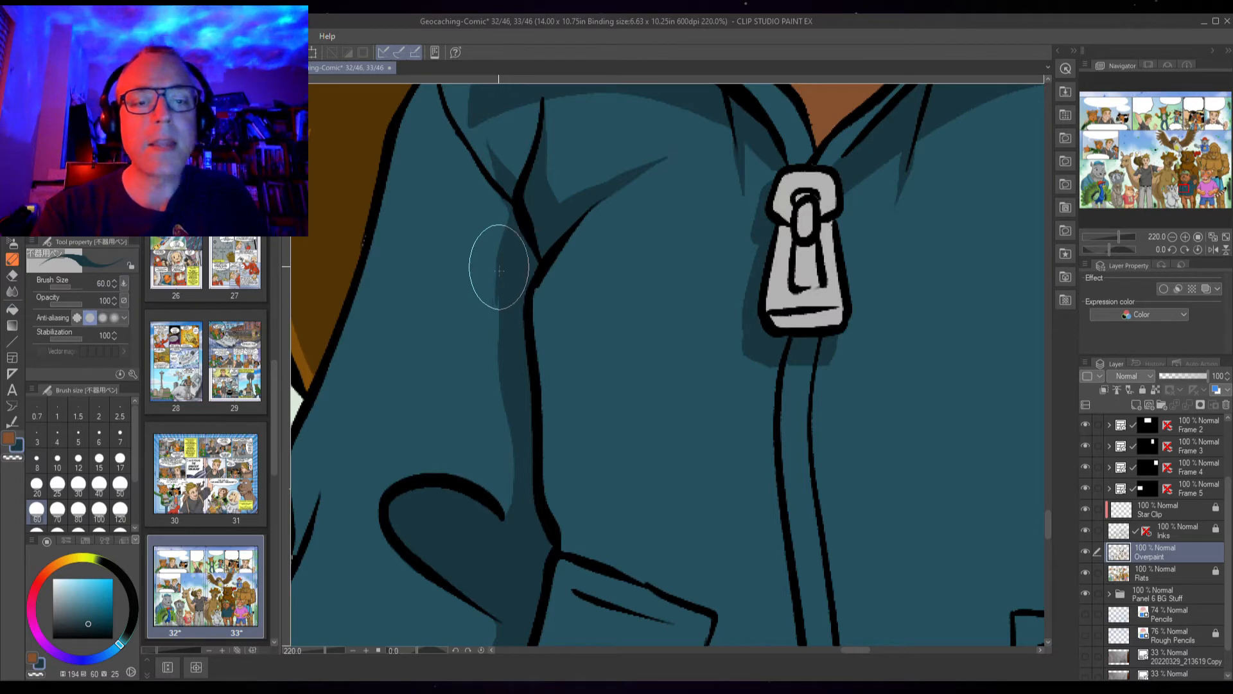
# Paint and fill a shadow along the lower fold line of the jacket above the hem
pyautogui.moveTo(601, 479); pyautogui.dragTo(625, 401)
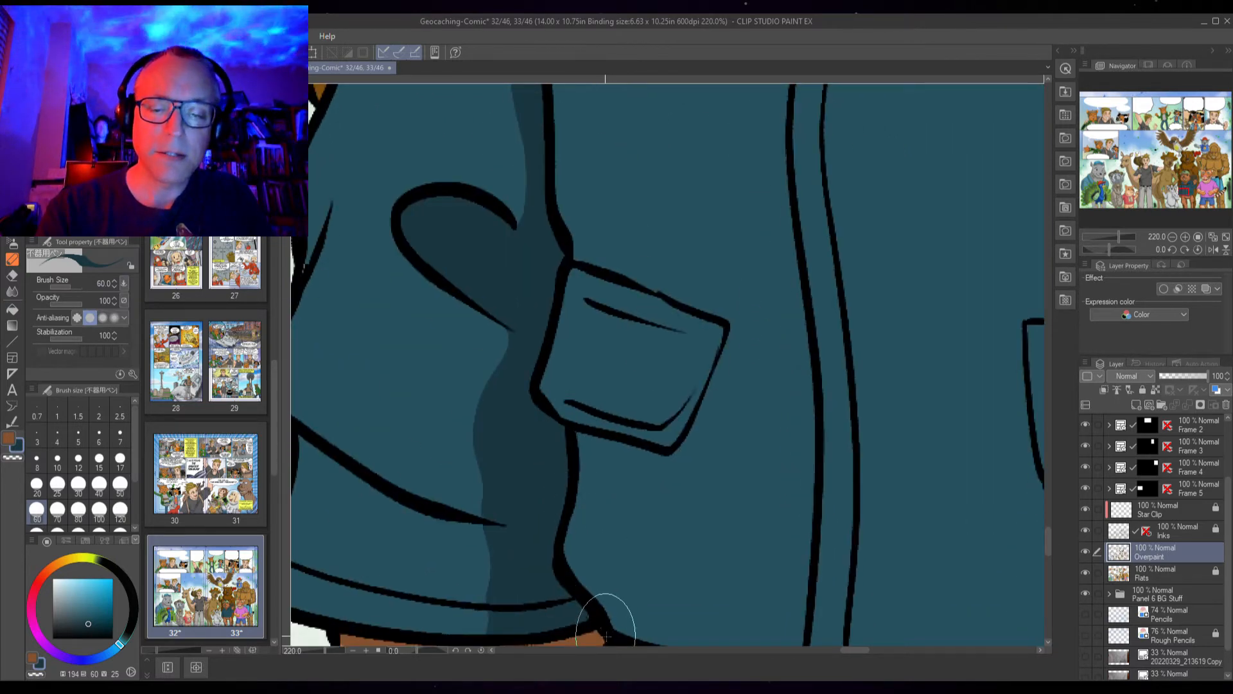
pyautogui.moveTo(527, 607); pyautogui.dragTo(699, 555)
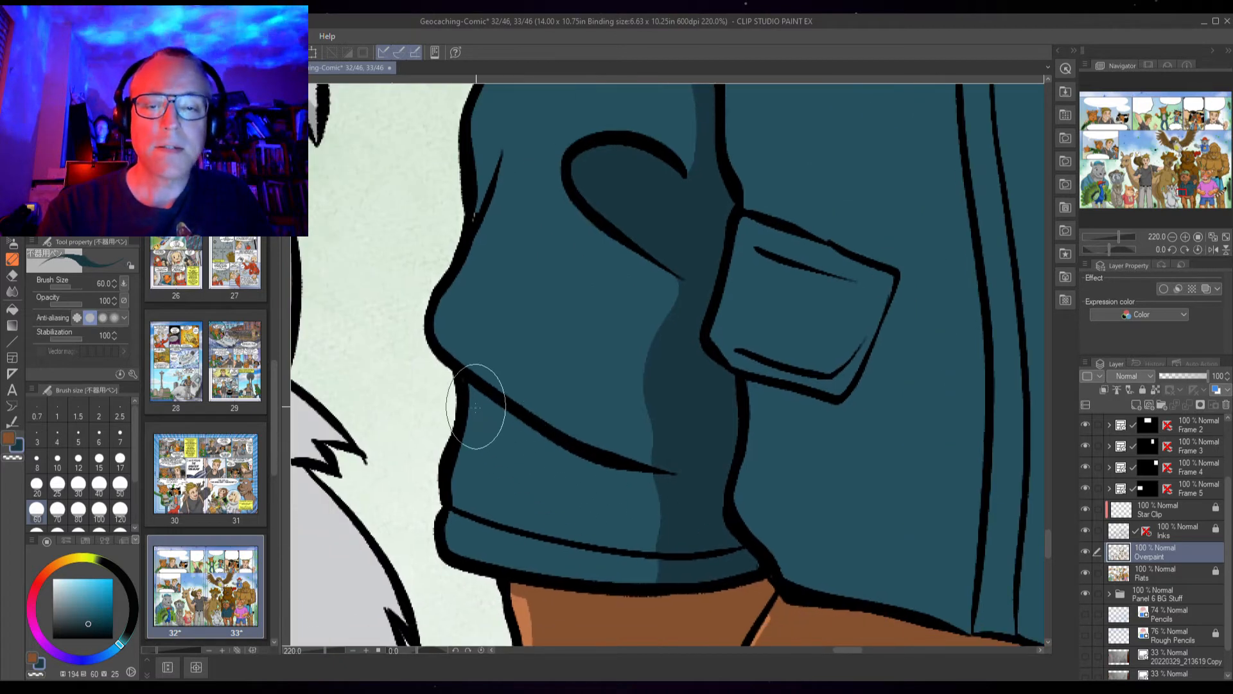
pyautogui.moveTo(469, 416)
pyautogui.mouseDown()
pyautogui.moveTo(537, 452)
pyautogui.moveTo(630, 476)
pyautogui.moveTo(696, 468)
pyautogui.mouseUp()
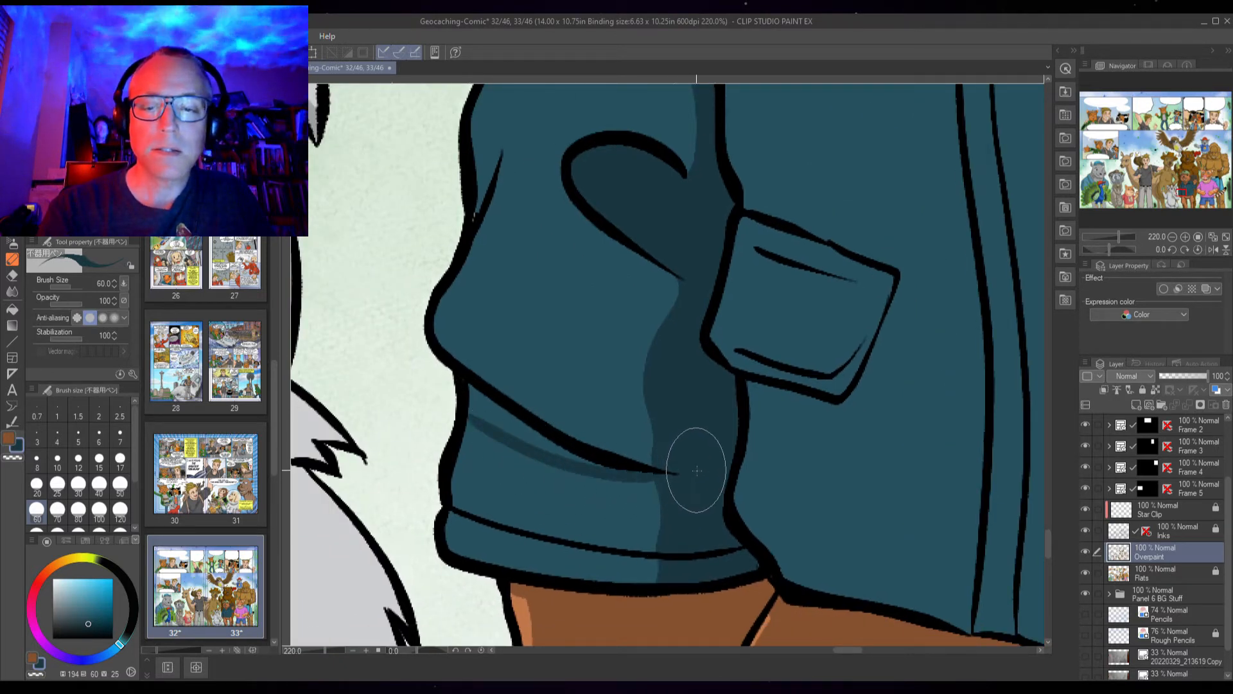
pyautogui.press('g')
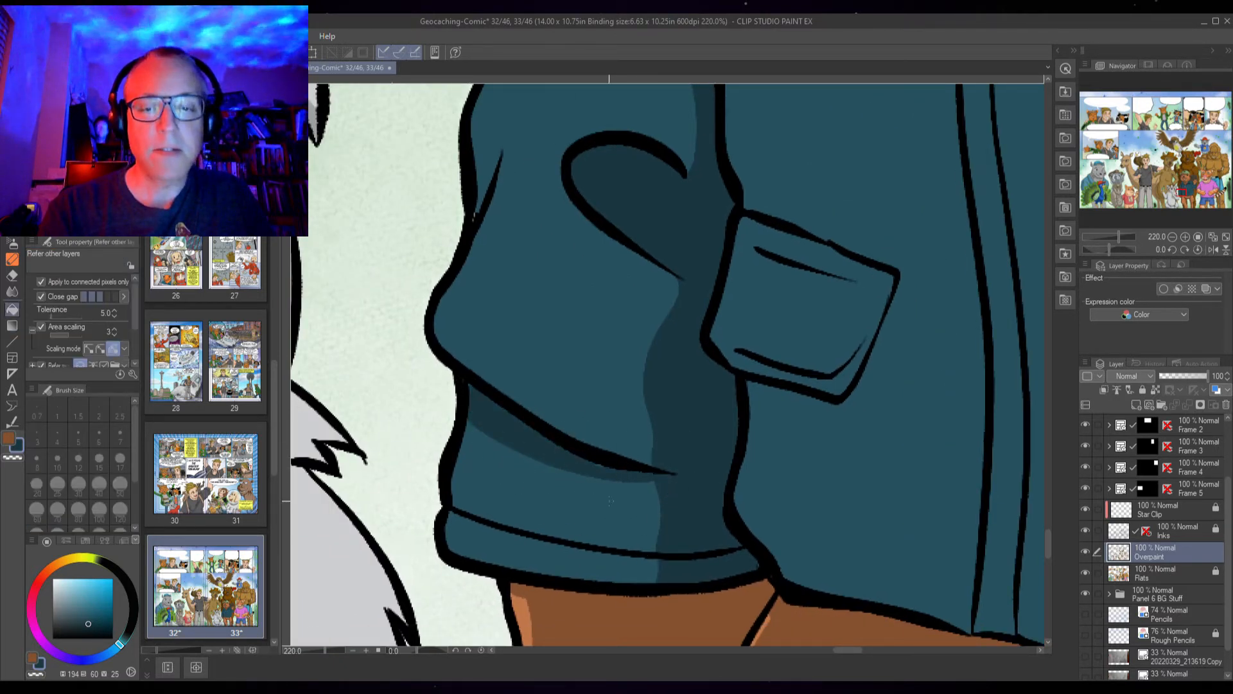
pyautogui.press('p')
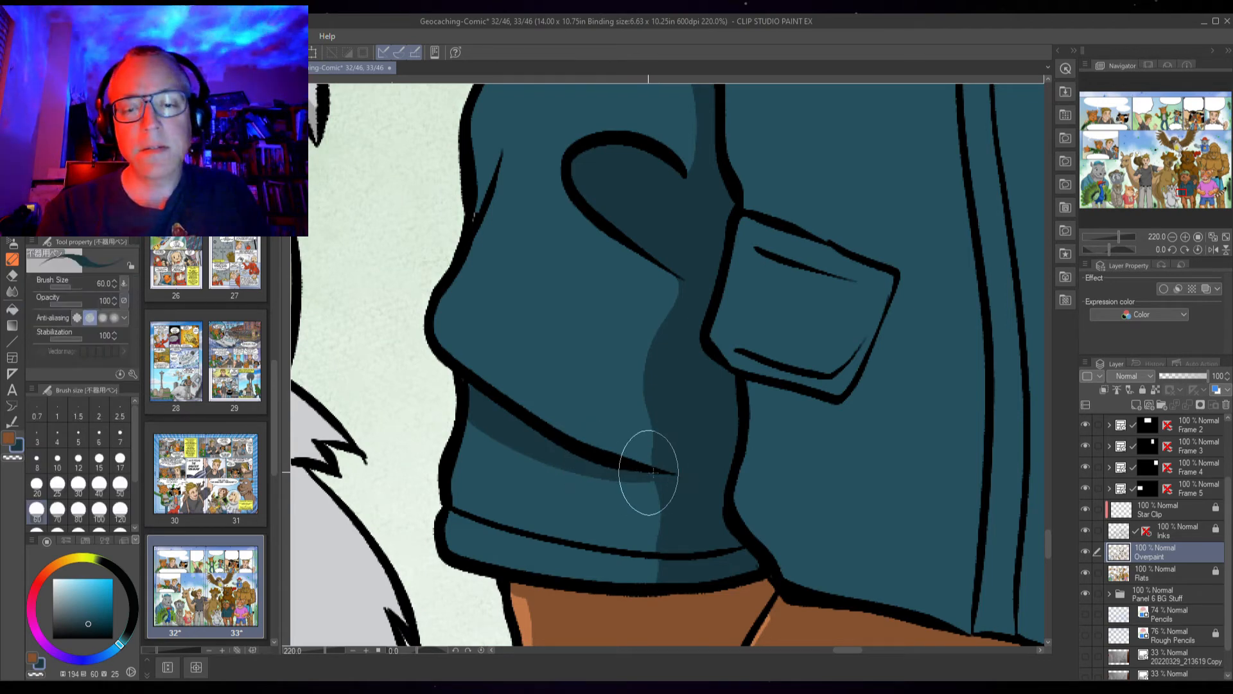
# Shade the jacket's hem band beneath the lower fold
pyautogui.moveTo(459, 505)
pyautogui.mouseDown()
pyautogui.moveTo(572, 539)
pyautogui.moveTo(677, 533)
pyautogui.mouseUp()
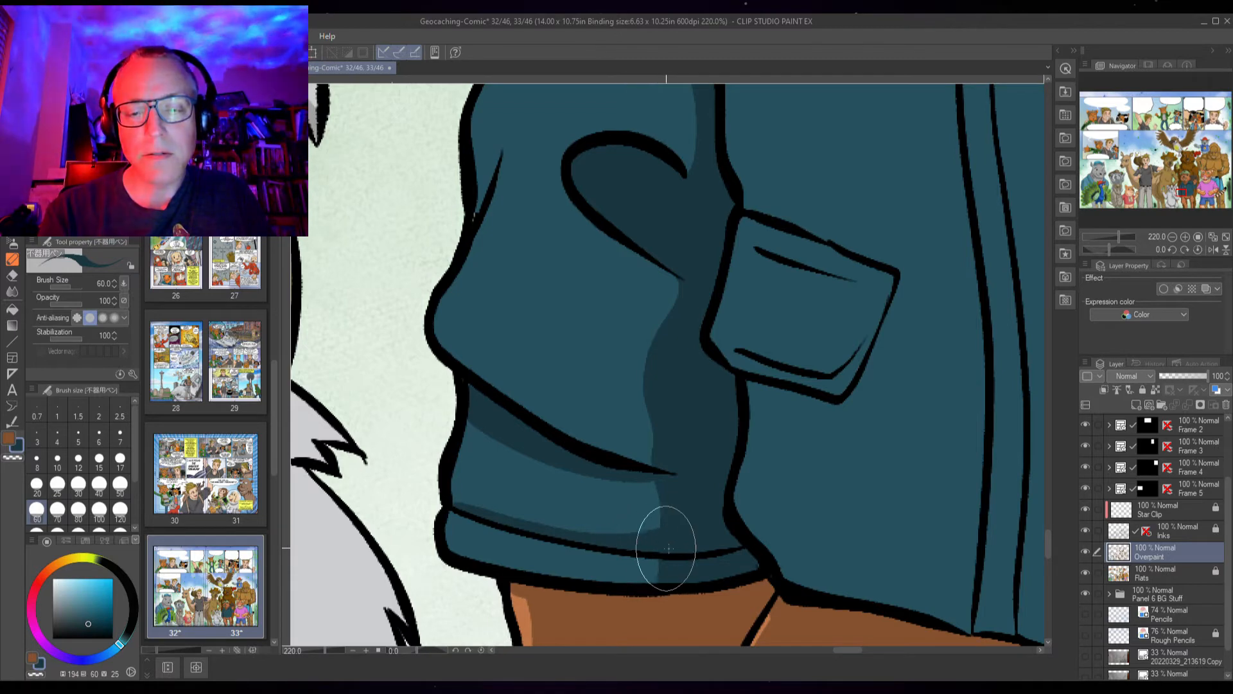
pyautogui.moveTo(453, 550); pyautogui.dragTo(562, 575)
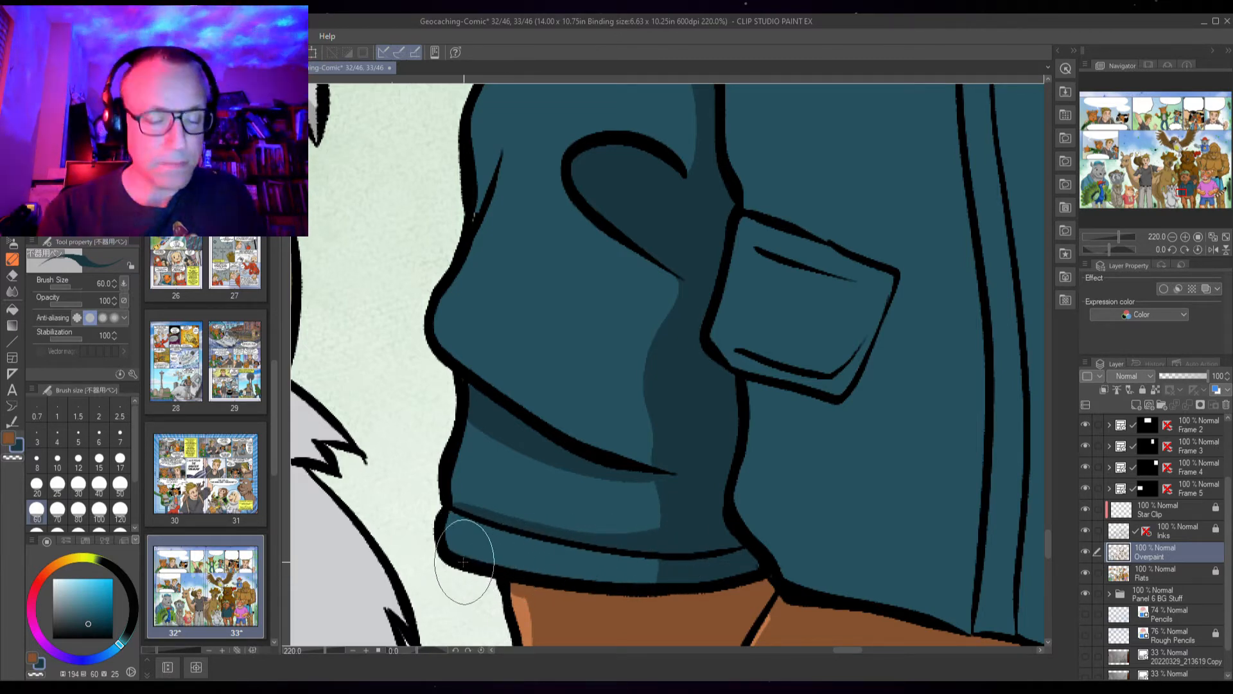
pyautogui.moveTo(472, 560); pyautogui.dragTo(644, 585)
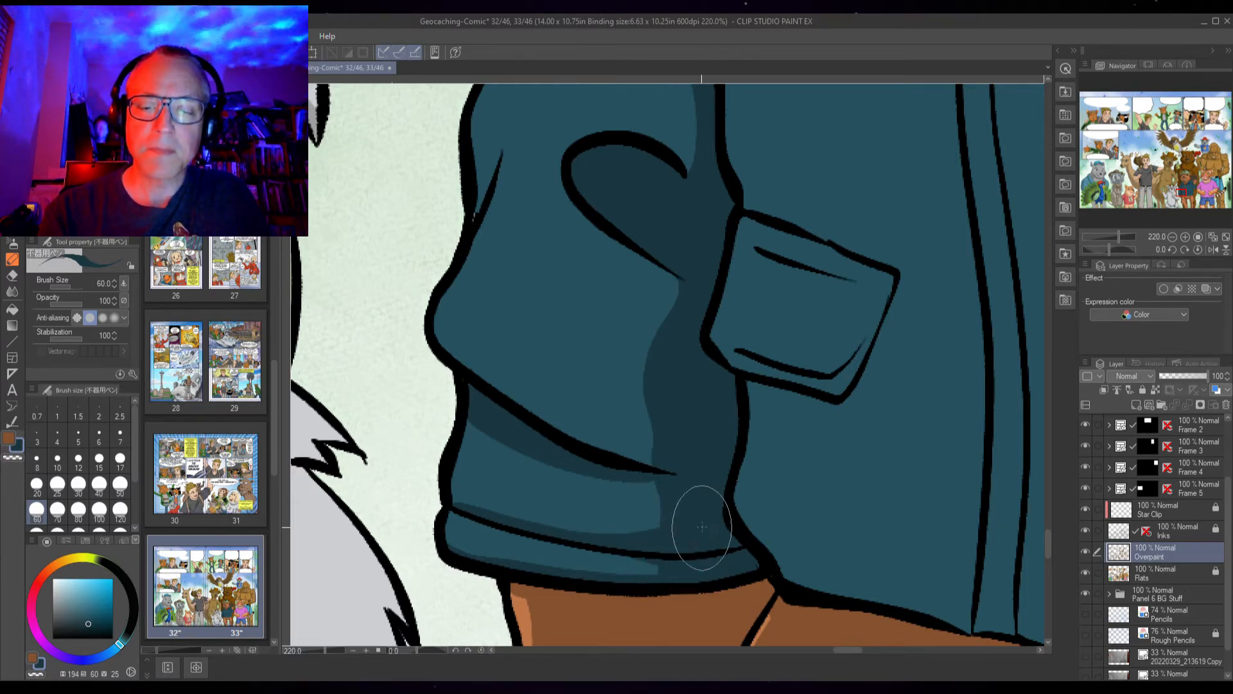
# Add shadows along the jacket's outer side edge and the fold above the pocket
pyautogui.scroll(4, 495, 391)
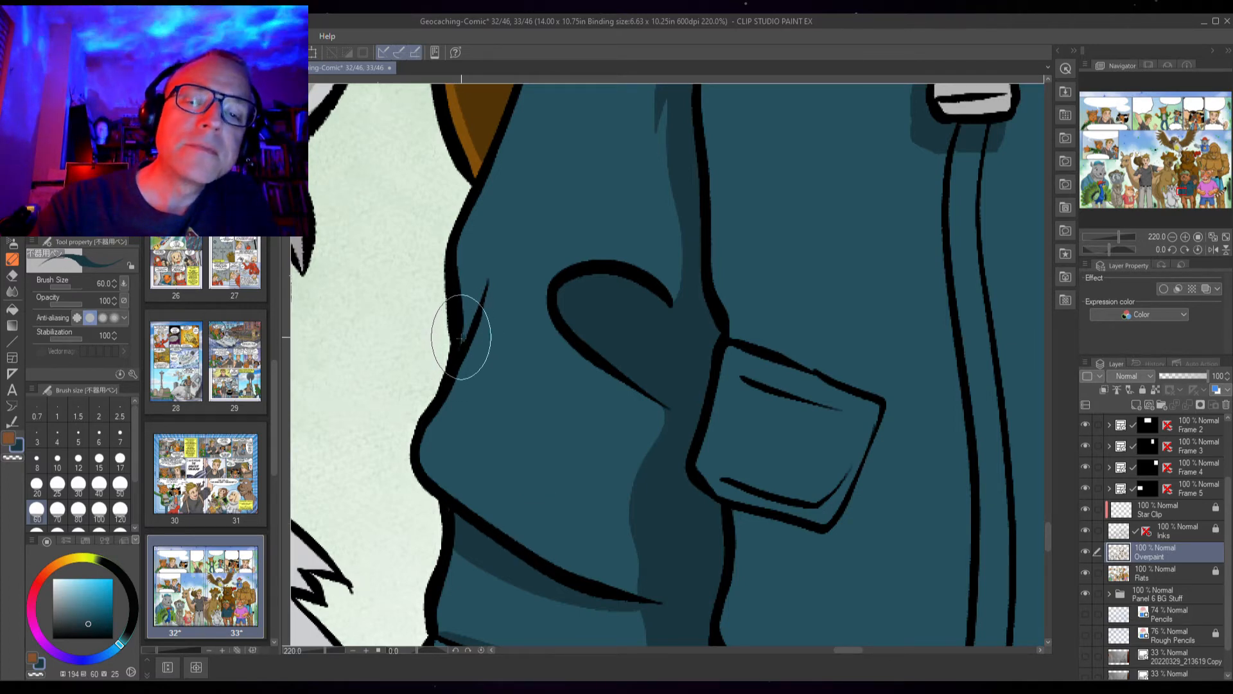
pyautogui.moveTo(468, 289)
pyautogui.mouseDown()
pyautogui.moveTo(474, 253)
pyautogui.moveTo(490, 242)
pyautogui.moveTo(471, 322)
pyautogui.mouseUp()
pyautogui.moveTo(487, 250); pyautogui.dragTo(468, 321)
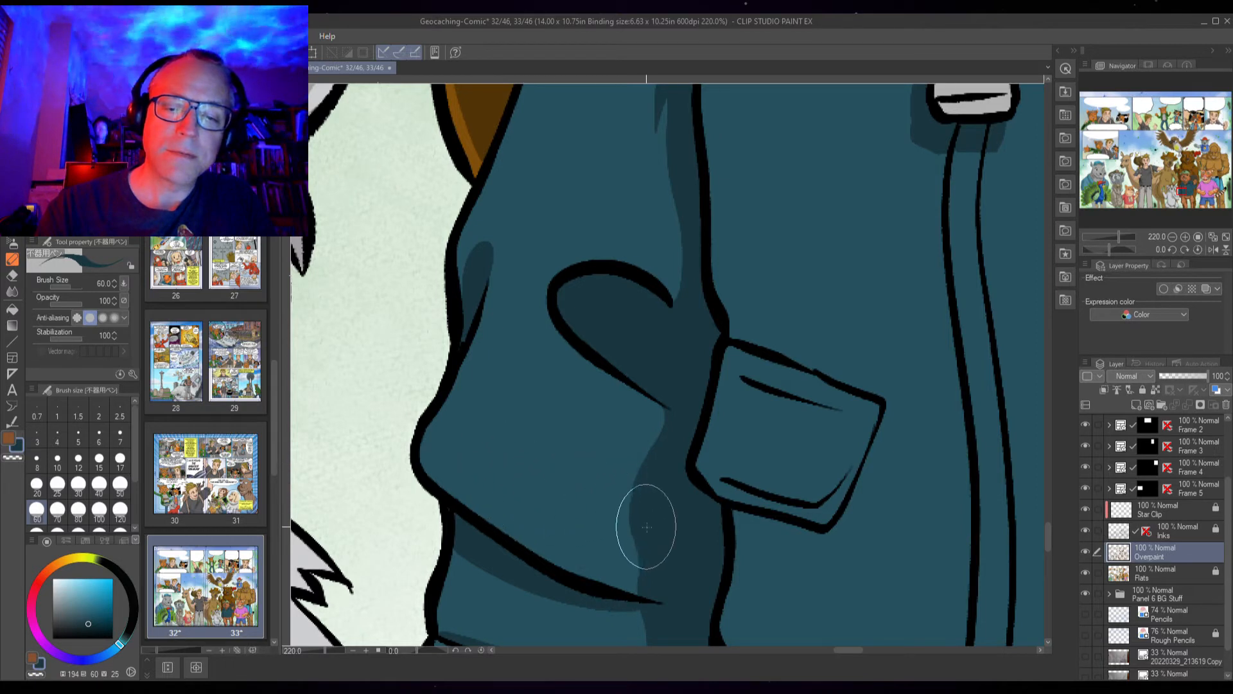
pyautogui.moveTo(636, 508)
pyautogui.mouseDown()
pyautogui.moveTo(572, 446)
pyautogui.moveTo(524, 427)
pyautogui.moveTo(486, 445)
pyautogui.mouseUp()
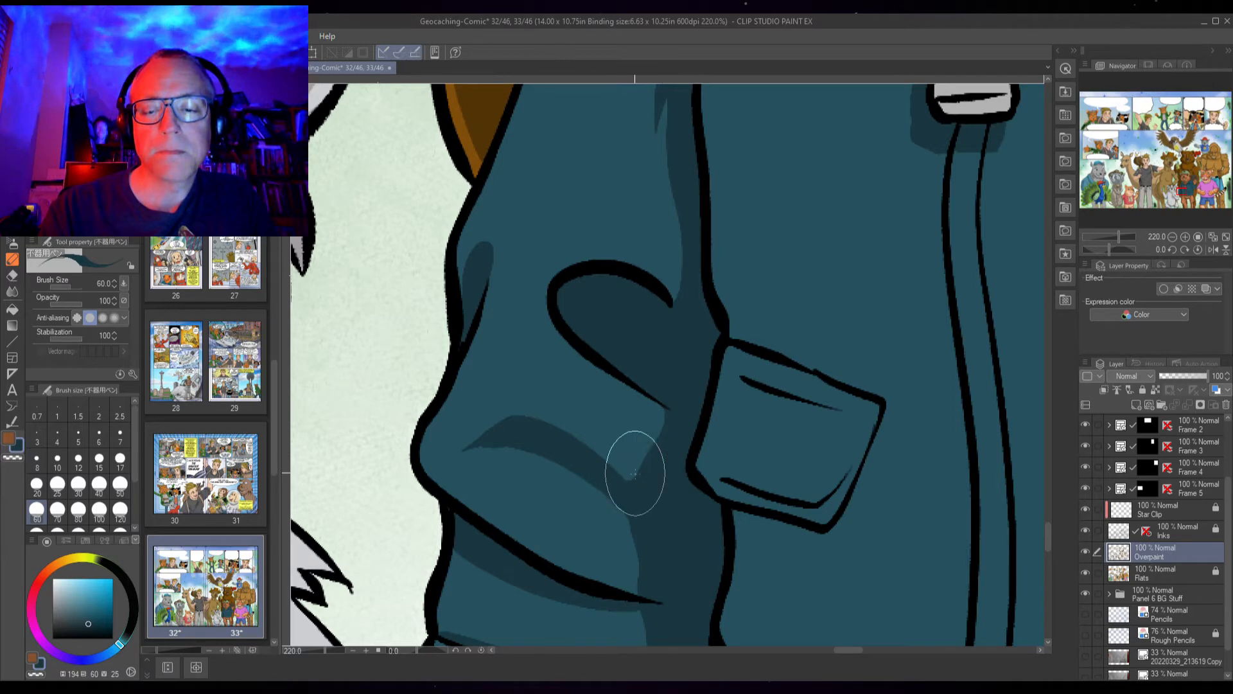
pyautogui.moveTo(700, 284); pyautogui.dragTo(629, 497)
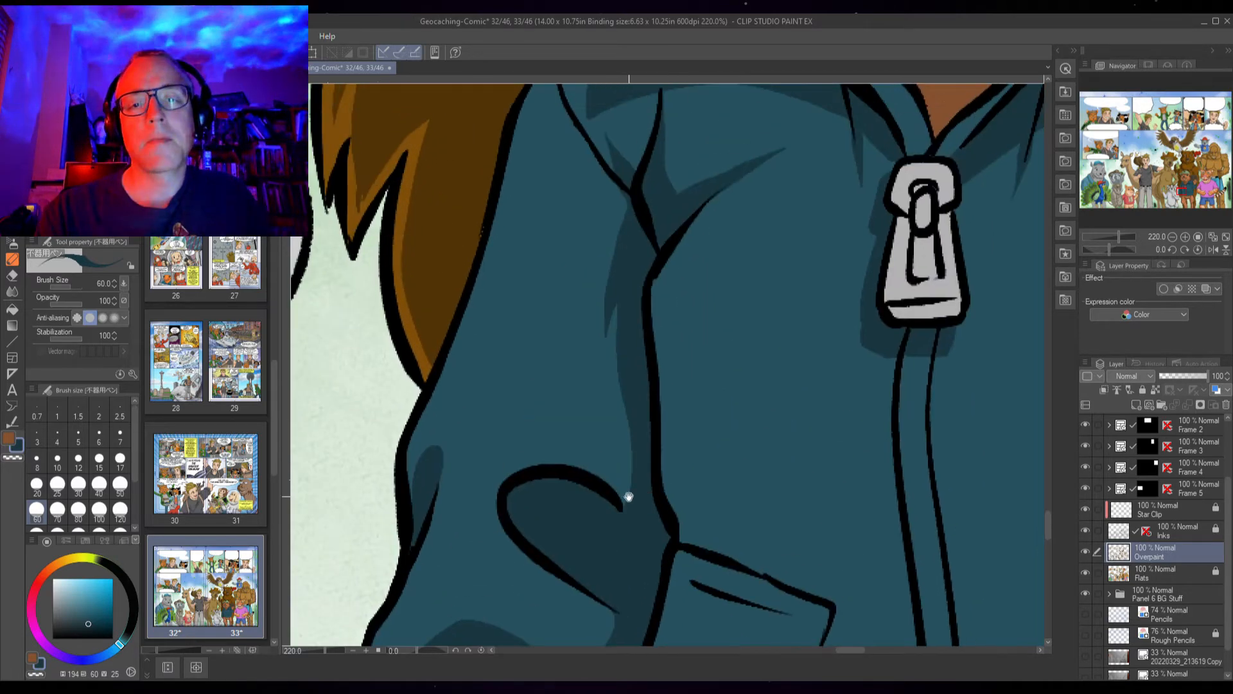
pyautogui.moveTo(657, 384)
pyautogui.mouseDown()
pyautogui.moveTo(580, 473)
pyautogui.moveTo(523, 362)
pyautogui.mouseUp()
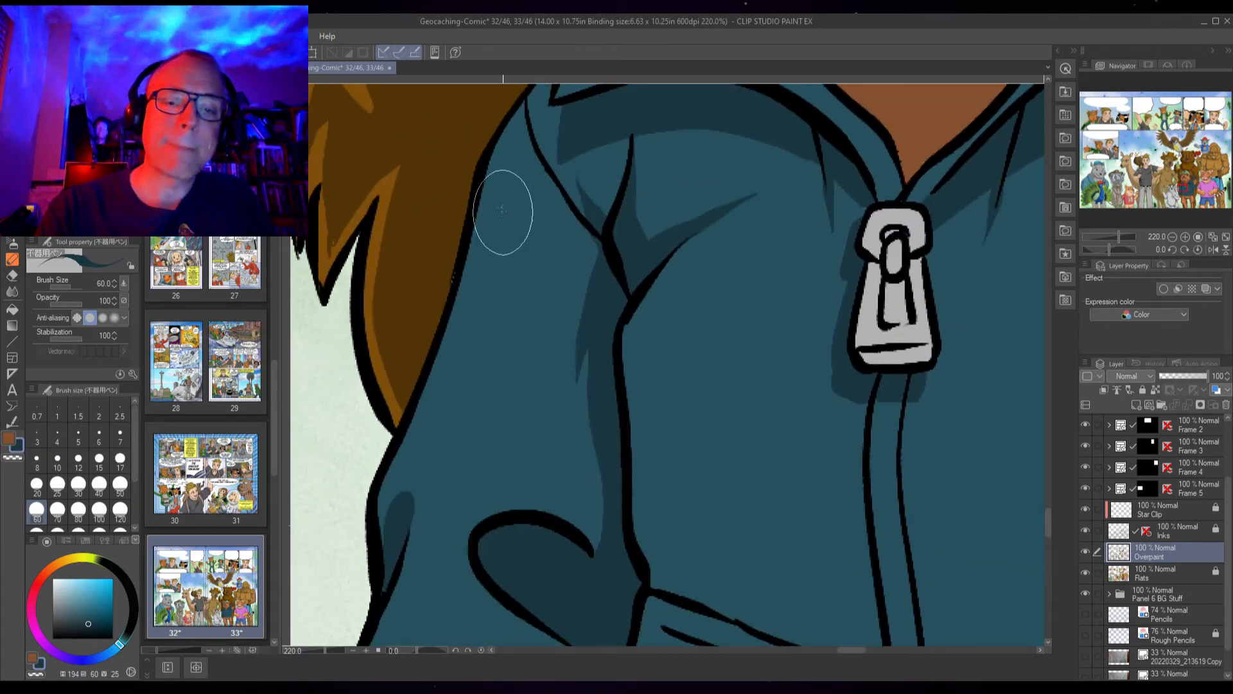
# Paint a shadow line down the jacket's left outer edge below the collar
pyautogui.moveTo(505, 141)
pyautogui.mouseDown()
pyautogui.moveTo(460, 348)
pyautogui.moveTo(382, 502)
pyautogui.moveTo(411, 476)
pyautogui.moveTo(428, 480)
pyautogui.moveTo(482, 309)
pyautogui.moveTo(514, 129)
pyautogui.mouseUp()
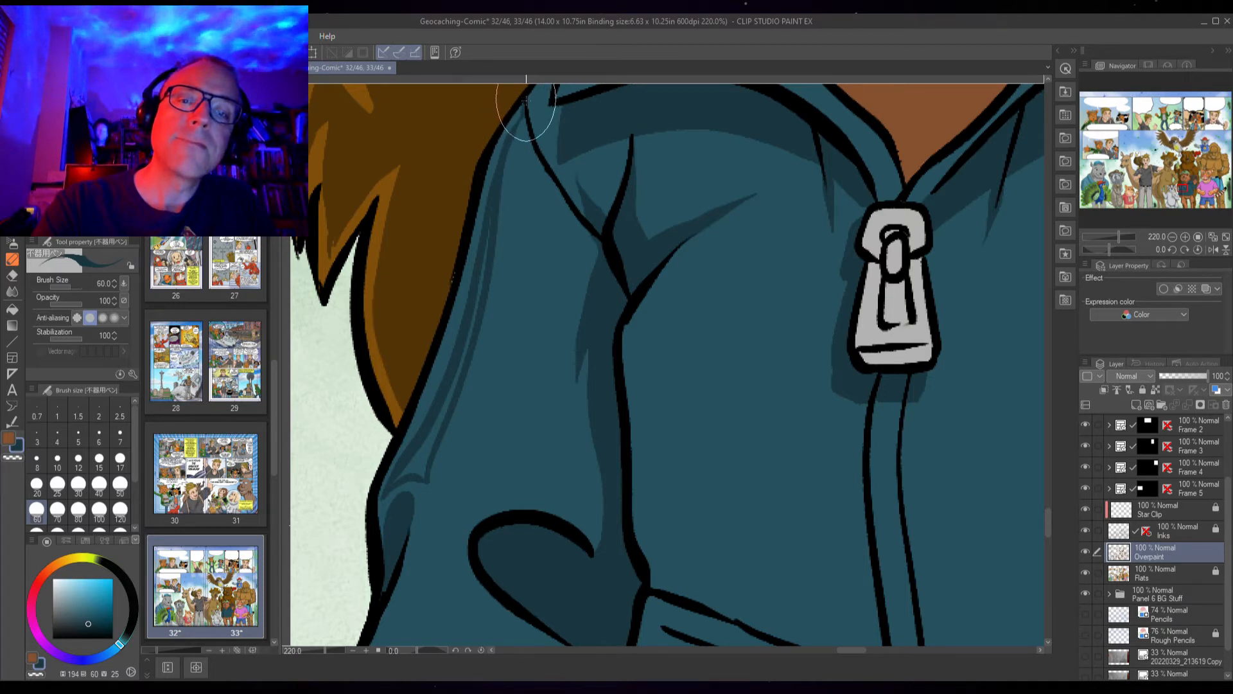
pyautogui.moveTo(513, 136)
pyautogui.mouseDown()
pyautogui.moveTo(472, 317)
pyautogui.moveTo(413, 466)
pyautogui.moveTo(418, 430)
pyautogui.moveTo(418, 463)
pyautogui.mouseUp()
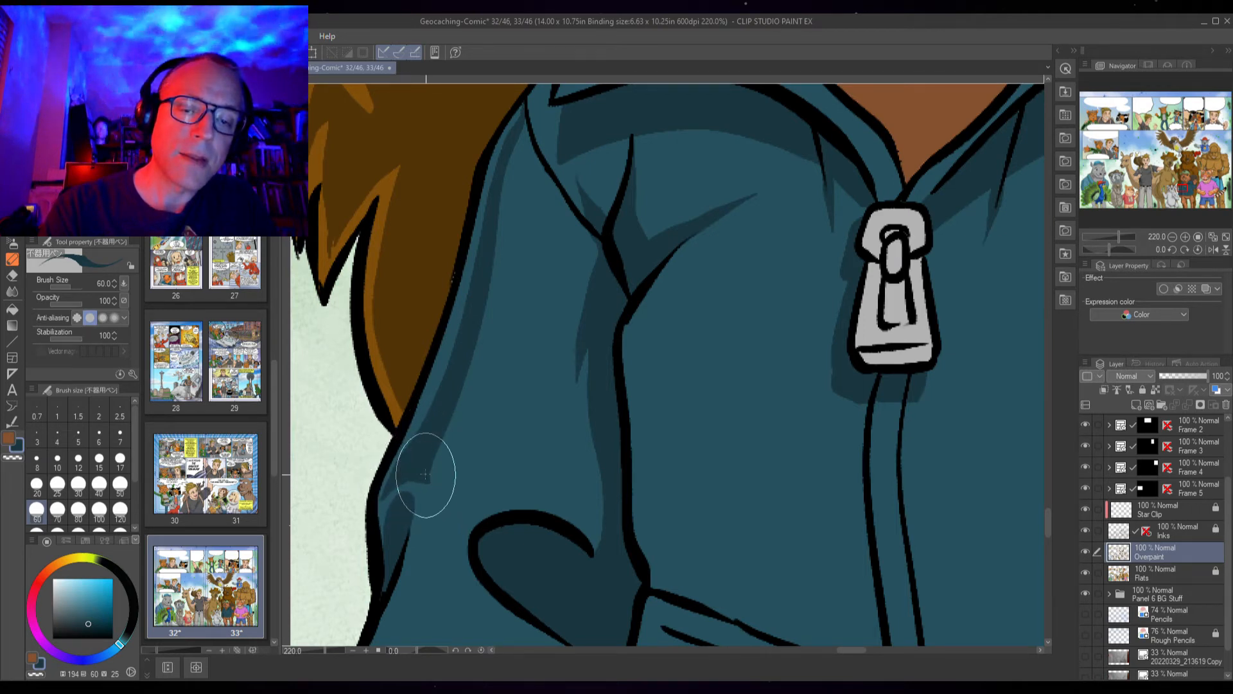
pyautogui.moveTo(428, 481); pyautogui.dragTo(435, 501)
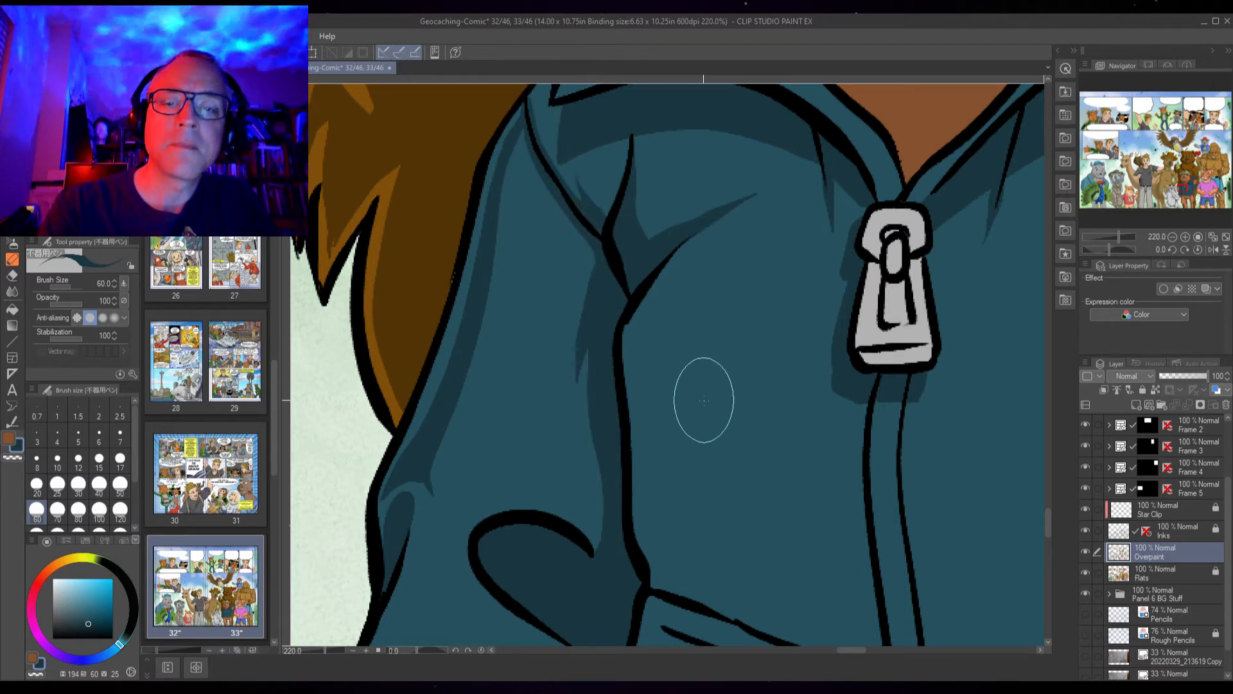
# Outline and fill a shadow along the left collar edge down to the top of the zipper pull
pyautogui.moveTo(840, 275); pyautogui.dragTo(522, 483)
pyautogui.moveTo(338, 306)
pyautogui.mouseDown()
pyautogui.moveTo(382, 283)
pyautogui.moveTo(370, 303)
pyautogui.moveTo(471, 317)
pyautogui.mouseUp()
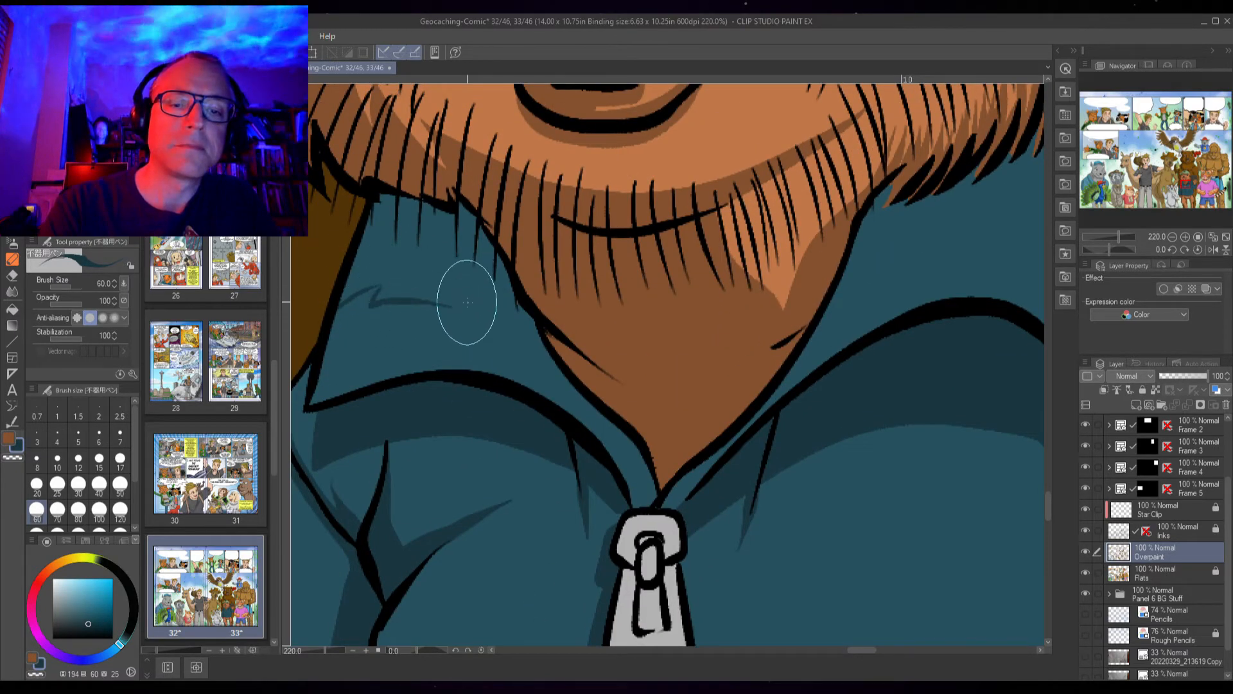
pyautogui.moveTo(455, 301)
pyautogui.mouseDown()
pyautogui.moveTo(512, 352)
pyautogui.moveTo(529, 349)
pyautogui.moveTo(511, 344)
pyautogui.moveTo(550, 382)
pyautogui.moveTo(620, 407)
pyautogui.mouseUp()
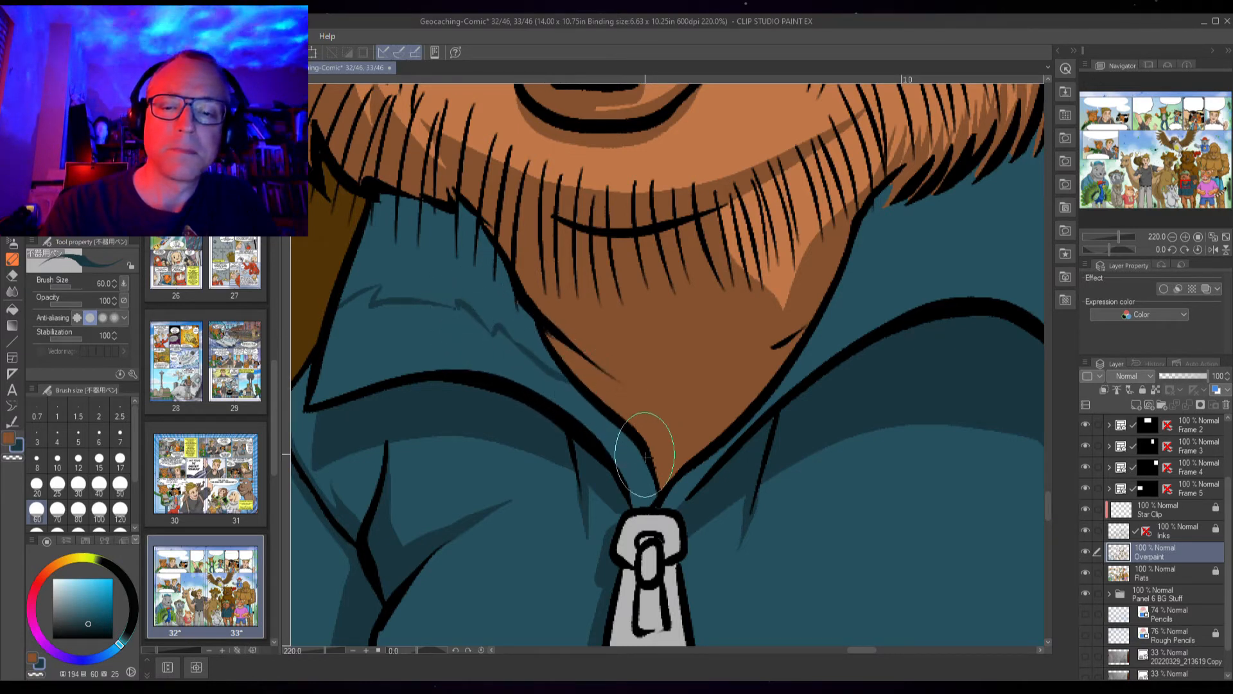
pyautogui.moveTo(617, 464)
pyautogui.mouseDown()
pyautogui.moveTo(565, 426)
pyautogui.moveTo(628, 463)
pyautogui.moveTo(646, 507)
pyautogui.mouseUp()
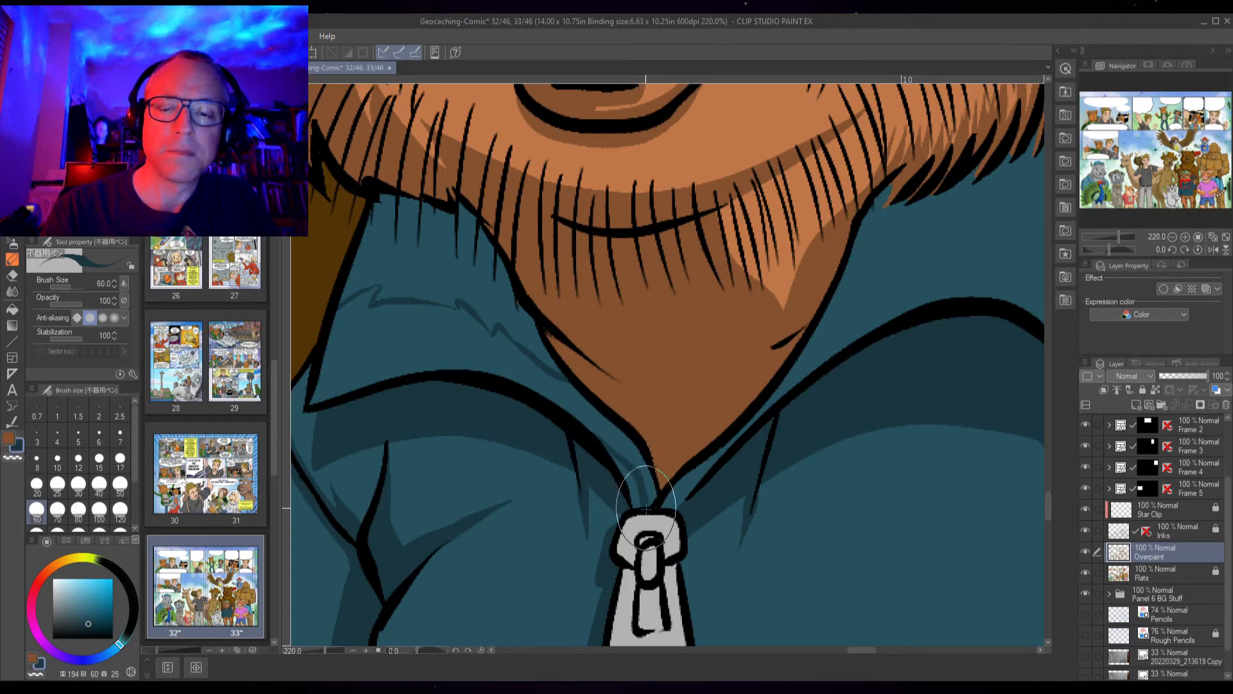
pyautogui.moveTo(608, 452); pyautogui.dragTo(632, 485)
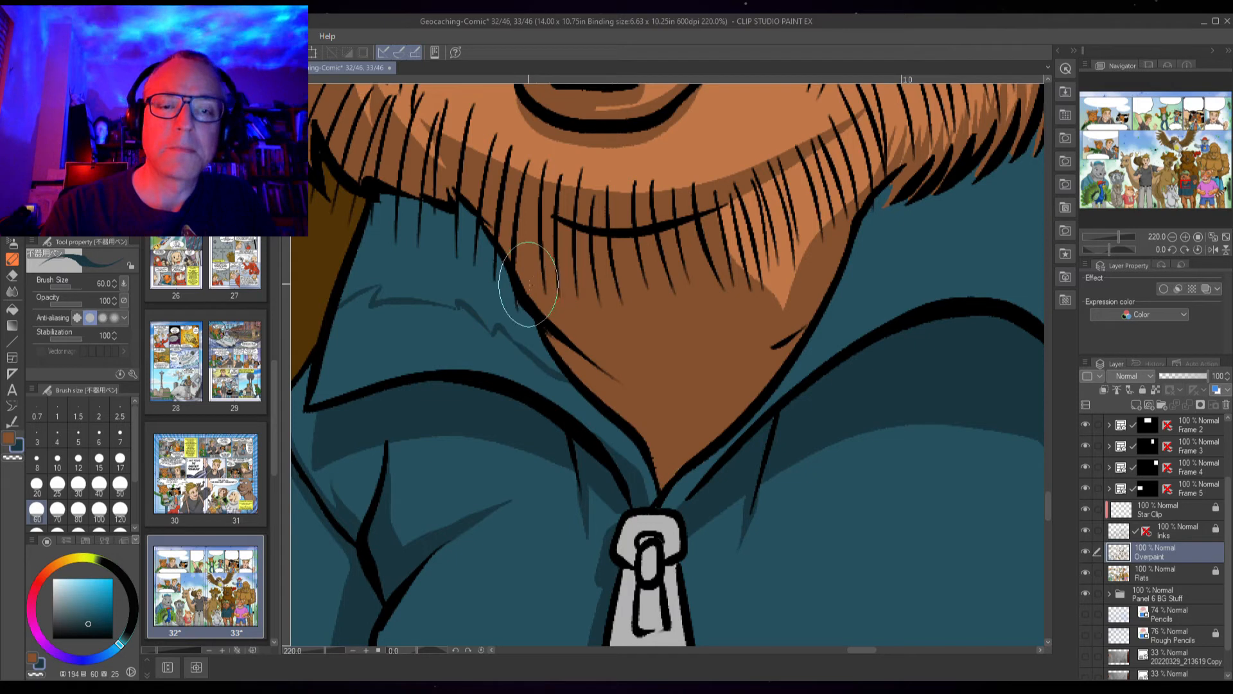
pyautogui.press('g')
pyautogui.click(543, 301)
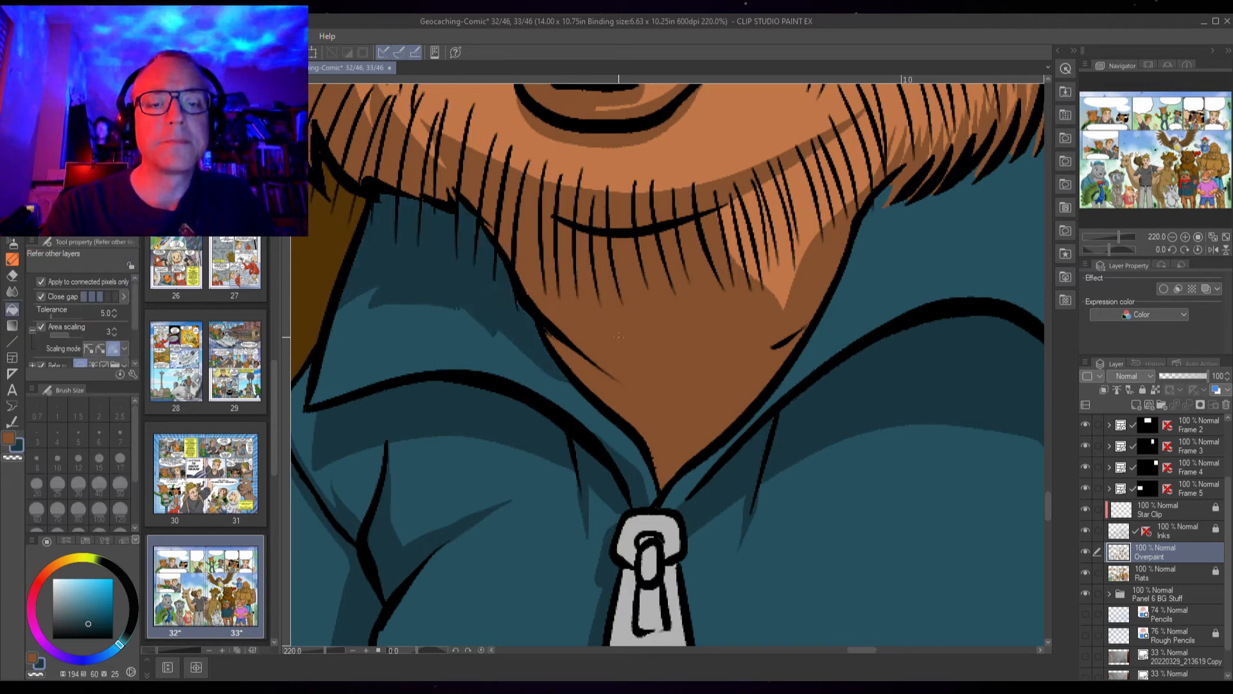
pyautogui.press('p')
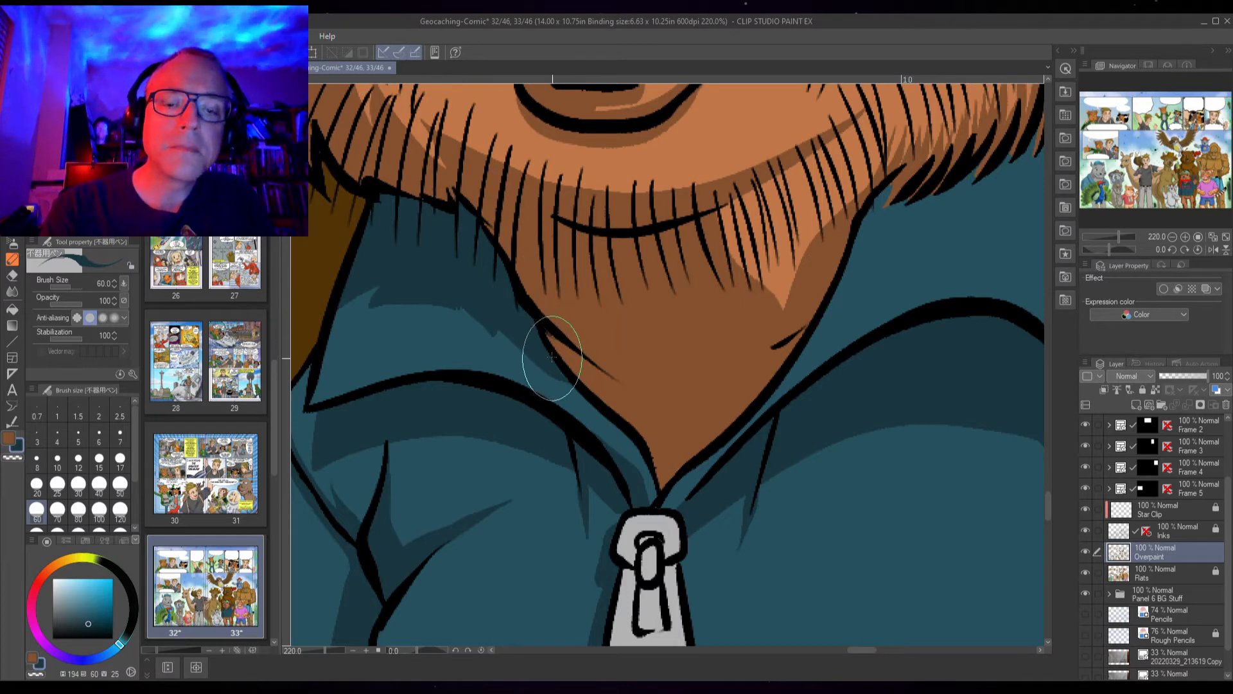
# Erase the stray shadow paint around the top of the zipper pull
pyautogui.press('x')
pyautogui.keyDown('alt'); pyautogui.click(655, 597); pyautogui.keyUp('alt')
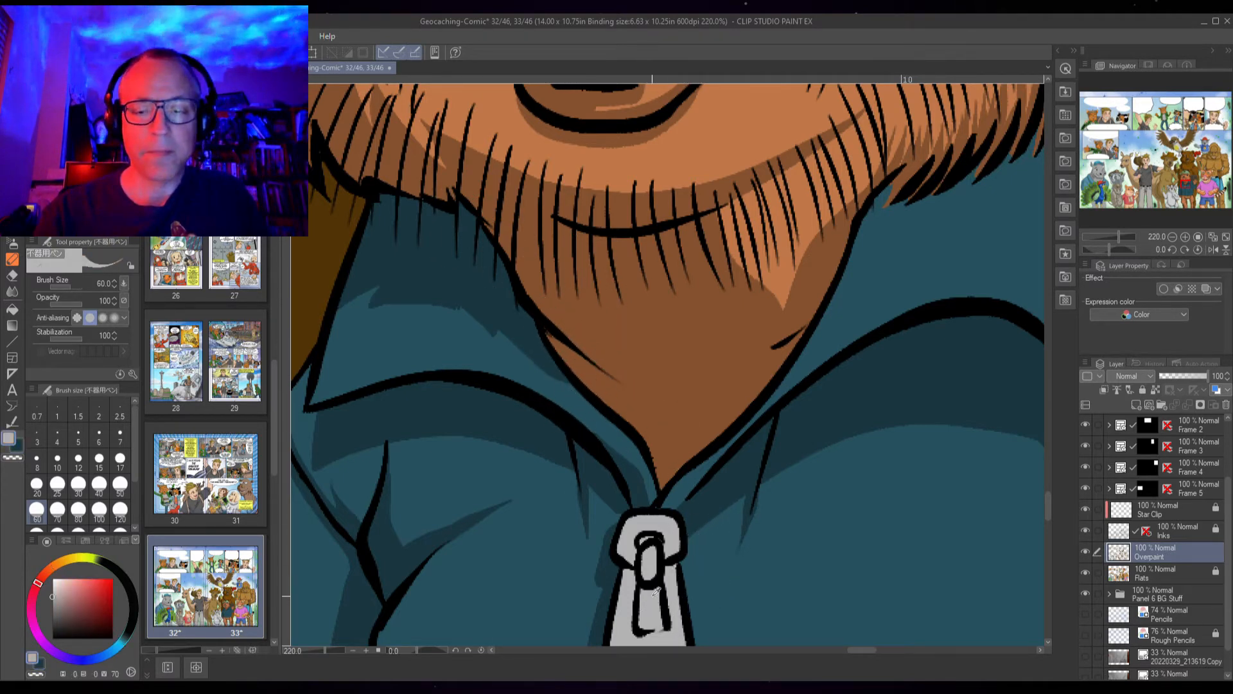
pyautogui.moveTo(639, 526); pyautogui.dragTo(613, 398)
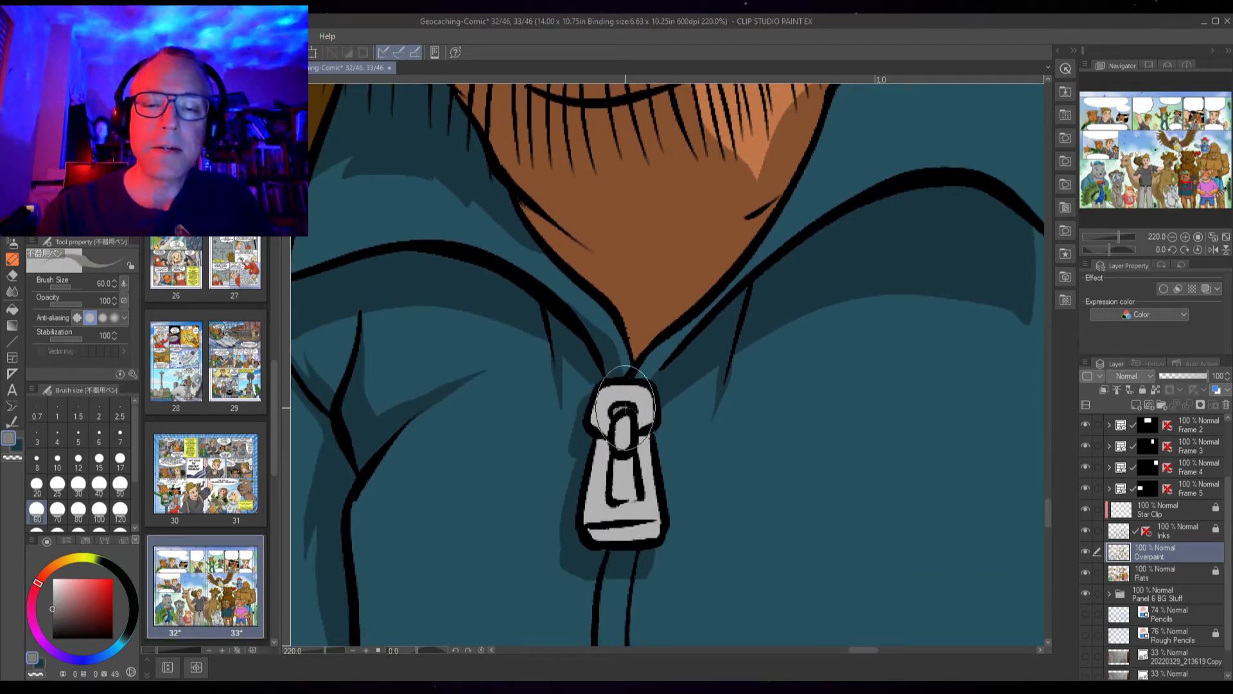
pyautogui.moveTo(623, 449)
pyautogui.mouseDown()
pyautogui.moveTo(618, 418)
pyautogui.moveTo(637, 431)
pyautogui.moveTo(592, 418)
pyautogui.moveTo(628, 440)
pyautogui.moveTo(649, 423)
pyautogui.moveTo(631, 473)
pyautogui.moveTo(615, 464)
pyautogui.moveTo(628, 461)
pyautogui.moveTo(635, 499)
pyautogui.moveTo(609, 536)
pyautogui.moveTo(596, 534)
pyautogui.moveTo(654, 526)
pyautogui.mouseUp()
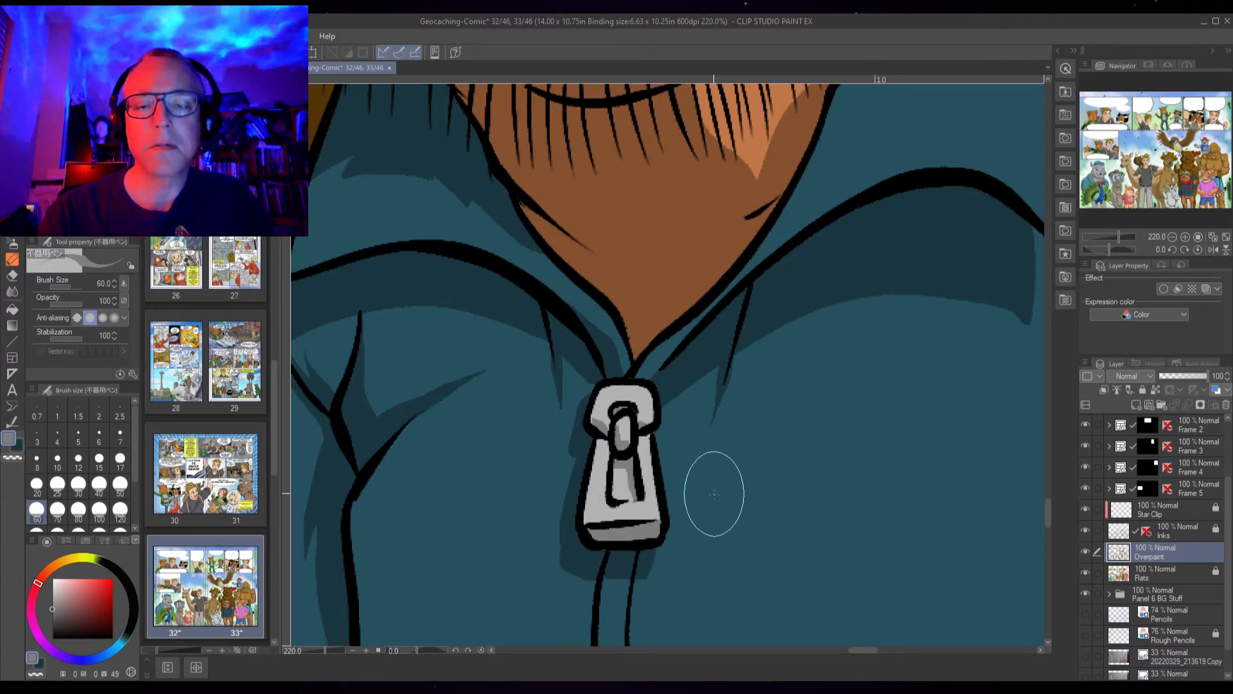
pyautogui.press('x')
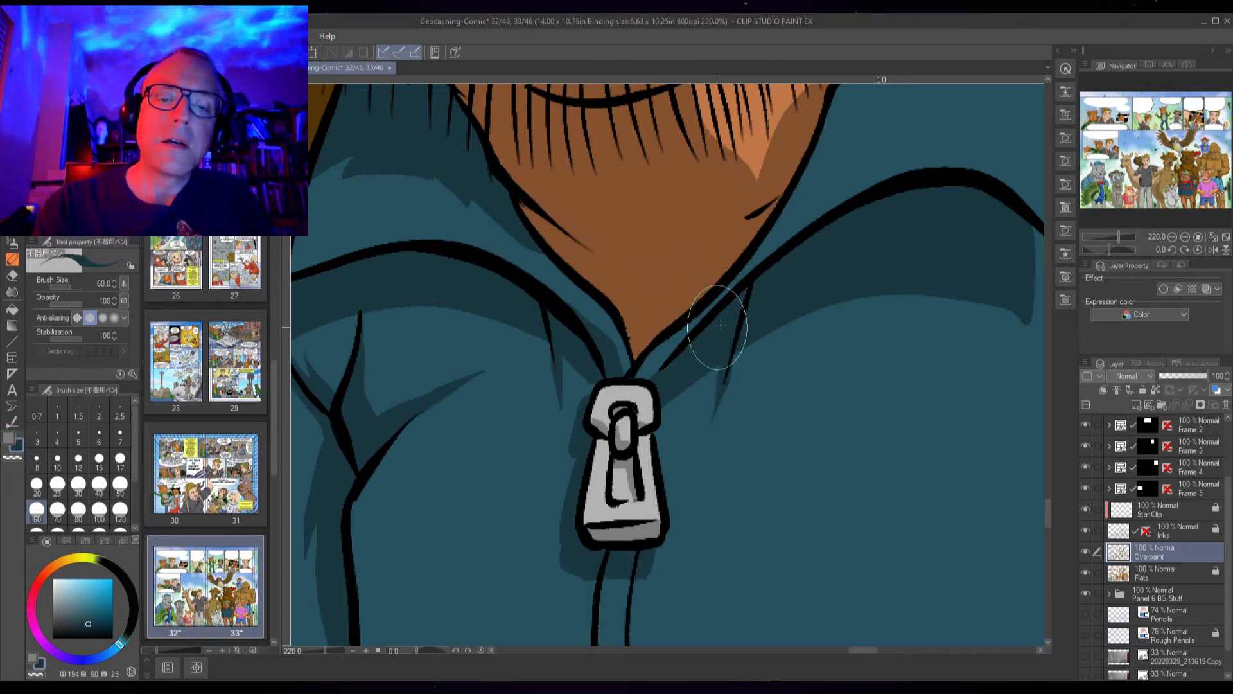
# Paint a shadow under the right collar edge and fill the small gap beneath the beard
pyautogui.moveTo(738, 312); pyautogui.dragTo(649, 400)
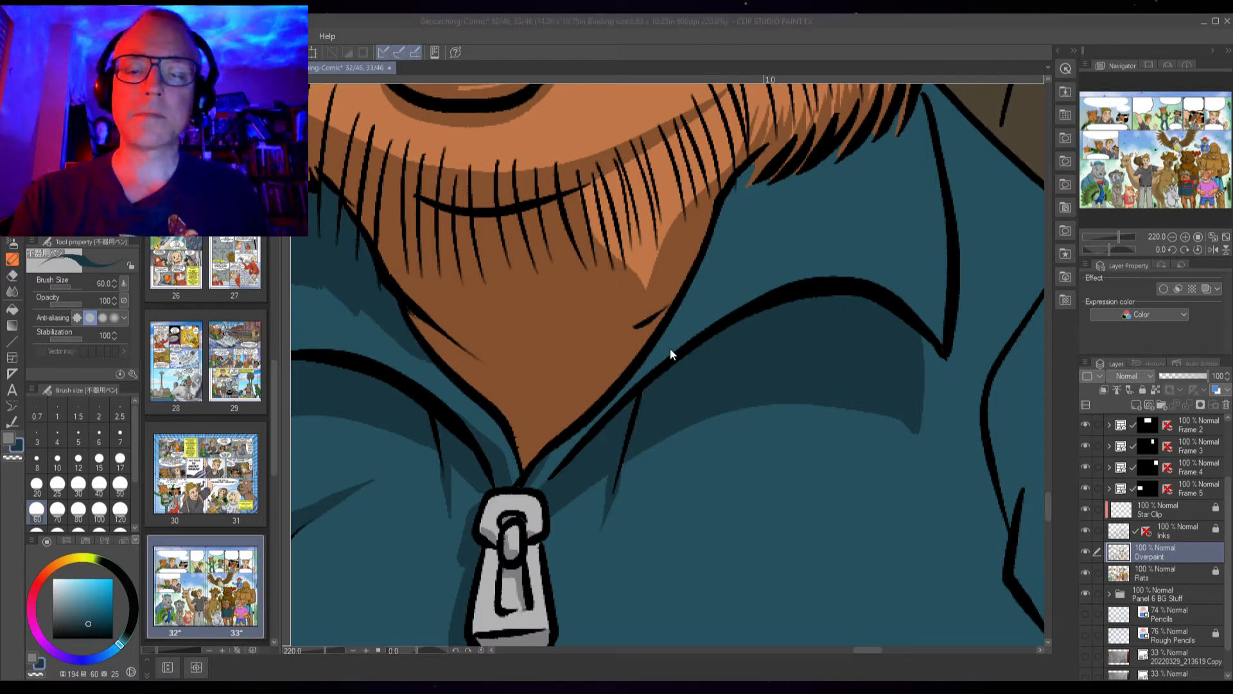
pyautogui.moveTo(861, 201); pyautogui.dragTo(757, 317)
pyautogui.scroll(3, 782, 264)
pyautogui.moveTo(783, 201)
pyautogui.mouseDown()
pyautogui.moveTo(738, 285)
pyautogui.moveTo(759, 240)
pyautogui.moveTo(736, 262)
pyautogui.moveTo(740, 237)
pyautogui.moveTo(653, 322)
pyautogui.moveTo(716, 278)
pyautogui.moveTo(659, 301)
pyautogui.moveTo(683, 255)
pyautogui.moveTo(591, 348)
pyautogui.moveTo(678, 259)
pyautogui.moveTo(666, 278)
pyautogui.moveTo(677, 282)
pyautogui.moveTo(686, 248)
pyautogui.moveTo(580, 331)
pyautogui.moveTo(594, 310)
pyautogui.moveTo(622, 310)
pyautogui.moveTo(507, 367)
pyautogui.moveTo(559, 342)
pyautogui.moveTo(567, 321)
pyautogui.moveTo(518, 354)
pyautogui.moveTo(417, 506)
pyautogui.mouseUp()
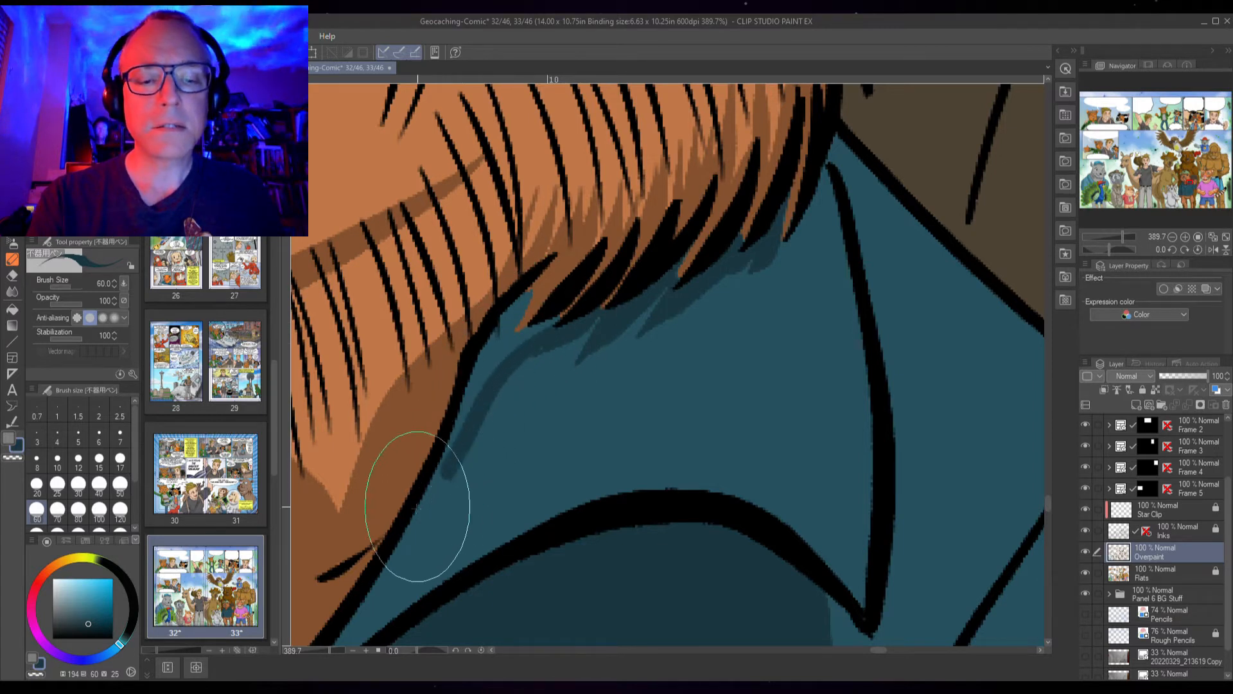
pyautogui.press('g')
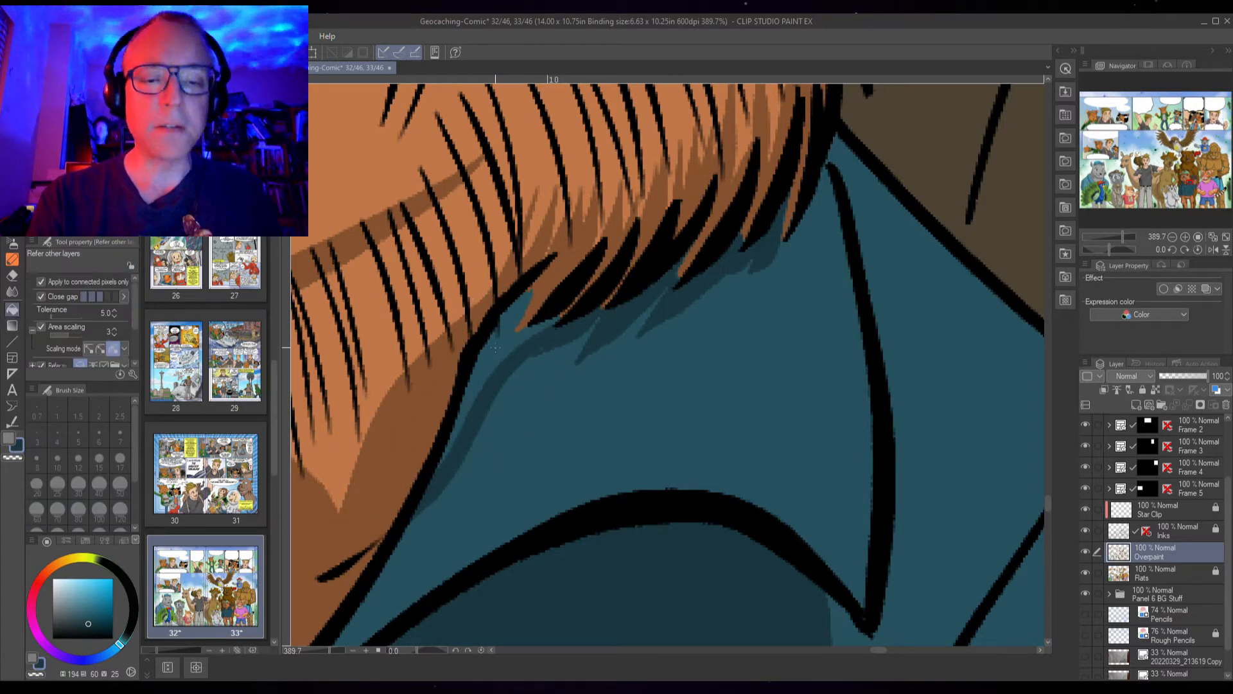
pyautogui.click(495, 348)
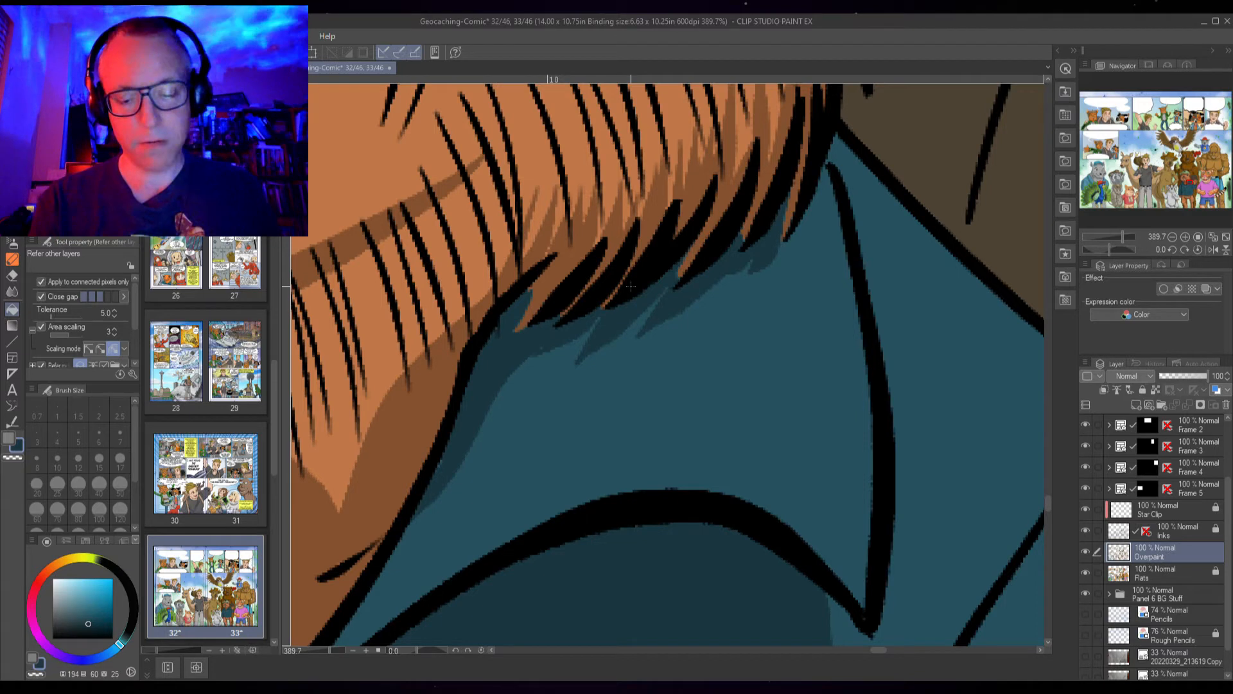
pyautogui.press('p')
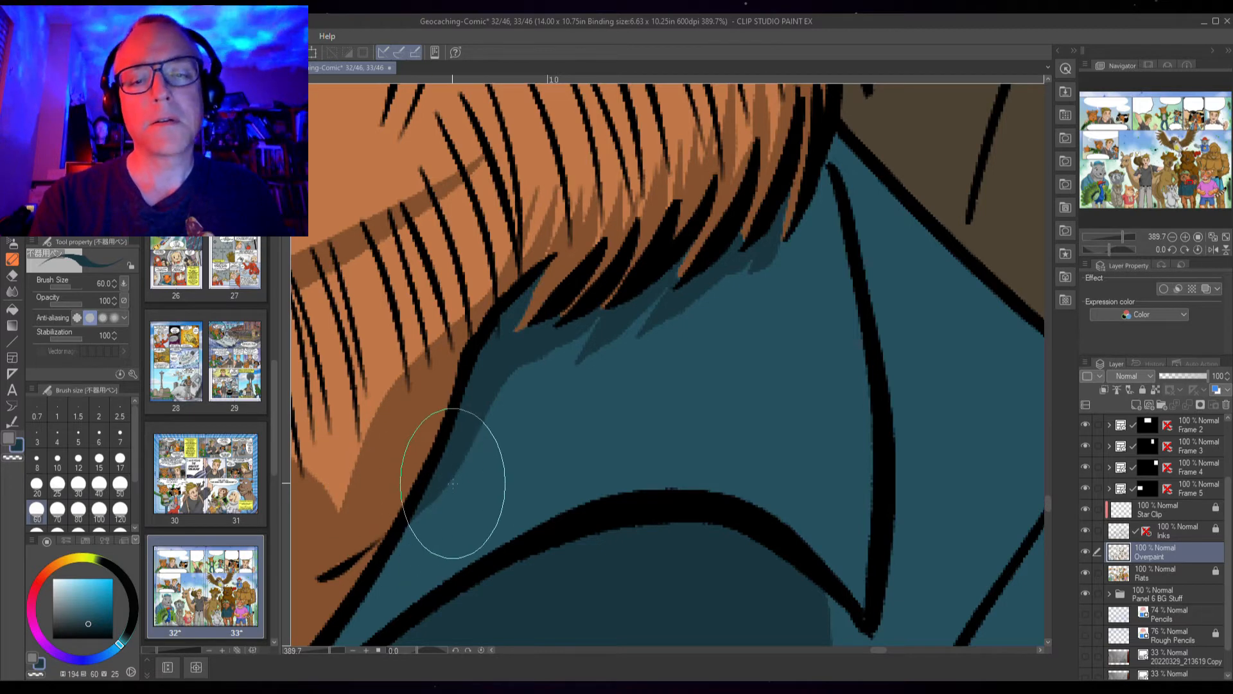
# Shade the right collar fold beside the character's hand
pyautogui.scroll(-3, 581, 488)
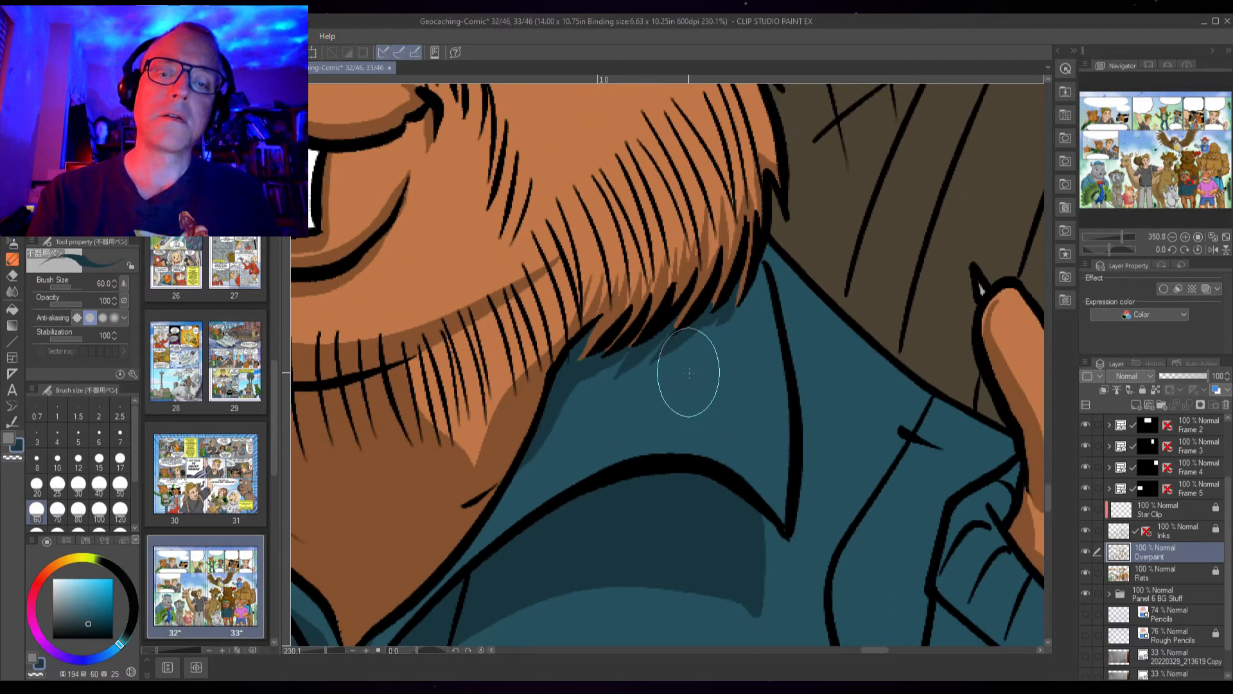
pyautogui.scroll(2, 685, 382)
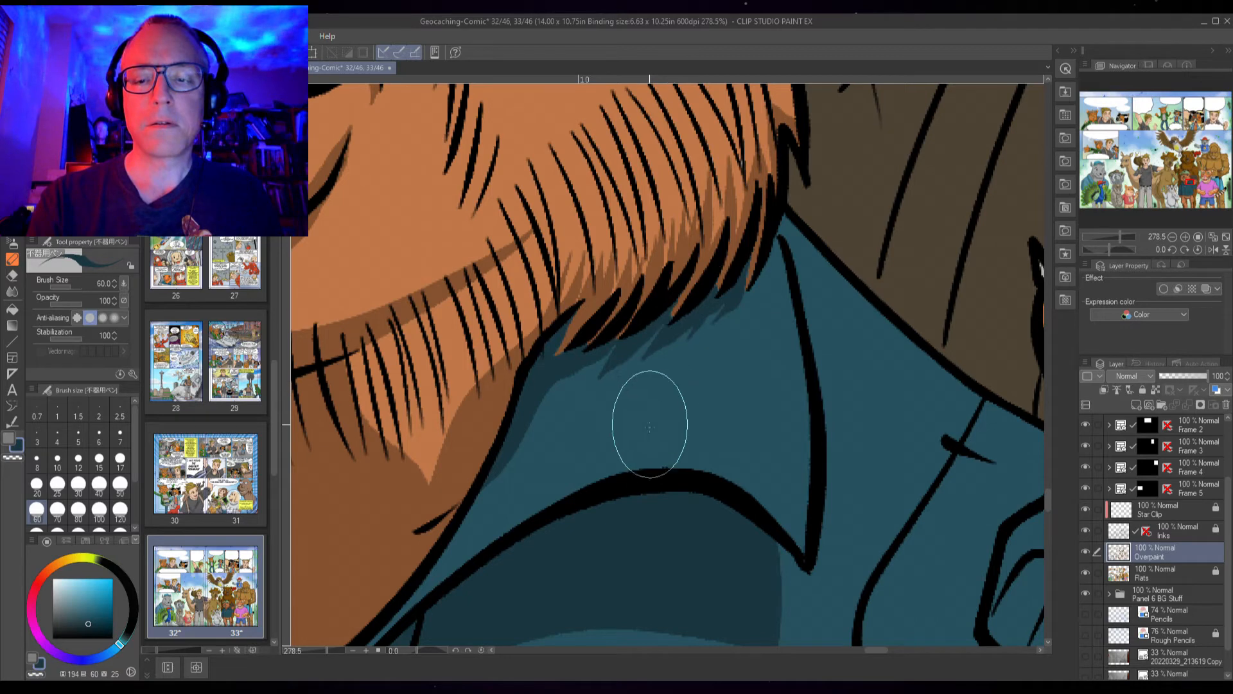
pyautogui.moveTo(536, 423); pyautogui.dragTo(922, 359)
pyautogui.moveTo(591, 419); pyautogui.dragTo(764, 417)
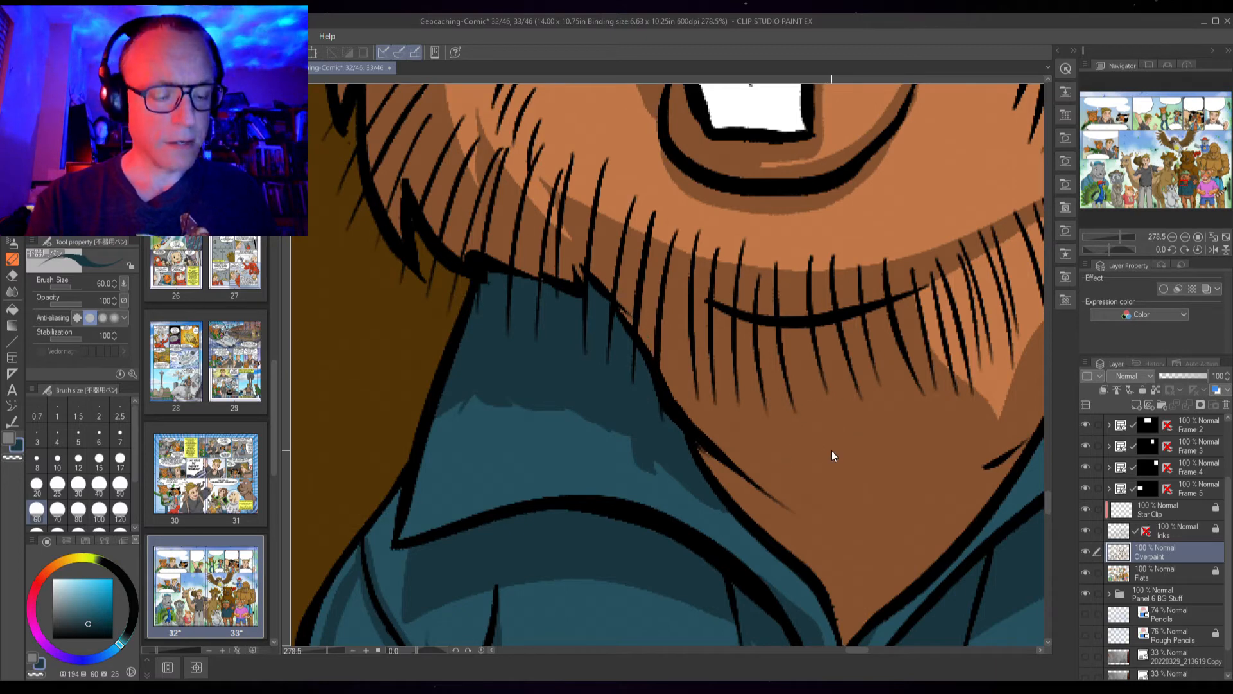
pyautogui.moveTo(813, 506); pyautogui.dragTo(729, 327)
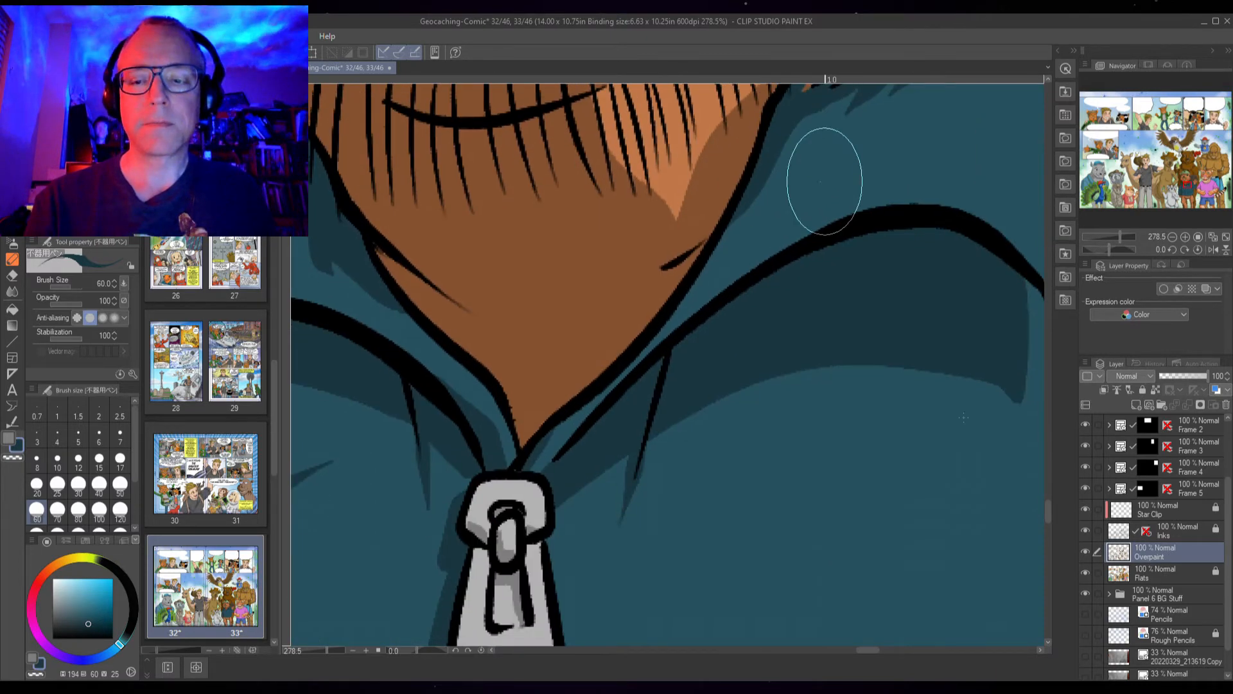
pyautogui.scroll(-3, 908, 509)
pyautogui.moveTo(804, 457)
pyautogui.mouseDown()
pyautogui.moveTo(625, 430)
pyautogui.moveTo(738, 502)
pyautogui.mouseUp()
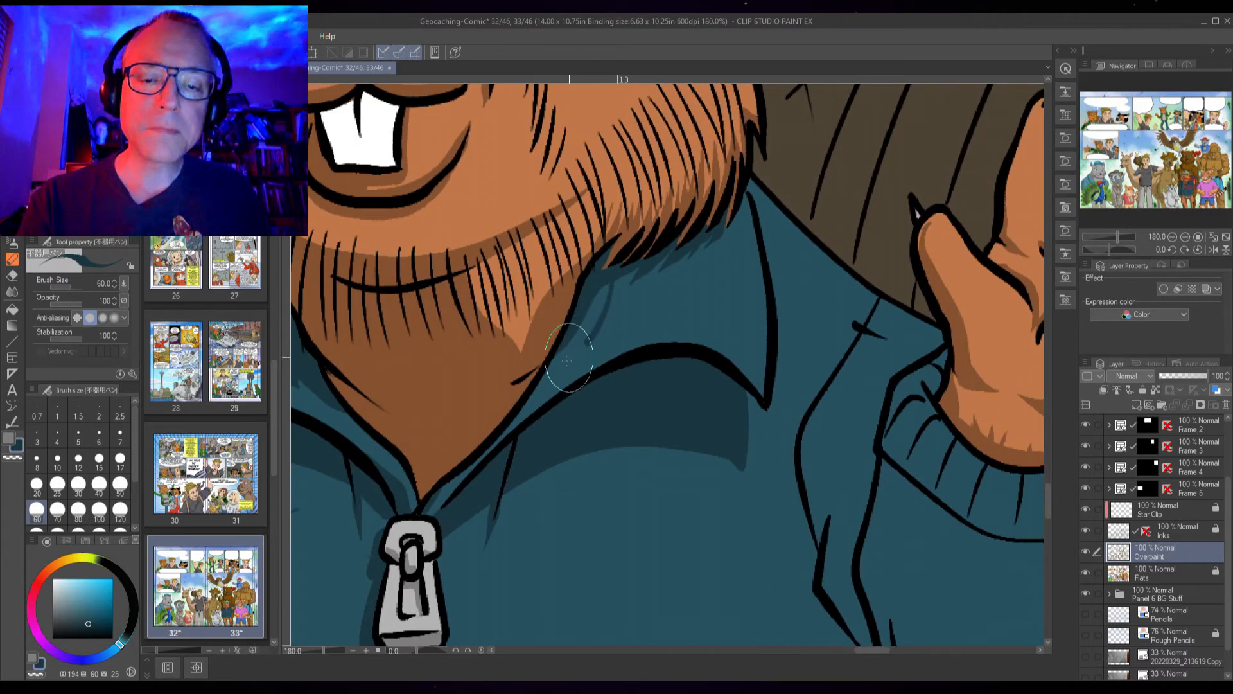
pyautogui.press('g')
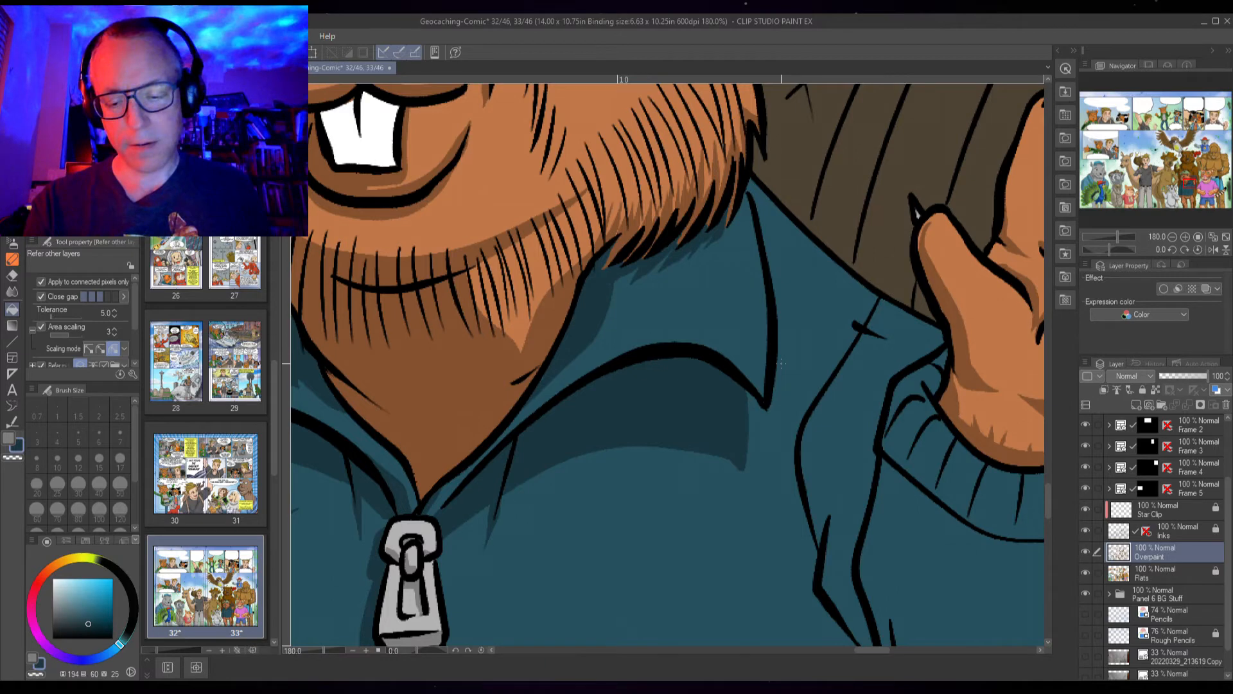
pyautogui.press('p')
pyautogui.moveTo(872, 448); pyautogui.dragTo(758, 451)
pyautogui.moveTo(762, 334); pyautogui.dragTo(827, 374)
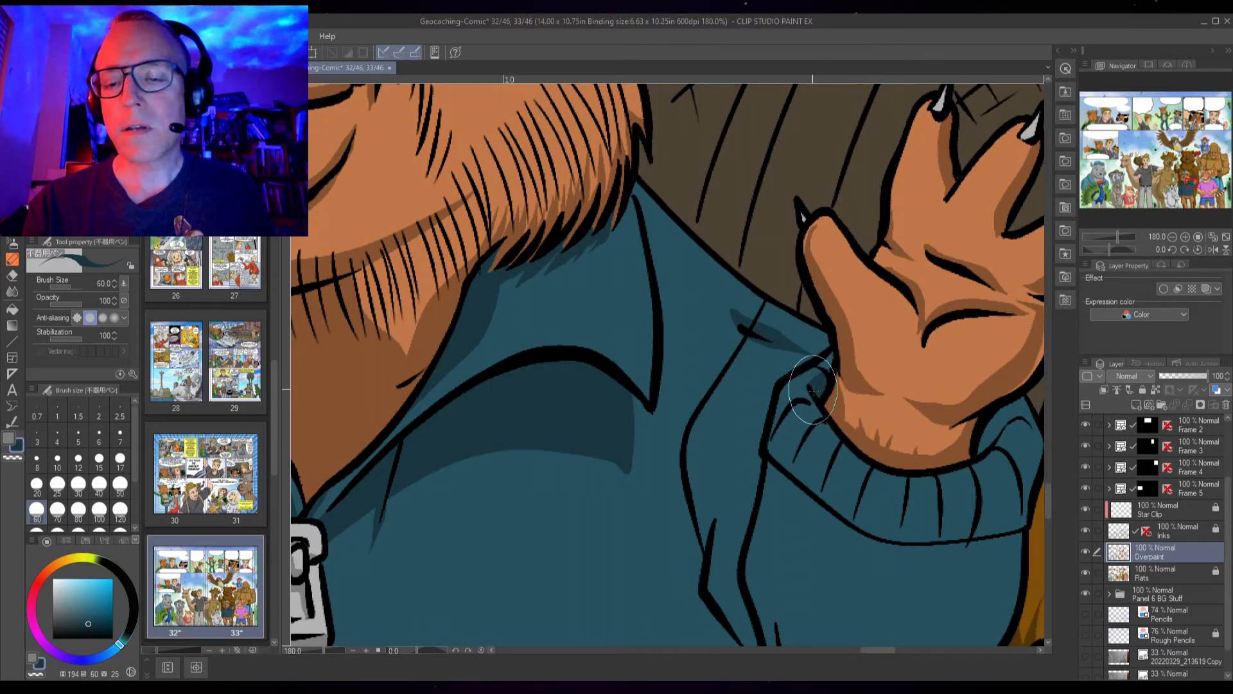
# Outline and fill a shadow band across the top of the sweater cuff beneath the hand
pyautogui.moveTo(830, 483); pyautogui.dragTo(670, 426)
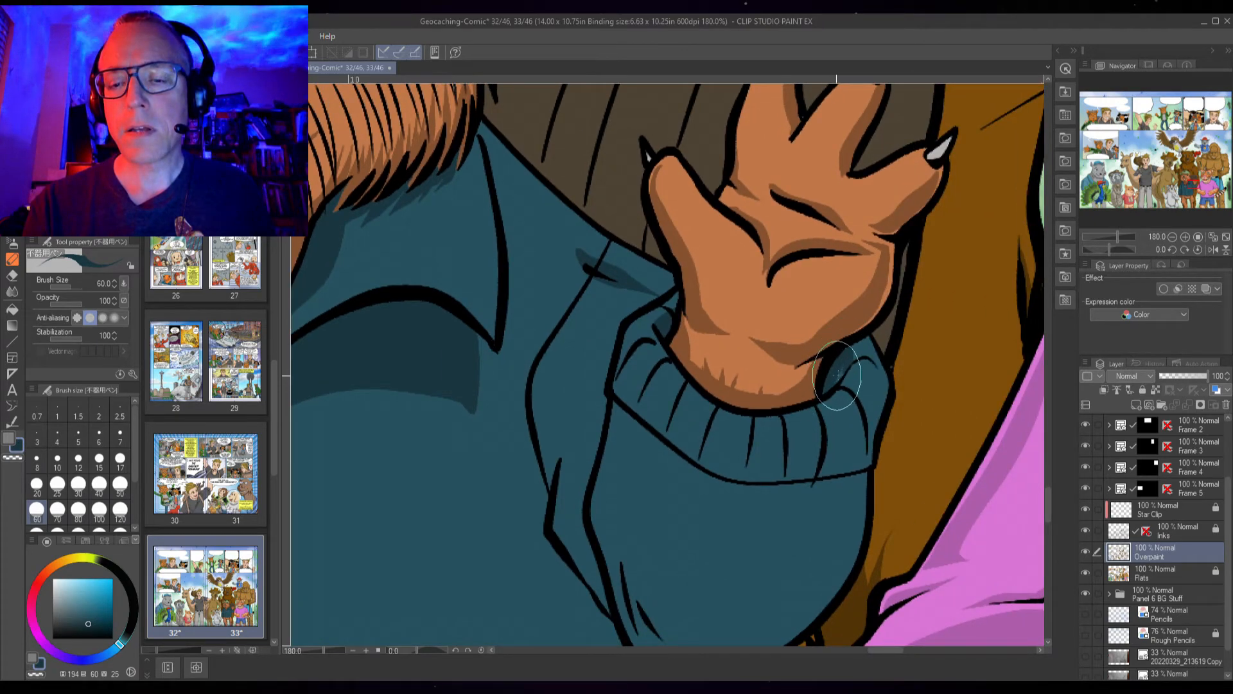
pyautogui.moveTo(636, 363)
pyautogui.mouseDown()
pyautogui.moveTo(725, 437)
pyautogui.moveTo(843, 426)
pyautogui.moveTo(857, 469)
pyautogui.mouseUp()
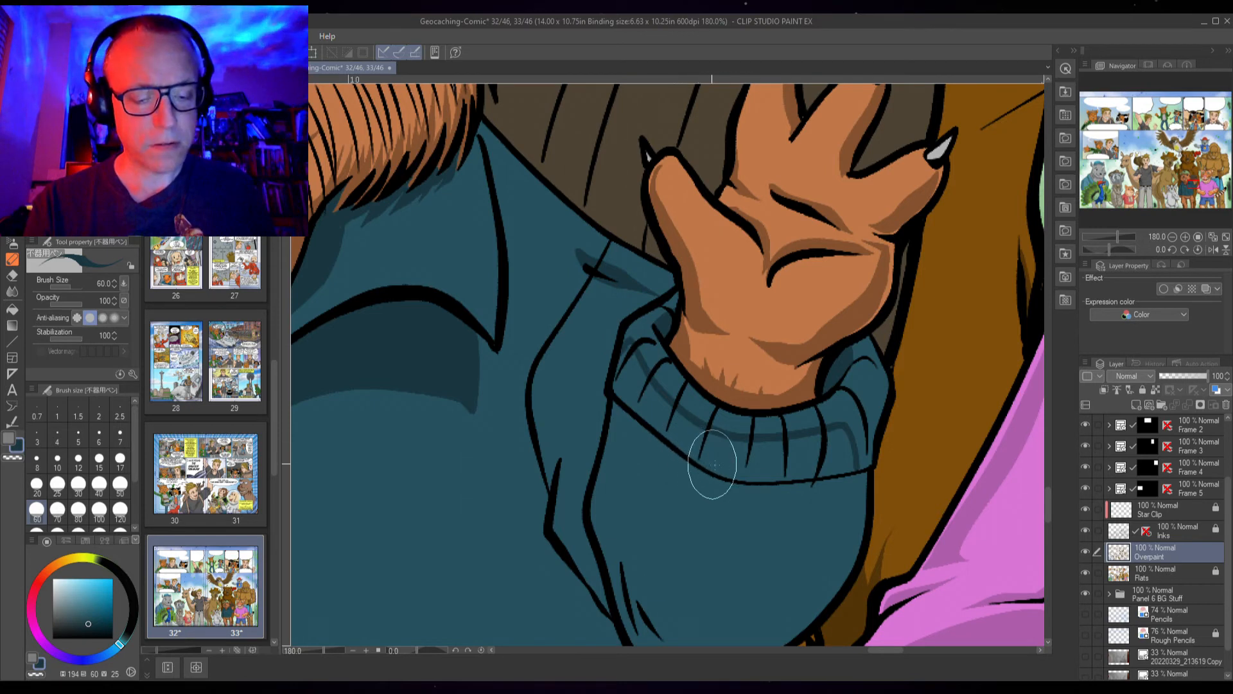
pyautogui.press('g')
pyautogui.moveTo(838, 452)
pyautogui.mouseDown()
pyautogui.moveTo(774, 456)
pyautogui.moveTo(676, 430)
pyautogui.moveTo(626, 359)
pyautogui.mouseUp()
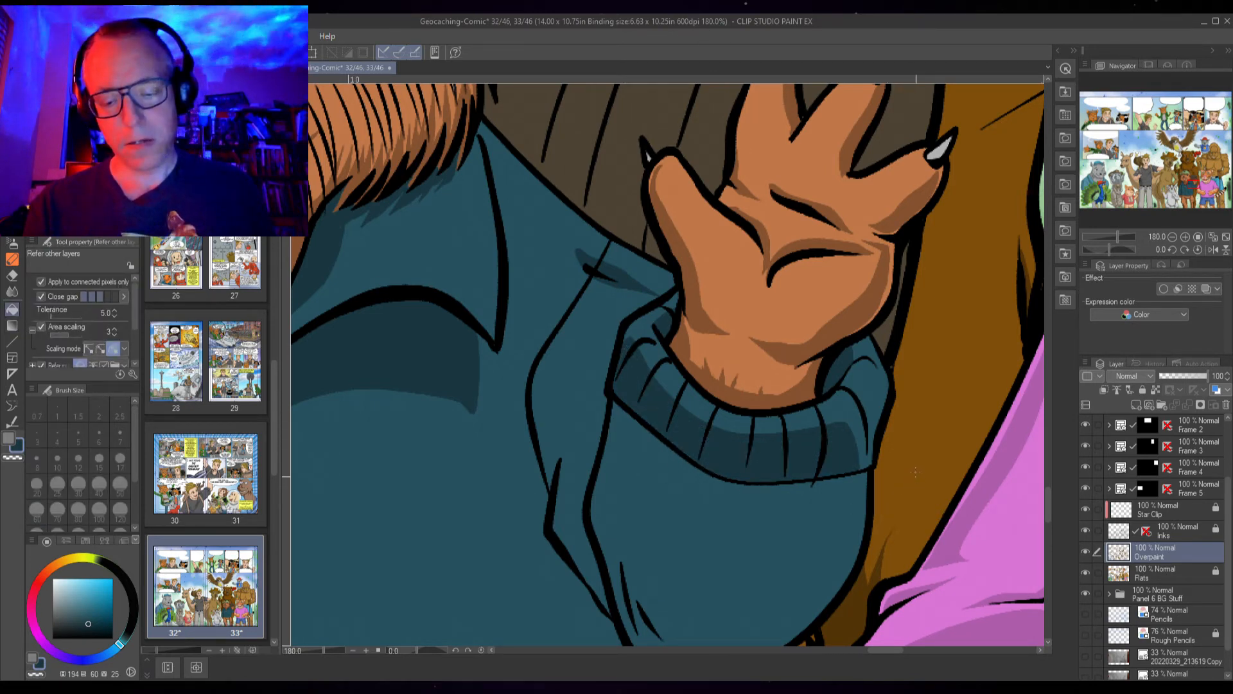
pyautogui.press('p')
pyautogui.moveTo(860, 355)
pyautogui.mouseDown()
pyautogui.moveTo(885, 381)
pyautogui.moveTo(870, 403)
pyautogui.moveTo(834, 387)
pyautogui.moveTo(857, 393)
pyautogui.moveTo(867, 466)
pyautogui.mouseUp()
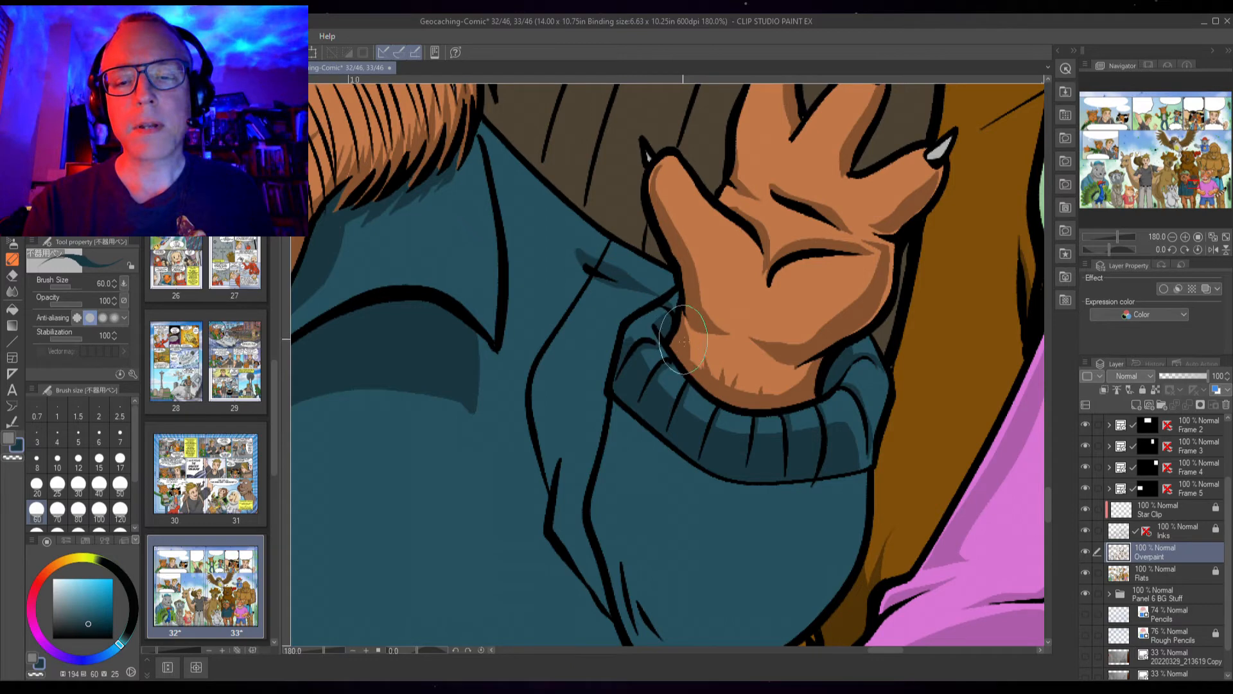
# Outline and fill a shadow across the lower part of the ribbed cuff
pyautogui.moveTo(549, 422); pyautogui.dragTo(935, 367)
pyautogui.moveTo(472, 422); pyautogui.dragTo(951, 326)
pyautogui.moveTo(652, 473); pyautogui.dragTo(742, 118)
pyautogui.moveTo(751, 470); pyautogui.dragTo(700, 329)
pyautogui.moveTo(903, 330); pyautogui.dragTo(449, 472)
pyautogui.moveTo(804, 352)
pyautogui.mouseDown()
pyautogui.moveTo(725, 375)
pyautogui.moveTo(693, 456)
pyautogui.mouseUp()
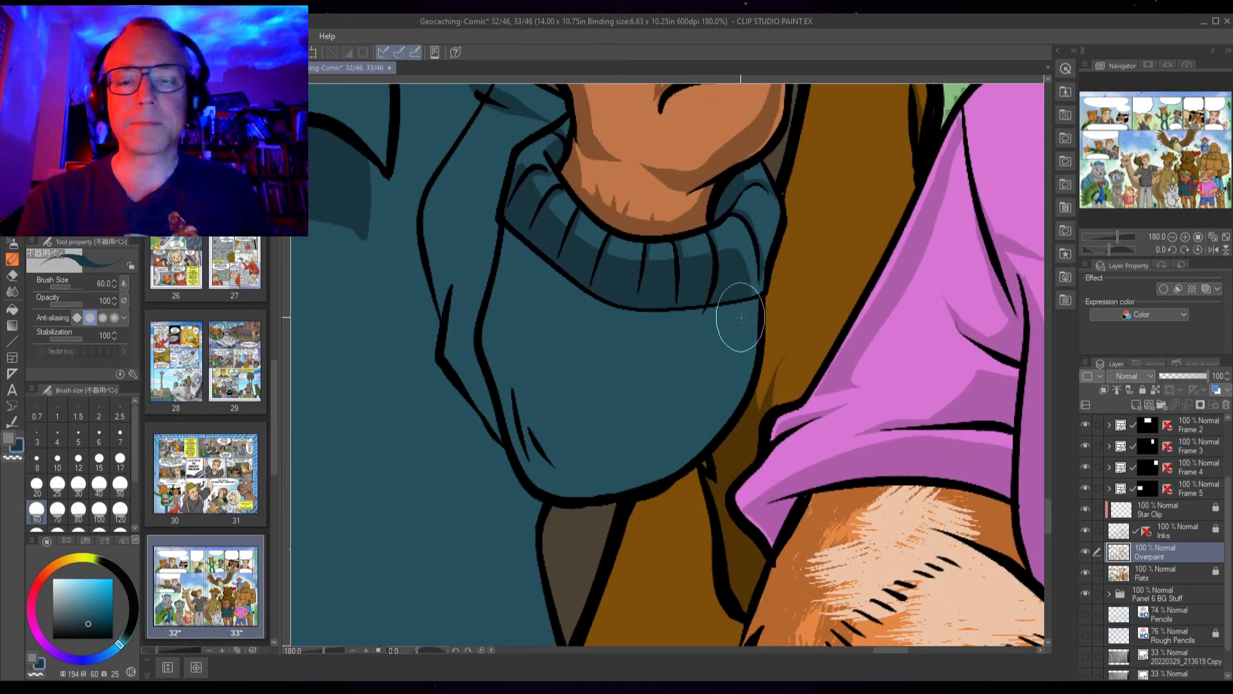
pyautogui.moveTo(748, 299)
pyautogui.mouseDown()
pyautogui.moveTo(721, 398)
pyautogui.moveTo(713, 388)
pyautogui.moveTo(674, 446)
pyautogui.moveTo(586, 482)
pyautogui.moveTo(537, 476)
pyautogui.moveTo(491, 324)
pyautogui.moveTo(563, 197)
pyautogui.moveTo(503, 193)
pyautogui.moveTo(507, 225)
pyautogui.moveTo(570, 277)
pyautogui.mouseUp()
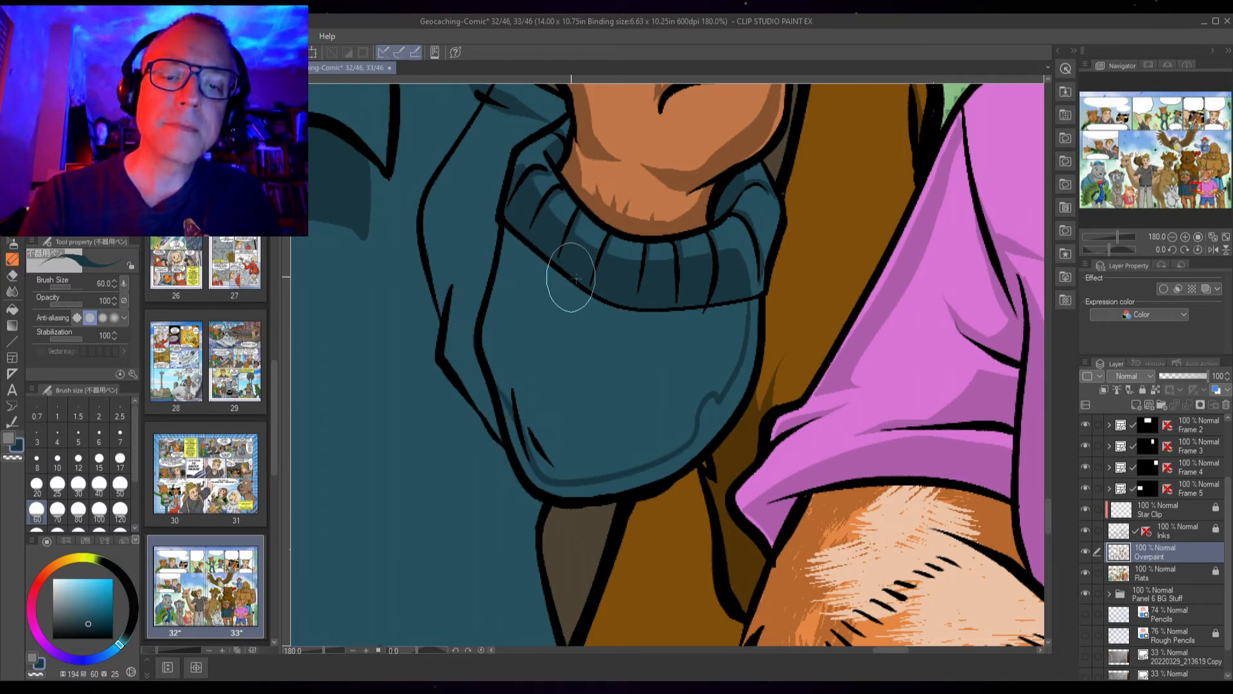
pyautogui.press('g')
pyautogui.click(634, 424)
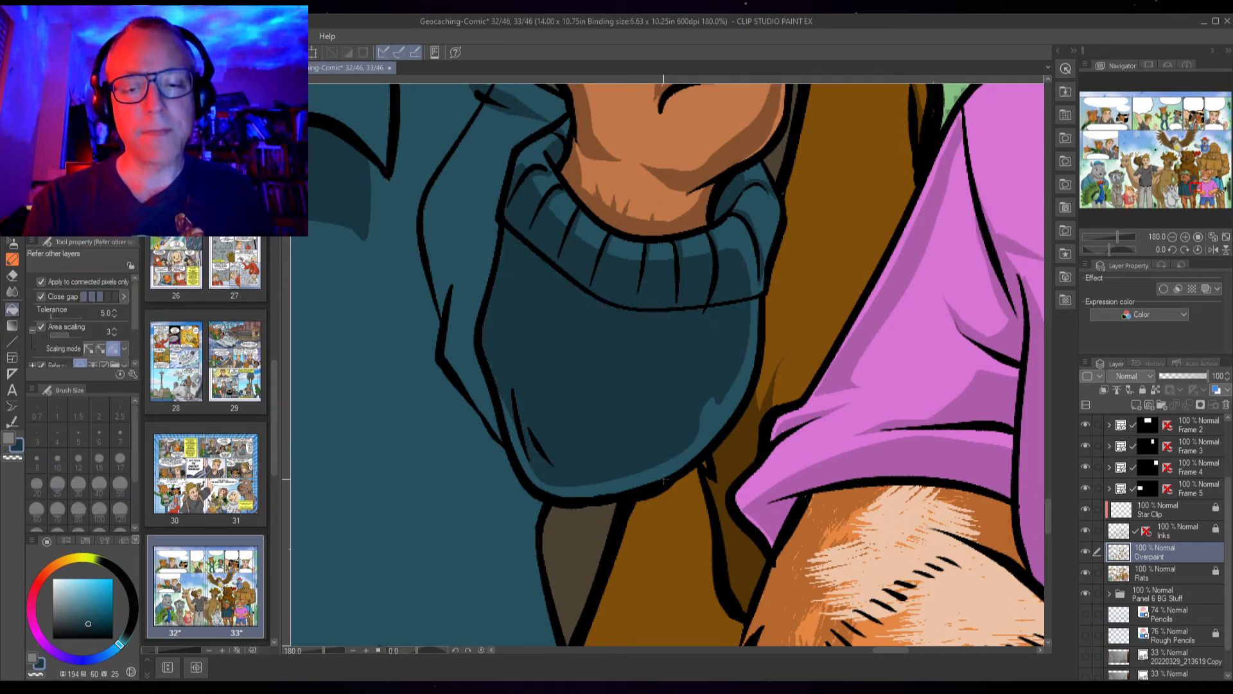
pyautogui.press('p')
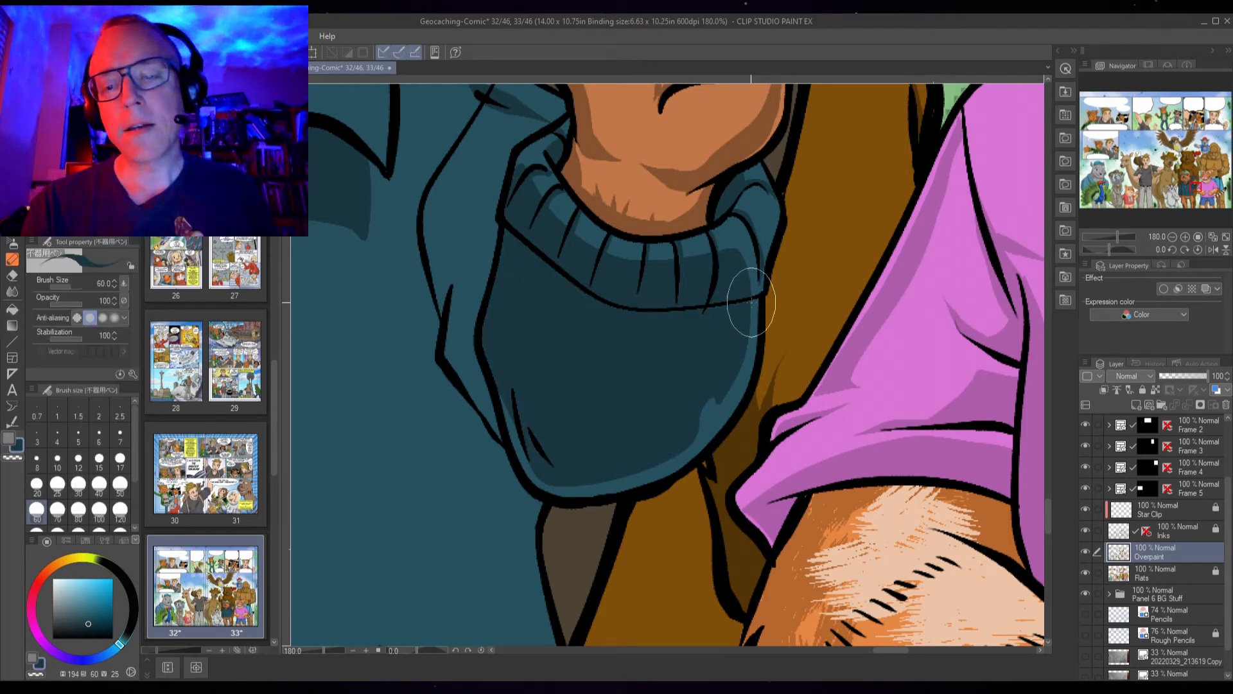
# Touch up the shadow strokes along the edges of the ribbed sweater cuff
pyautogui.moveTo(730, 381); pyautogui.dragTo(700, 454)
pyautogui.moveTo(740, 346)
pyautogui.mouseDown()
pyautogui.moveTo(678, 454)
pyautogui.moveTo(565, 483)
pyautogui.moveTo(530, 462)
pyautogui.moveTo(503, 398)
pyautogui.moveTo(520, 331)
pyautogui.moveTo(504, 344)
pyautogui.moveTo(496, 412)
pyautogui.moveTo(451, 341)
pyautogui.moveTo(464, 279)
pyautogui.moveTo(469, 348)
pyautogui.moveTo(452, 336)
pyautogui.moveTo(453, 295)
pyautogui.moveTo(449, 348)
pyautogui.moveTo(517, 411)
pyautogui.mouseUp()
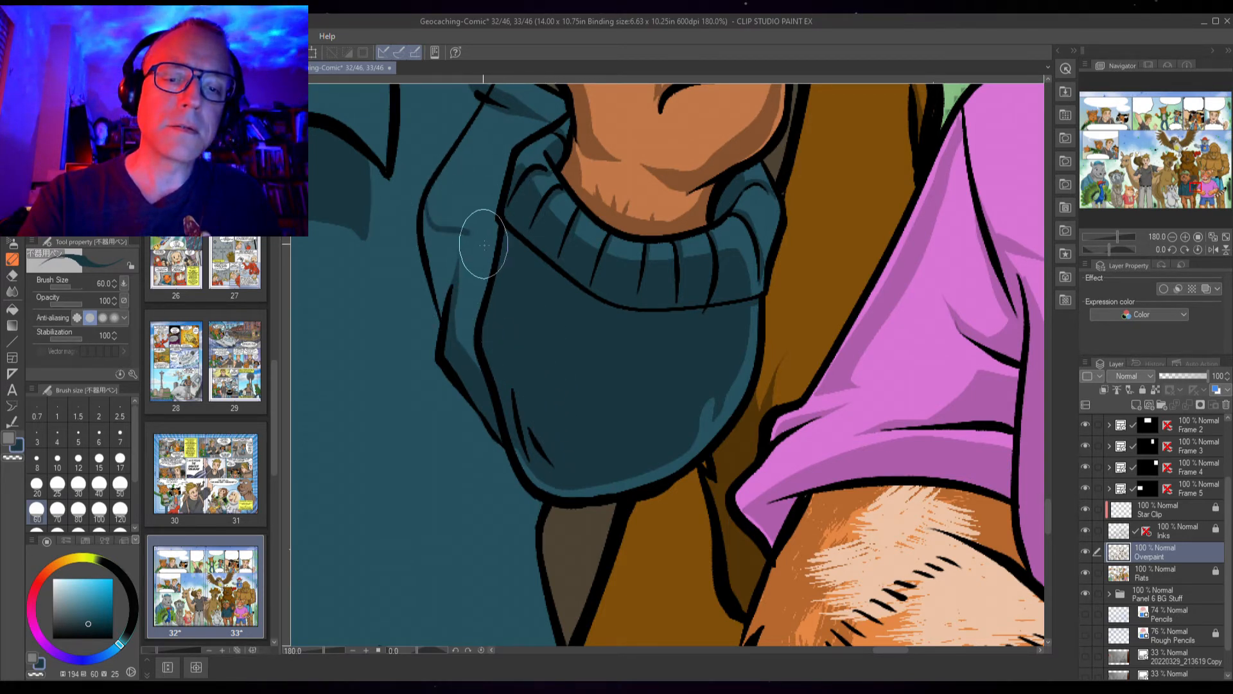
pyautogui.press('g')
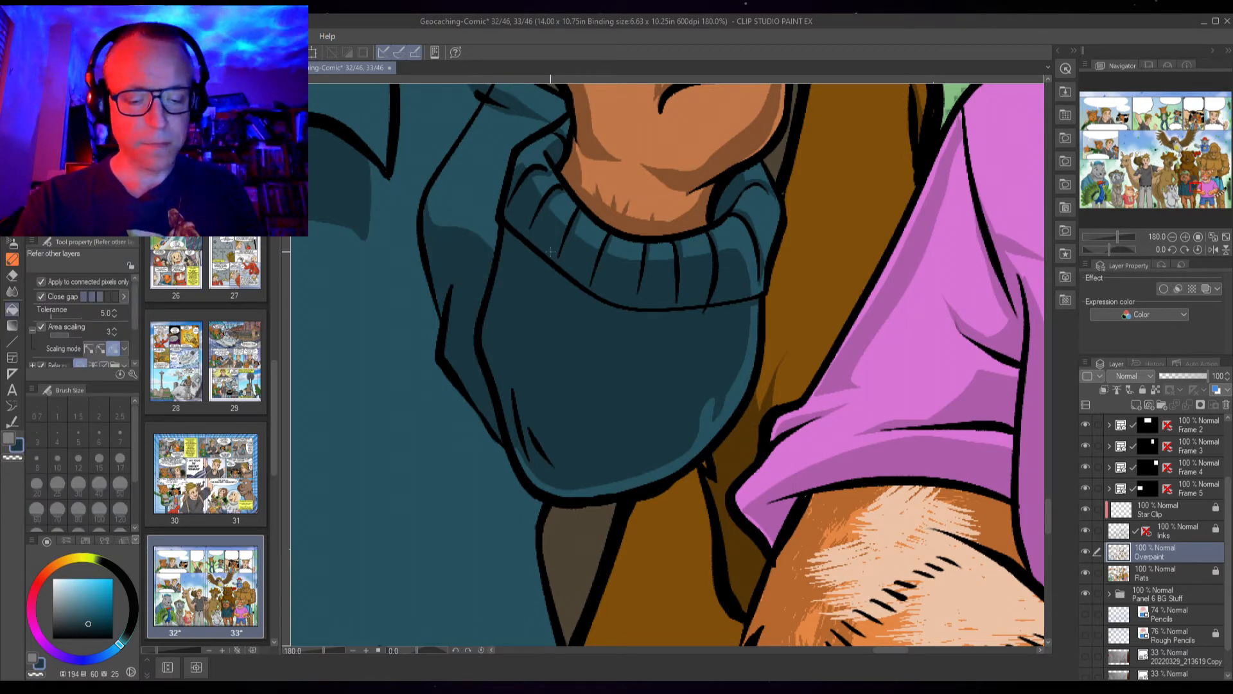
pyautogui.press('p')
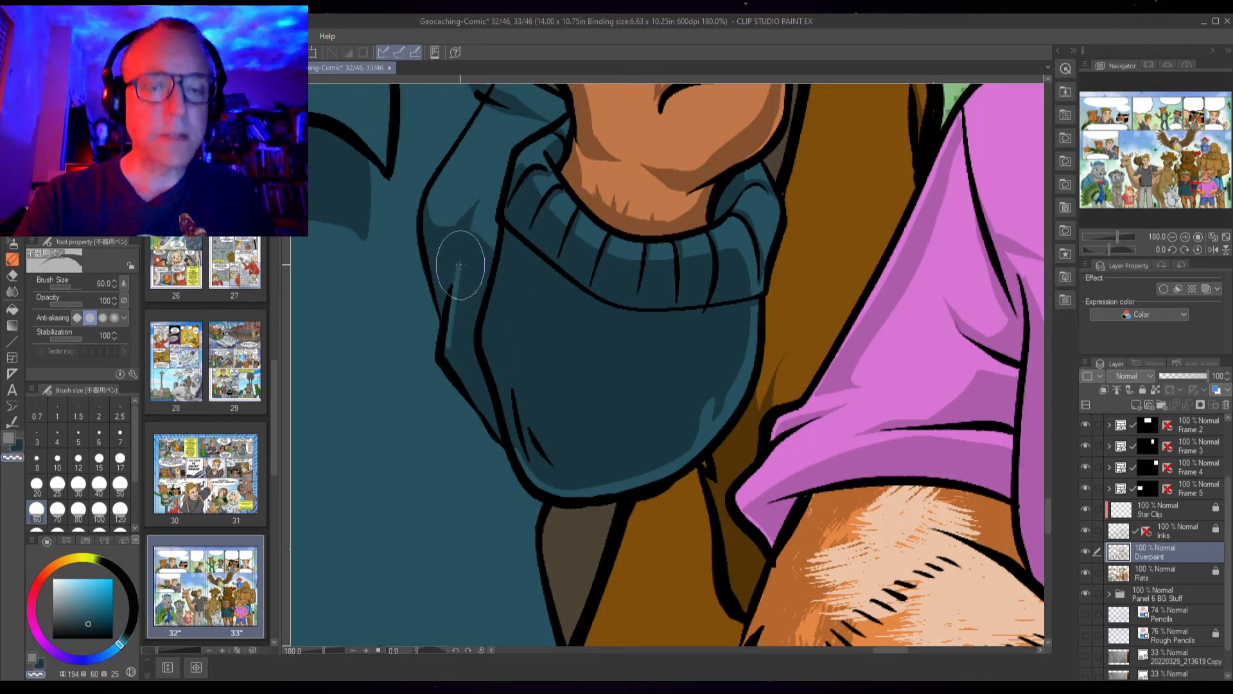
# Outline and fill a shadow on the jacket sleeve along the left side of the cuff
pyautogui.moveTo(509, 249); pyautogui.dragTo(509, 378)
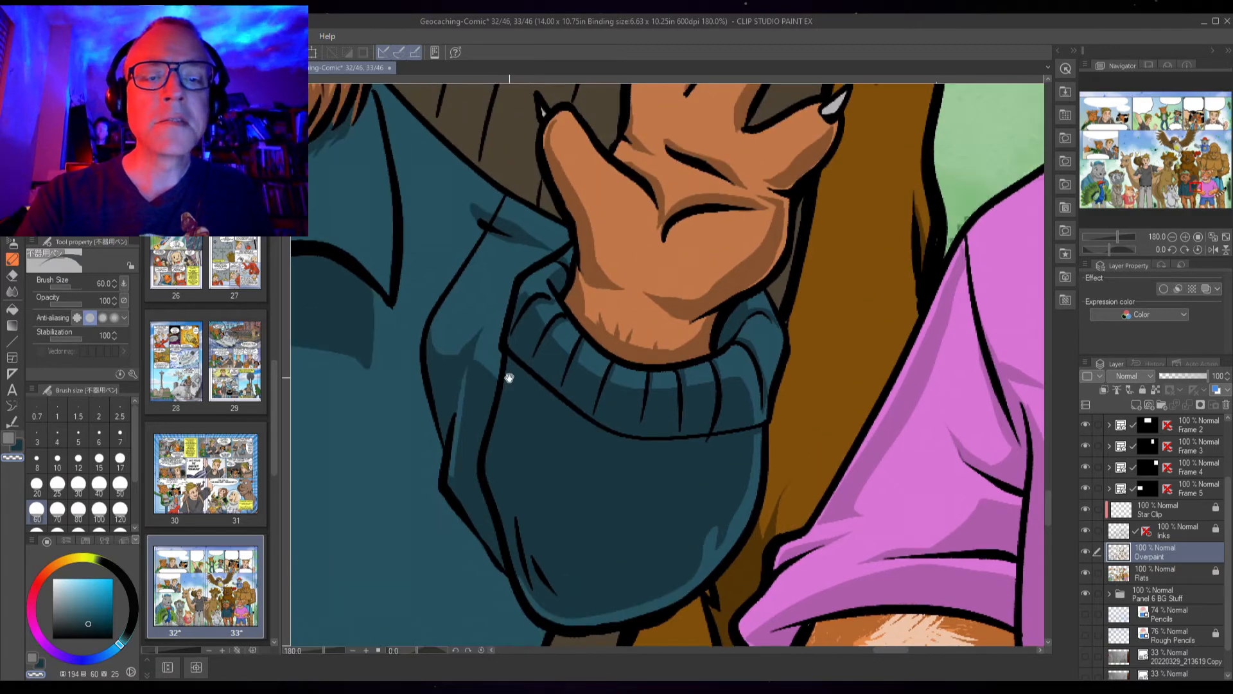
pyautogui.press('p')
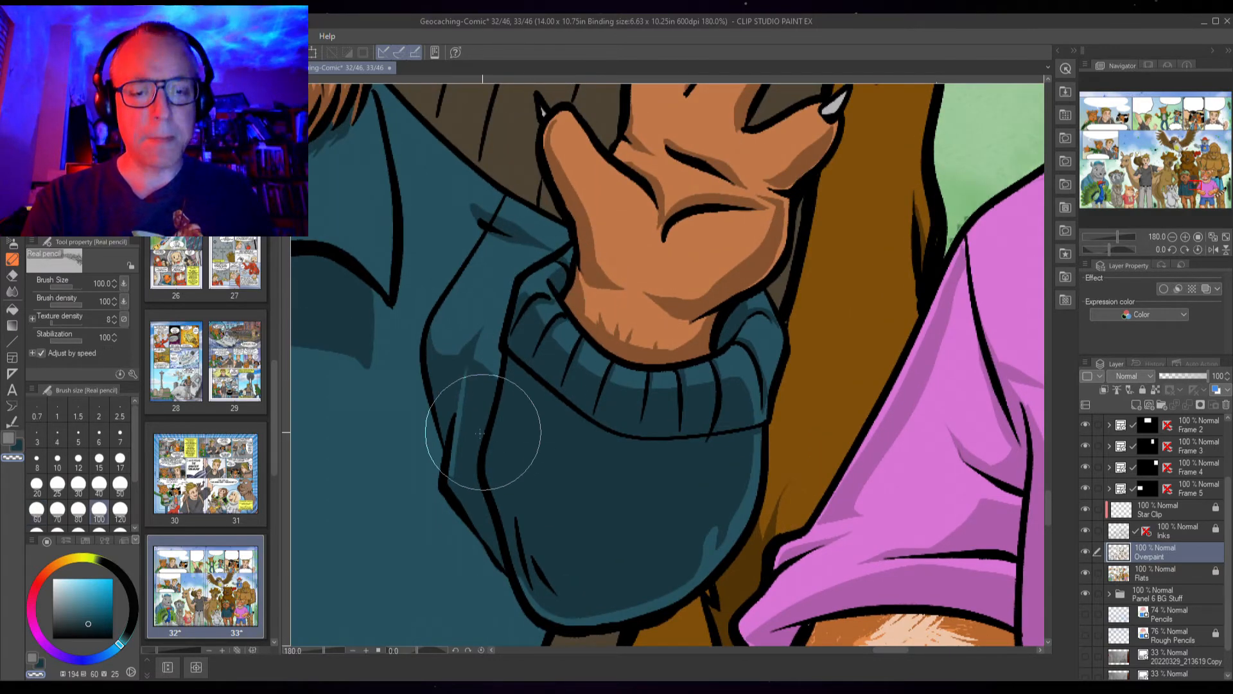
pyautogui.moveTo(482, 432); pyautogui.dragTo(614, 241)
pyautogui.hotkey('ctrl', '-')
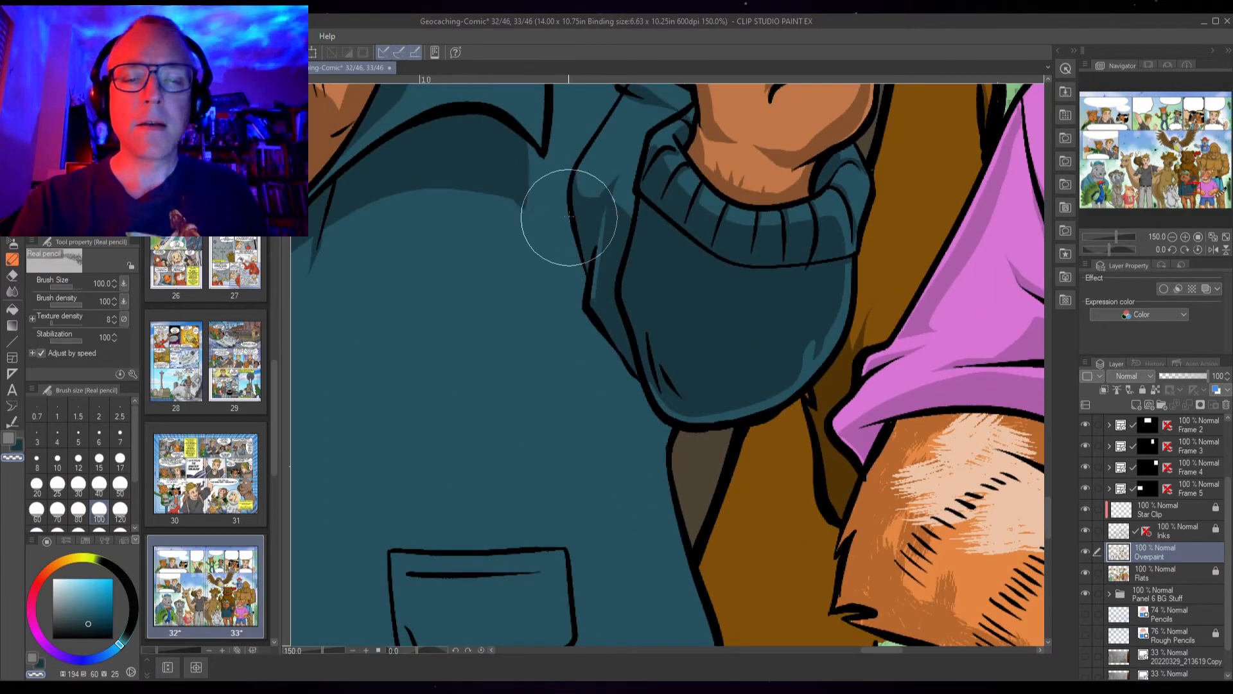
pyautogui.press('p')
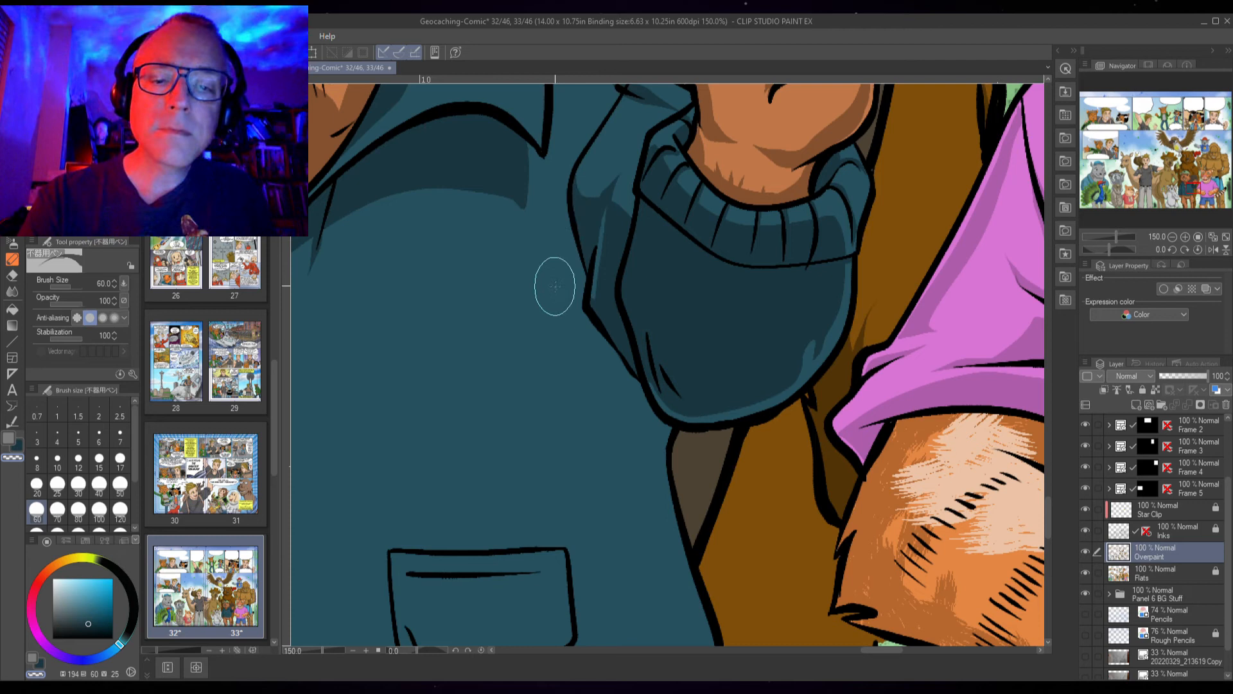
pyautogui.press('c')
pyautogui.moveTo(567, 227); pyautogui.dragTo(543, 318)
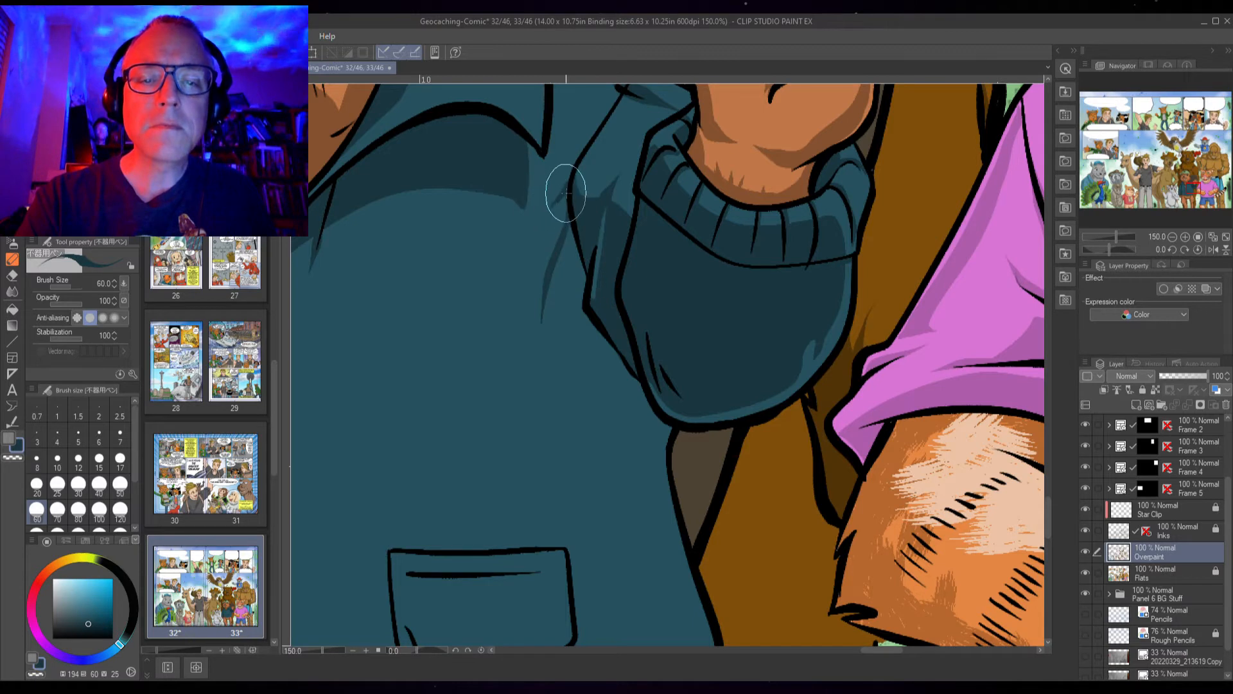
pyautogui.moveTo(569, 209)
pyautogui.mouseDown()
pyautogui.moveTo(545, 298)
pyautogui.moveTo(544, 368)
pyautogui.moveTo(543, 347)
pyautogui.moveTo(570, 317)
pyautogui.moveTo(566, 369)
pyautogui.moveTo(618, 454)
pyautogui.moveTo(648, 451)
pyautogui.moveTo(668, 424)
pyautogui.moveTo(651, 455)
pyautogui.moveTo(612, 437)
pyautogui.moveTo(604, 387)
pyautogui.moveTo(635, 421)
pyautogui.moveTo(629, 453)
pyautogui.moveTo(608, 395)
pyautogui.mouseUp()
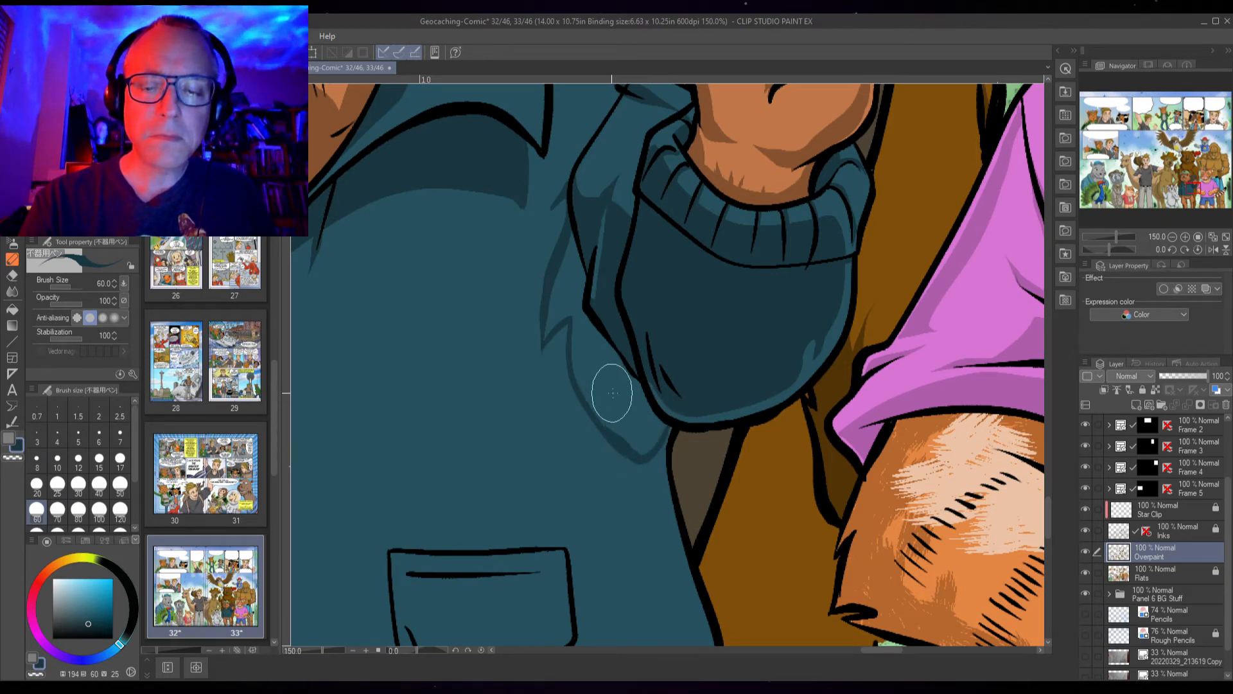
pyautogui.press('g')
pyautogui.click(640, 422)
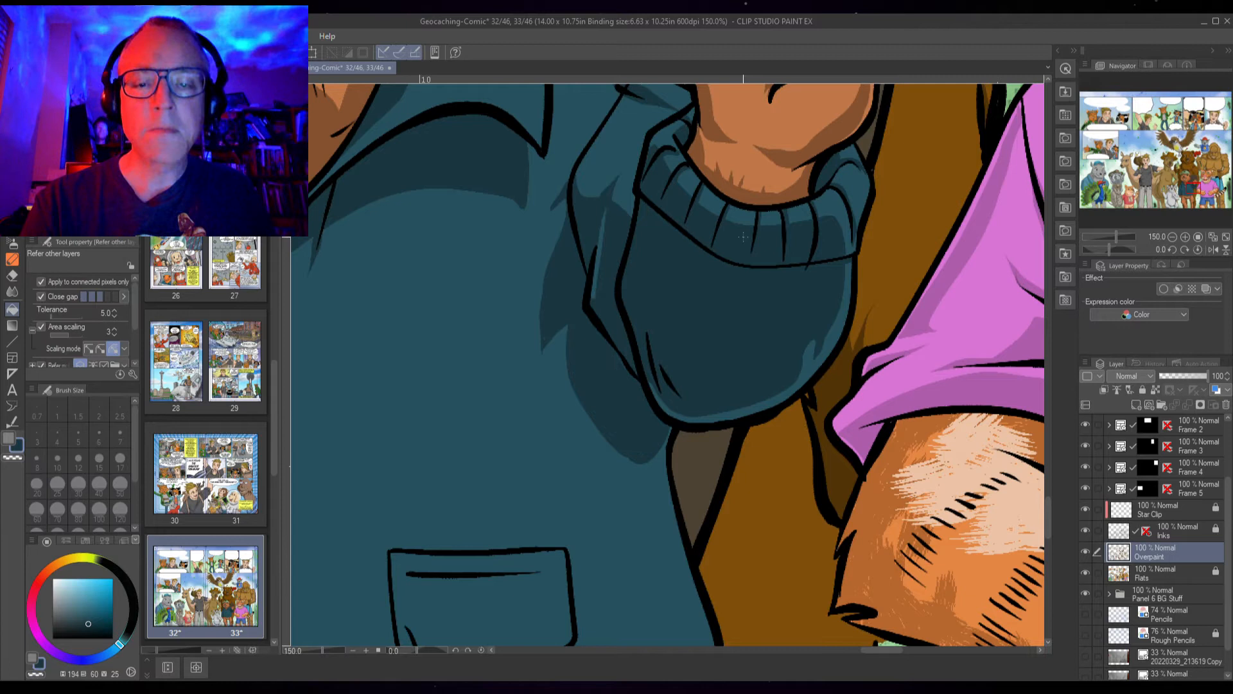
# Paint shadows beneath the chest pocket's lower edge and along its inner left side
pyautogui.press('p')
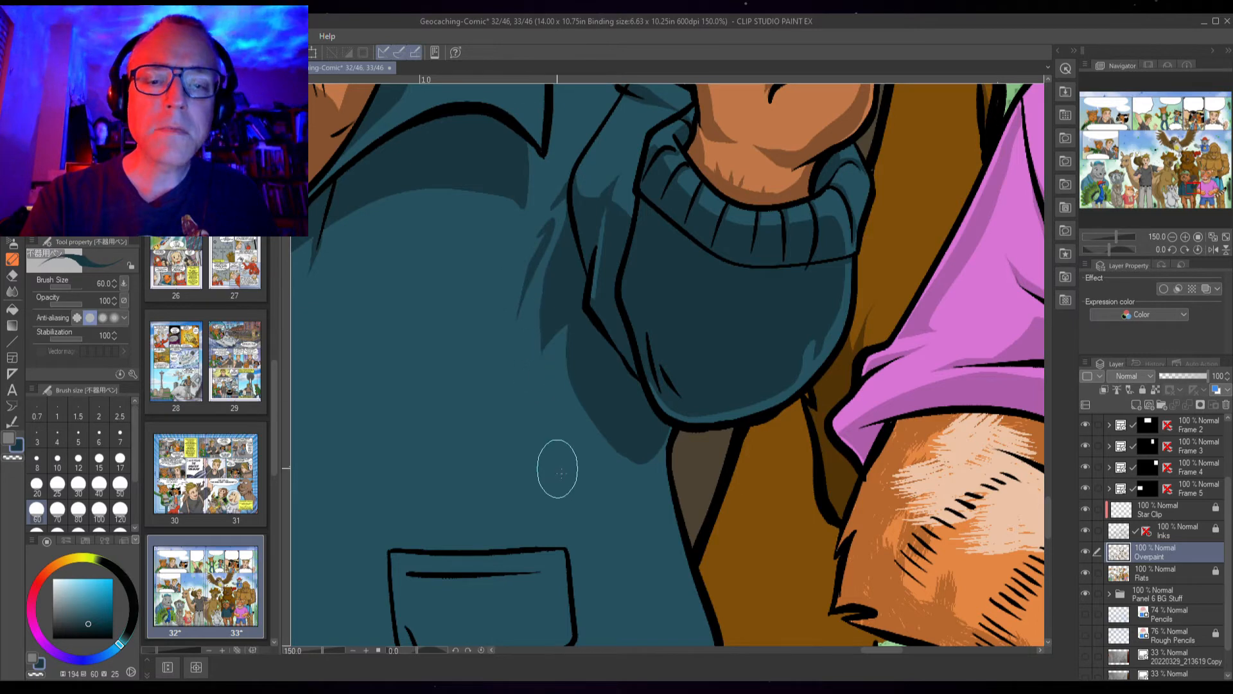
pyautogui.moveTo(606, 479); pyautogui.dragTo(729, 289)
pyautogui.moveTo(524, 400); pyautogui.dragTo(674, 397)
pyautogui.moveTo(514, 385); pyautogui.dragTo(530, 483)
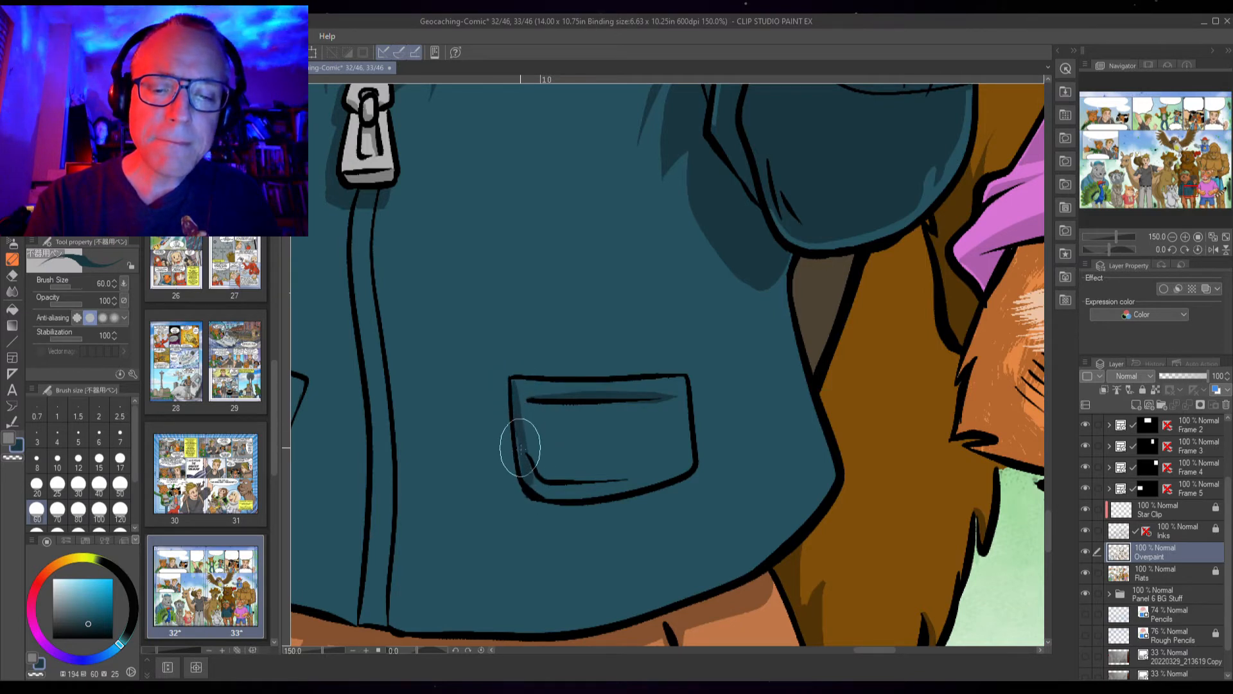
pyautogui.moveTo(541, 493)
pyautogui.mouseDown()
pyautogui.moveTo(630, 490)
pyautogui.moveTo(698, 464)
pyautogui.mouseUp()
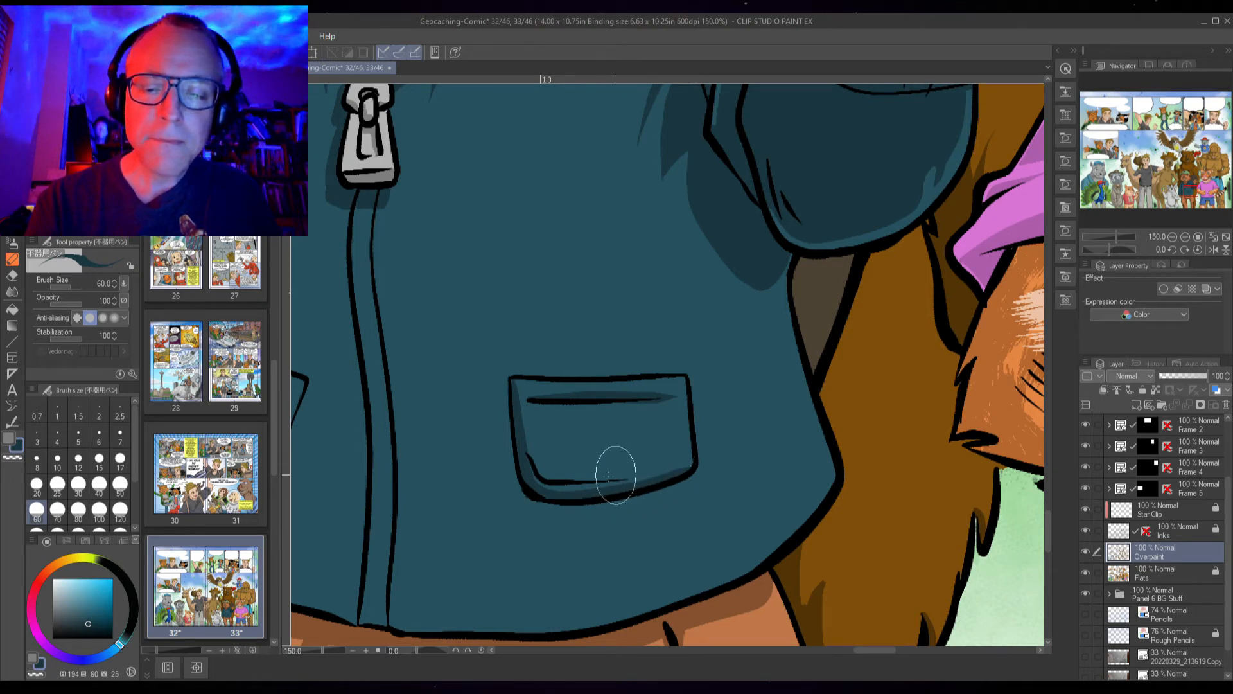
pyautogui.moveTo(507, 388)
pyautogui.mouseDown()
pyautogui.moveTo(518, 476)
pyautogui.moveTo(542, 503)
pyautogui.moveTo(695, 470)
pyautogui.mouseUp()
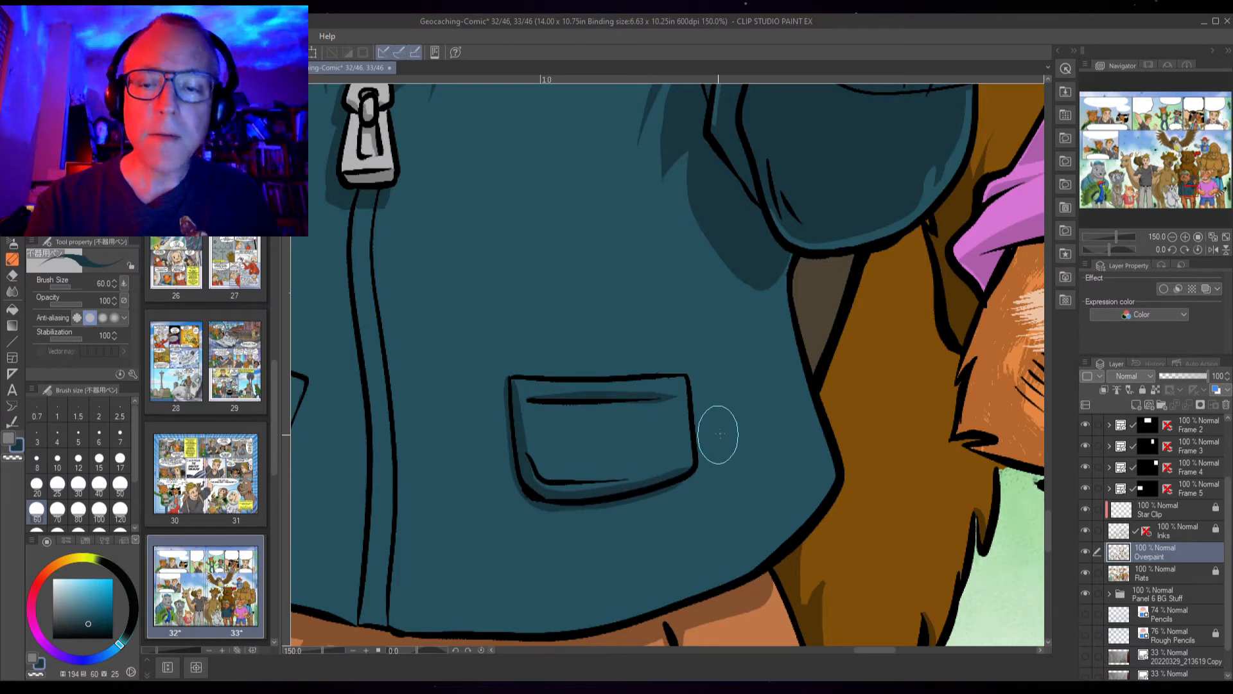
# Outline and fill a shadow fold on the jacket's left chest beside the zipper
pyautogui.moveTo(630, 264); pyautogui.dragTo(796, 323)
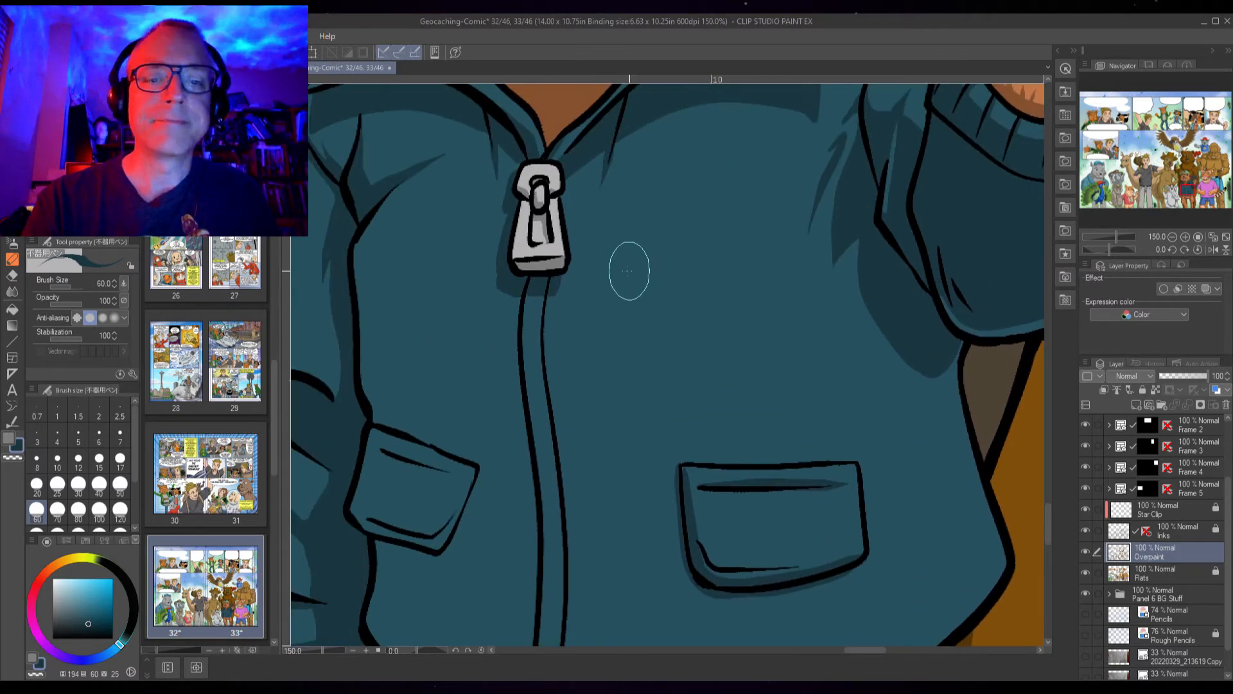
pyautogui.moveTo(553, 435); pyautogui.dragTo(599, 422)
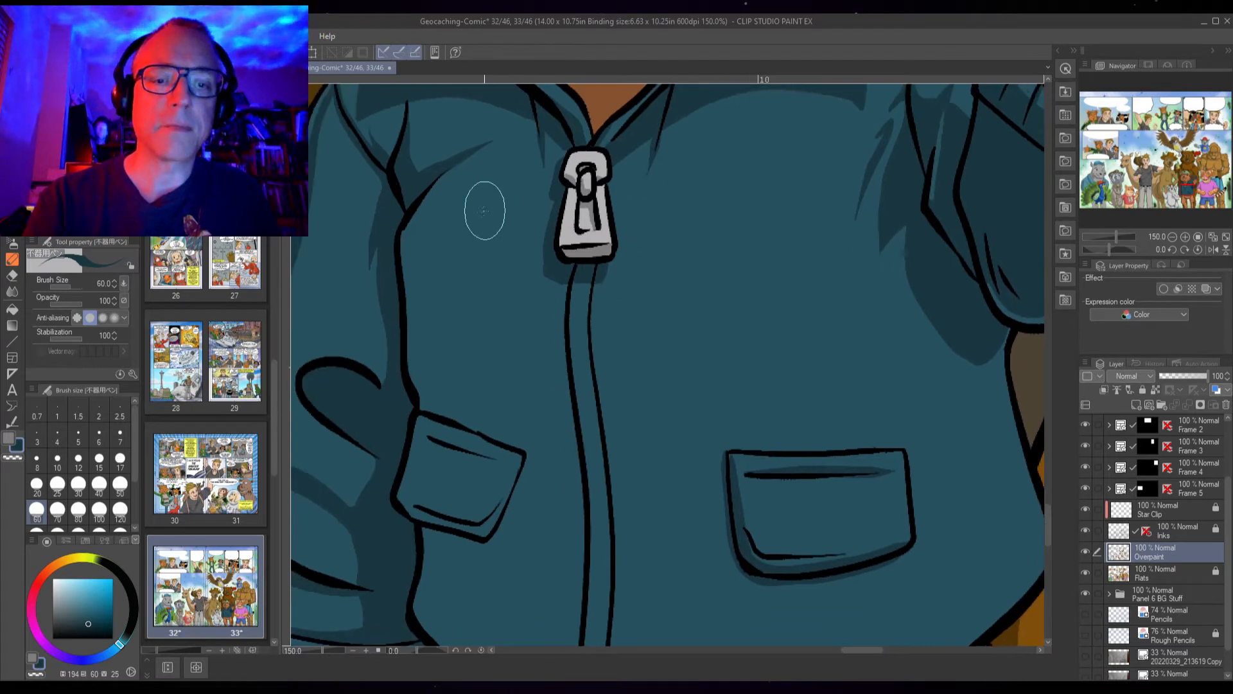
pyautogui.moveTo(463, 161)
pyautogui.mouseDown()
pyautogui.moveTo(436, 195)
pyautogui.moveTo(484, 330)
pyautogui.moveTo(448, 311)
pyautogui.moveTo(430, 330)
pyautogui.moveTo(425, 354)
pyautogui.moveTo(457, 387)
pyautogui.mouseUp()
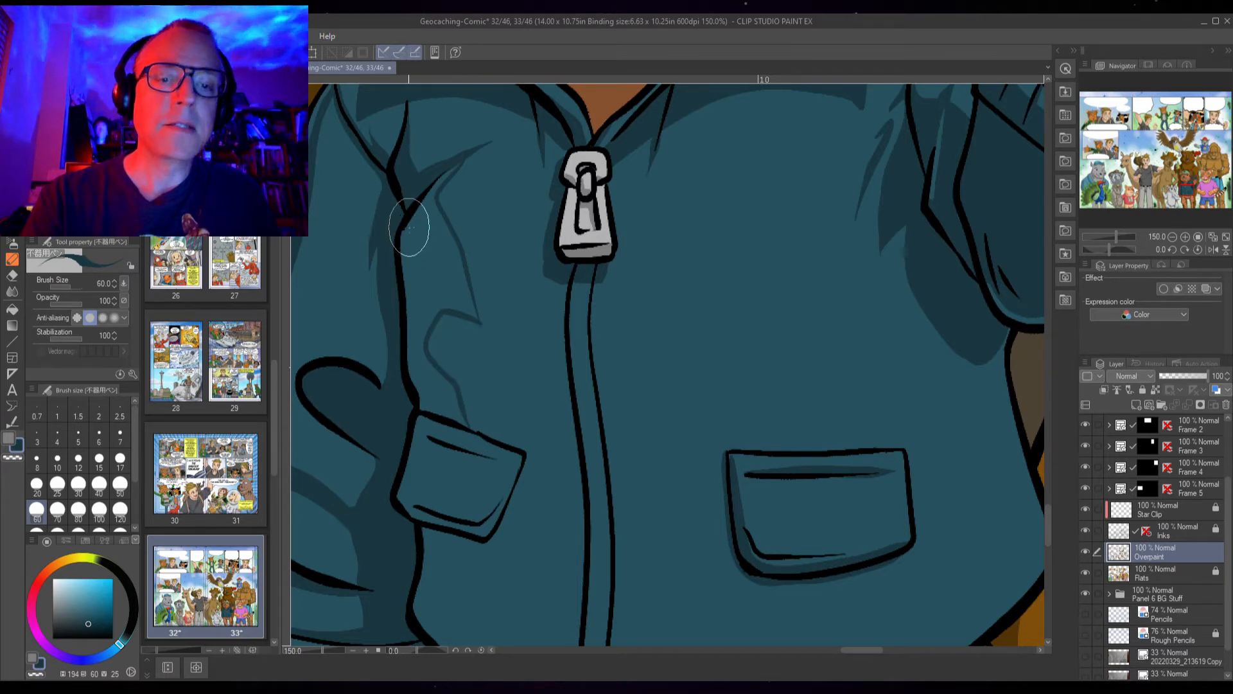
pyautogui.moveTo(489, 503)
pyautogui.mouseDown()
pyautogui.moveTo(474, 310)
pyautogui.moveTo(424, 411)
pyautogui.moveTo(435, 455)
pyautogui.moveTo(489, 468)
pyautogui.moveTo(454, 467)
pyautogui.moveTo(468, 482)
pyautogui.moveTo(558, 505)
pyautogui.mouseUp()
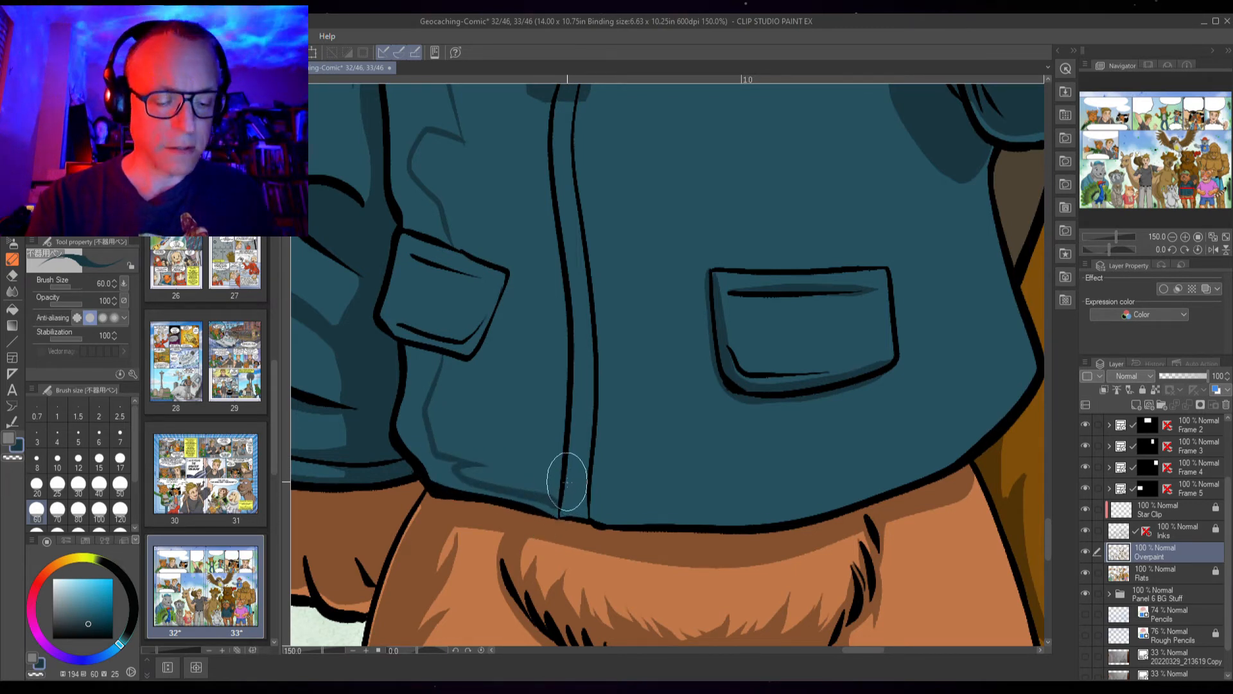
pyautogui.press('g')
pyautogui.click(437, 467)
pyautogui.click(412, 122)
pyautogui.moveTo(502, 195); pyautogui.dragTo(503, 360)
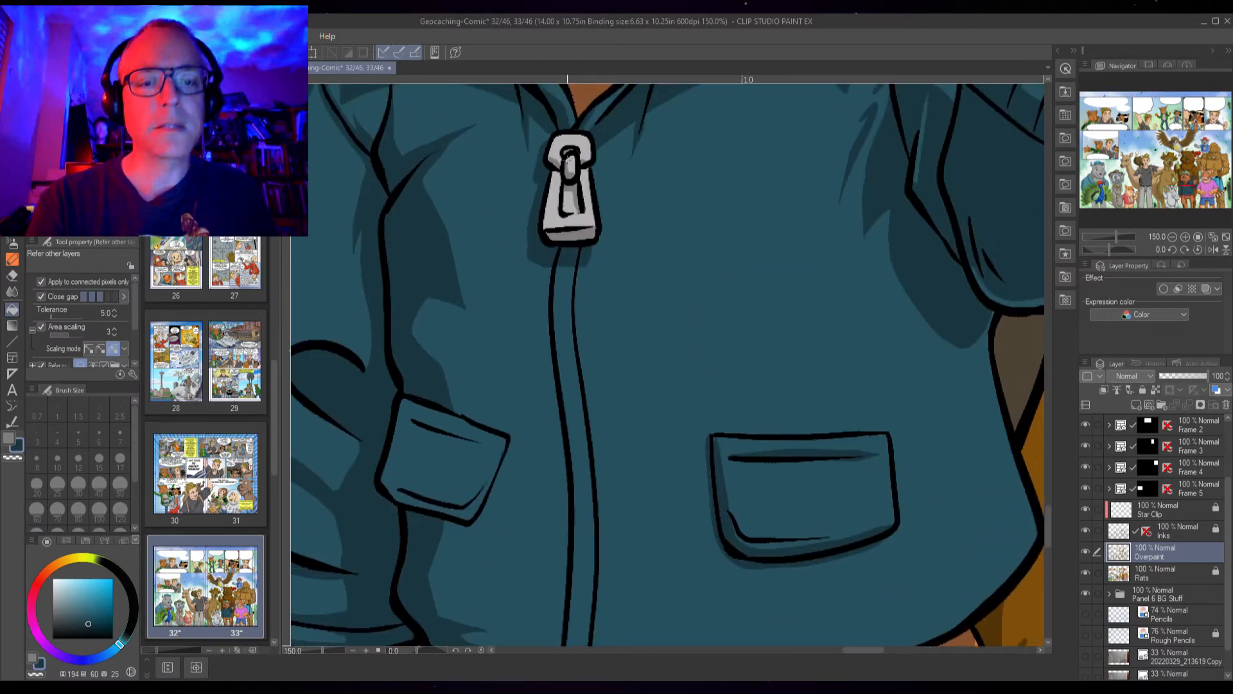
# Add shadow strokes inside the chest pocket along its bottom, saving the file
pyautogui.press('p')
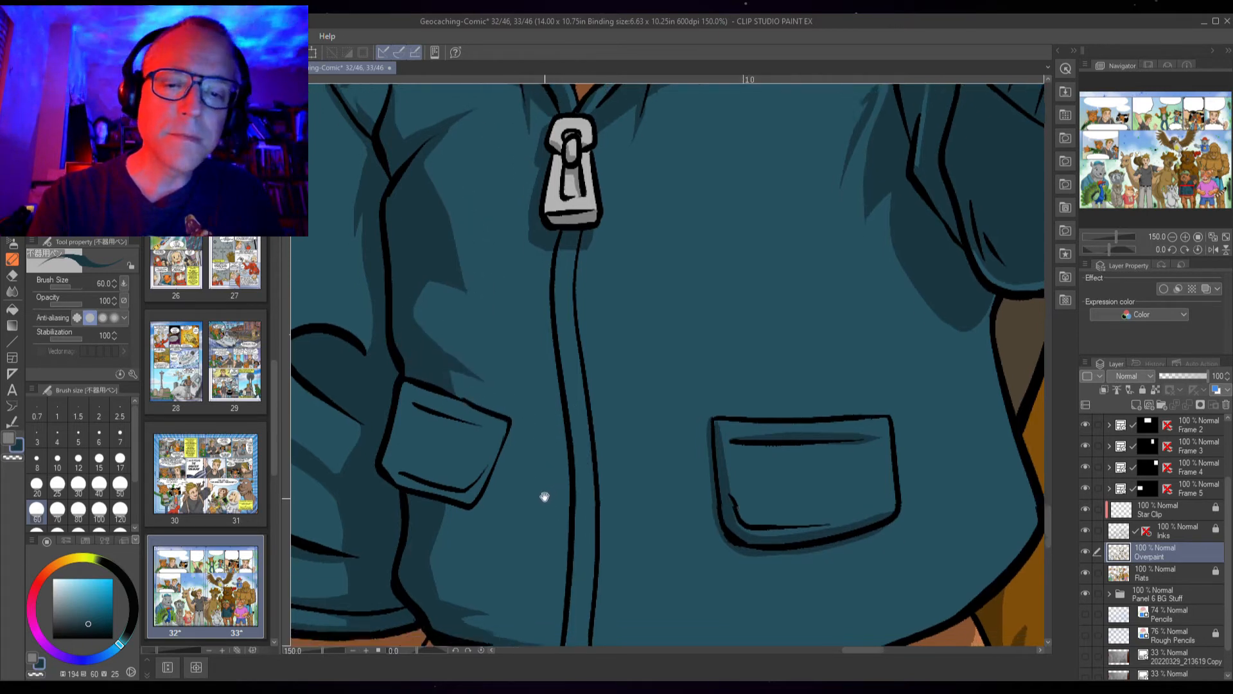
pyautogui.scroll(-3, 542, 495)
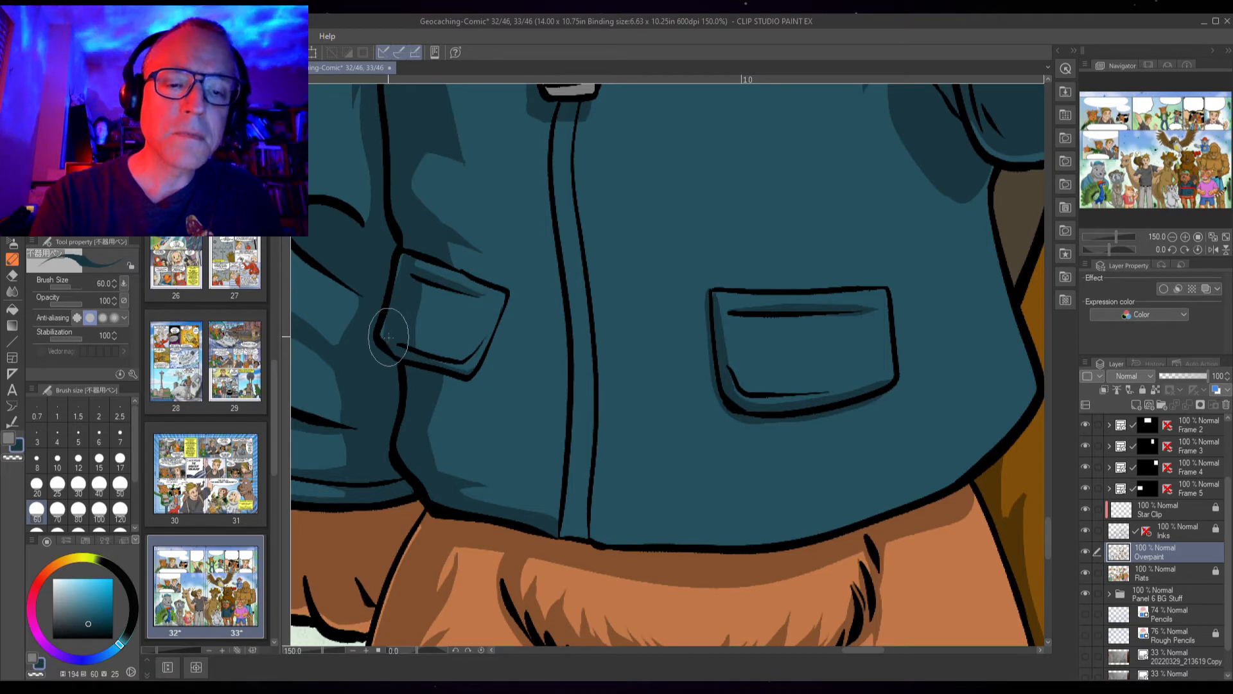
pyautogui.moveTo(694, 454); pyautogui.dragTo(548, 442)
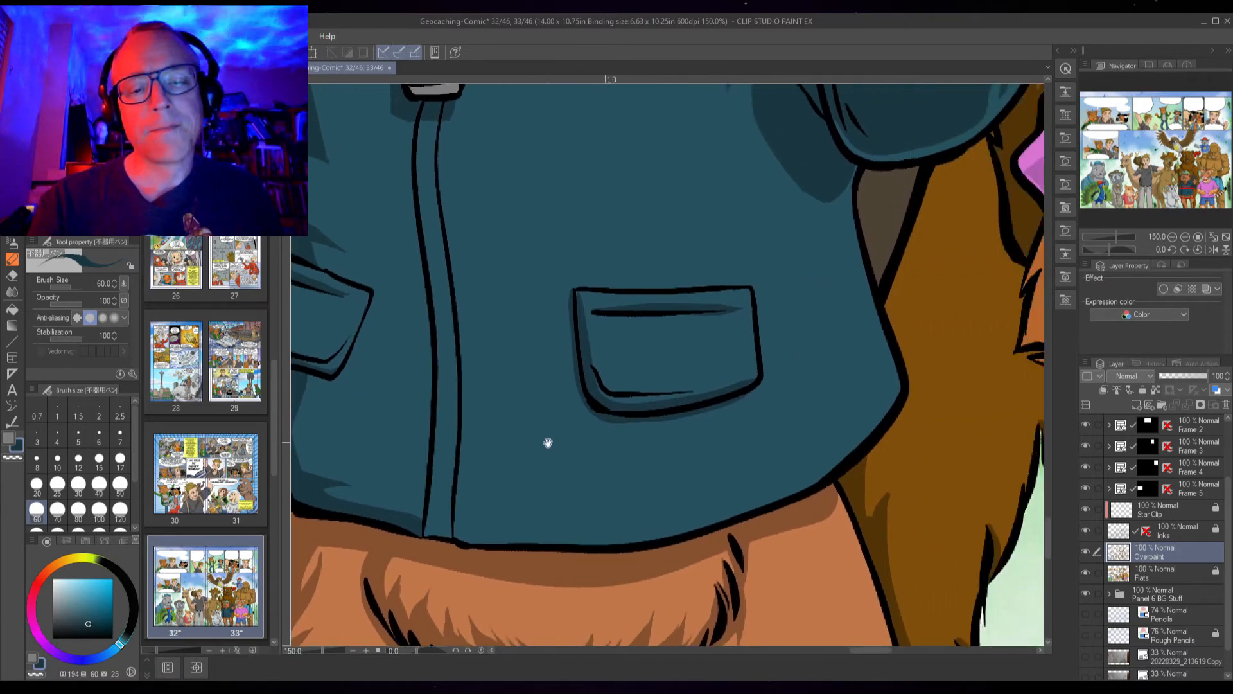
pyautogui.moveTo(605, 313)
pyautogui.mouseDown()
pyautogui.moveTo(609, 369)
pyautogui.moveTo(628, 387)
pyautogui.mouseUp()
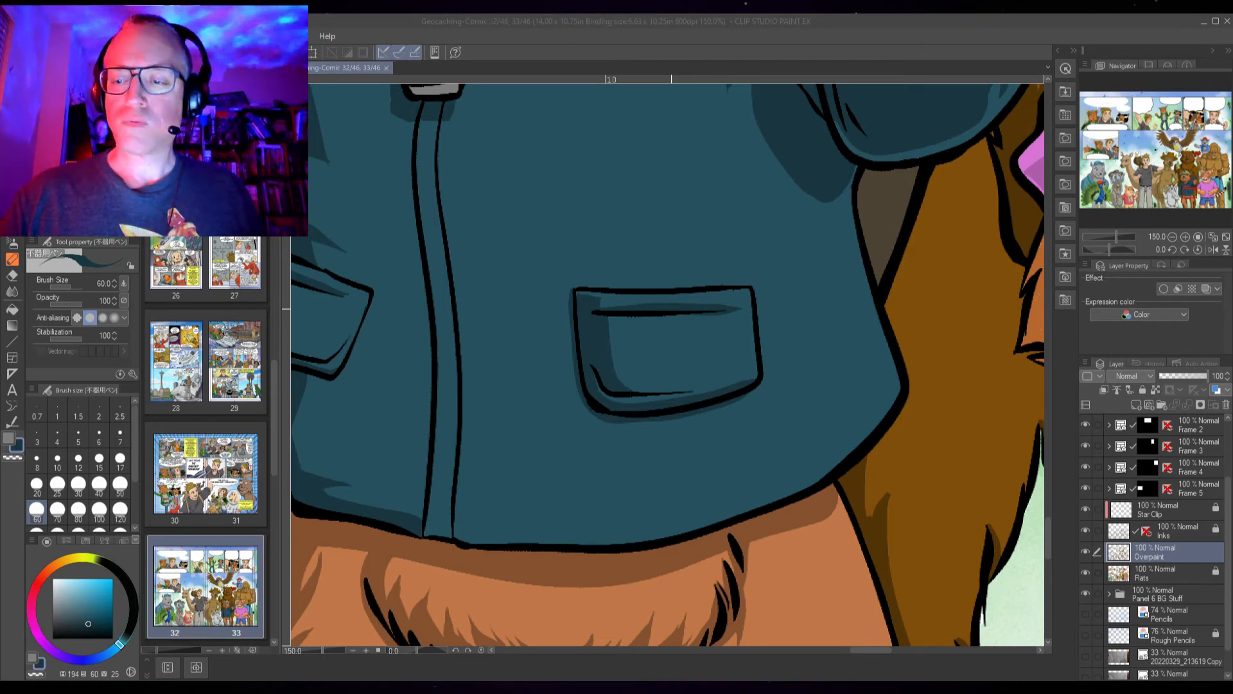
pyautogui.hotkey('ctrl', 's')
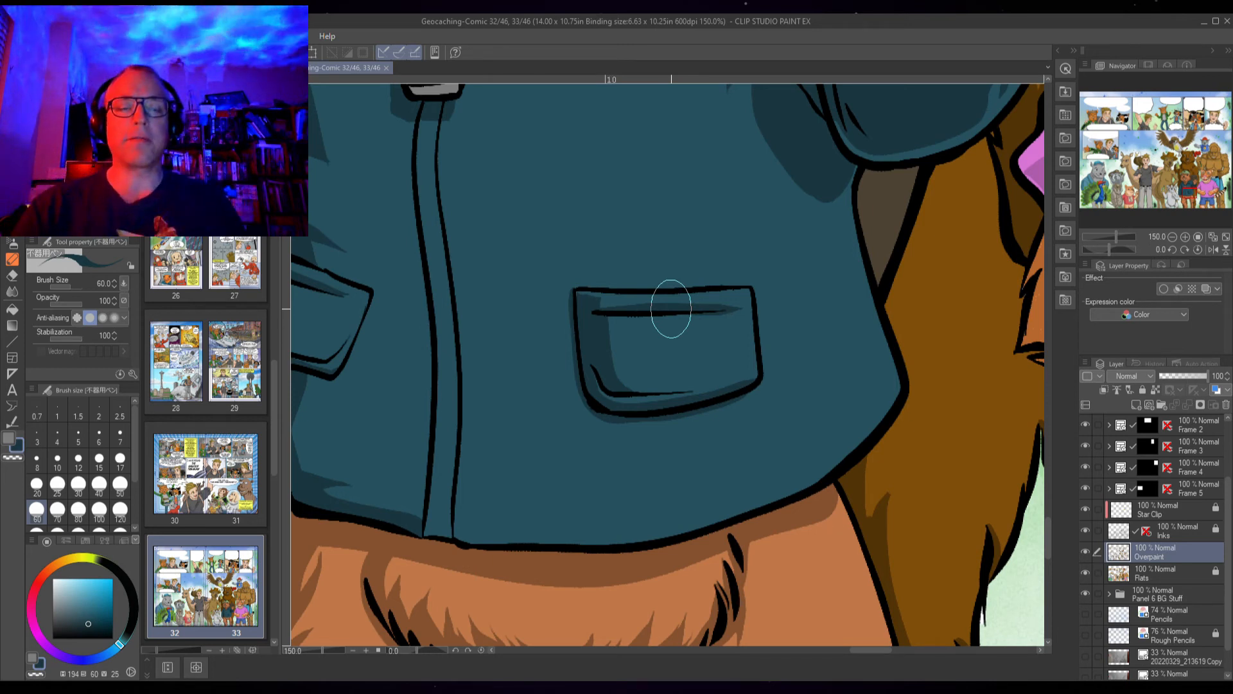
pyautogui.scroll(6, 669, 377)
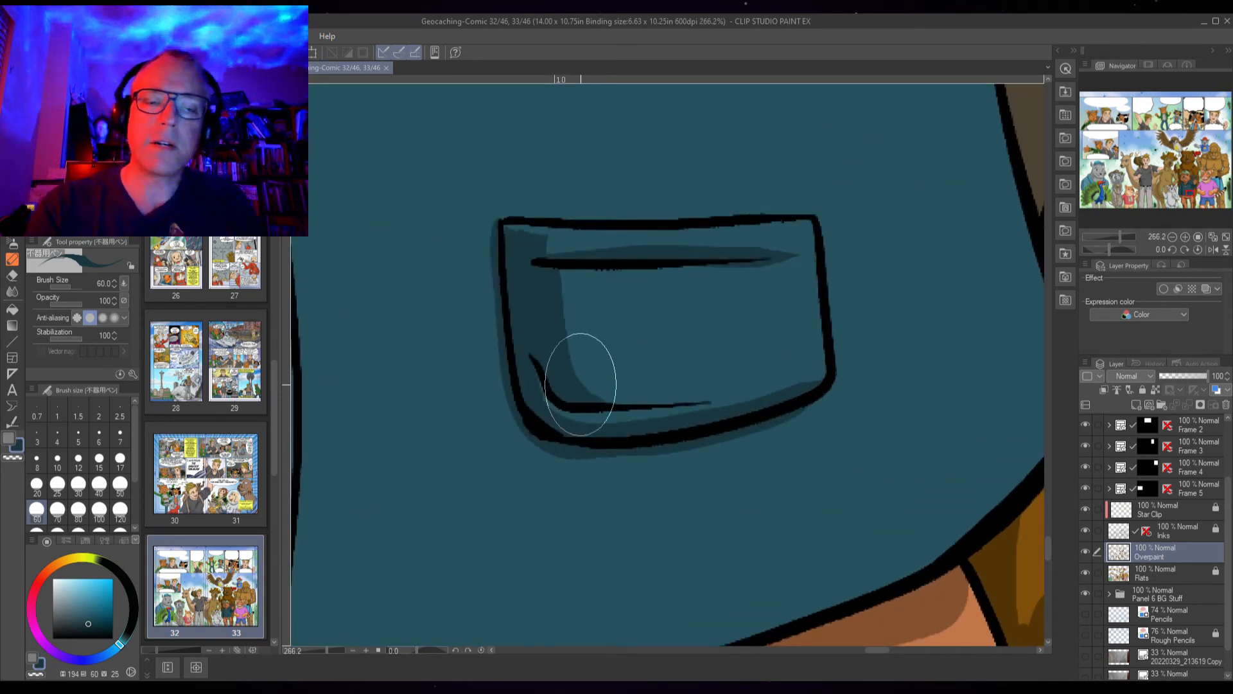
pyautogui.moveTo(578, 379)
pyautogui.mouseDown()
pyautogui.moveTo(699, 399)
pyautogui.moveTo(803, 376)
pyautogui.mouseUp()
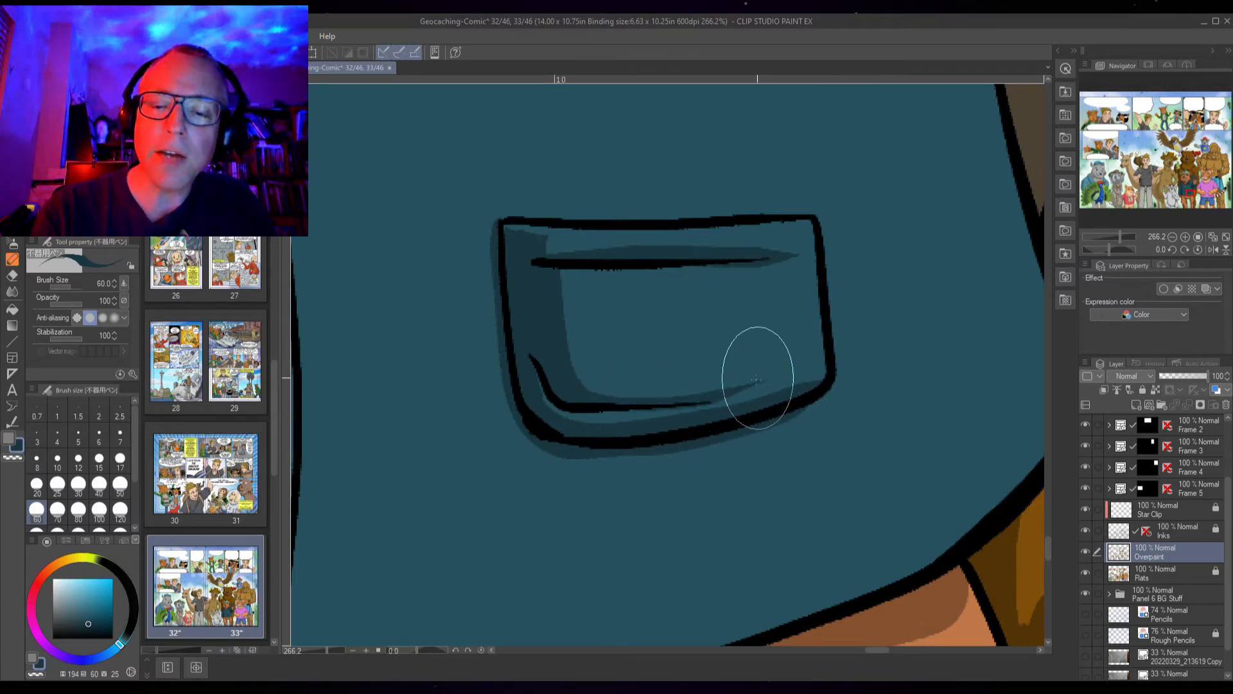
# Outline and fill a small shadow at the bottom of the zipper placket above the hem
pyautogui.moveTo(586, 502); pyautogui.dragTo(792, 310)
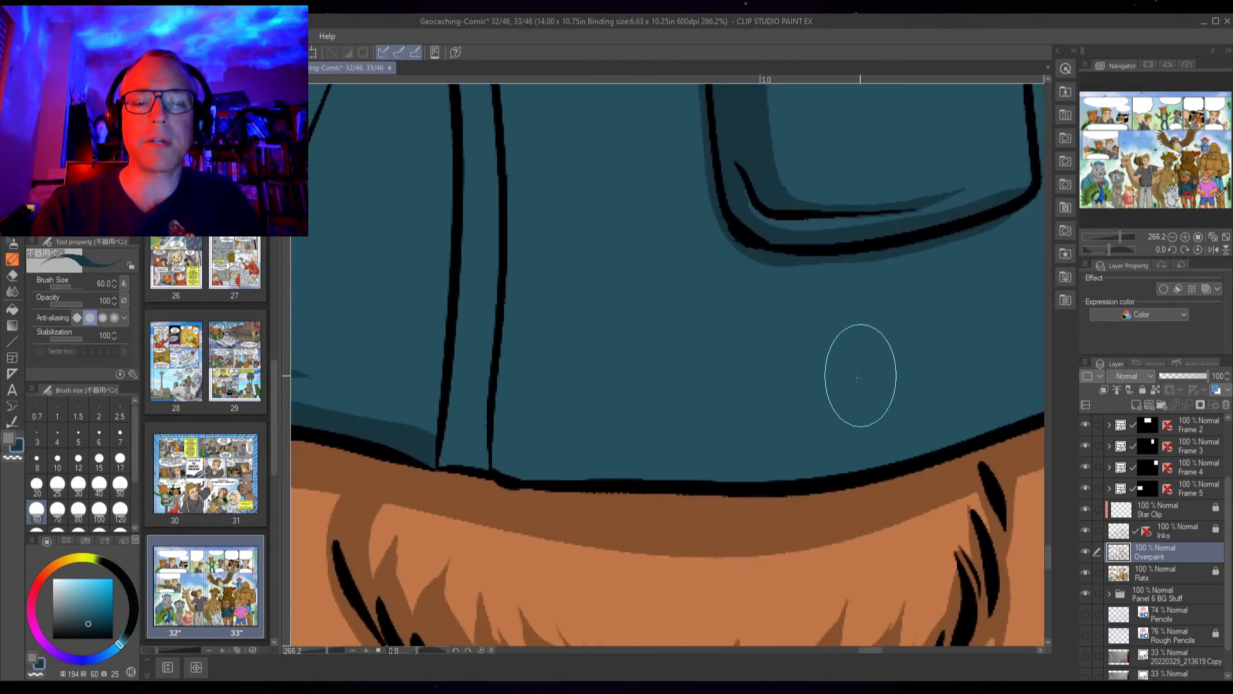
pyautogui.moveTo(442, 439); pyautogui.dragTo(497, 443)
pyautogui.press('g')
pyautogui.click(472, 463)
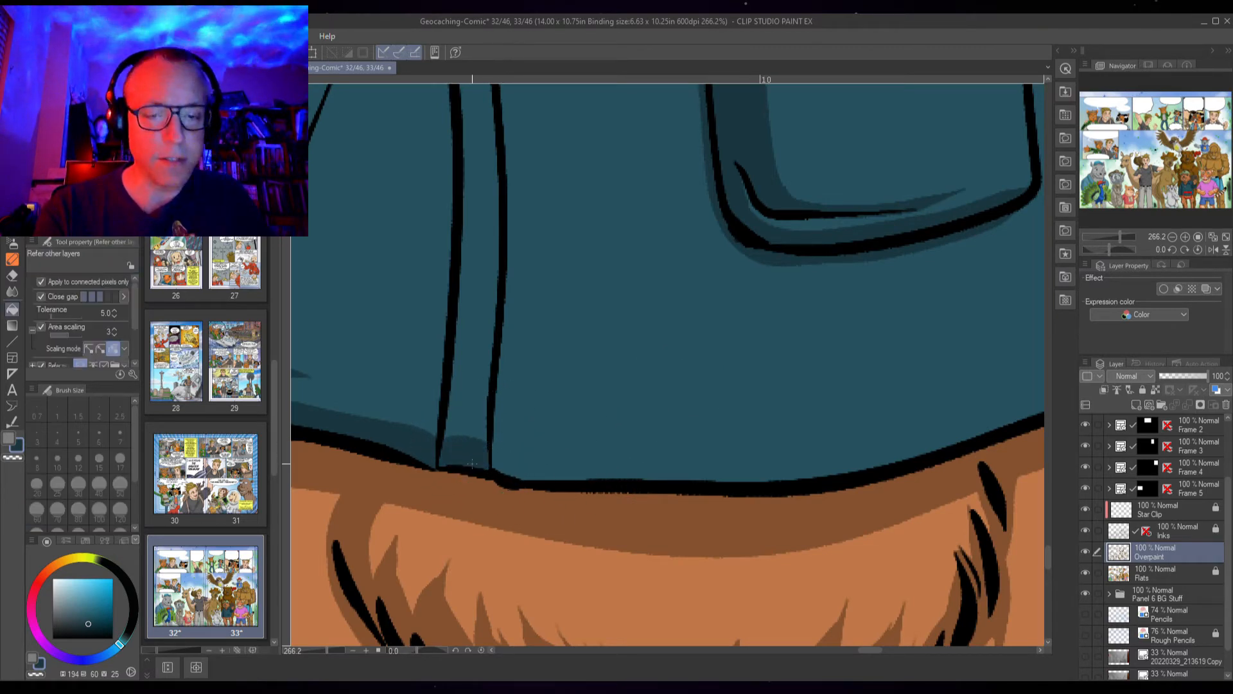
# Paint a shadow line along the jacket's lower hem above the fur
pyautogui.scroll(-2, 666, 466)
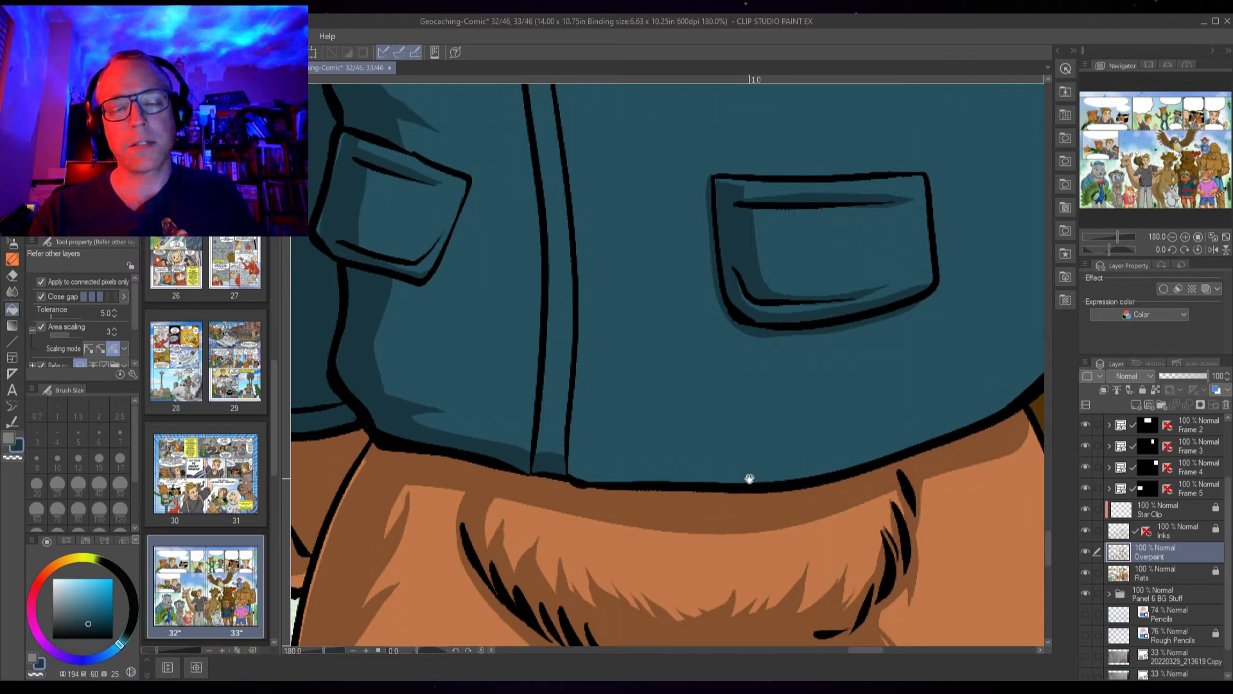
pyautogui.moveTo(749, 478); pyautogui.dragTo(539, 525)
pyautogui.press('p')
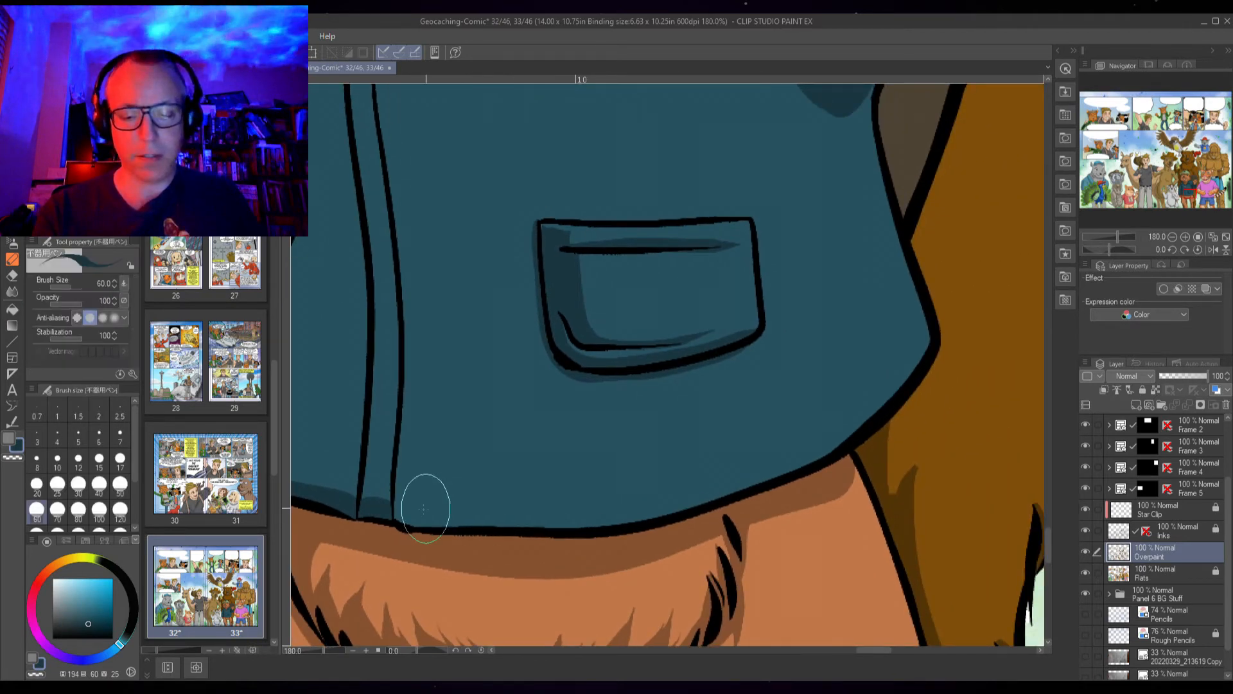
pyautogui.moveTo(395, 505)
pyautogui.mouseDown()
pyautogui.moveTo(589, 513)
pyautogui.moveTo(812, 448)
pyautogui.moveTo(910, 358)
pyautogui.moveTo(913, 324)
pyautogui.moveTo(922, 361)
pyautogui.moveTo(890, 401)
pyautogui.moveTo(778, 438)
pyautogui.moveTo(812, 456)
pyautogui.mouseUp()
pyautogui.press('g')
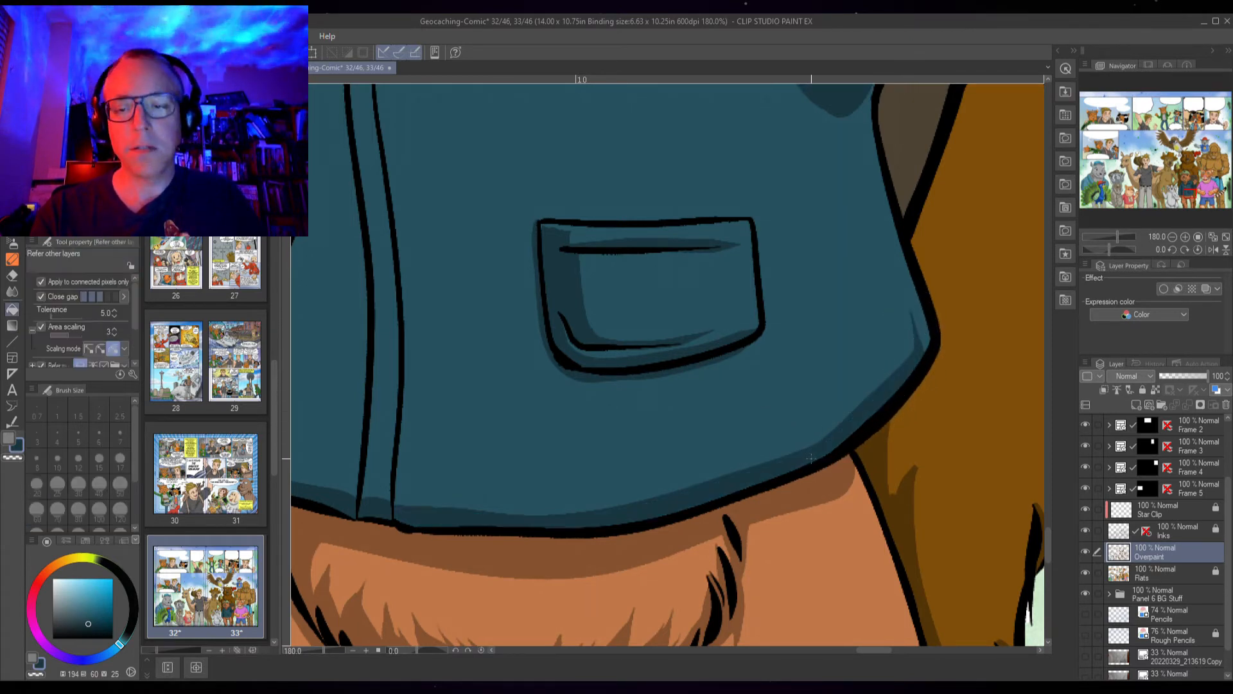
# Draw a shadow stroke down the left side of the zipper placket
pyautogui.scroll(-3, 794, 446)
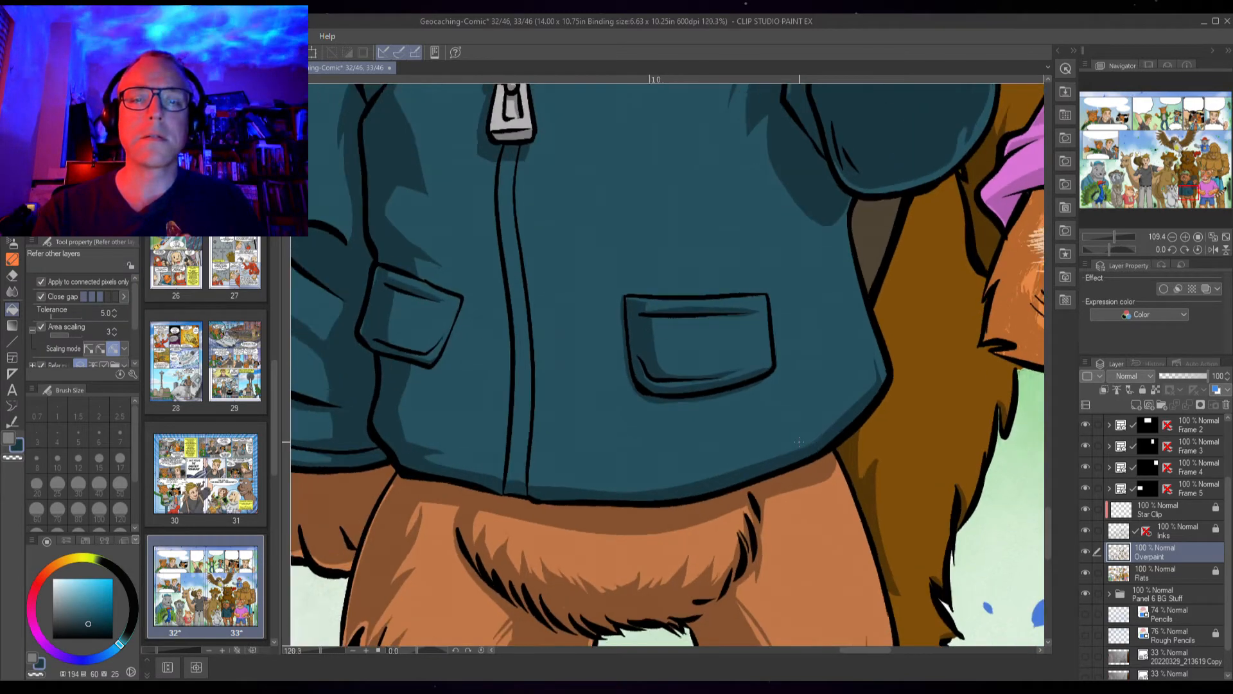
pyautogui.scroll(2, 799, 442)
pyautogui.press('p')
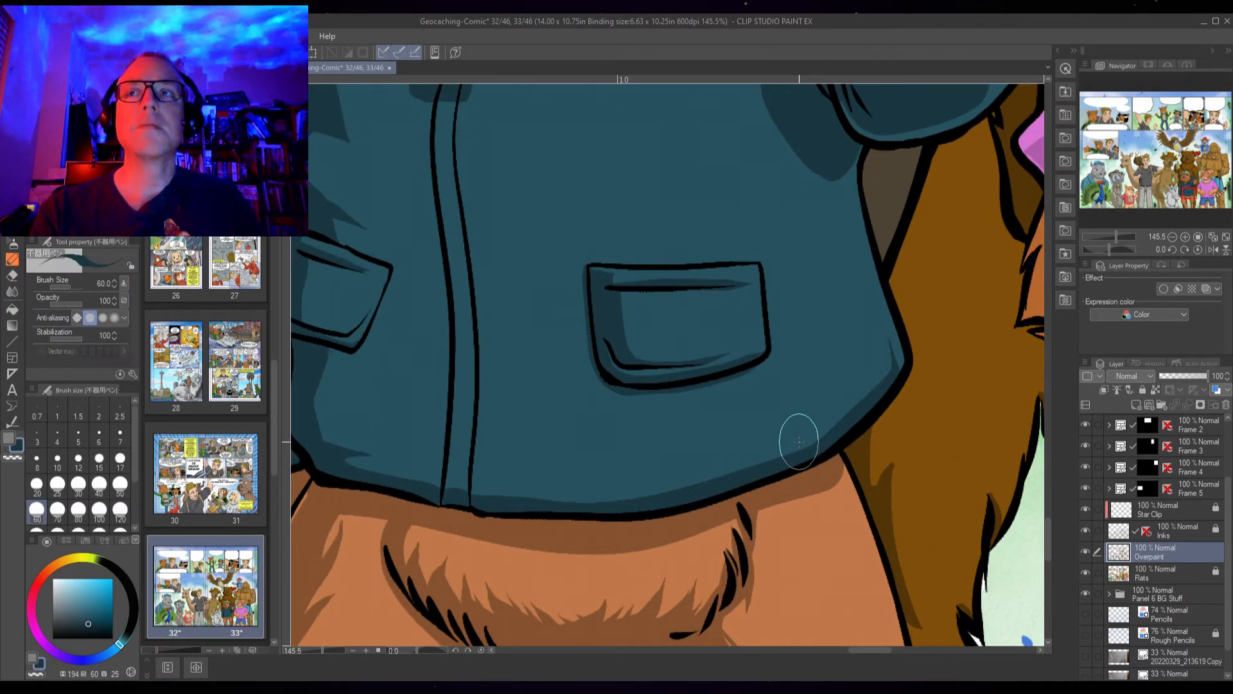
pyautogui.moveTo(564, 321); pyautogui.dragTo(523, 366)
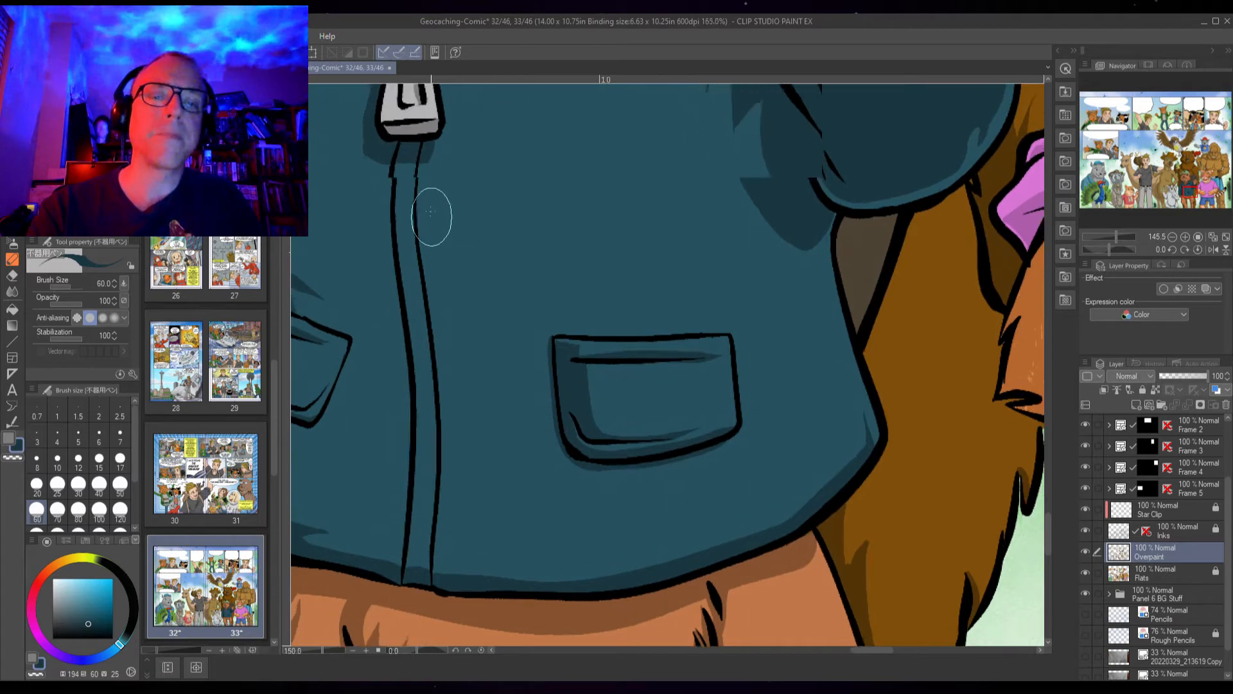
pyautogui.scroll(2, 414, 165)
pyautogui.moveTo(419, 152)
pyautogui.mouseDown()
pyautogui.moveTo(407, 220)
pyautogui.moveTo(441, 440)
pyautogui.moveTo(448, 618)
pyautogui.mouseUp()
pyautogui.scroll(-5, 476, 565)
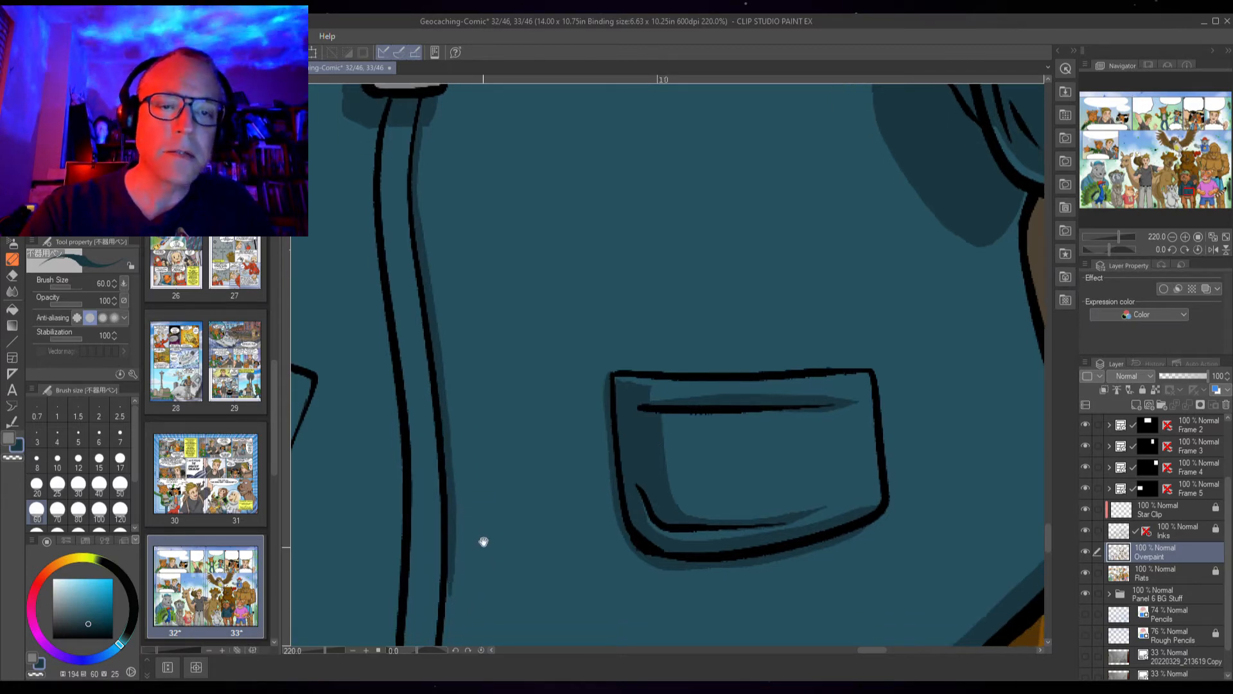
# Paint a shadow stroke beside the zipper placket and spiky shadow strokes beneath and inside the beaver's chest pocket
pyautogui.moveTo(473, 427)
pyautogui.mouseDown()
pyautogui.moveTo(473, 501)
pyautogui.moveTo(462, 473)
pyautogui.moveTo(482, 519)
pyautogui.mouseUp()
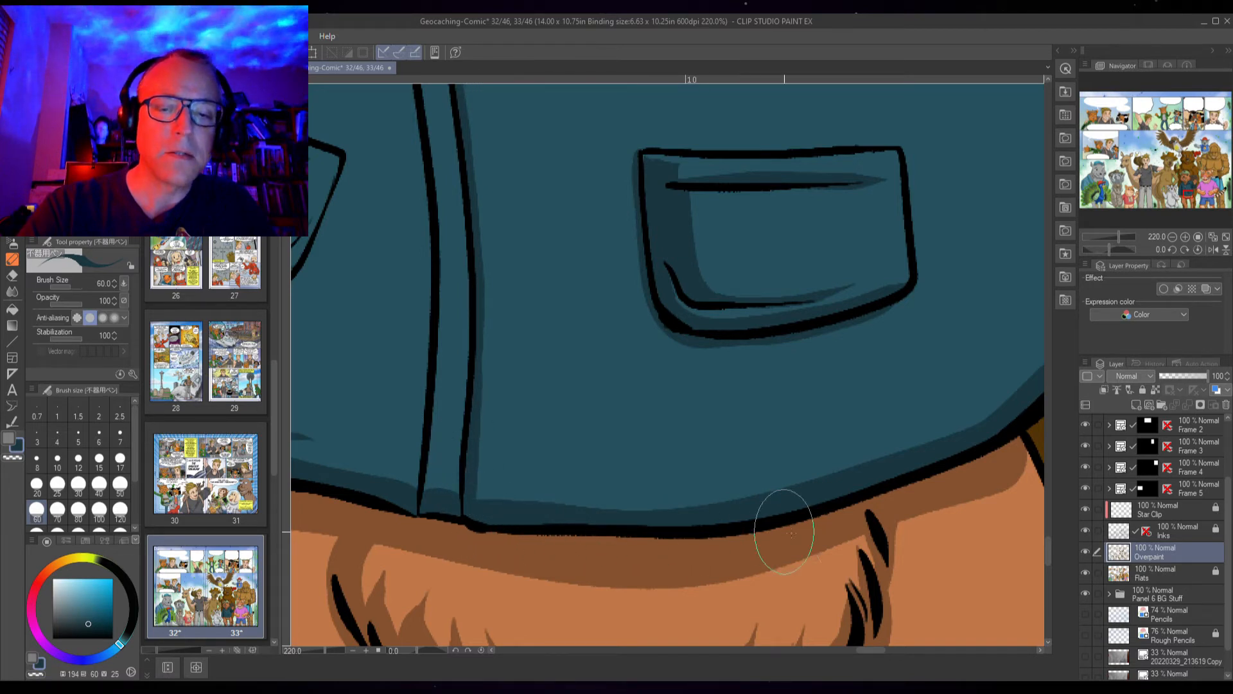
pyautogui.moveTo(682, 339); pyautogui.dragTo(625, 380)
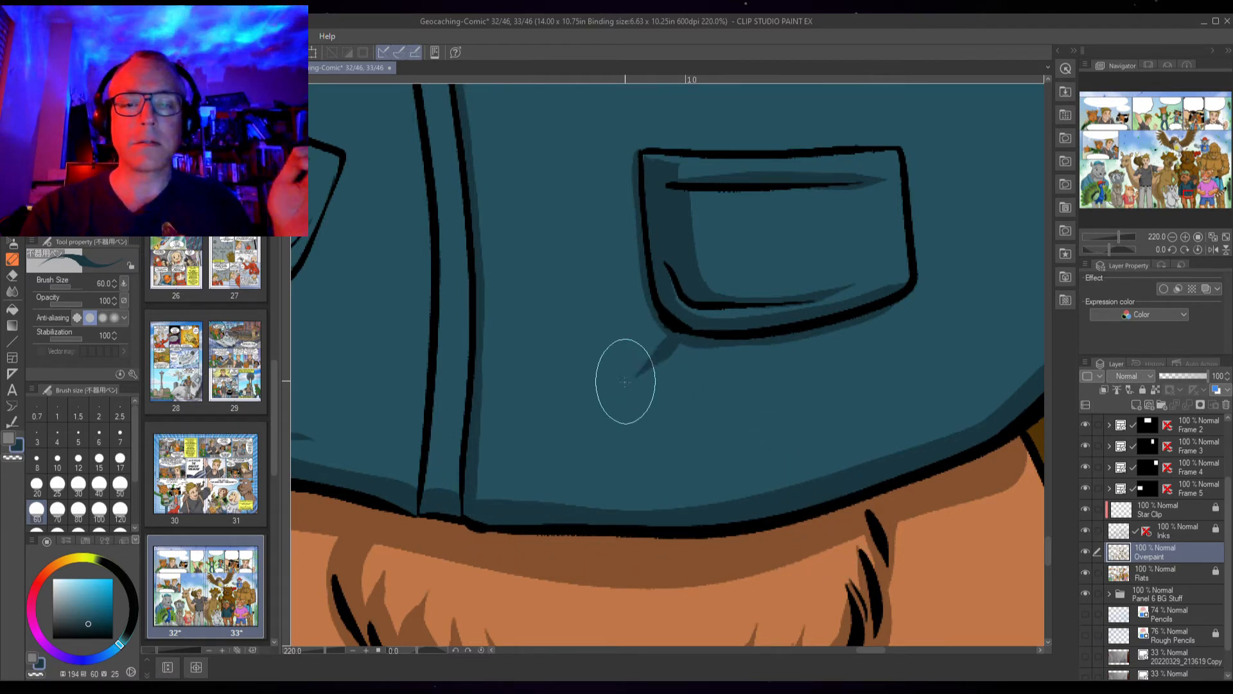
pyautogui.moveTo(683, 336); pyautogui.dragTo(675, 387)
pyautogui.moveTo(899, 302); pyautogui.dragTo(933, 324)
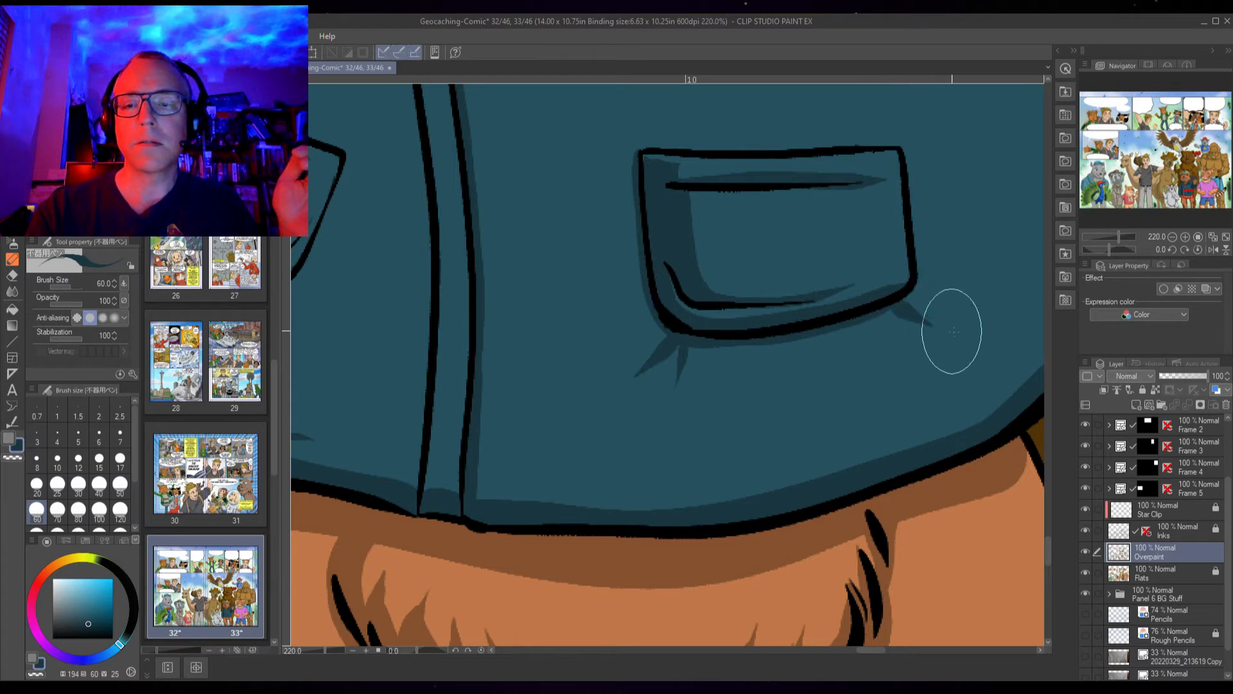
pyautogui.moveTo(639, 167); pyautogui.dragTo(615, 156)
# Add small shadow spikes at the outer corner of the jacket's other chest pocket
pyautogui.moveTo(418, 423); pyautogui.dragTo(755, 505)
pyautogui.moveTo(576, 355)
pyautogui.mouseDown()
pyautogui.moveTo(624, 381)
pyautogui.moveTo(635, 383)
pyautogui.moveTo(623, 366)
pyautogui.moveTo(662, 384)
pyautogui.mouseUp()
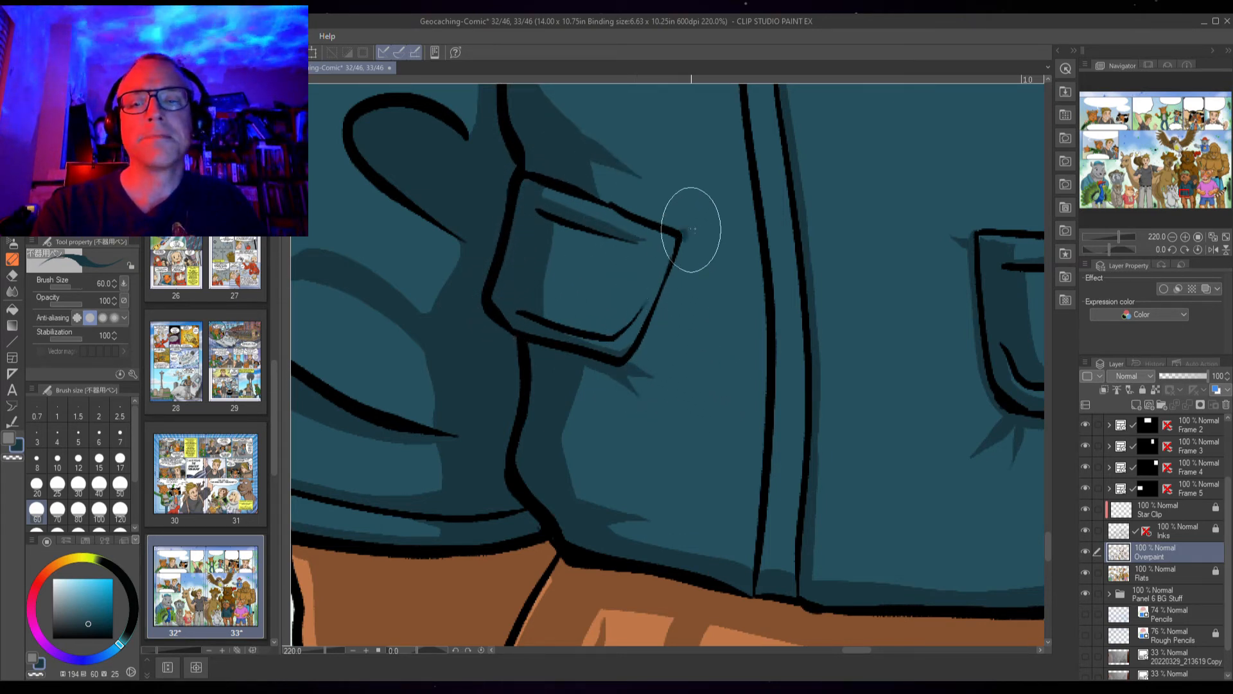
pyautogui.moveTo(679, 243); pyautogui.dragTo(703, 226)
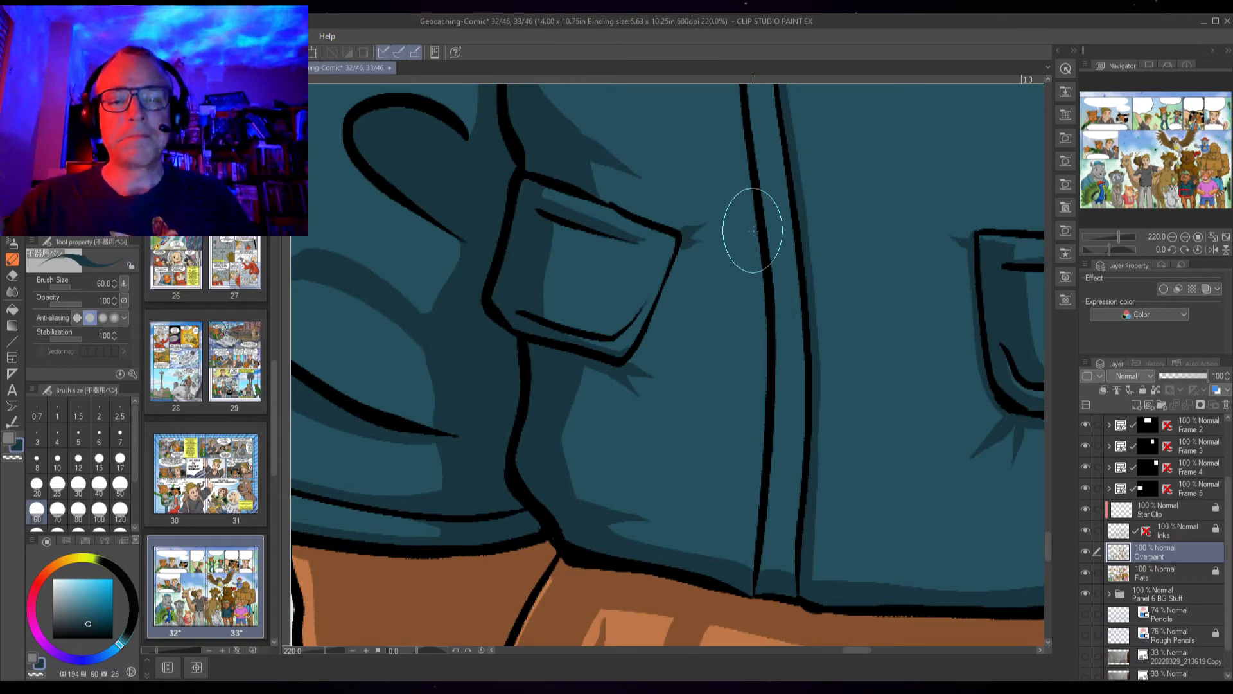
# Paint a shadow along the underside of the jacket's raised sleeve
pyautogui.scroll(-5, 753, 230)
pyautogui.moveTo(948, 344); pyautogui.dragTo(700, 567)
pyautogui.moveTo(833, 379); pyautogui.dragTo(824, 553)
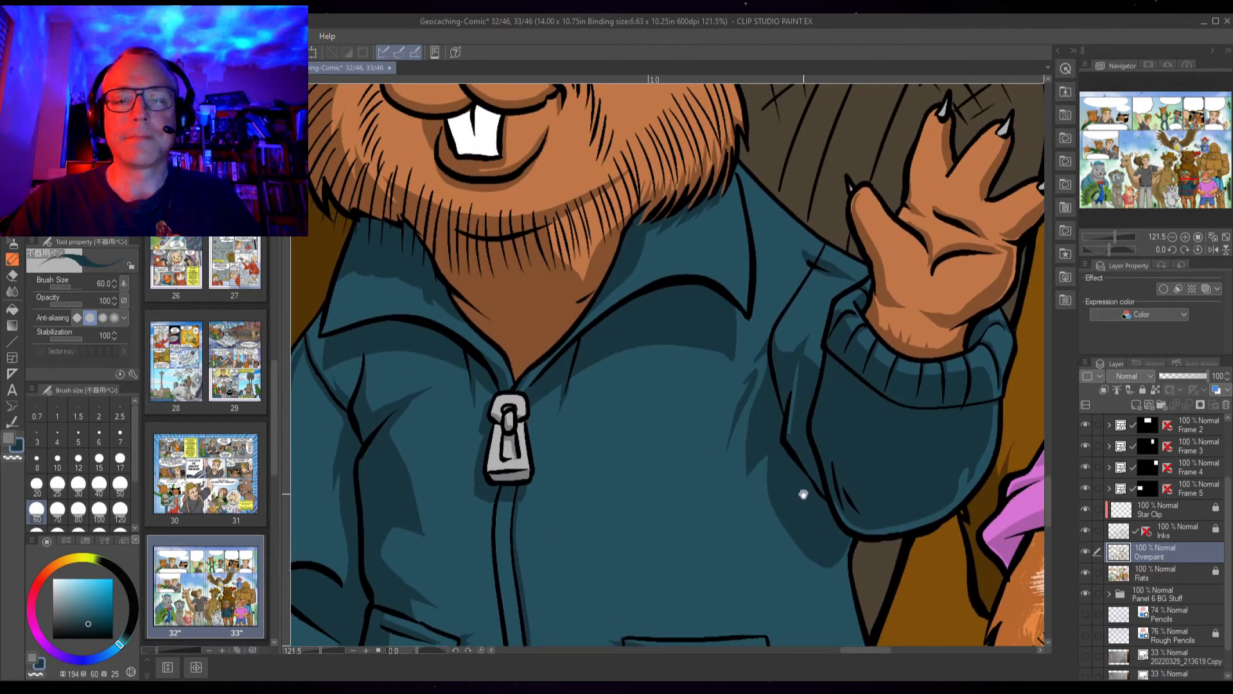
pyautogui.moveTo(801, 495); pyautogui.dragTo(907, 426)
# Save the file
pyautogui.scroll(-4, 949, 401)
pyautogui.scroll(-1, 949, 401)
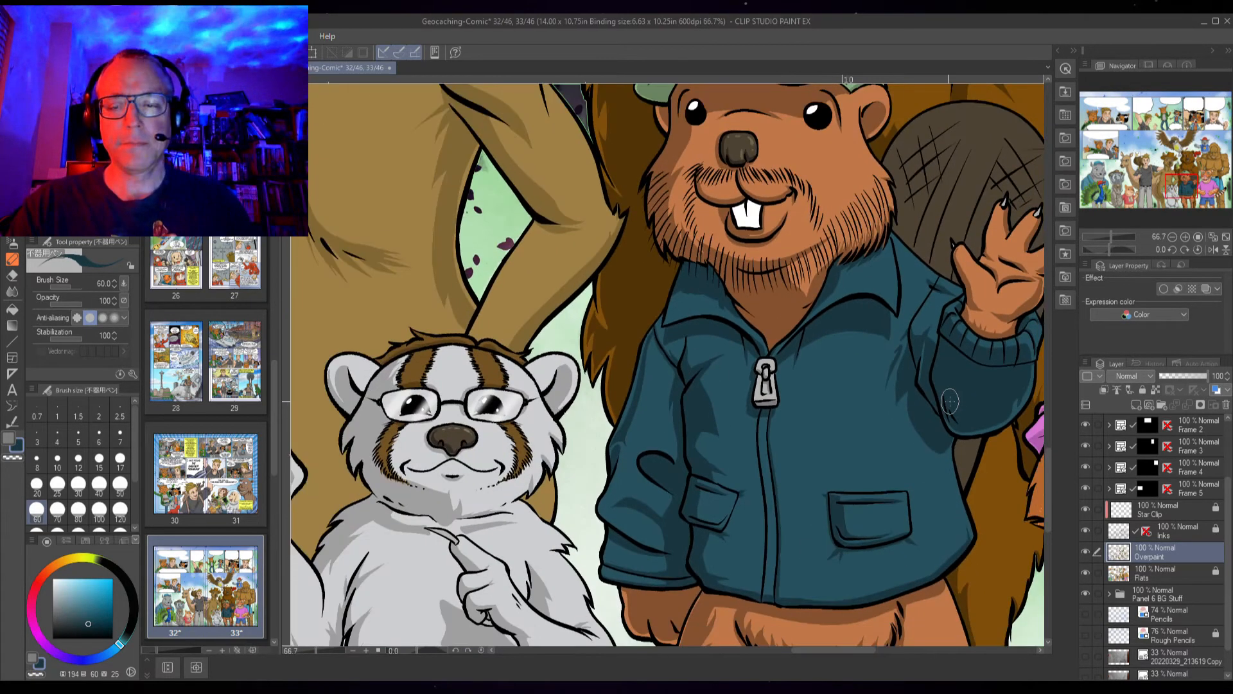
pyautogui.scroll(-3, 949, 402)
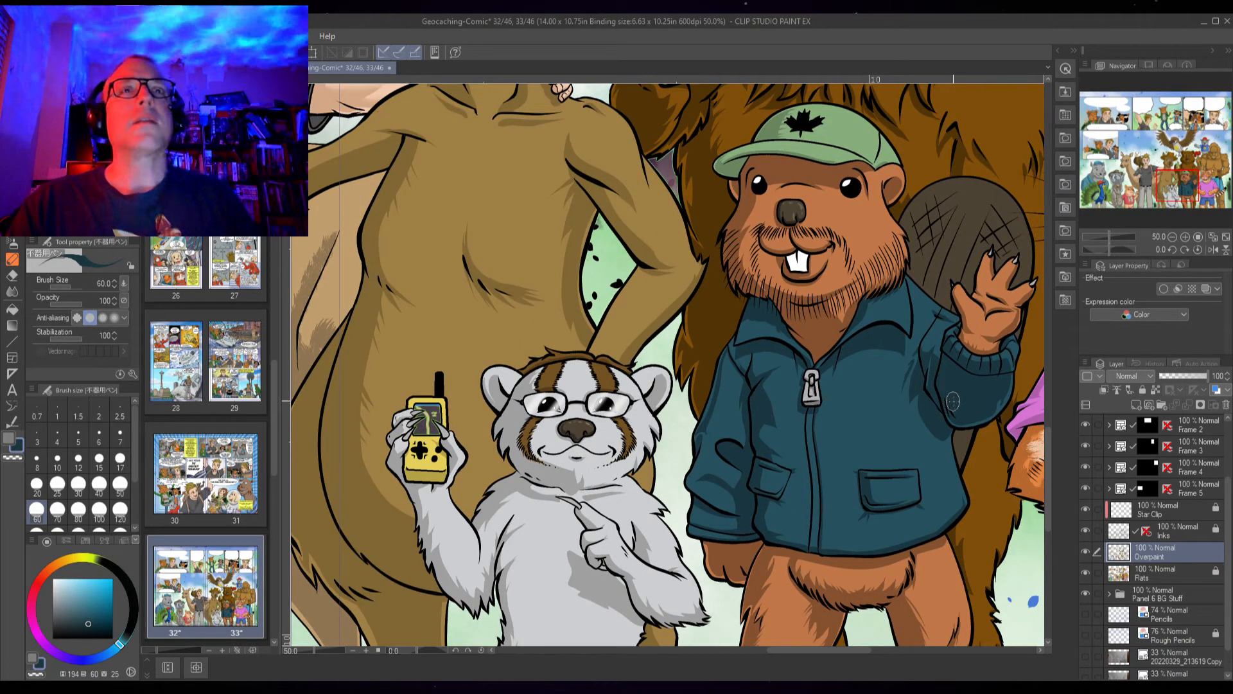
pyautogui.scroll(-3, 949, 403)
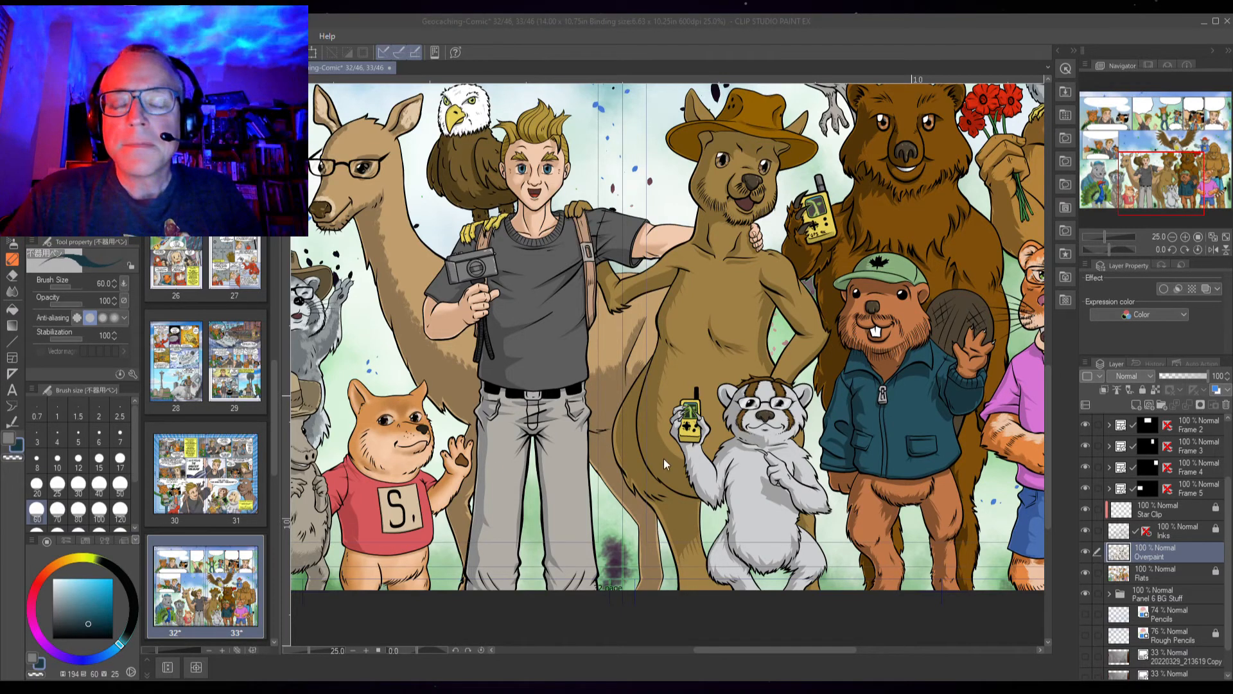
pyautogui.hotkey('ctrl', 's')
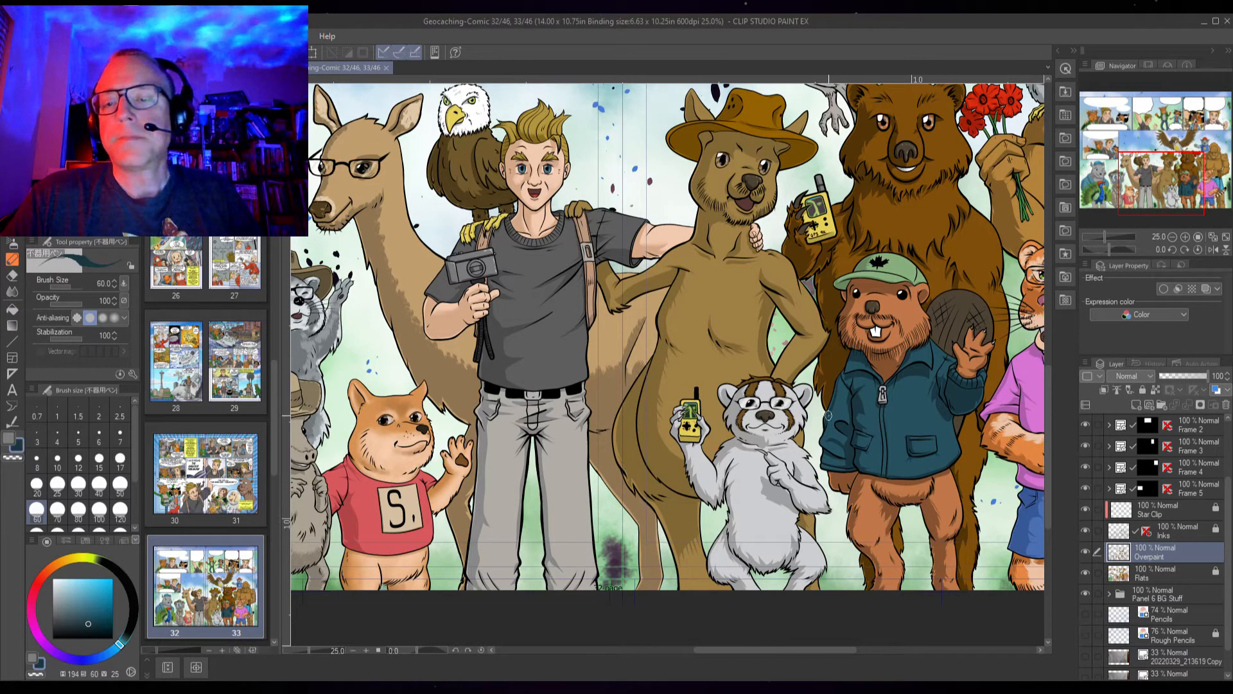
pyautogui.scroll(-3, 859, 404)
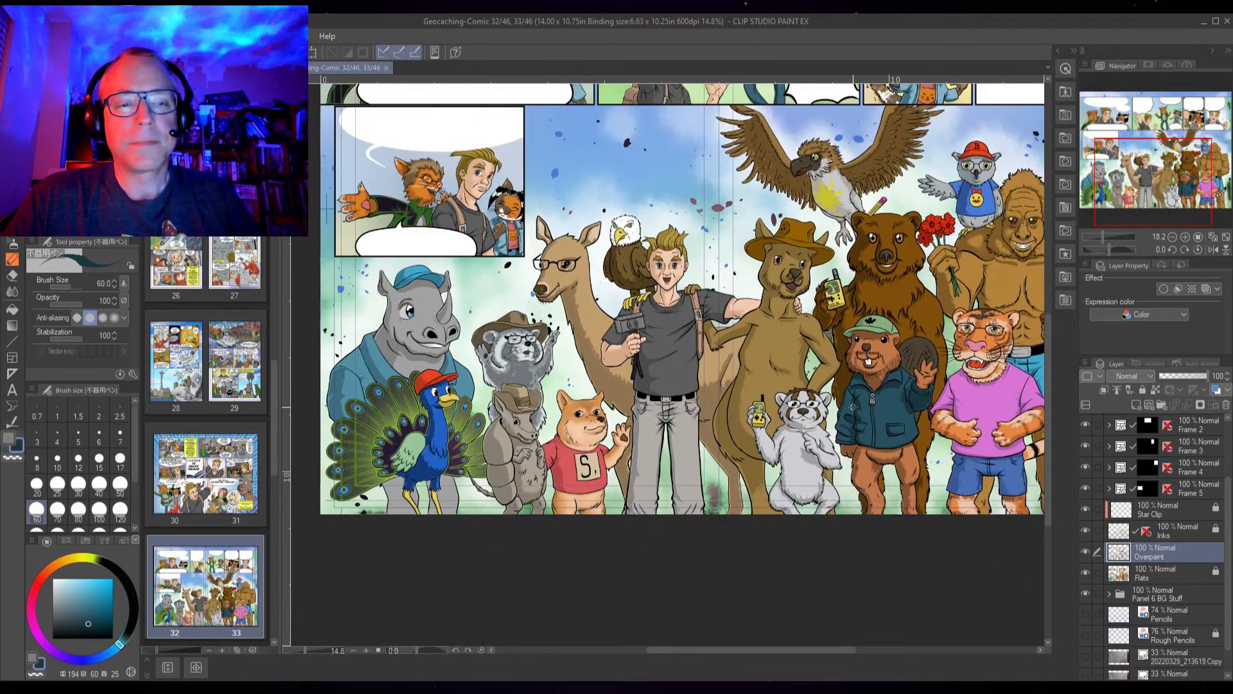
pyautogui.moveTo(869, 420); pyautogui.dragTo(858, 448)
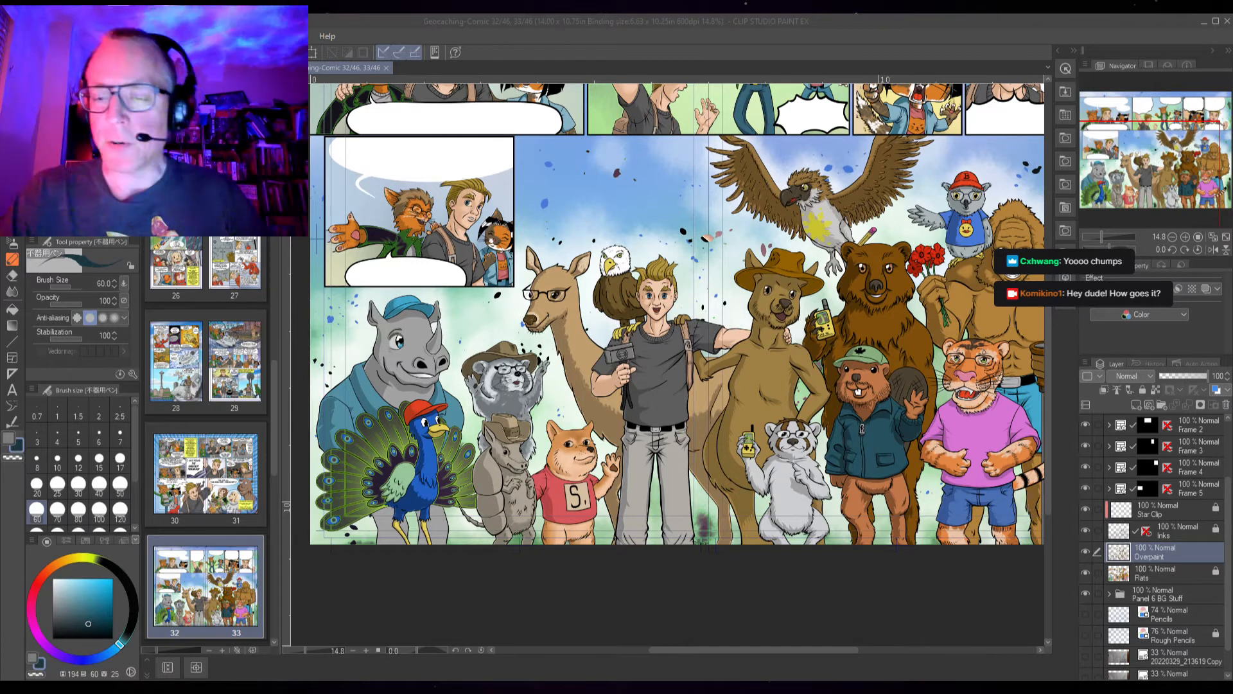
pyautogui.click(651, 456)
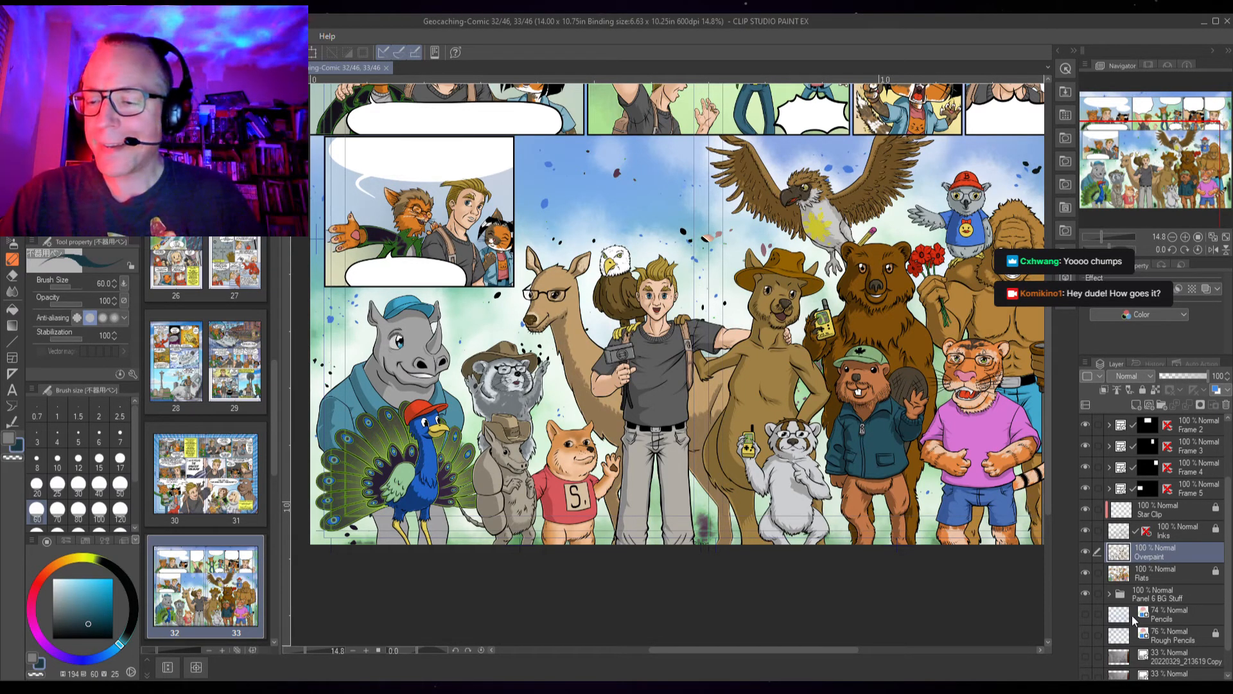
pyautogui.click(1086, 593)
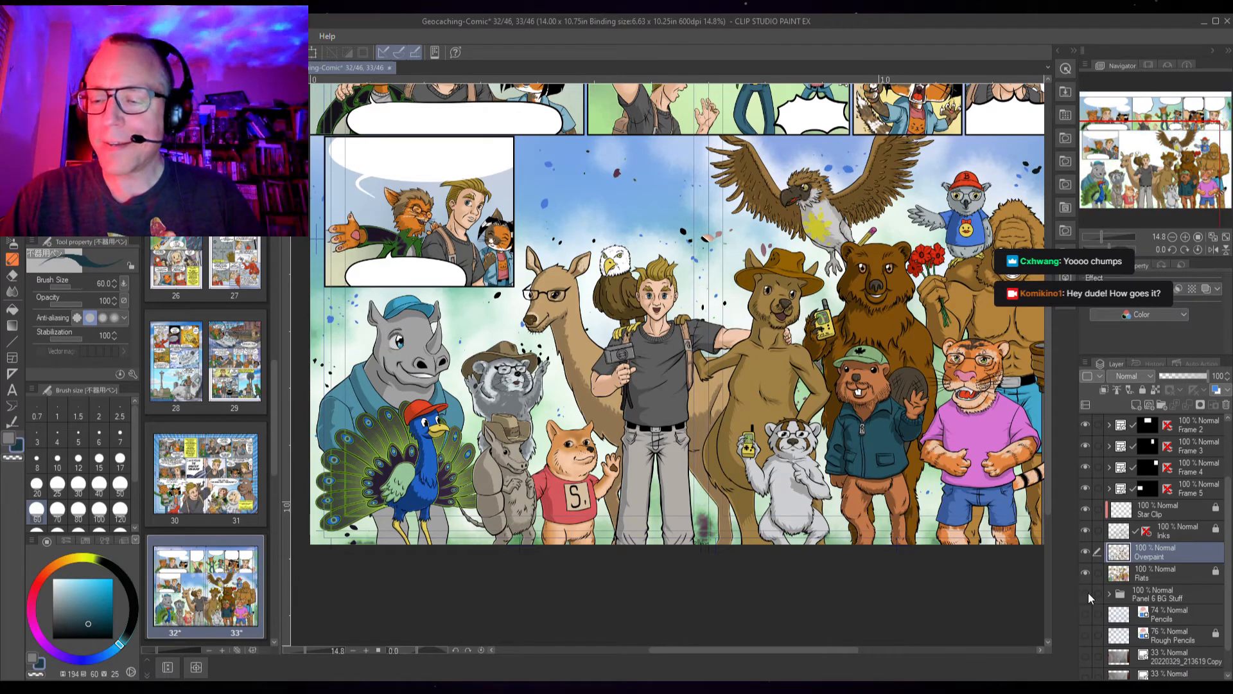
pyautogui.click(1088, 592)
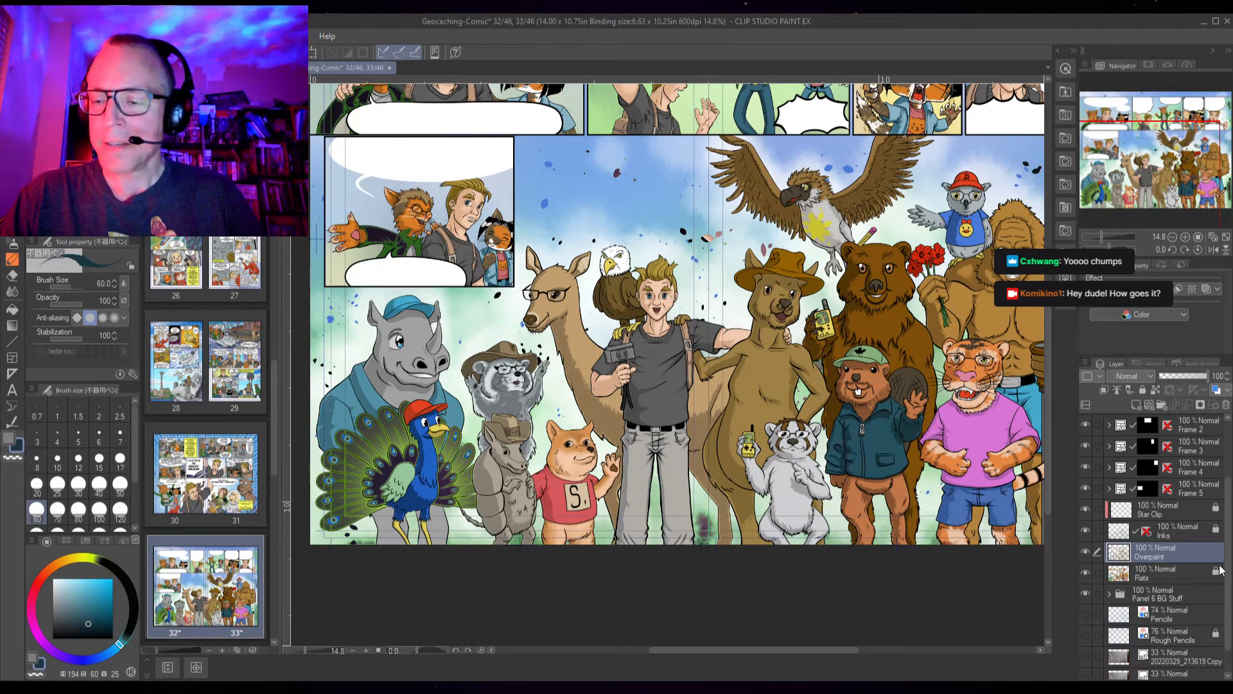
# Create a layer folder named Page 6 Names above the colour layers and add a new layer inside it
pyautogui.scroll(3, 1219, 571)
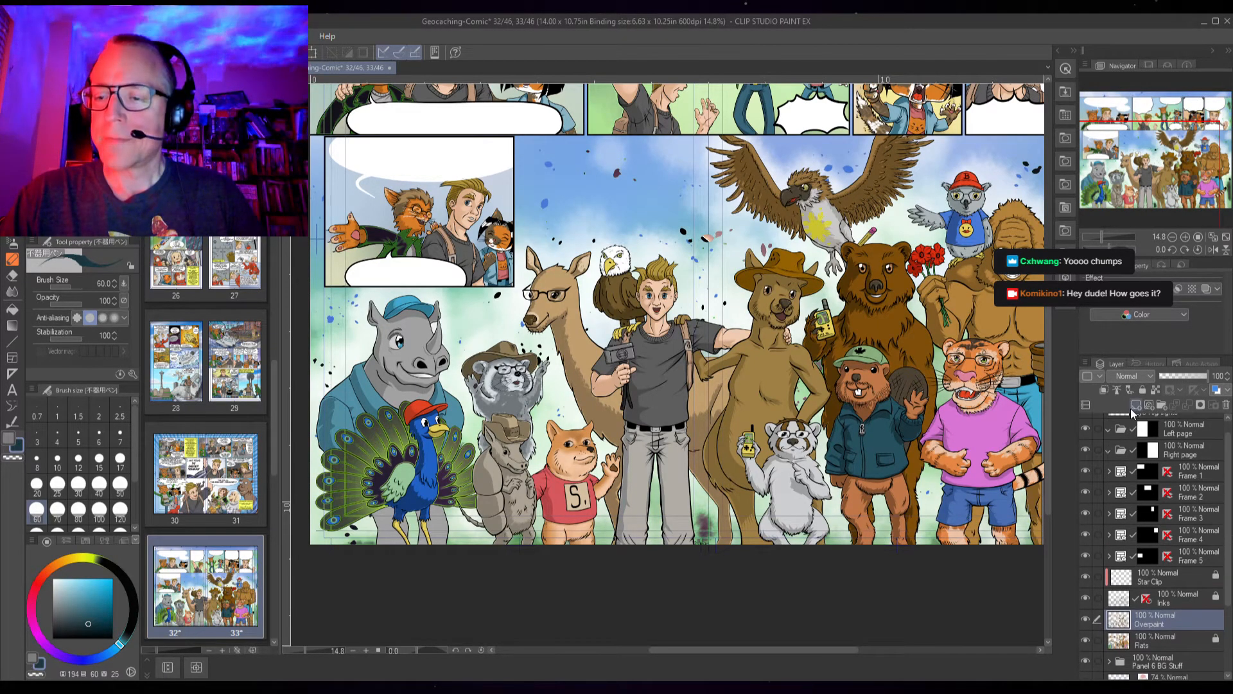
pyautogui.click(1160, 406)
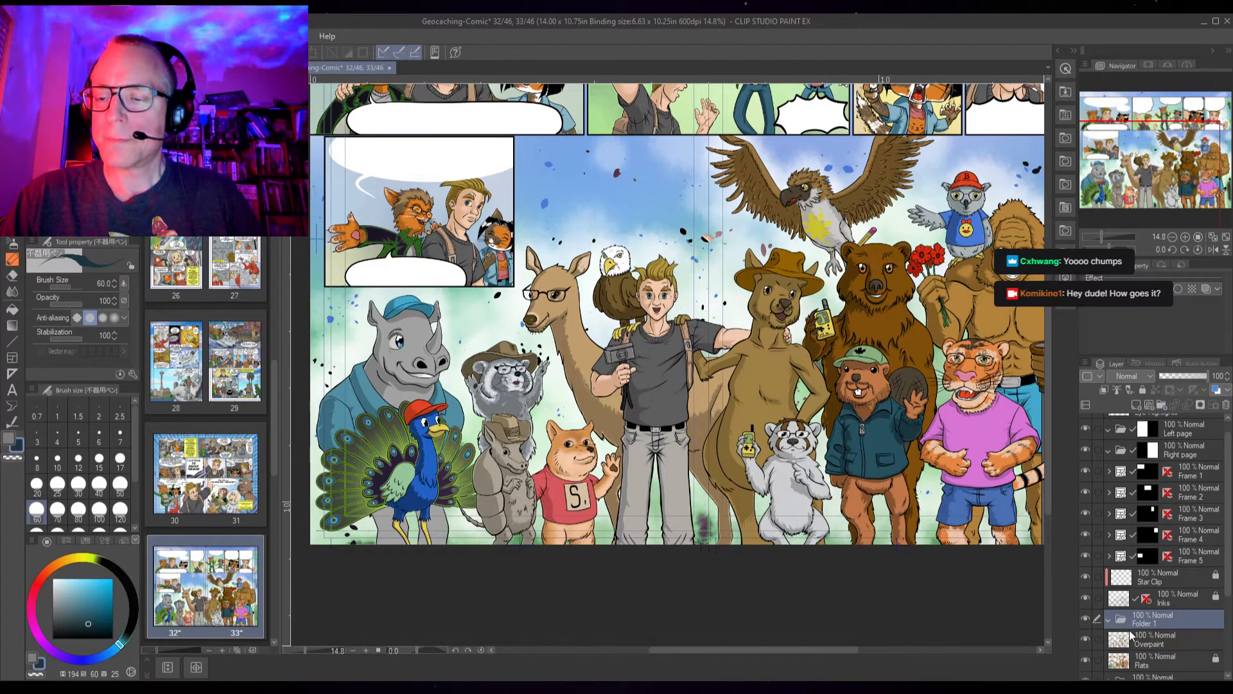
pyautogui.moveTo(1150, 600); pyautogui.dragTo(1151, 569)
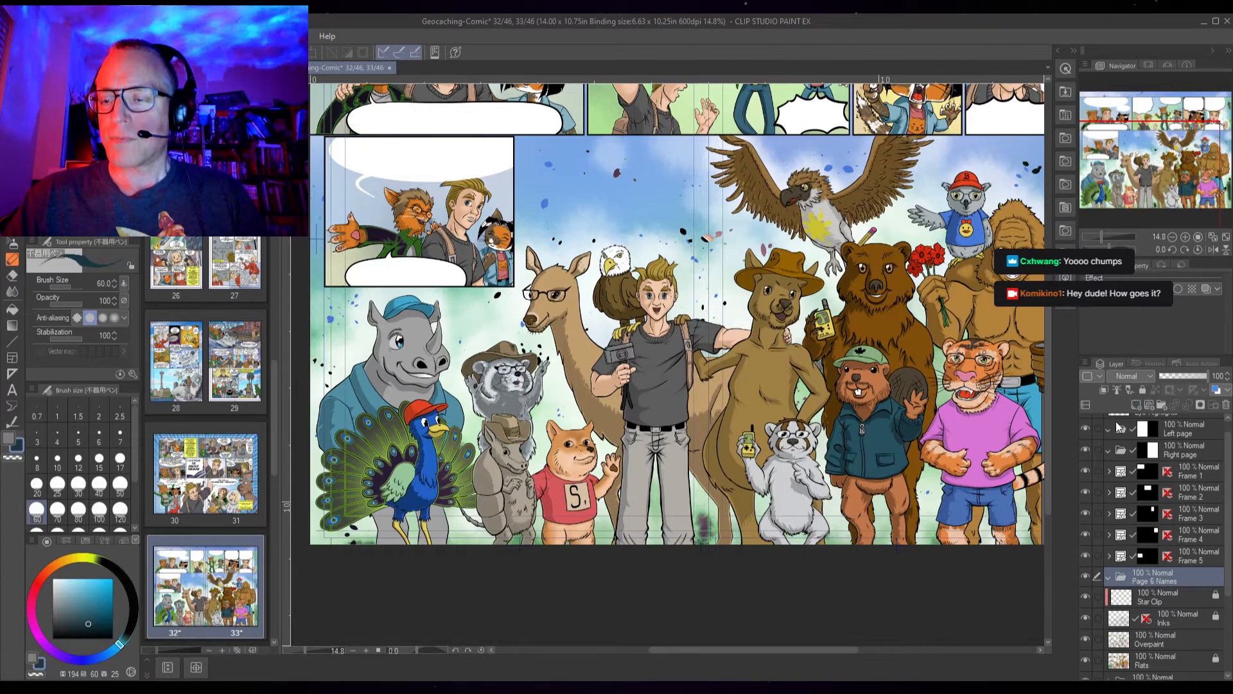
pyautogui.click(1136, 406)
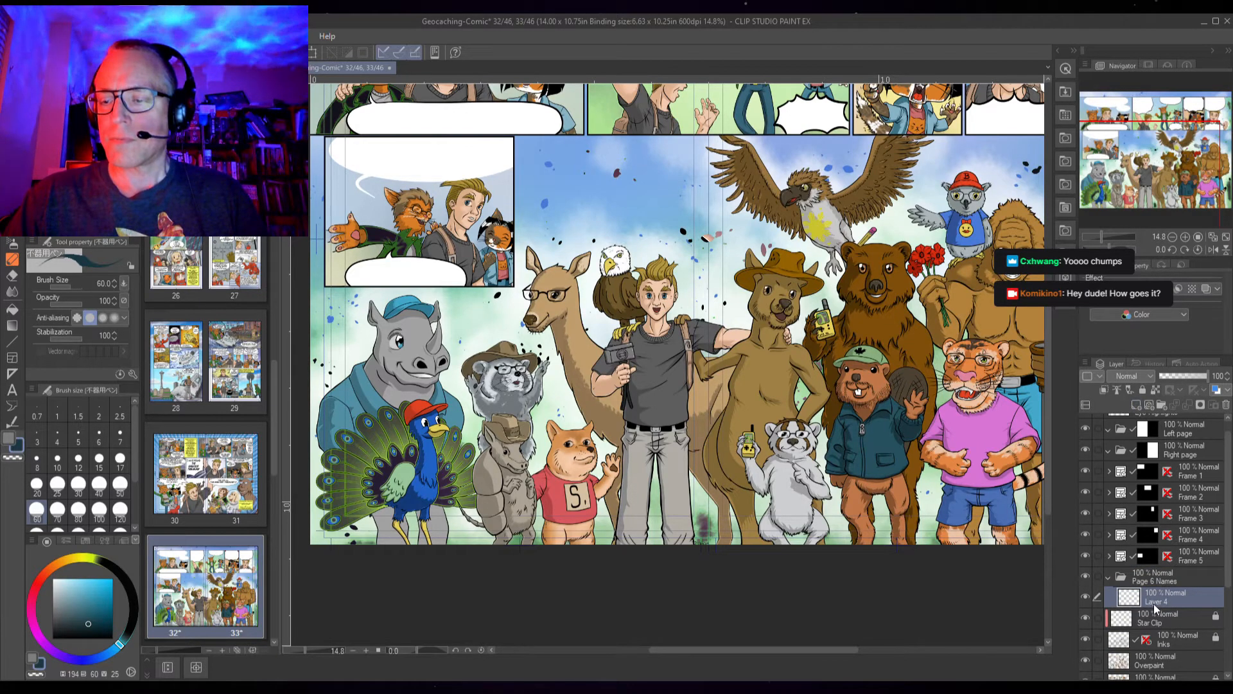
# Set the drawing colour to black
pyautogui.scroll(4, 405, 343)
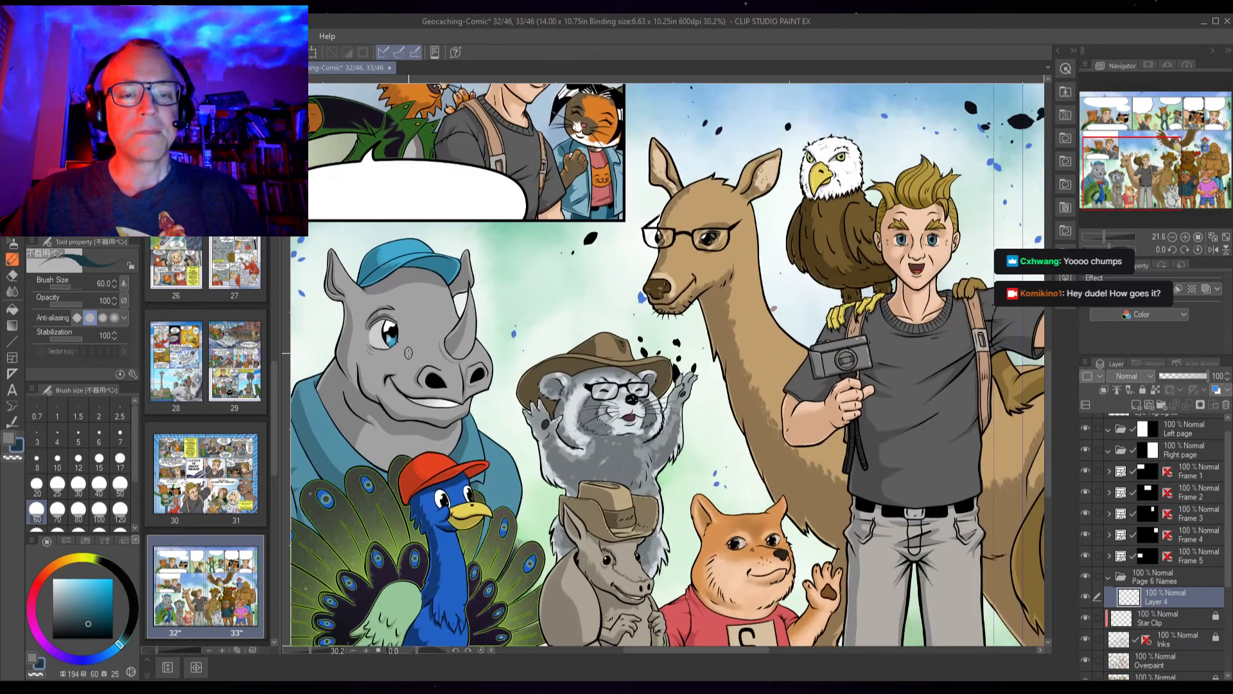
pyautogui.click(8, 439)
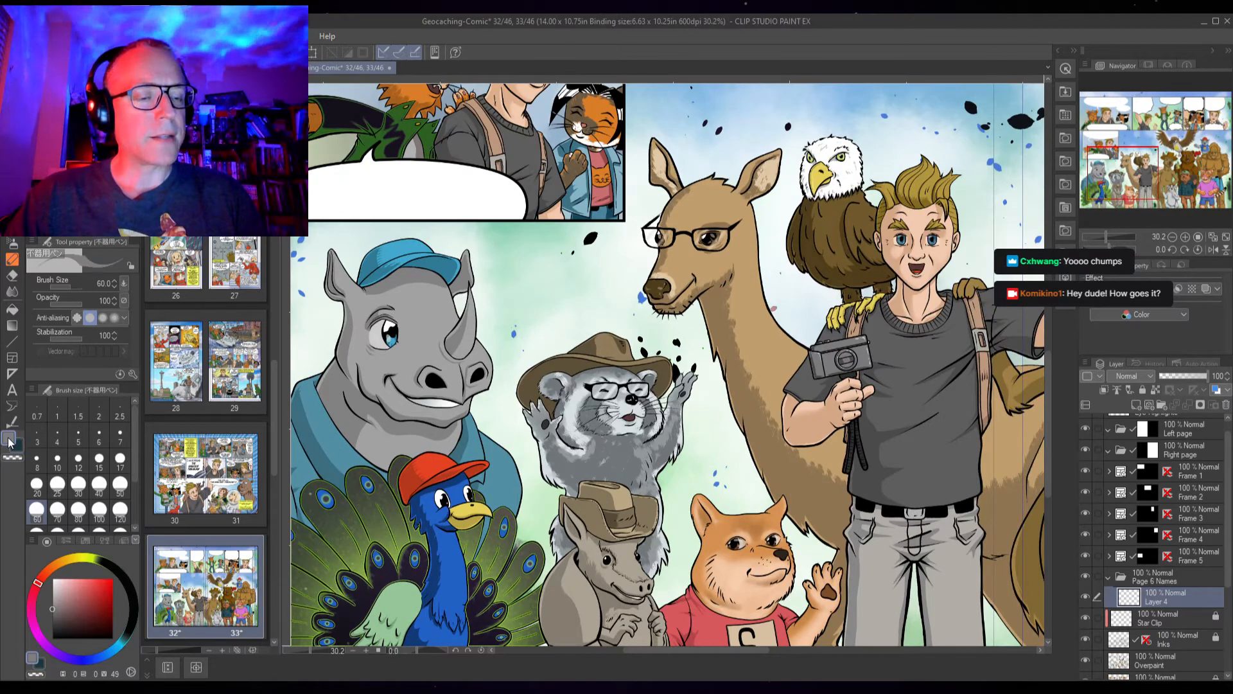
pyautogui.moveTo(55, 612)
pyautogui.mouseDown()
pyautogui.moveTo(54, 595)
pyautogui.moveTo(50, 644)
pyautogui.mouseUp()
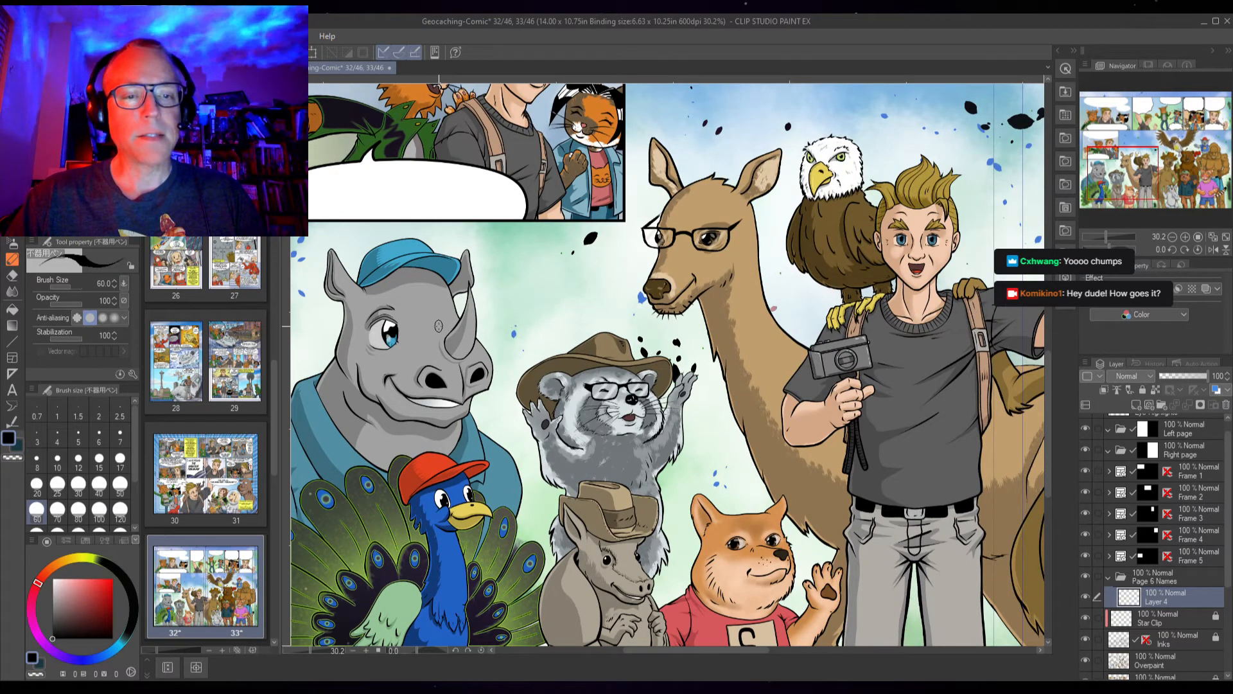
pyautogui.scroll(-1, 438, 330)
pyautogui.scroll(-1, 438, 334)
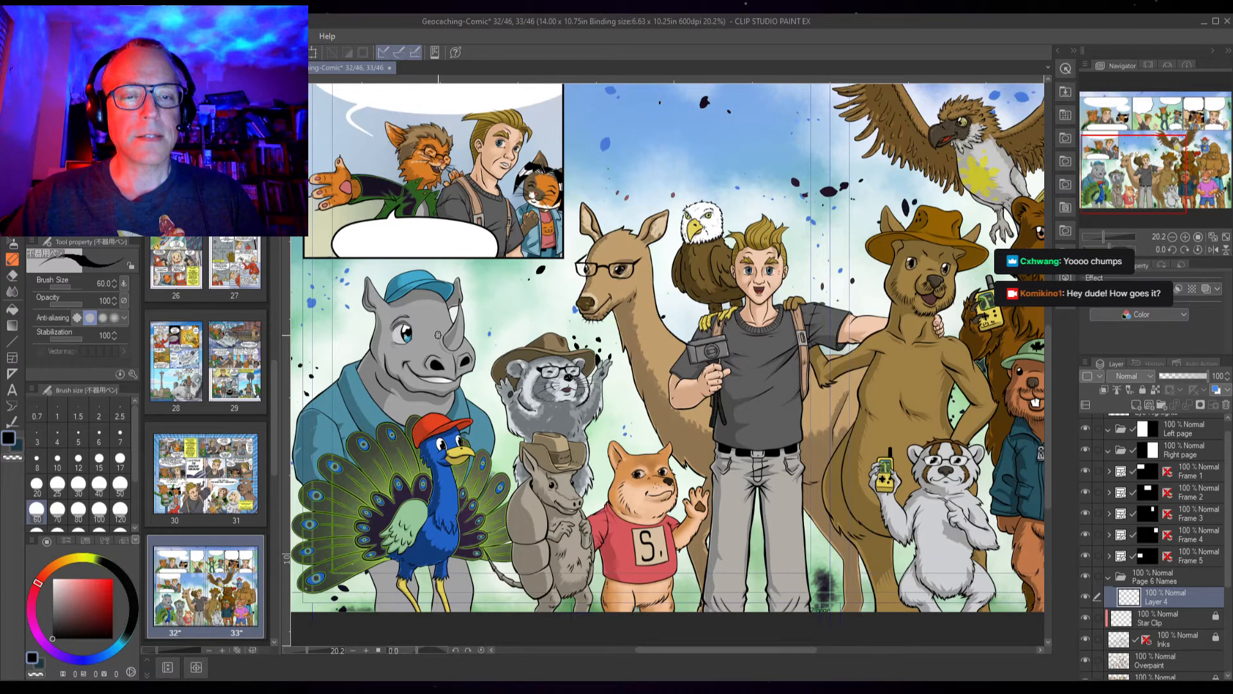
pyautogui.scroll(-1, 438, 334)
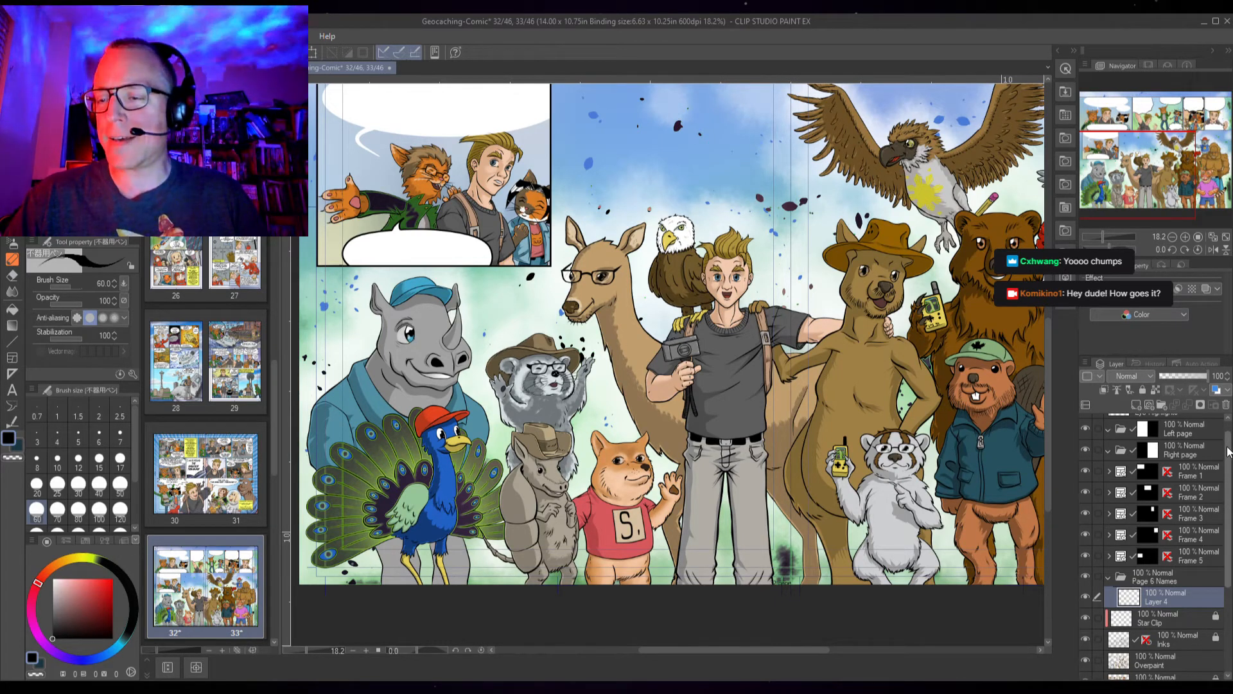
pyautogui.scroll(1, 1231, 433)
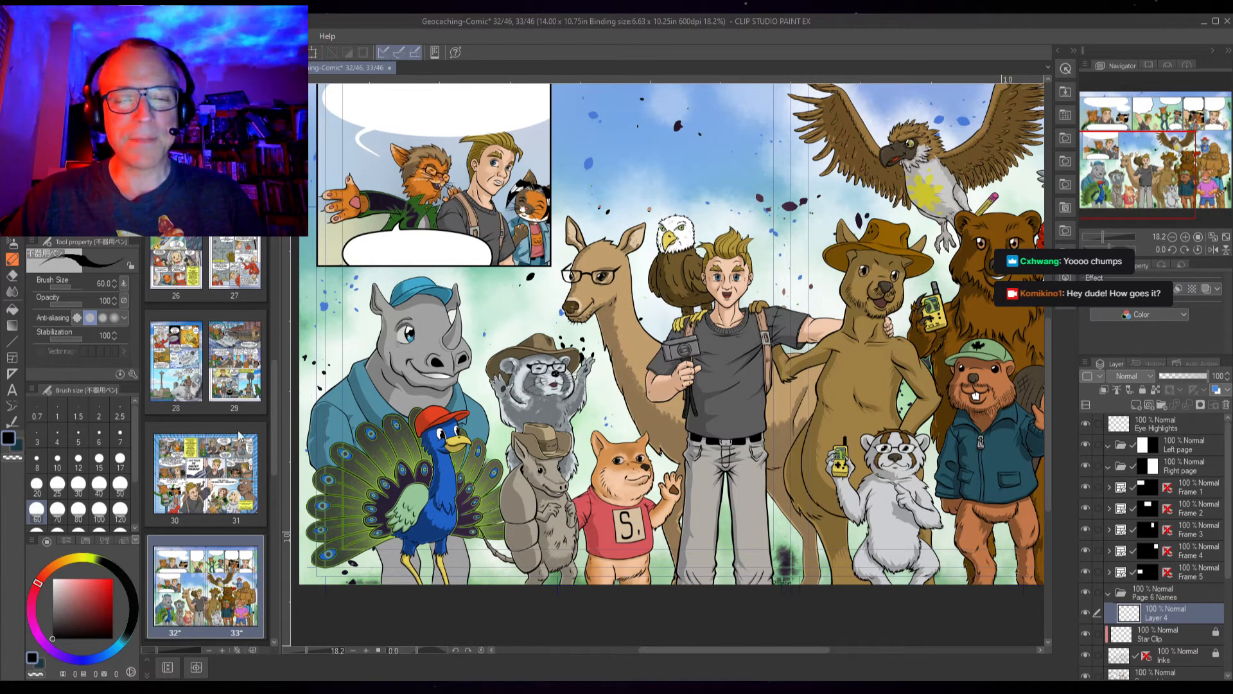
# Add the text "THE TWONKY" with the Text tool just above the rhino's cap
pyautogui.click(12, 390)
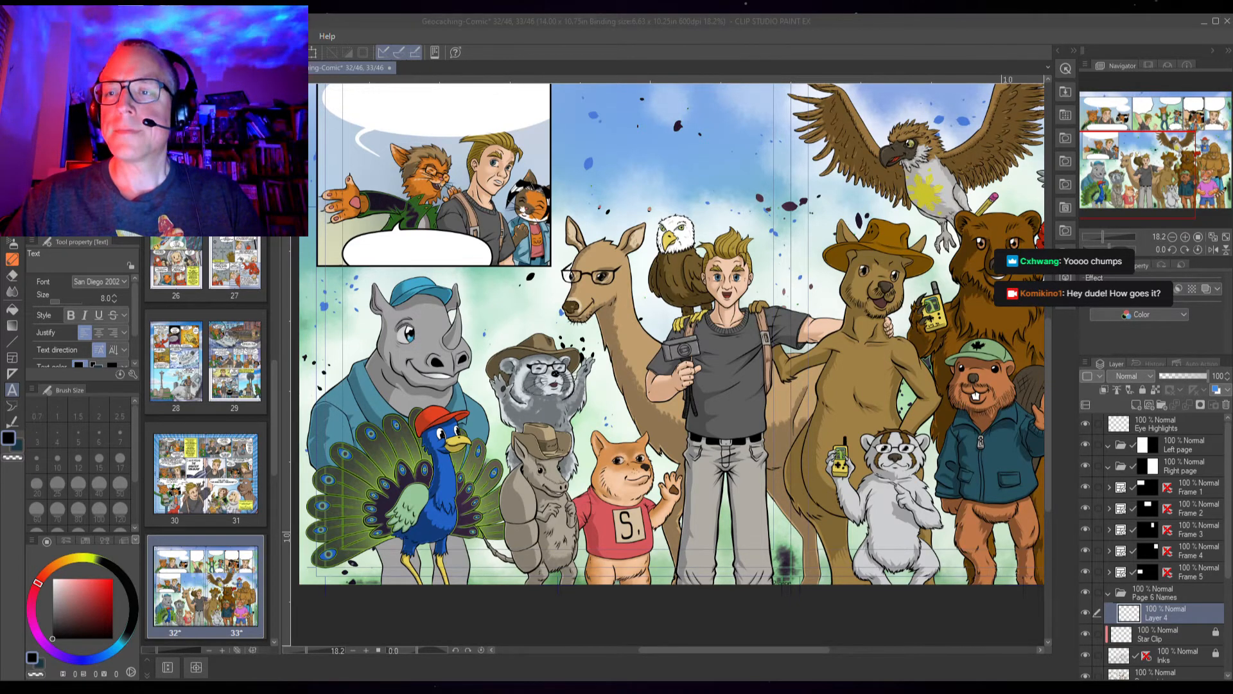
pyautogui.click(1156, 33)
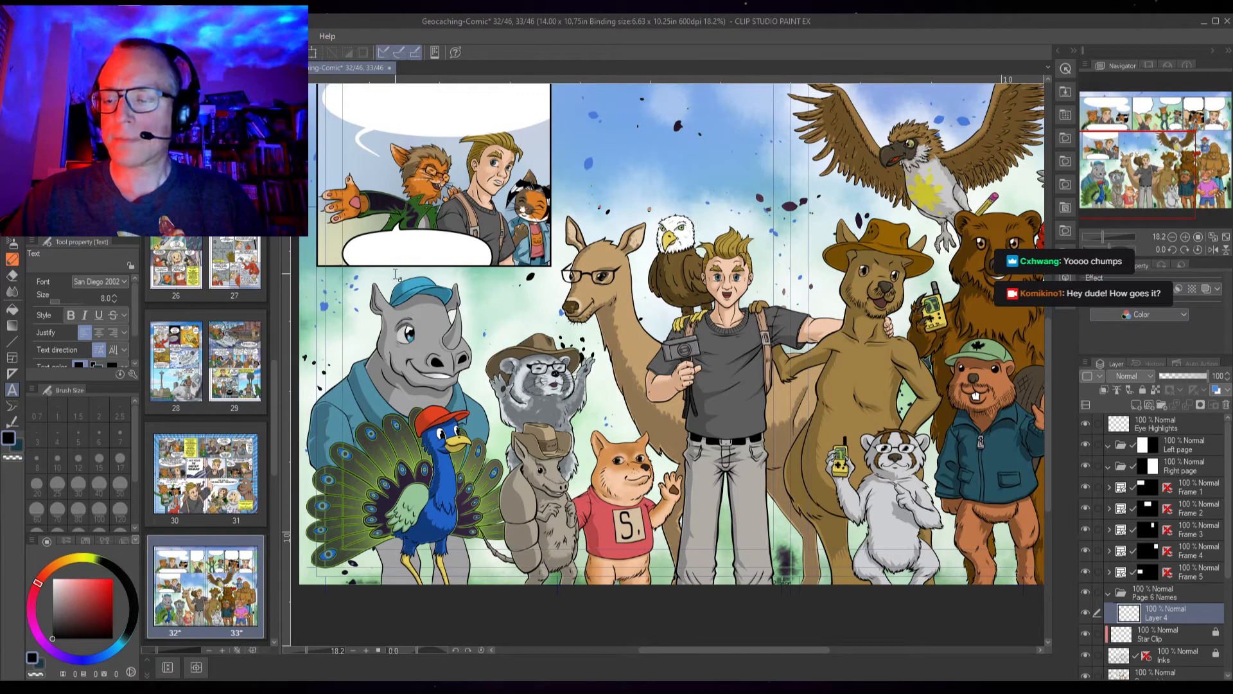
pyautogui.scroll(3, 394, 274)
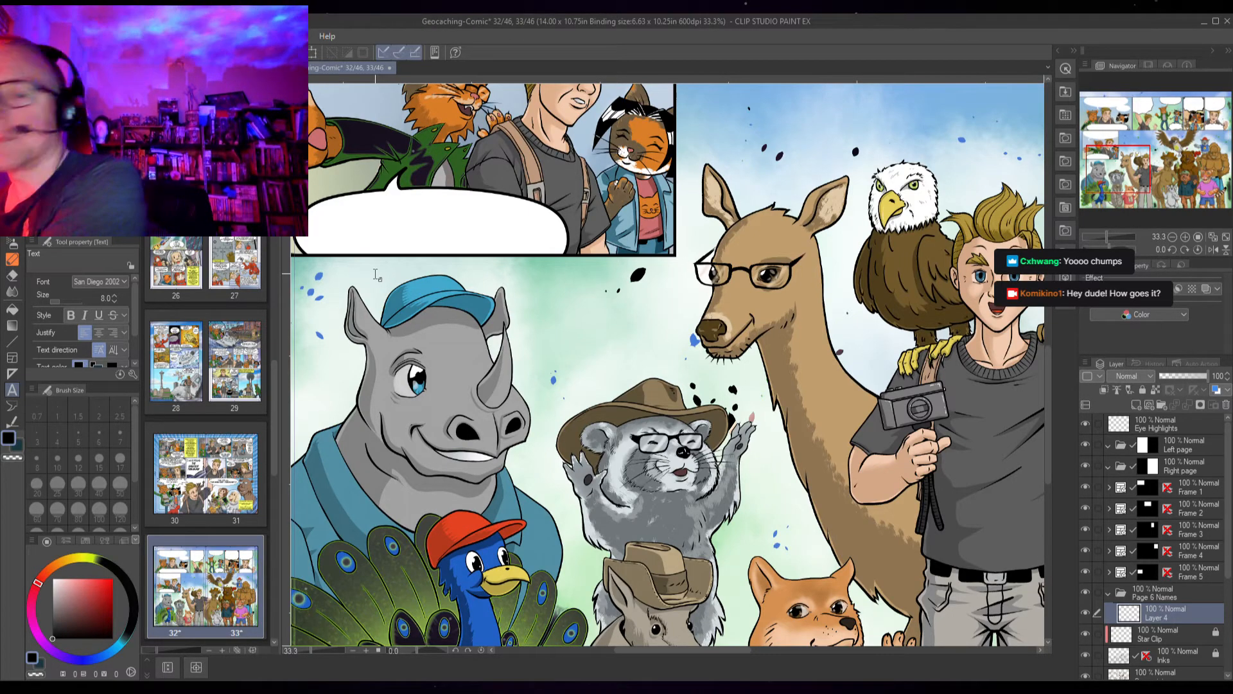
pyautogui.moveTo(931, 488); pyautogui.dragTo(580, 378)
pyautogui.moveTo(890, 385)
pyautogui.mouseDown()
pyautogui.moveTo(679, 362)
pyautogui.moveTo(883, 399)
pyautogui.mouseUp()
pyautogui.moveTo(553, 329); pyautogui.dragTo(970, 382)
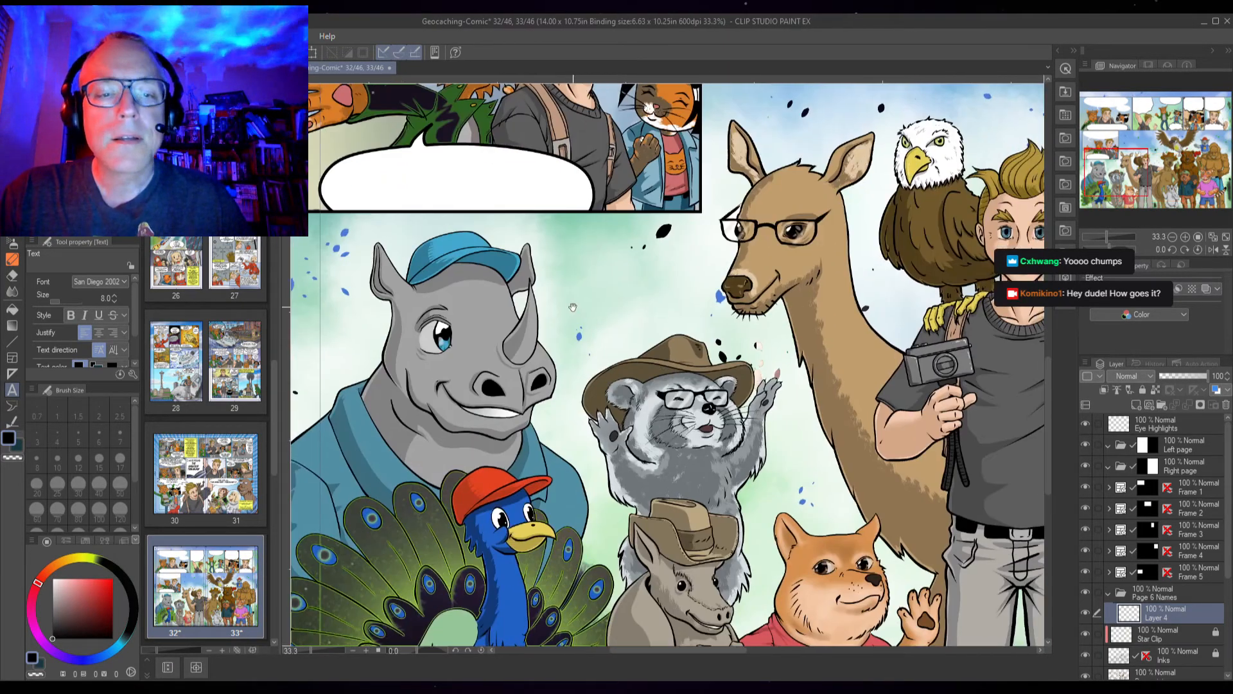
pyautogui.moveTo(441, 243); pyautogui.dragTo(649, 268)
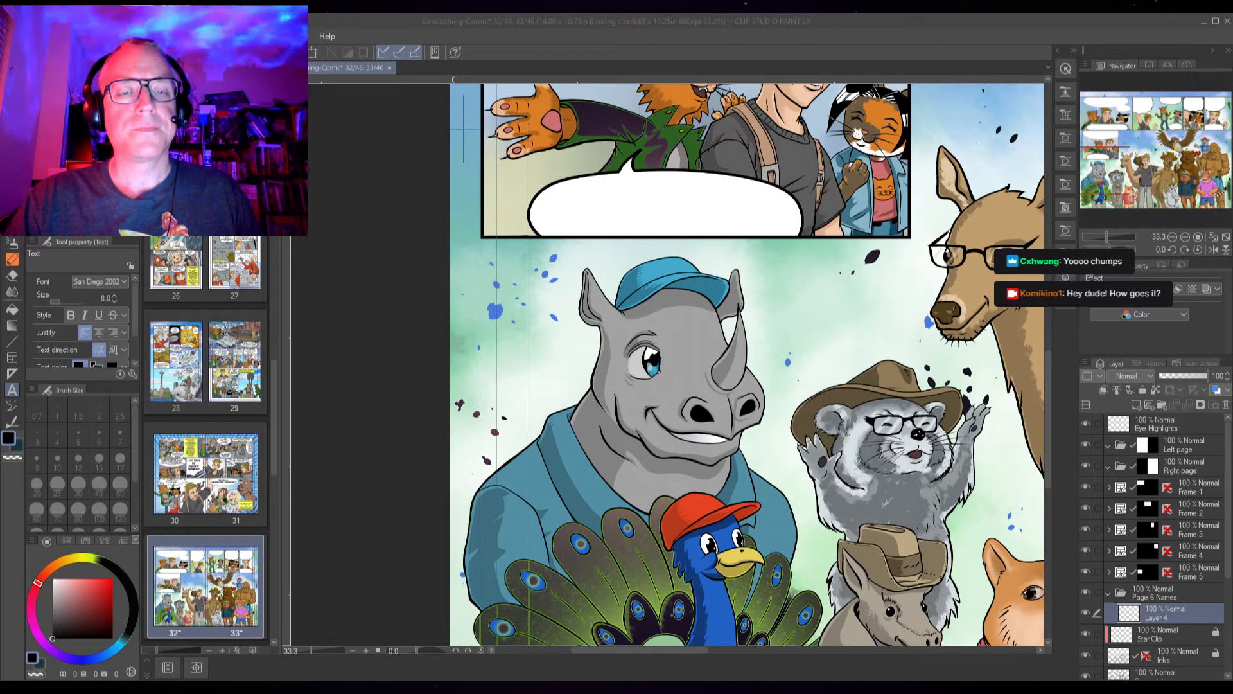
pyautogui.click(341, 382)
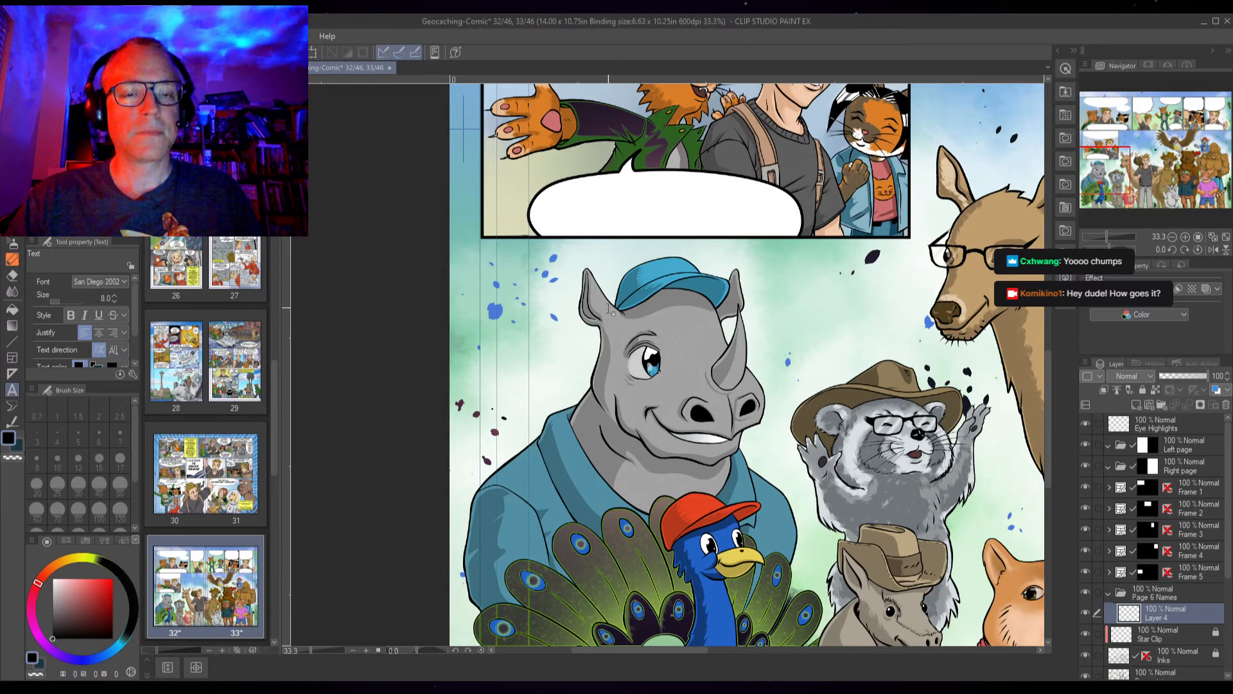
pyautogui.click(641, 252)
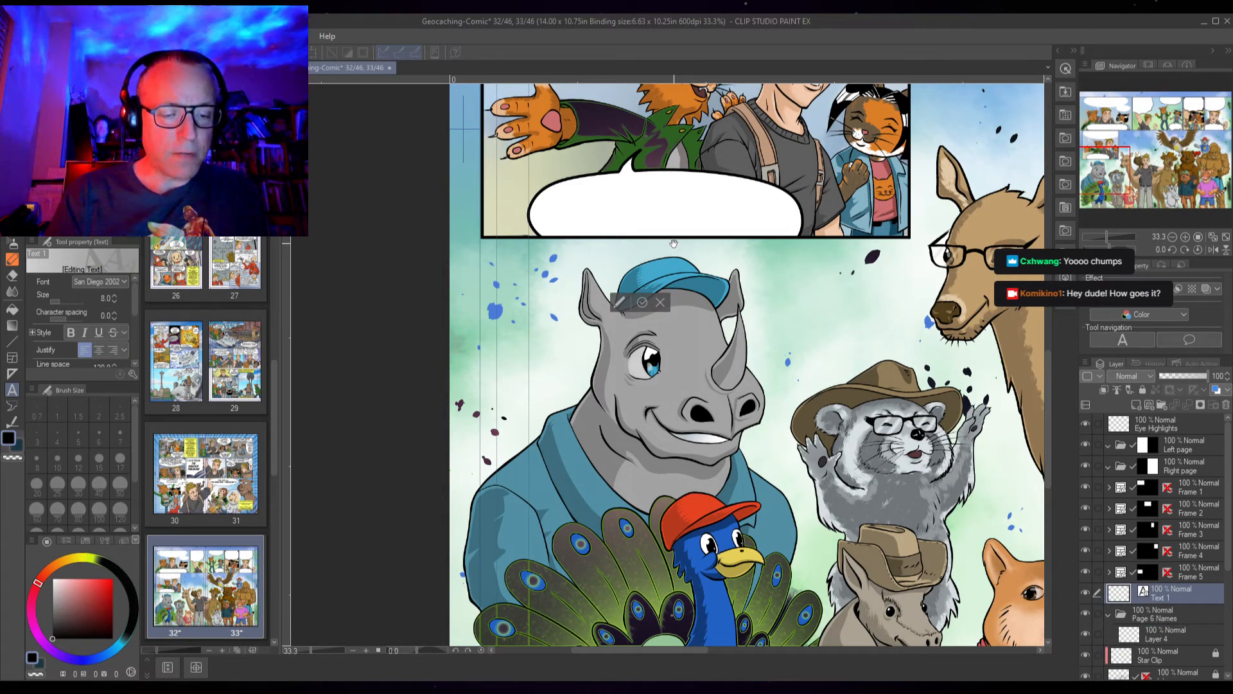
pyautogui.write('TEF')
pyautogui.press('BackSpace')
pyautogui.press('BackSpace')
pyautogui.press('BackSpace')
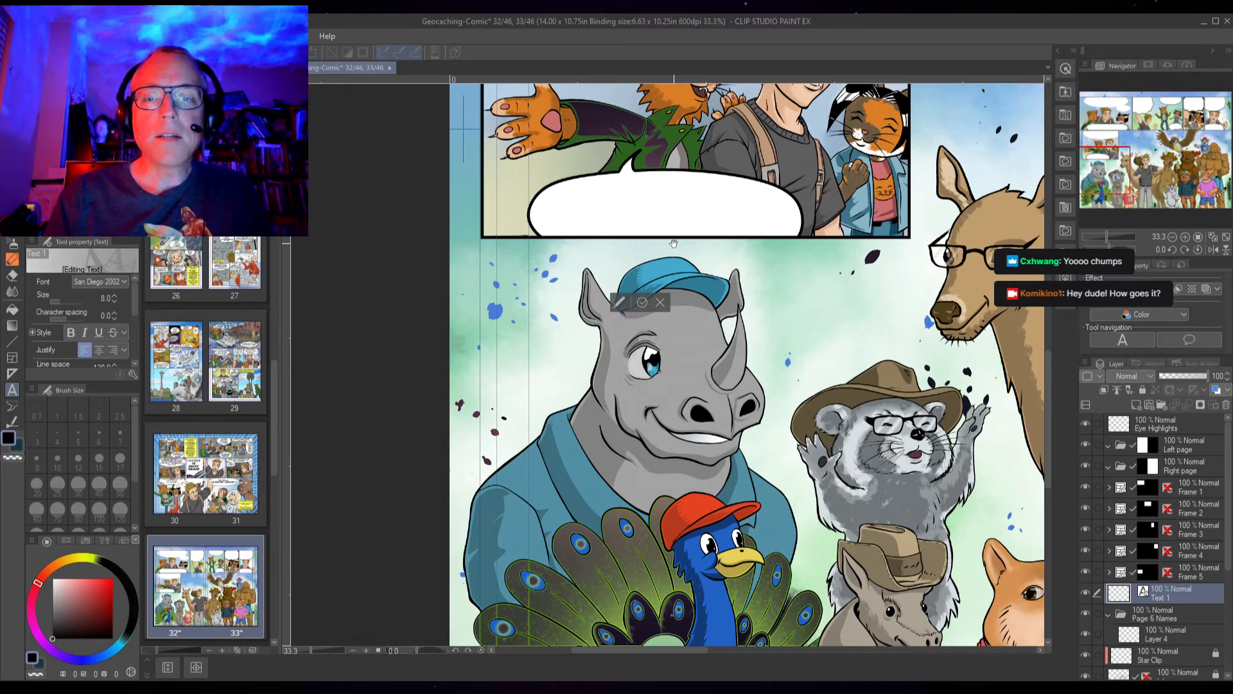
pyautogui.write('THE')
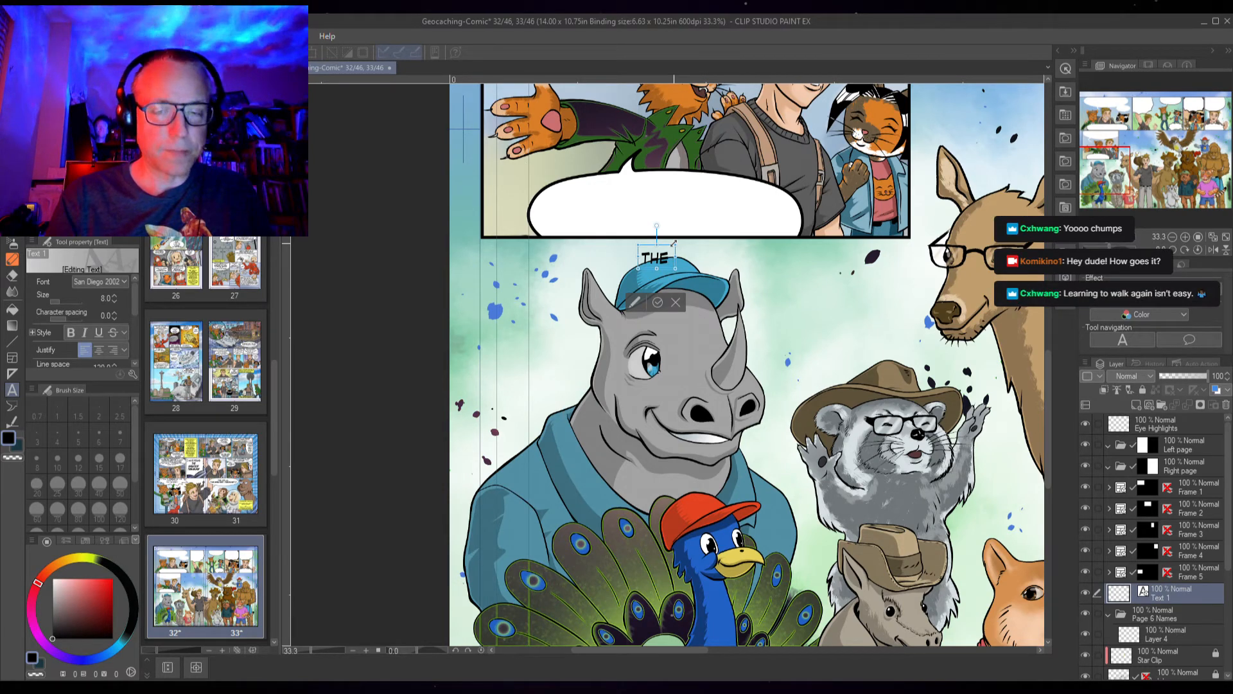
pyautogui.write('TWONKY')
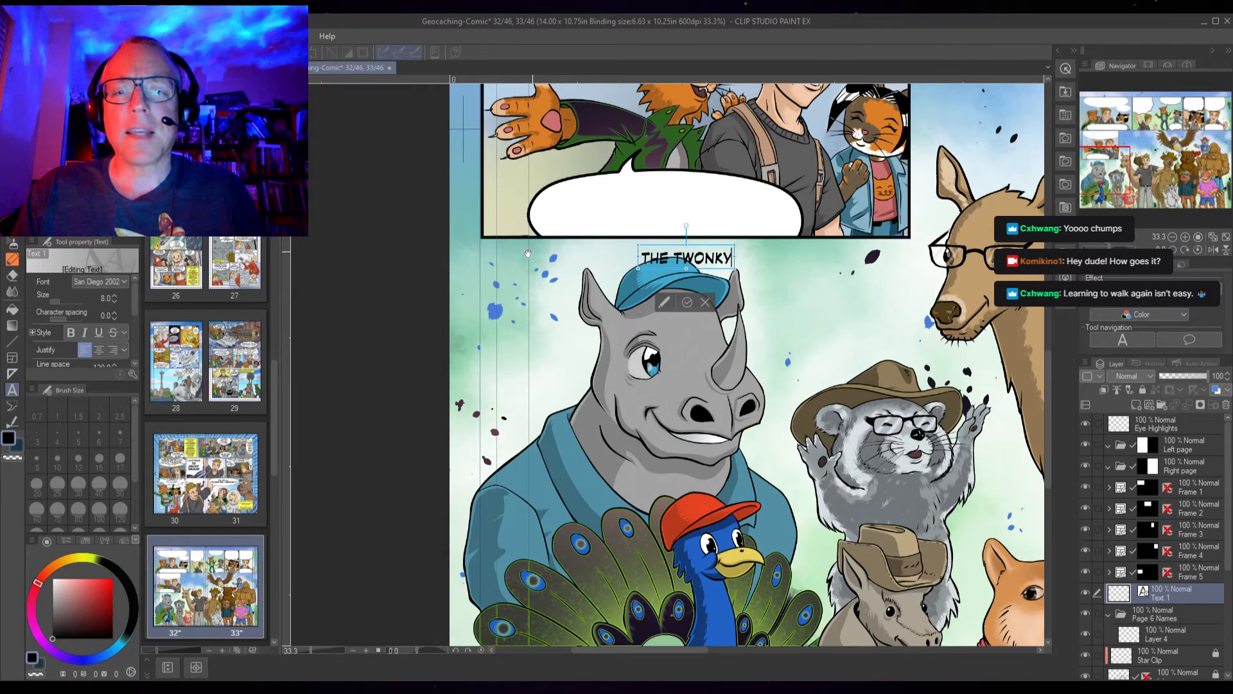
# Move the THE TWONKY label to the right, above the rhino's horn, and commit it
pyautogui.moveTo(667, 247); pyautogui.dragTo(758, 247)
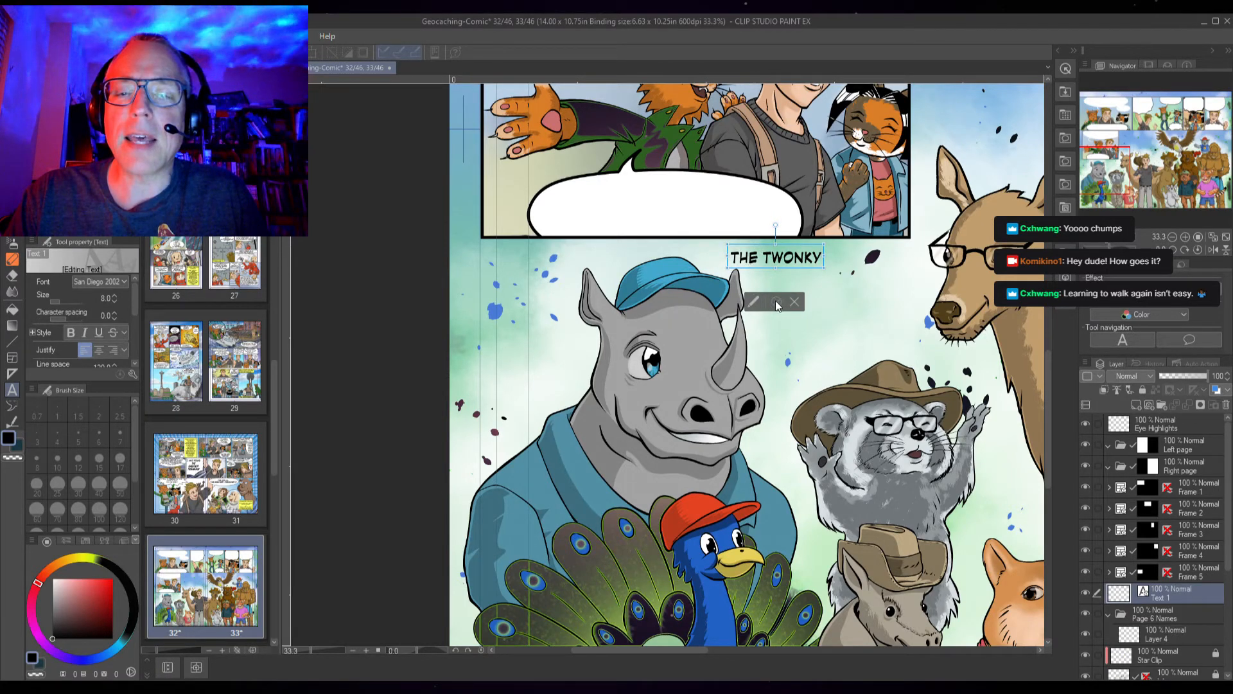
pyautogui.click(775, 303)
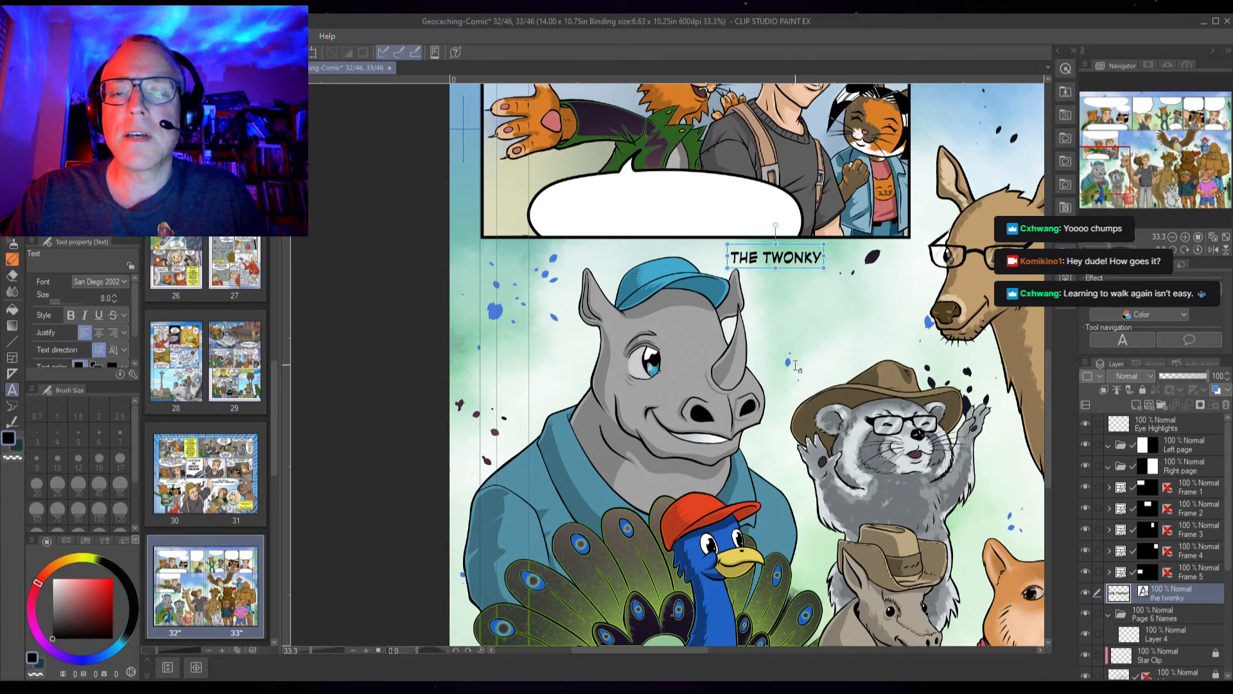
# Add the text "FTF" as a new label just above the raccoon's cowboy hat
pyautogui.moveTo(786, 378); pyautogui.dragTo(729, 247)
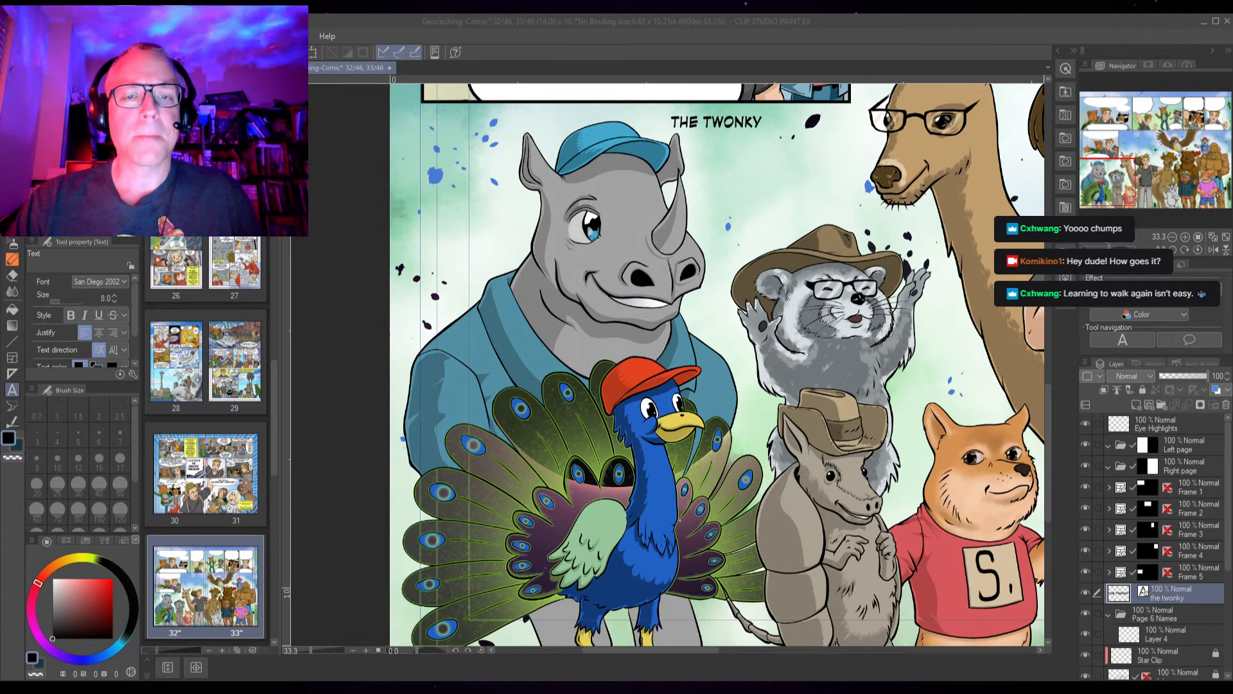
pyautogui.click(684, 325)
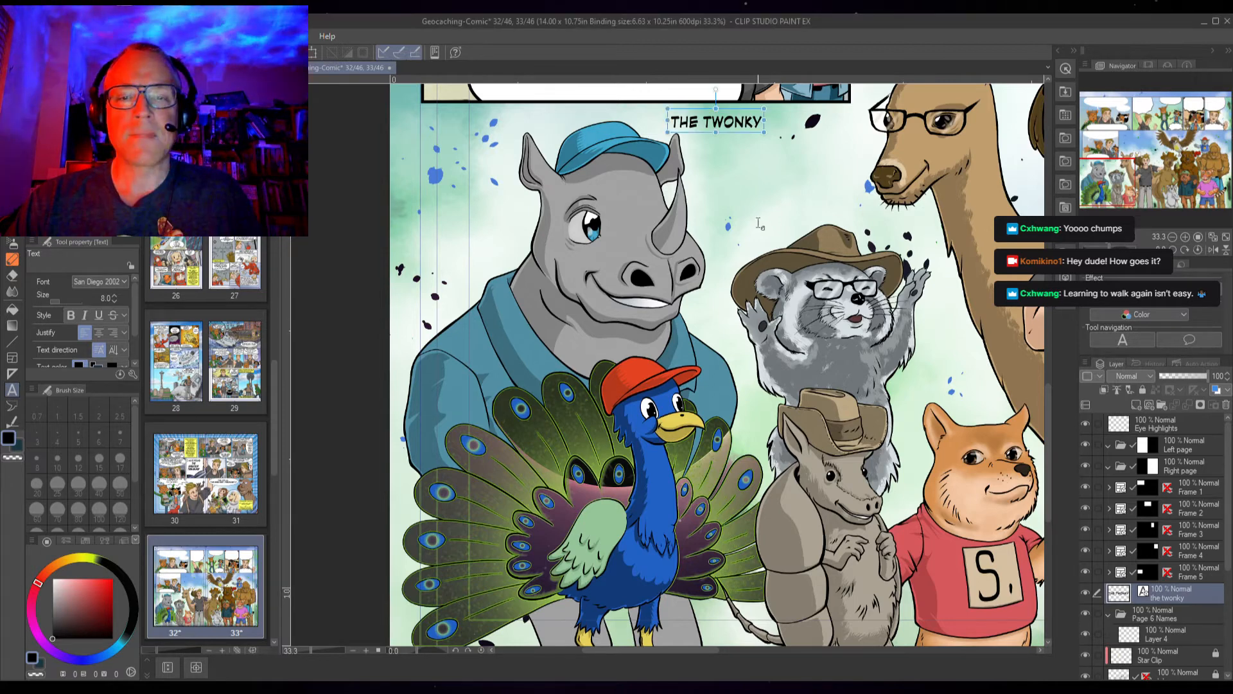
pyautogui.press('space')
pyautogui.moveTo(782, 216); pyautogui.dragTo(610, 253)
pyautogui.click(610, 254)
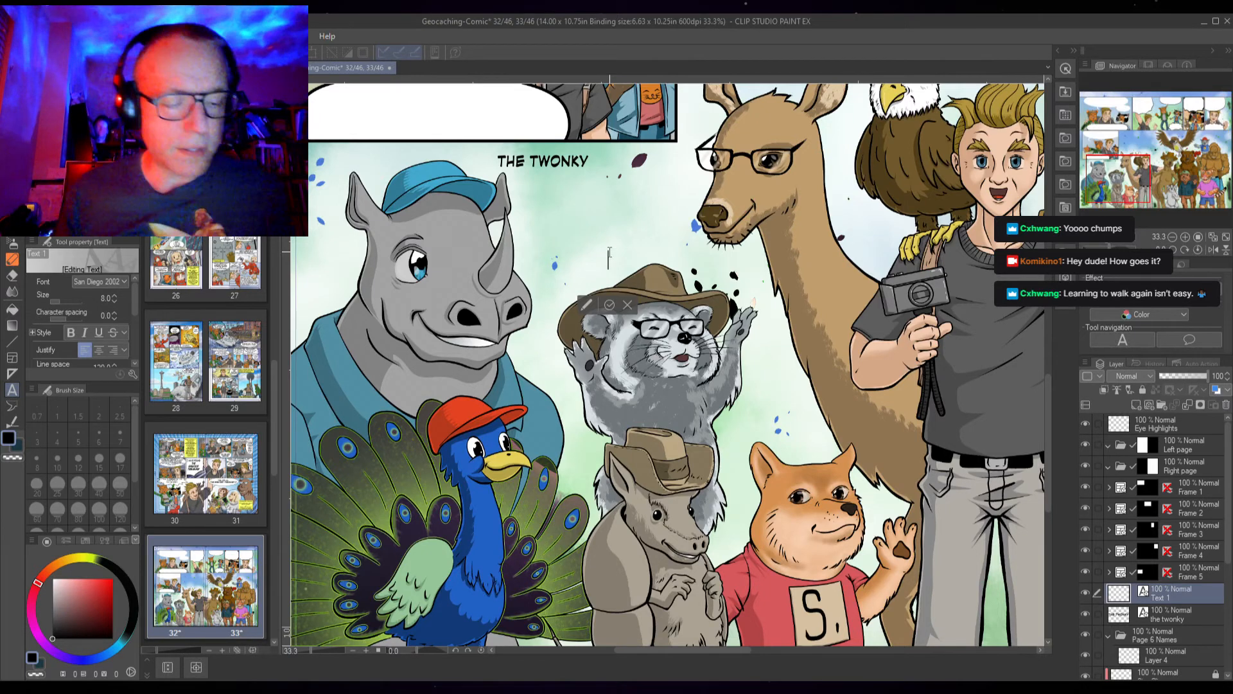
pyautogui.write('FTF')
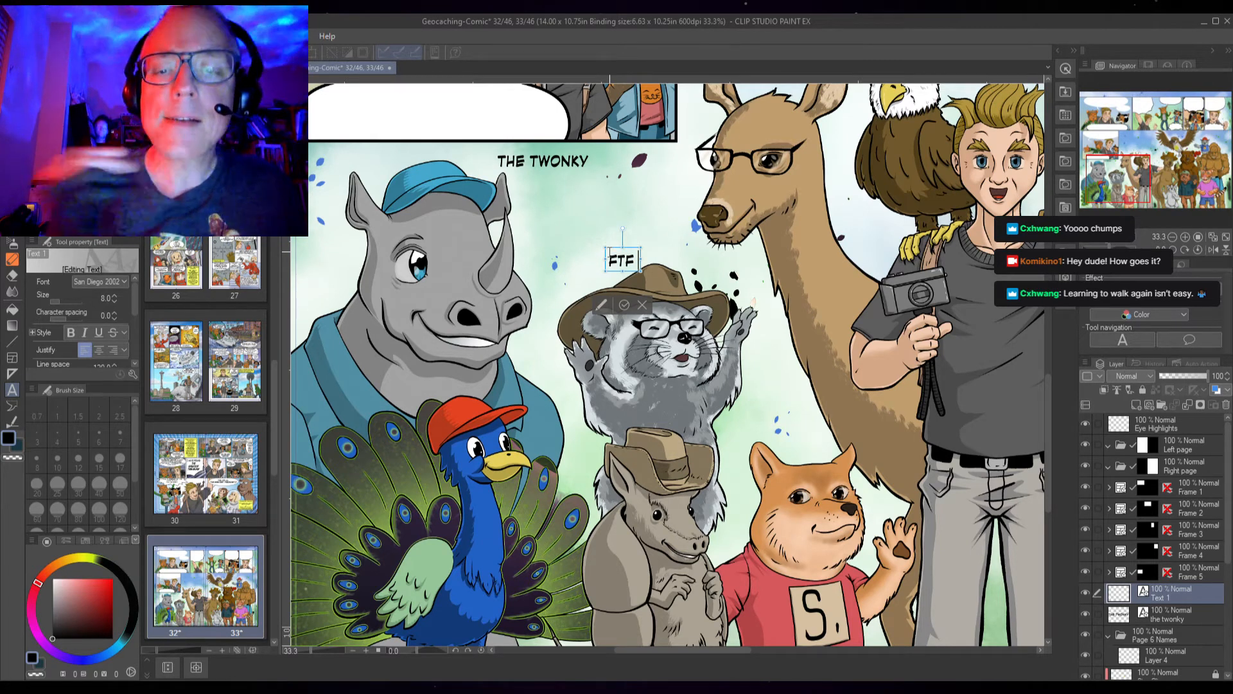
# Restyle the rhino's label in Tw Cen MT Cond at size 10 and edit it to read "theTwonky"
pyautogui.click(541, 159)
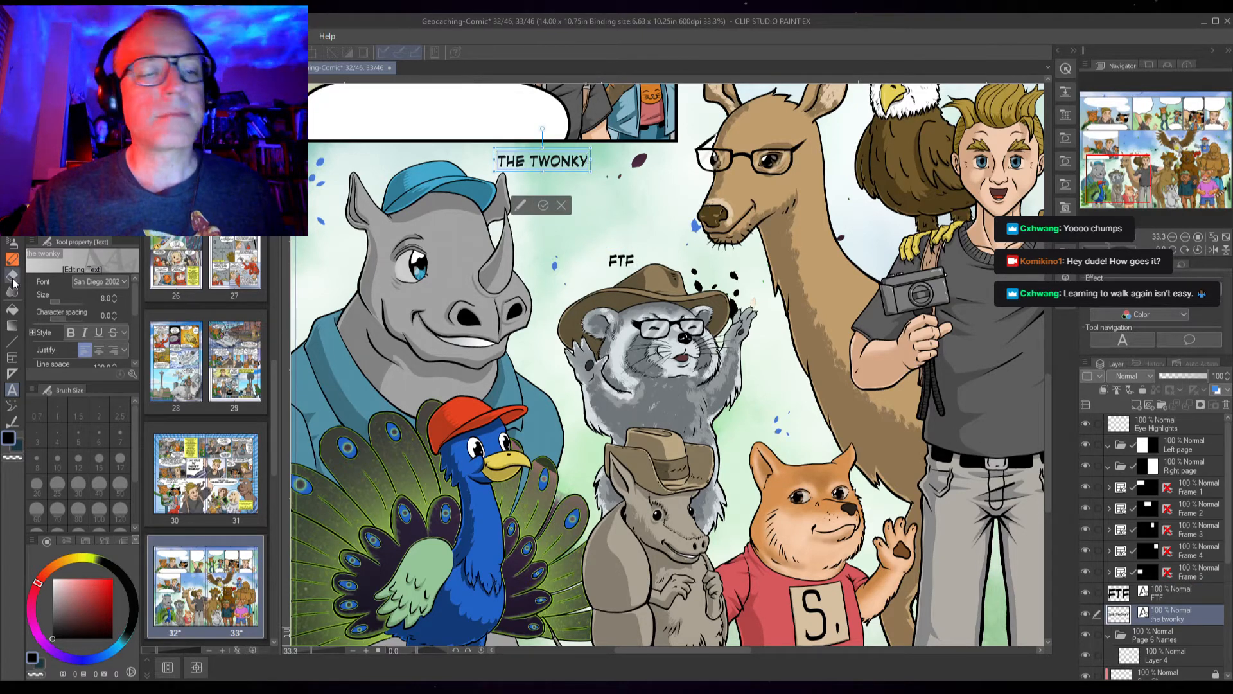
pyautogui.moveTo(133, 295); pyautogui.dragTo(136, 290)
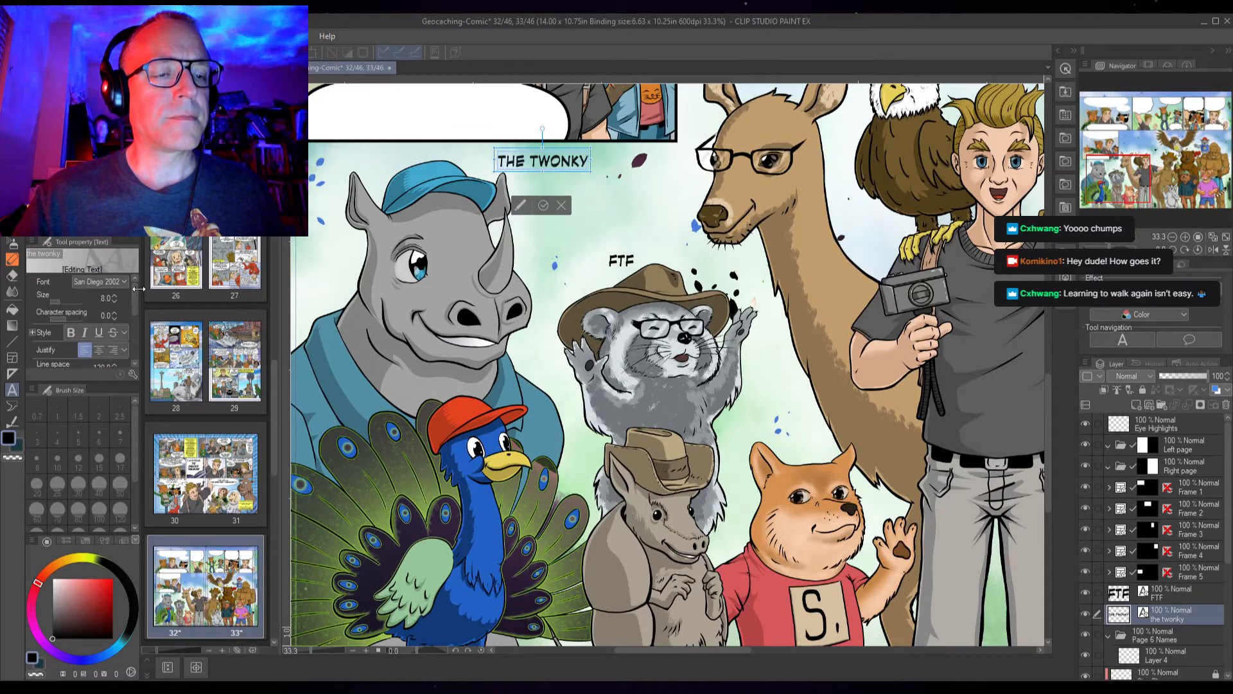
pyautogui.click(76, 393)
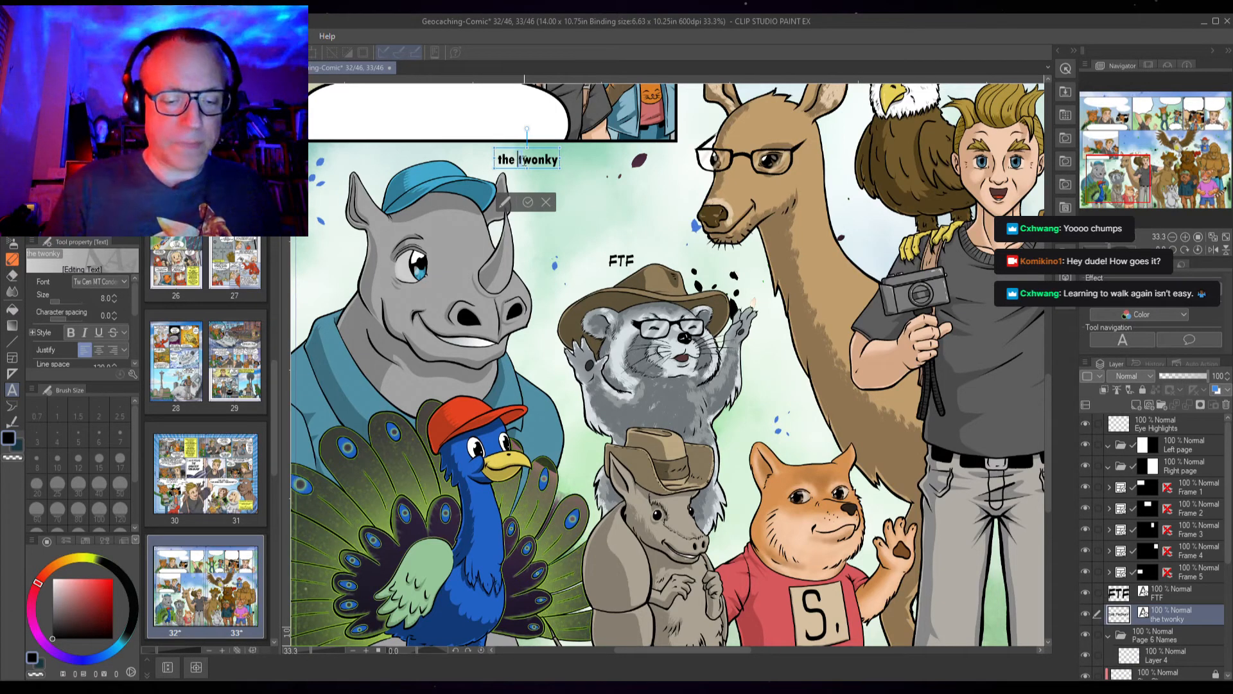
pyautogui.press('Delete')
pyautogui.write('T')
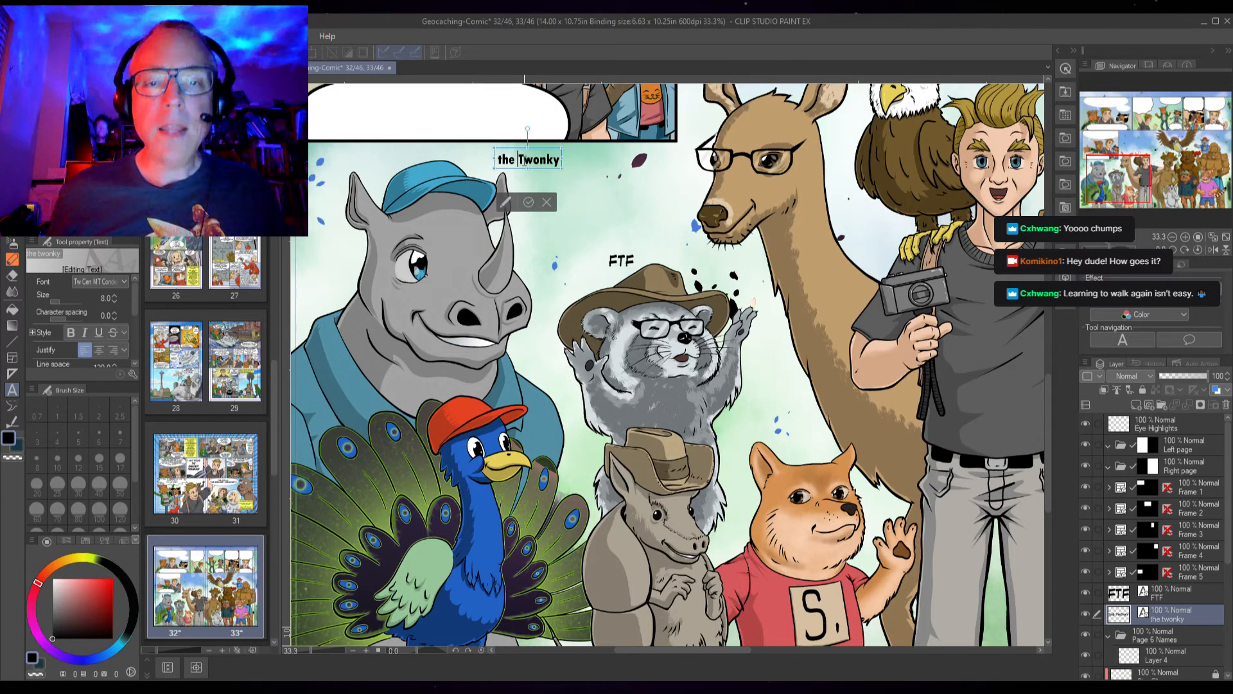
pyautogui.press('BackSpace')
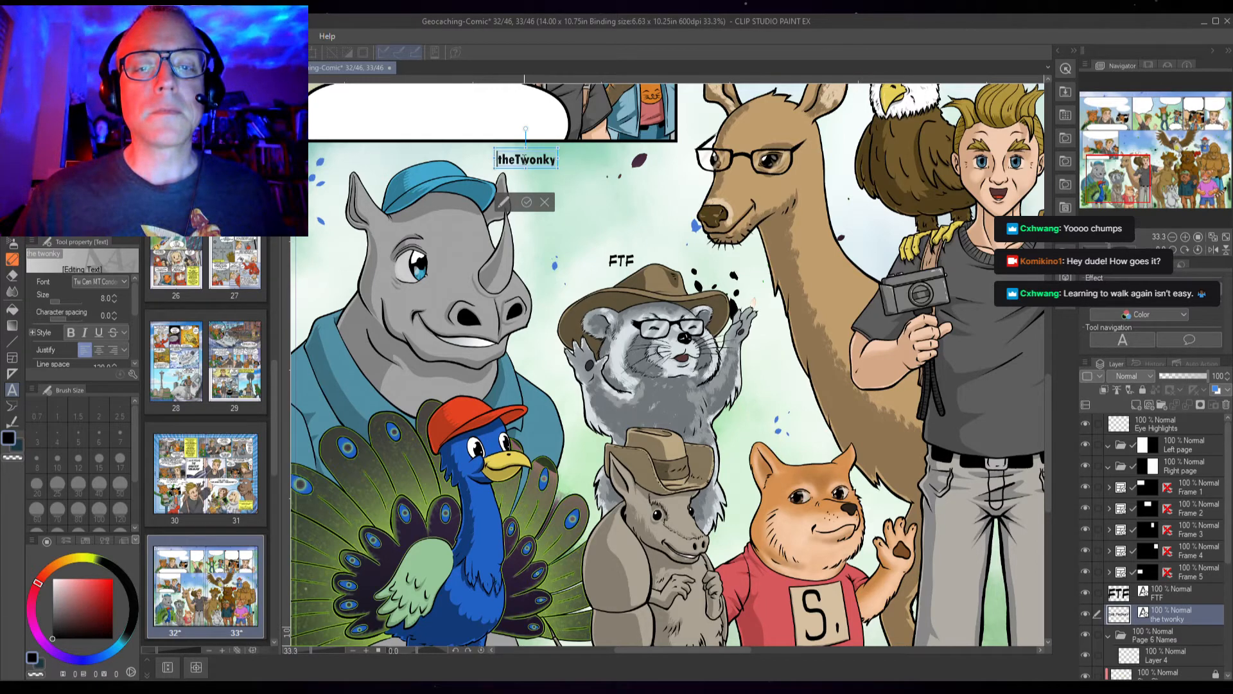
pyautogui.click(115, 295)
pyautogui.click(115, 294)
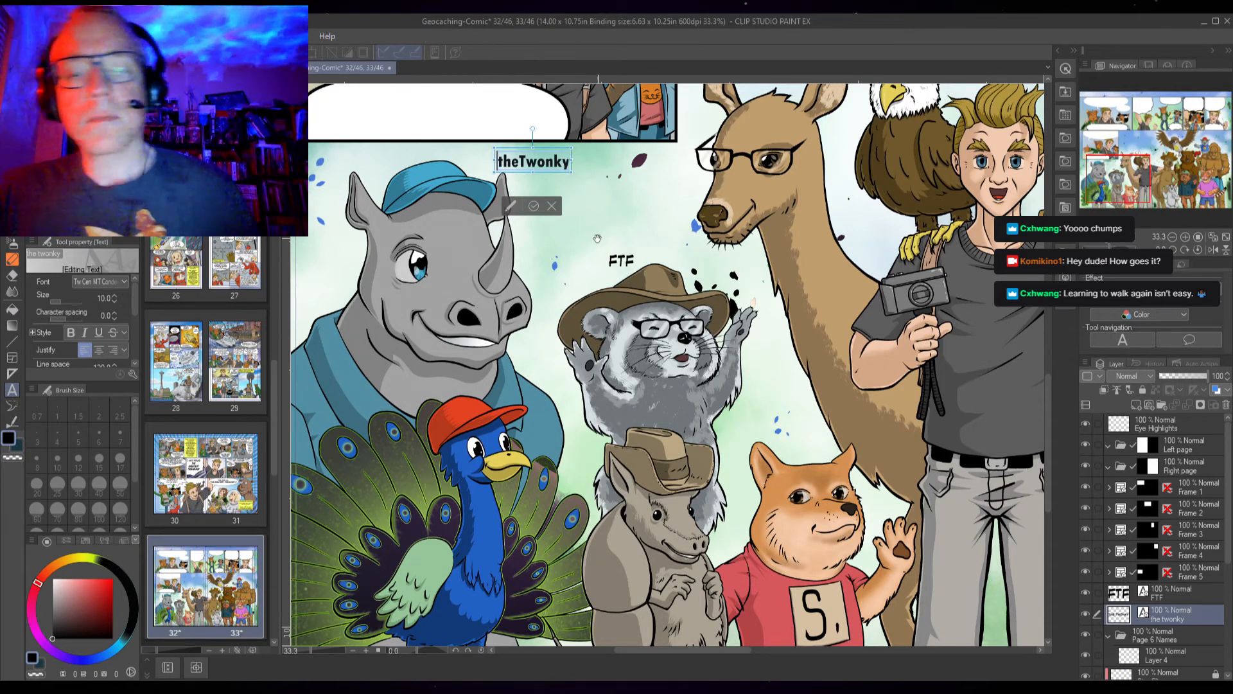
# Extend the raccoon's label to read "FTFGUY" and set its size to 9
pyautogui.click(612, 262)
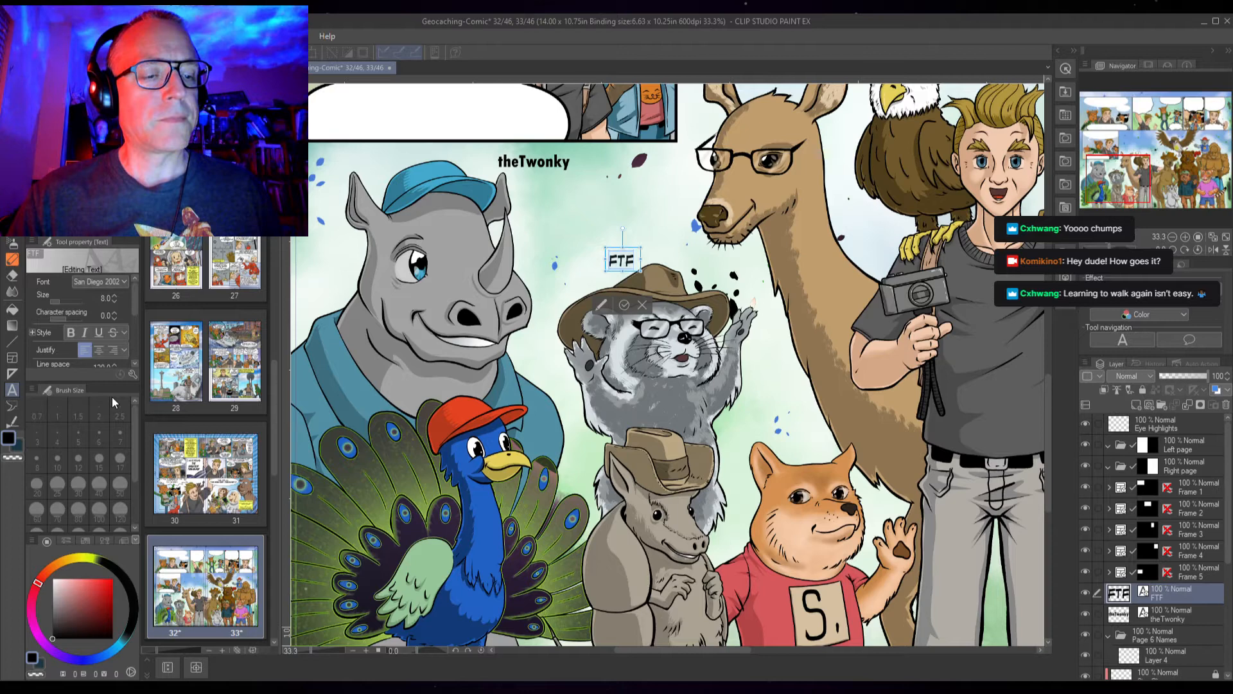
pyautogui.click(89, 412)
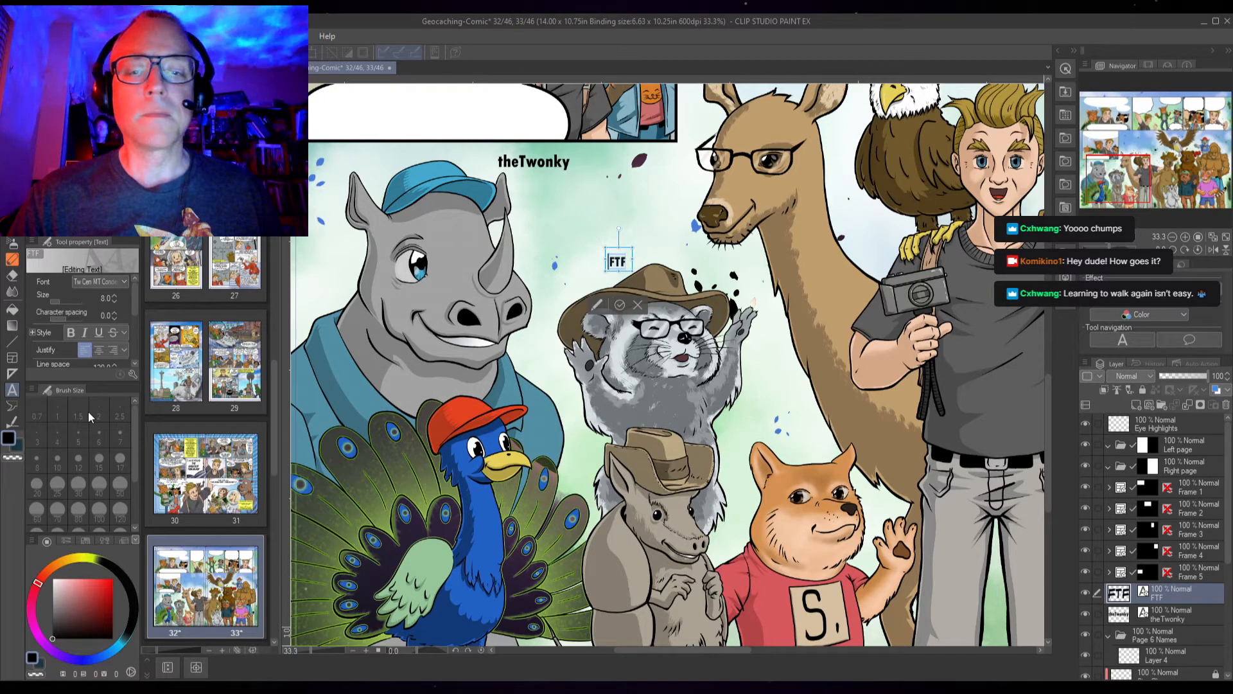
pyautogui.click(115, 295)
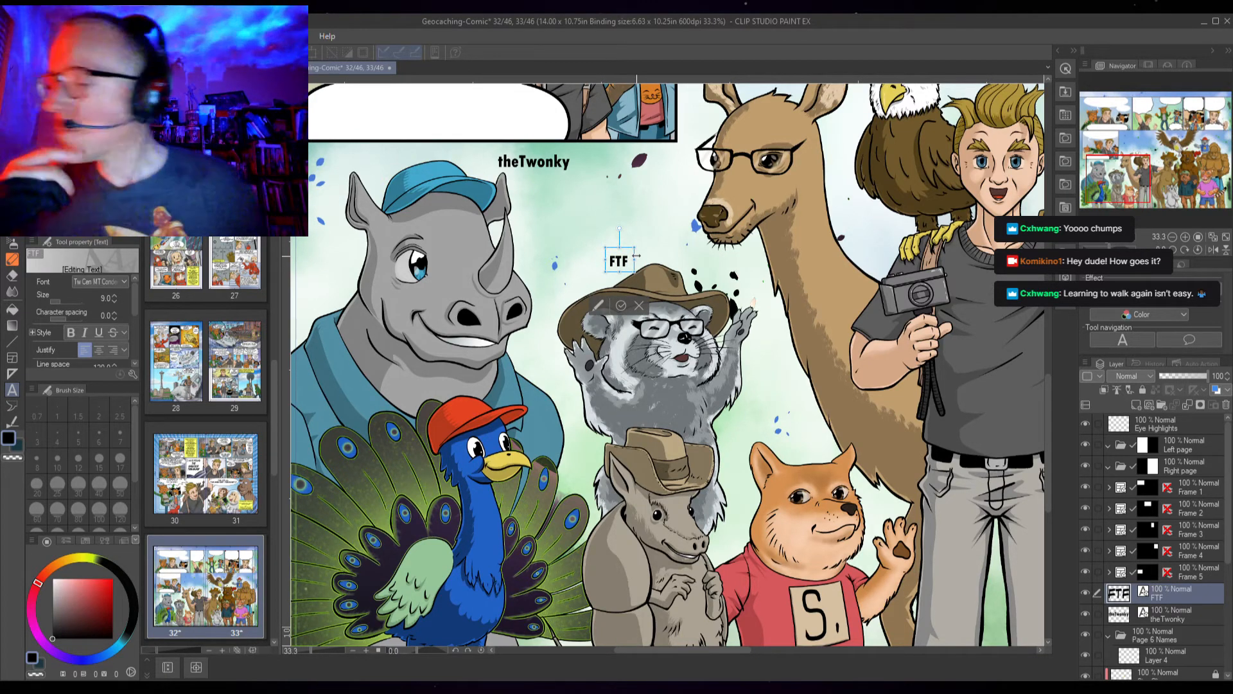
pyautogui.write('GUY')
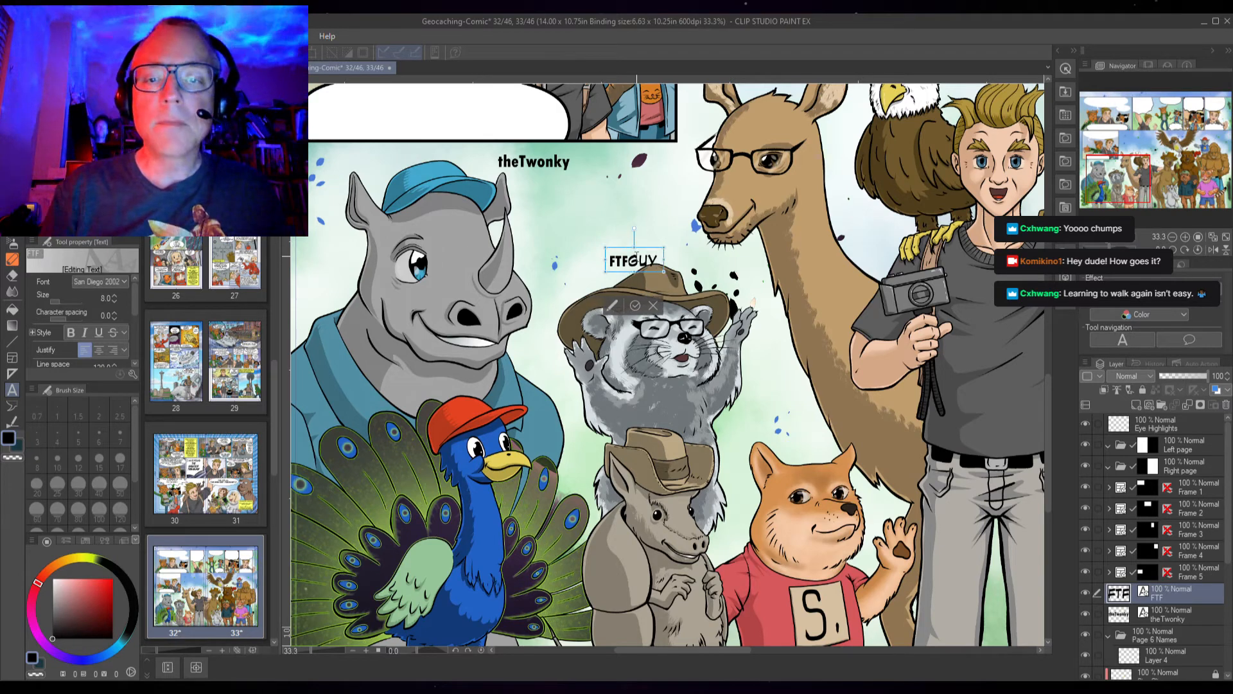
pyautogui.press('BackSpace')
pyautogui.press('BackSpace')
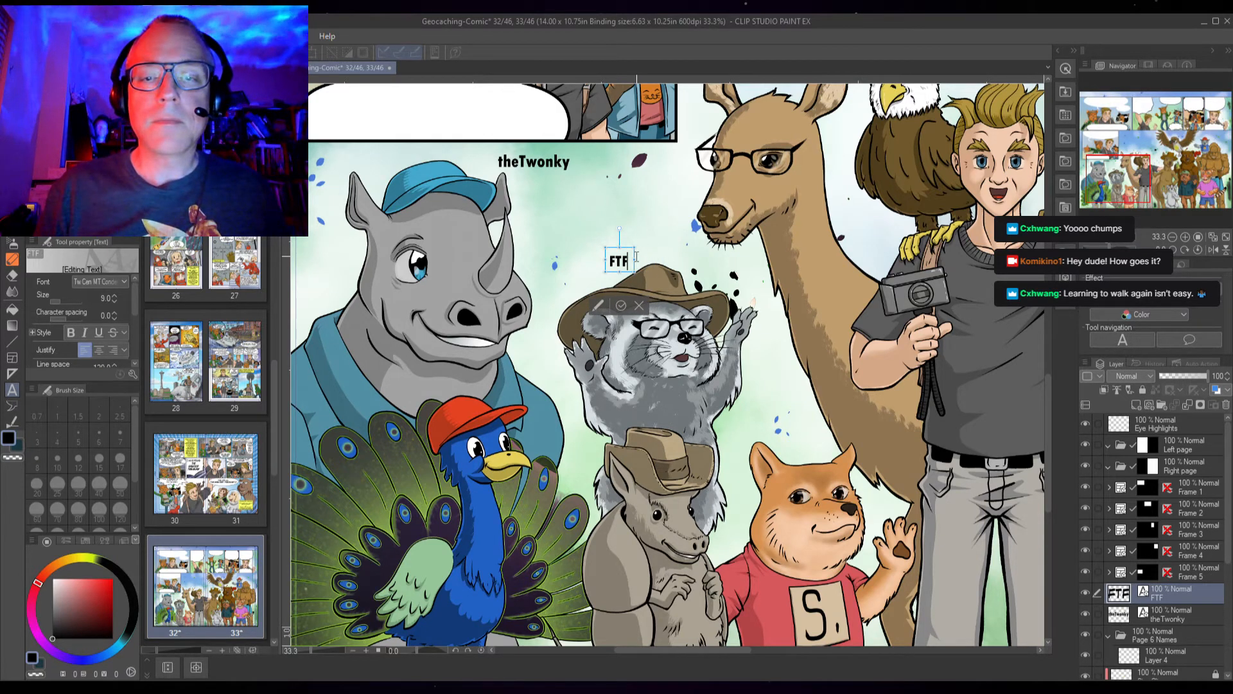
pyautogui.write('GUY')
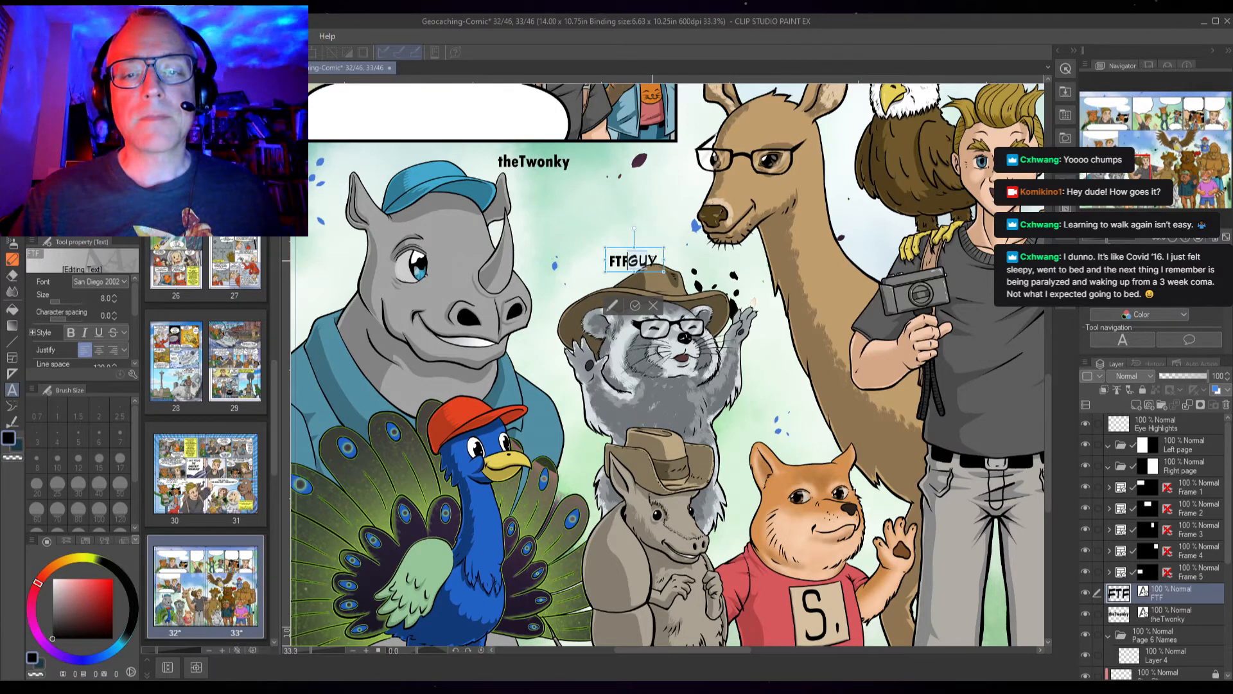
pyautogui.click(113, 295)
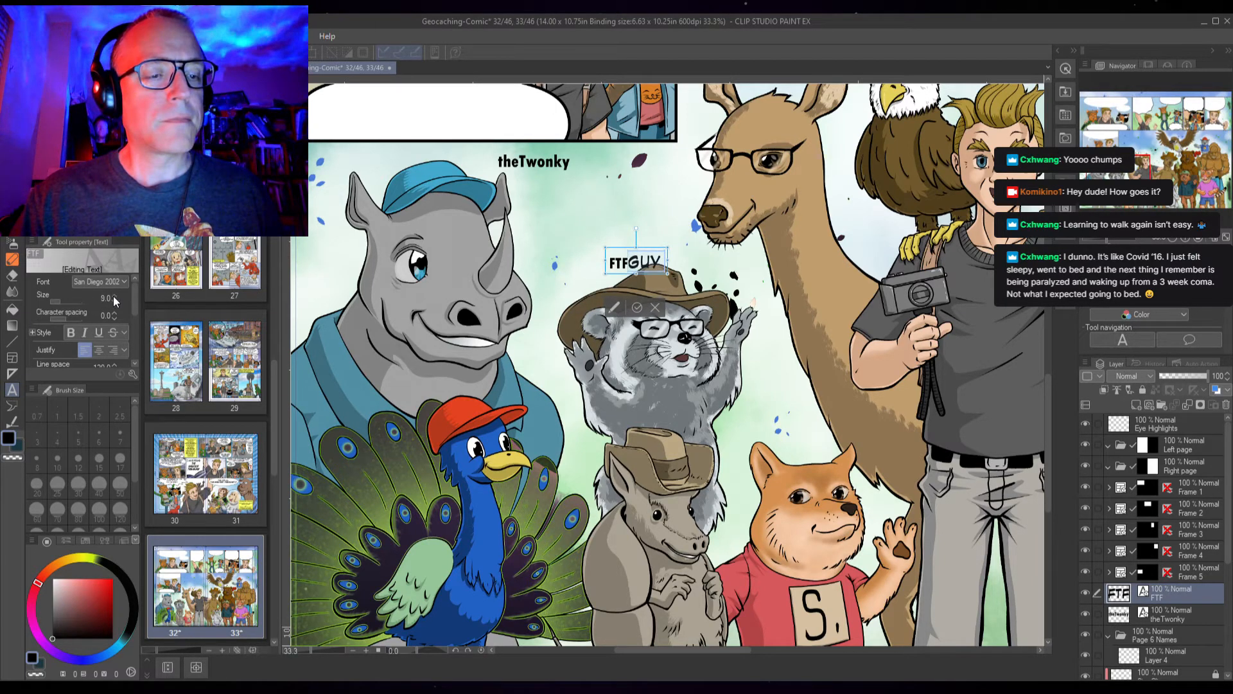
# Apply the Tw Cen MT Cond font to the FTFGuy label, nudge it slightly upward, and finish editing
pyautogui.click(98, 380)
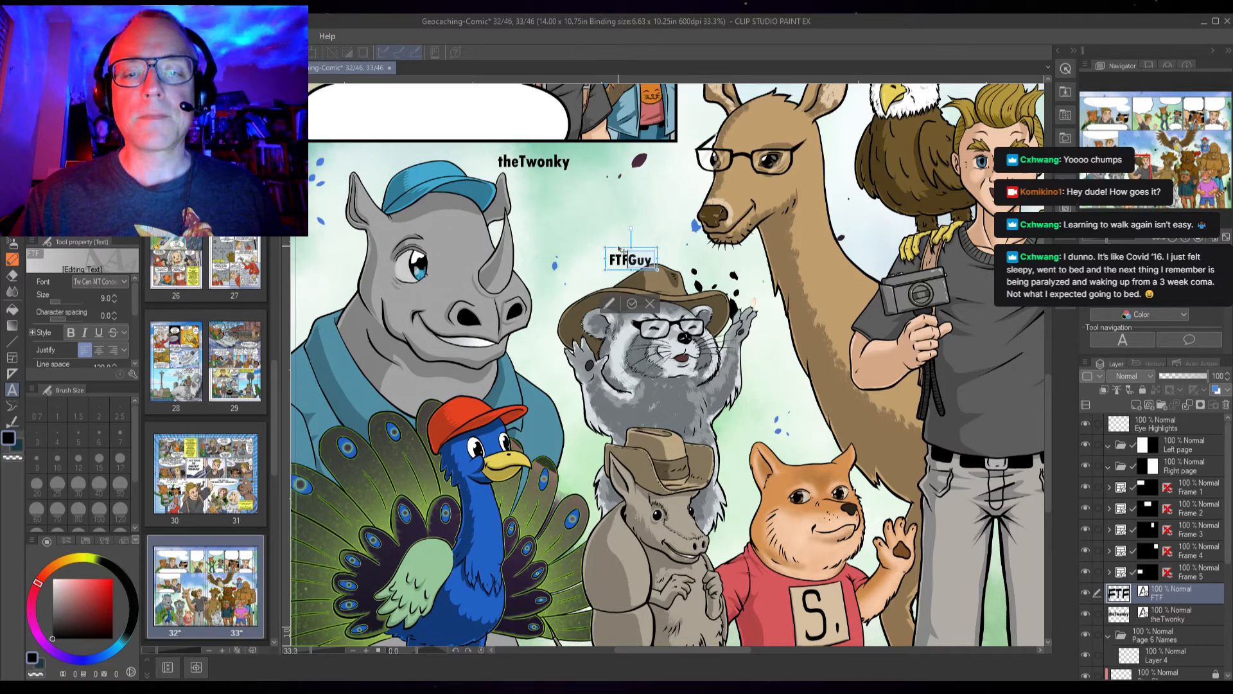
pyautogui.moveTo(619, 249); pyautogui.dragTo(634, 237)
pyautogui.click(648, 291)
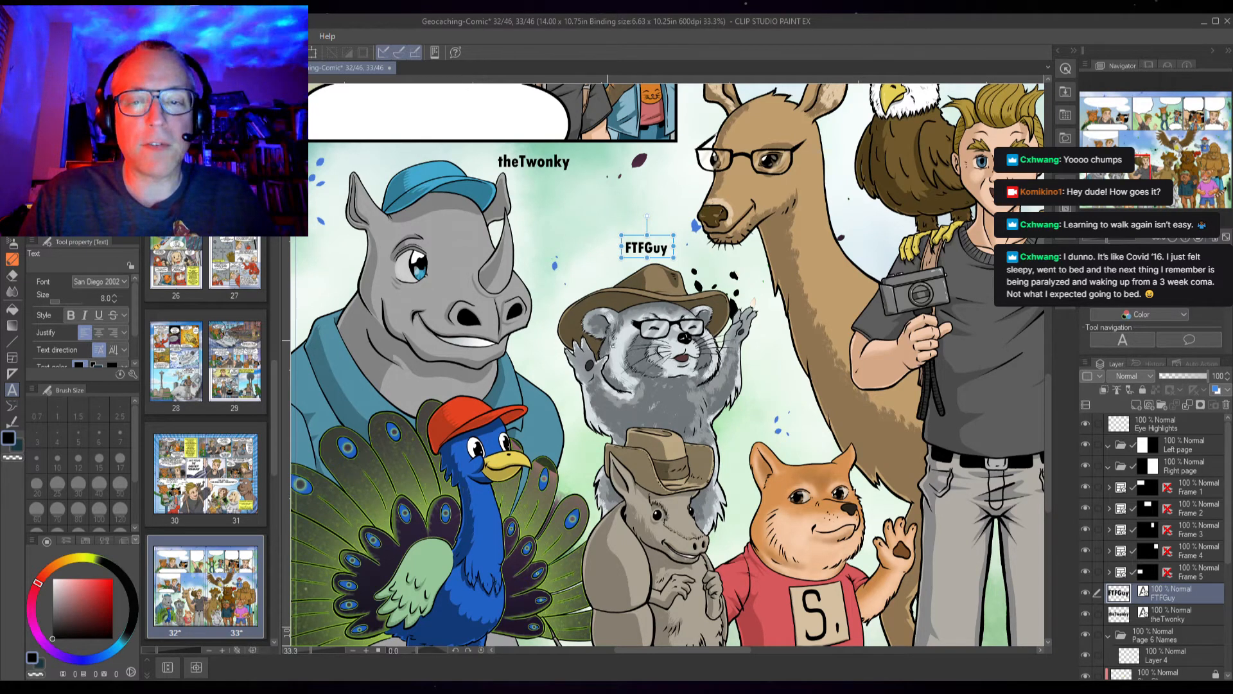
pyautogui.press('Escape')
pyautogui.moveTo(540, 332); pyautogui.dragTo(595, 229)
pyautogui.moveTo(528, 376); pyautogui.dragTo(512, 377)
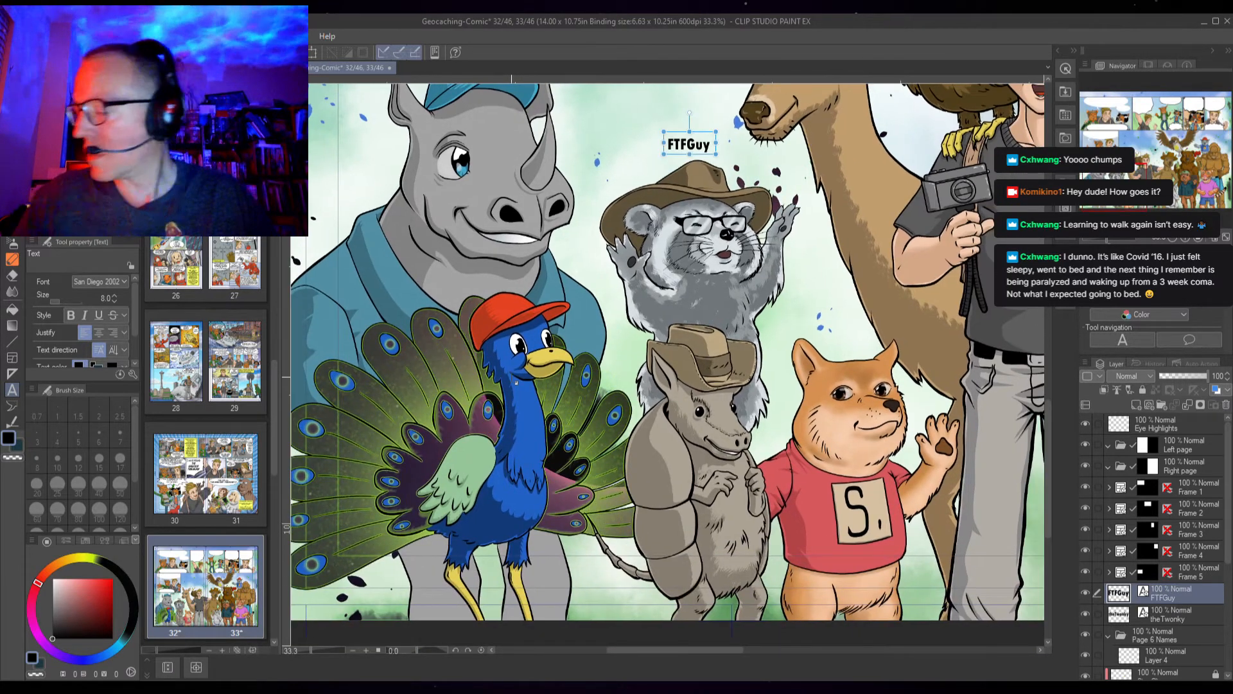
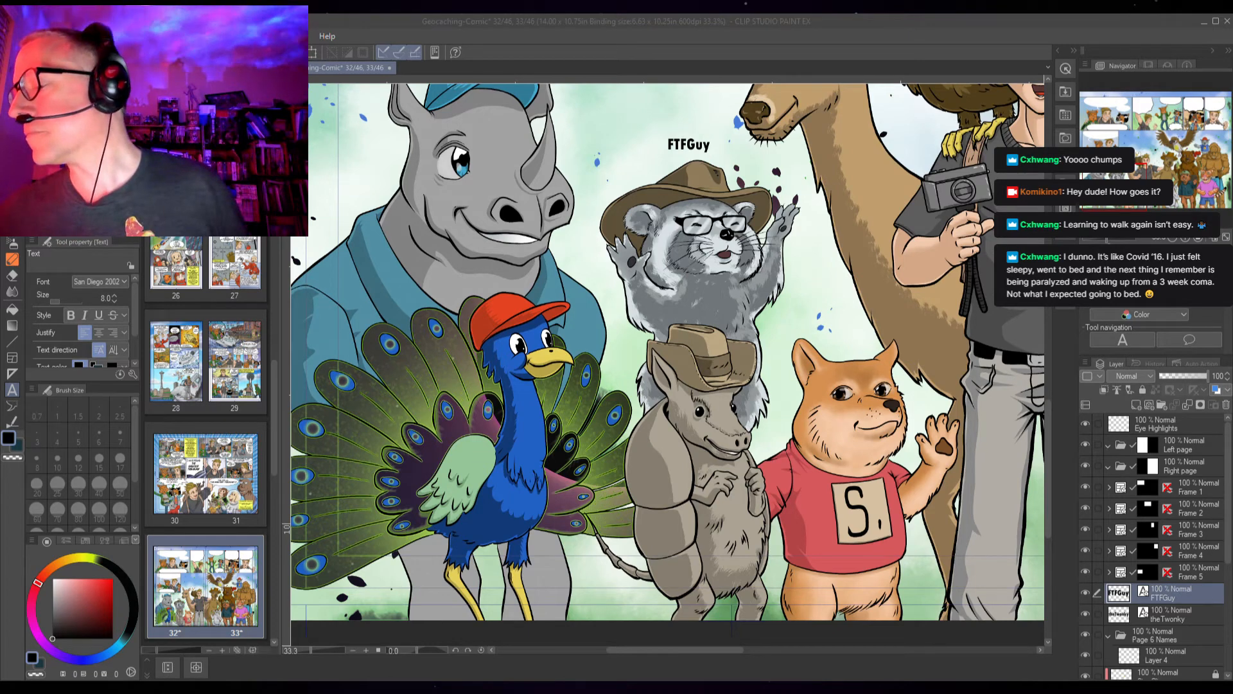
# Add the text "JMJ-WI" as a new label on the red panda holding the GPS device
pyautogui.hotkey('alt', 'Tab')
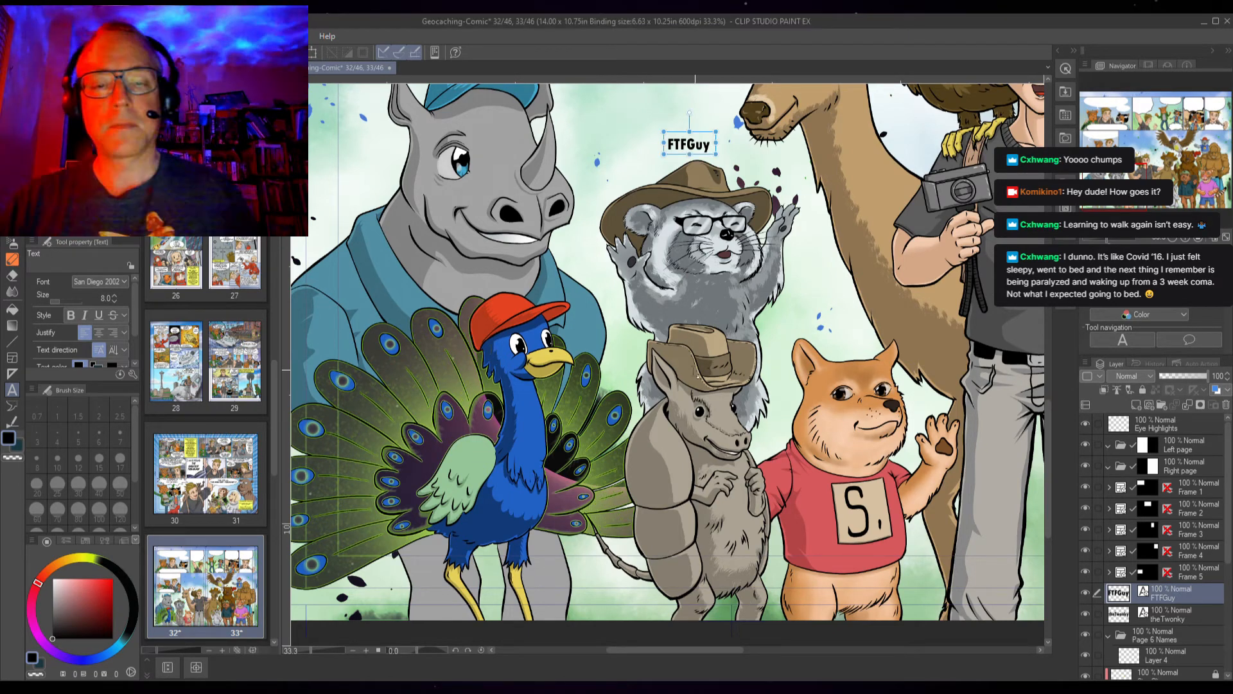
pyautogui.press('space')
pyautogui.moveTo(784, 452); pyautogui.dragTo(480, 398)
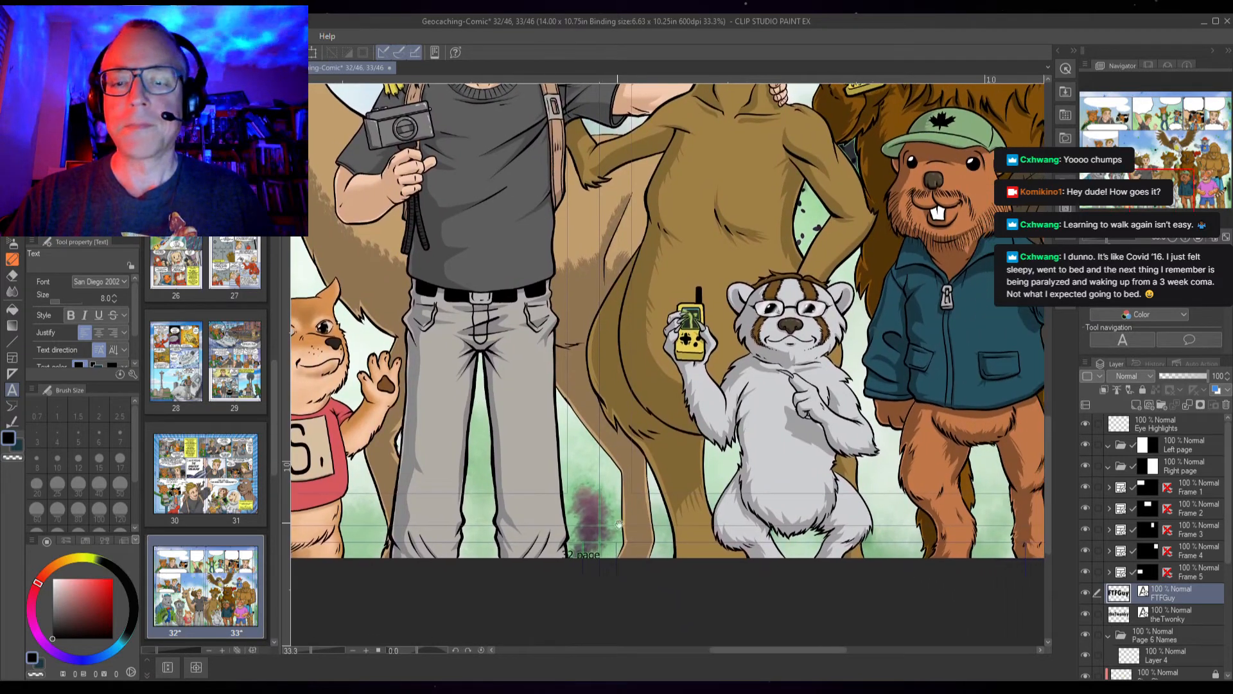
pyautogui.click(722, 465)
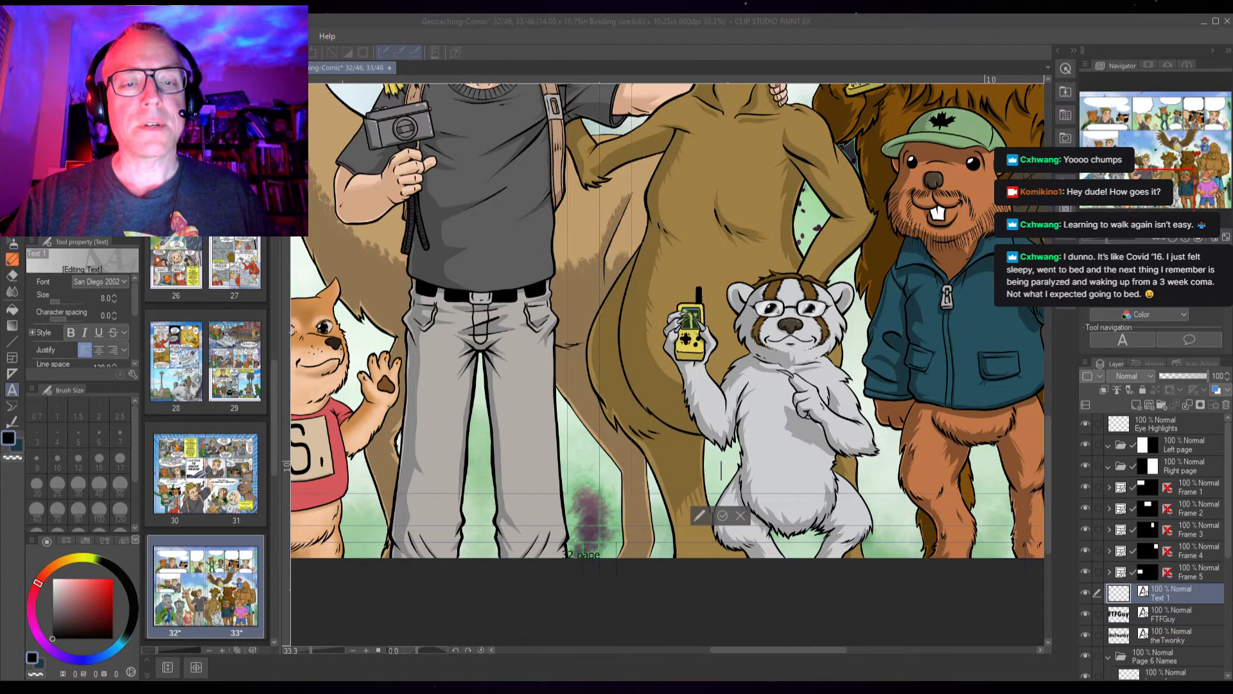
pyautogui.click(717, 460)
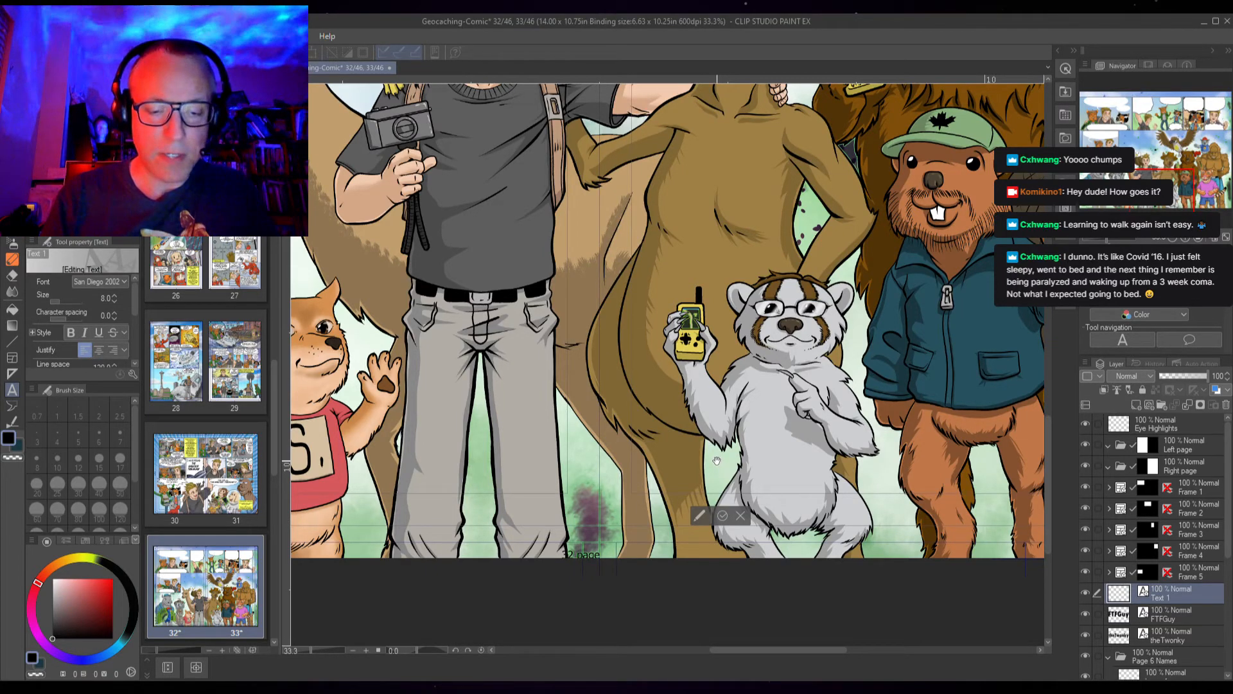
pyautogui.write('JMJ')
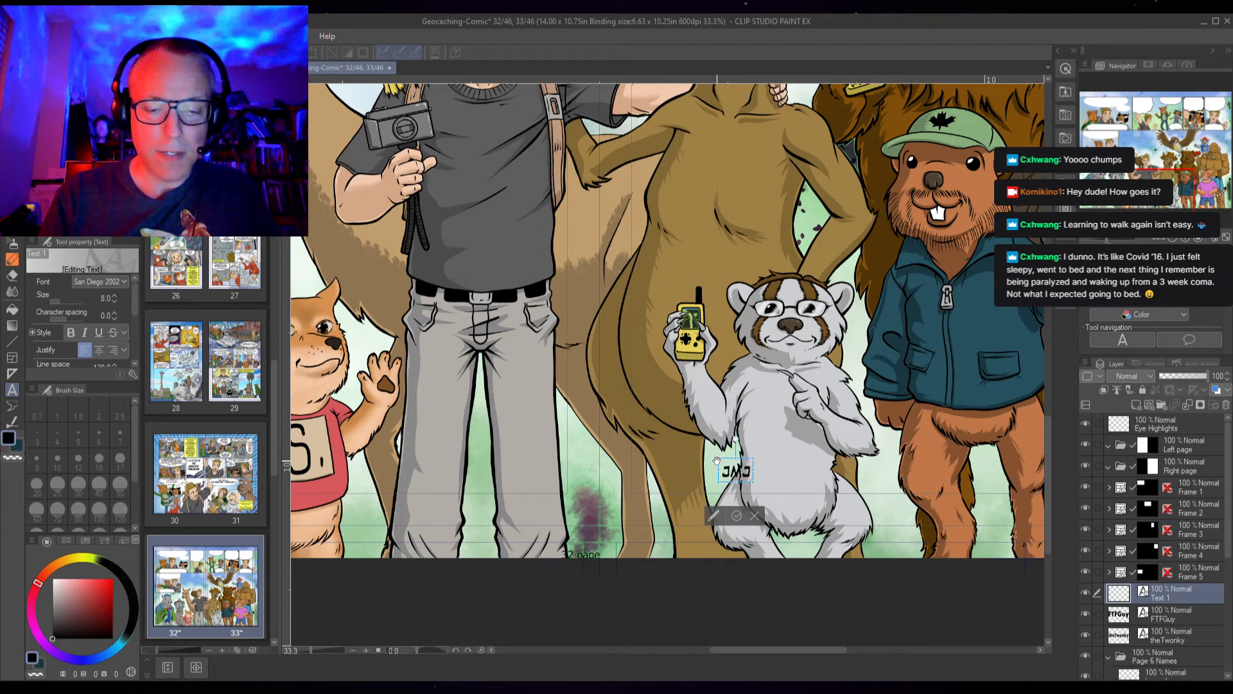
pyautogui.write('-')
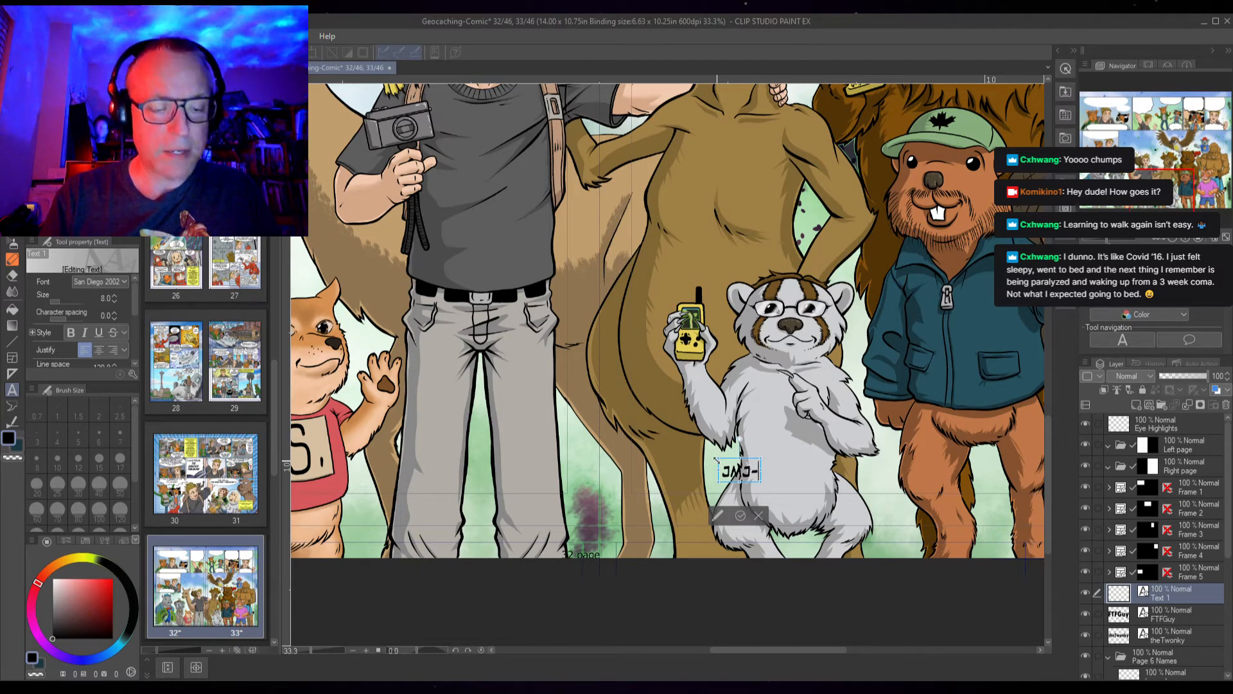
pyautogui.write('WI')
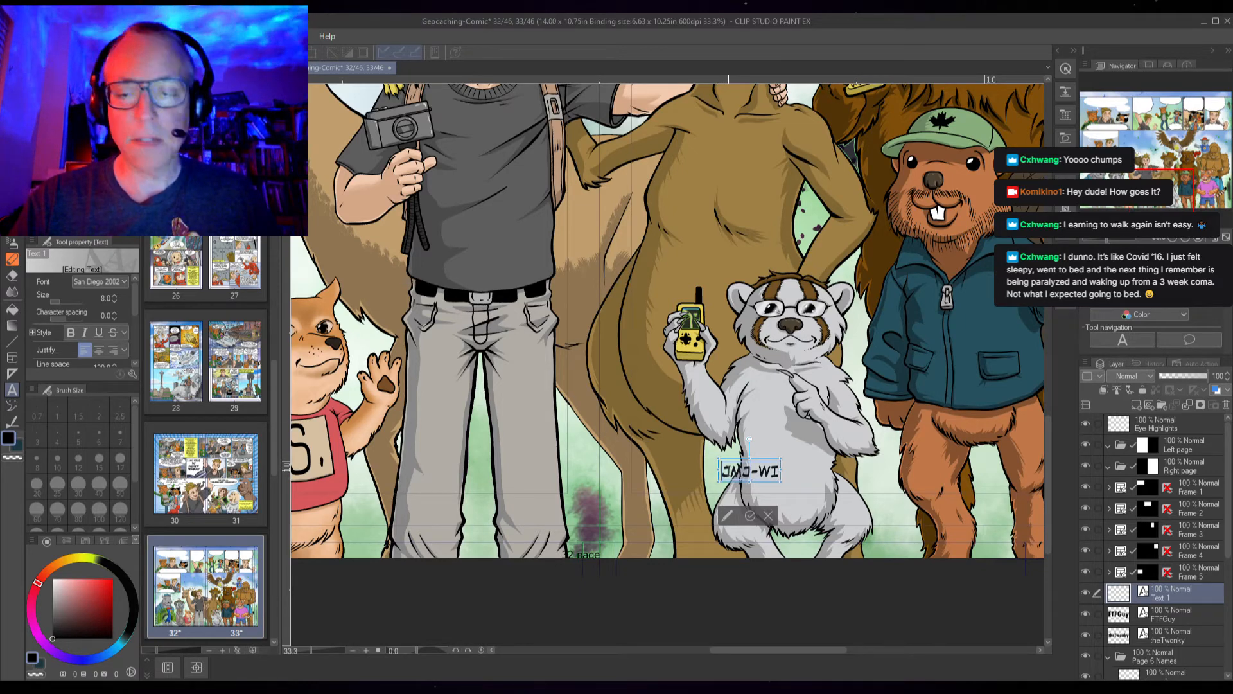
# Set the JMJ-WI label to size 9 in Tw Cen MT Cond, move it beside the panda's paw, and finish editing
pyautogui.click(114, 295)
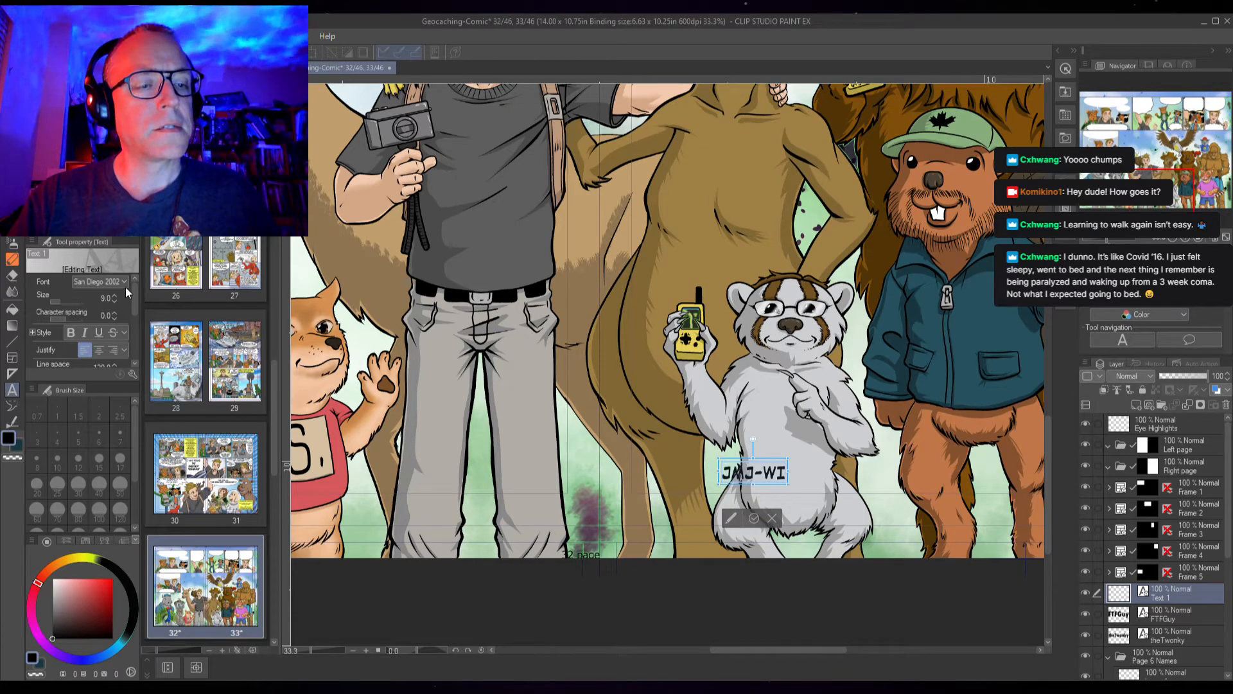
pyautogui.click(103, 415)
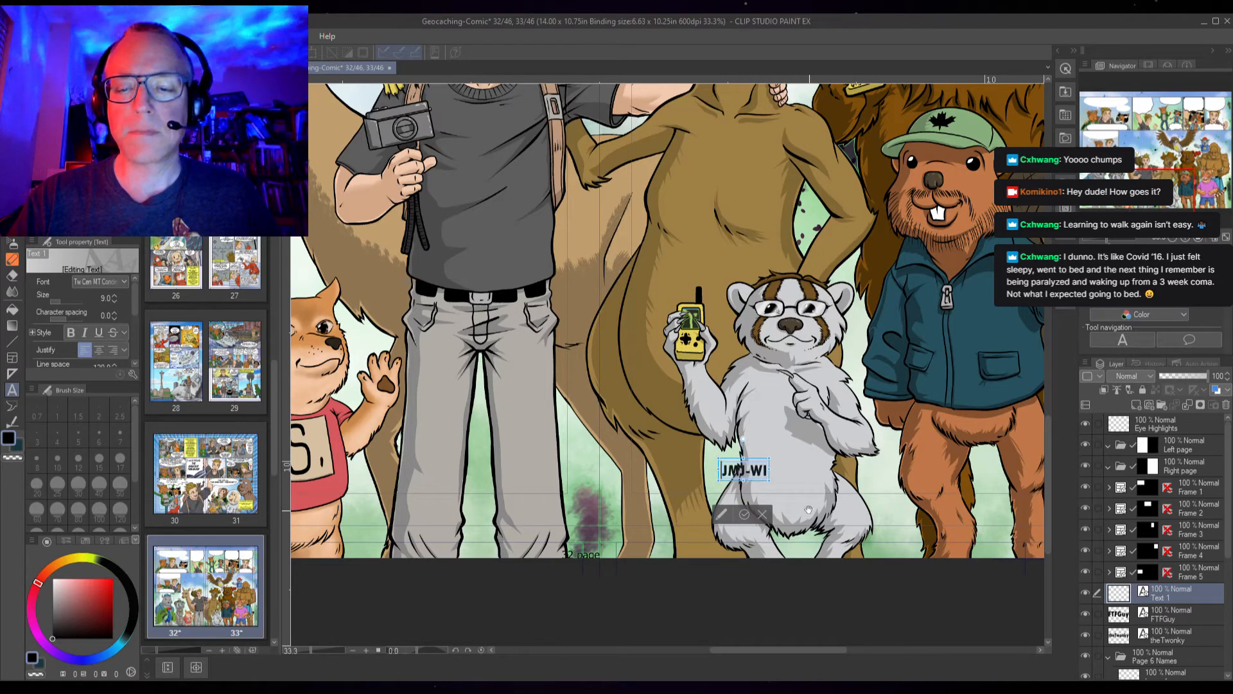
pyautogui.moveTo(756, 464); pyautogui.dragTo(792, 452)
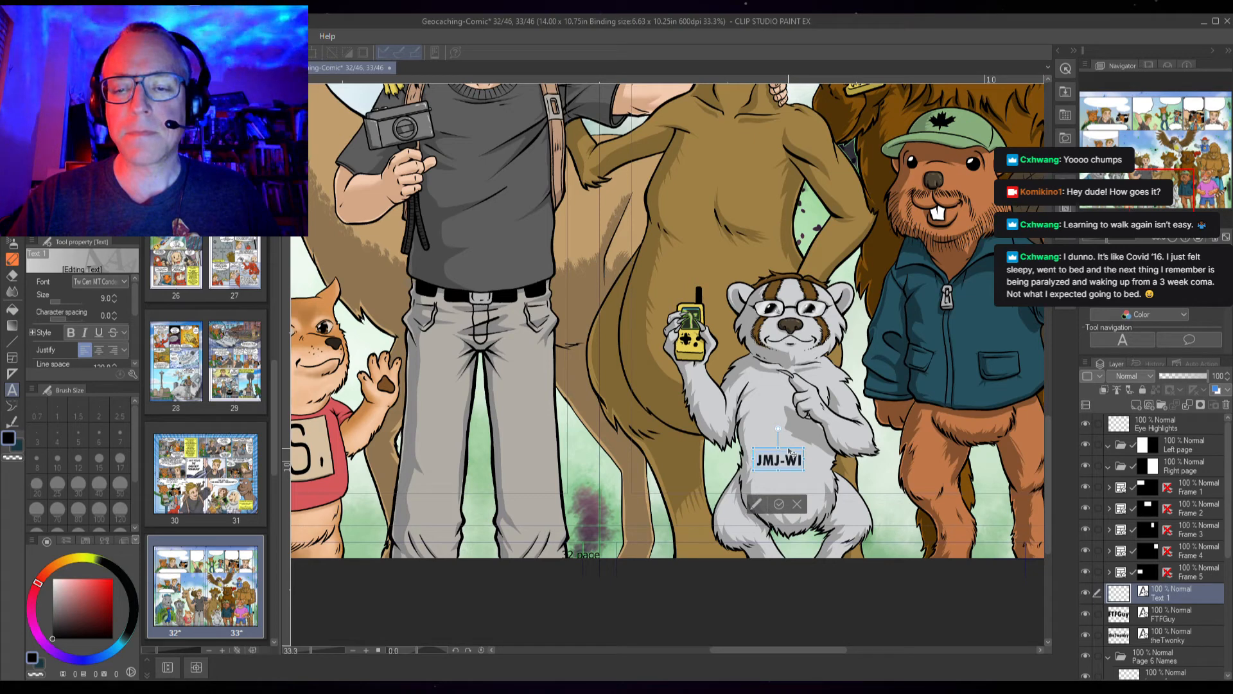
pyautogui.moveTo(793, 452); pyautogui.dragTo(720, 458)
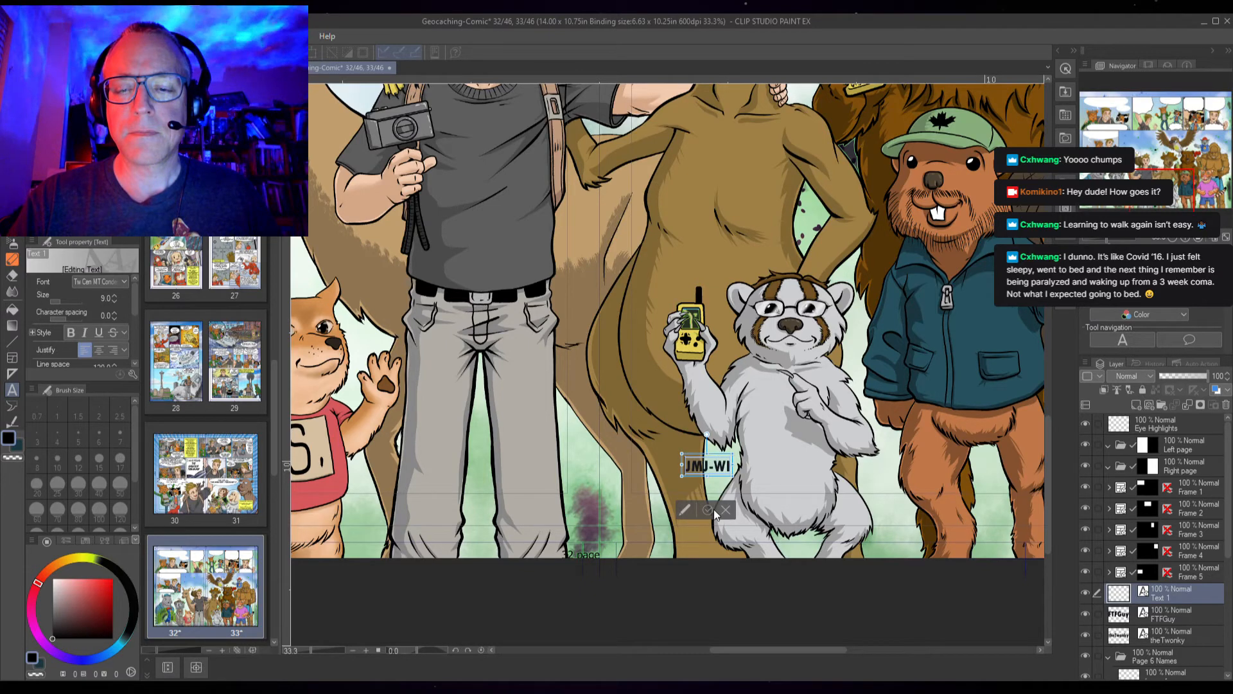
pyautogui.click(709, 509)
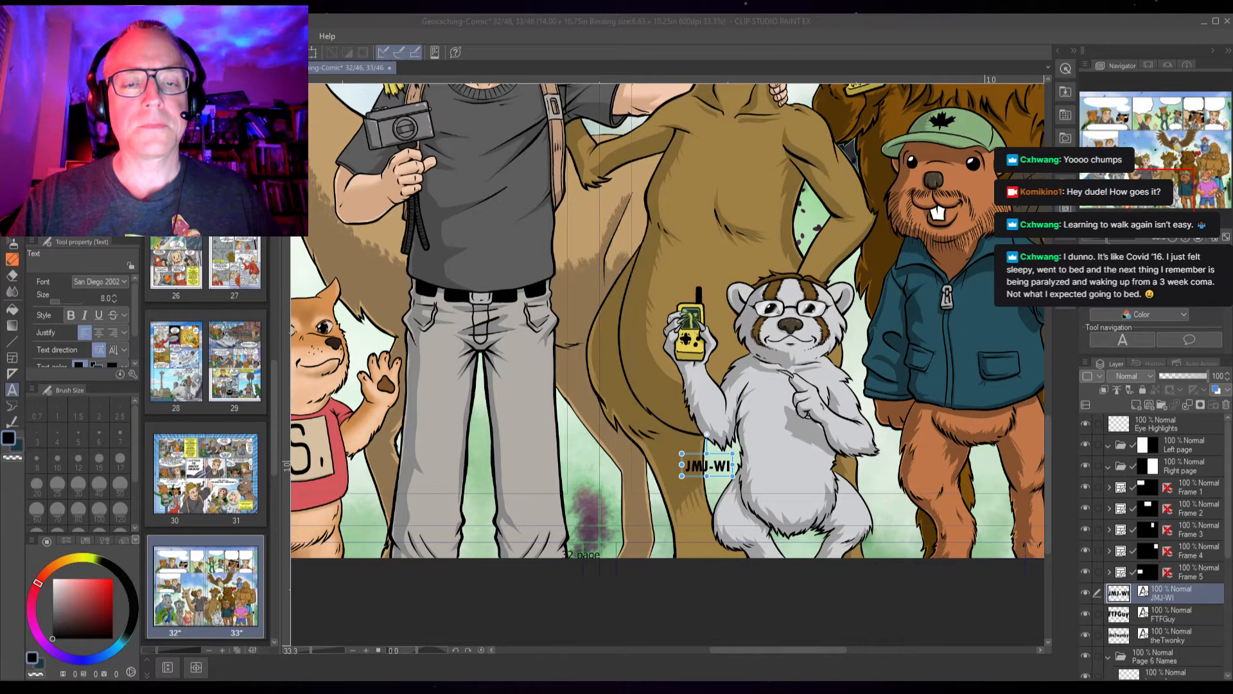
# Add the text "CACHING DUTCHMAN" as a new label on the brown bear's chest
pyautogui.click(477, 397)
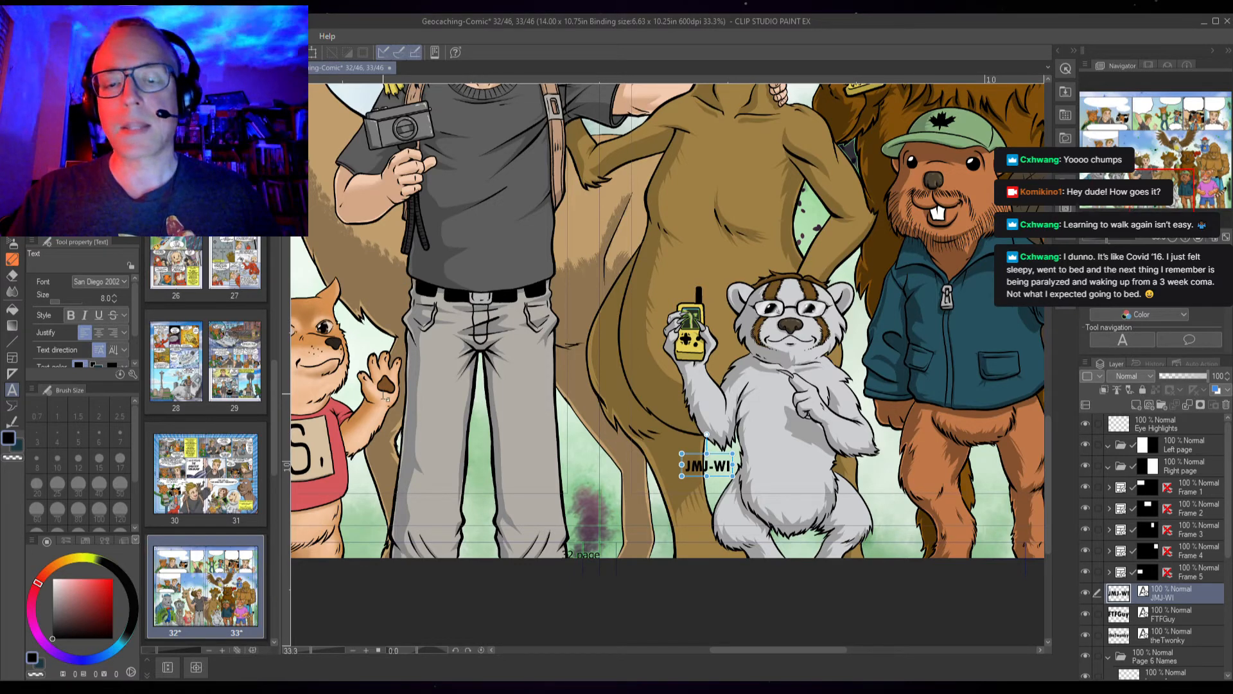
pyautogui.press('space')
pyautogui.moveTo(813, 333); pyautogui.dragTo(593, 462)
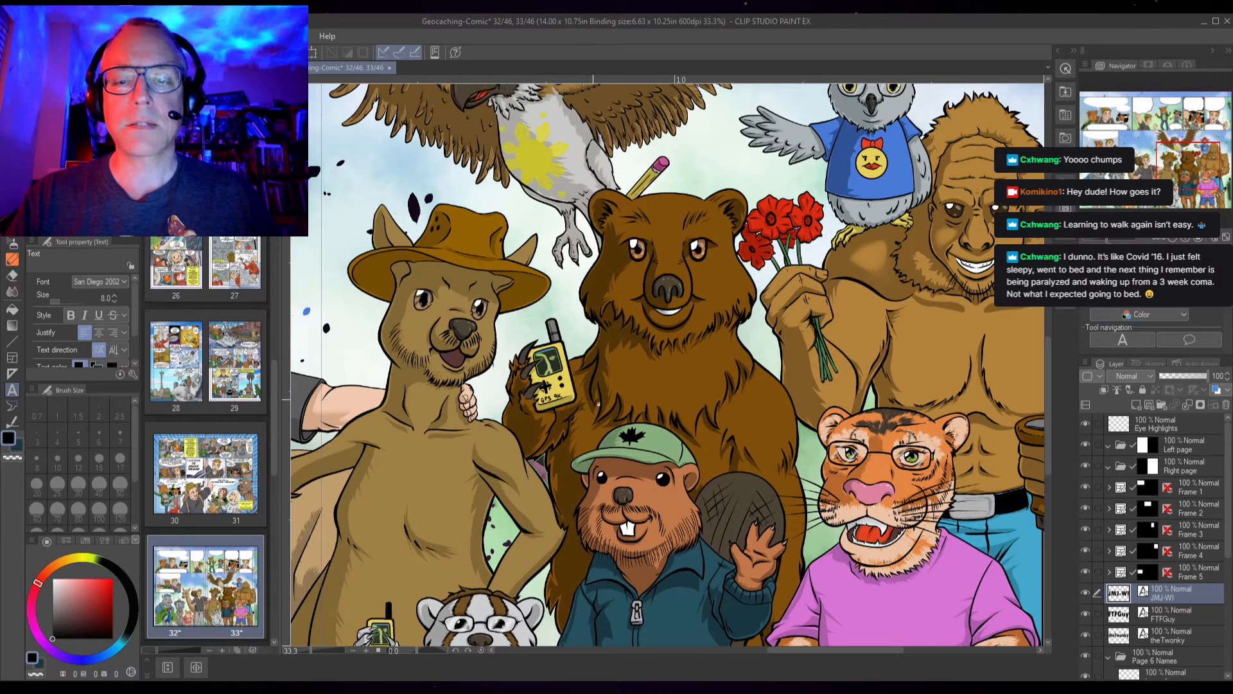
pyautogui.click(626, 384)
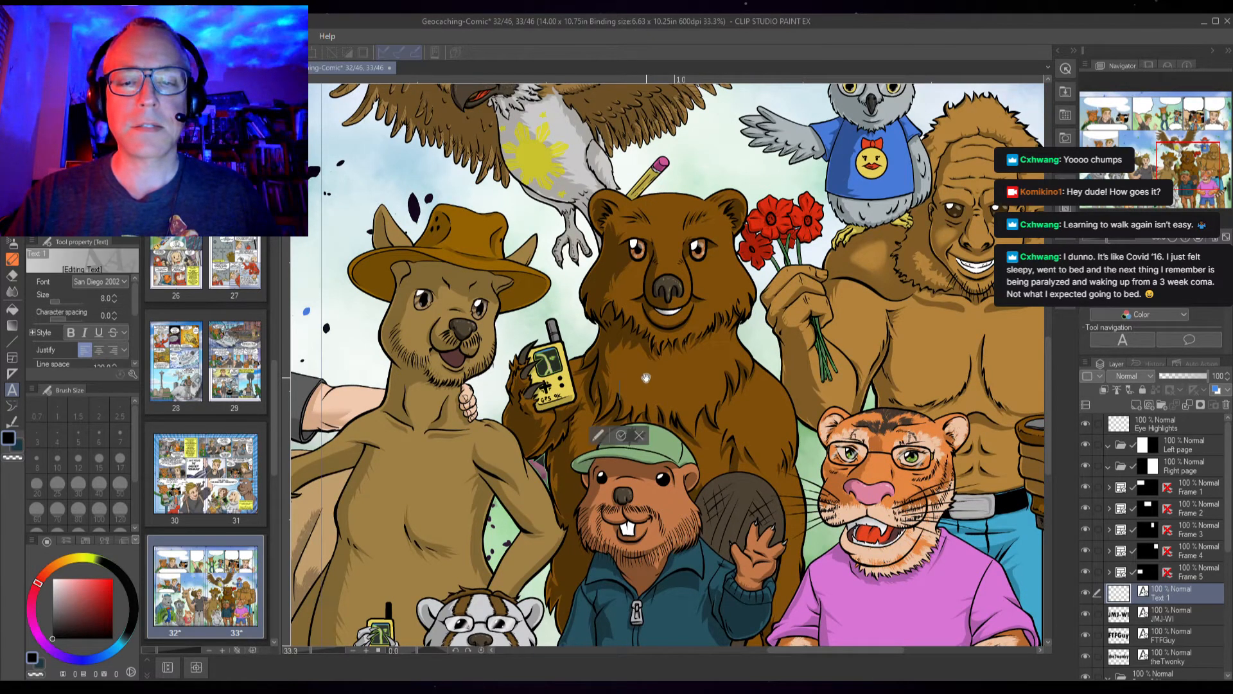
pyautogui.write('CAC')
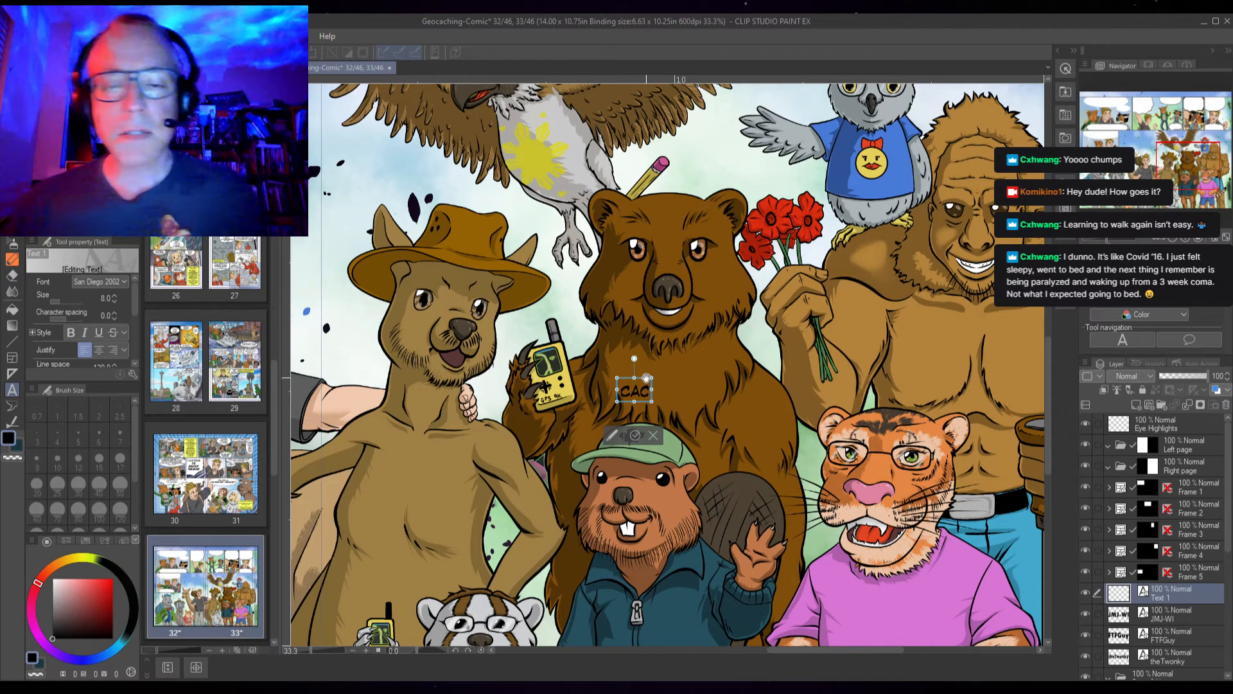
pyautogui.write('HING')
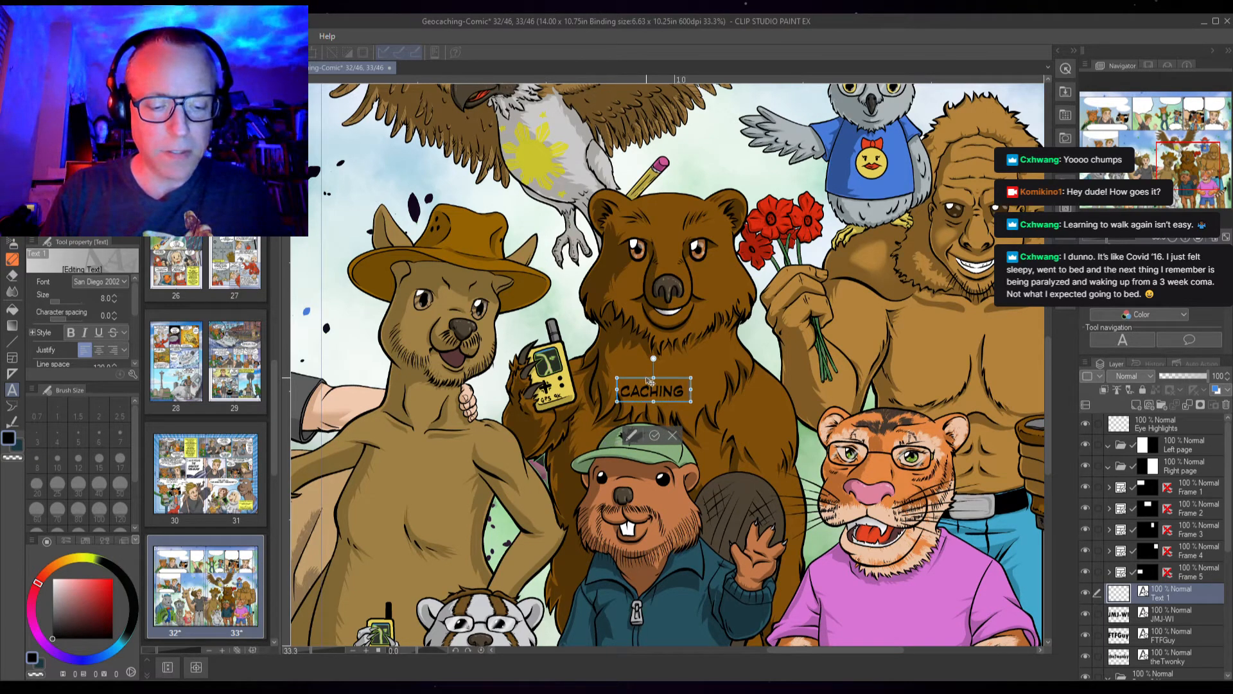
pyautogui.write(' DUTCHMAN')
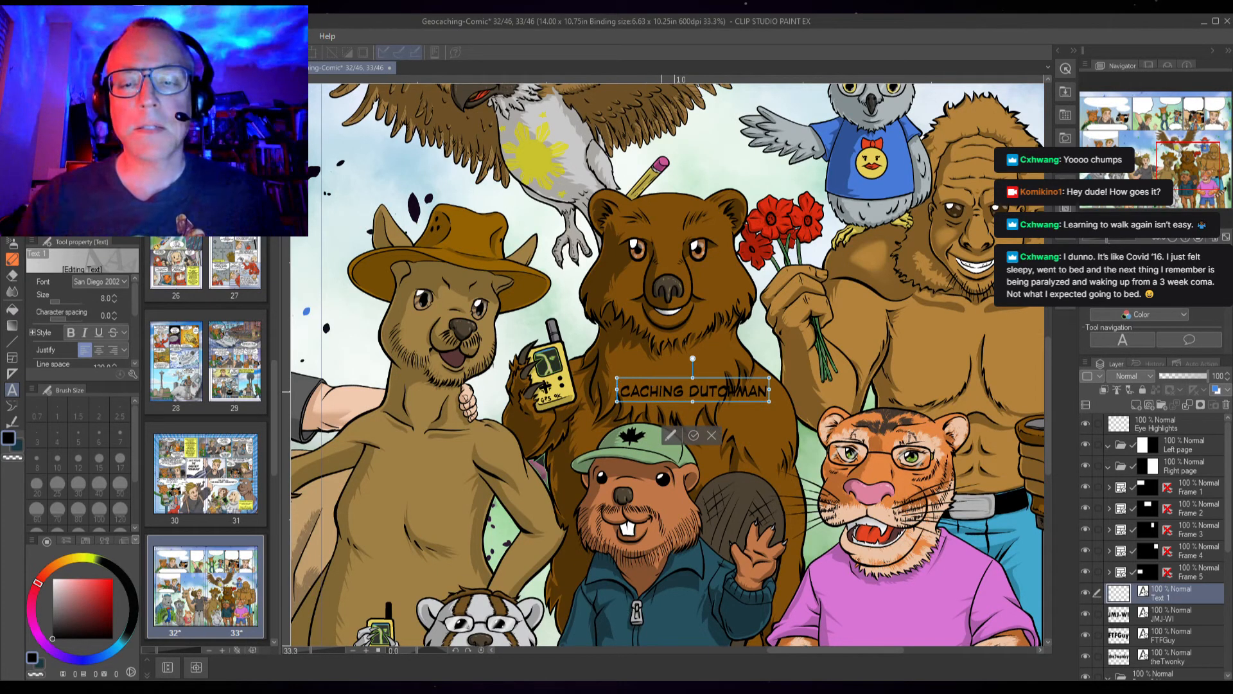
# Select all the Caching Dutchman text, set it to size 9 in Tw Cen MT Cond, nudge it right, and finish editing
pyautogui.doubleClick(650, 389)
pyautogui.hotkey('ctrl', 'a')
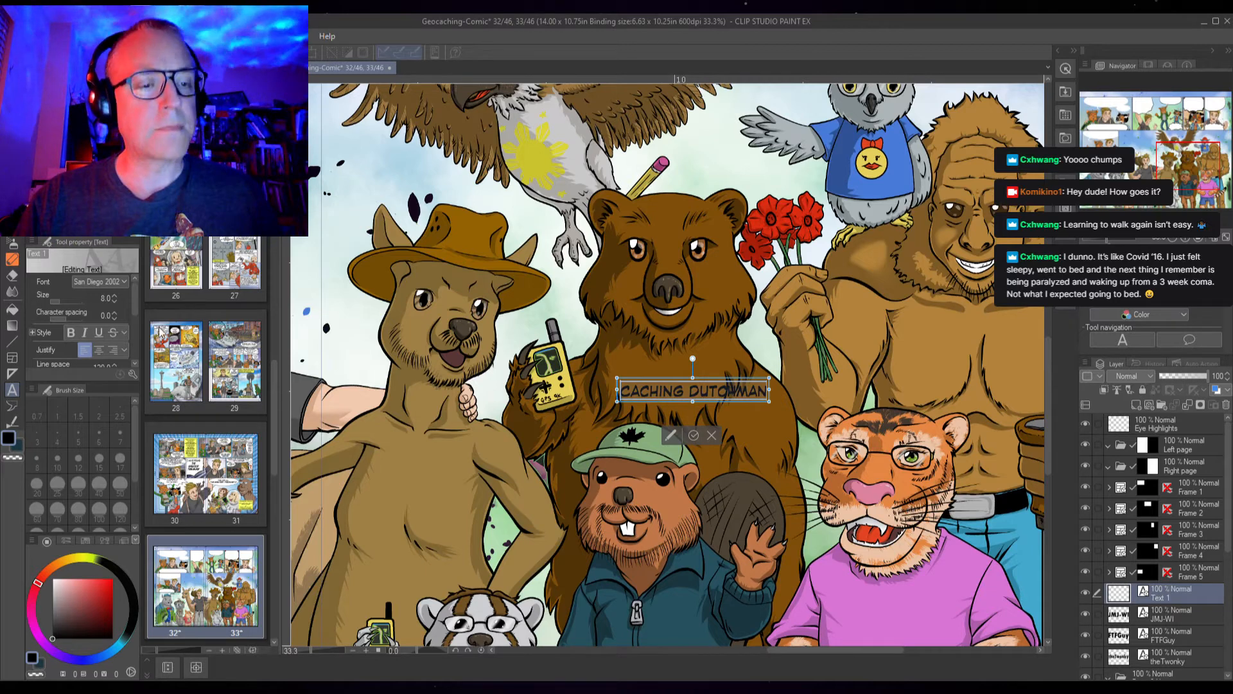
pyautogui.click(114, 295)
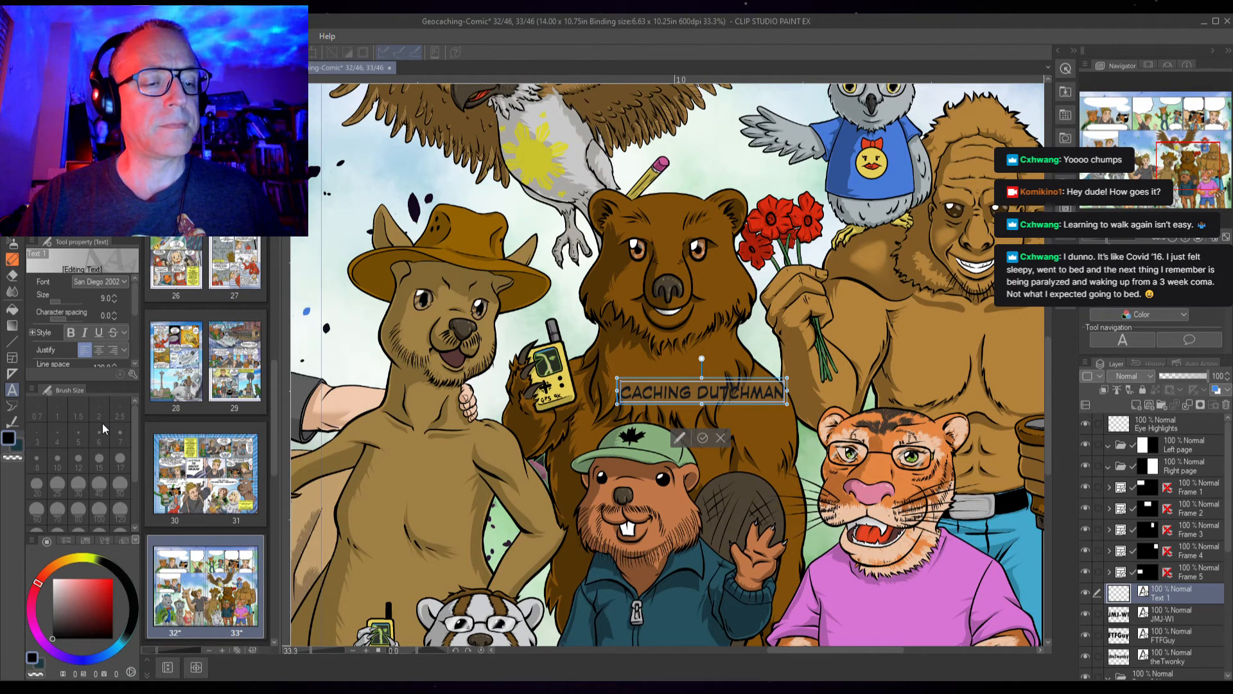
pyautogui.click(101, 399)
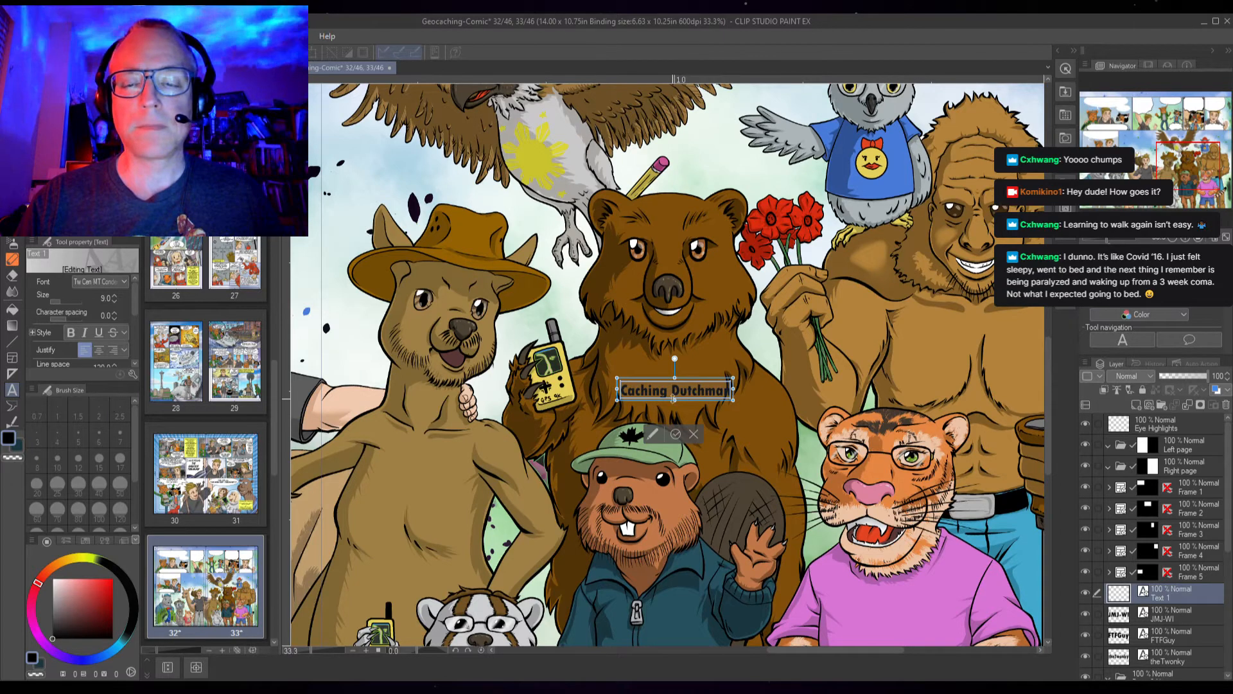
pyautogui.moveTo(661, 381); pyautogui.dragTo(679, 381)
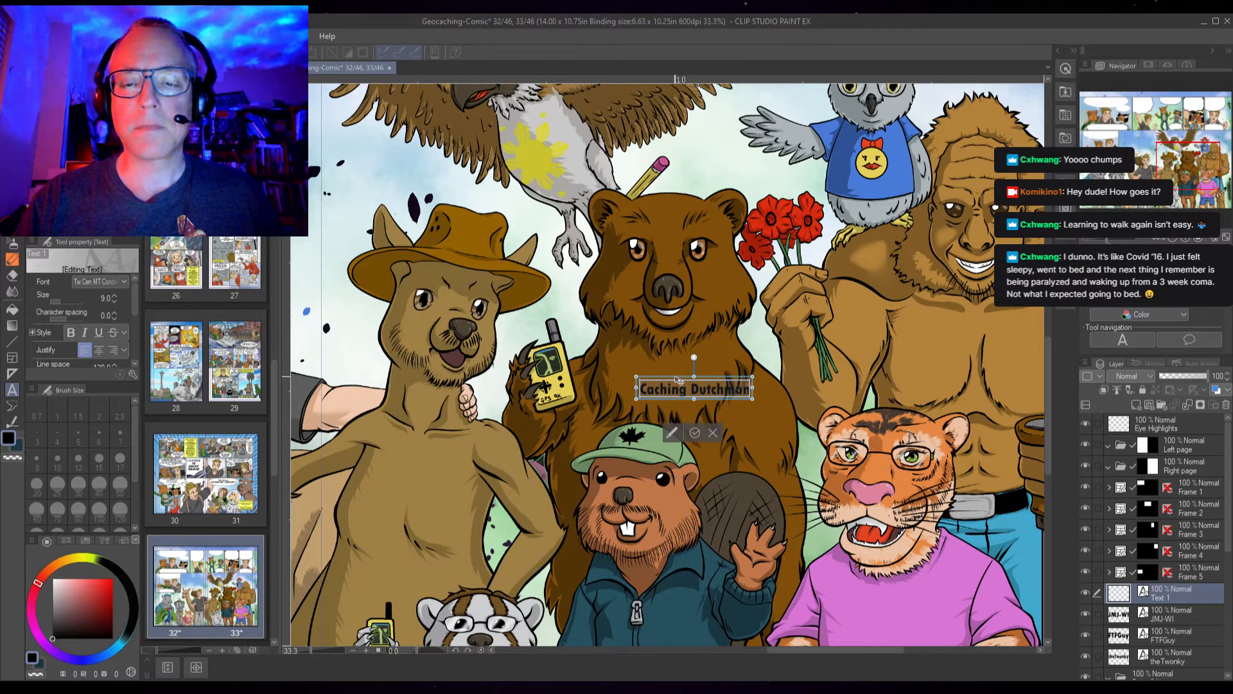
pyautogui.click(695, 434)
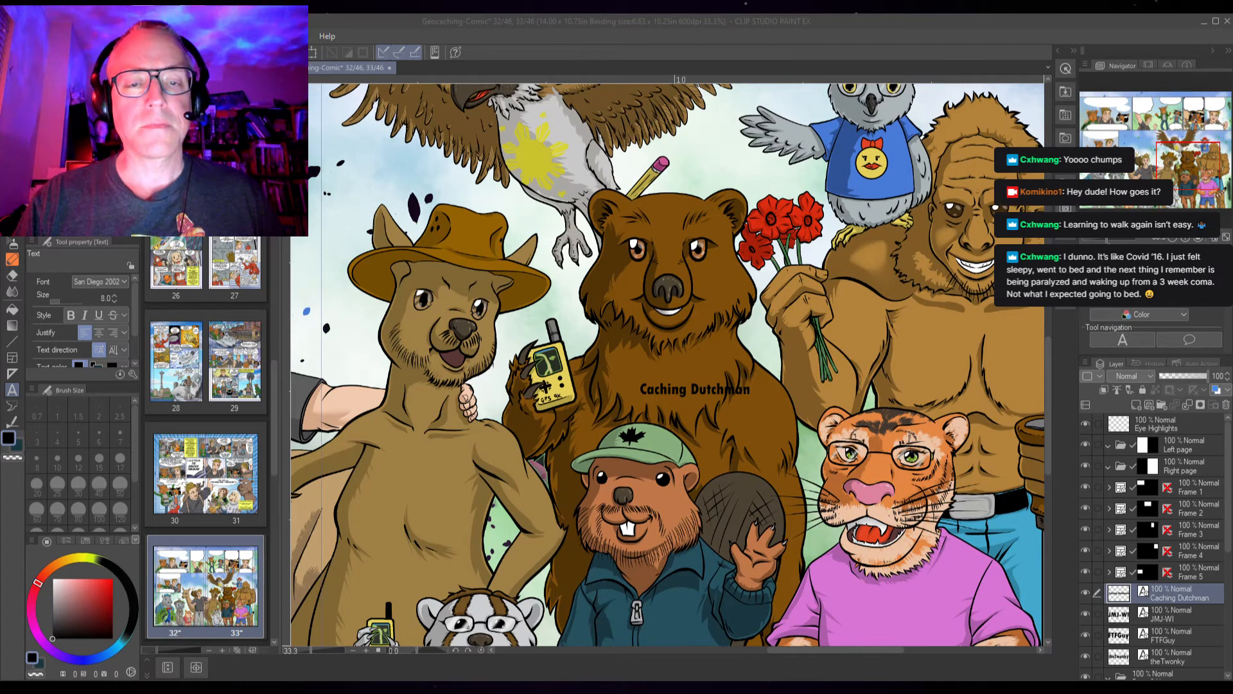
# Add the text "TRAVELING ARMADILLOS" as a new label near the armadillo's feet
pyautogui.click(417, 479)
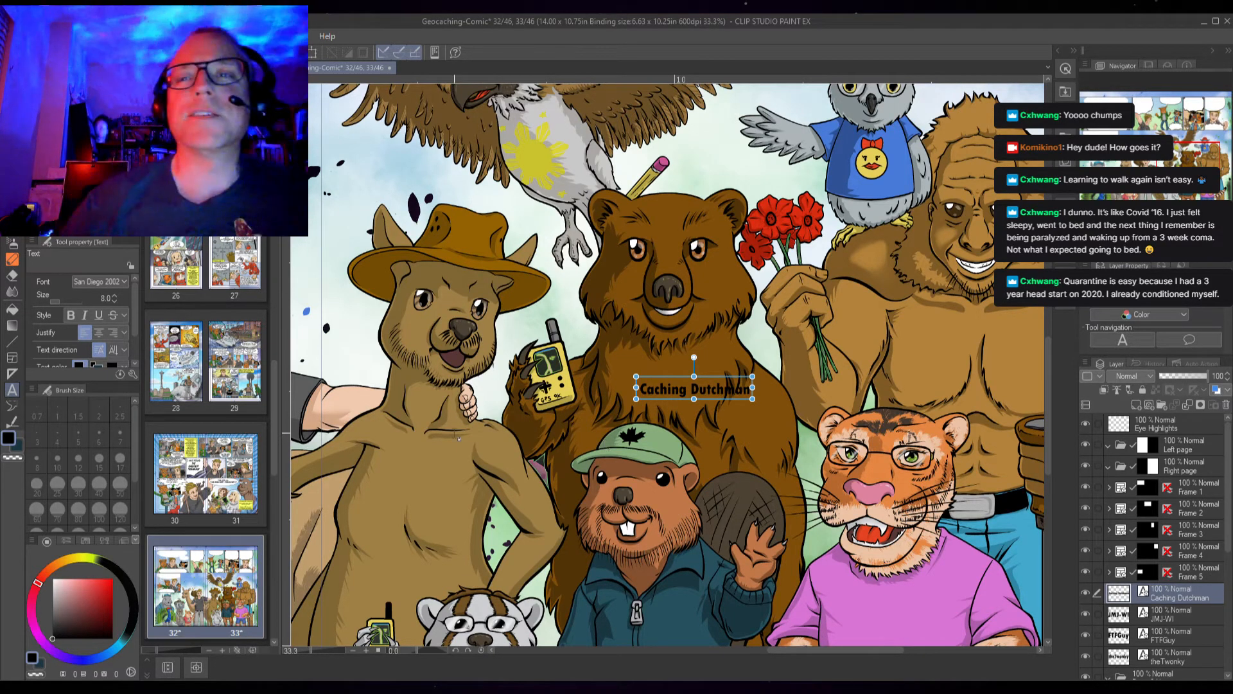
pyautogui.press('space')
pyautogui.moveTo(458, 517); pyautogui.dragTo(672, 350)
pyautogui.moveTo(495, 426); pyautogui.dragTo(794, 321)
pyautogui.moveTo(585, 390); pyautogui.dragTo(819, 336)
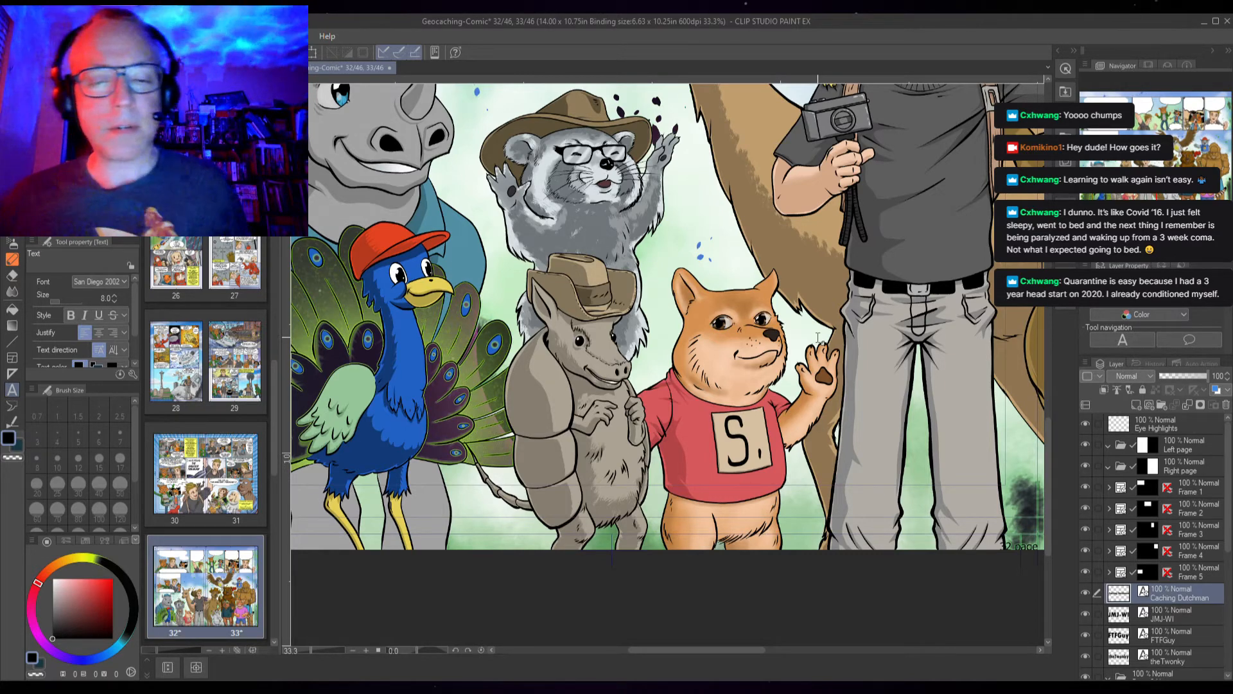
pyautogui.click(510, 477)
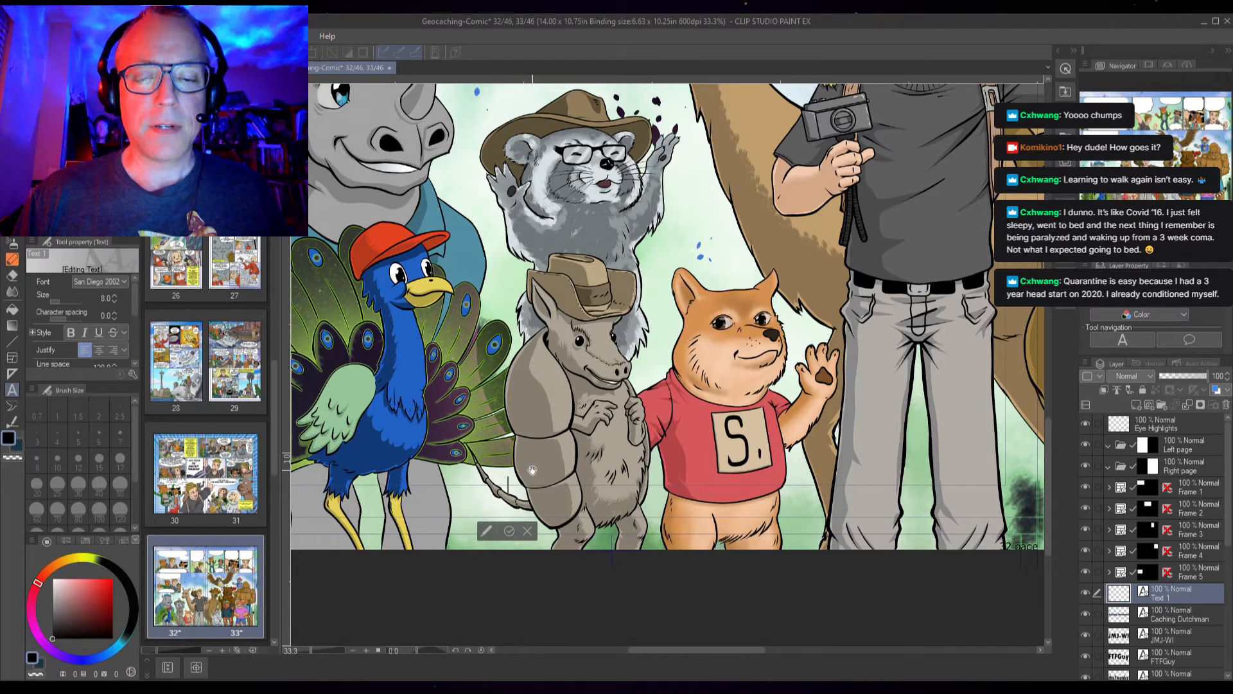
pyautogui.write('TRAVELING')
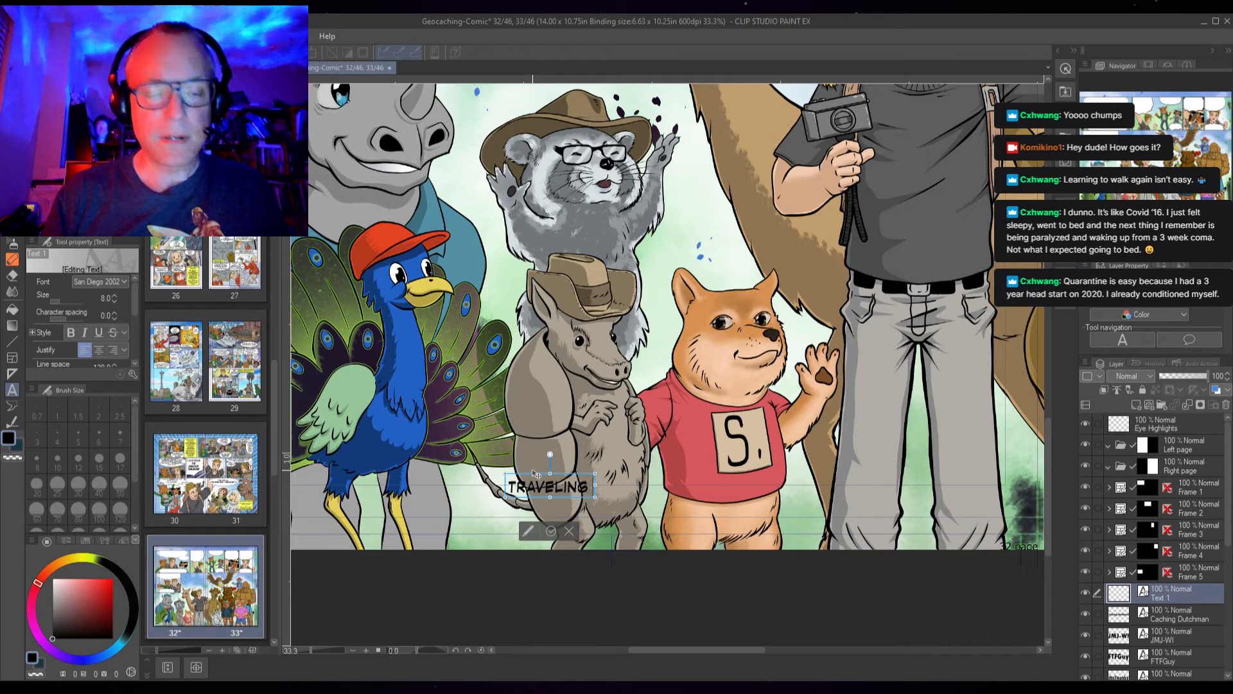
pyautogui.write(' ARMA')
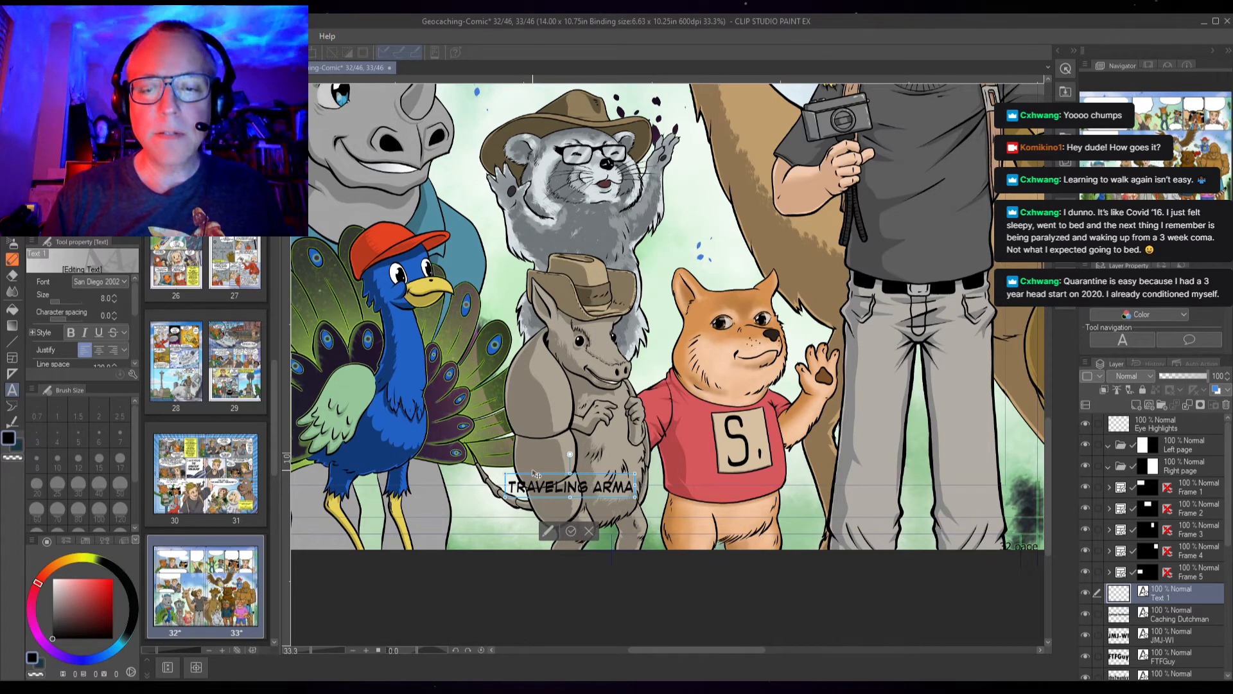
pyautogui.write('DILLOS')
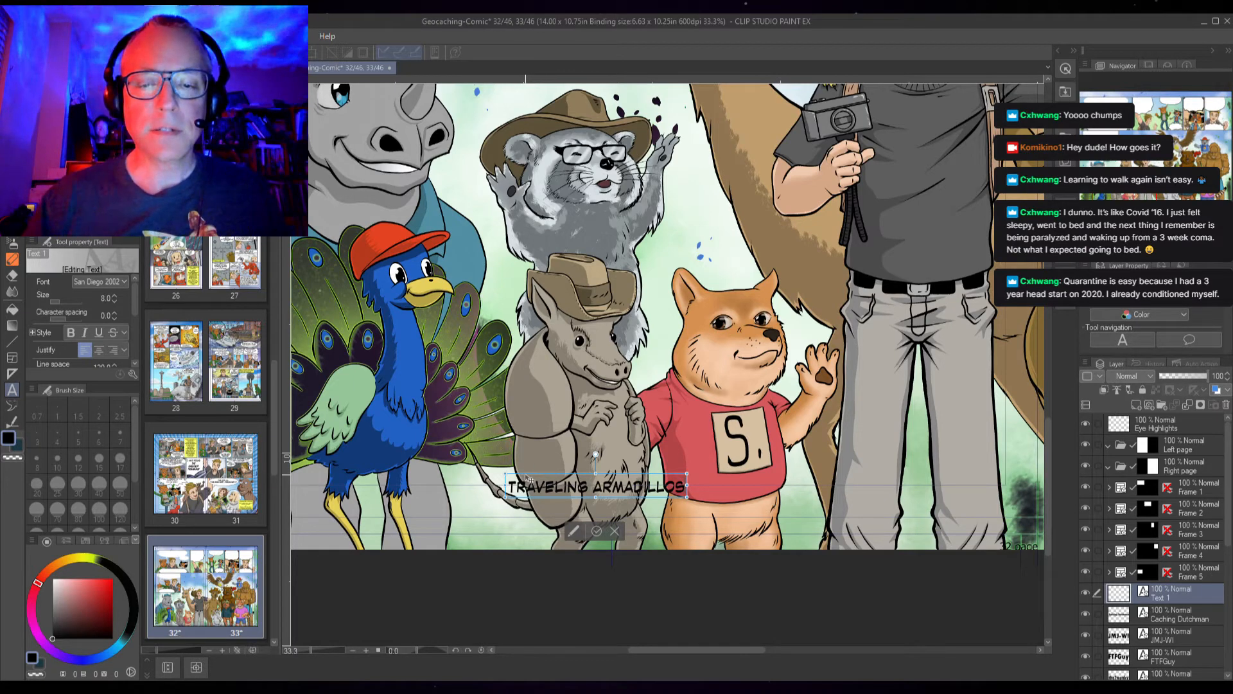
# Set the Traveling Armadillos label to size 9 in Tw Cen MT Cond, center it under the armadillo, and finish editing
pyautogui.moveTo(528, 478); pyautogui.dragTo(509, 467)
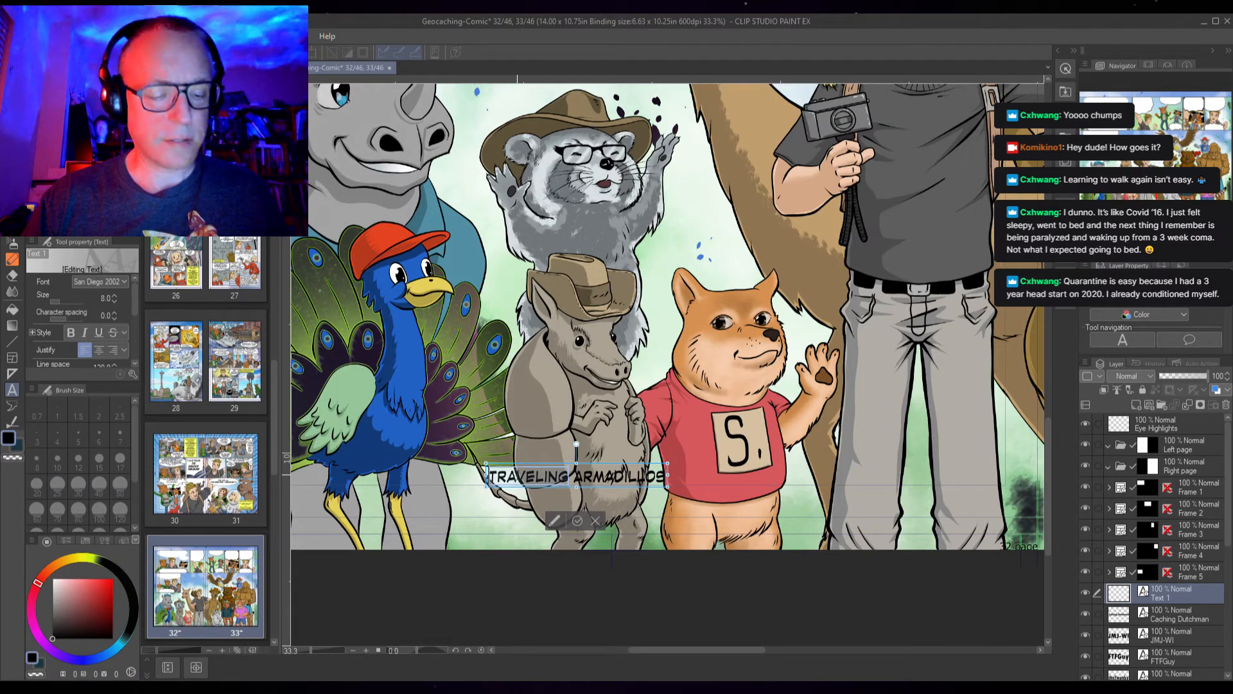
pyautogui.click(118, 295)
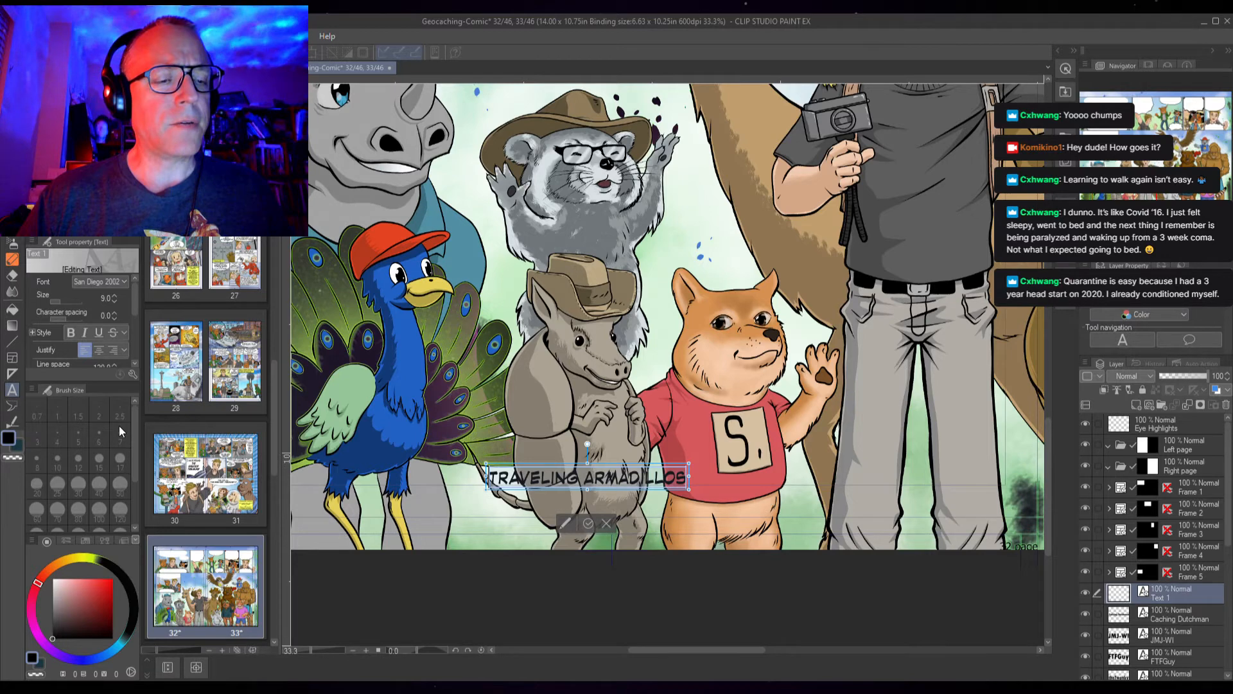
pyautogui.click(95, 385)
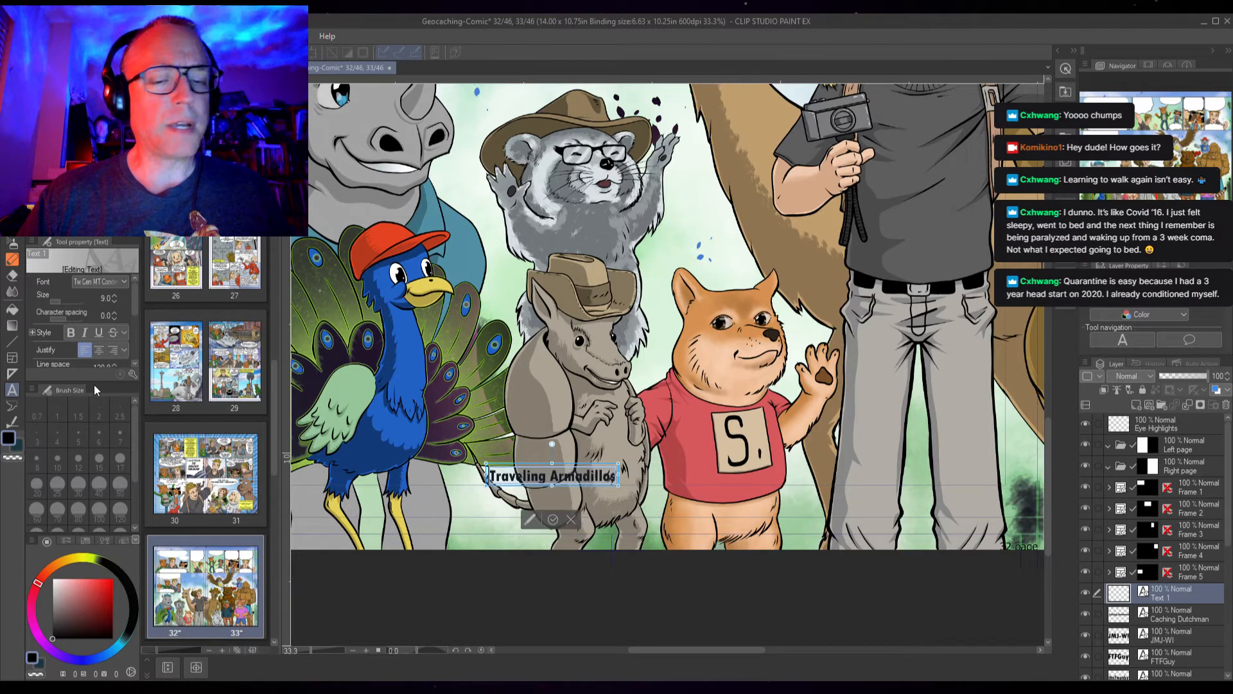
pyautogui.moveTo(530, 467); pyautogui.dragTo(553, 468)
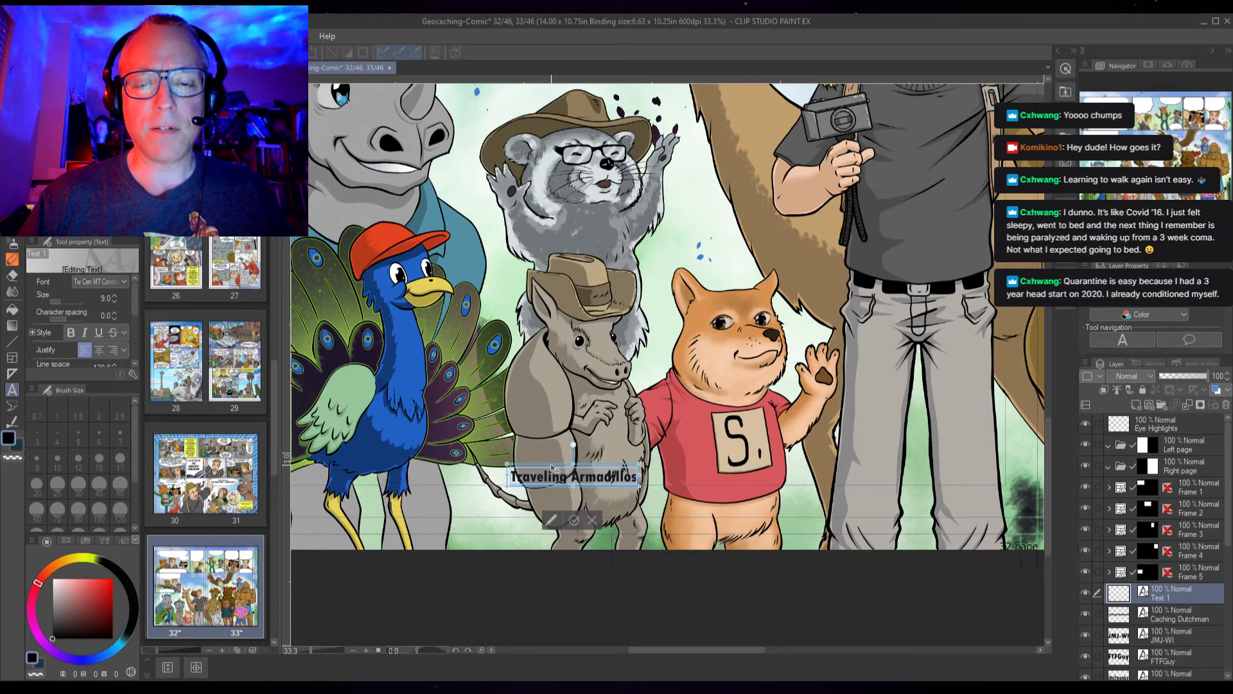
pyautogui.click(574, 521)
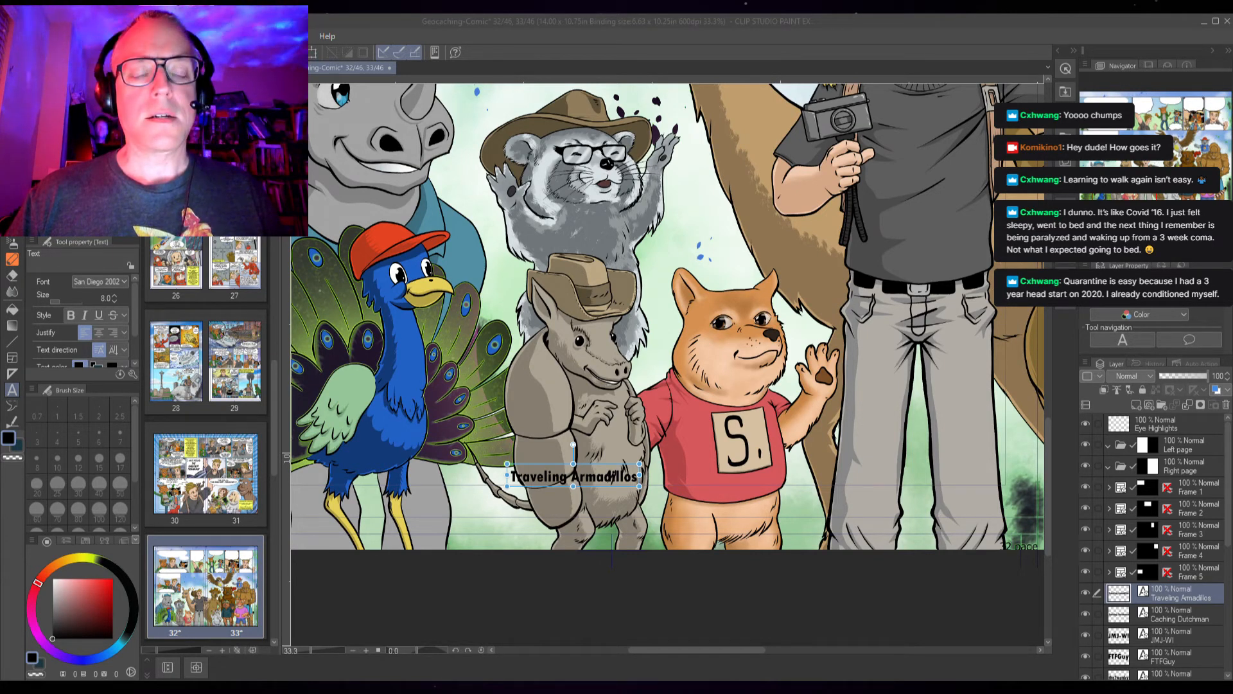
pyautogui.click(616, 409)
pyautogui.moveTo(774, 344); pyautogui.dragTo(530, 513)
pyautogui.moveTo(736, 339); pyautogui.dragTo(533, 471)
pyautogui.moveTo(700, 477); pyautogui.dragTo(678, 402)
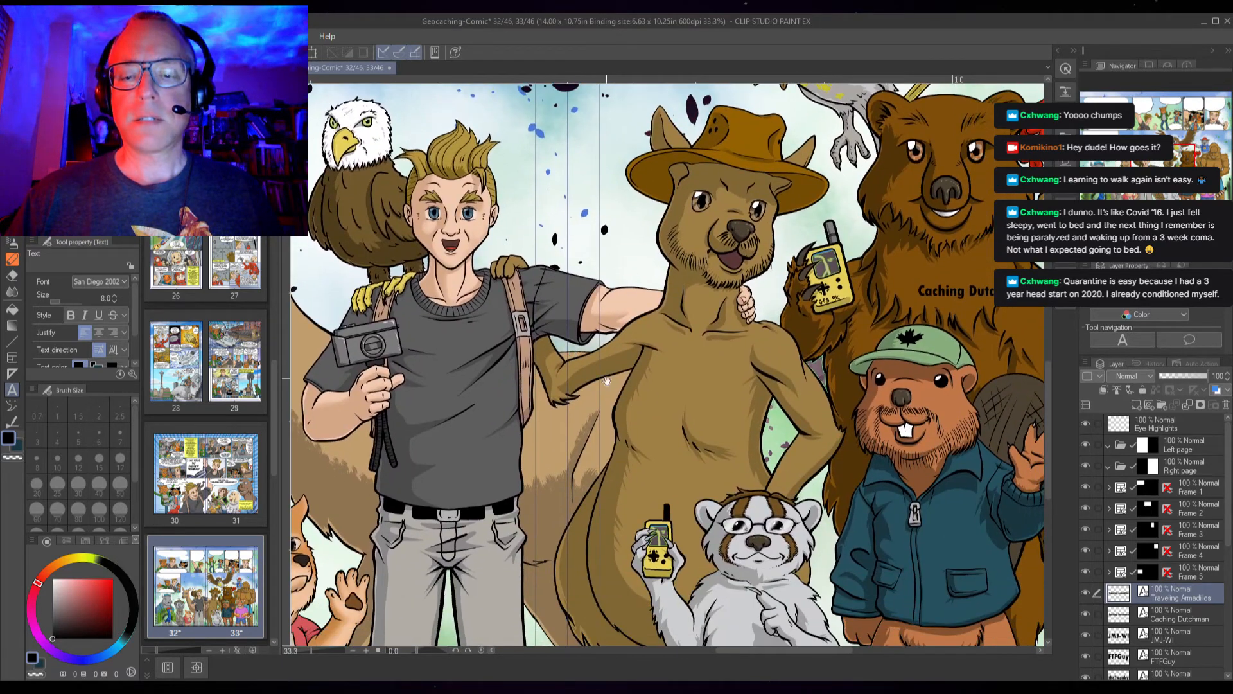
# Add the text "SEEMYSHELL" as a new label on the kangaroo's belly
pyautogui.click(652, 394)
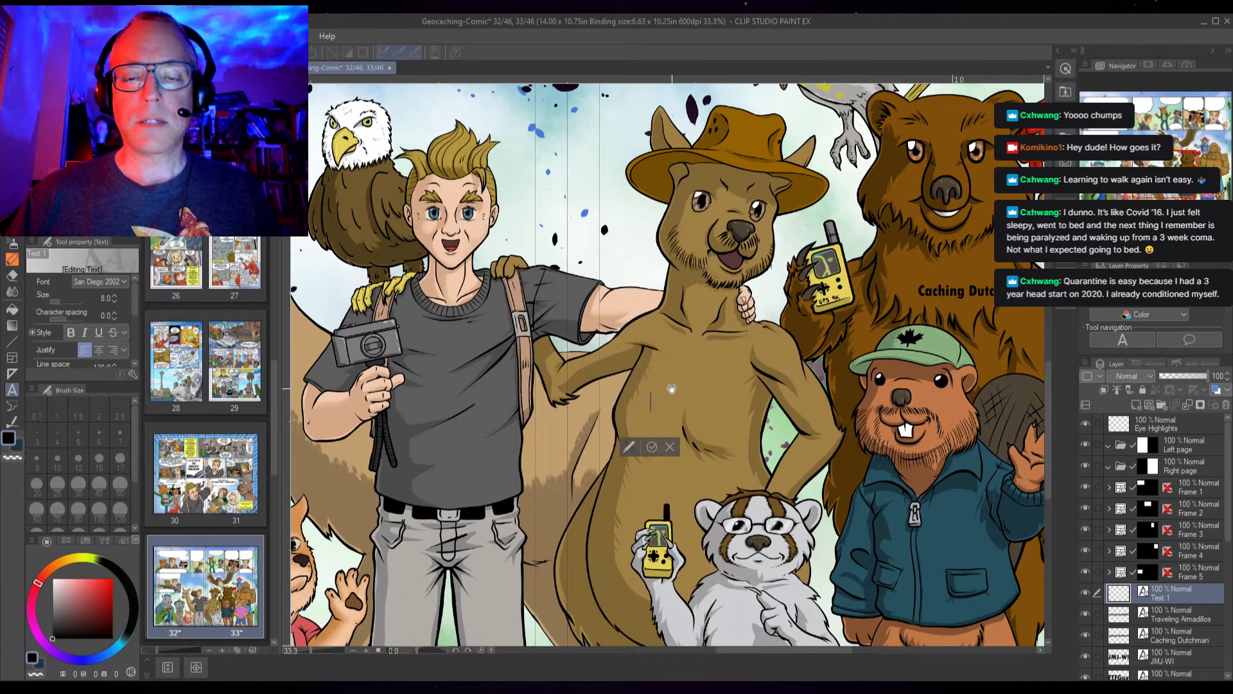
pyautogui.write('SEE')
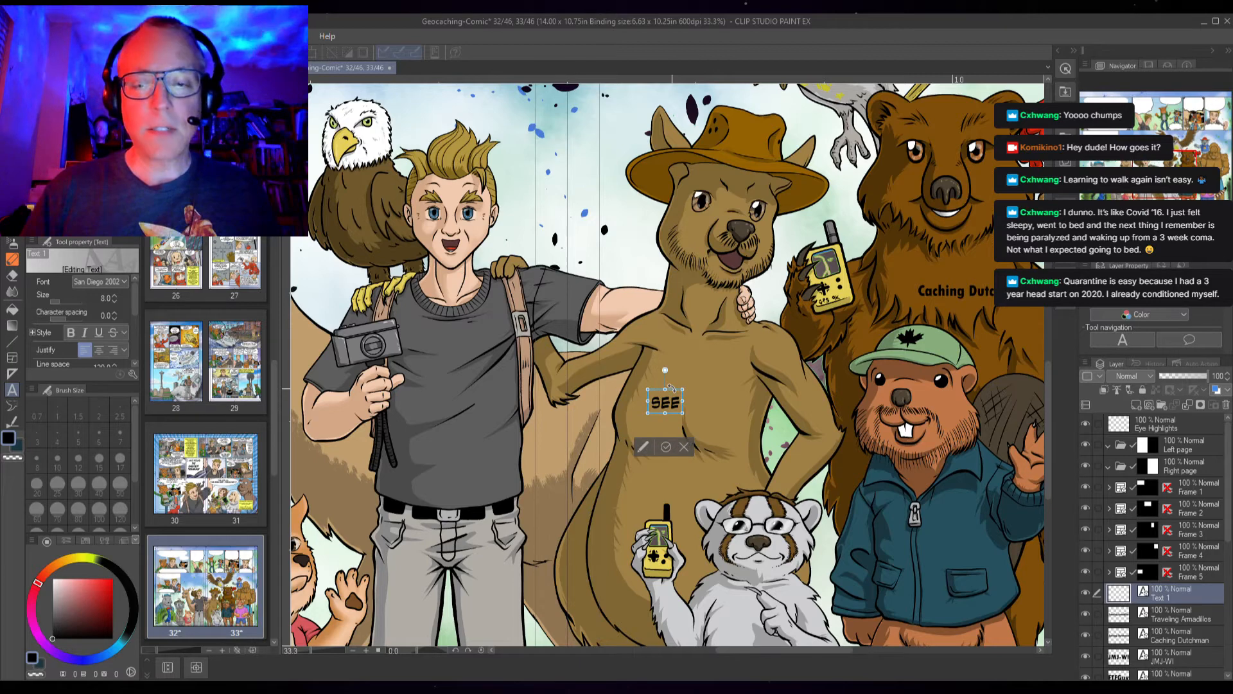
pyautogui.write('MYS')
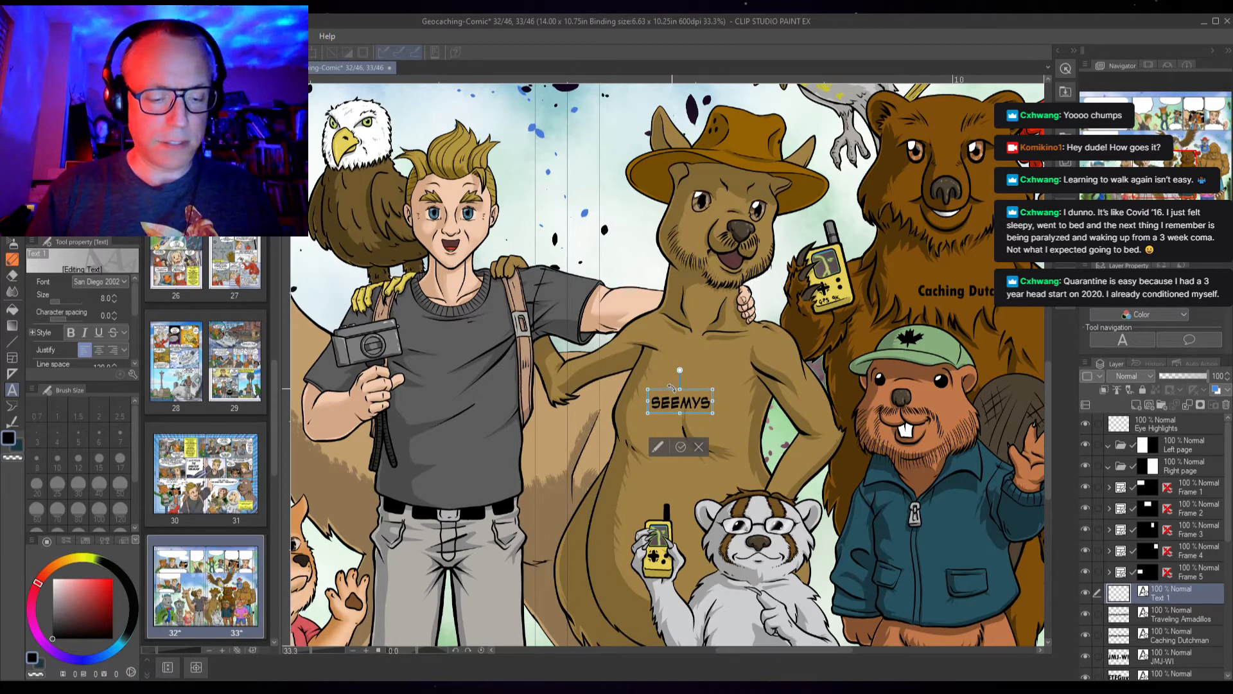
pyautogui.write('HELL')
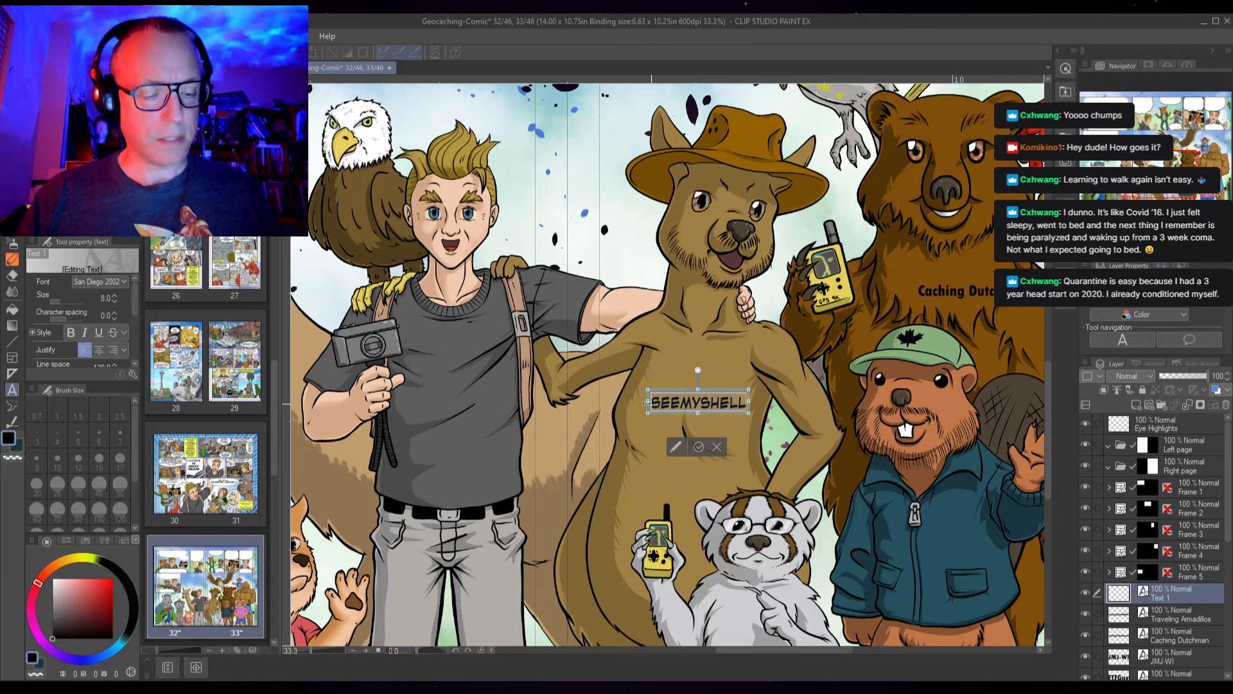
# Set the Seemyshell label to size 9 in Tw Cen MT Cond, nudge it up, finish editing, and save the file
pyautogui.click(115, 295)
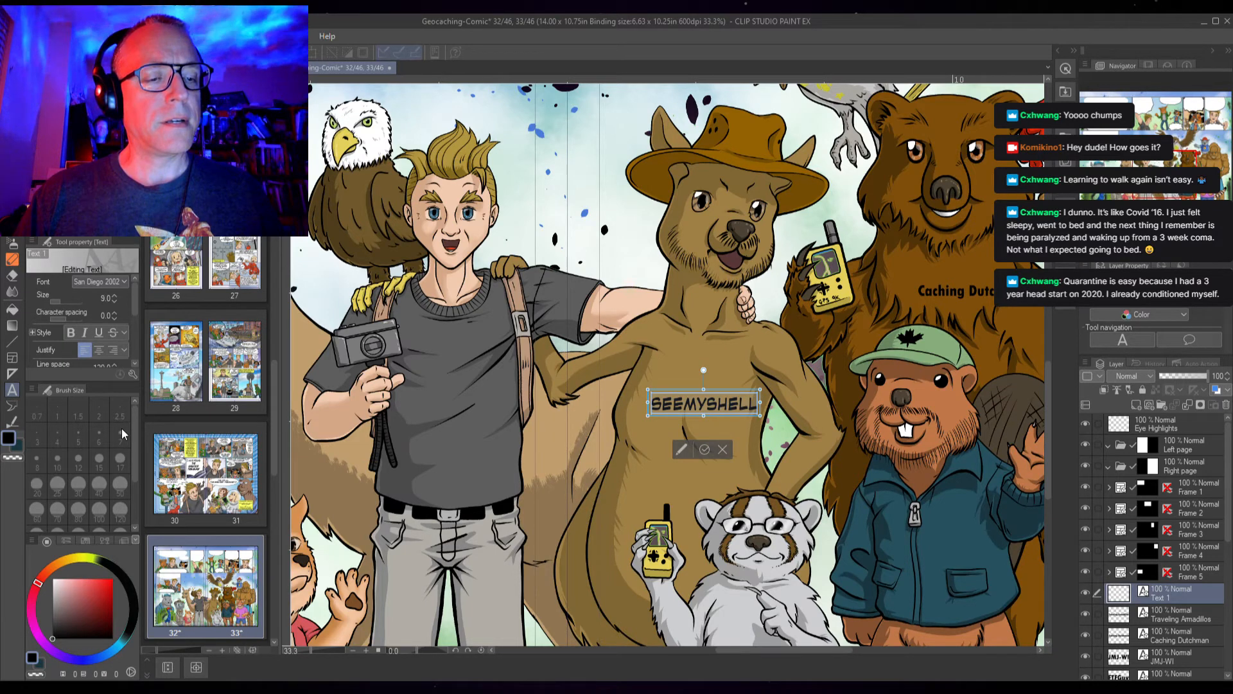
pyautogui.click(102, 395)
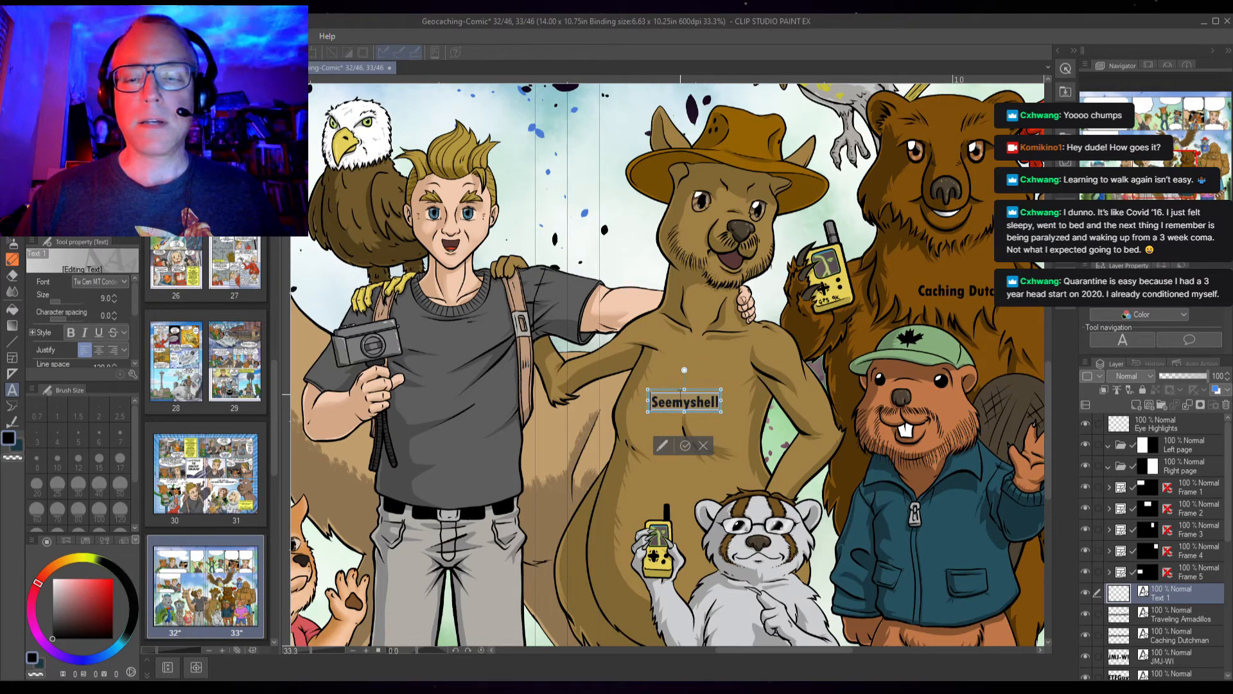
pyautogui.moveTo(675, 395); pyautogui.dragTo(676, 388)
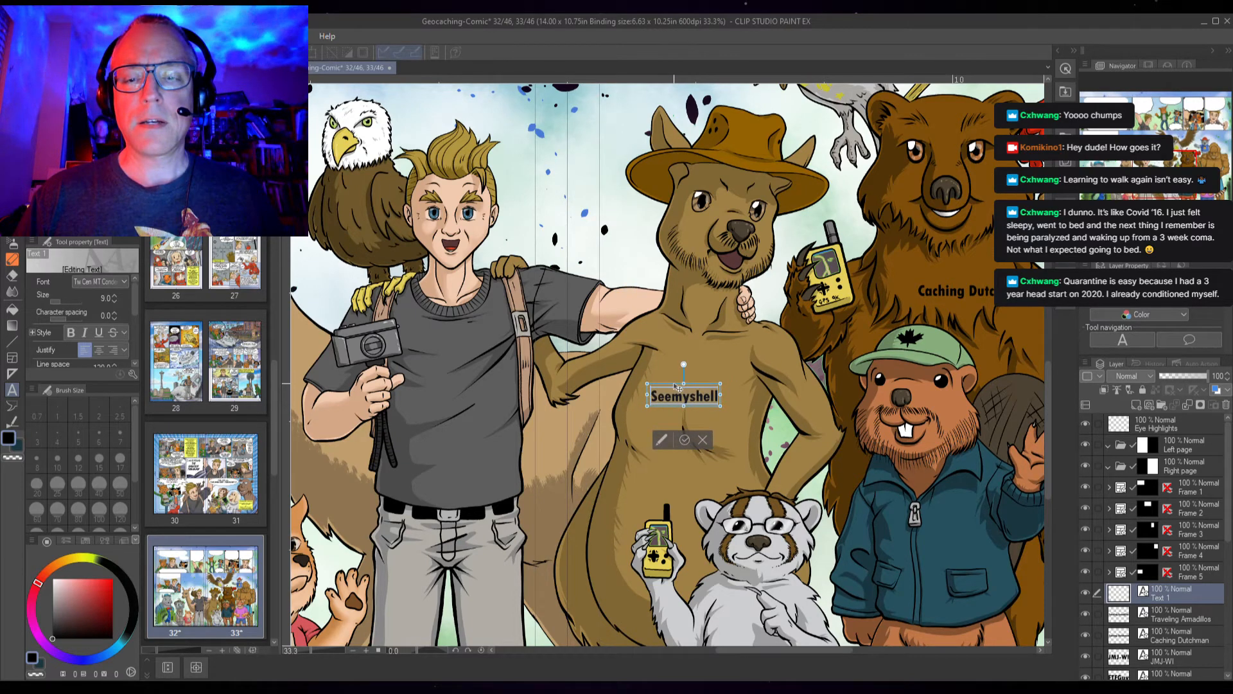
pyautogui.click(684, 440)
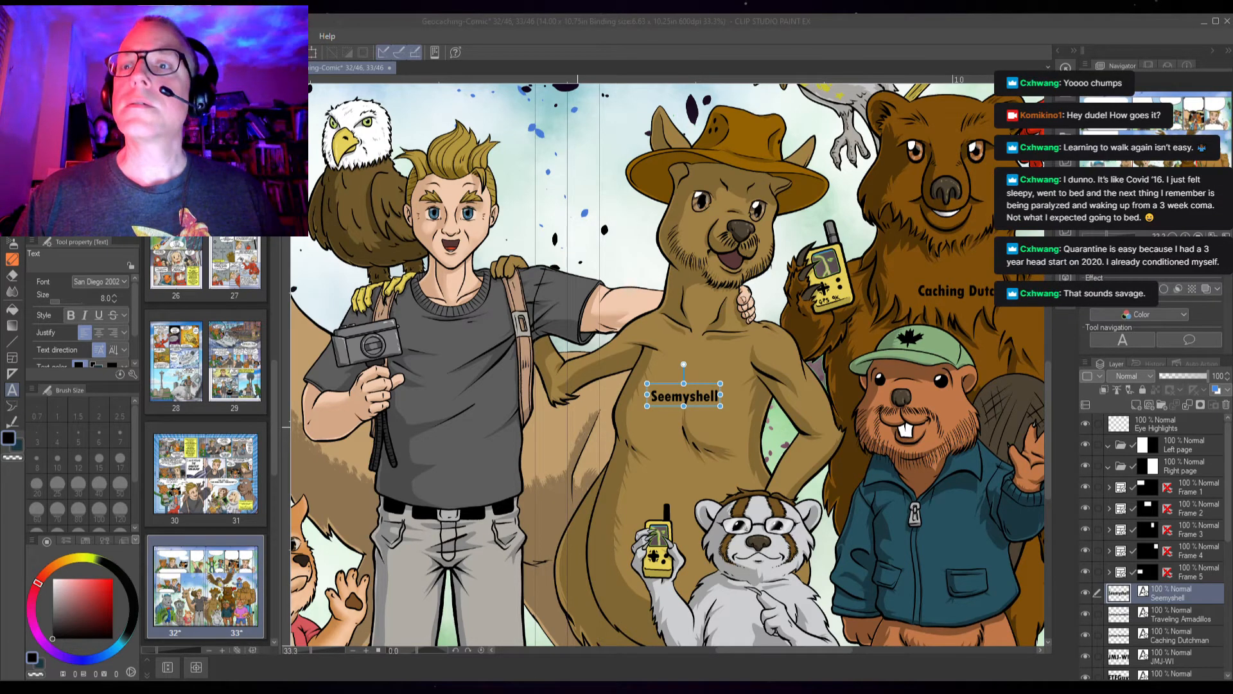
pyautogui.hotkey('ctrl', 's')
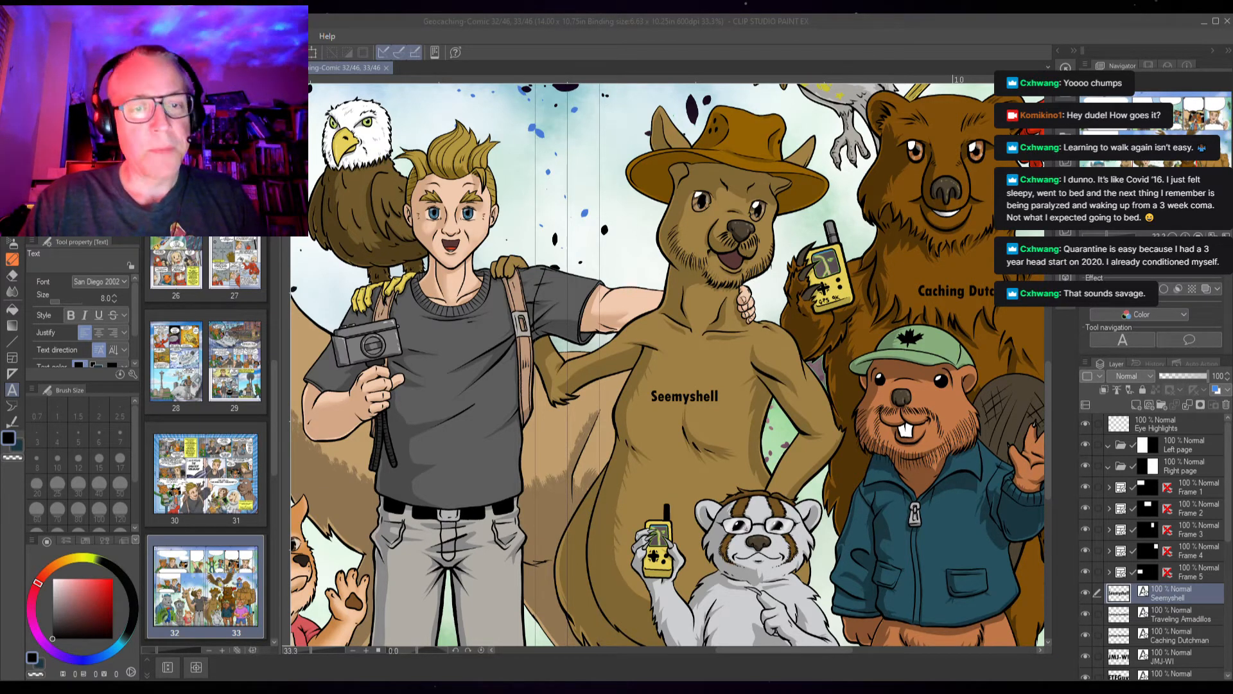
# Paste the text "SCRABBLEHOUNDS" as a new label above the dog's head
pyautogui.hotkey('alt', 'Tab')
pyautogui.moveTo(488, 517); pyautogui.dragTo(777, 418)
pyautogui.moveTo(681, 494)
pyautogui.mouseDown()
pyautogui.moveTo(661, 451)
pyautogui.moveTo(676, 488)
pyautogui.mouseUp()
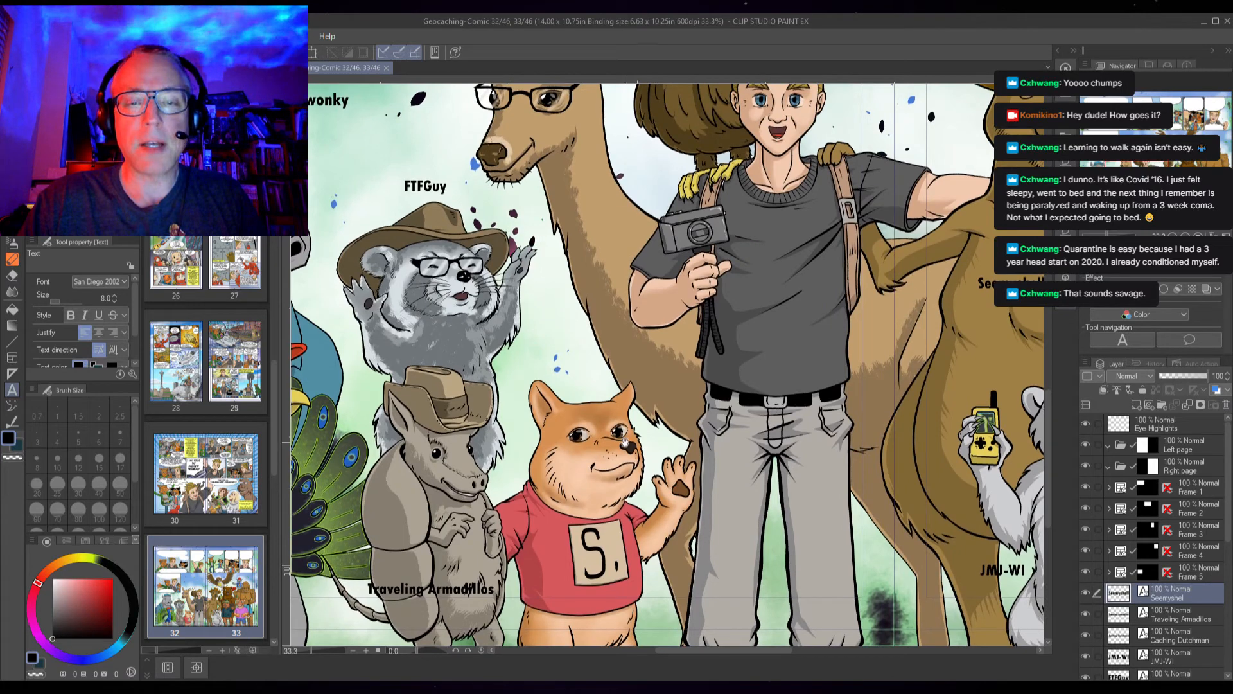
pyautogui.click(530, 363)
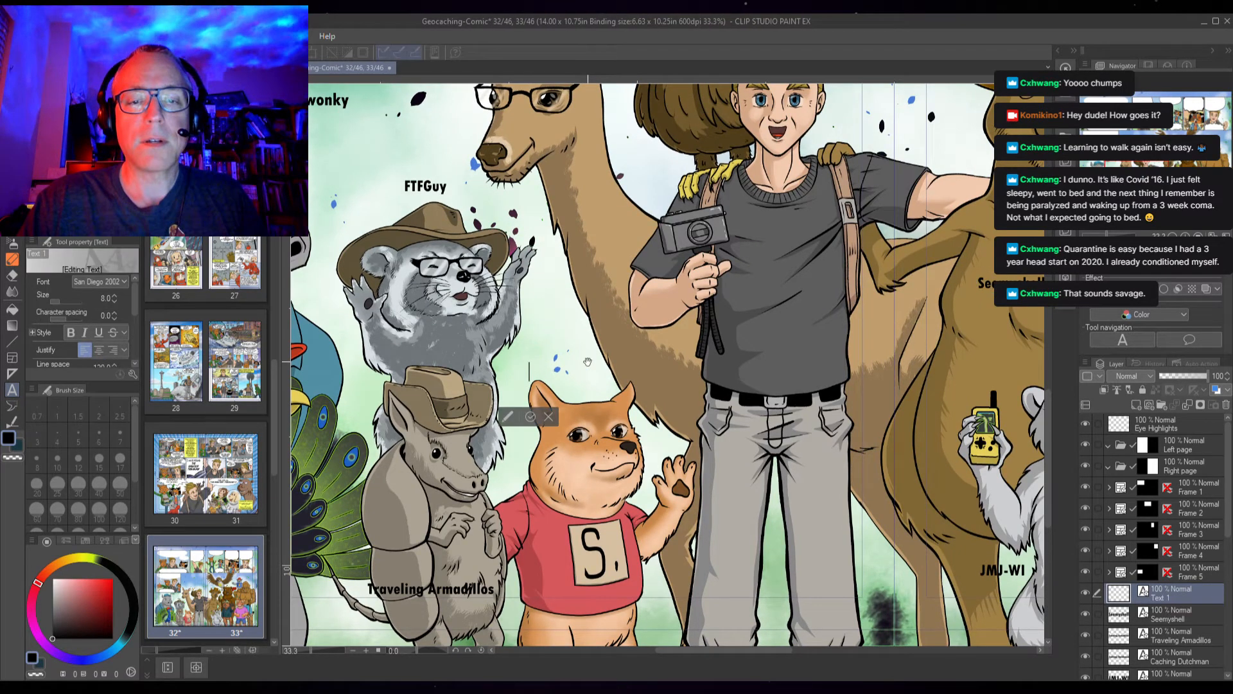
pyautogui.write('SCRABBLEHOUNDS')
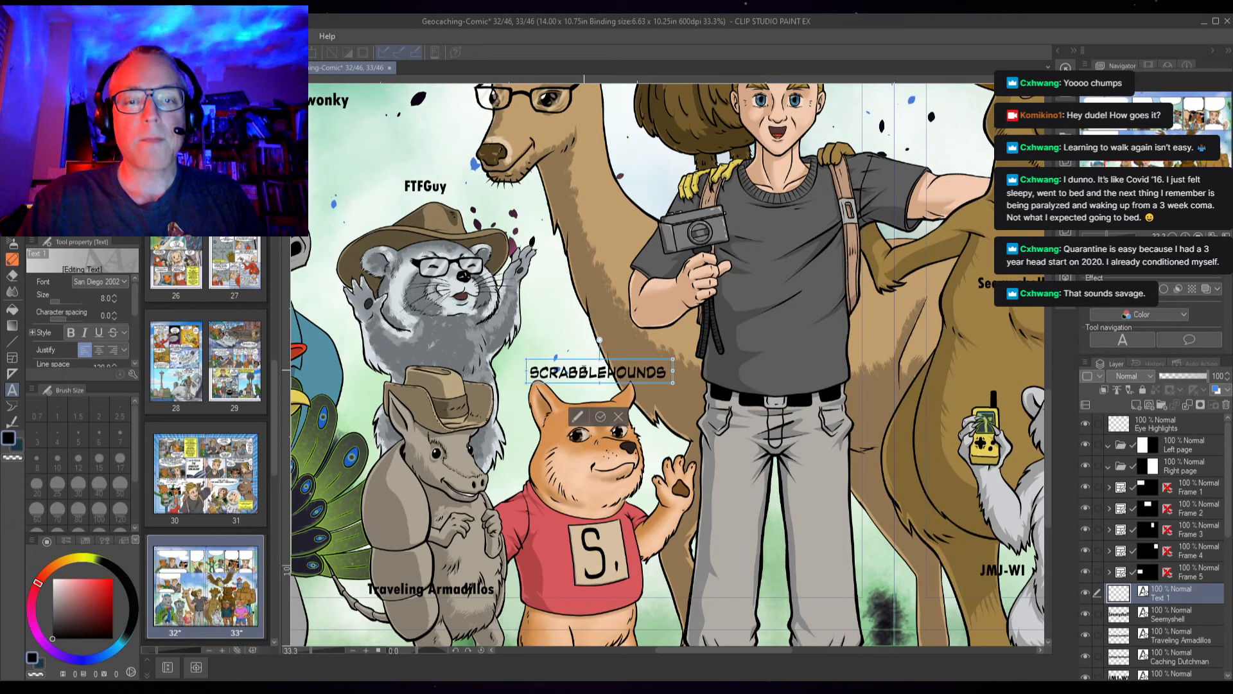
# Set the Scrabblehounds label to size 9 in Tw Cen MT Cond, nudge it up, and finish editing
pyautogui.doubleClick(569, 370)
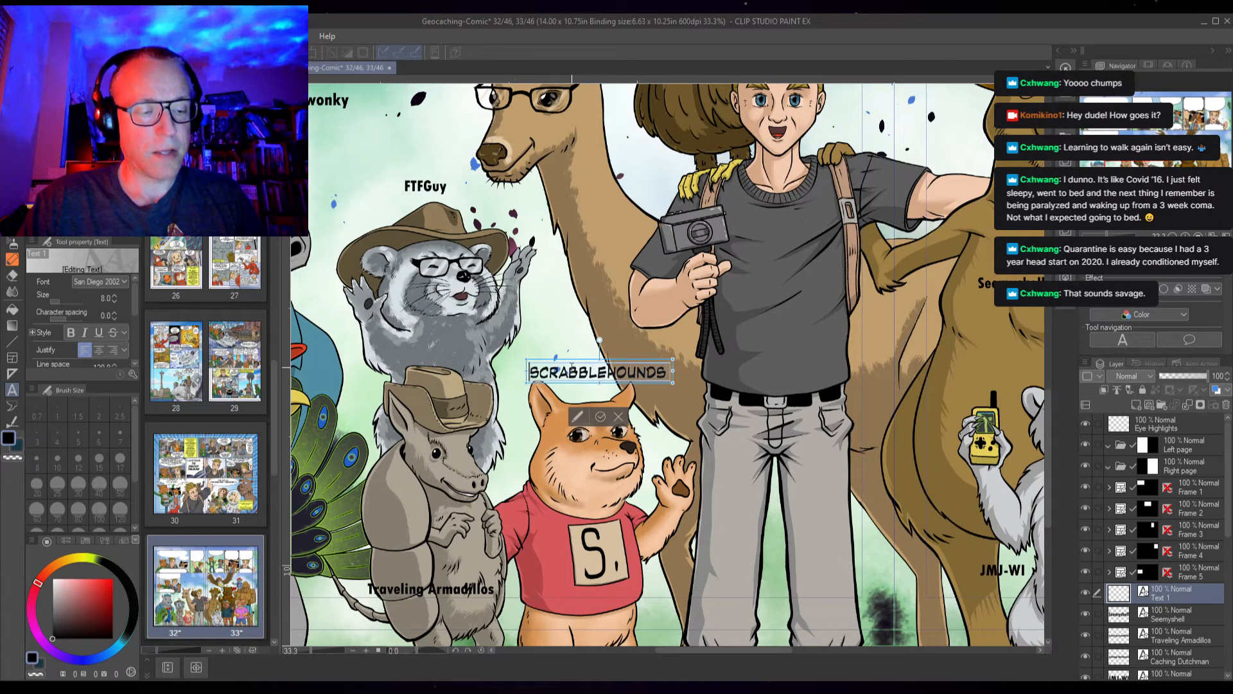
pyautogui.click(114, 295)
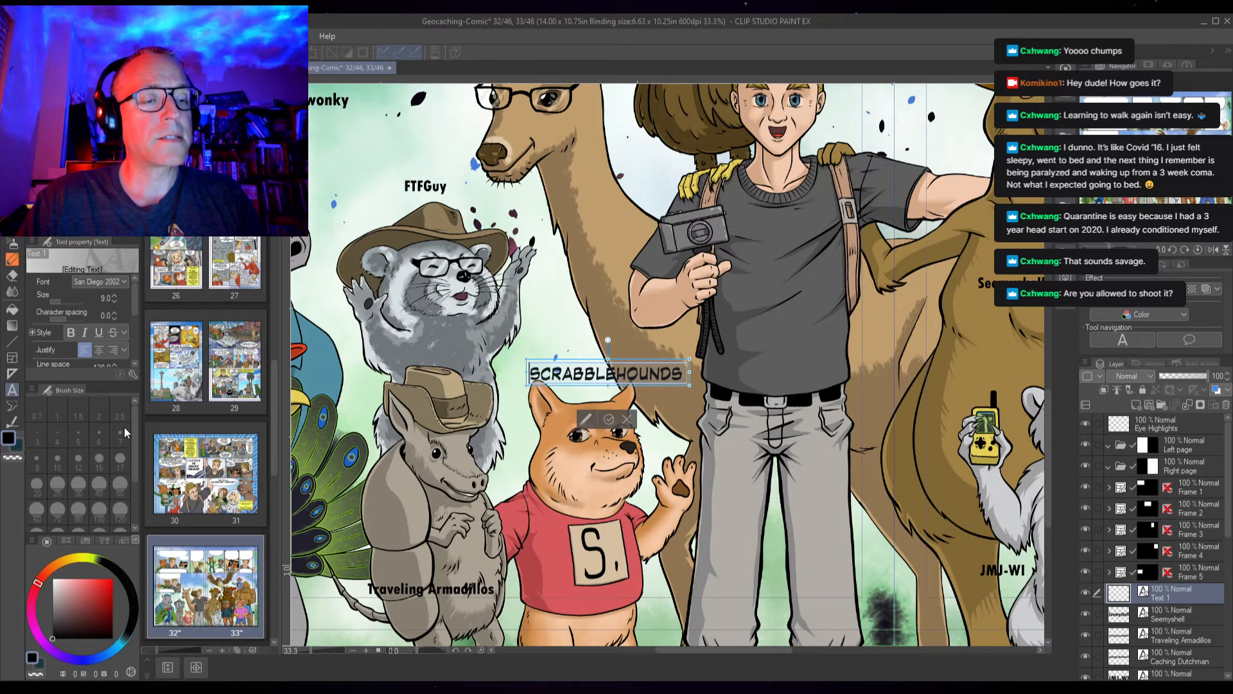
pyautogui.click(99, 376)
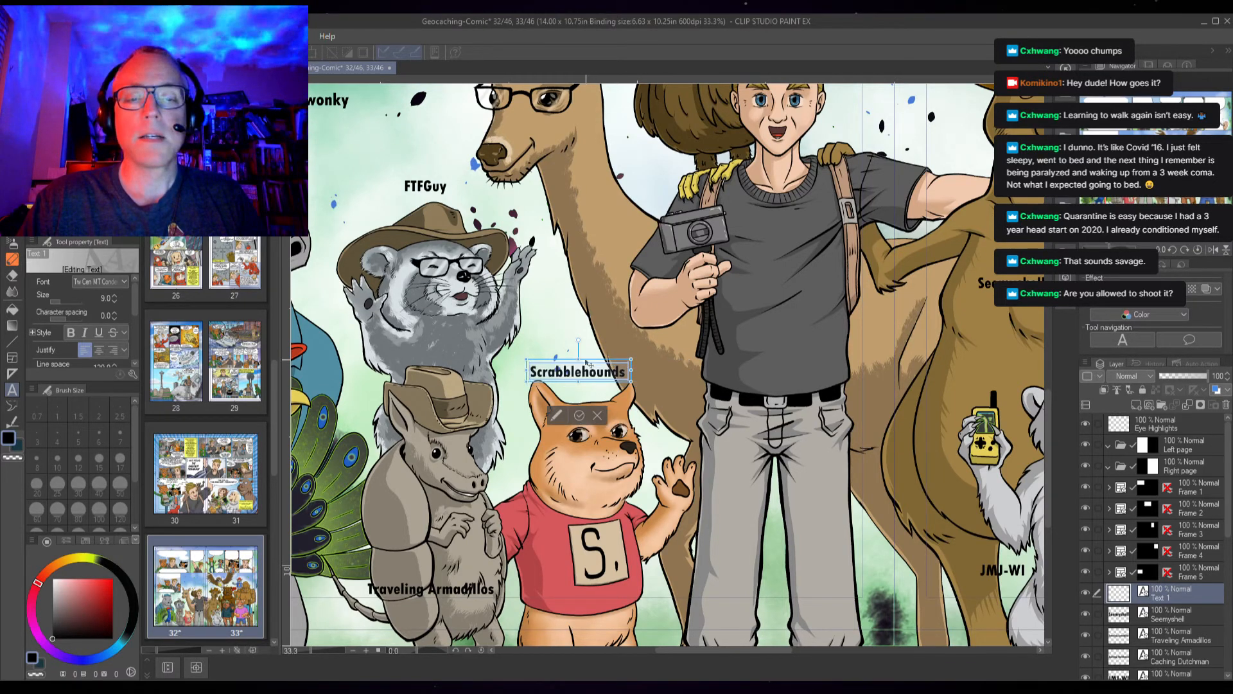
pyautogui.moveTo(566, 364); pyautogui.dragTo(575, 357)
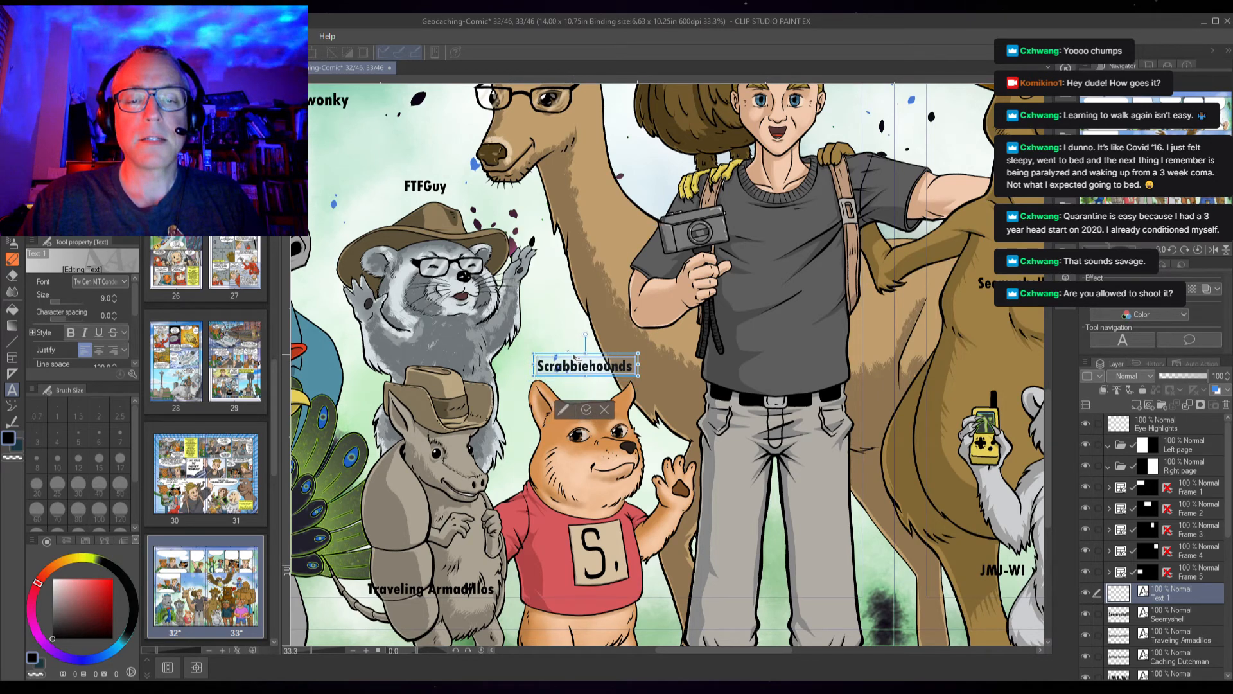
pyautogui.click(587, 409)
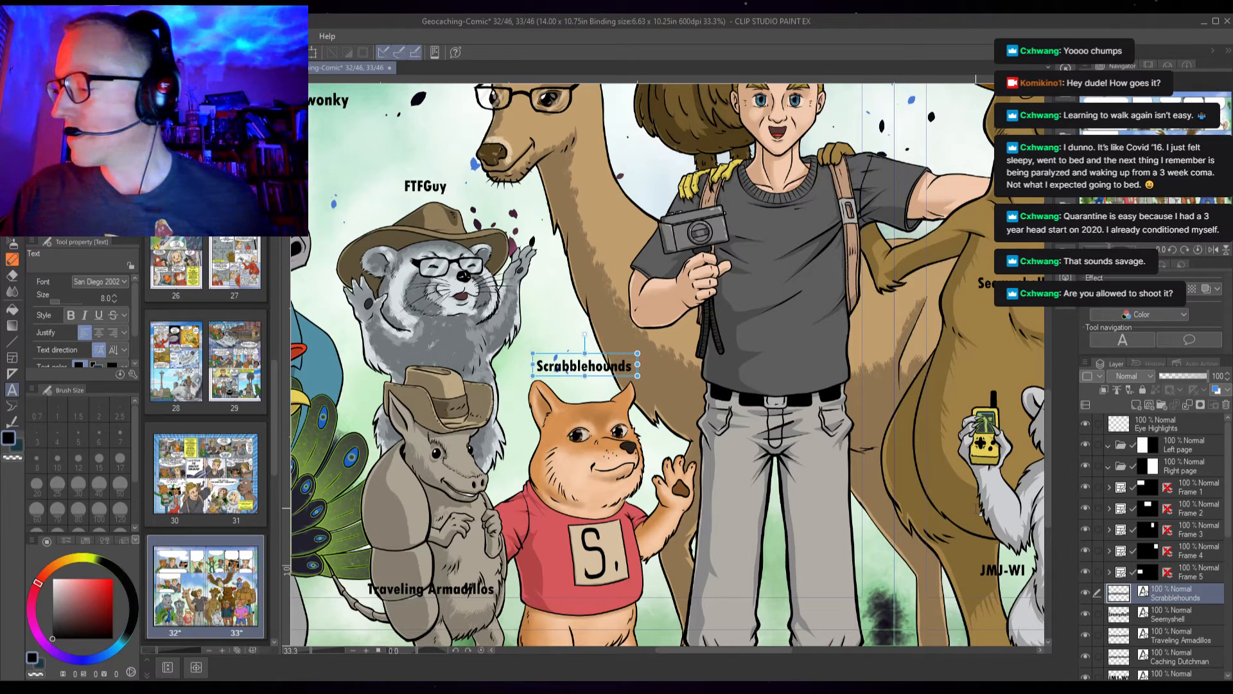
# Add the text "ONEKINDWORD" as a new label above the bald eagle's head
pyautogui.hotkey('alt', 'Tab')
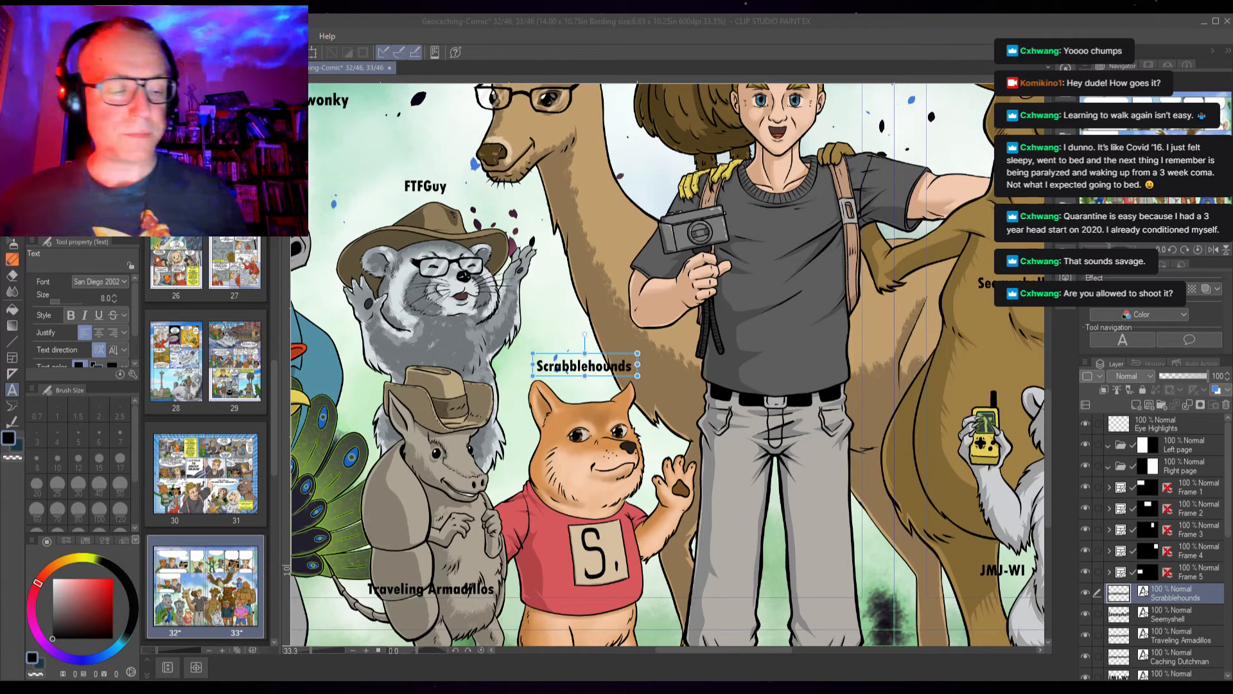
pyautogui.scroll(5, 623, 329)
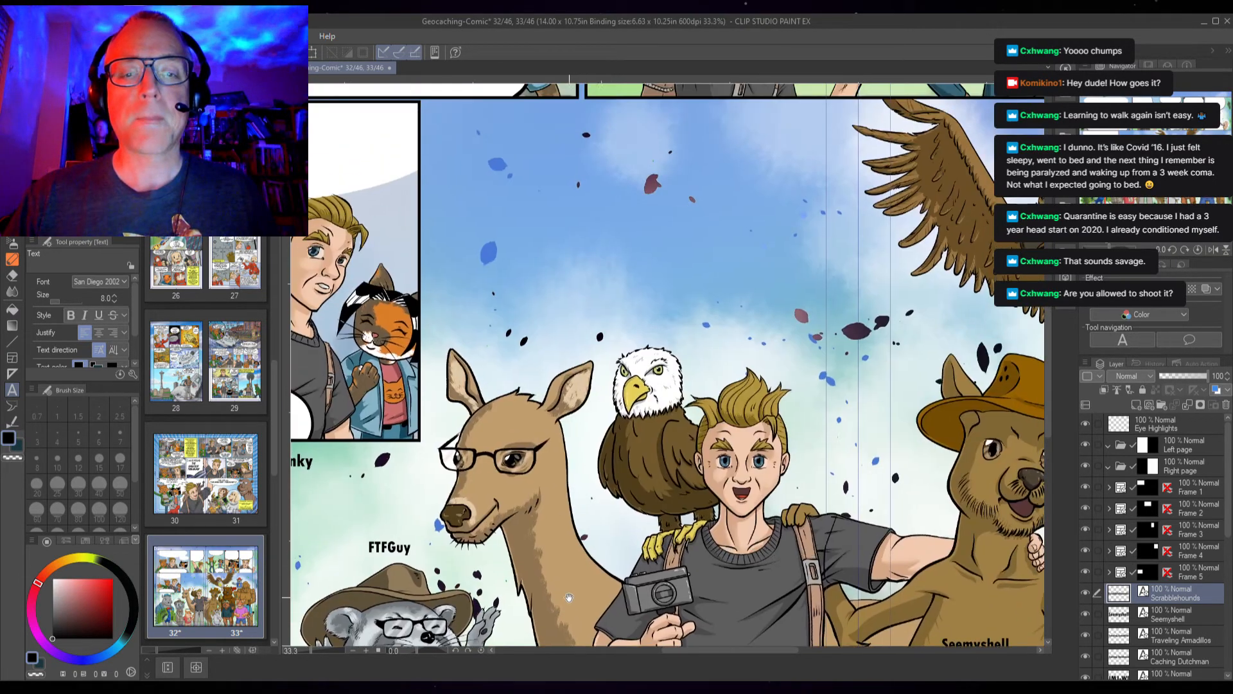
pyautogui.click(624, 325)
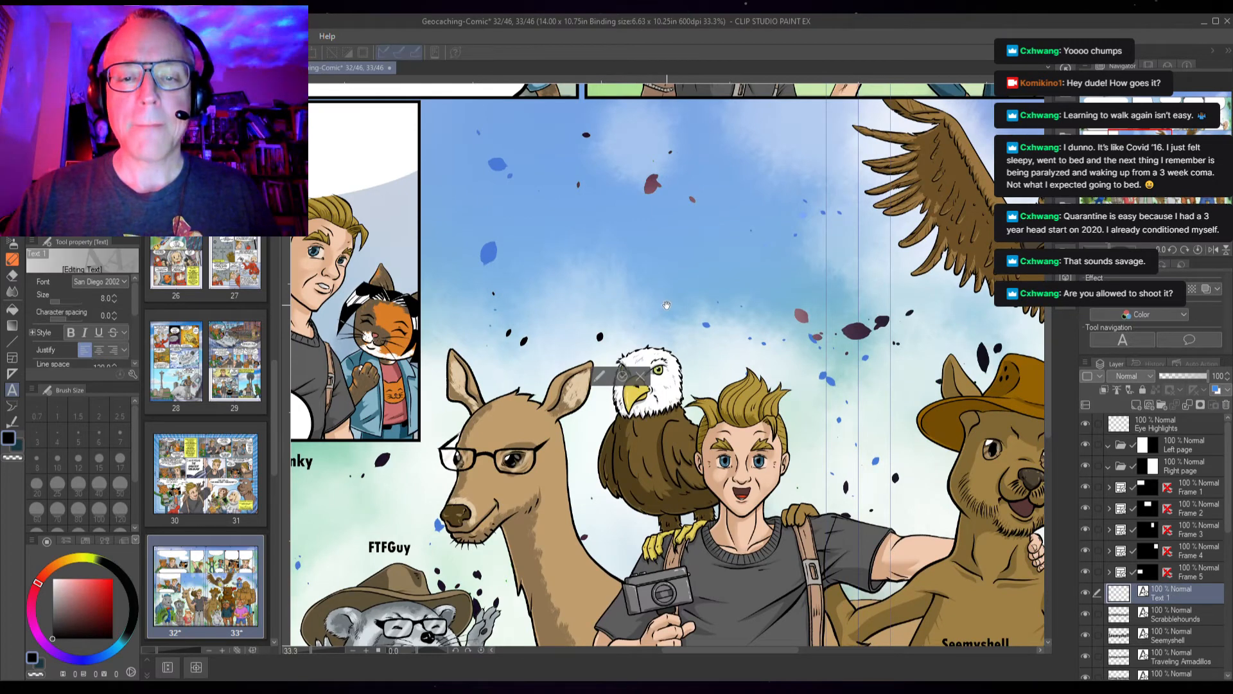
pyautogui.write('INH')
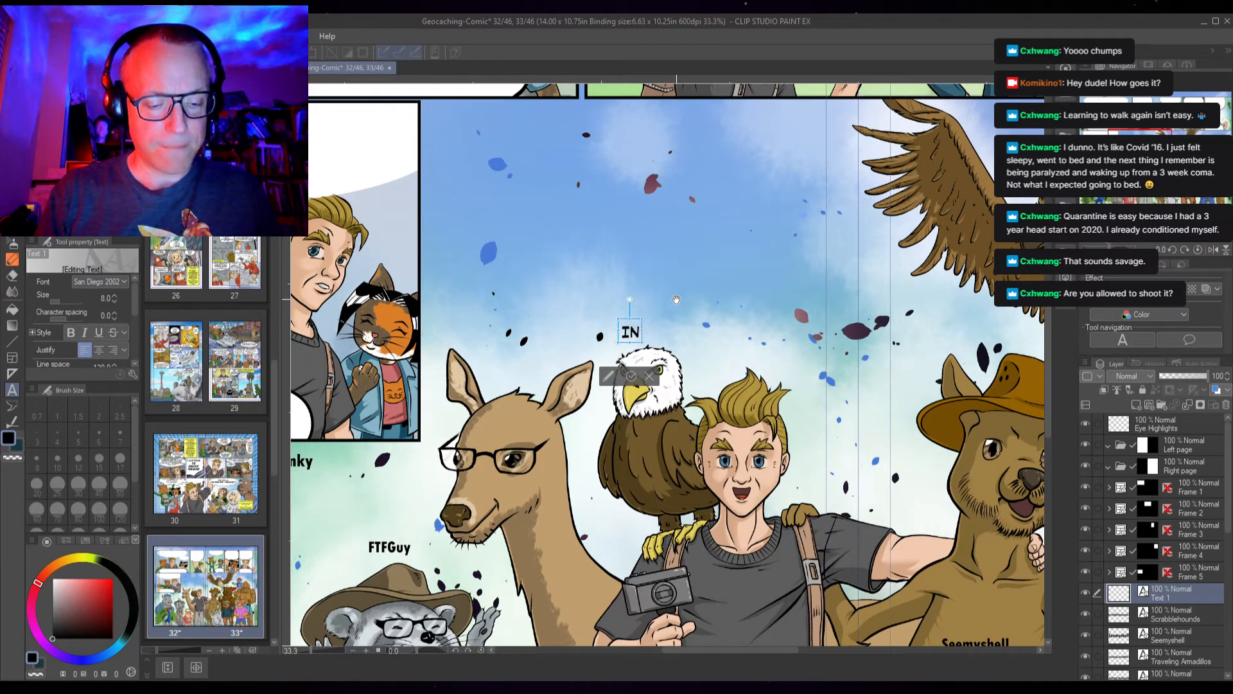
pyautogui.press('BackSpace')
pyautogui.press('BackSpace')
pyautogui.press('BackSpace')
pyautogui.write('ONE')
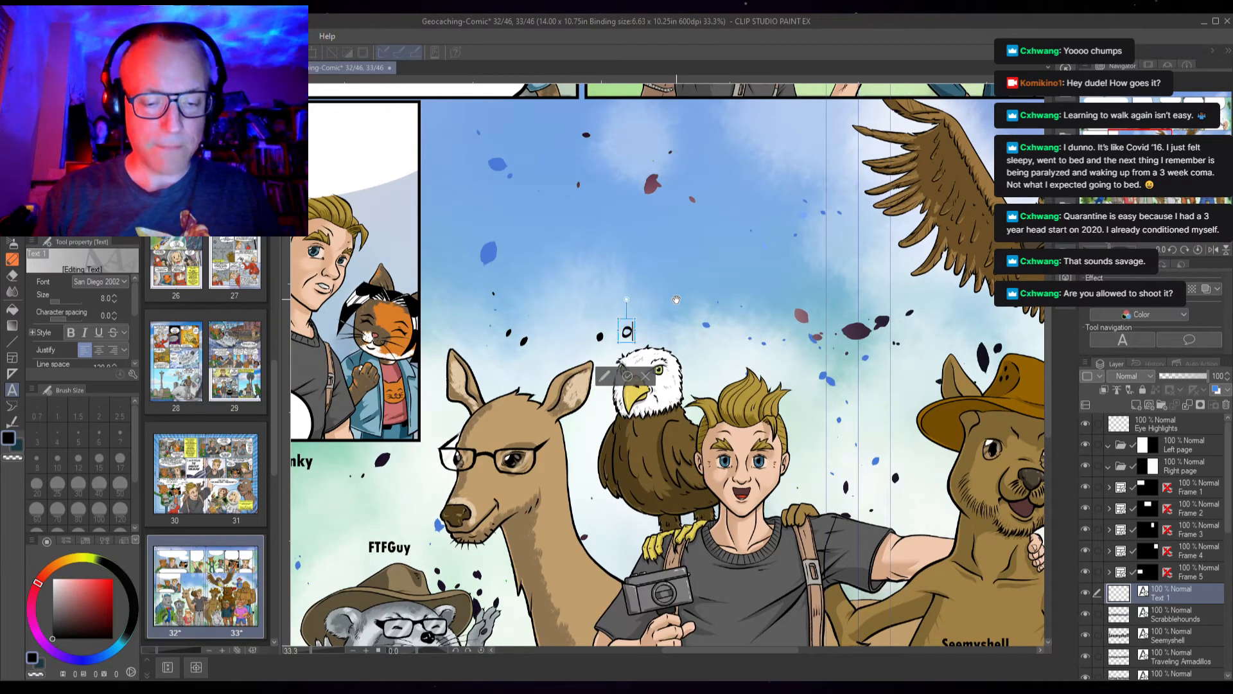
pyautogui.write('KIND')
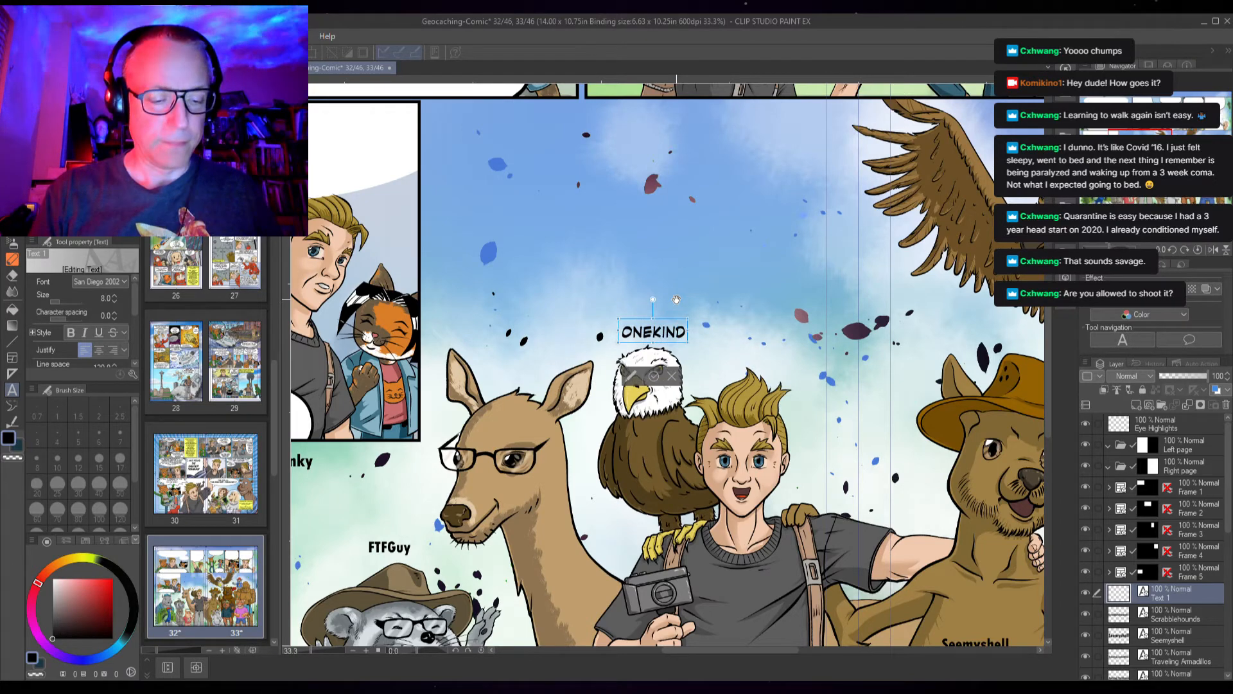
pyautogui.write('WORD')
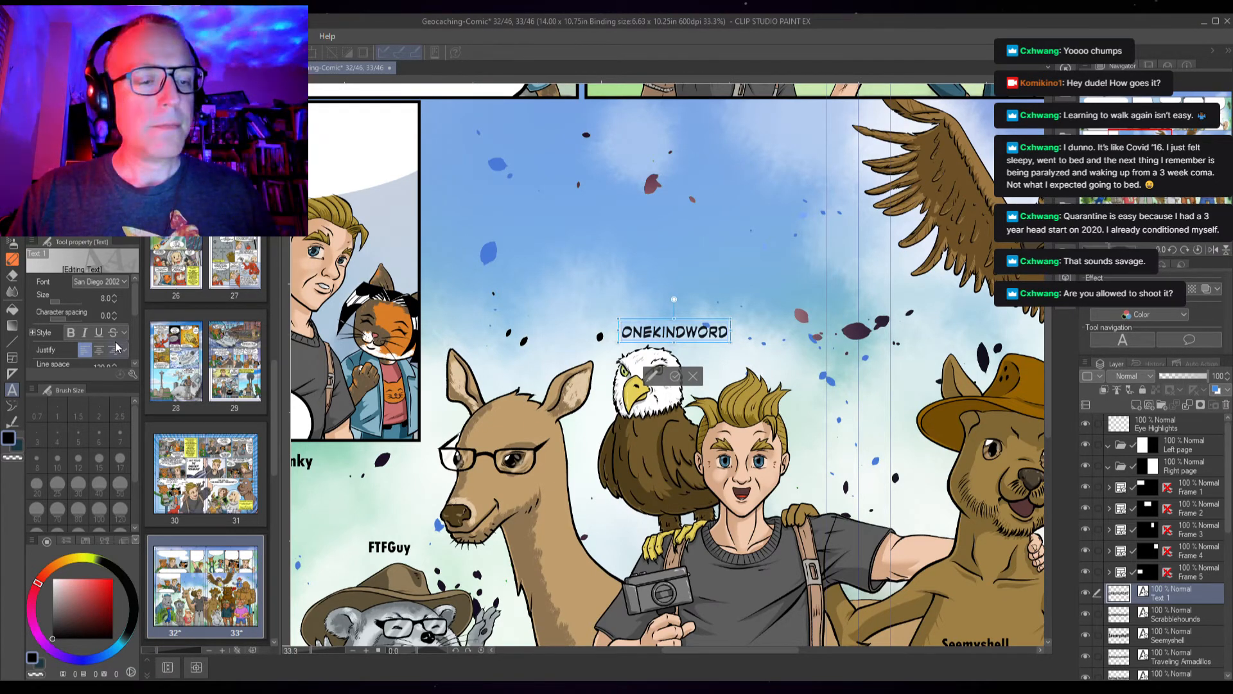
# Set the OneKindWord label to size 9 in Tw Cen MT Cond, nudge it up, and finish editing
pyautogui.click(114, 296)
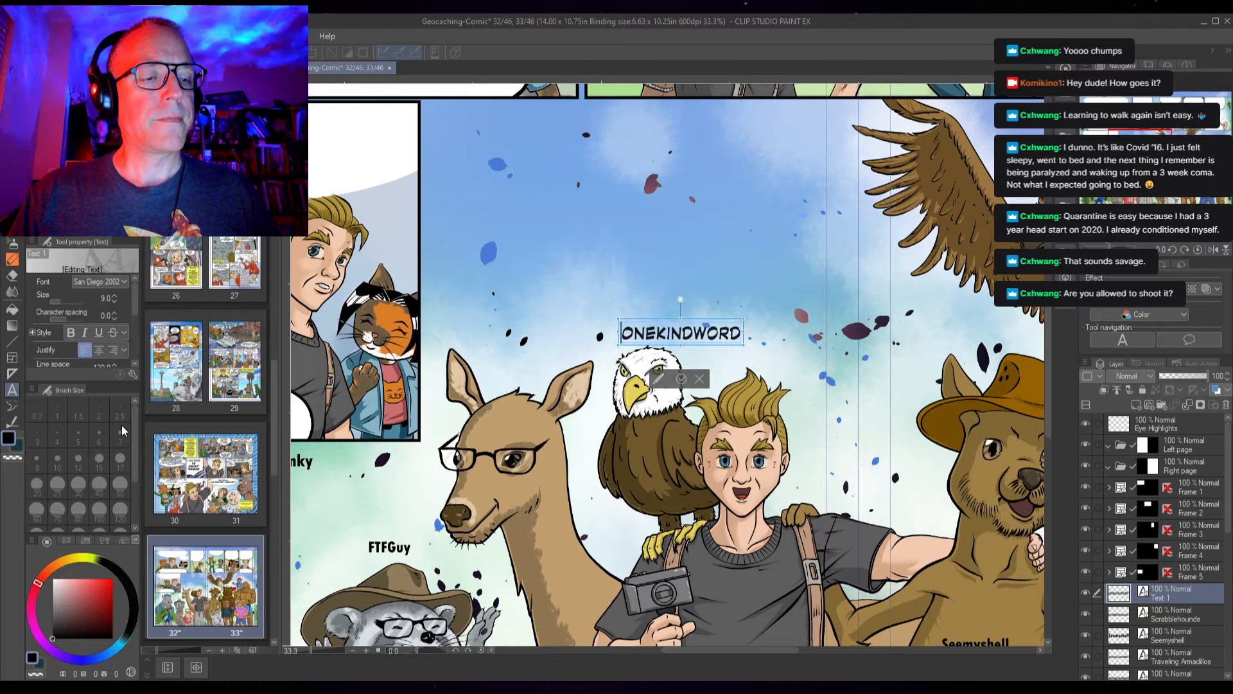
pyautogui.click(108, 392)
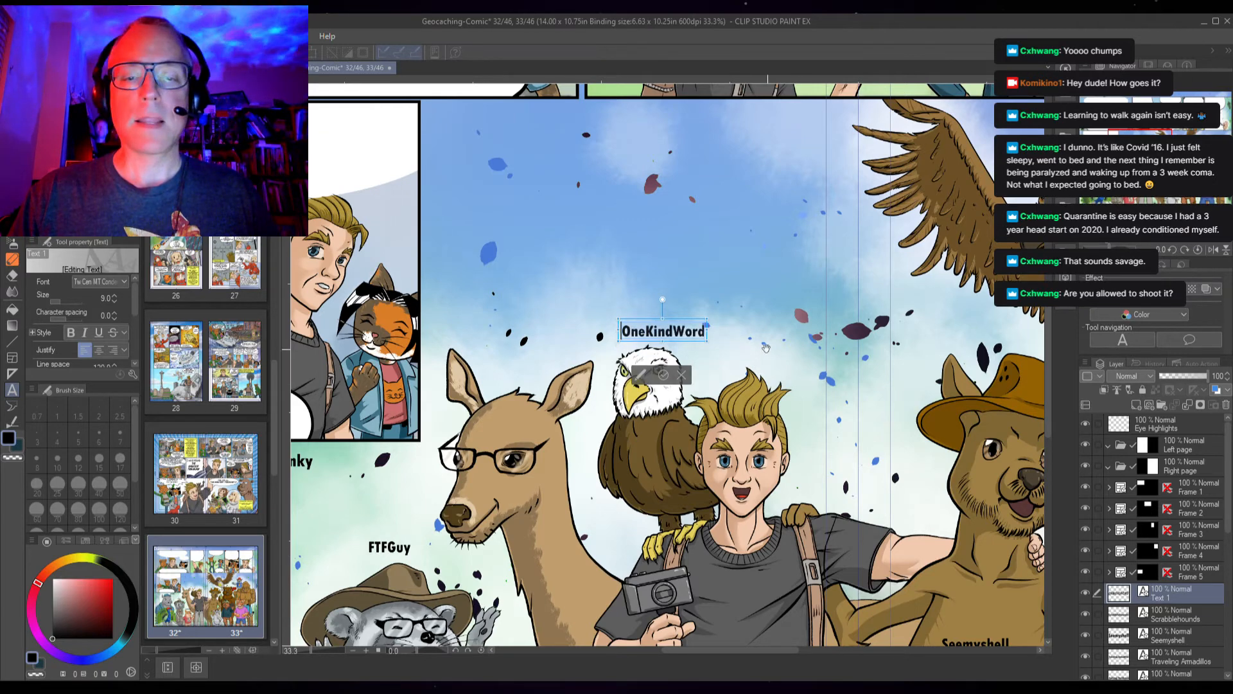
pyautogui.moveTo(637, 323); pyautogui.dragTo(631, 315)
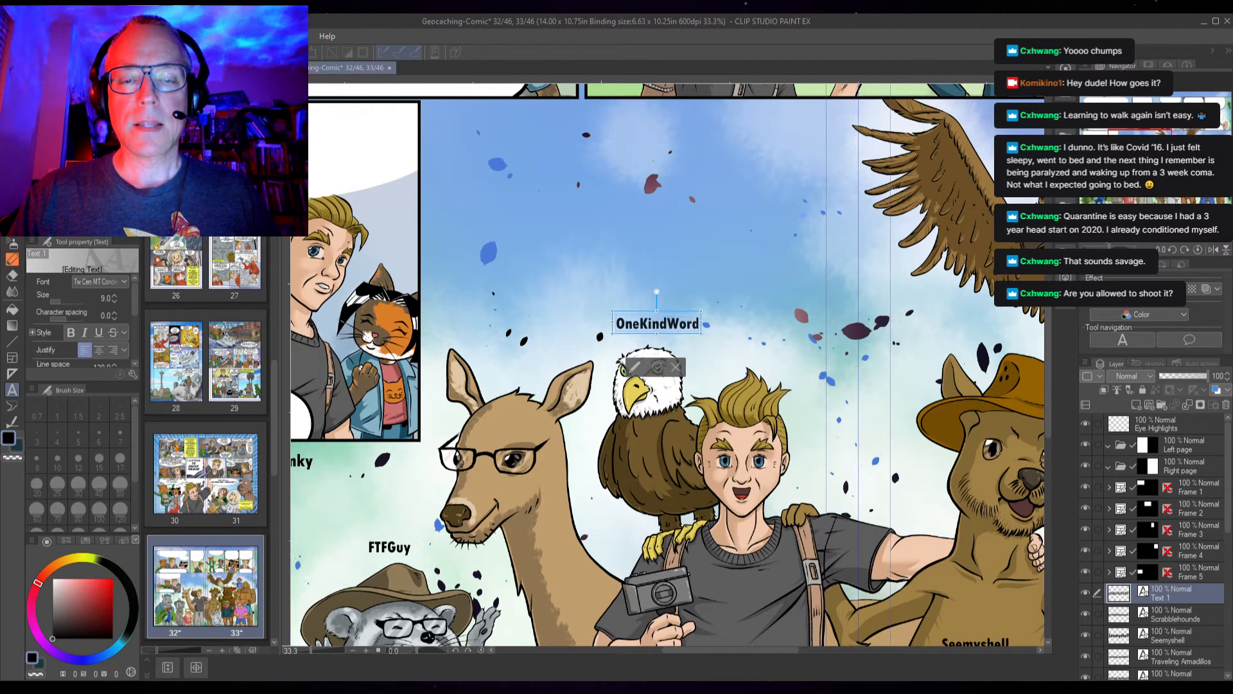
pyautogui.click(657, 368)
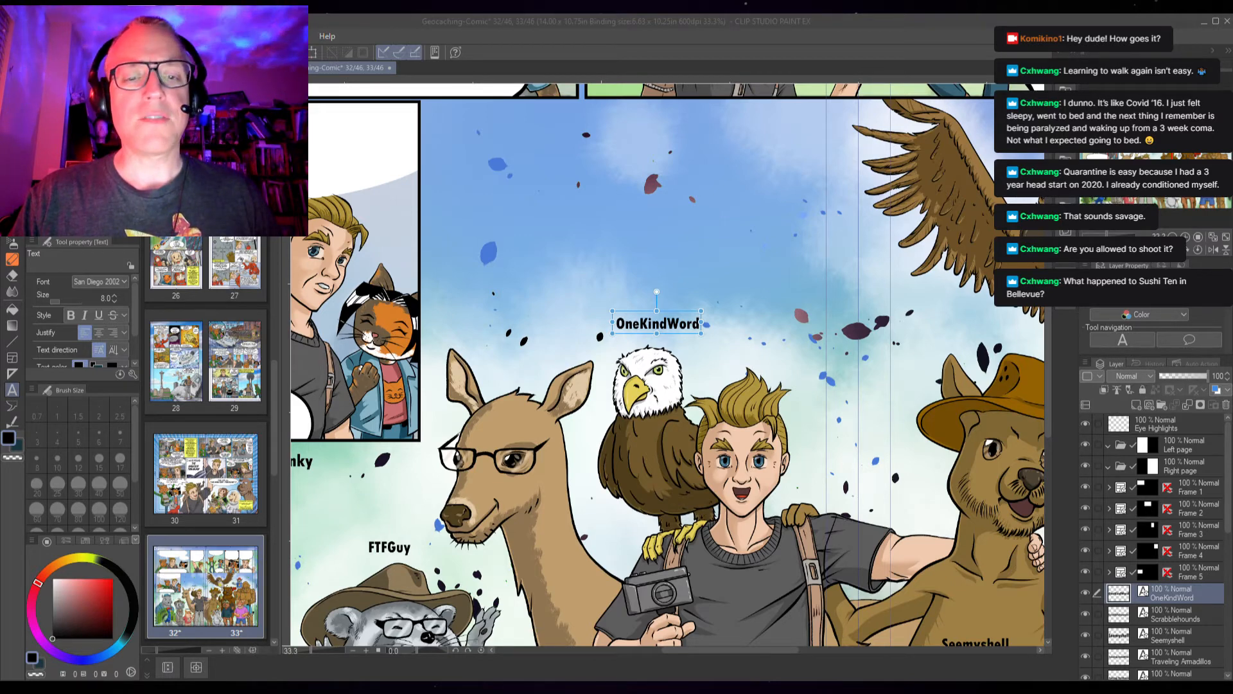
# Paste the text "U_DAC" as a new label above the flying eagle's head
pyautogui.click(475, 312)
pyautogui.press('space')
pyautogui.moveTo(754, 290); pyautogui.dragTo(386, 343)
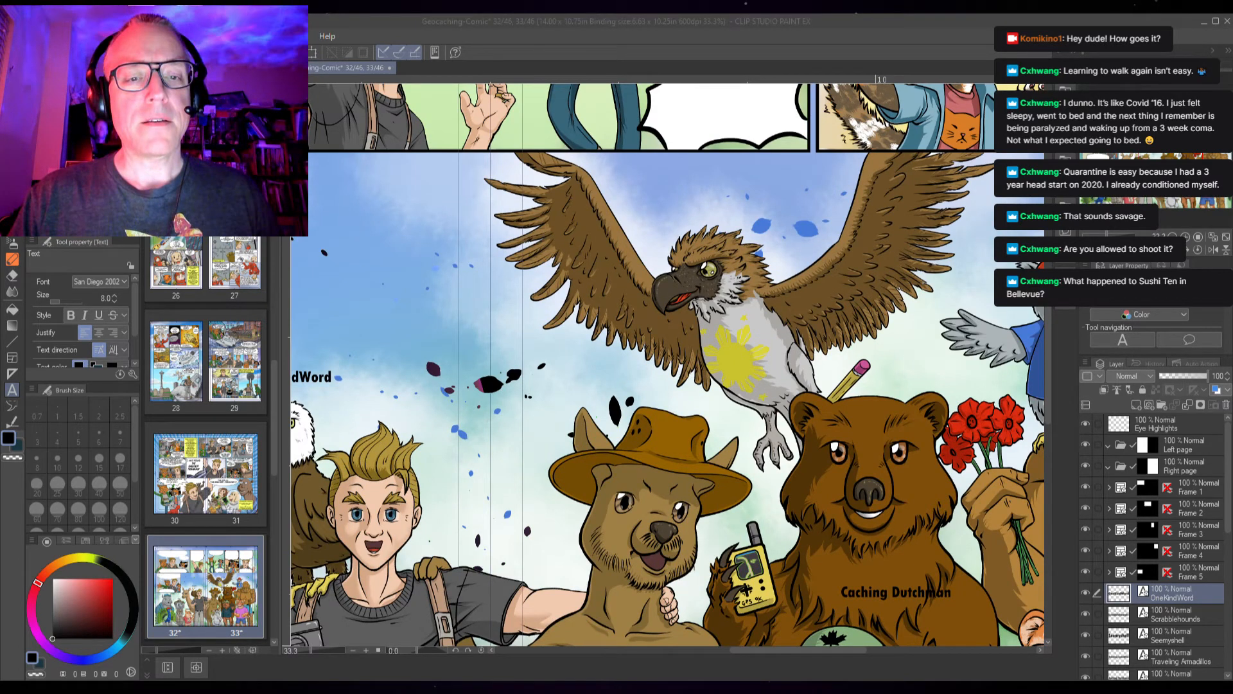
pyautogui.click(684, 213)
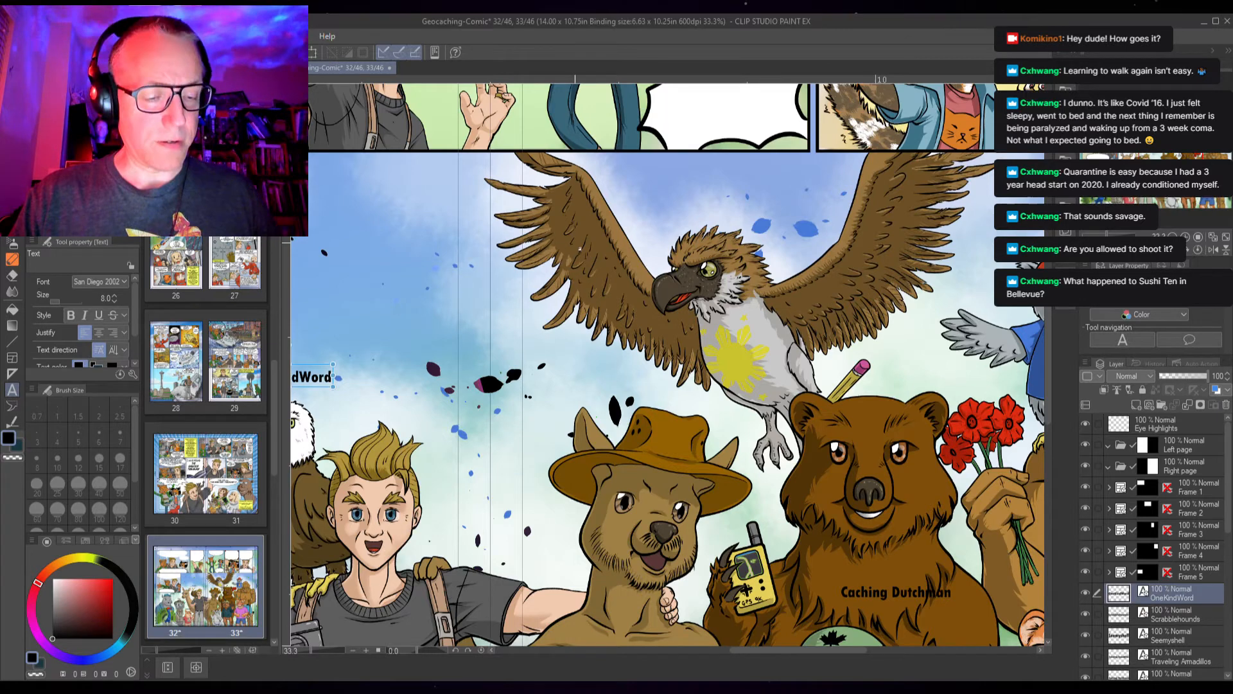
pyautogui.click(684, 207)
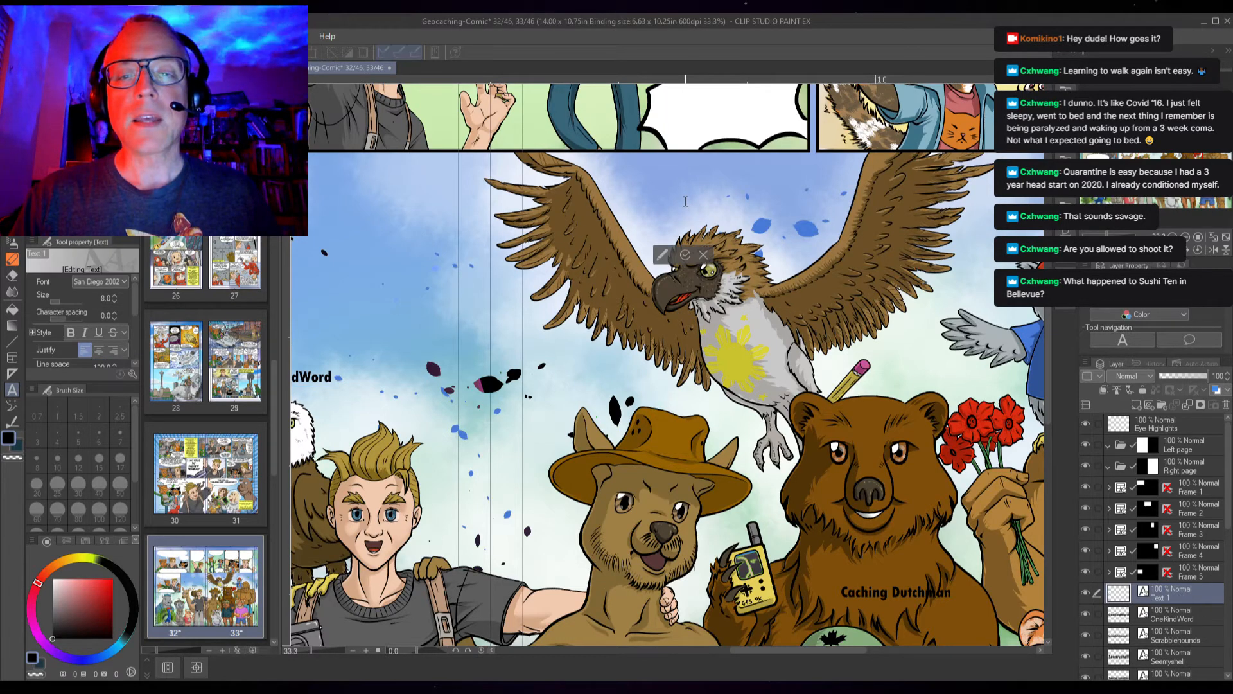
pyautogui.hotkey('ctrl', 'v')
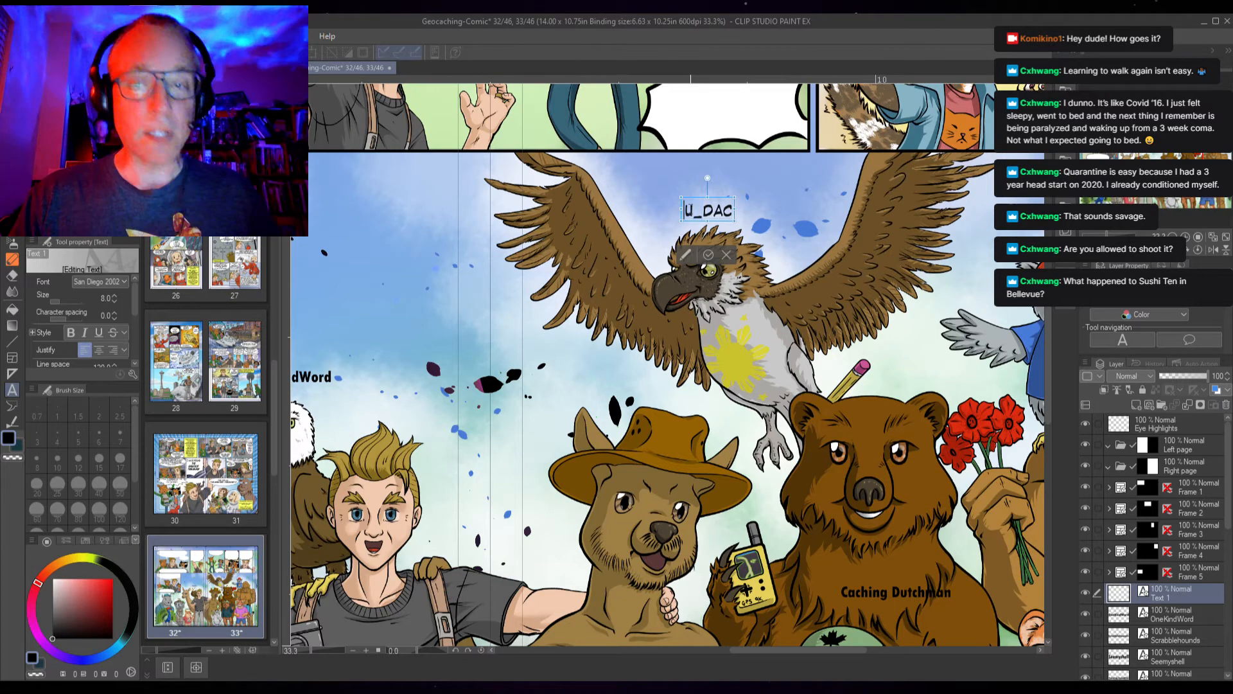
# Set the U_Dac label to size 9 in Tw Cen MT Cond and finish editing
pyautogui.click(116, 295)
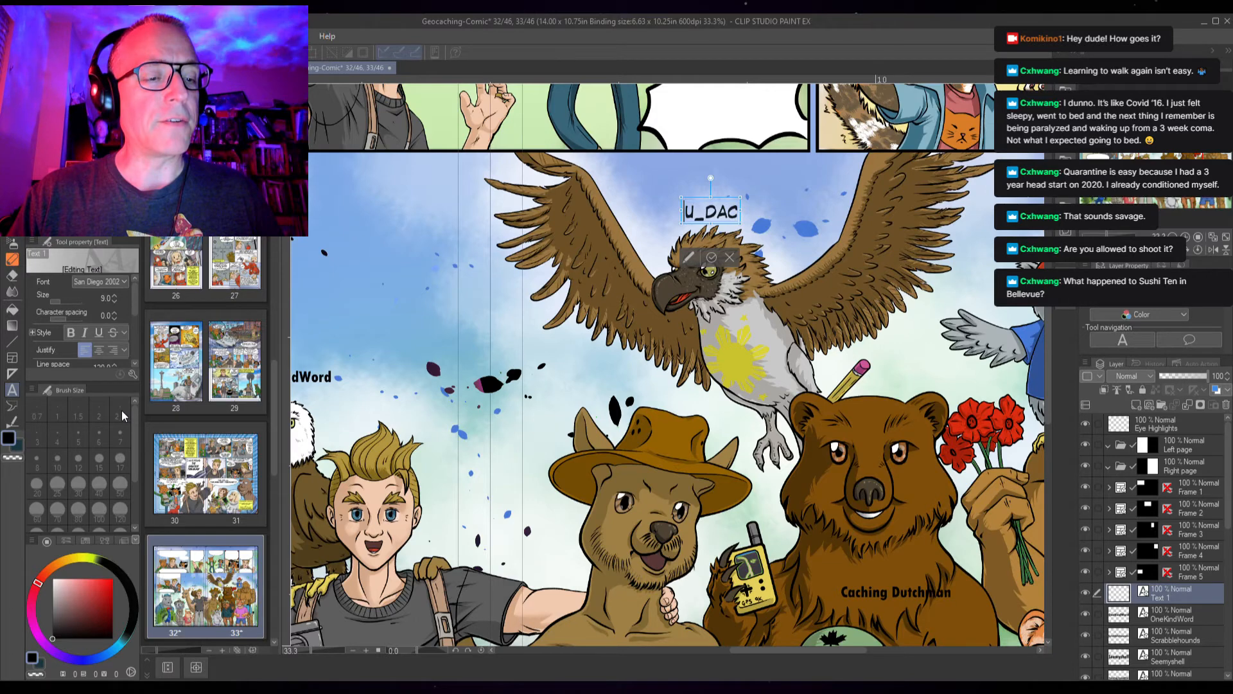
pyautogui.click(104, 373)
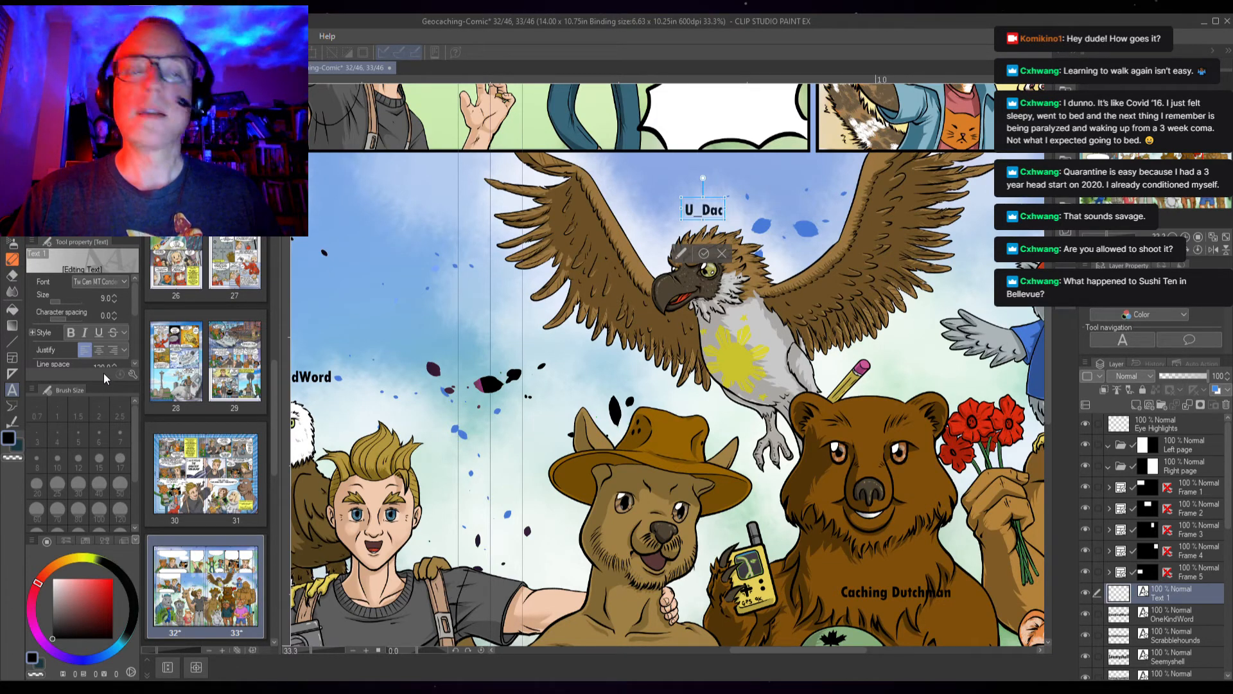
pyautogui.click(704, 255)
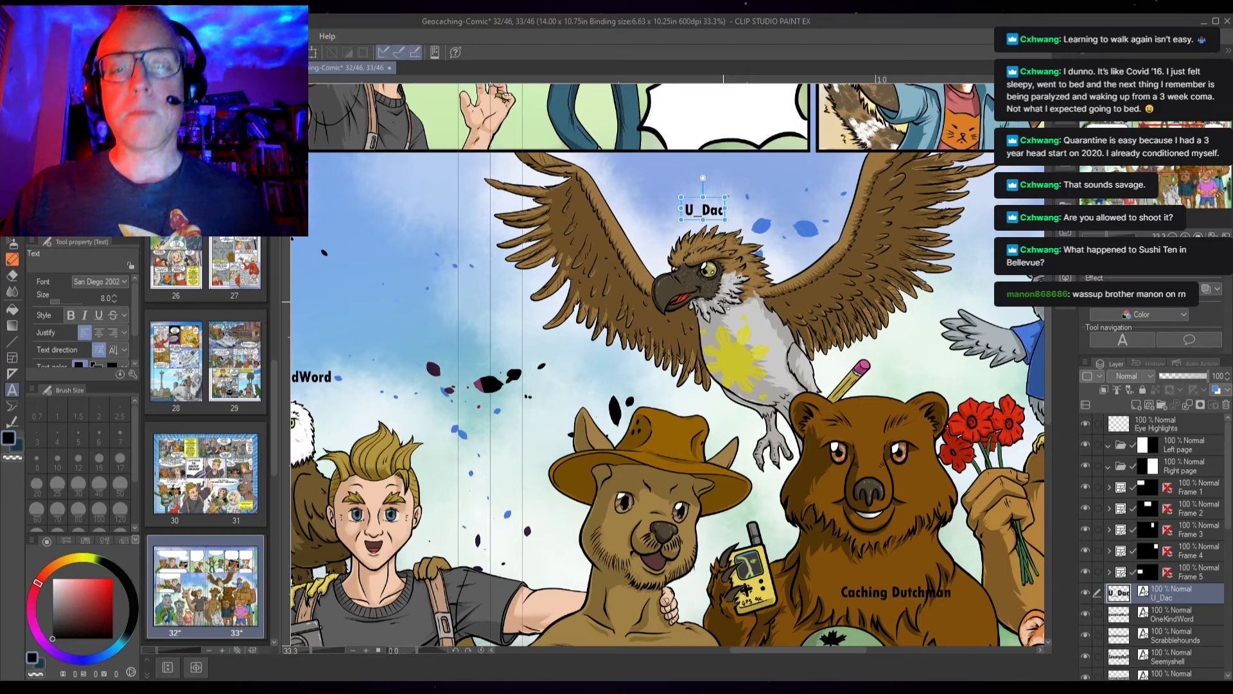
# Paste the text "CACHEINGCANTS" as a new label beside the peacock's legs and move it slightly up
pyautogui.scroll(-3, 728, 324)
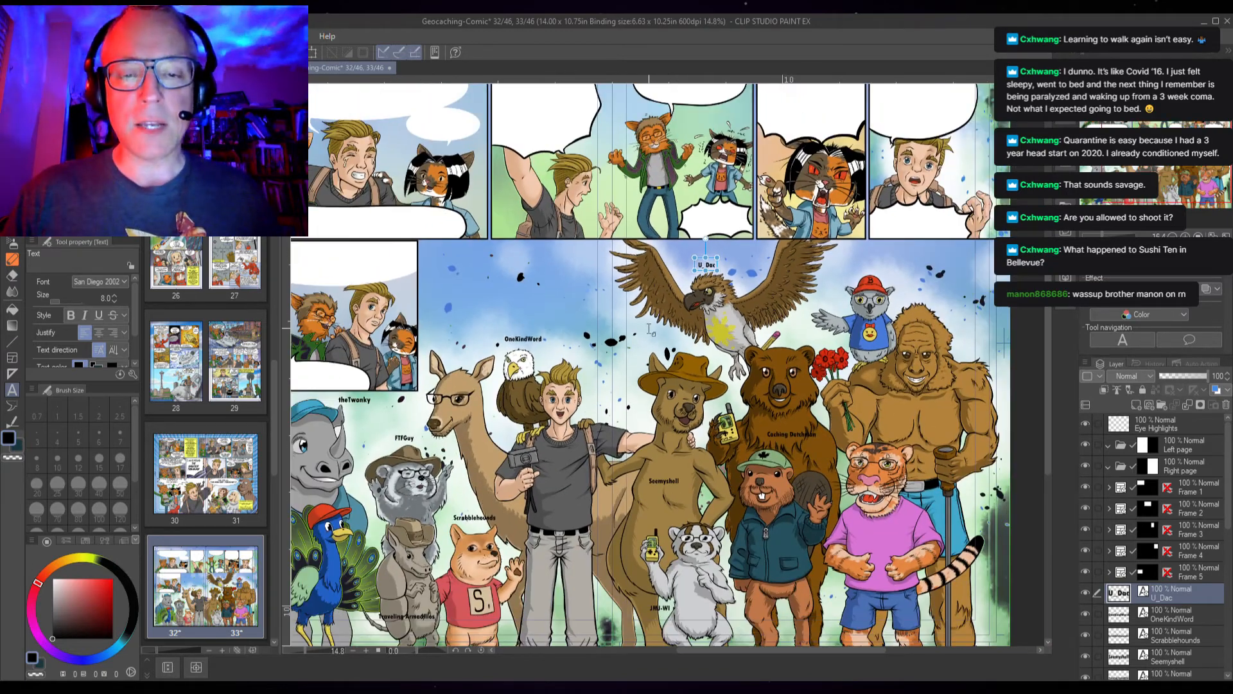
pyautogui.scroll(-2, 671, 334)
pyautogui.scroll(3, 639, 415)
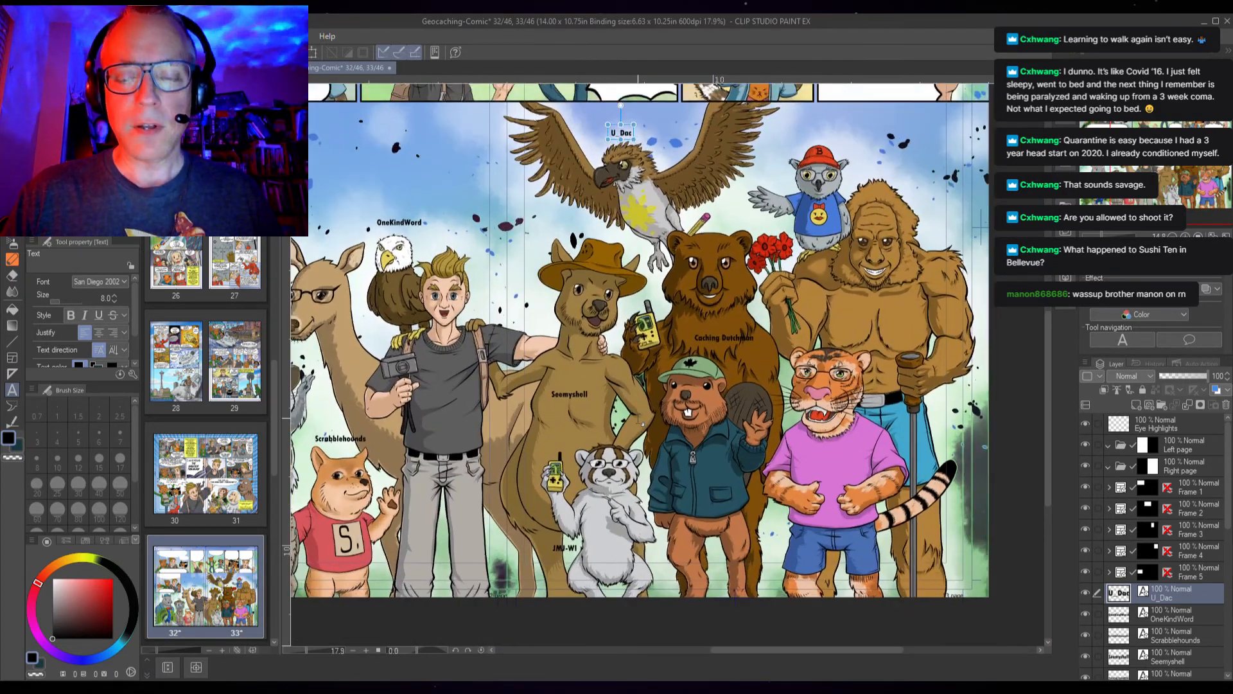
pyautogui.hotkey('alt', 'Tab')
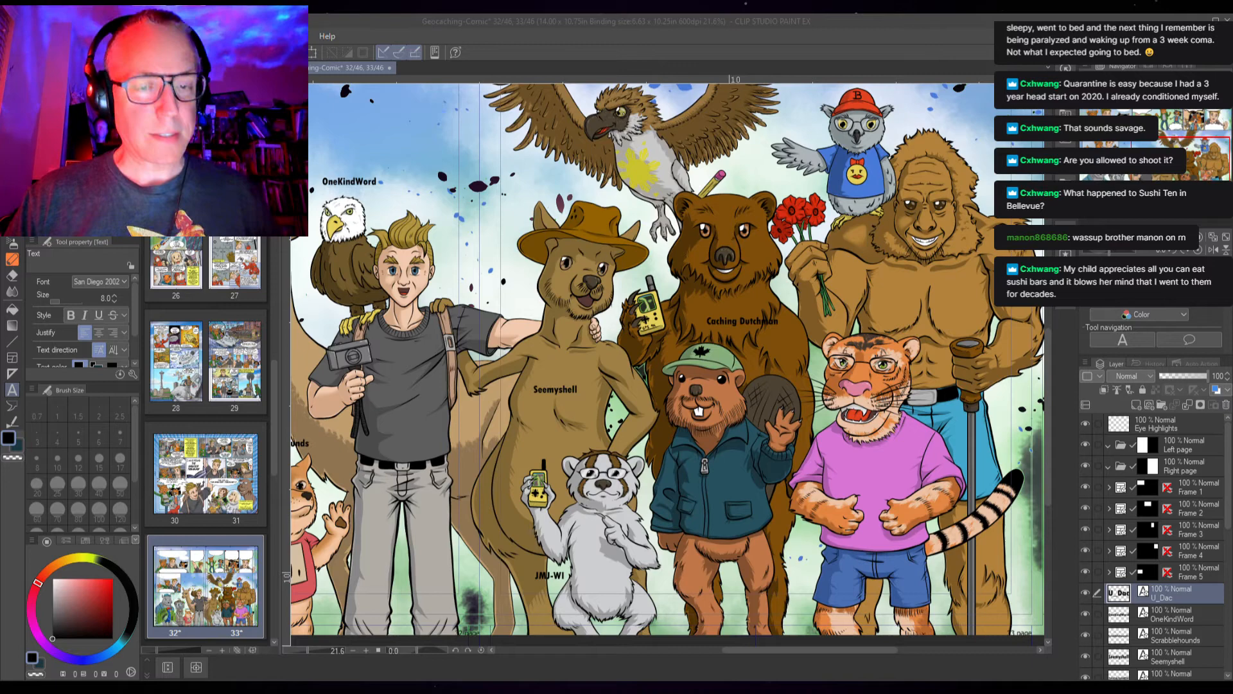
pyautogui.moveTo(361, 490); pyautogui.dragTo(865, 416)
pyautogui.scroll(3, 518, 451)
pyautogui.scroll(1, 519, 454)
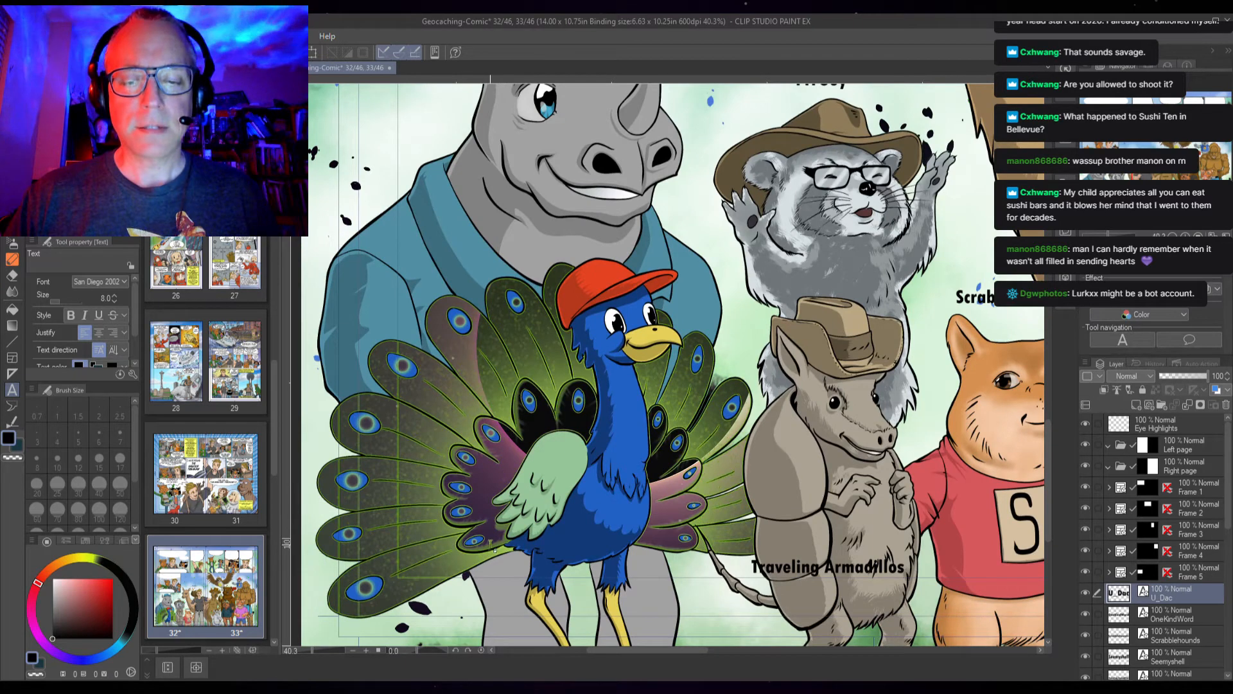
pyautogui.click(422, 567)
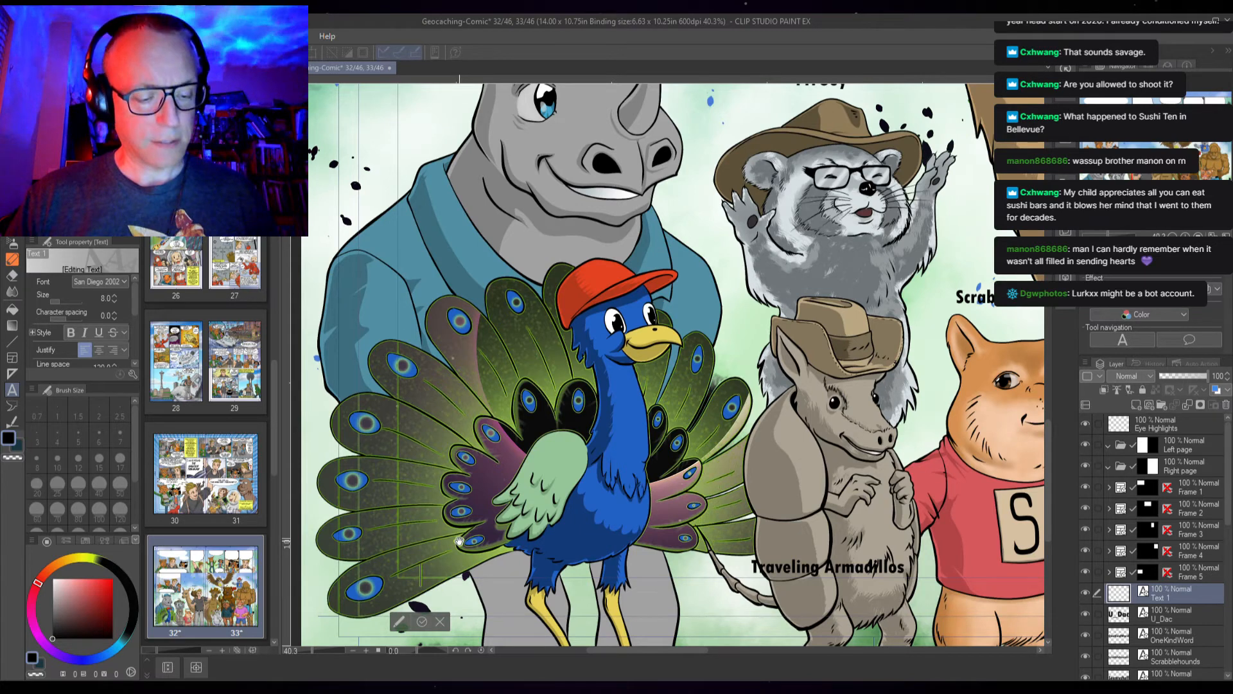
pyautogui.write('CACHEINGCANTS')
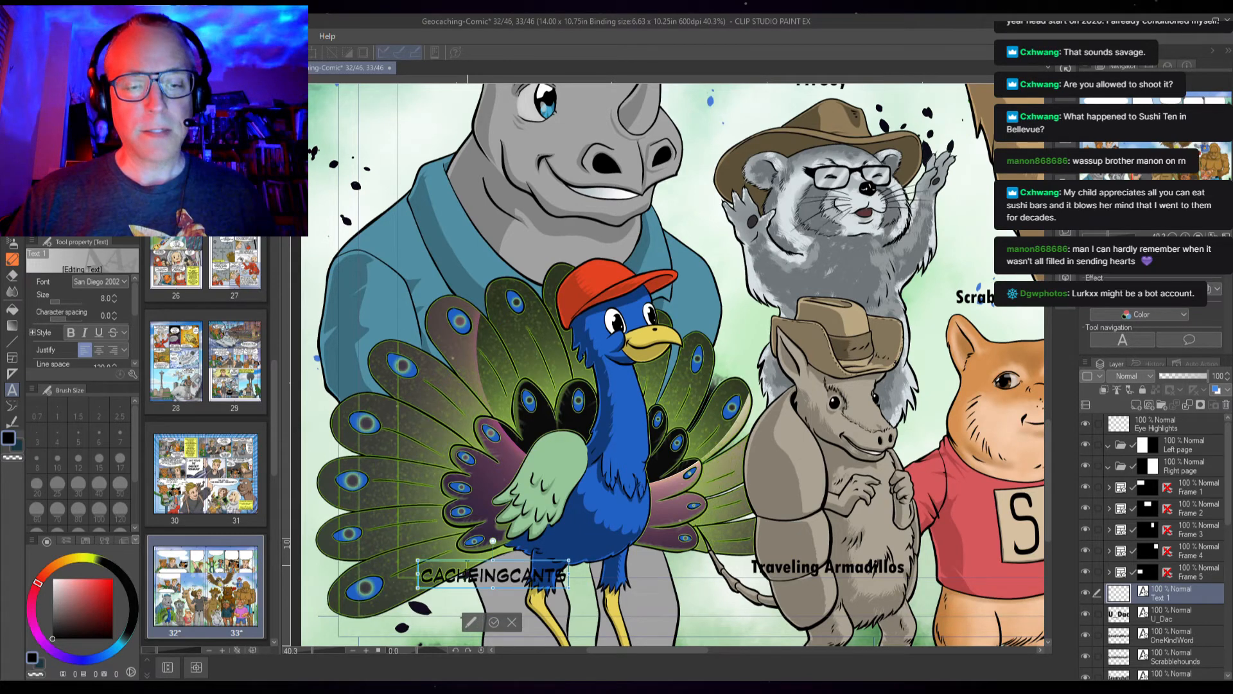
pyautogui.moveTo(467, 565)
pyautogui.mouseDown()
pyautogui.moveTo(452, 552)
pyautogui.moveTo(463, 548)
pyautogui.mouseUp()
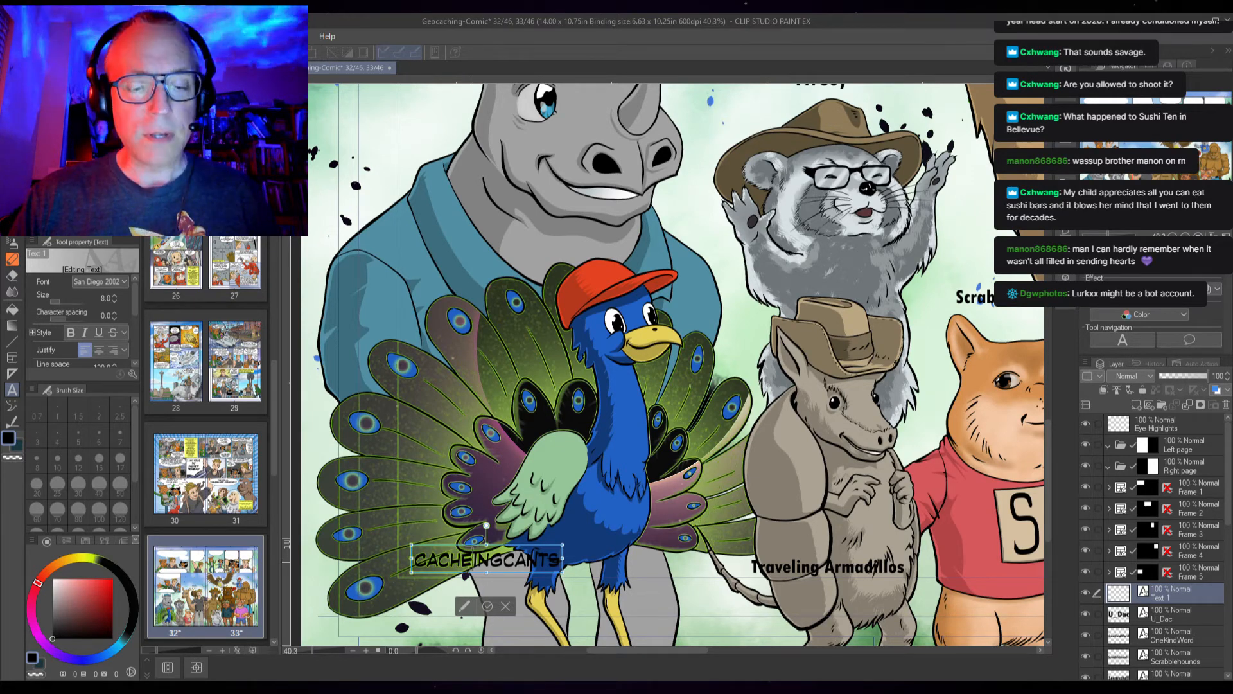
# Set the Cacheingcants label to size 9 in Tw Cen MT Cond, finish editing, and nudge it into place
pyautogui.hotkey('ctrl', 'a')
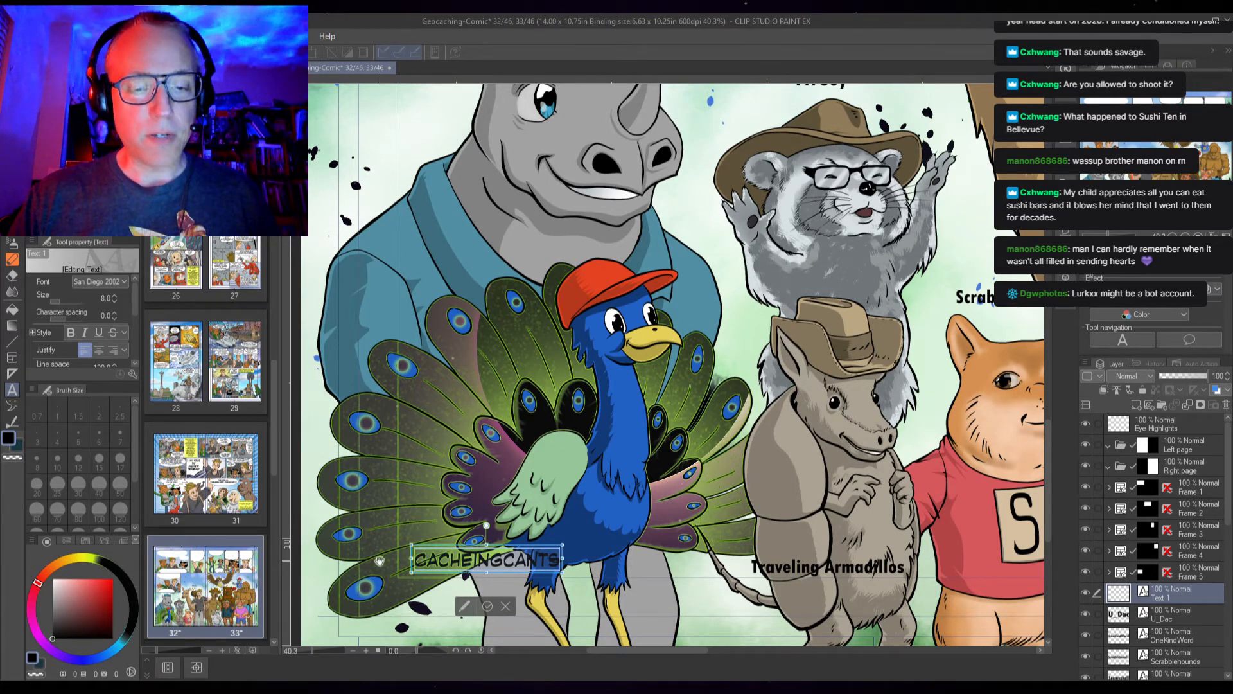
pyautogui.moveTo(135, 303)
pyautogui.mouseDown()
pyautogui.moveTo(133, 329)
pyautogui.moveTo(137, 293)
pyautogui.mouseUp()
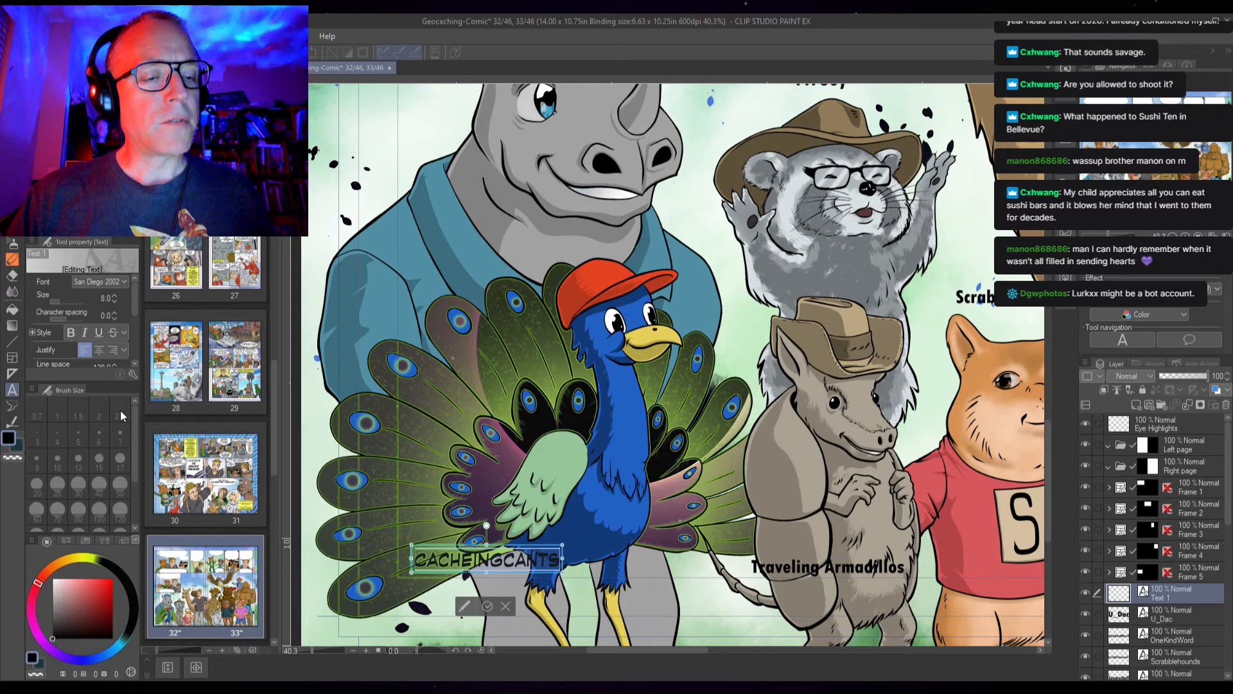
pyautogui.click(83, 372)
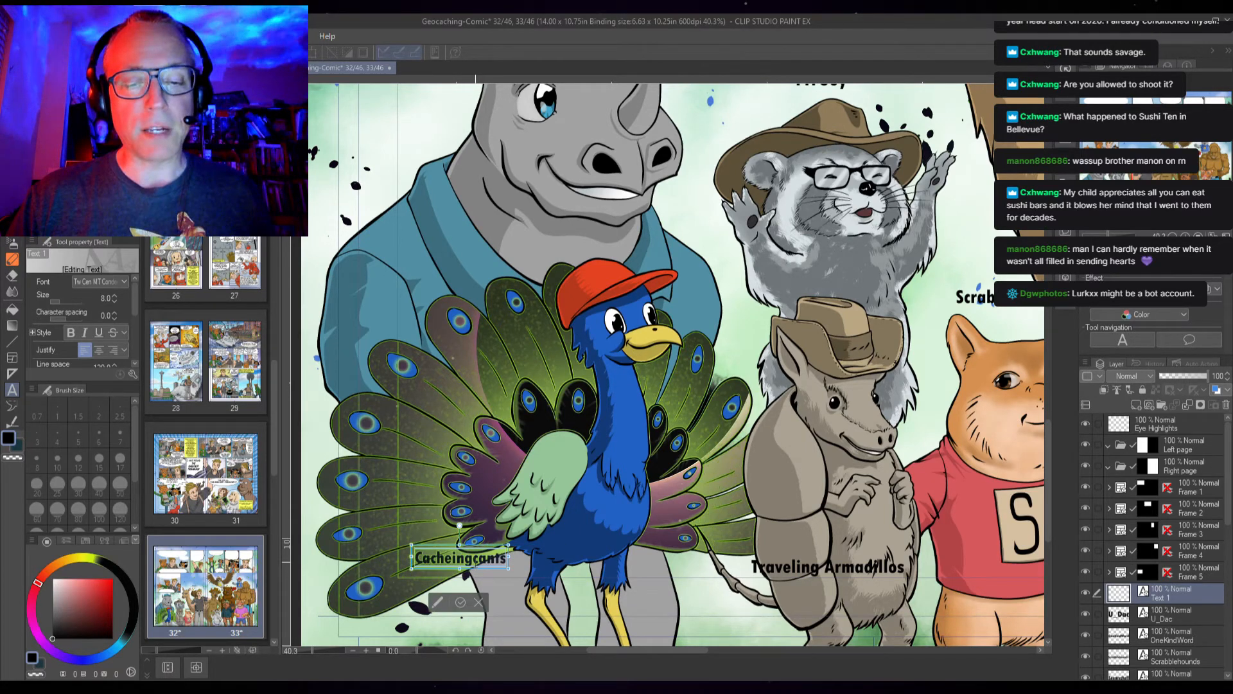
pyautogui.click(459, 601)
pyautogui.moveTo(450, 549); pyautogui.dragTo(456, 548)
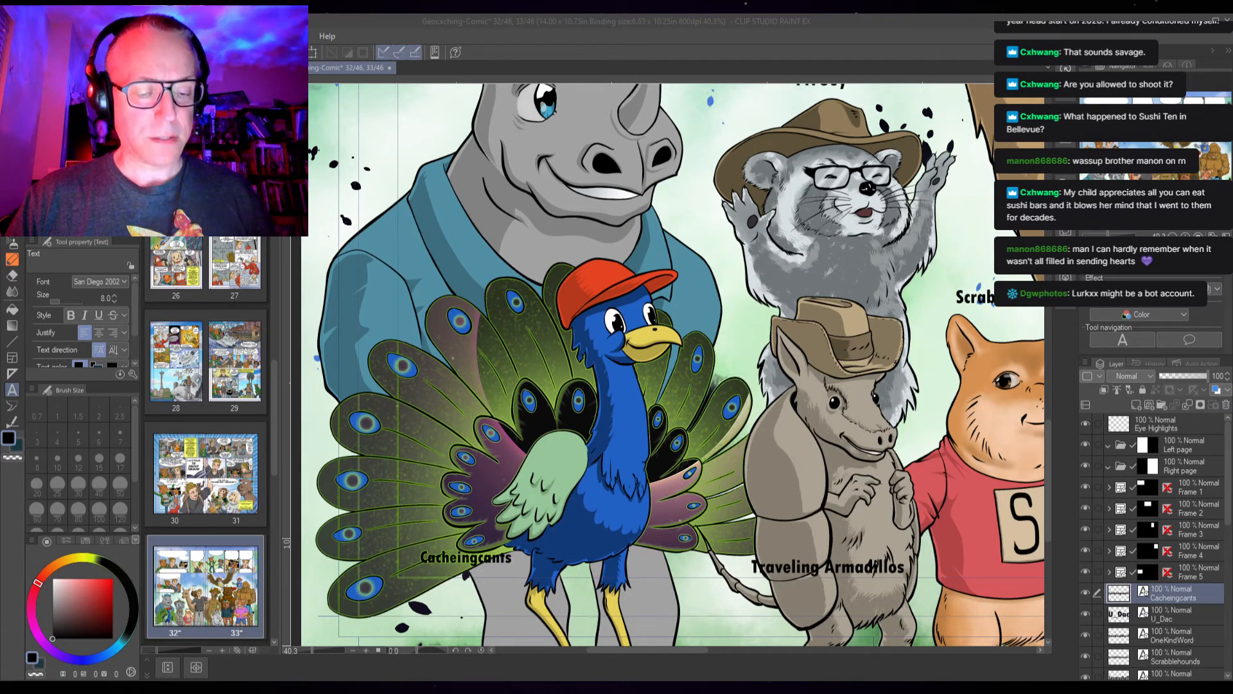
# Paste the text "LILSQUATCH1" as a new label above the bigfoot's head, right of the owl
pyautogui.click(888, 371)
pyautogui.press('space')
pyautogui.moveTo(888, 371); pyautogui.dragTo(233, 398)
pyautogui.moveTo(905, 276); pyautogui.dragTo(309, 411)
pyautogui.moveTo(786, 273); pyautogui.dragTo(552, 549)
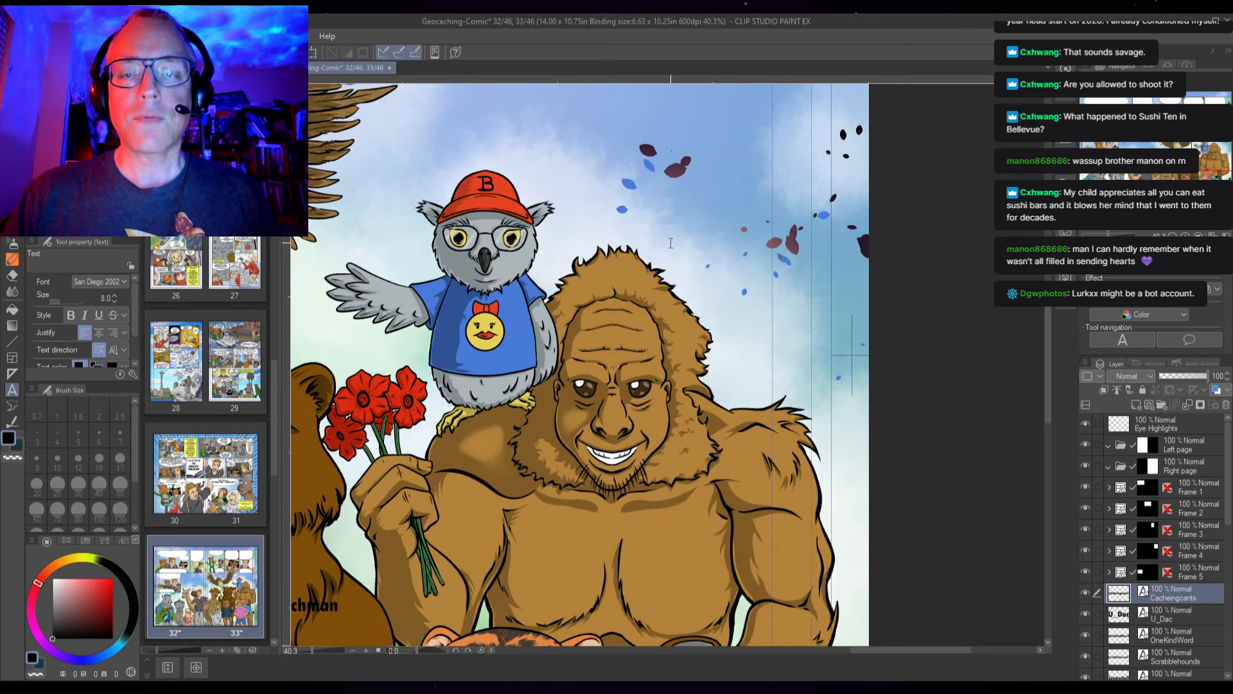
pyautogui.click(670, 242)
pyautogui.write('LILSQUATCH1')
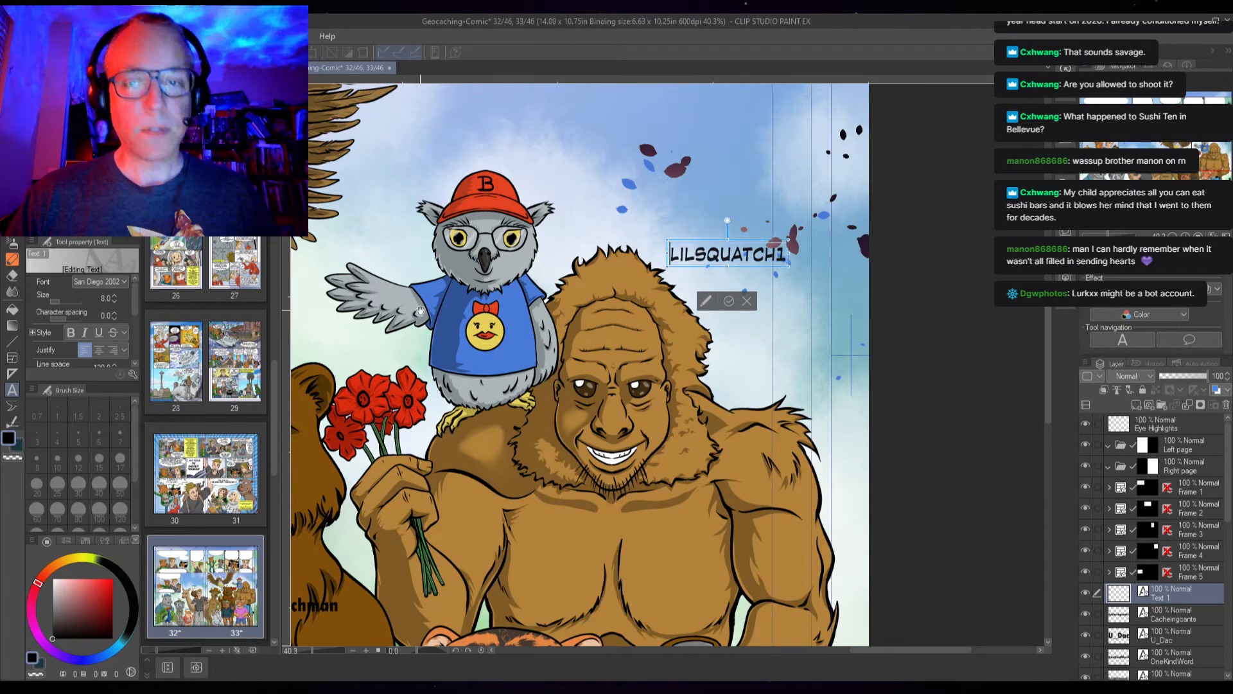
# Set the LilSquatch1 label to size 9 in Tw Cen MT Cond, nudge it, and finish editing
pyautogui.click(113, 296)
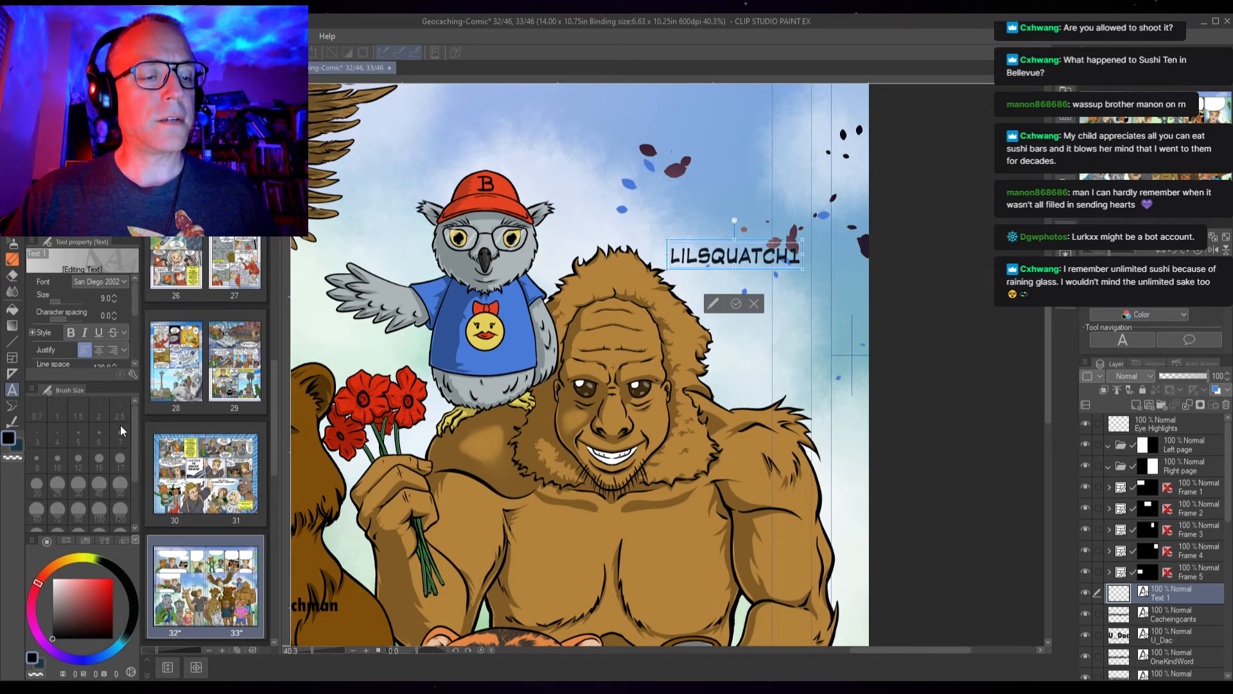
pyautogui.click(106, 410)
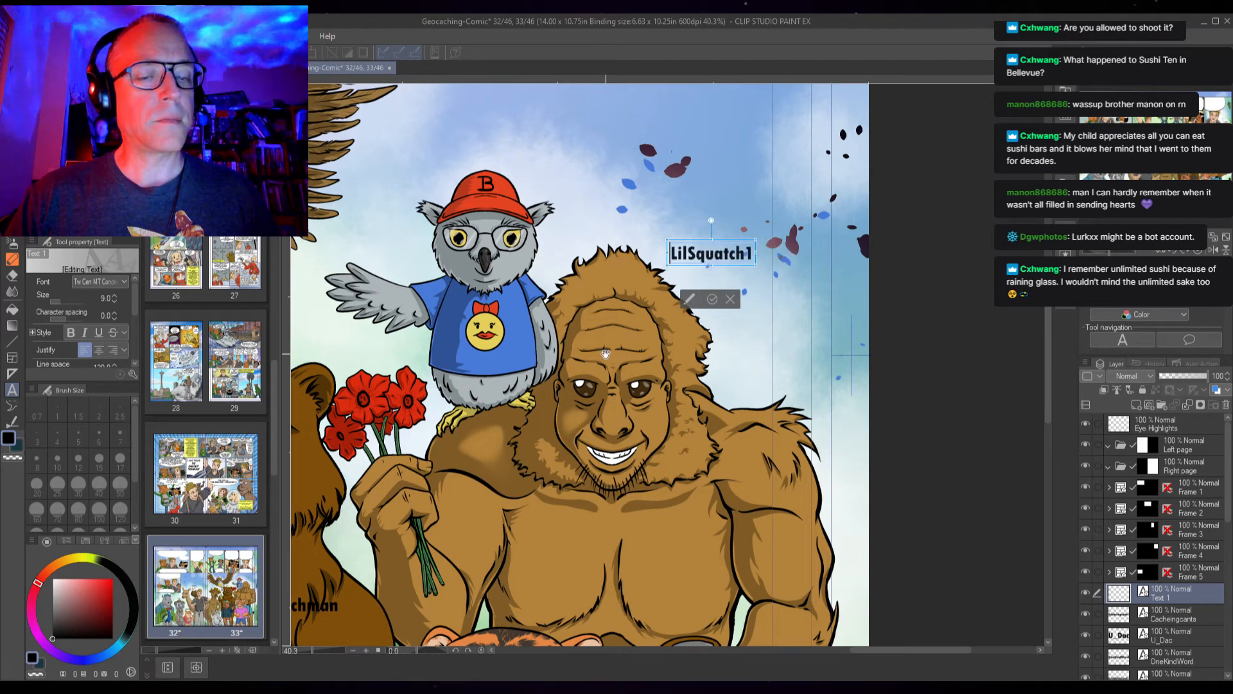
pyautogui.moveTo(691, 244); pyautogui.dragTo(704, 252)
pyautogui.click(725, 307)
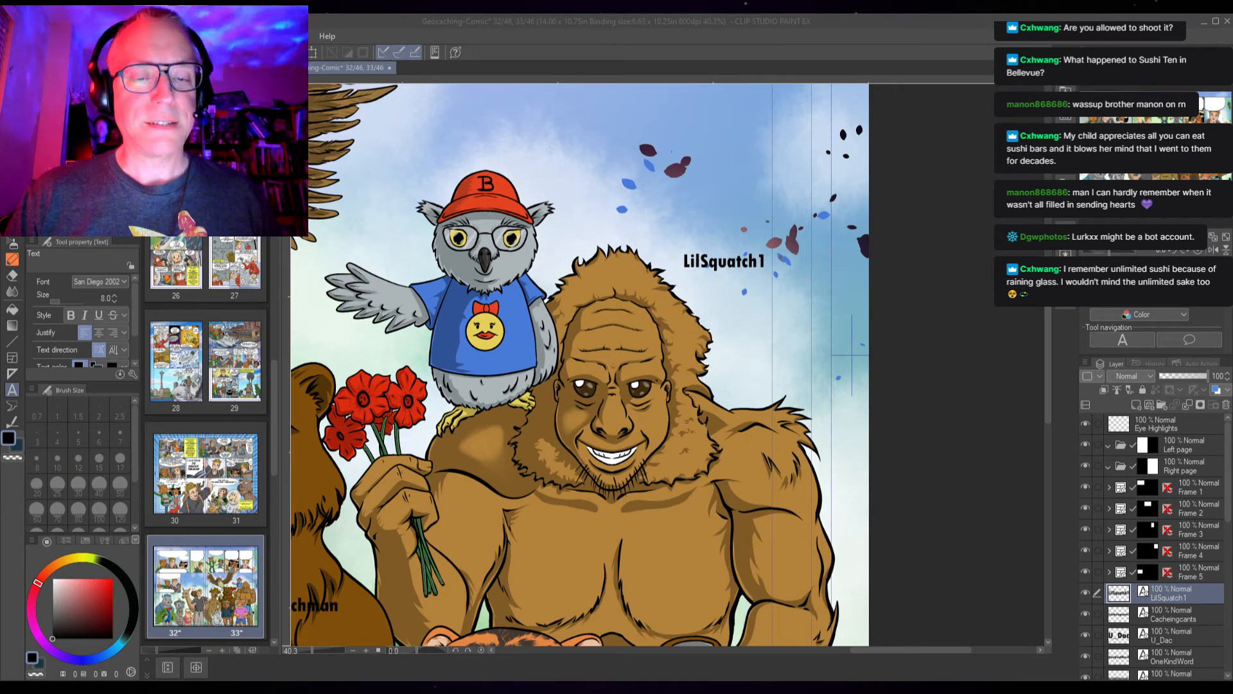
# Paste the text "RETIREDGUY" as a new label above the owl's red cap
pyautogui.click(538, 352)
pyautogui.moveTo(441, 159); pyautogui.dragTo(564, 264)
pyautogui.click(565, 264)
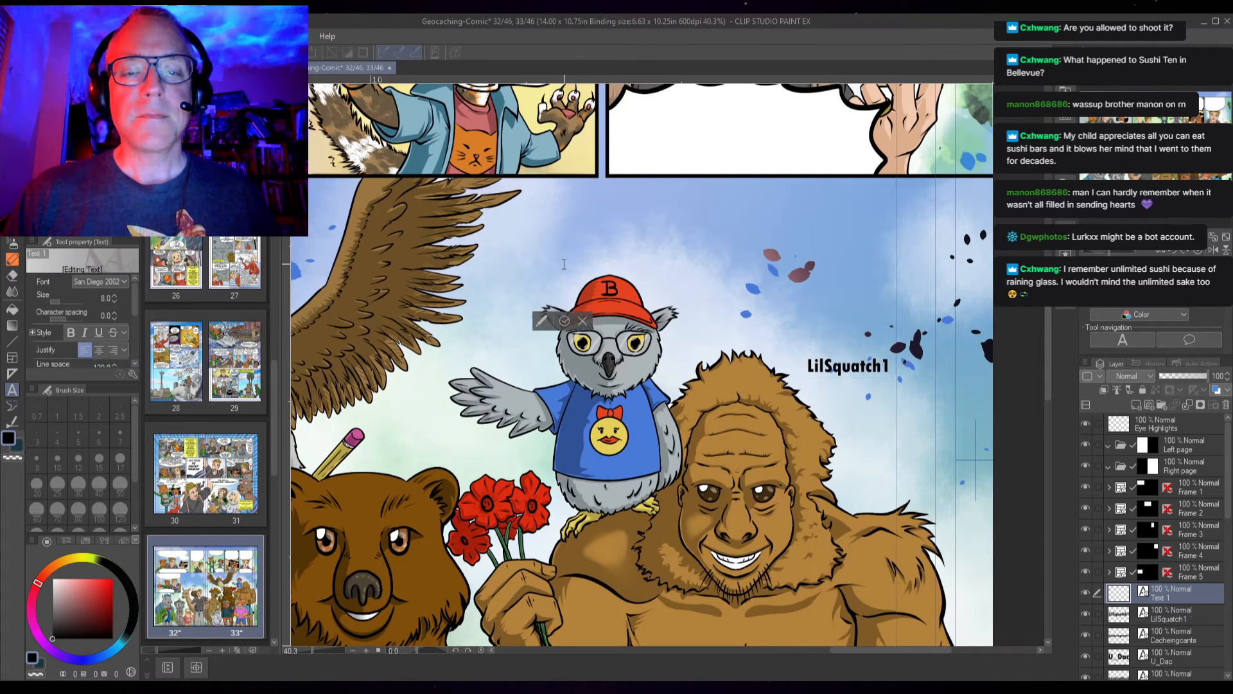
pyautogui.write('RETIREDGUY')
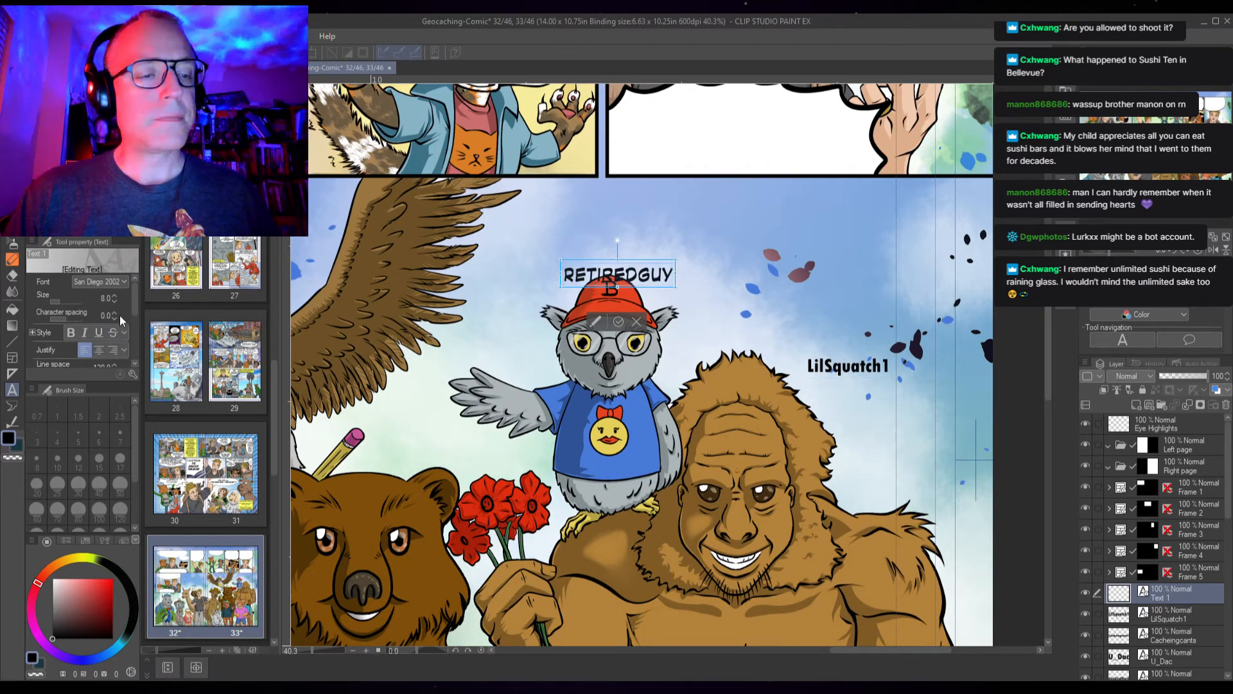
# Set the RetiredGuy label to size 9 in Tw Cen MT Cond, nudge it up, and finish editing
pyautogui.click(114, 295)
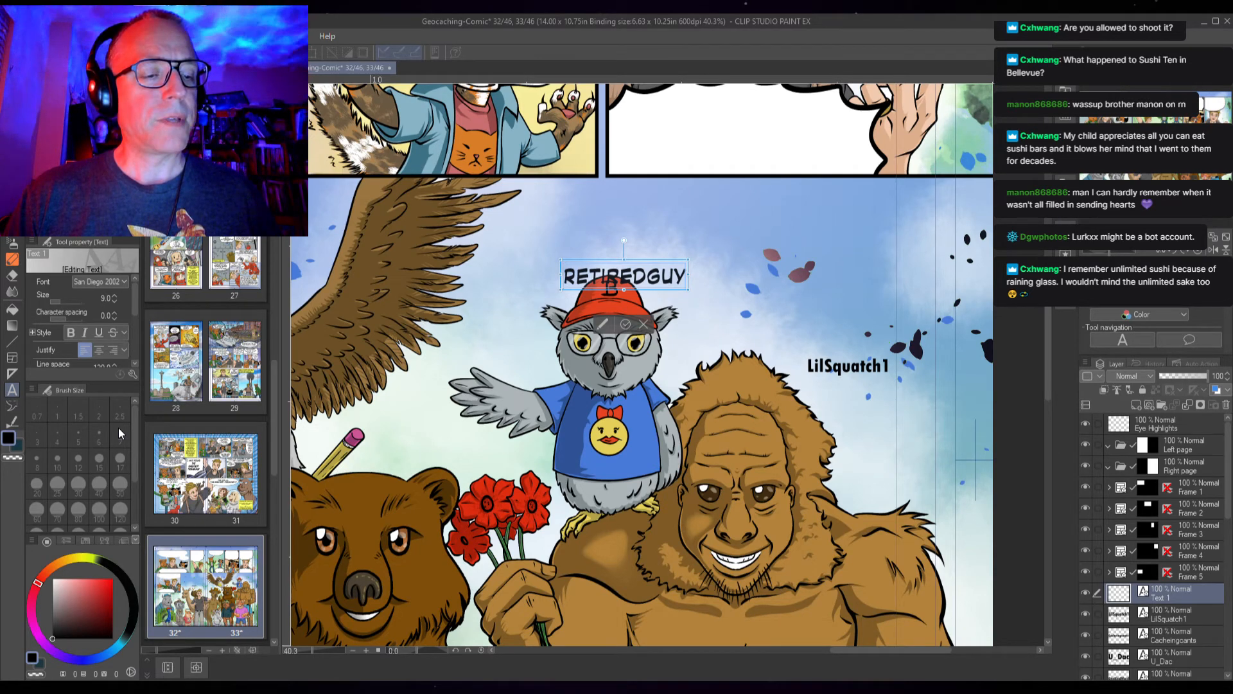
pyautogui.click(102, 423)
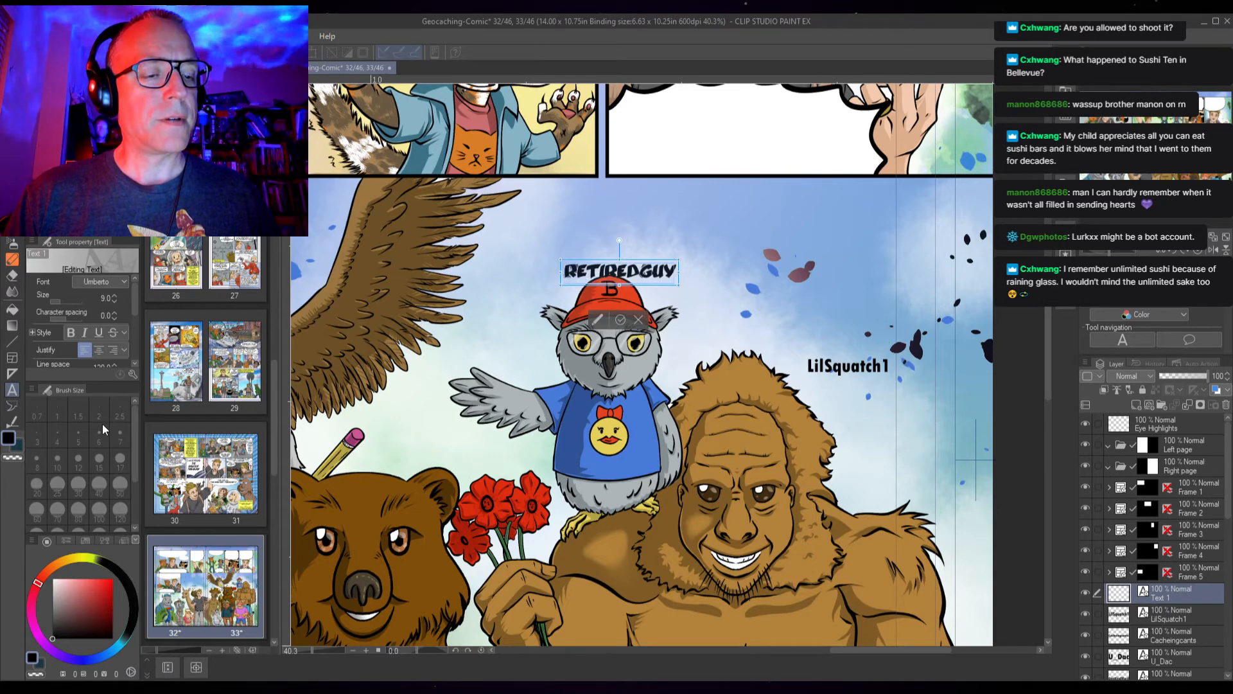
pyautogui.click(125, 283)
pyautogui.click(88, 348)
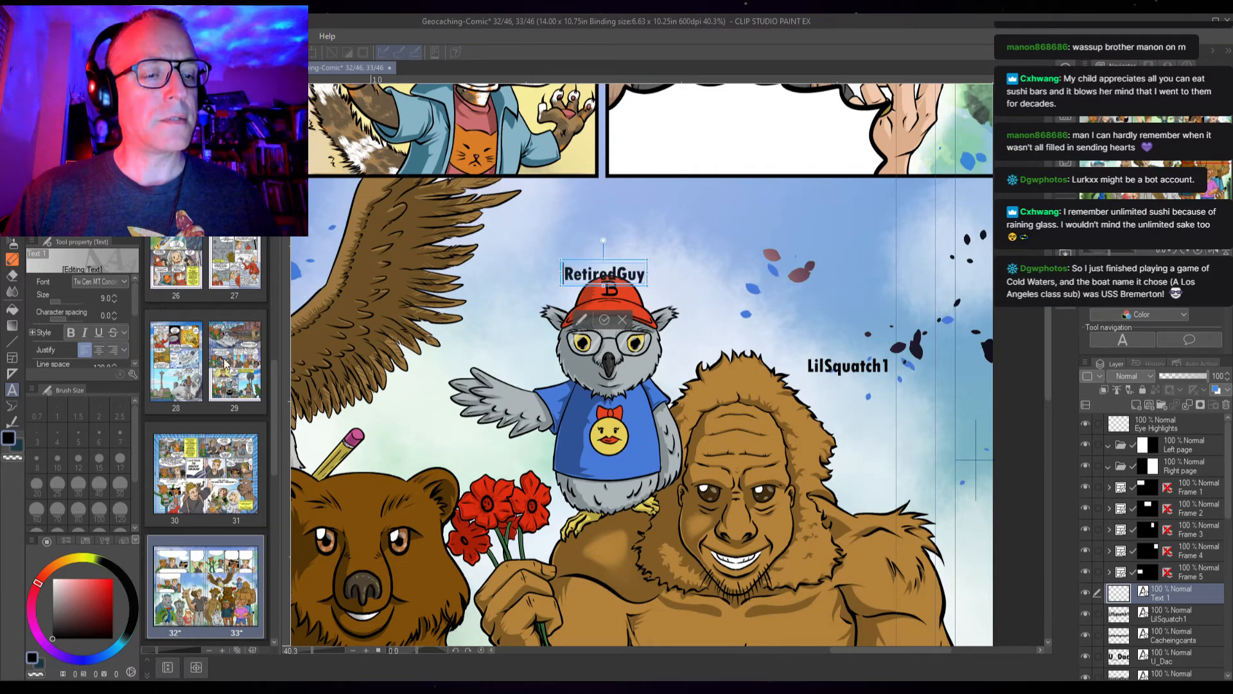
pyautogui.moveTo(598, 263); pyautogui.dragTo(605, 247)
pyautogui.click(612, 305)
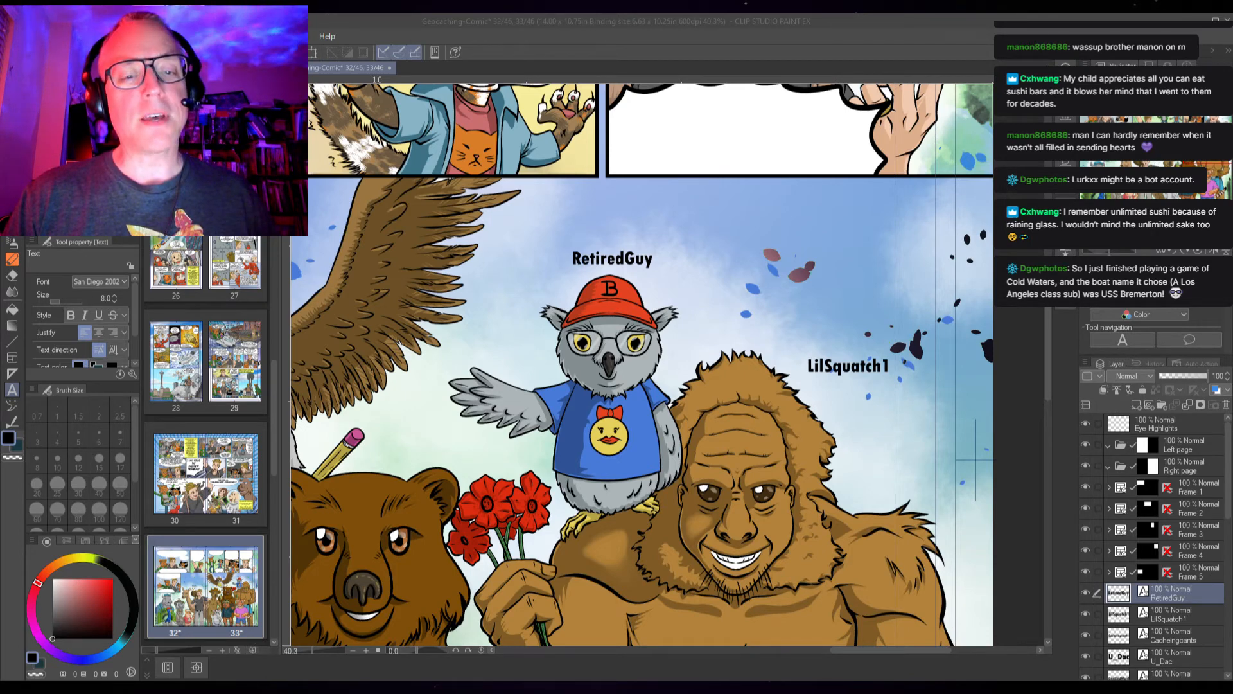
# Select the RetiredGuy label and save the comic file
pyautogui.click(421, 287)
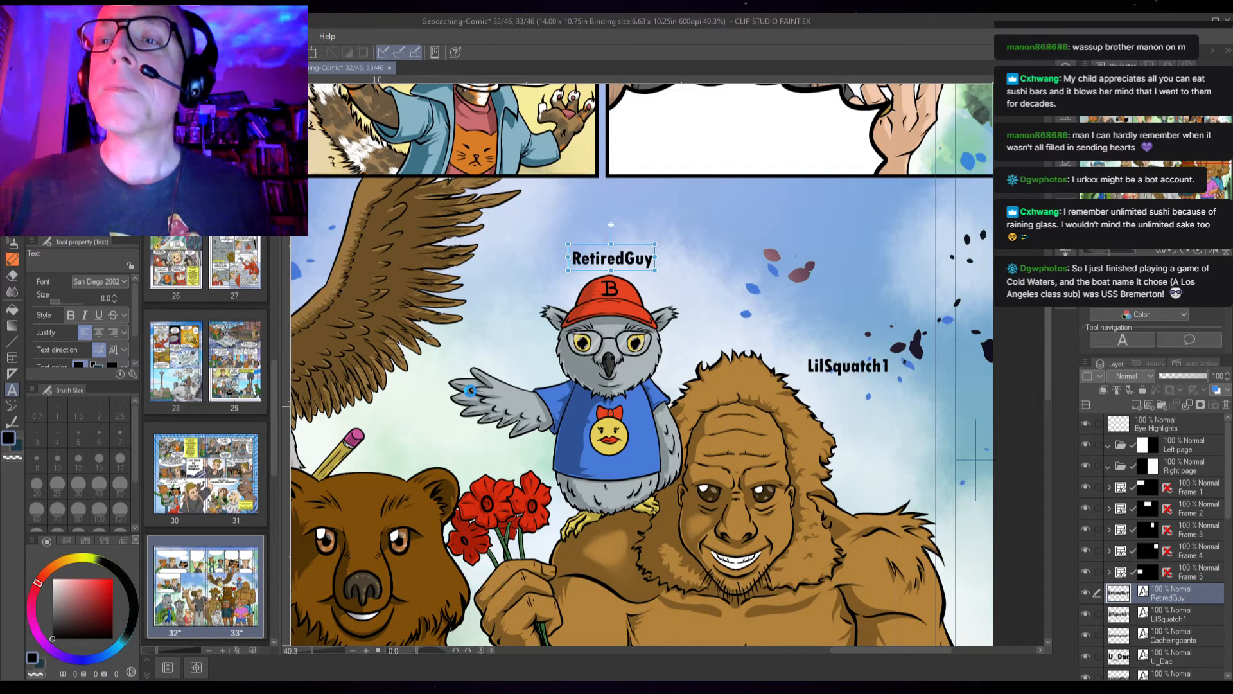
pyautogui.hotkey('ctrl', 's')
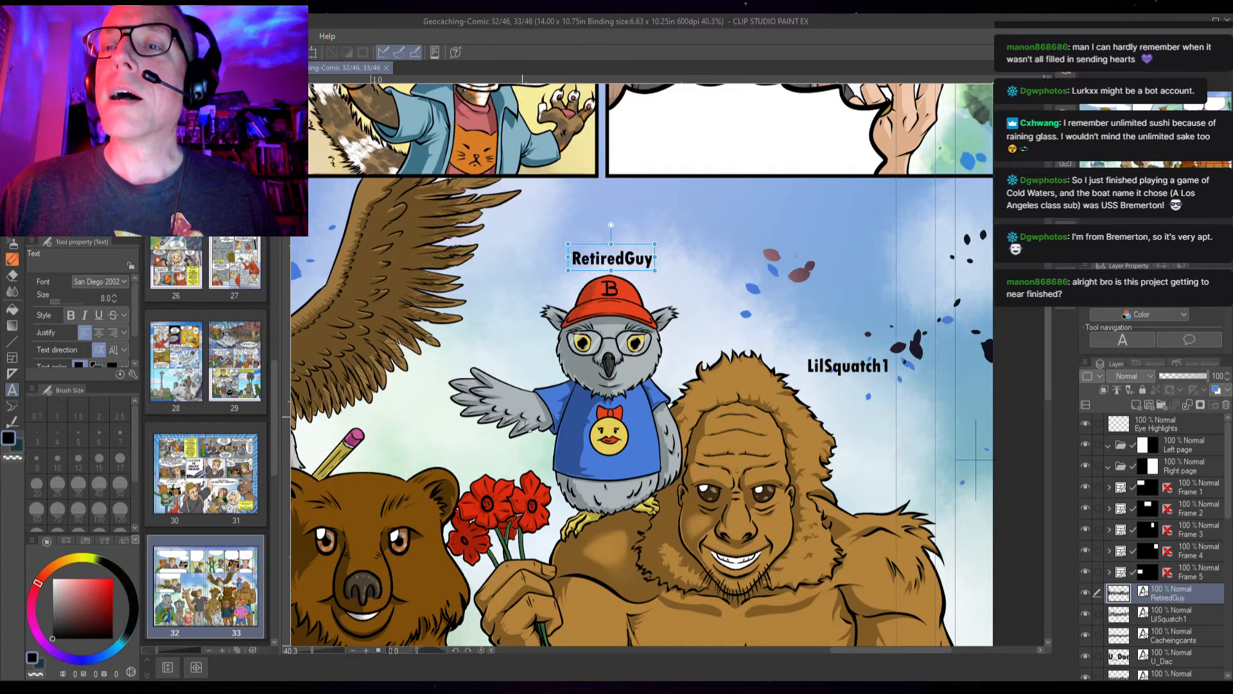
# Examine the page's character labels across the whole group illustration
pyautogui.scroll(-5, 568, 443)
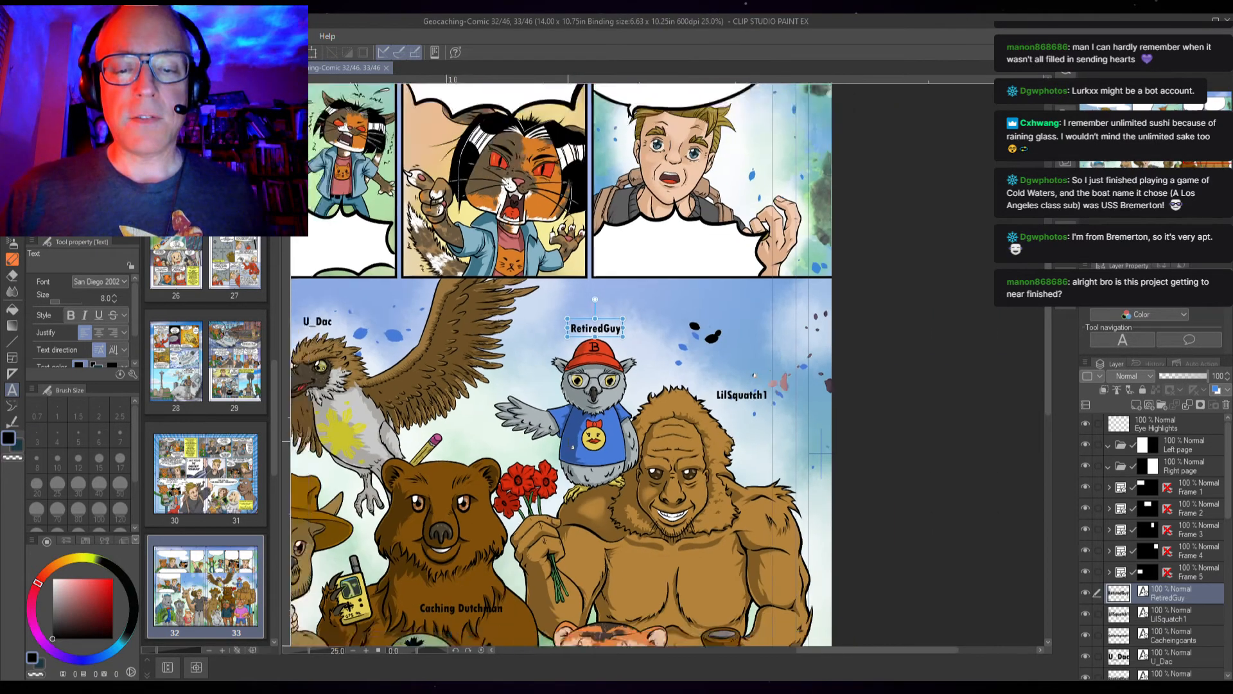
pyautogui.moveTo(474, 427); pyautogui.dragTo(792, 264)
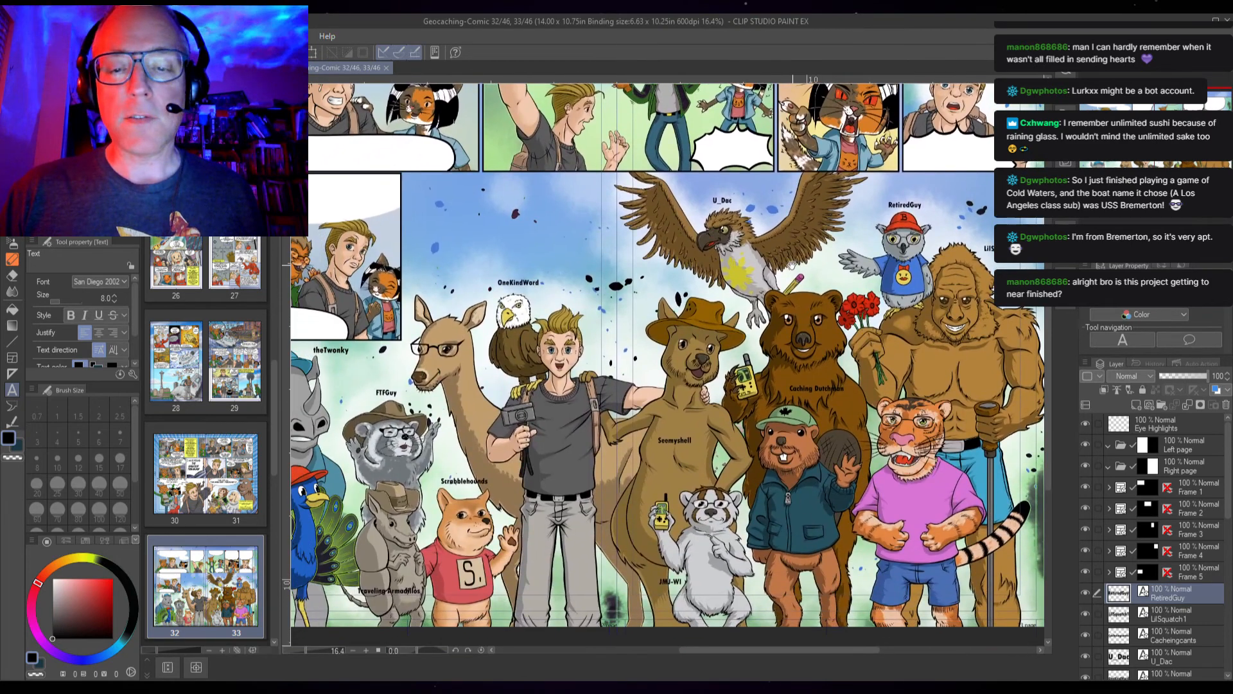
pyautogui.scroll(-1, 779, 274)
pyautogui.moveTo(604, 353); pyautogui.dragTo(649, 344)
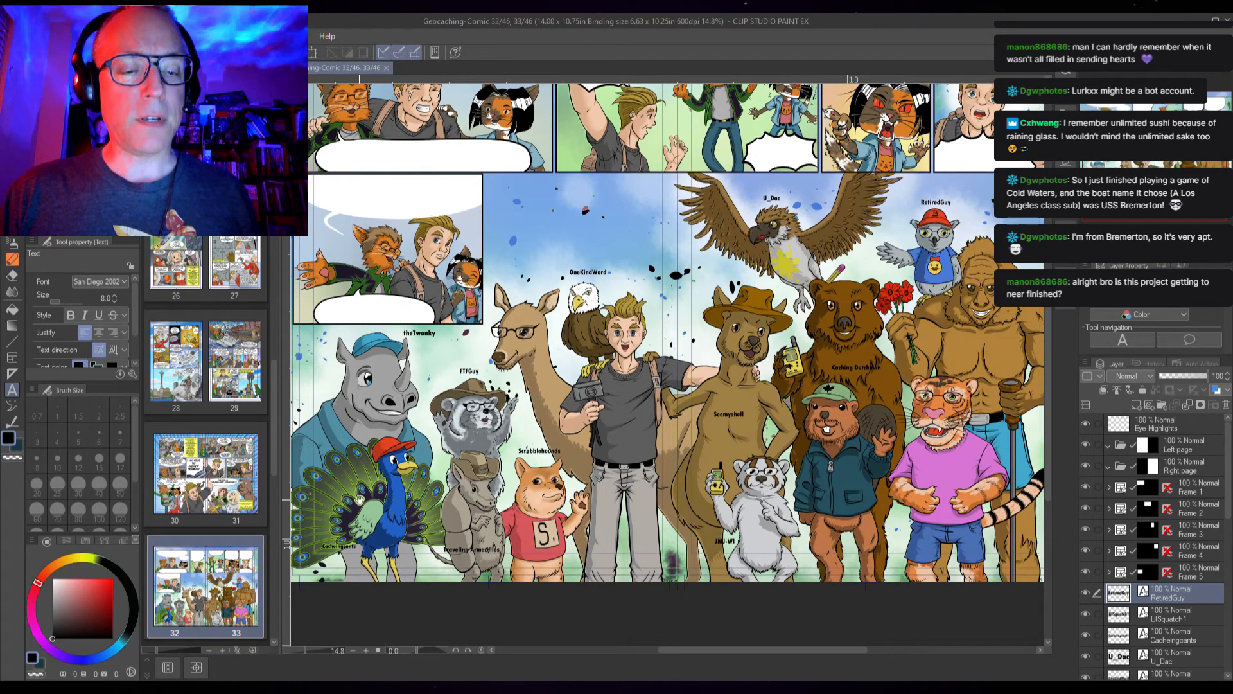
pyautogui.scroll(2, 365, 490)
pyautogui.hscroll(4, 451, 511)
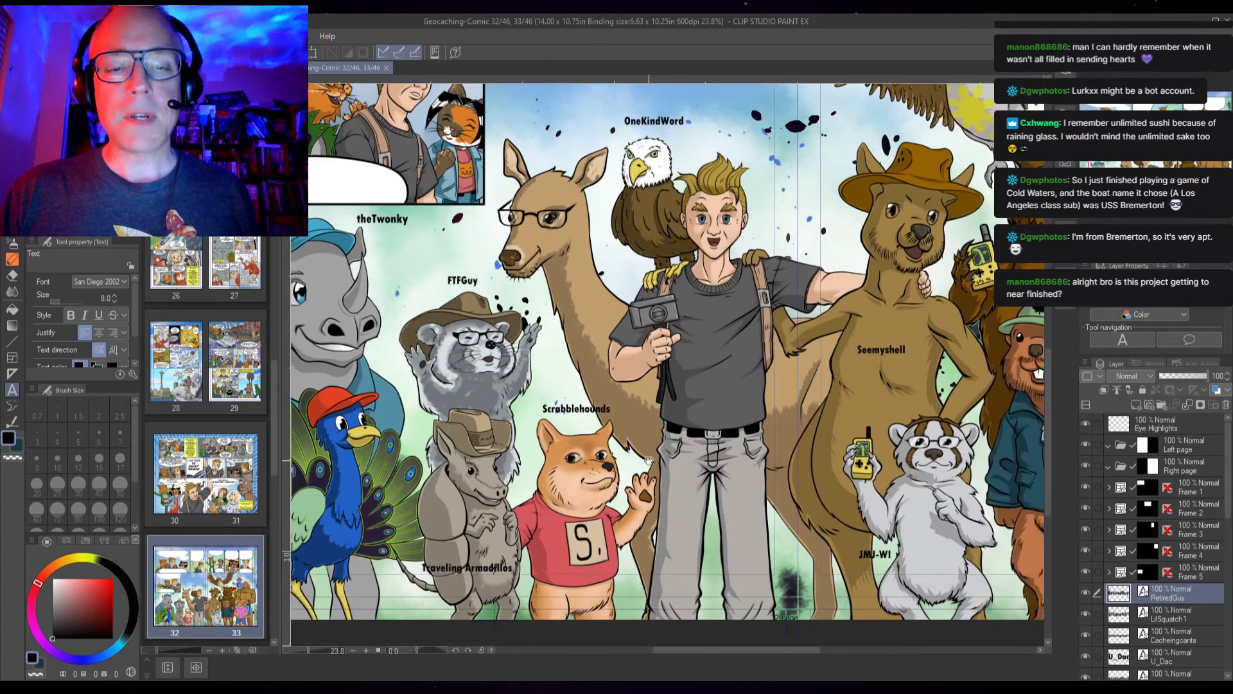
pyautogui.hscroll(3, 631, 460)
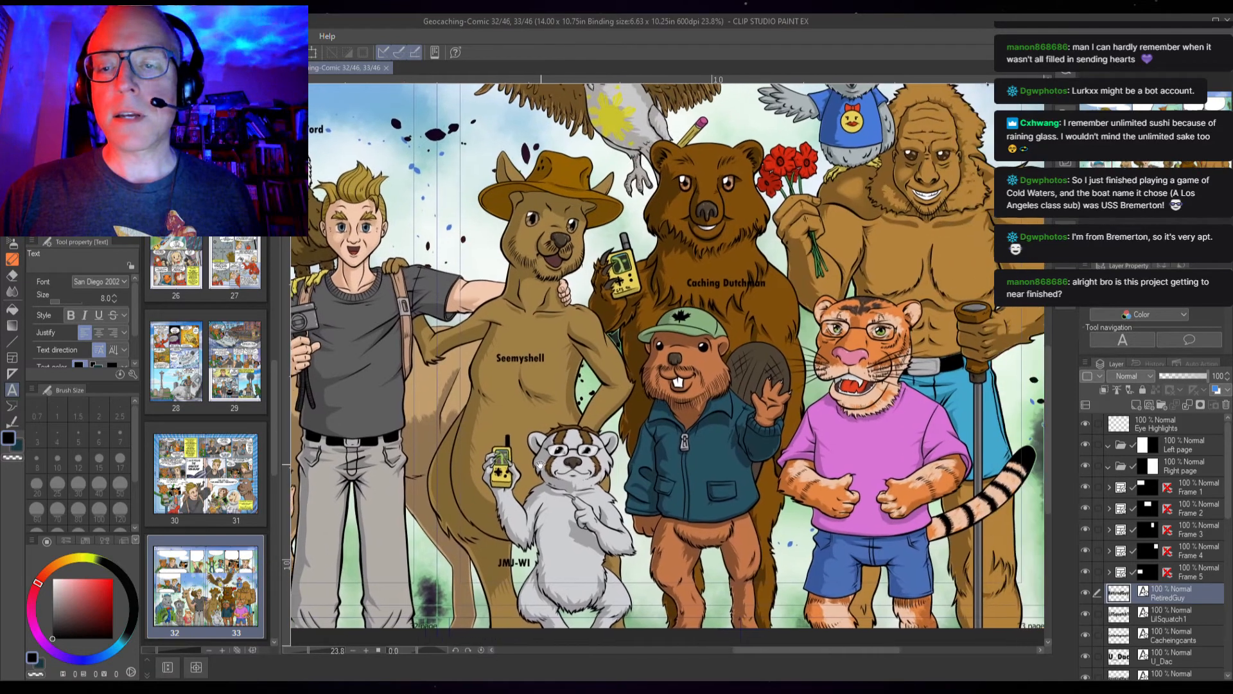
pyautogui.scroll(3, 642, 501)
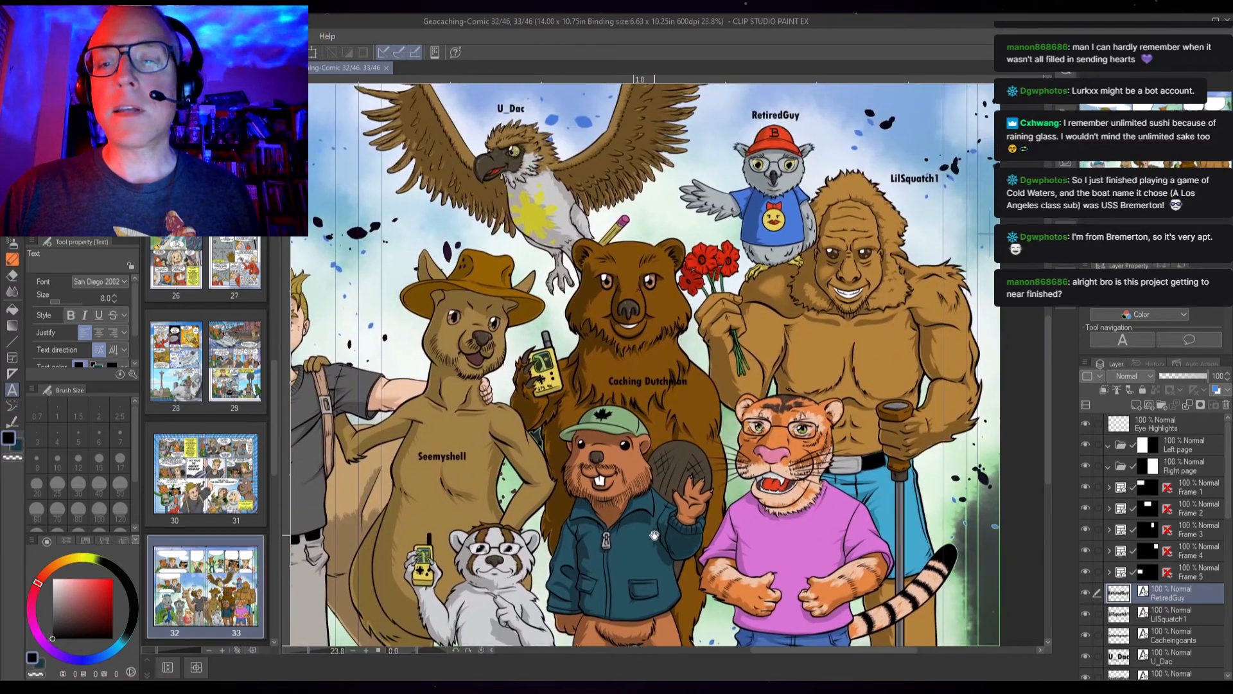
pyautogui.moveTo(655, 535); pyautogui.dragTo(716, 461)
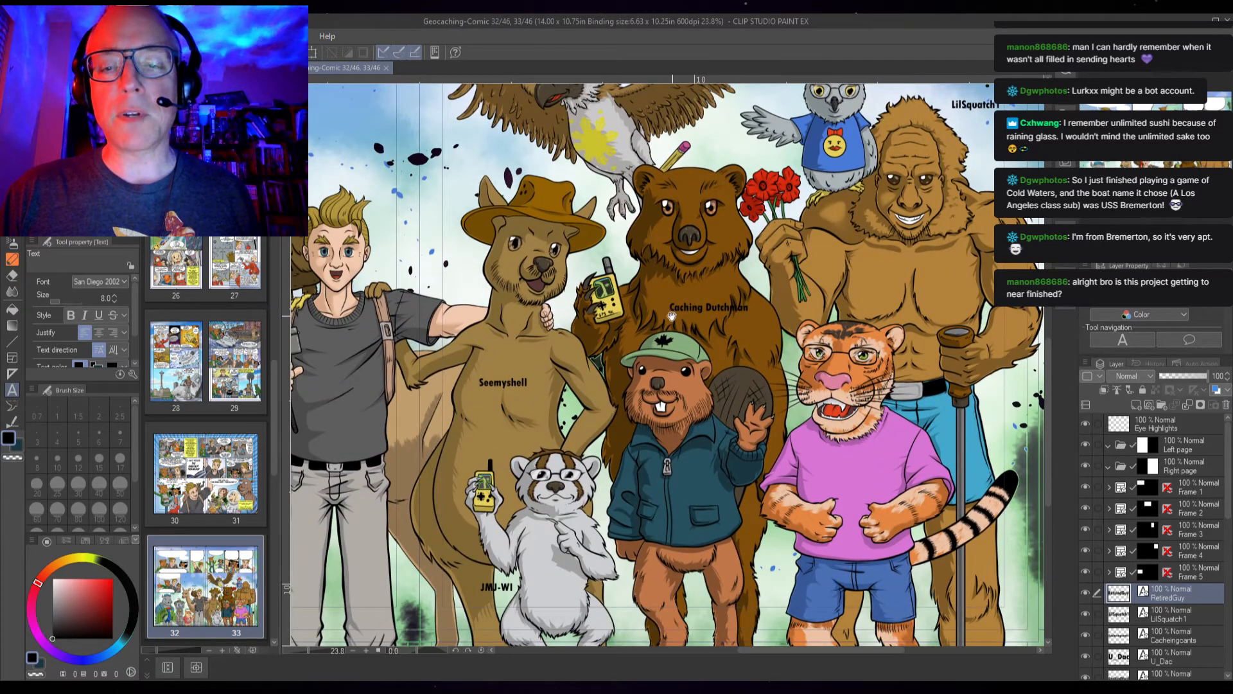
pyautogui.moveTo(567, 459); pyautogui.dragTo(622, 415)
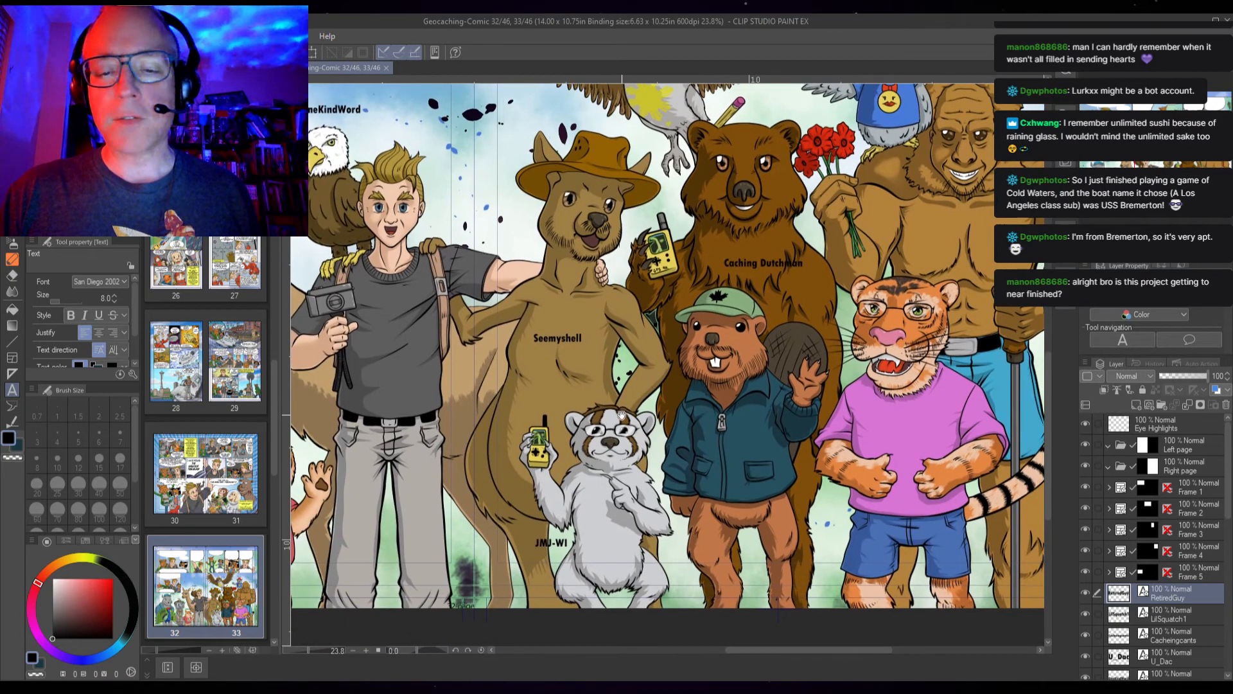
pyautogui.moveTo(462, 422); pyautogui.dragTo(756, 397)
pyautogui.moveTo(524, 438); pyautogui.dragTo(694, 418)
# Add an "NSAJ" label above the llama's head, set it to size 9 in Tw Cen MT Cond, nudge it, and finish editing
pyautogui.moveTo(746, 232); pyautogui.dragTo(653, 408)
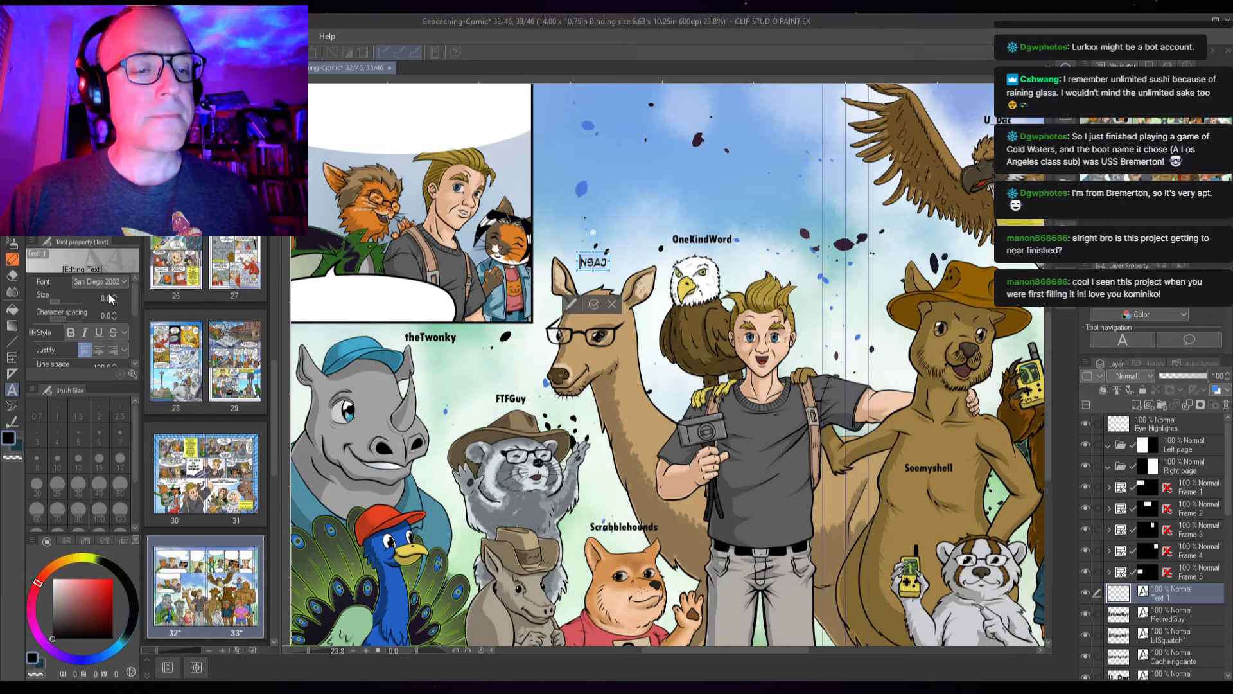
pyautogui.click(114, 296)
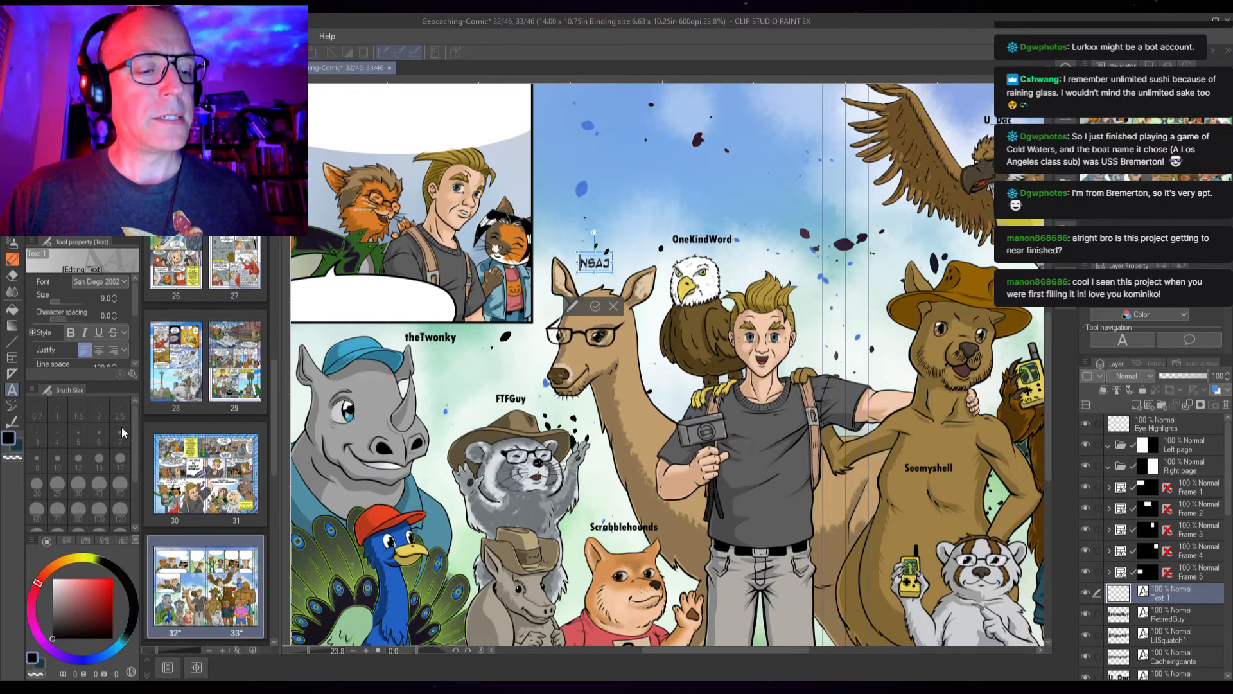
pyautogui.click(109, 410)
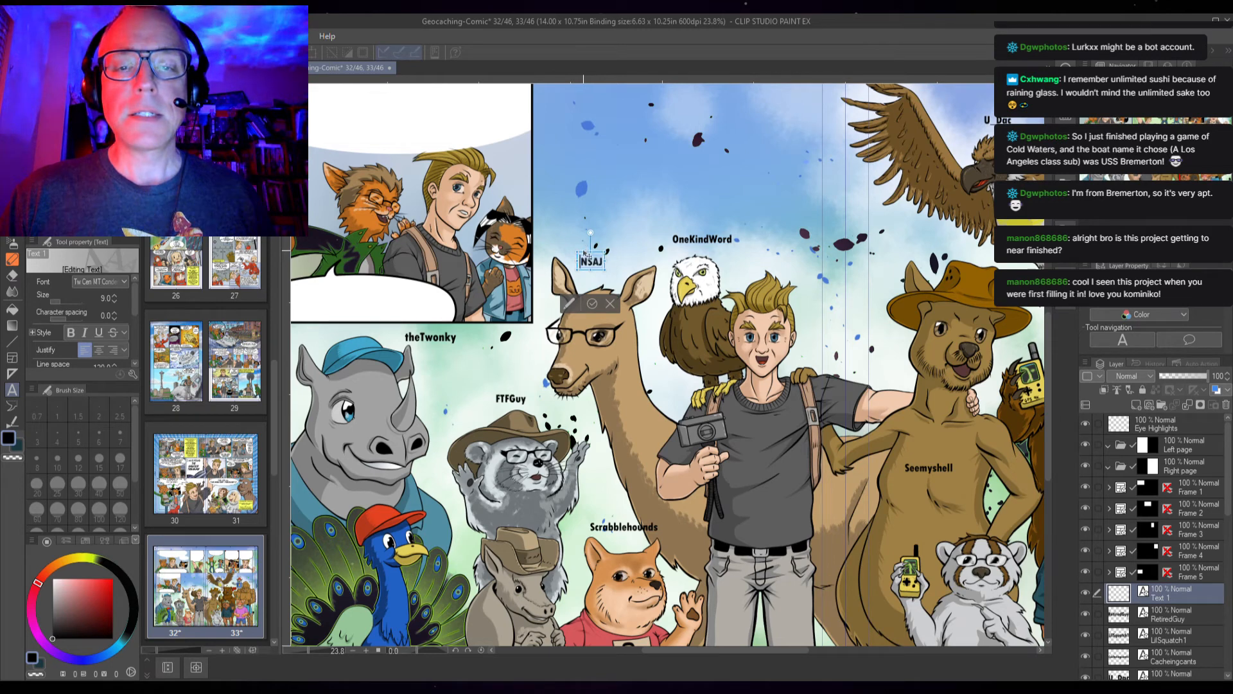
pyautogui.moveTo(585, 256); pyautogui.dragTo(591, 251)
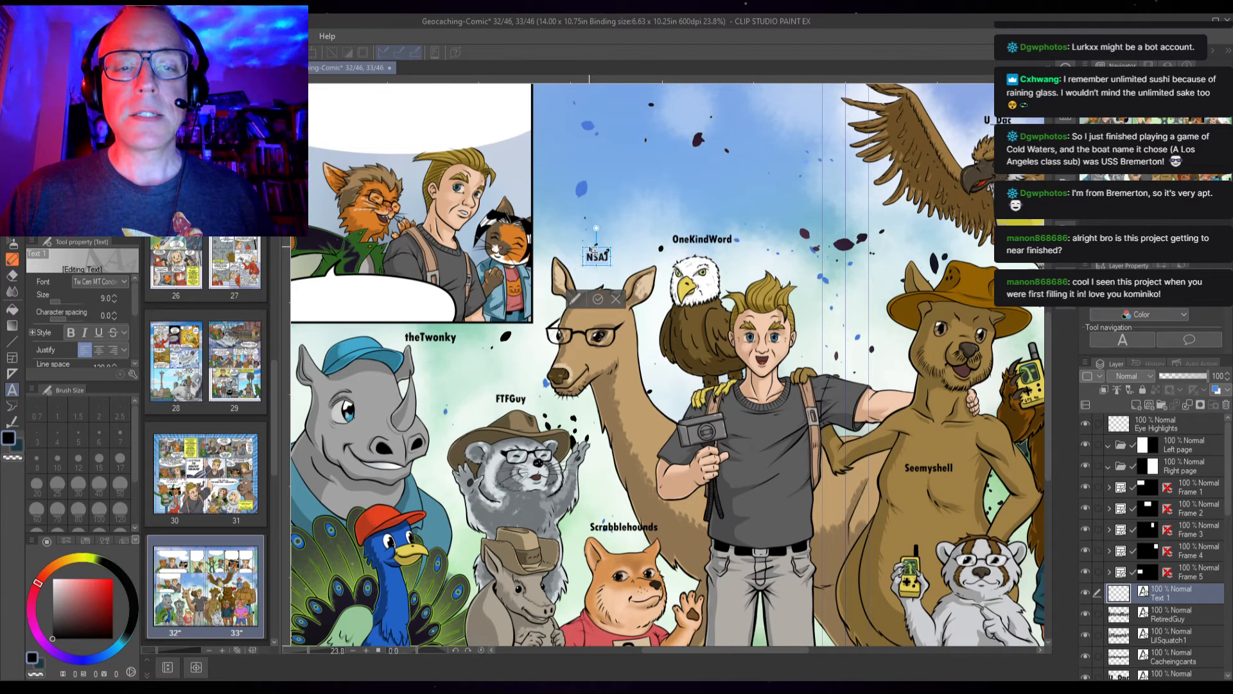
pyautogui.click(600, 300)
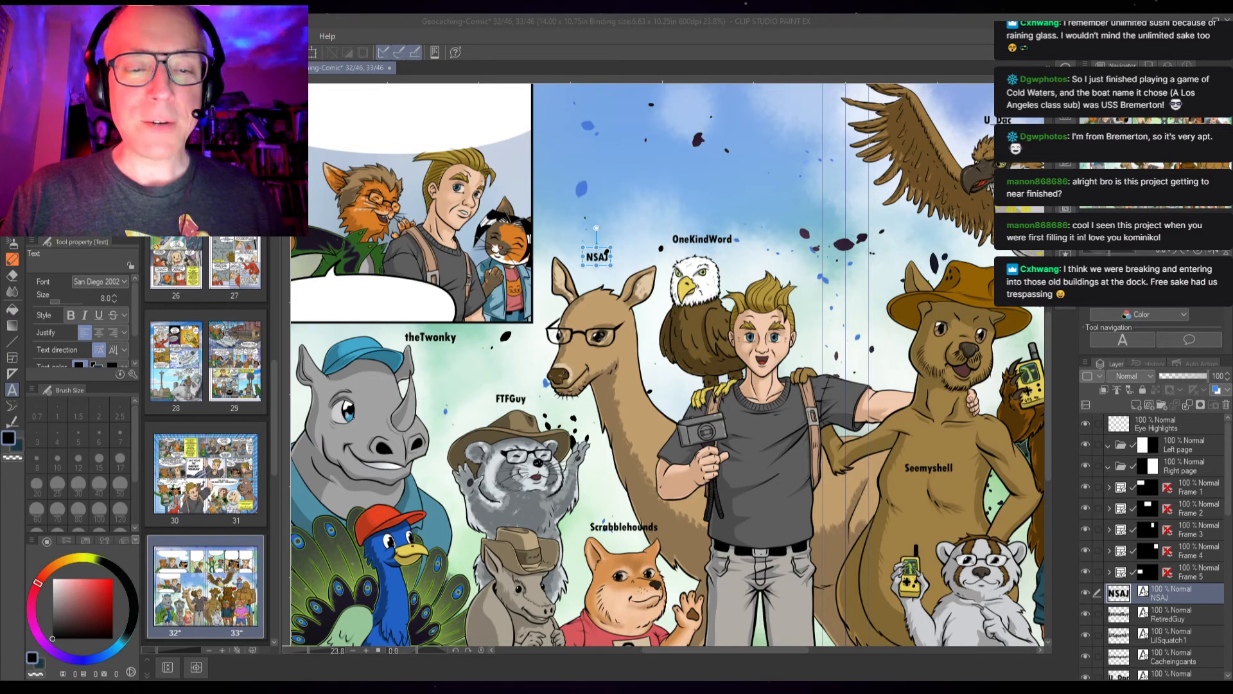
# Add a "Londonwesty" label below the beaver's feet at size 9 in Tw Cen MT Cond
pyautogui.click(743, 456)
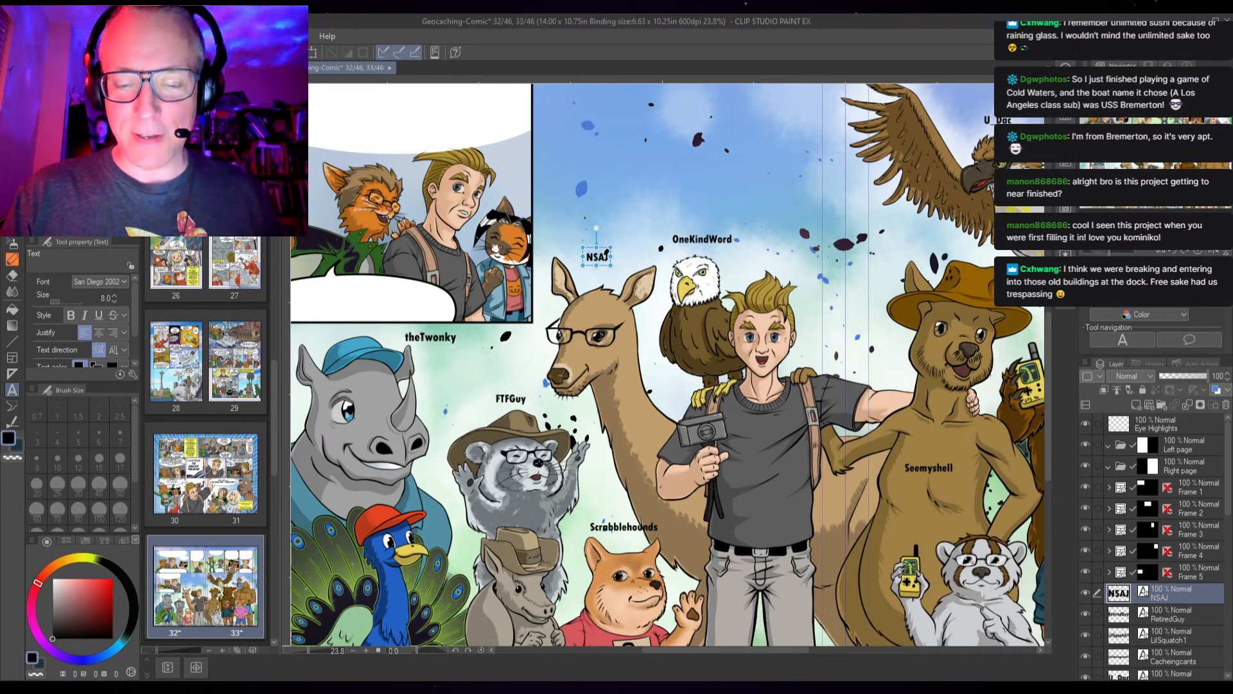
pyautogui.press('space')
pyautogui.moveTo(743, 456); pyautogui.dragTo(373, 316)
pyautogui.moveTo(692, 418); pyautogui.dragTo(609, 384)
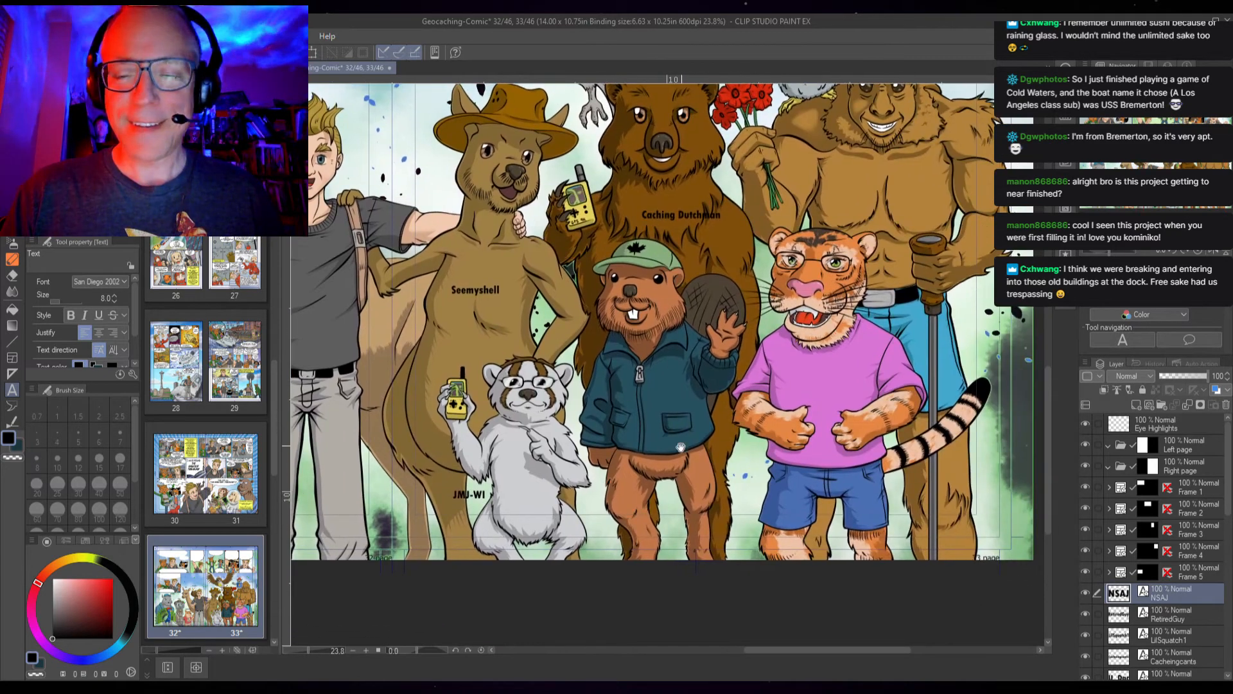
pyautogui.click(622, 505)
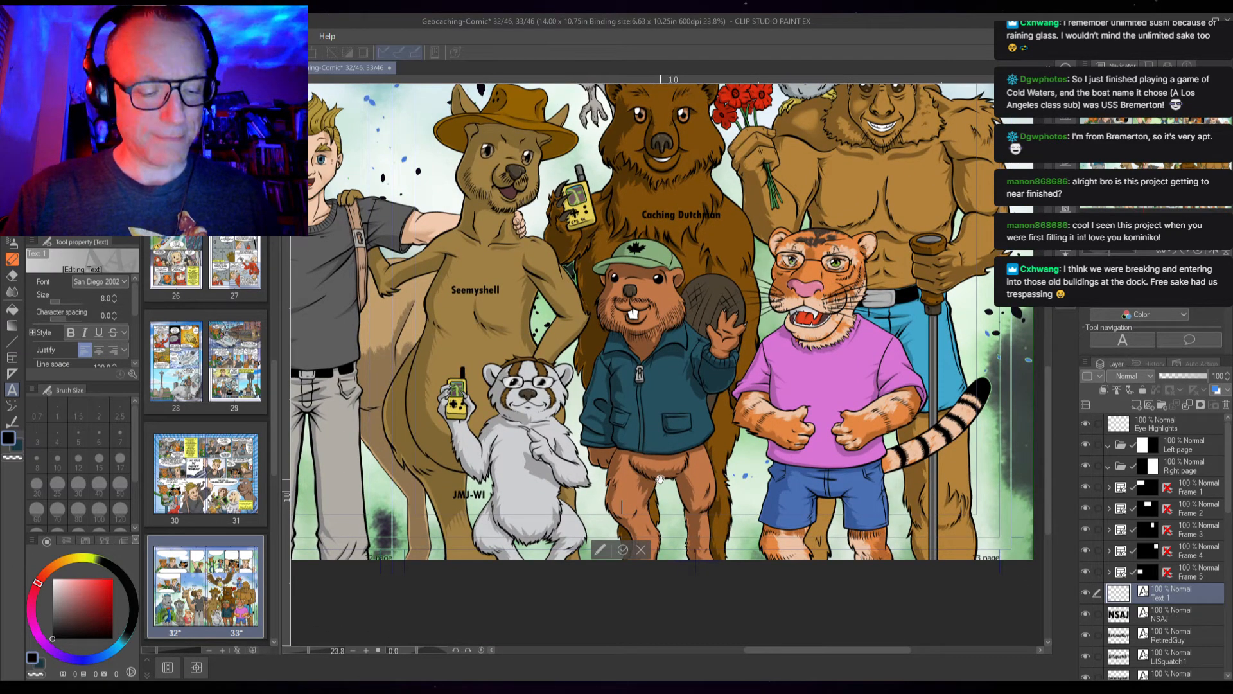
pyautogui.write('LondonWesty')
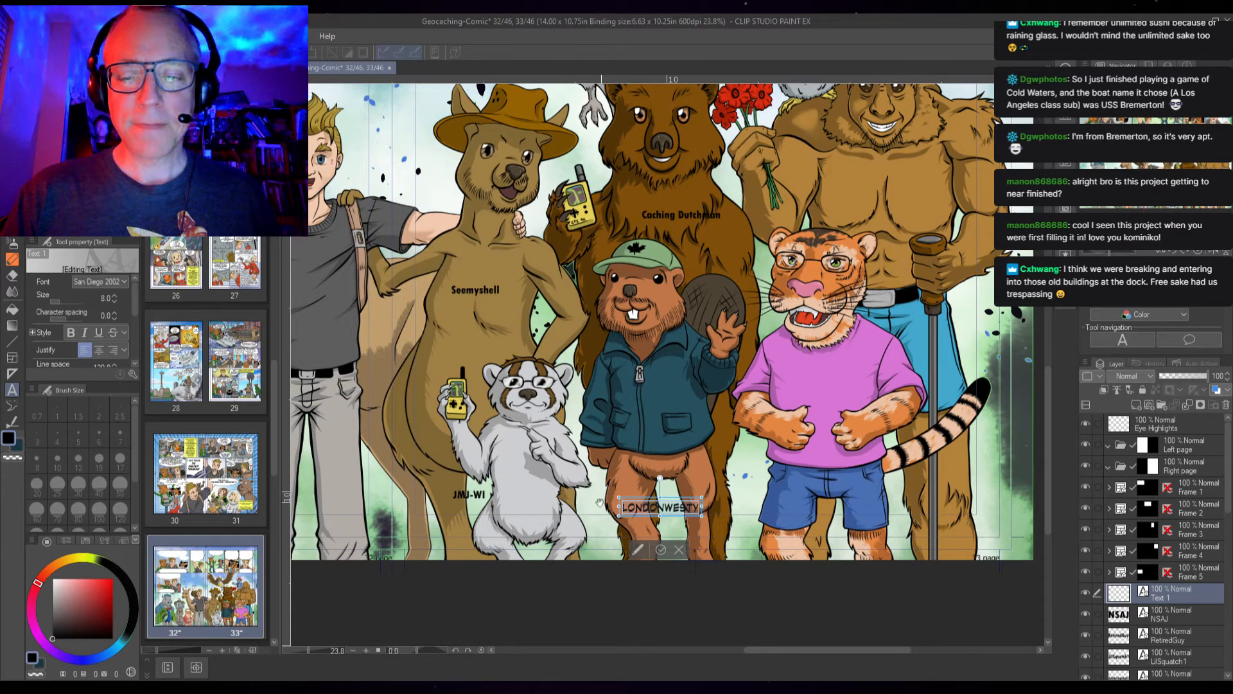
pyautogui.click(113, 295)
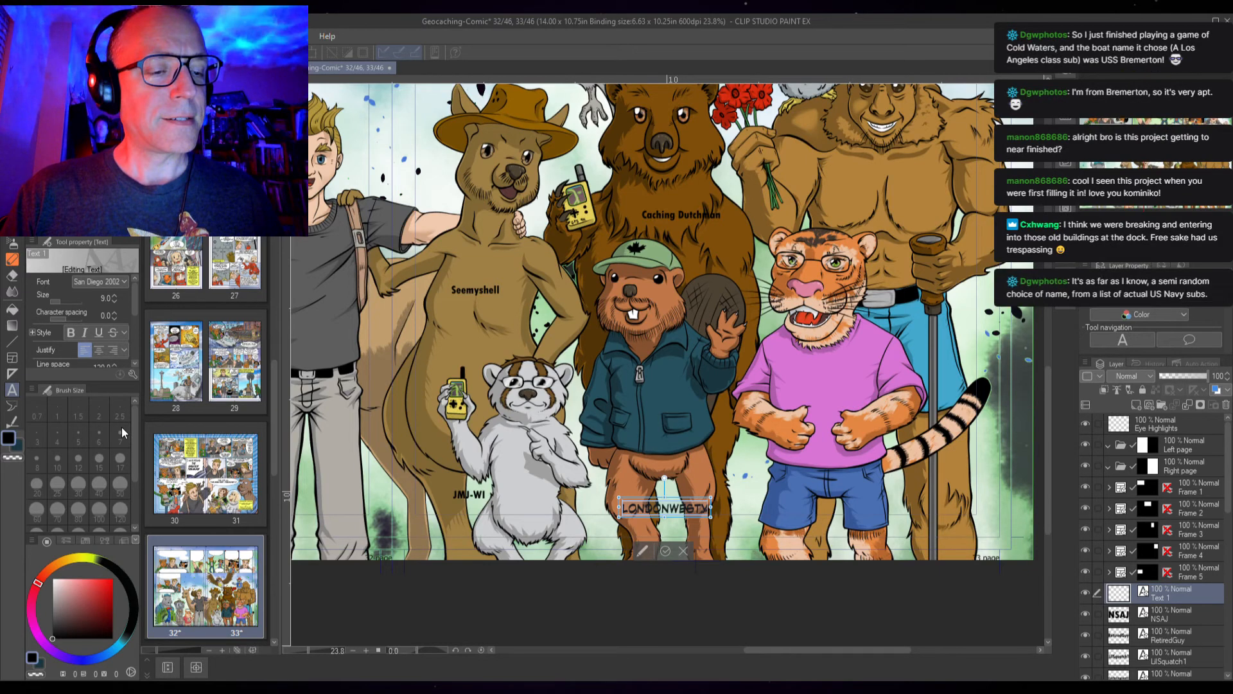
pyautogui.click(103, 364)
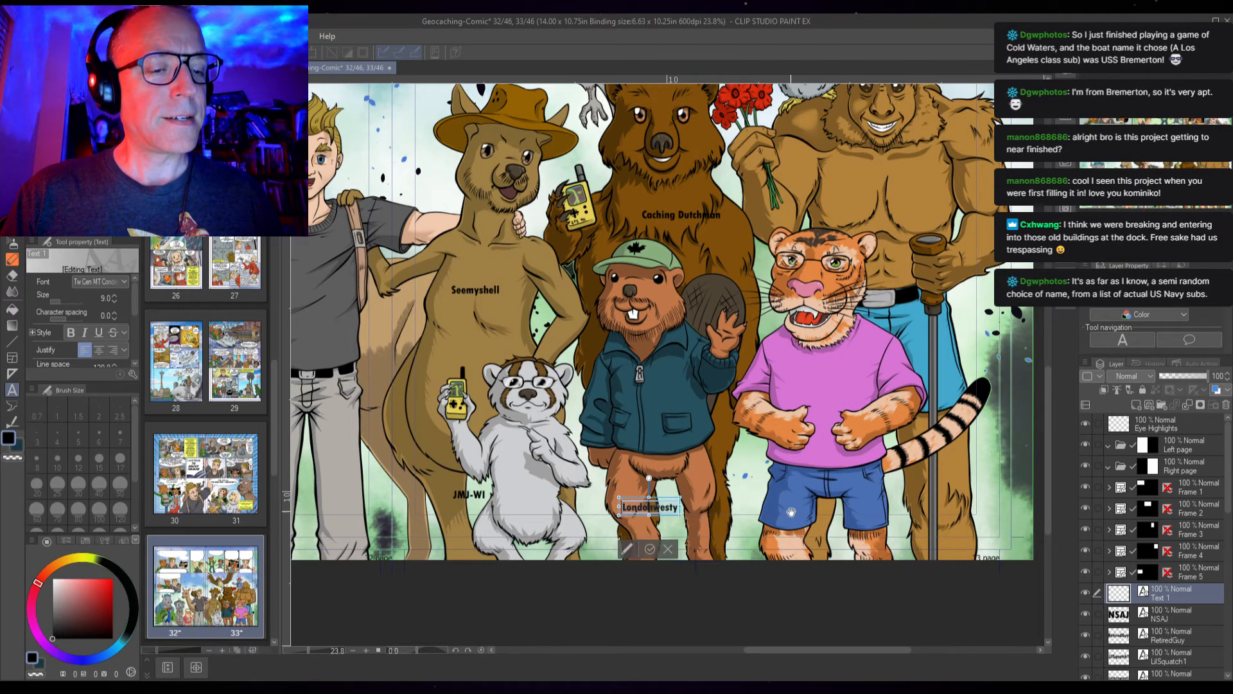
pyautogui.click(648, 549)
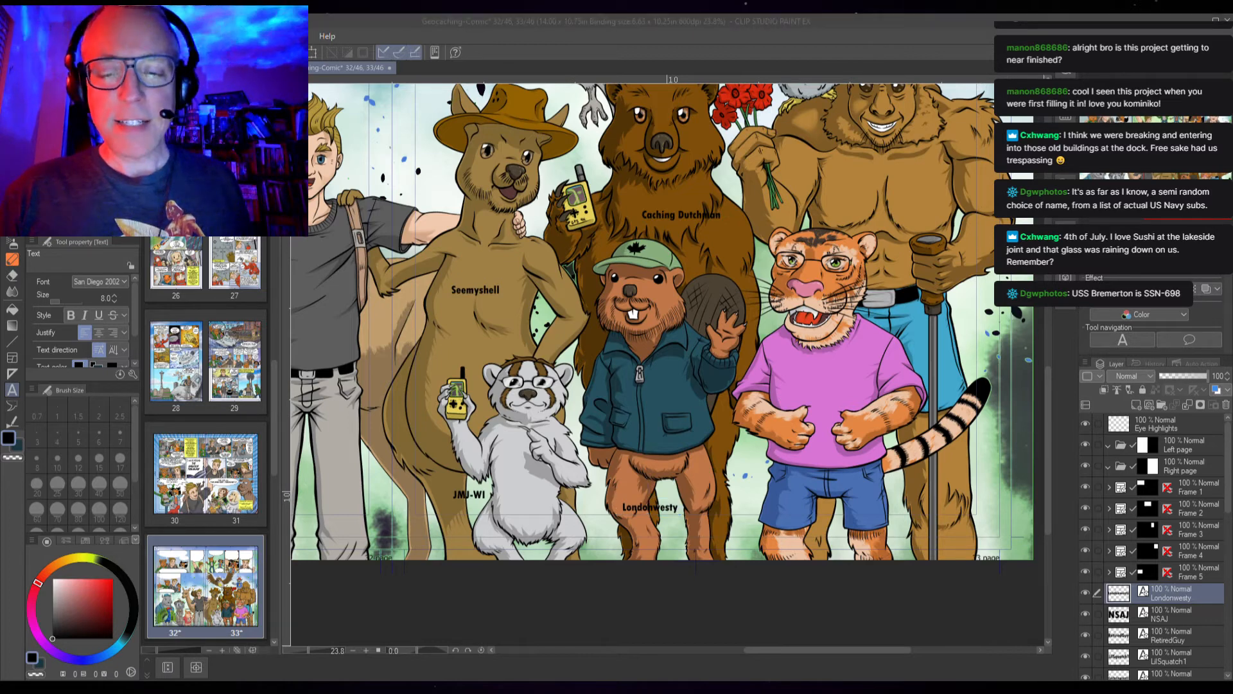
# Add an "MsPatt" label on the tiger's pink shirt at size 9 in Tw Cen MT Cond
pyautogui.click(649, 507)
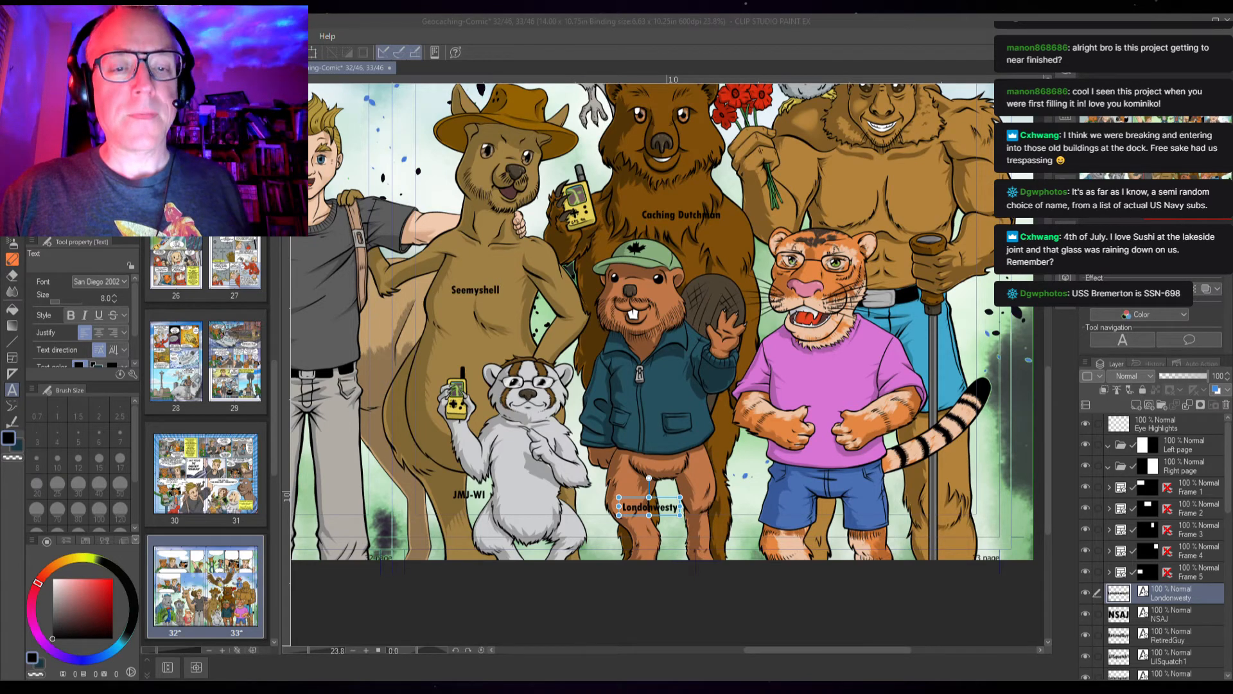
pyautogui.moveTo(871, 407); pyautogui.dragTo(746, 399)
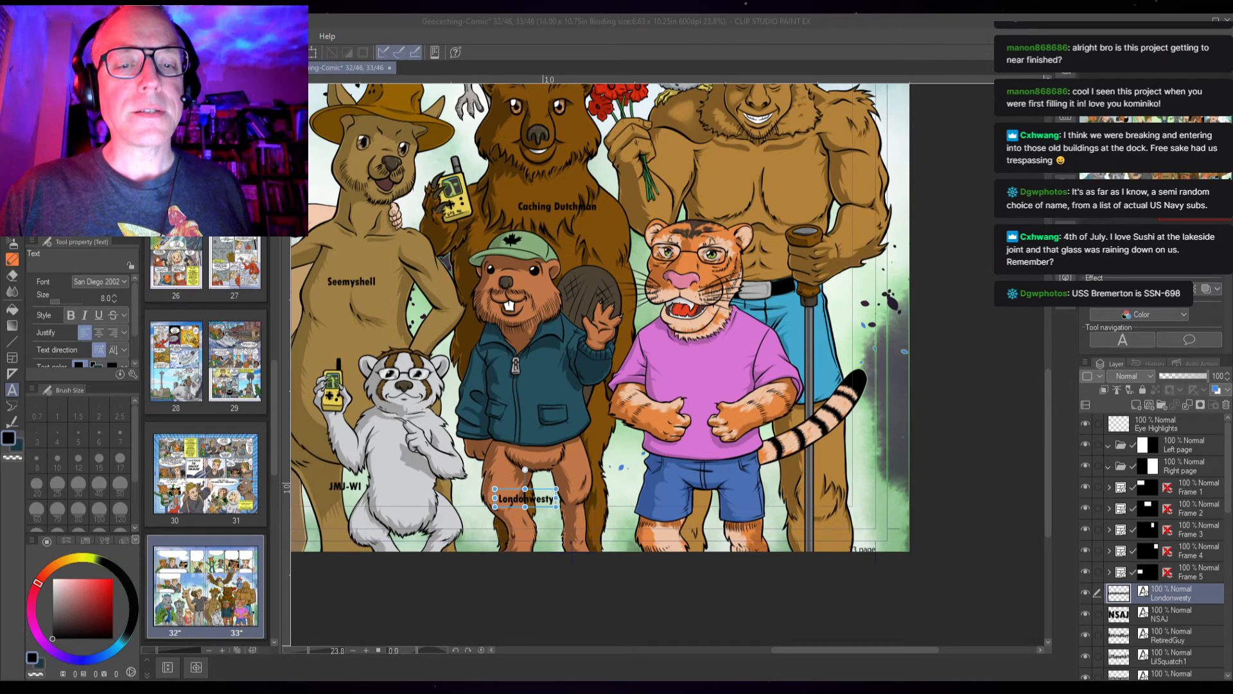
pyautogui.click(688, 402)
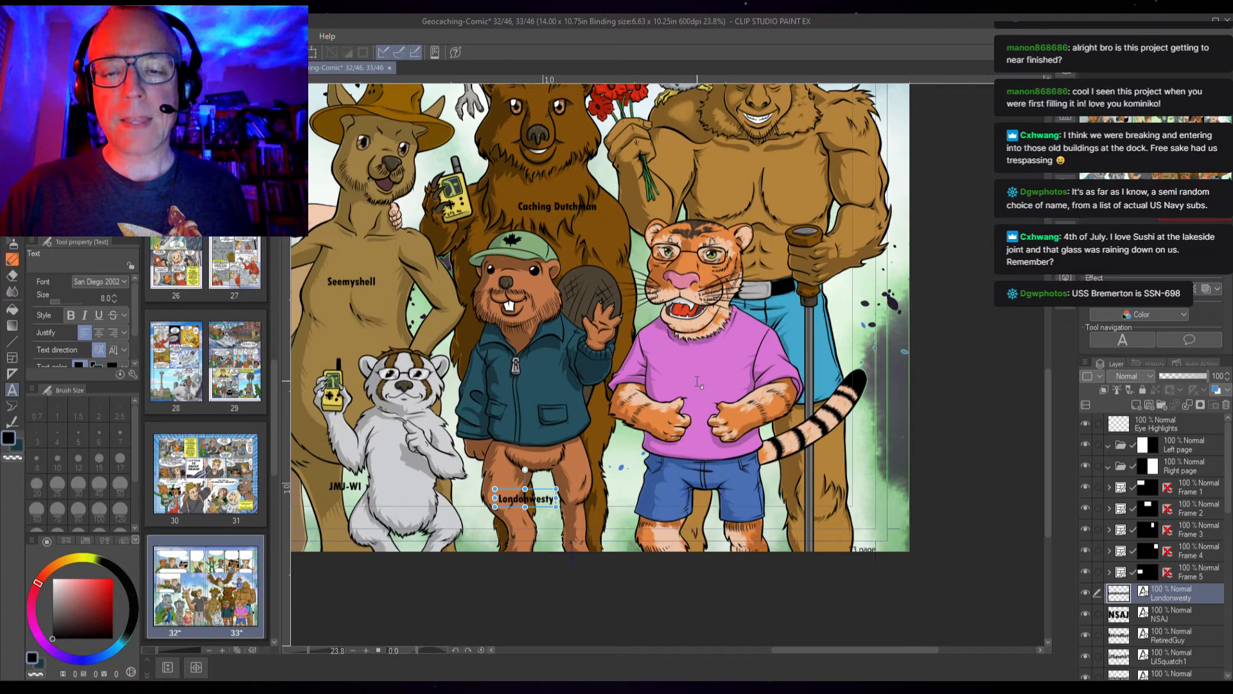
pyautogui.click(697, 378)
pyautogui.write('MSPATT')
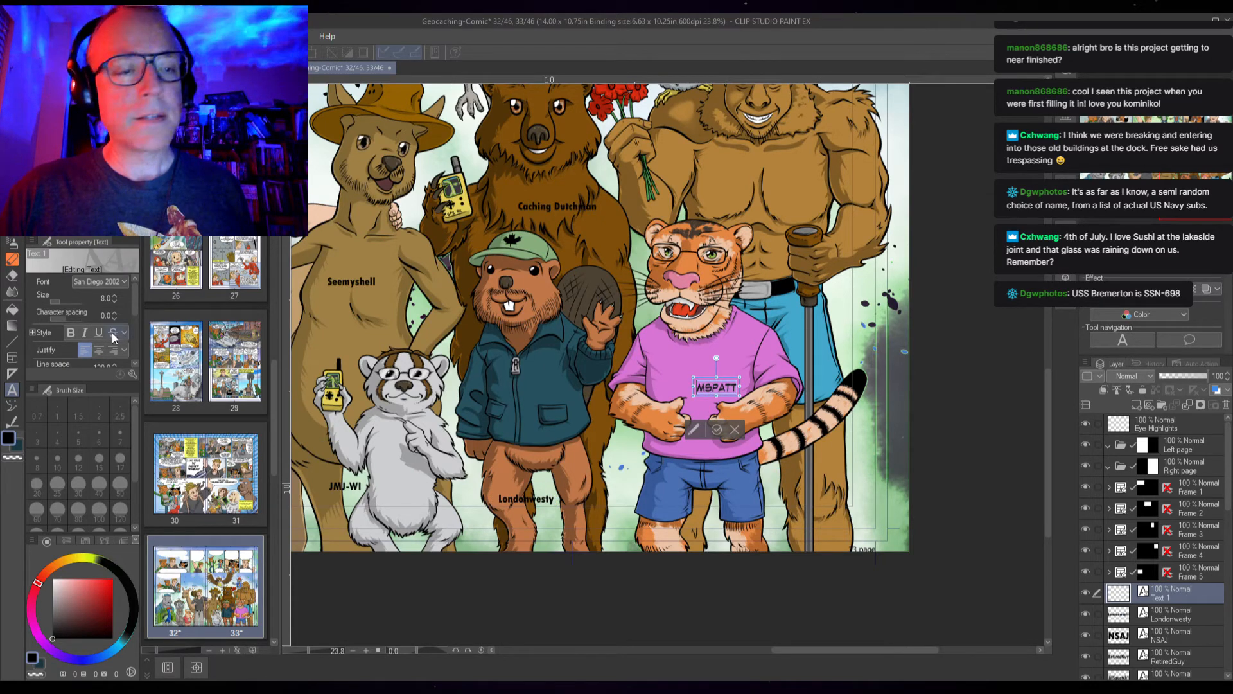
pyautogui.click(115, 296)
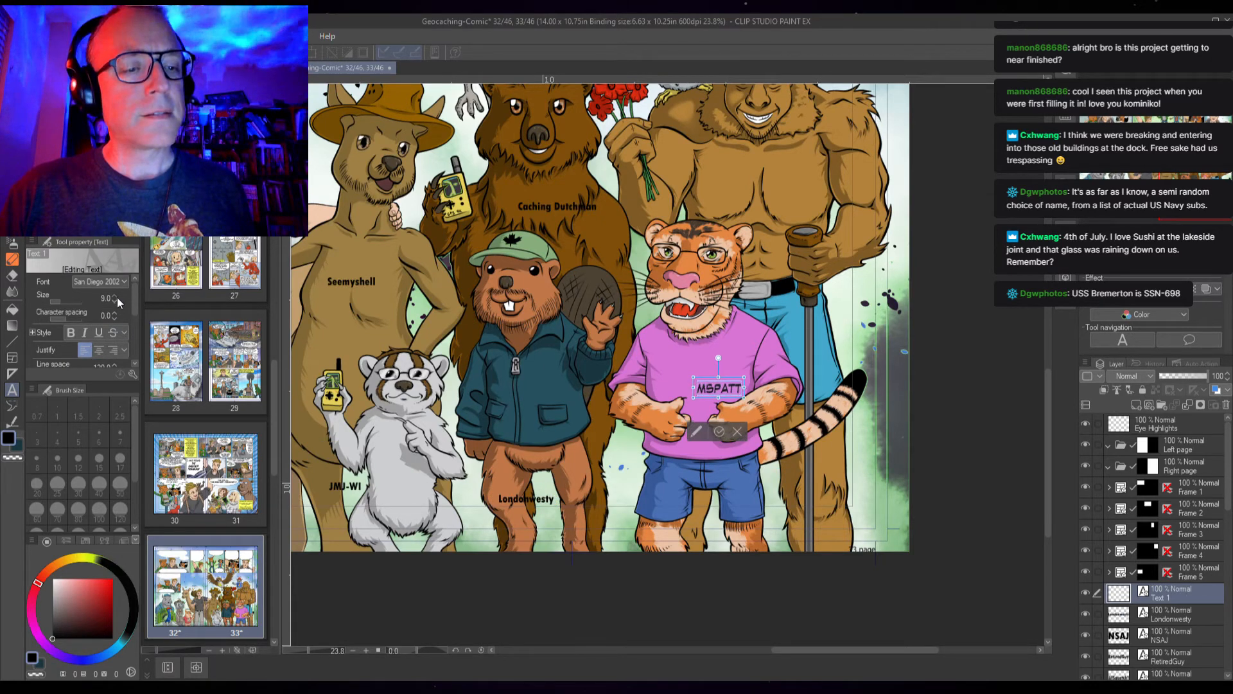
pyautogui.click(104, 406)
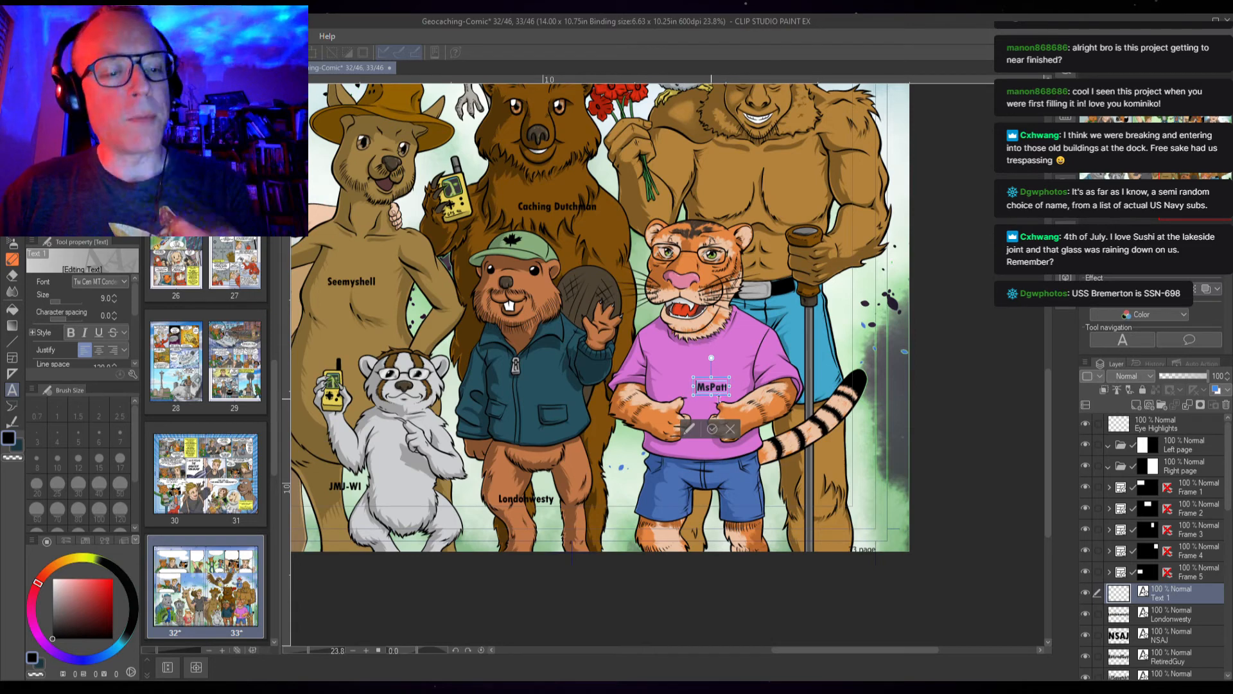
pyautogui.click(712, 429)
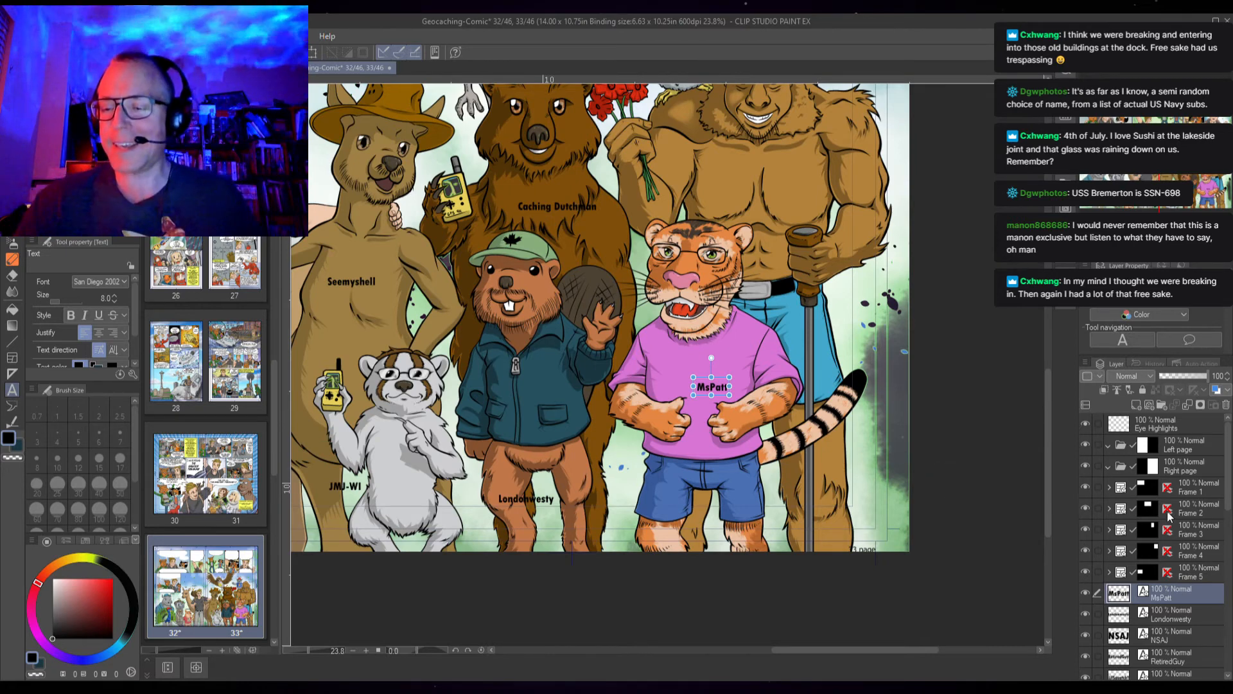
# Save the comic file with the new labels
pyautogui.scroll(-3, 634, 372)
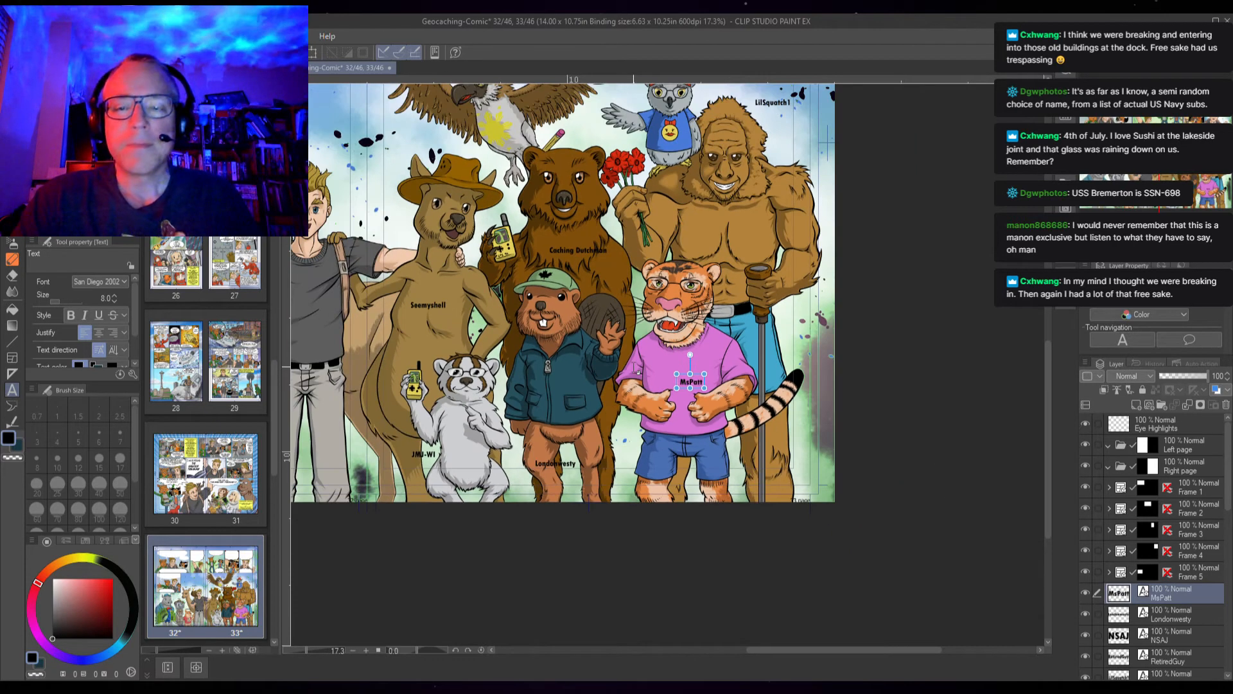
pyautogui.moveTo(579, 365); pyautogui.dragTo(755, 481)
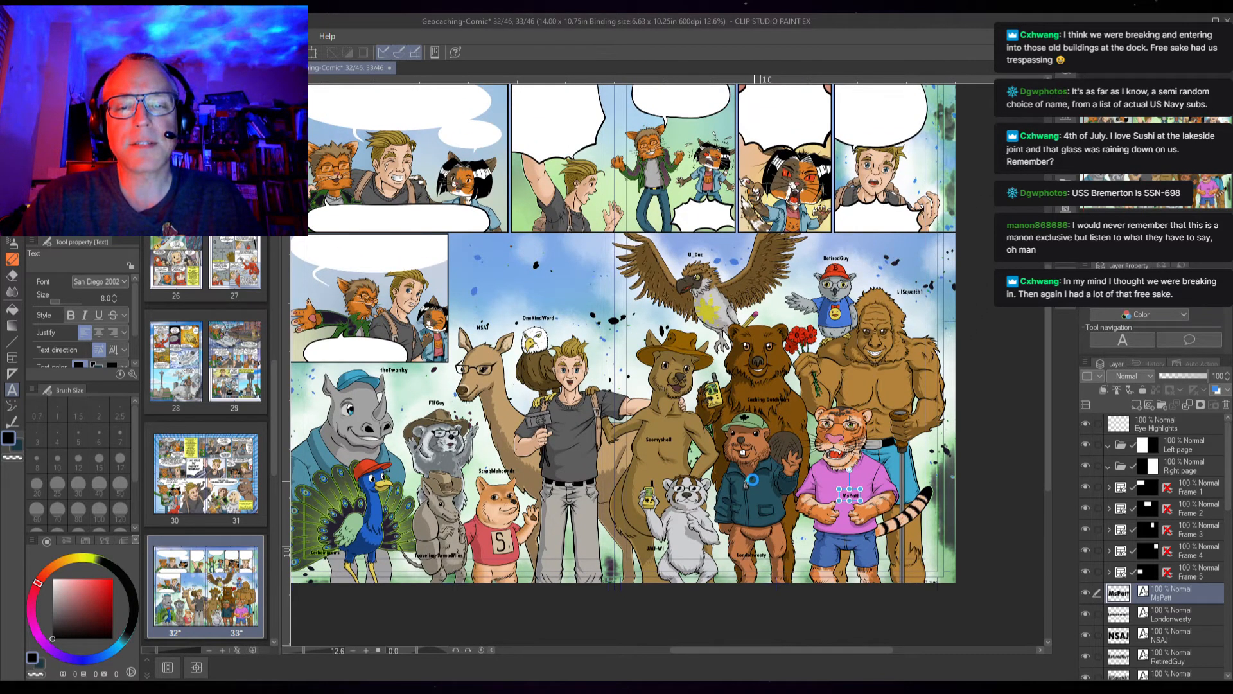
pyautogui.hotkey('ctrl', 's')
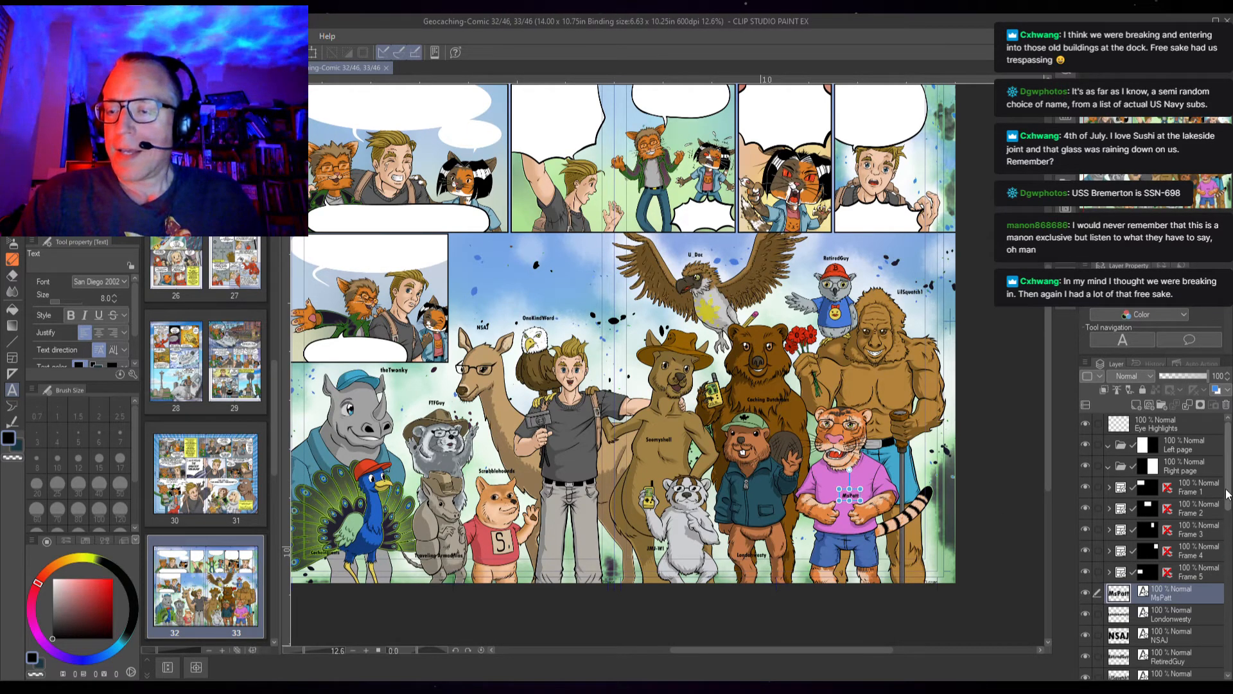
# Select all the character name text layers and move them into the Page 6 Names layer folder
pyautogui.moveTo(1231, 487); pyautogui.dragTo(1230, 608)
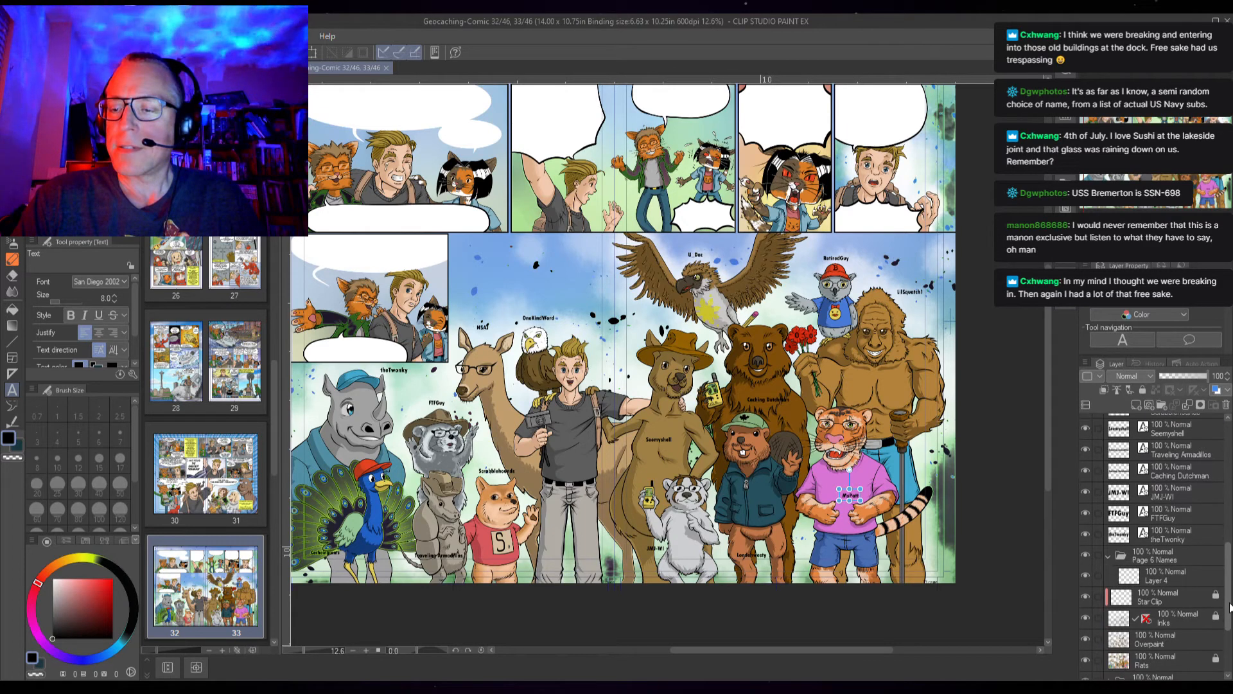
pyautogui.scroll(1, 1231, 608)
pyautogui.click(1178, 556)
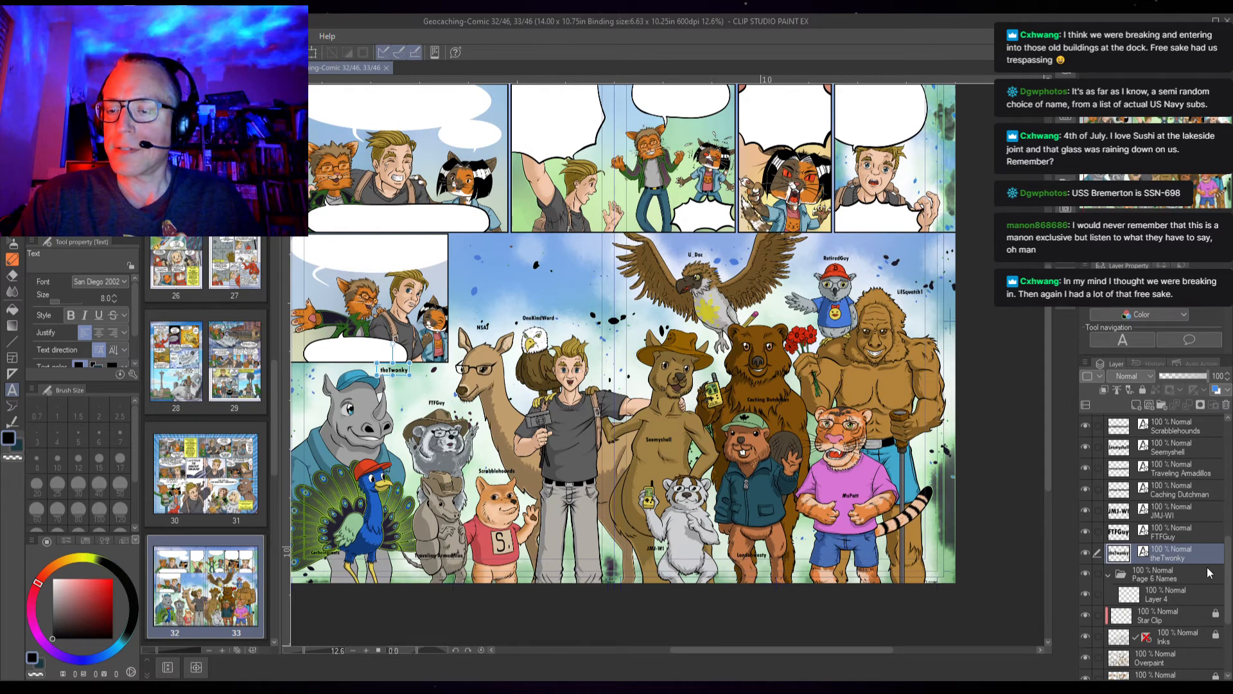
pyautogui.scroll(7, 1209, 571)
pyautogui.scroll(4, 1143, 478)
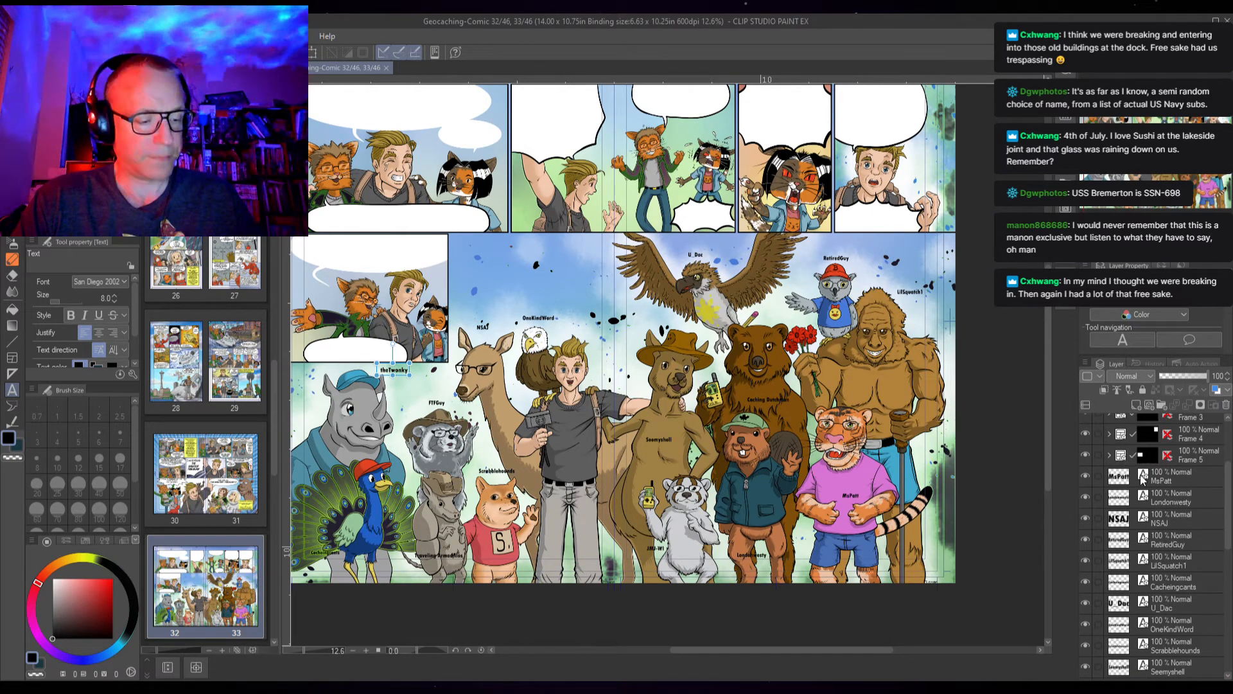
pyautogui.keyDown('shift'); pyautogui.click(1164, 478); pyautogui.keyUp('shift')
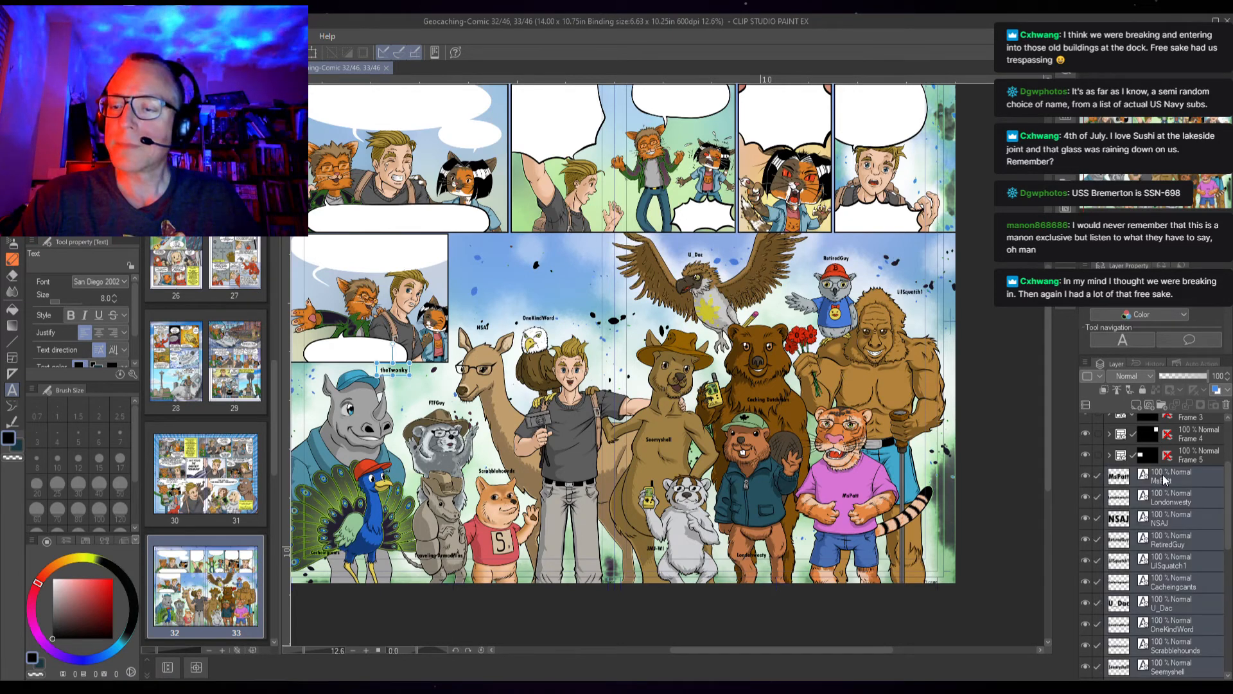
pyautogui.scroll(-11, 1165, 507)
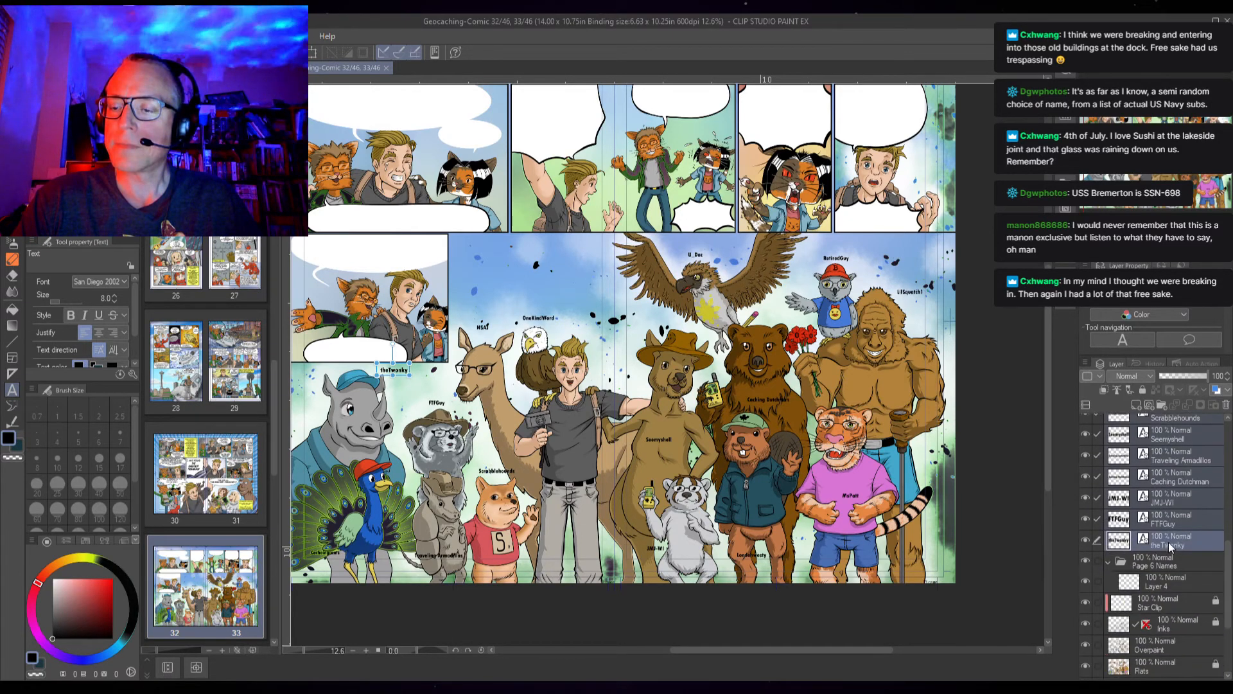
pyautogui.moveTo(1169, 545); pyautogui.dragTo(1168, 564)
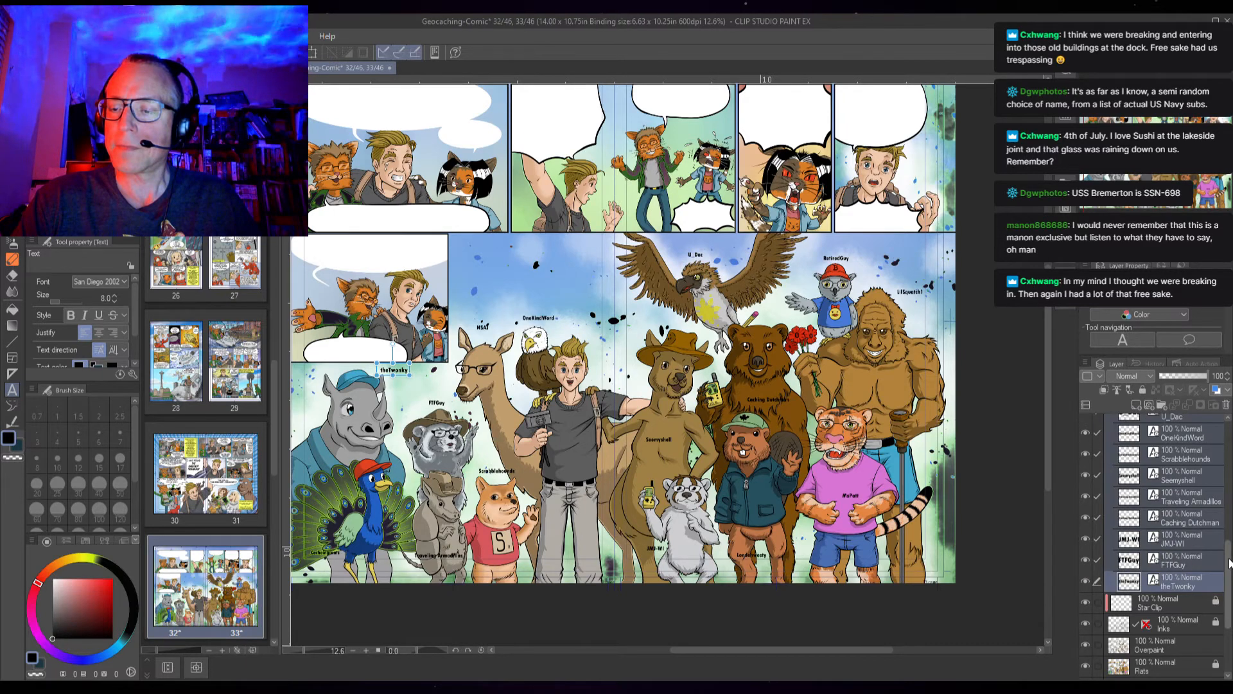
# Move the empty Layer 4 below the name text layers inside the Page 6 Names folder
pyautogui.scroll(10, 1156, 545)
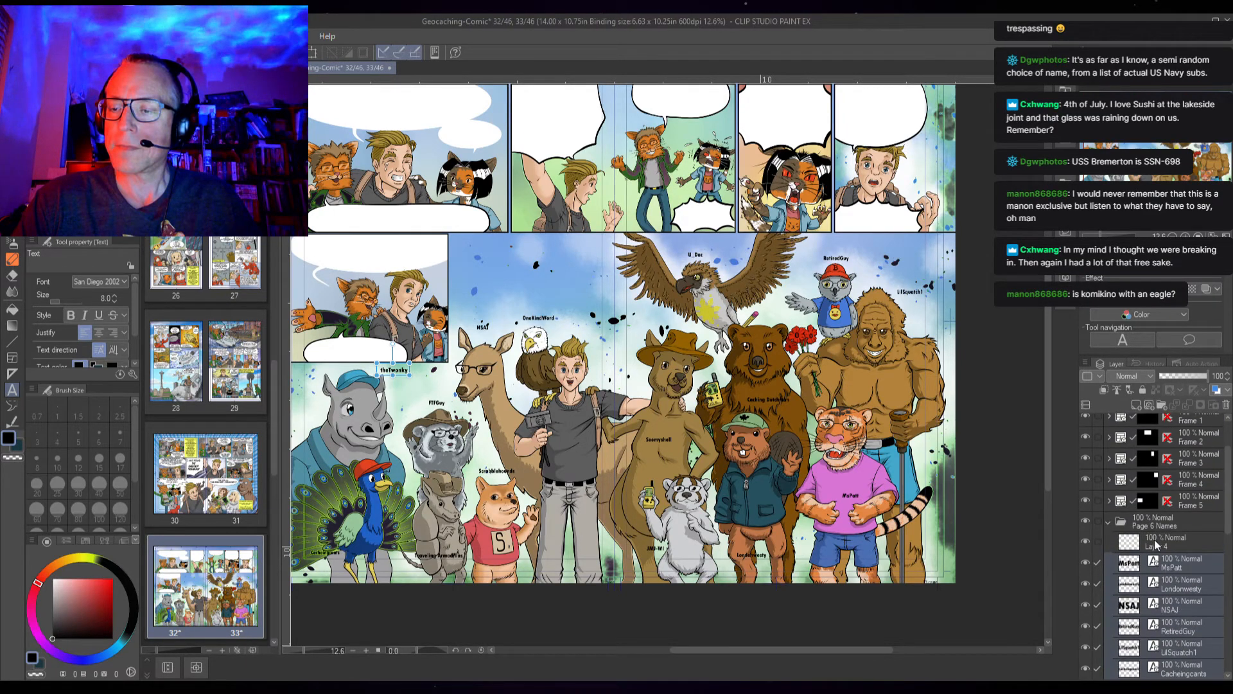
pyautogui.click(1195, 547)
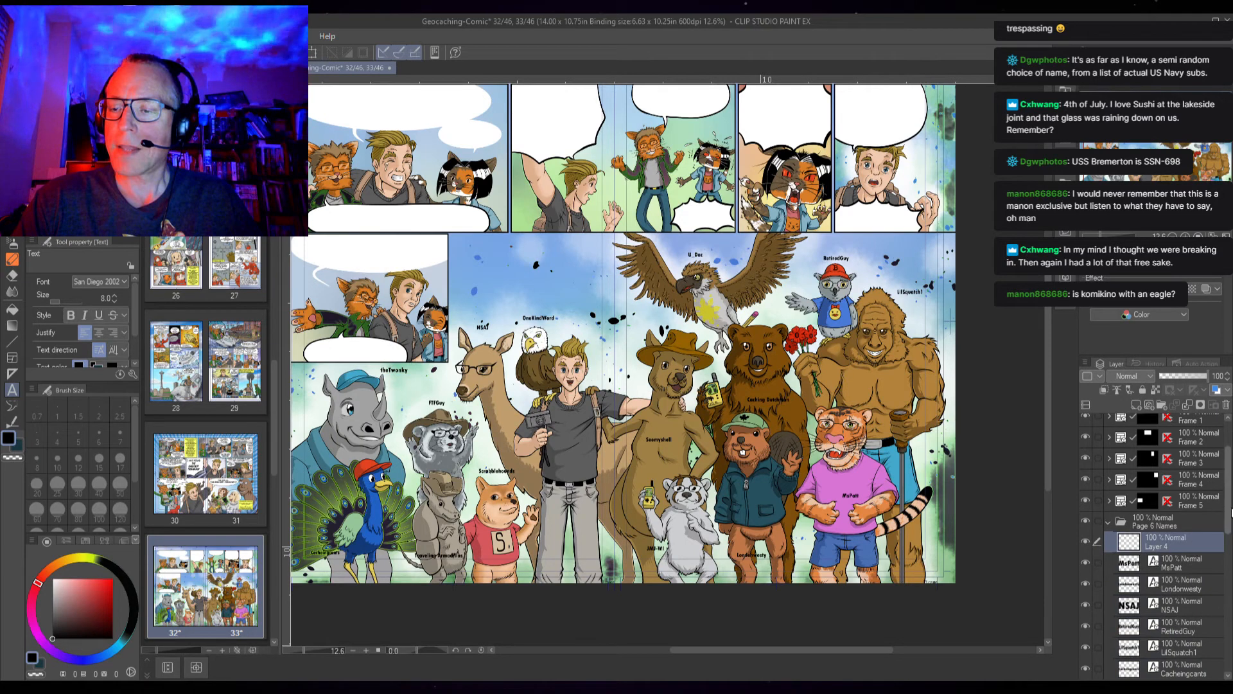
pyautogui.scroll(-5, 1140, 472)
pyautogui.moveTo(1130, 450); pyautogui.dragTo(1126, 664)
pyautogui.scroll(-3, 1227, 558)
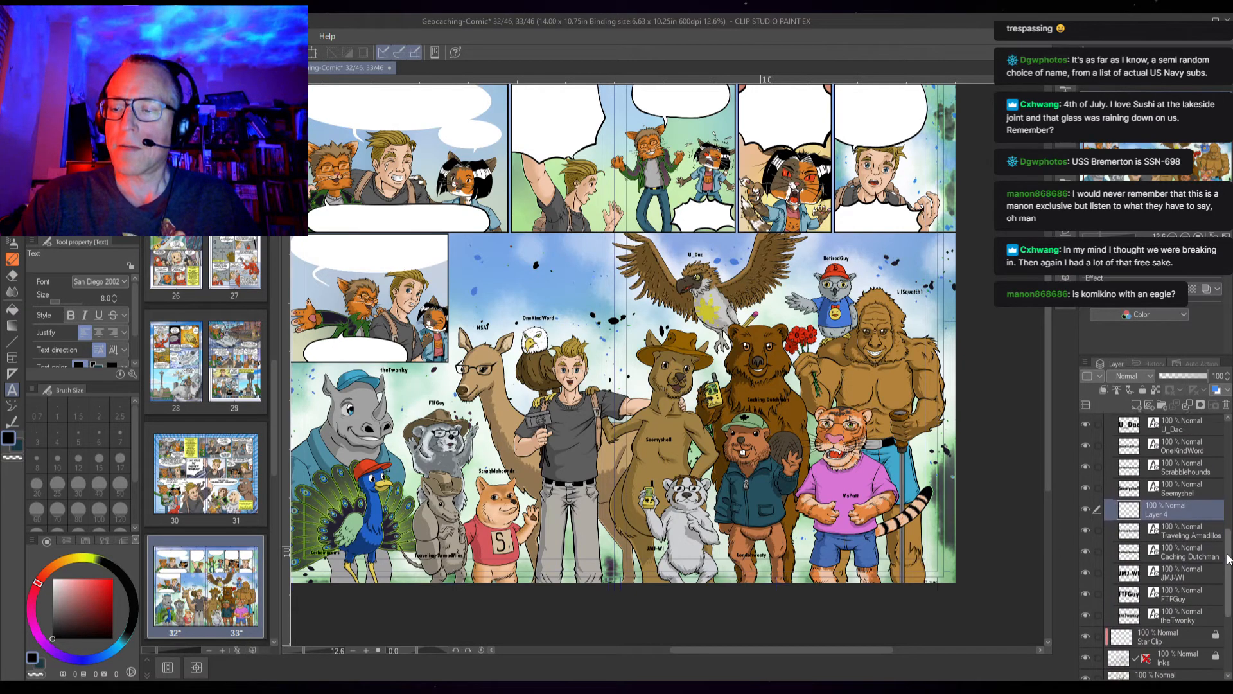
pyautogui.moveTo(1133, 517); pyautogui.dragTo(1100, 629)
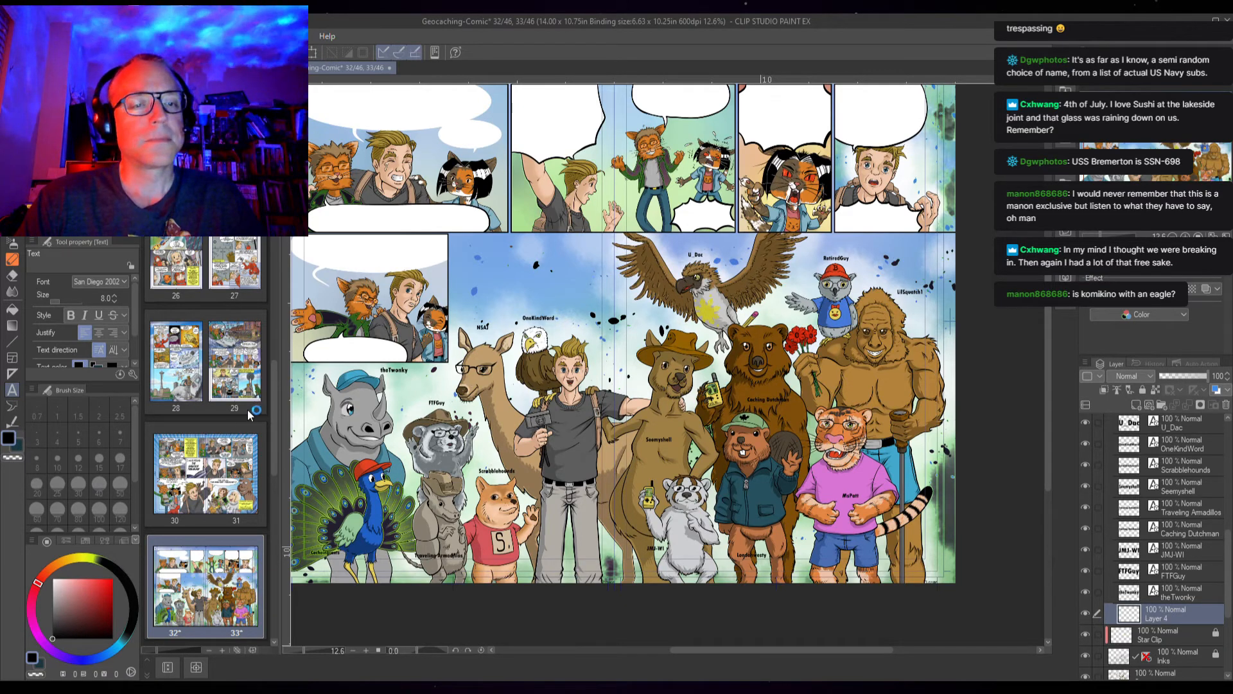
# Open the pages 30–31 spread for a look, then switch back to the pages 32–33 spread
pyautogui.doubleClick(194, 469)
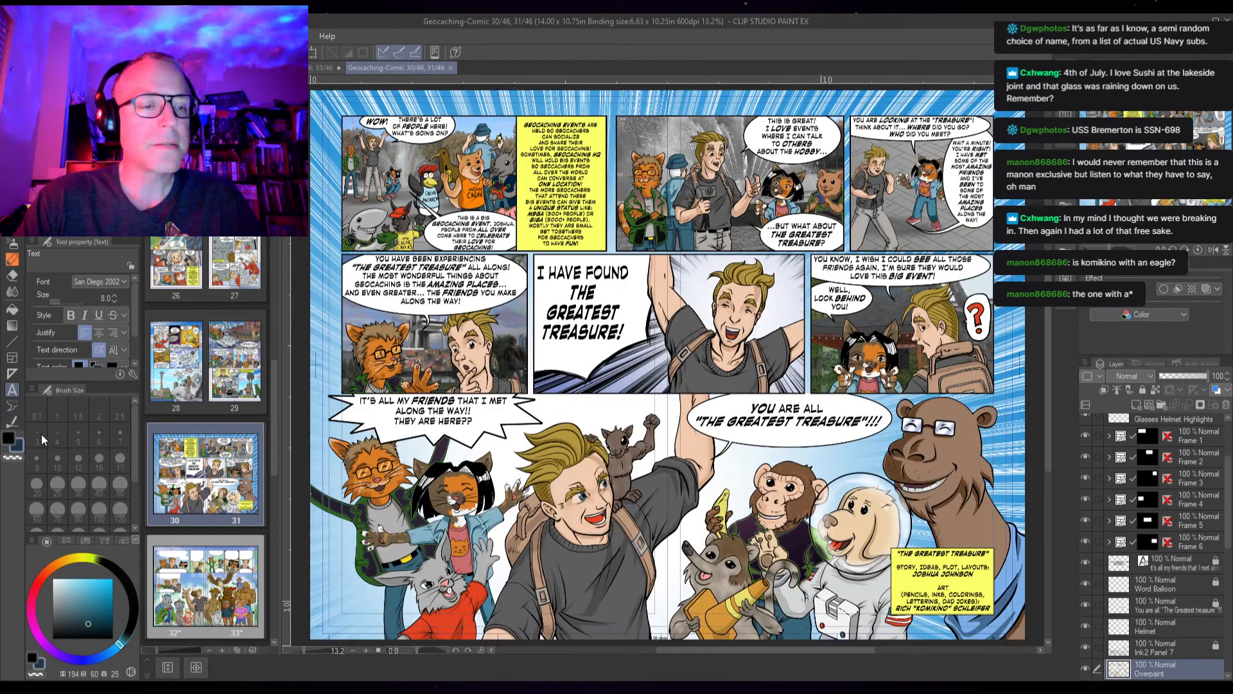
pyautogui.keyDown('alt'); pyautogui.click(600, 182); pyautogui.keyUp('alt')
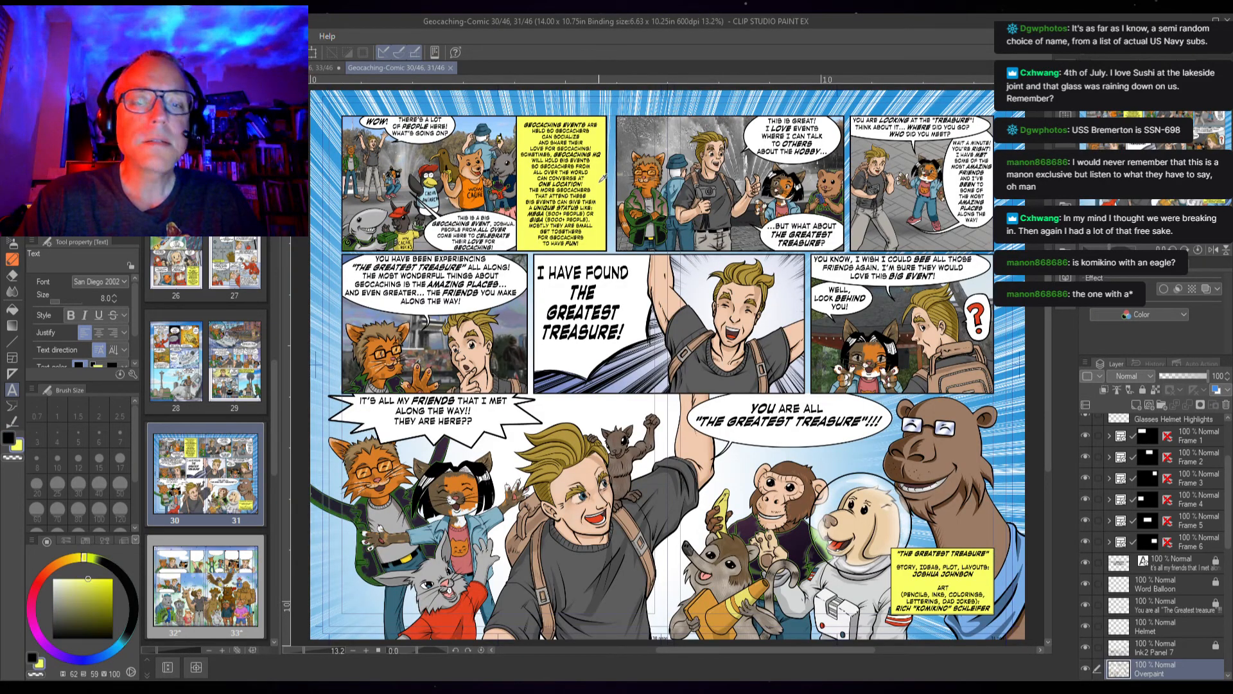
pyautogui.click(451, 68)
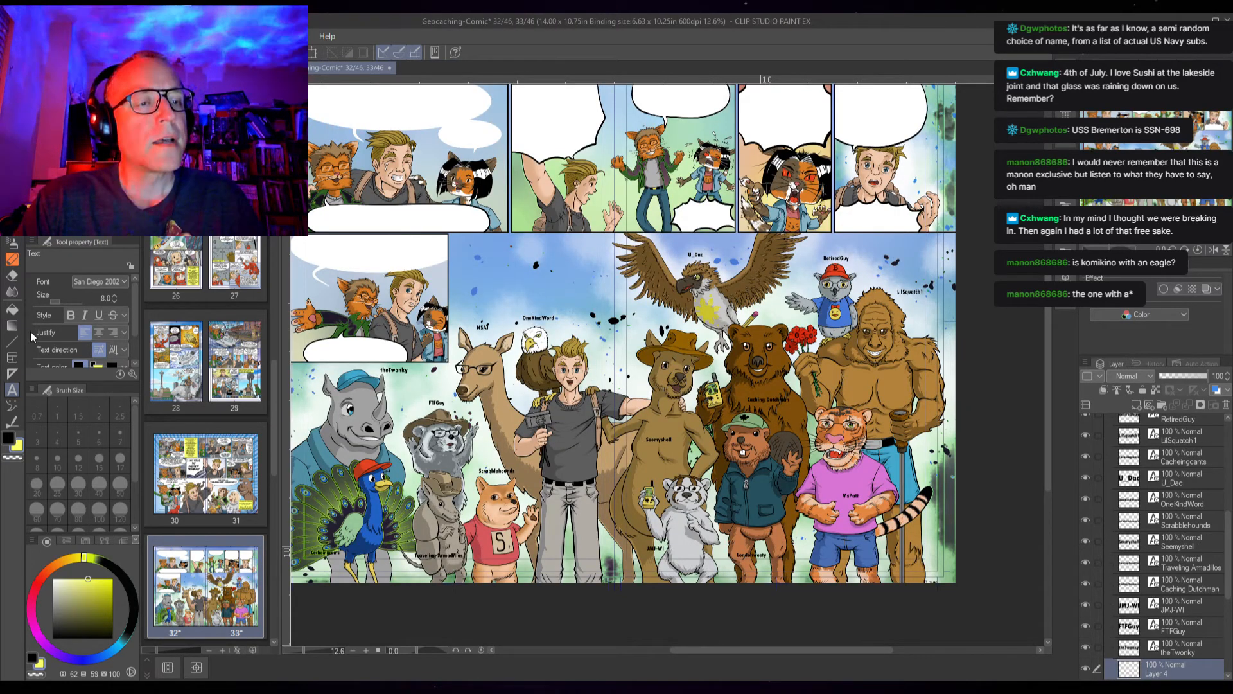
# Set the Rectangle tool to draw filled, outlined shapes in yellow and draw a box behind the theTwonky name label
pyautogui.click(11, 341)
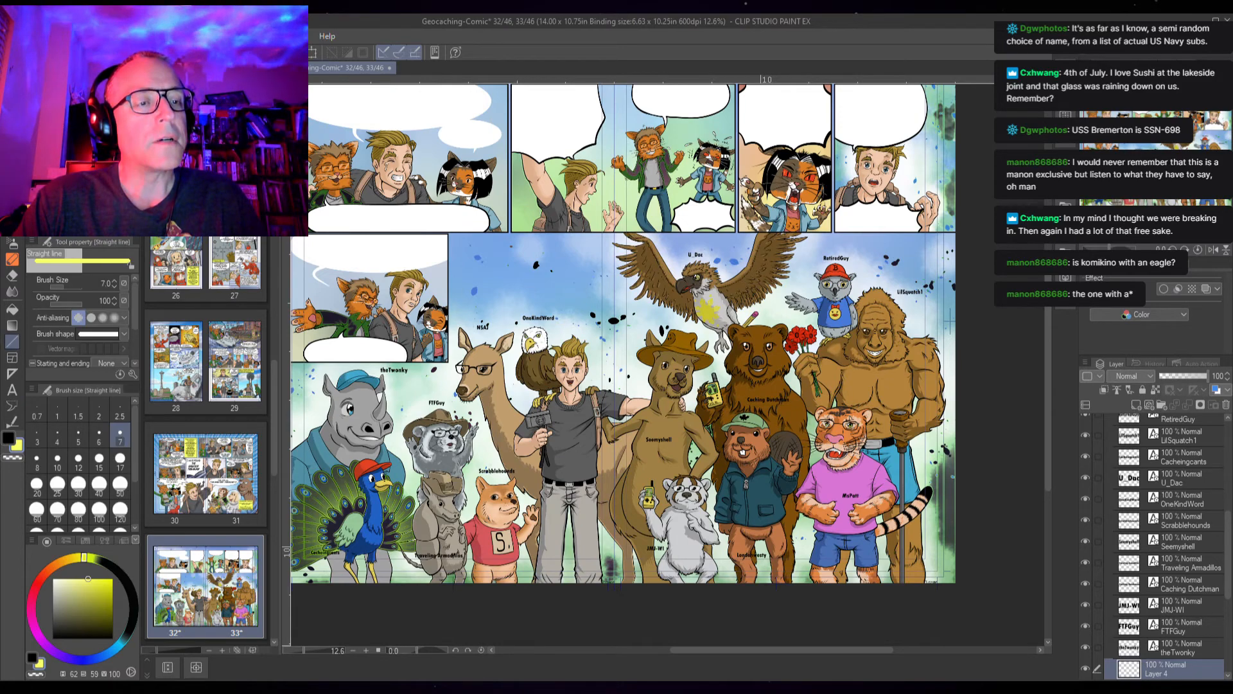
pyautogui.click(70, 174)
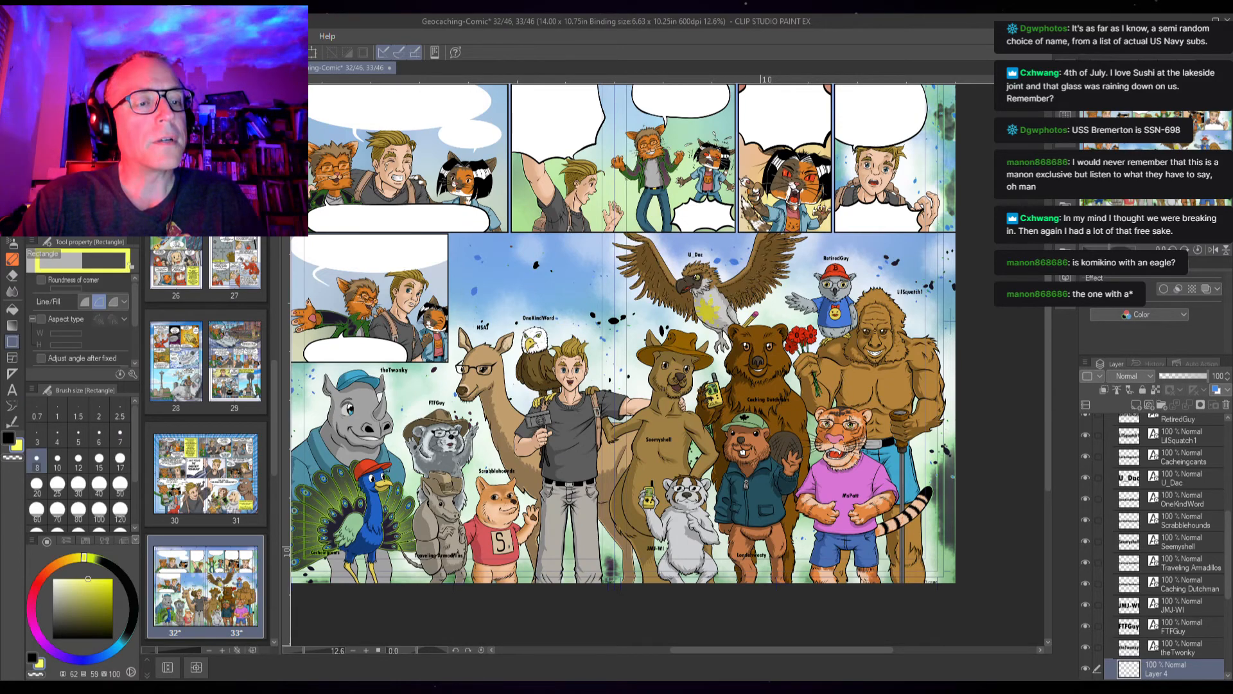
pyautogui.click(9, 438)
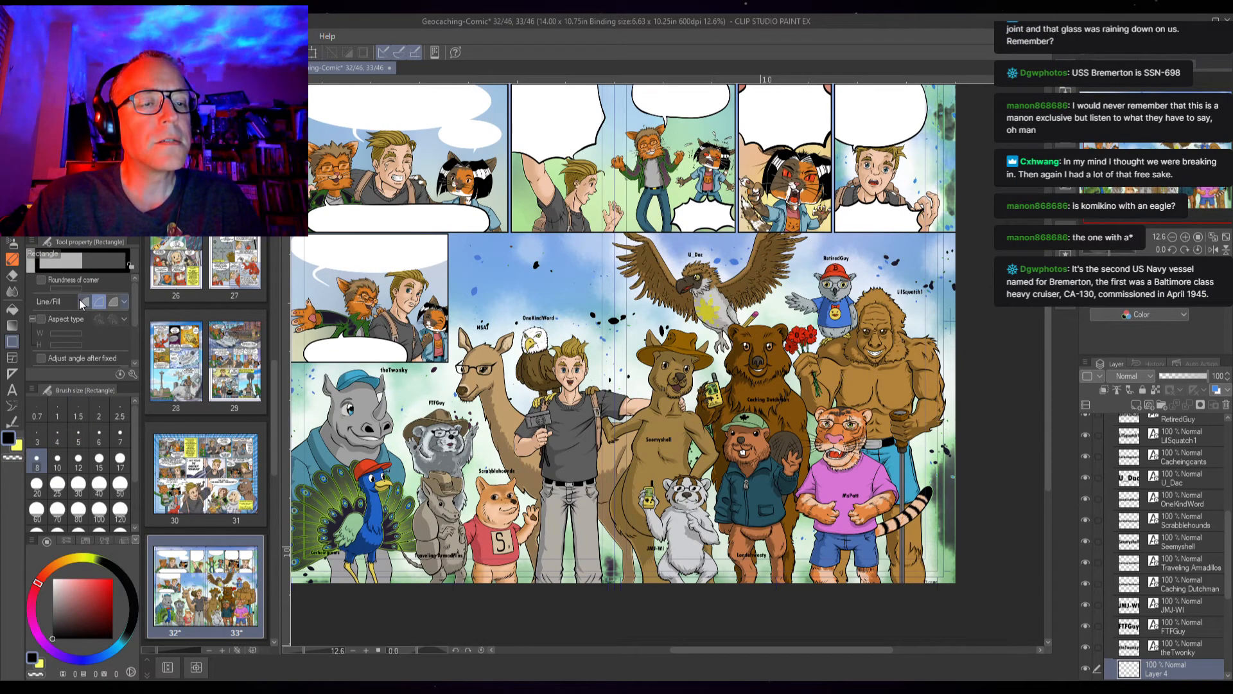
pyautogui.click(114, 305)
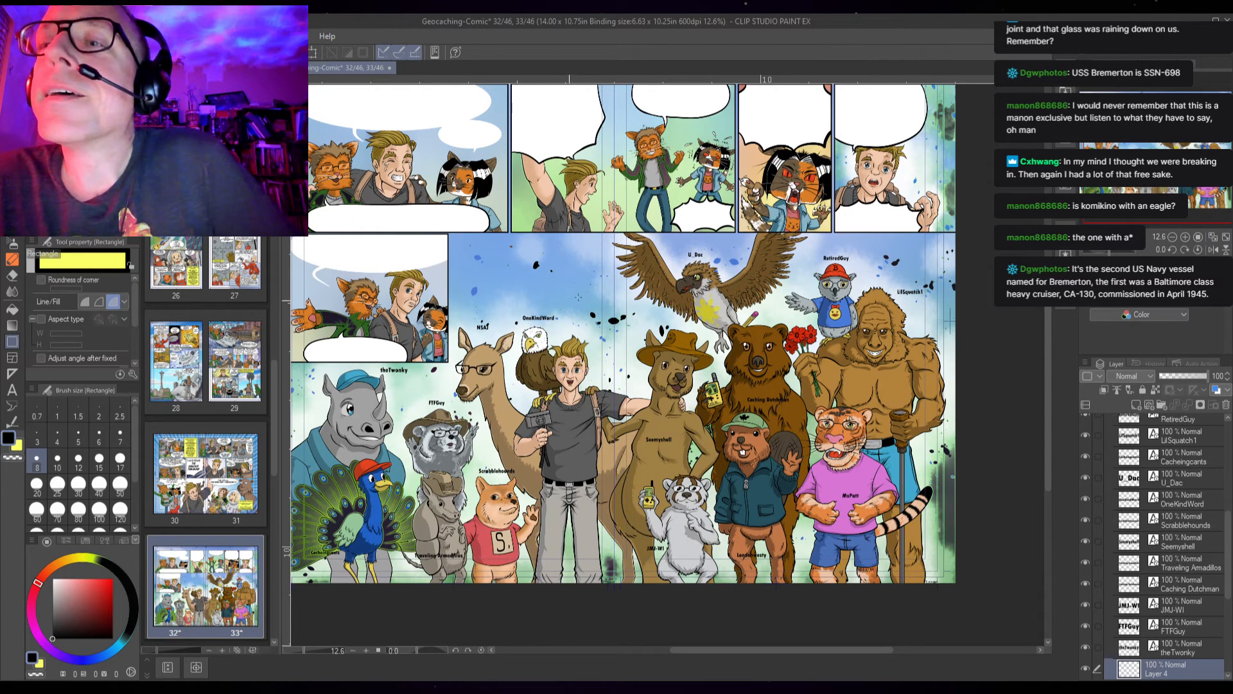
pyautogui.scroll(4, 528, 473)
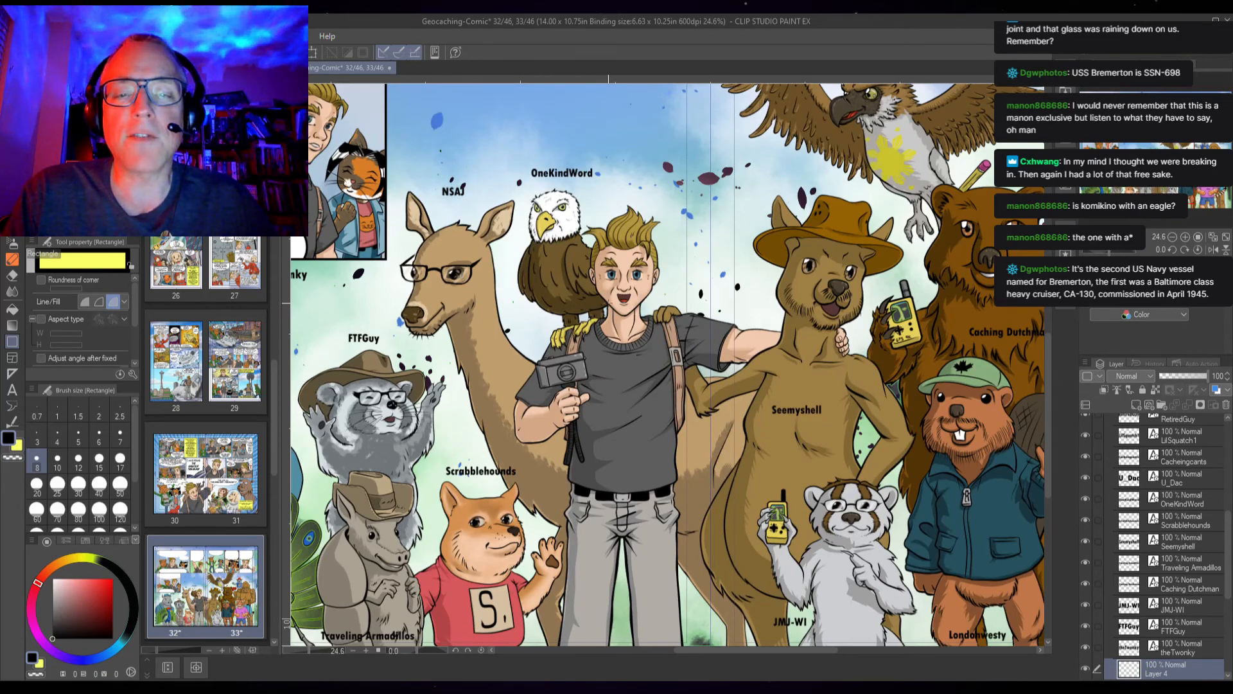
pyautogui.scroll(-3, 575, 335)
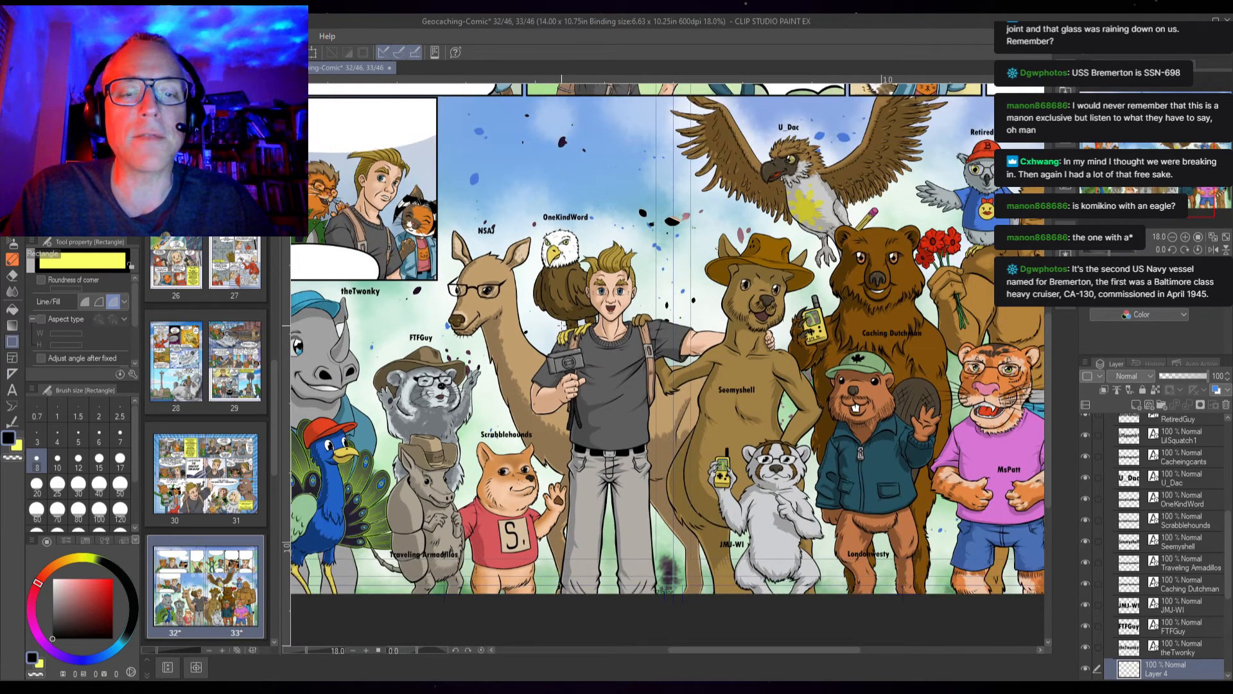
pyautogui.moveTo(560, 325); pyautogui.dragTo(490, 427)
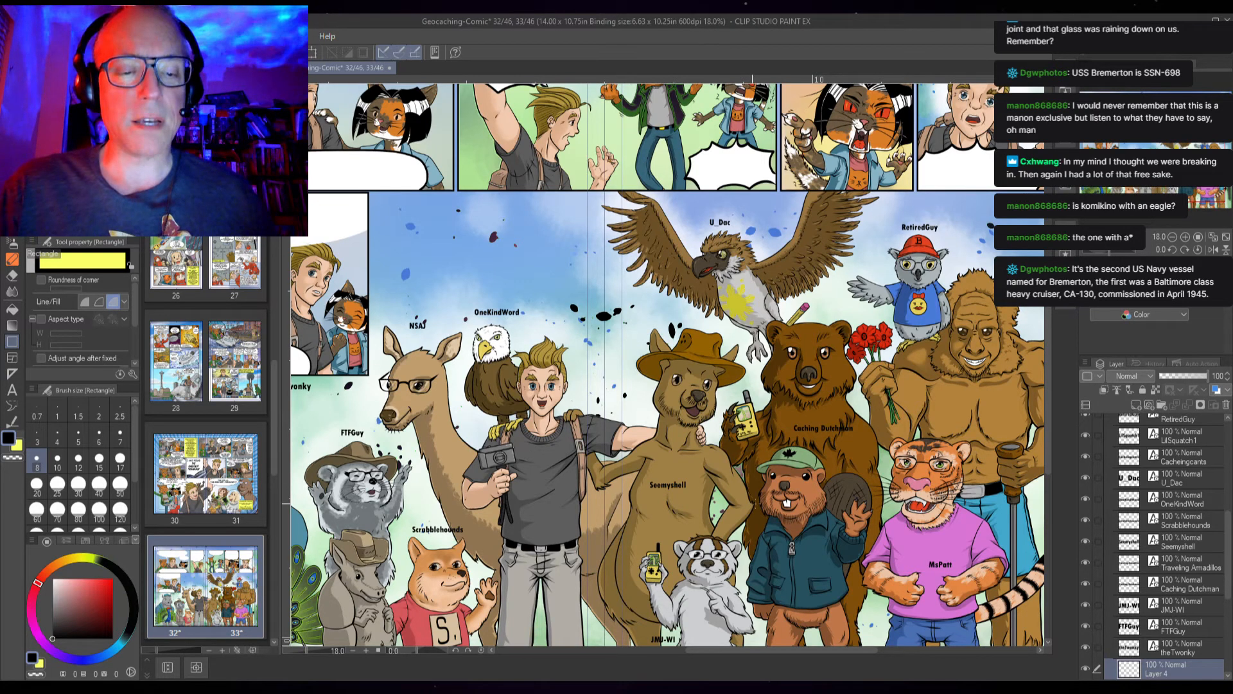
pyautogui.moveTo(800, 461); pyautogui.dragTo(882, 425)
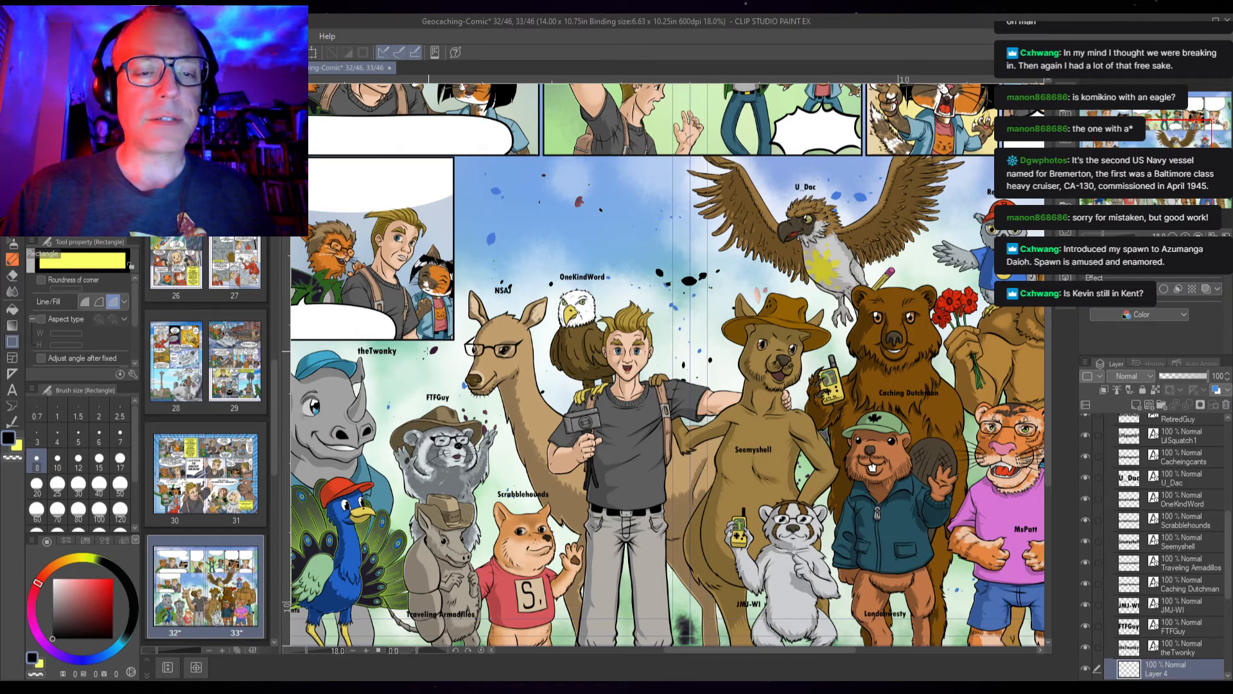
pyautogui.moveTo(396, 358); pyautogui.dragTo(498, 300)
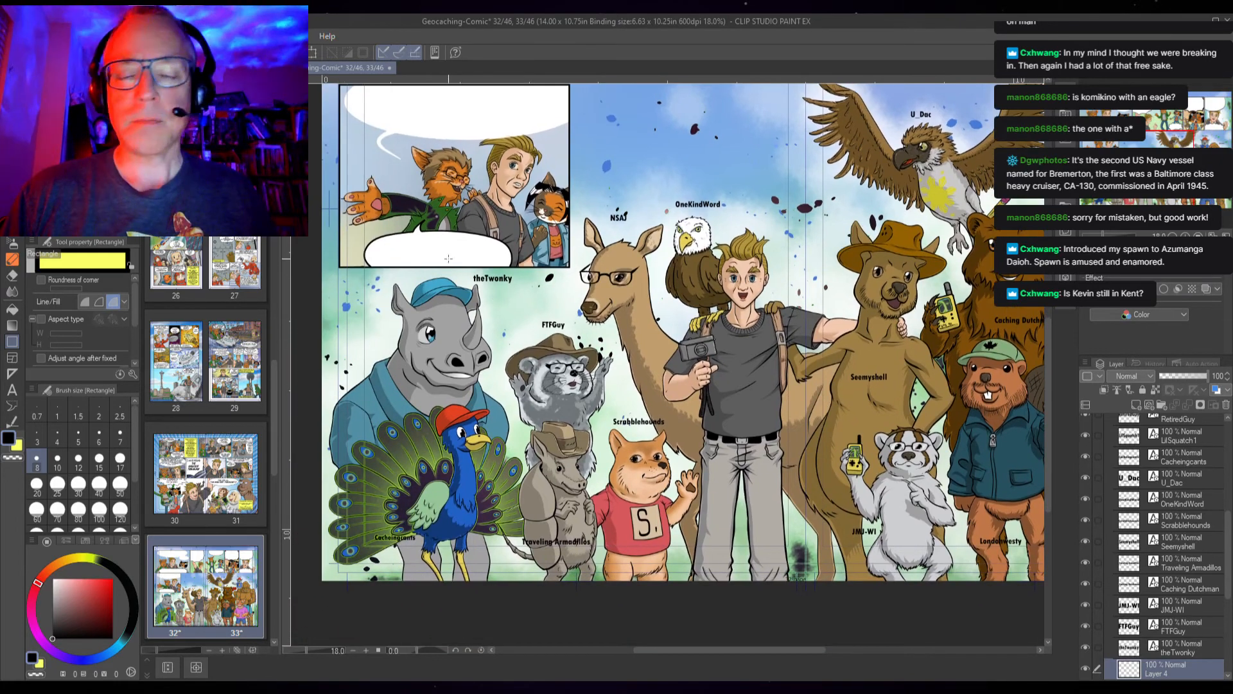
pyautogui.scroll(4, 499, 301)
pyautogui.moveTo(469, 275); pyautogui.dragTo(559, 300)
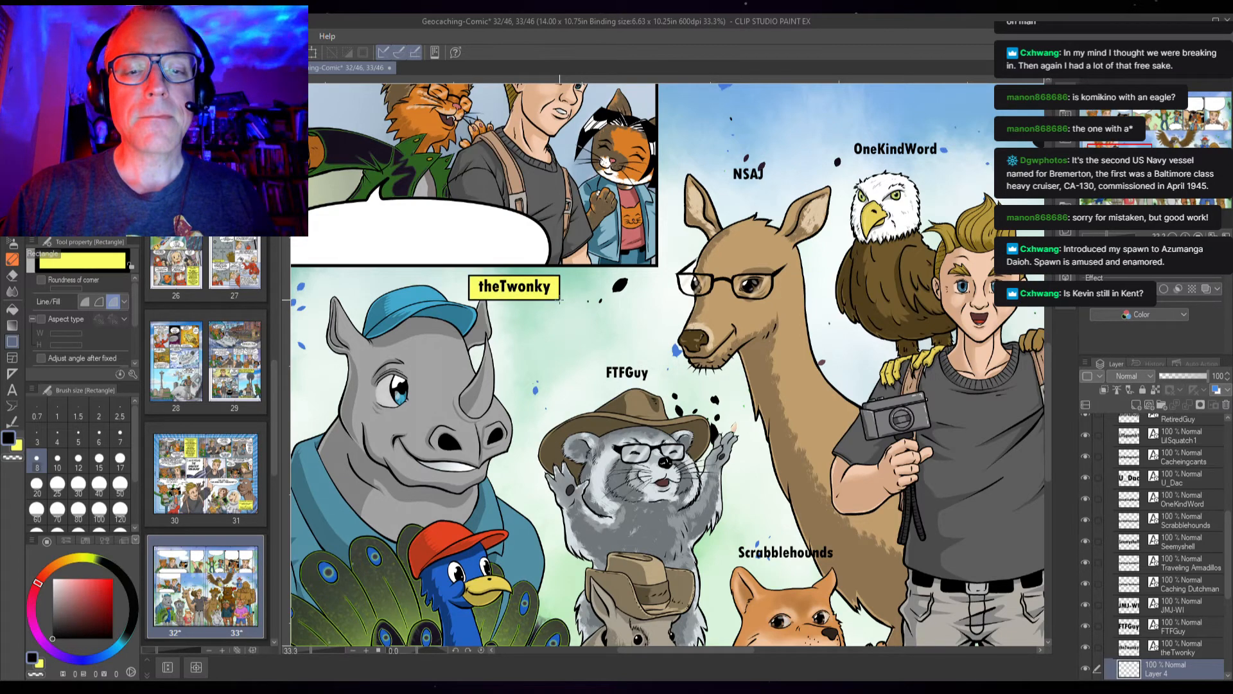
# Draw yellow label boxes behind the FTFGuy and Scrabblehounds names
pyautogui.scroll(8, 513, 281)
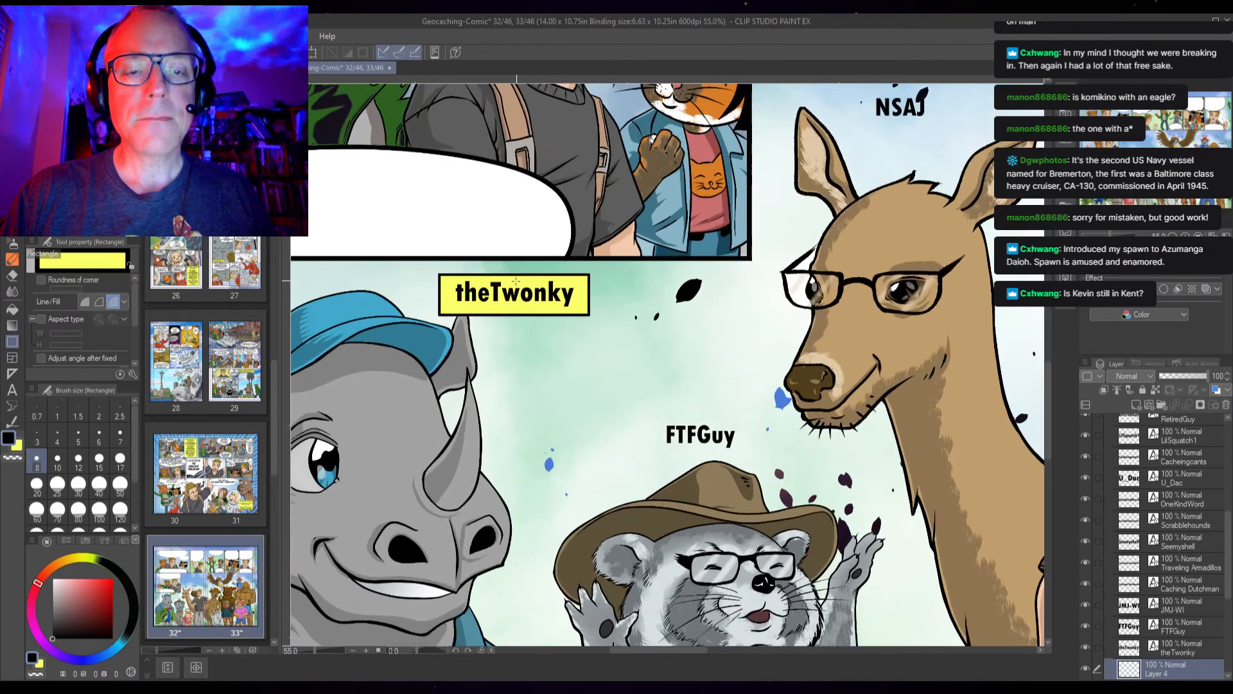
pyautogui.scroll(-7, 515, 286)
pyautogui.scroll(-2, 514, 289)
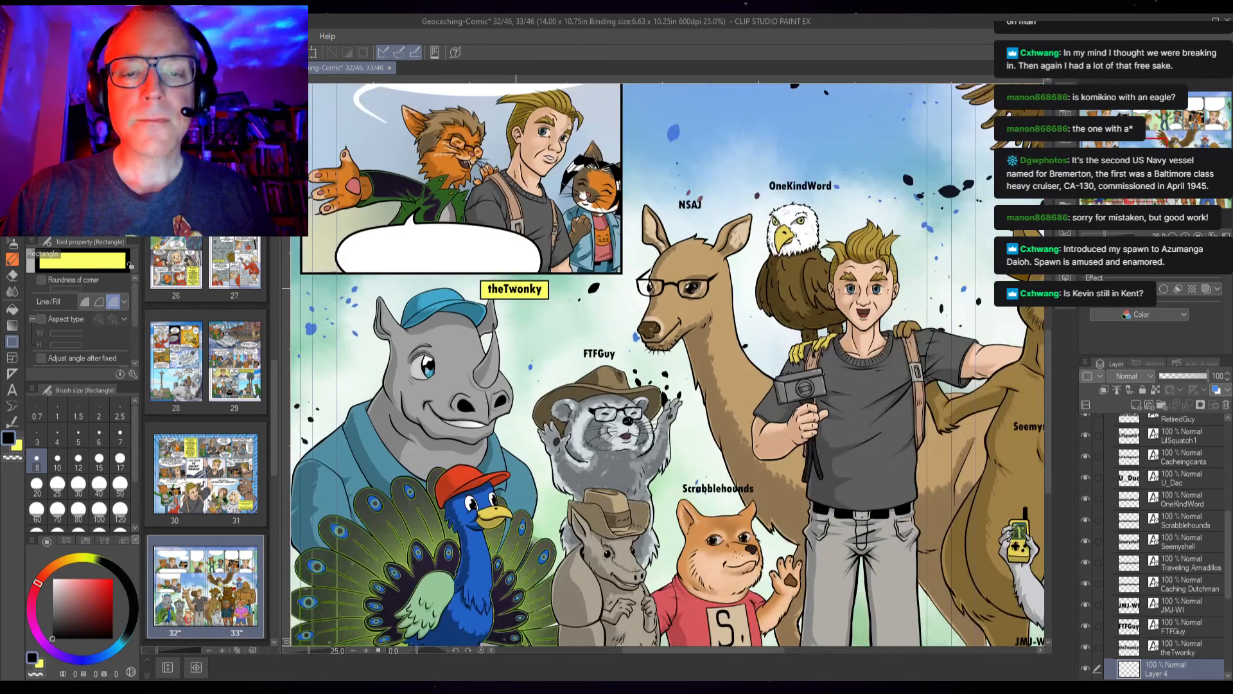
pyautogui.moveTo(577, 344); pyautogui.dragTo(620, 364)
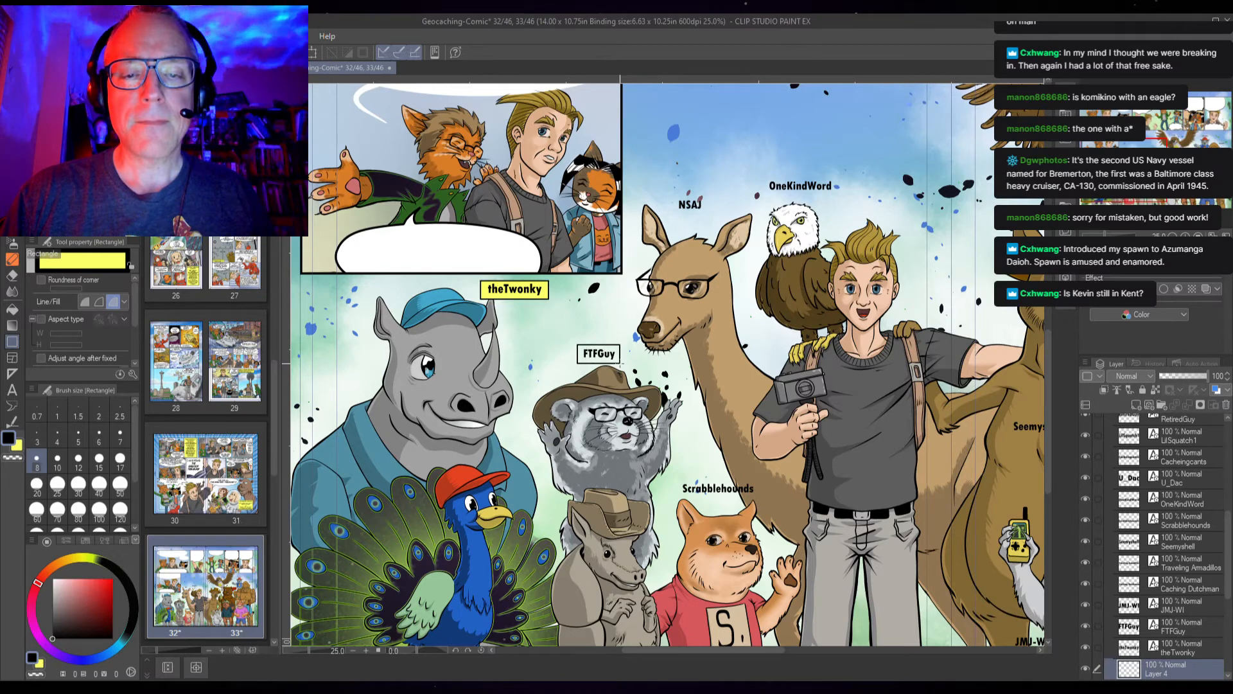
pyautogui.moveTo(621, 364); pyautogui.dragTo(620, 364)
pyautogui.moveTo(648, 453)
pyautogui.mouseDown()
pyautogui.moveTo(569, 341)
pyautogui.moveTo(677, 387)
pyautogui.mouseUp()
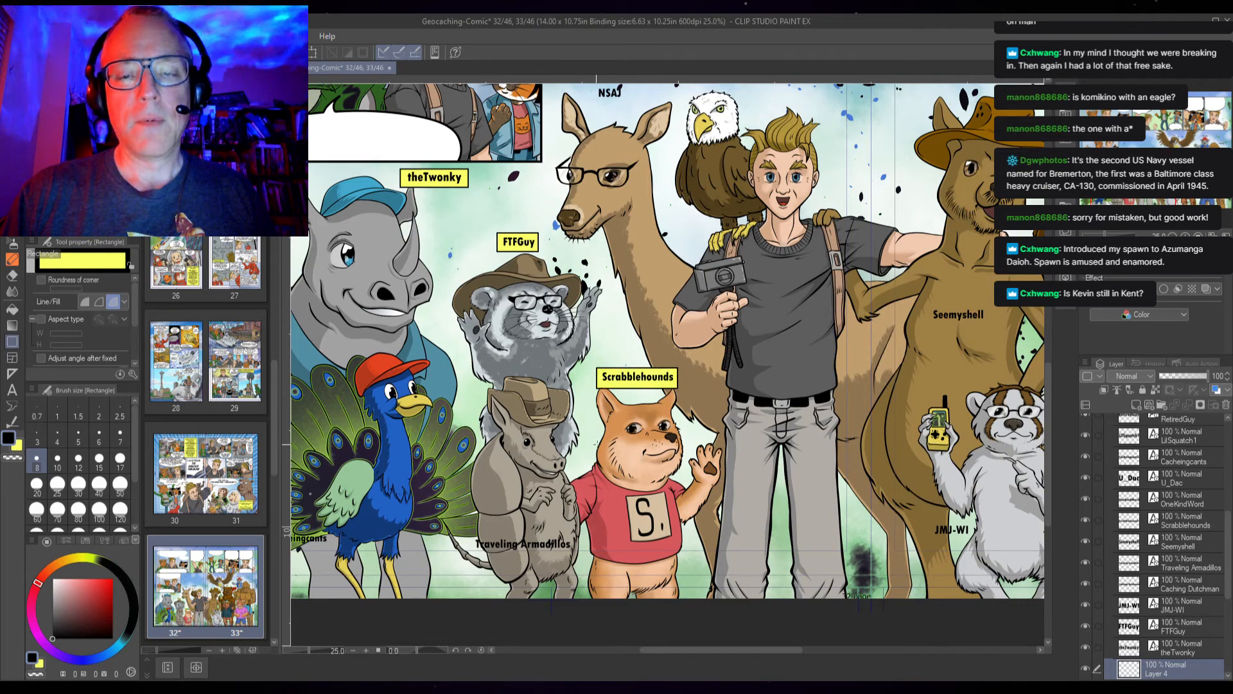
pyautogui.moveTo(704, 528); pyautogui.dragTo(755, 530)
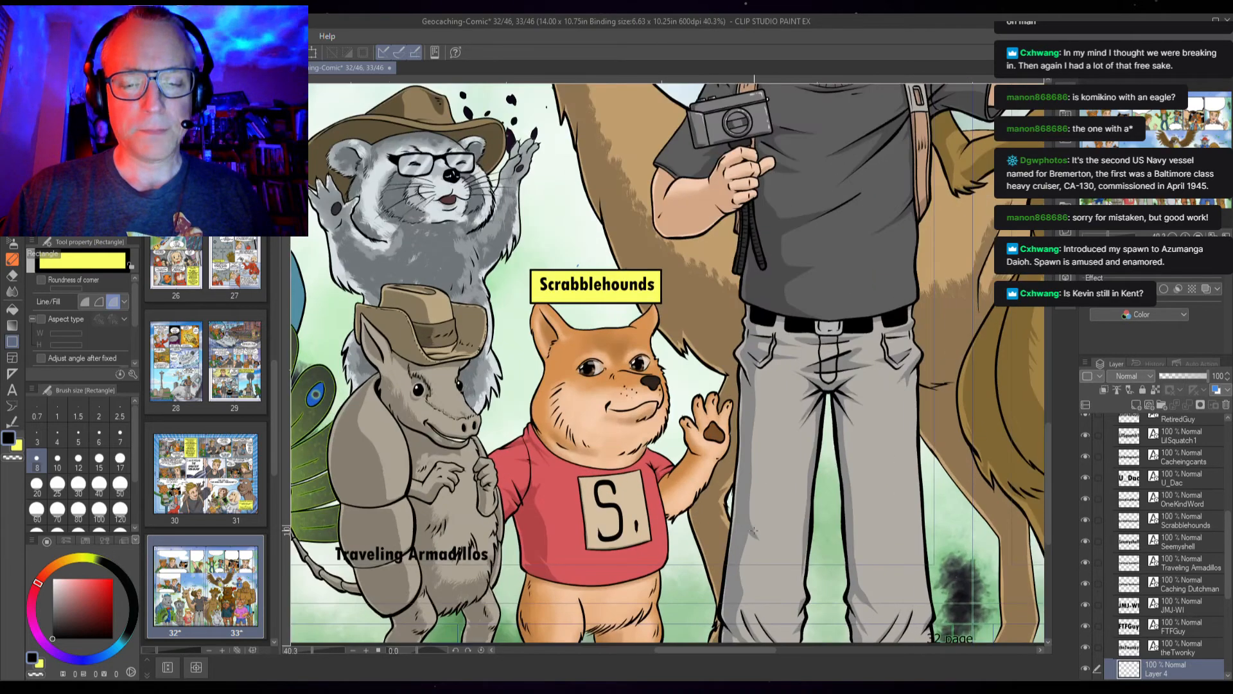
# Draw yellow label boxes behind the Traveling Armadillos and Cacheingcants names
pyautogui.moveTo(352, 529); pyautogui.dragTo(621, 432)
pyautogui.moveTo(426, 404); pyautogui.dragTo(800, 398)
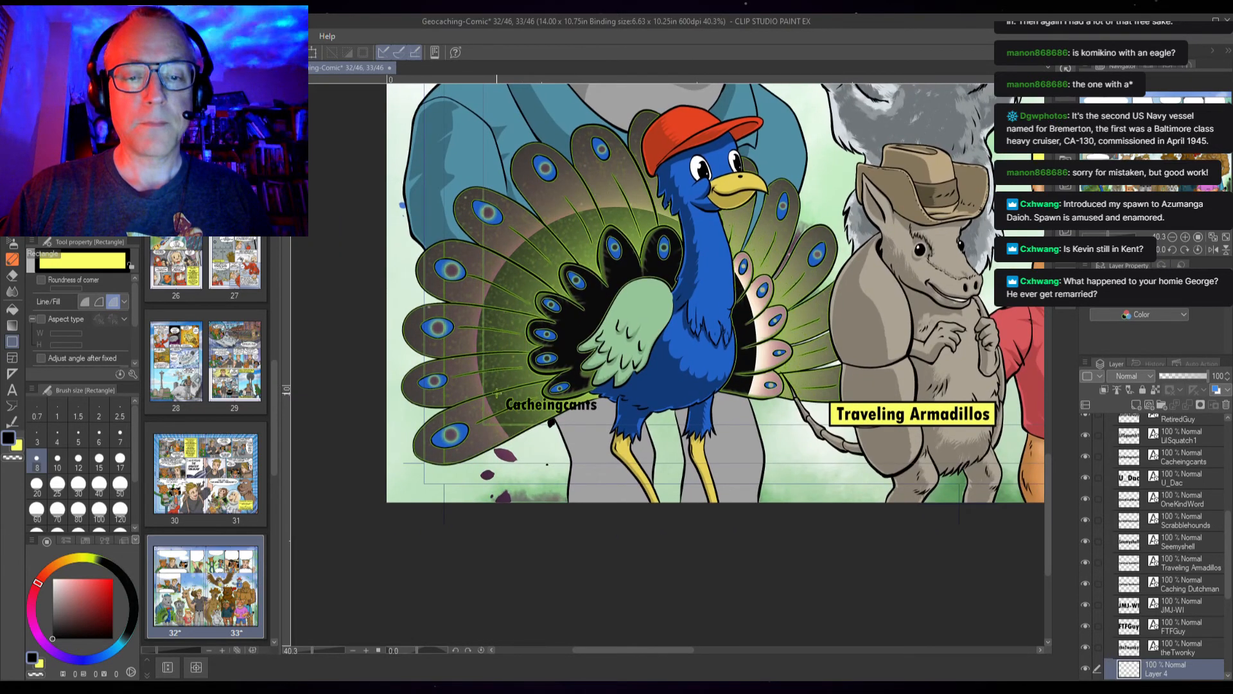
pyautogui.moveTo(499, 390); pyautogui.dragTo(602, 419)
pyautogui.moveTo(957, 266); pyautogui.dragTo(707, 351)
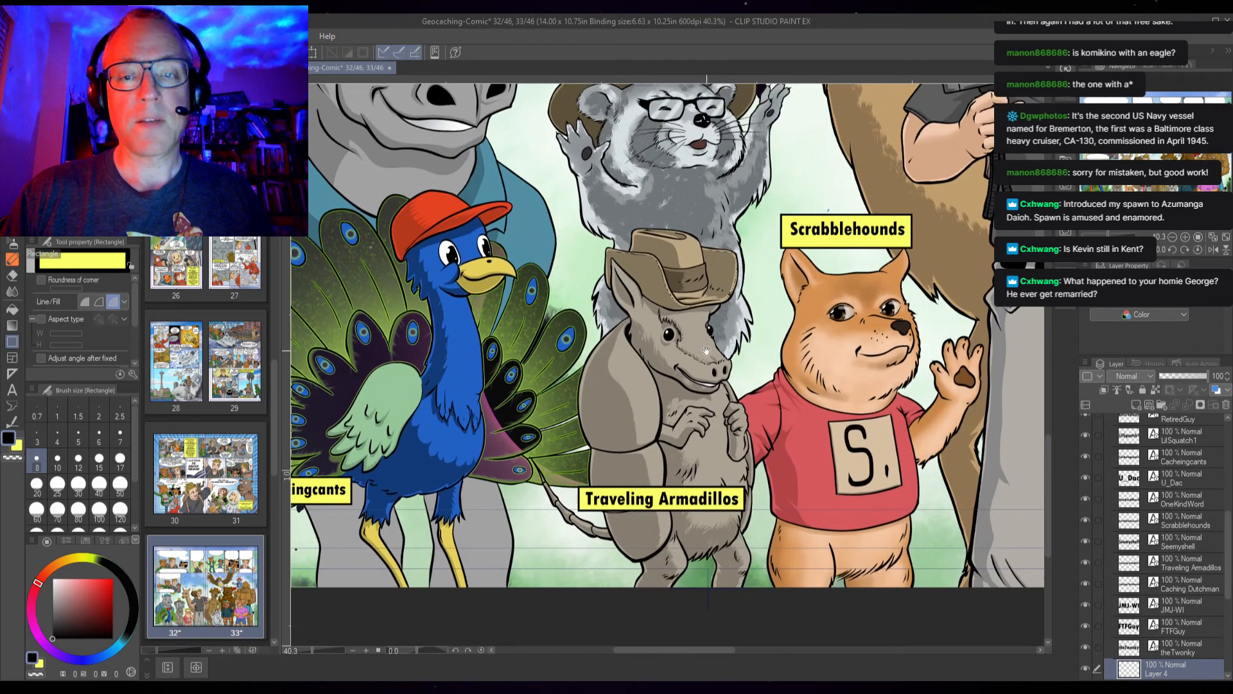
# Draw yellow label boxes behind the NSAJ and OneKindWord names
pyautogui.scroll(-2, 706, 351)
pyautogui.moveTo(820, 135); pyautogui.dragTo(639, 268)
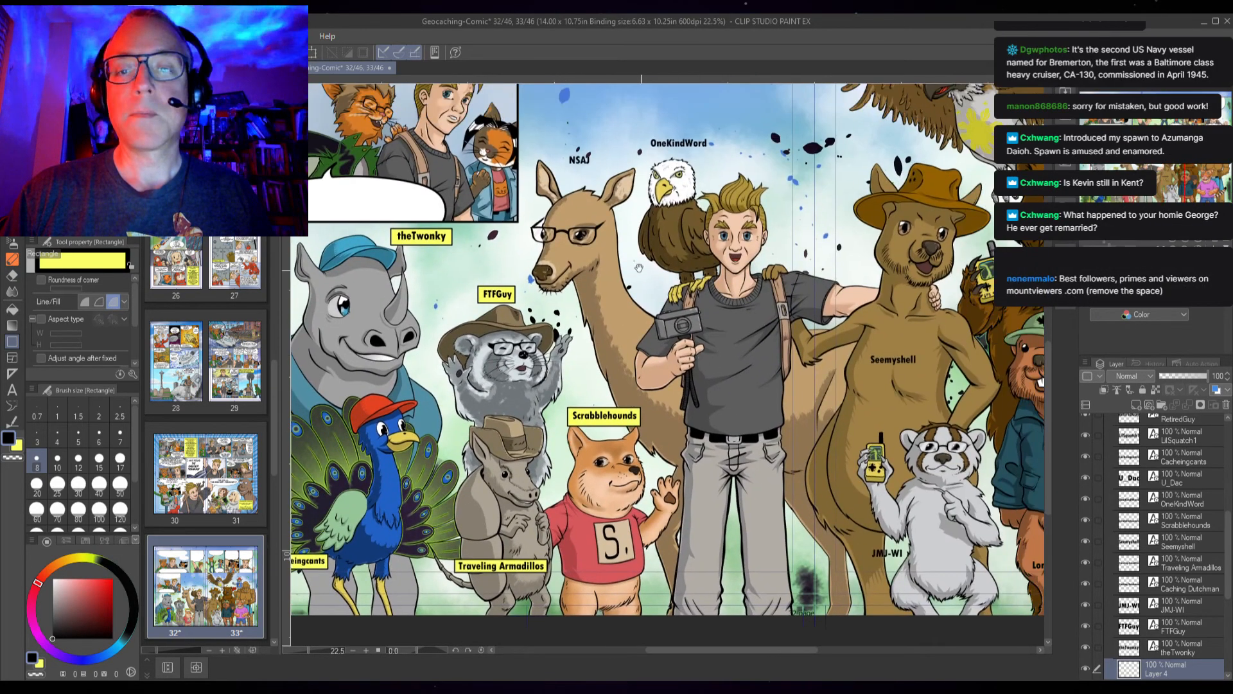
pyautogui.scroll(3, 553, 229)
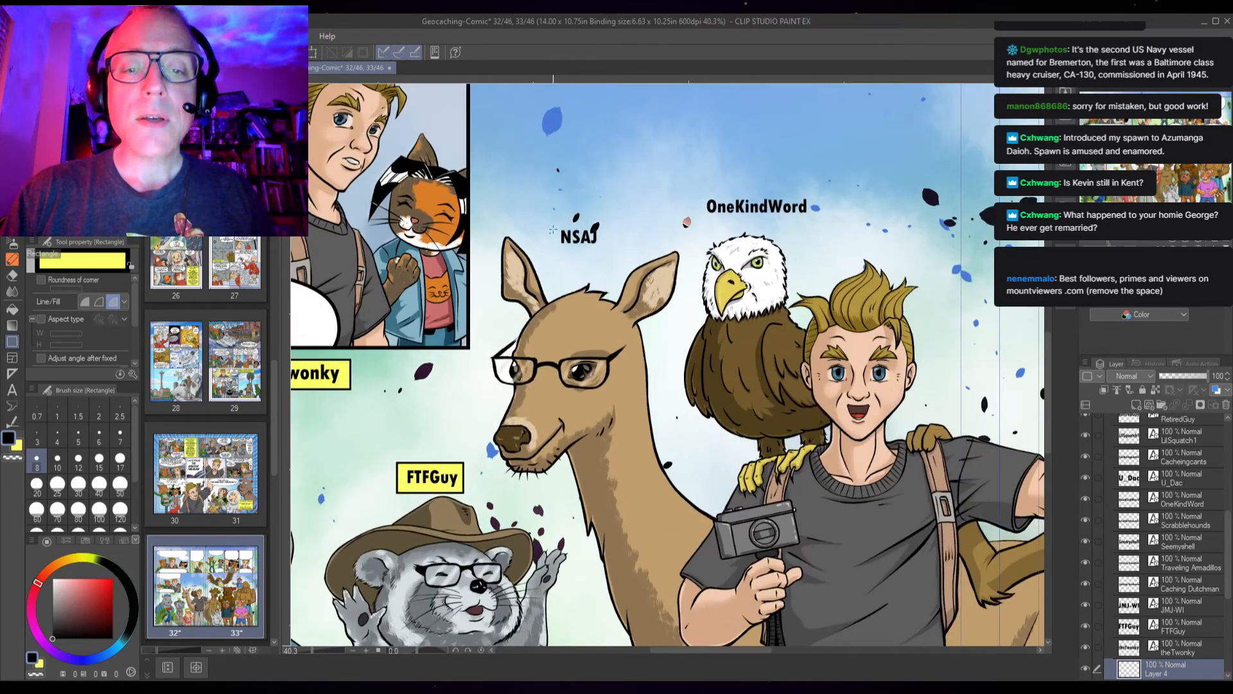
pyautogui.moveTo(554, 225); pyautogui.dragTo(605, 249)
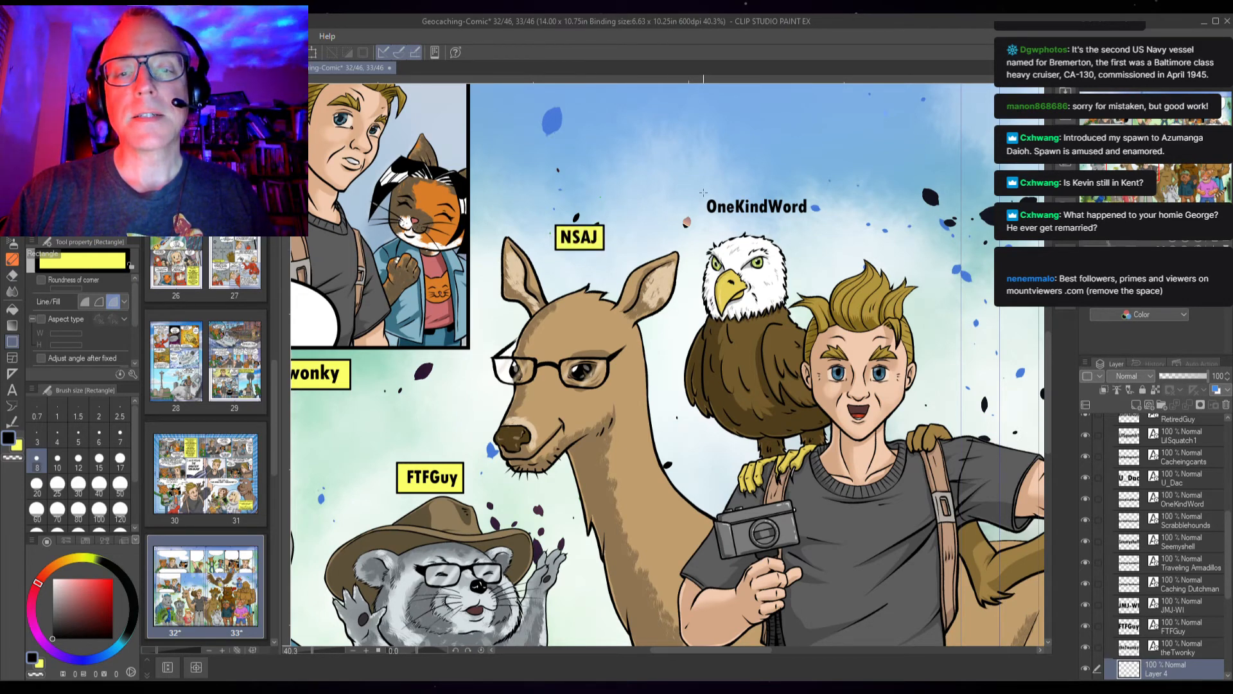
pyautogui.moveTo(700, 191); pyautogui.dragTo(815, 224)
# Draw yellow label boxes behind the U_Dac and Caching Dutchman names
pyautogui.moveTo(902, 259); pyautogui.dragTo(519, 336)
pyautogui.moveTo(779, 200); pyautogui.dragTo(584, 330)
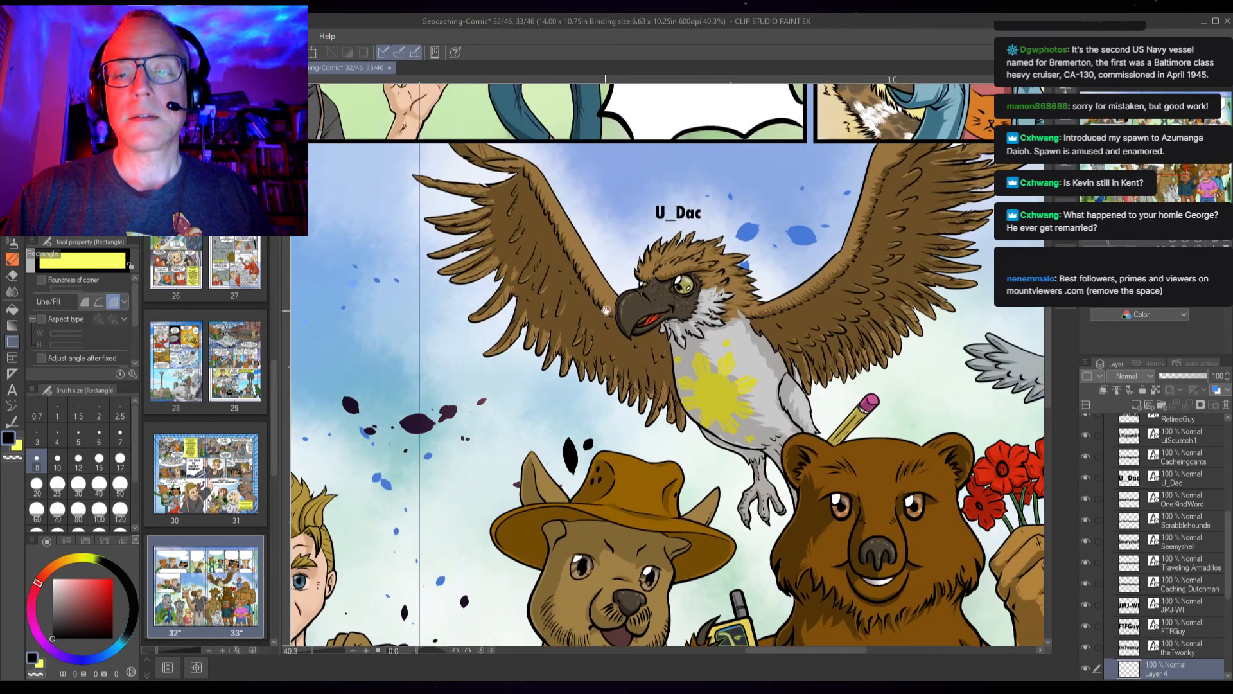
pyautogui.moveTo(647, 197); pyautogui.dragTo(711, 229)
pyautogui.moveTo(874, 496)
pyautogui.mouseDown()
pyautogui.moveTo(677, 382)
pyautogui.moveTo(675, 265)
pyautogui.mouseUp()
pyautogui.moveTo(686, 525); pyautogui.dragTo(652, 433)
pyautogui.moveTo(609, 340); pyautogui.dragTo(755, 370)
# Draw a yellow label box behind the Seemyshell name on the kangaroo
pyautogui.moveTo(563, 395); pyautogui.dragTo(836, 288)
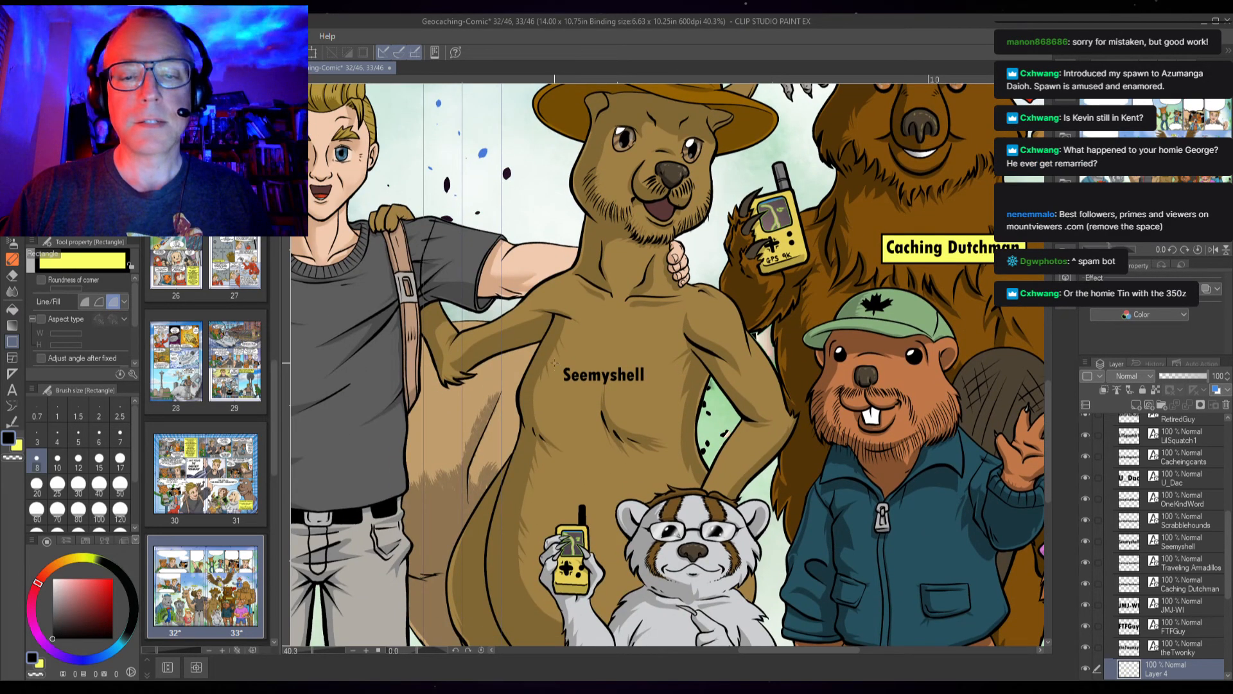
pyautogui.moveTo(554, 361); pyautogui.dragTo(653, 390)
pyautogui.moveTo(653, 390); pyautogui.dragTo(653, 390)
# Draw yellow label boxes behind the JMJ-WI and Londonwesty names
pyautogui.moveTo(690, 588); pyautogui.dragTo(612, 400)
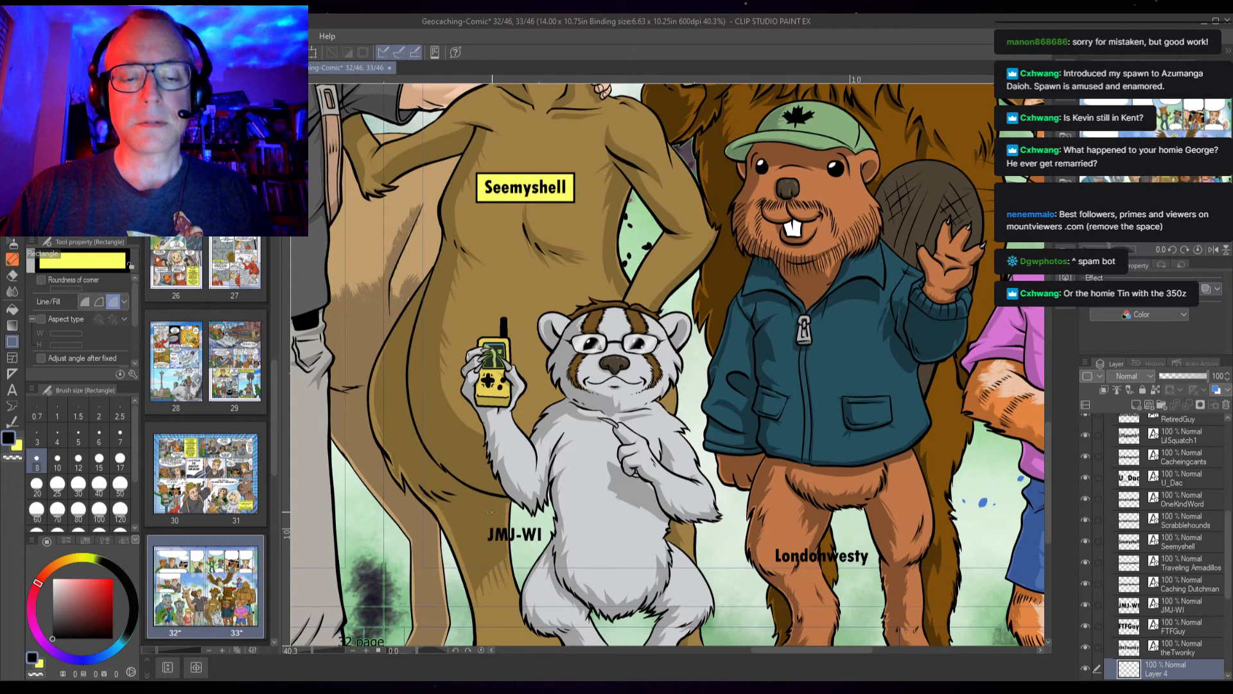
pyautogui.moveTo(479, 521); pyautogui.dragTo(552, 551)
pyautogui.moveTo(765, 539); pyautogui.dragTo(875, 568)
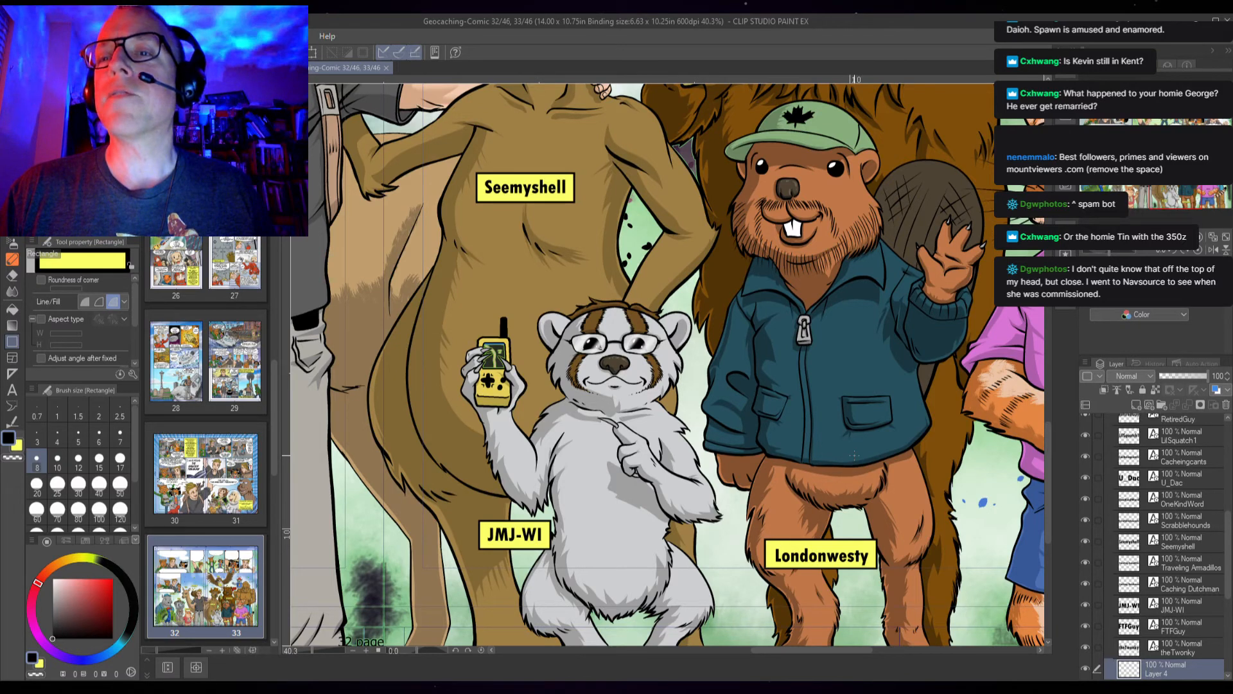
# Draw a yellow label box behind the MsPatt name on the tiger's shirt
pyautogui.scroll(1, 854, 454)
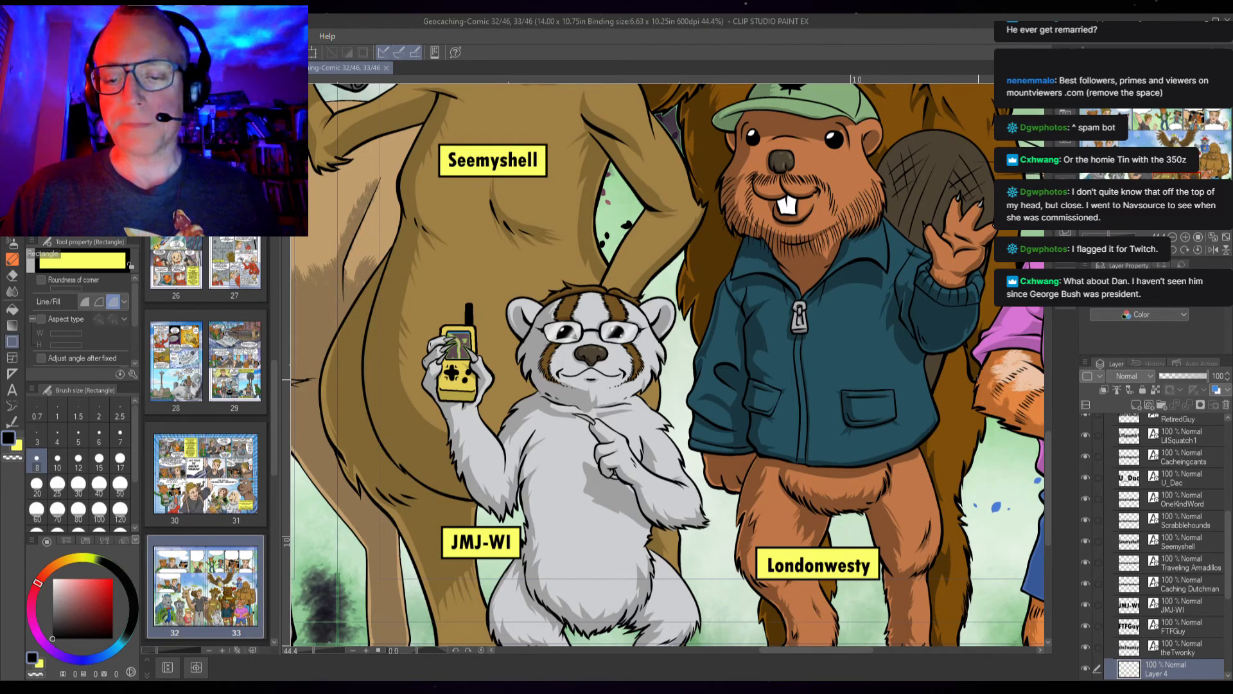
pyautogui.moveTo(896, 398); pyautogui.dragTo(451, 376)
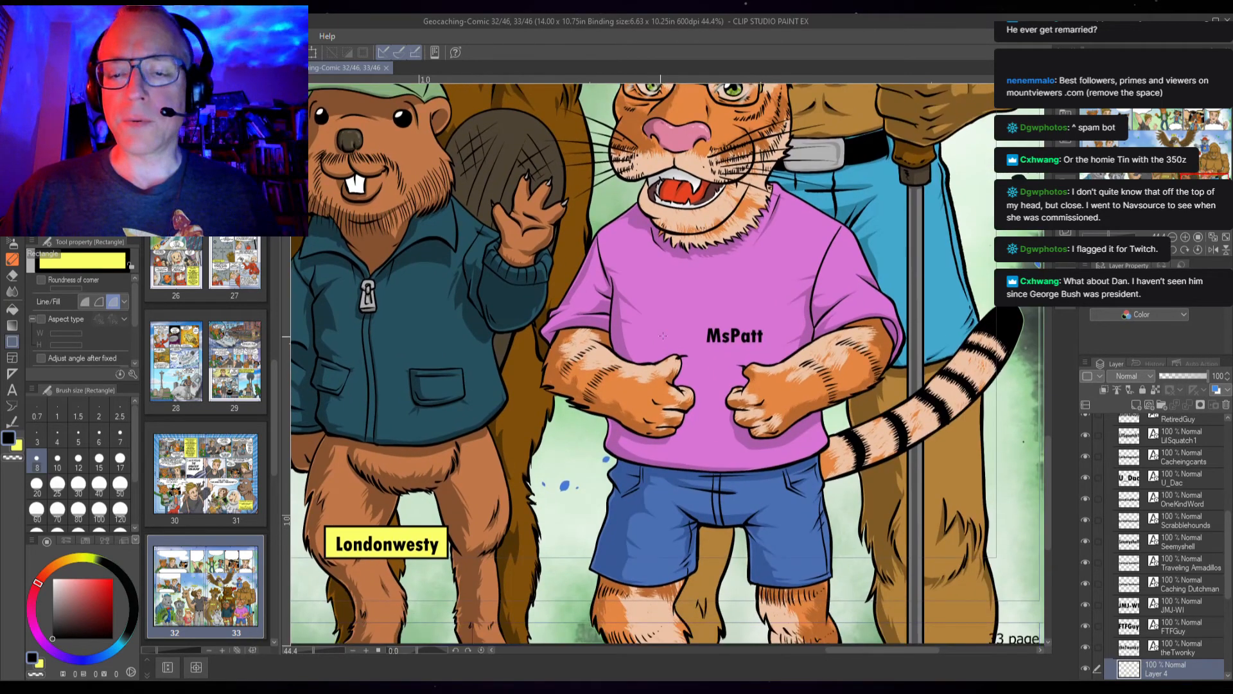
pyautogui.moveTo(698, 321); pyautogui.dragTo(770, 350)
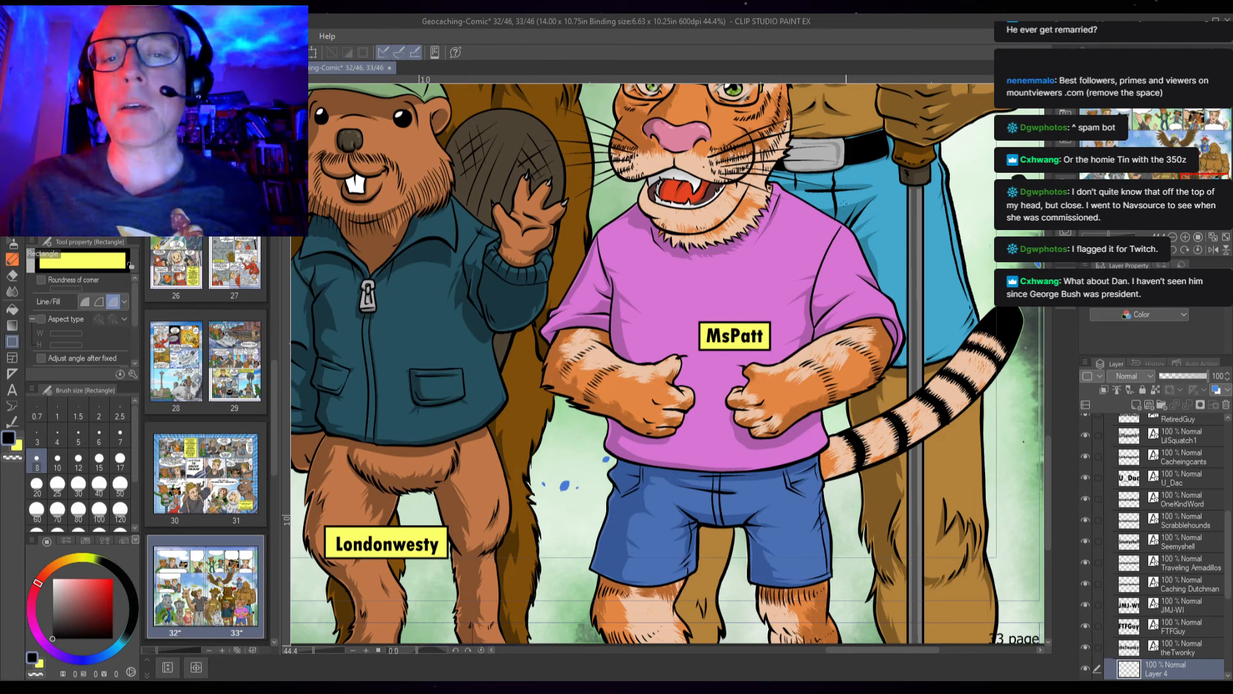
pyautogui.moveTo(769, 275); pyautogui.dragTo(652, 617)
pyautogui.moveTo(683, 347); pyautogui.dragTo(682, 589)
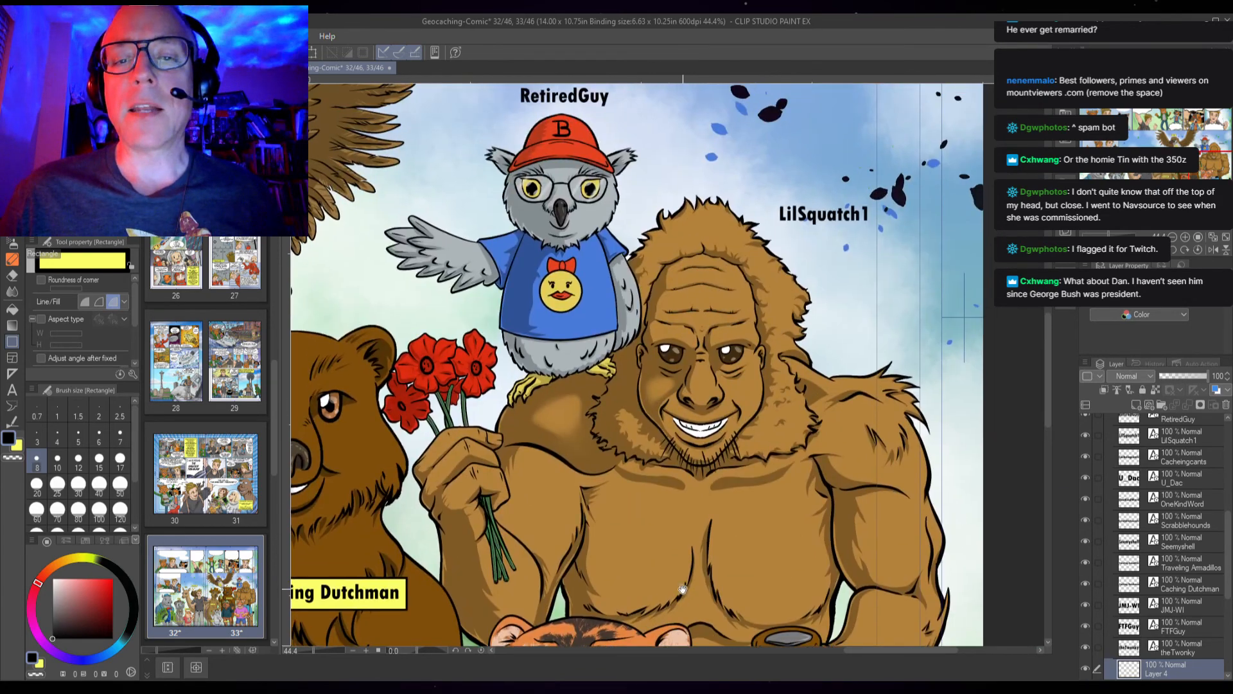
pyautogui.moveTo(743, 276); pyautogui.dragTo(664, 373)
pyautogui.scroll(1, 725, 298)
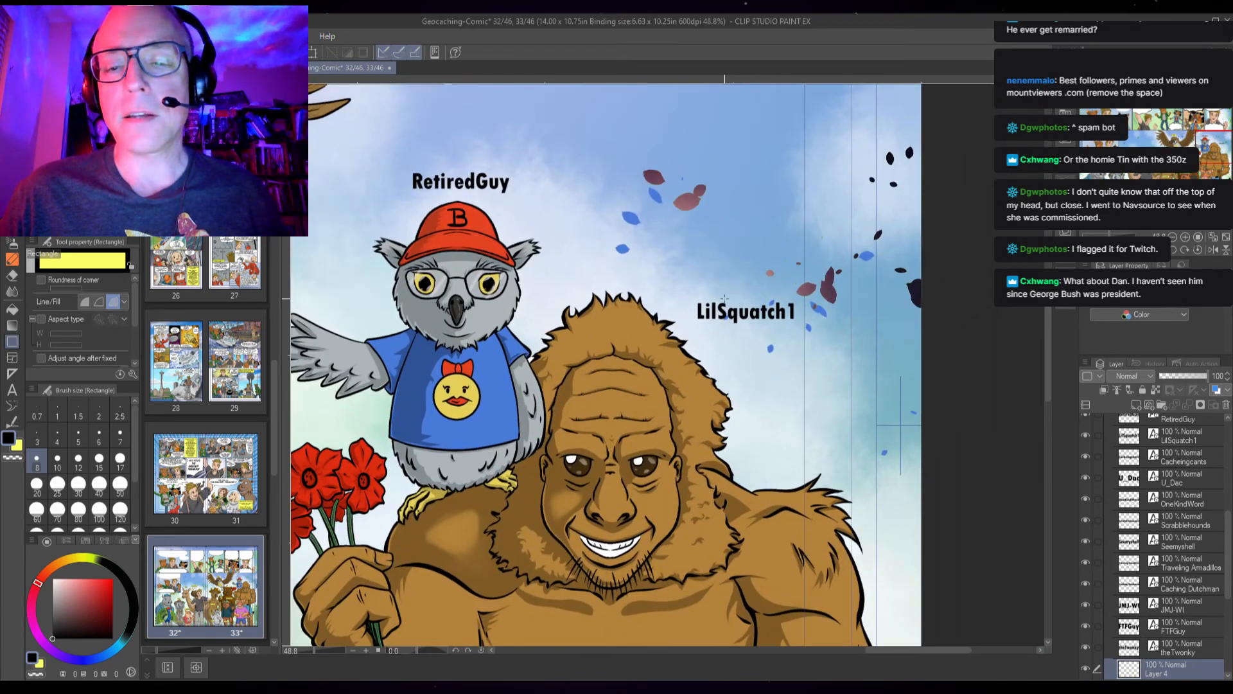
pyautogui.moveTo(690, 295); pyautogui.dragTo(804, 329)
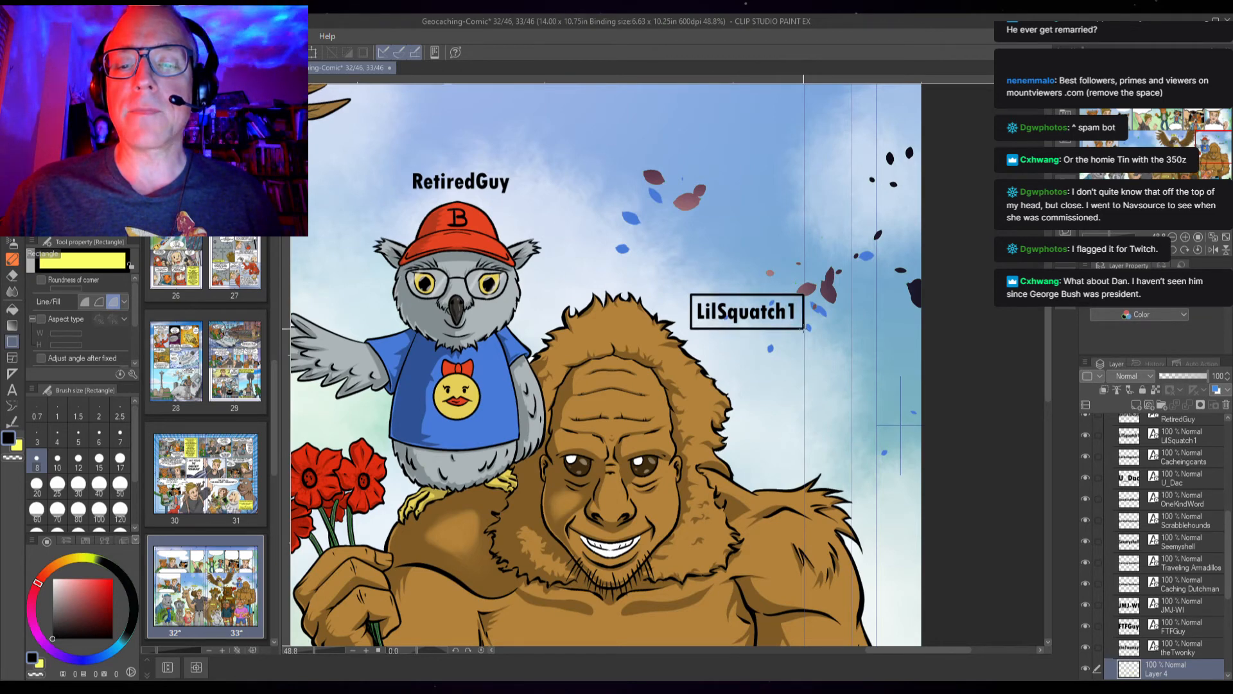
pyautogui.moveTo(803, 329); pyautogui.dragTo(801, 329)
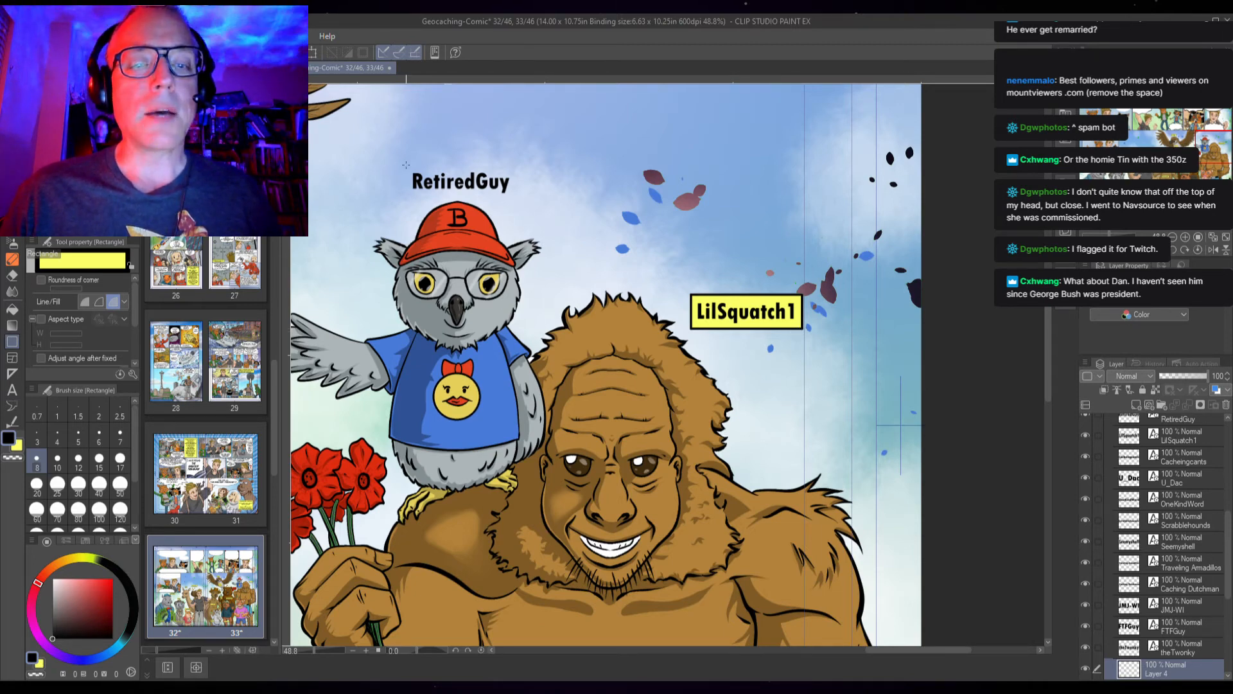
pyautogui.moveTo(406, 164); pyautogui.dragTo(521, 198)
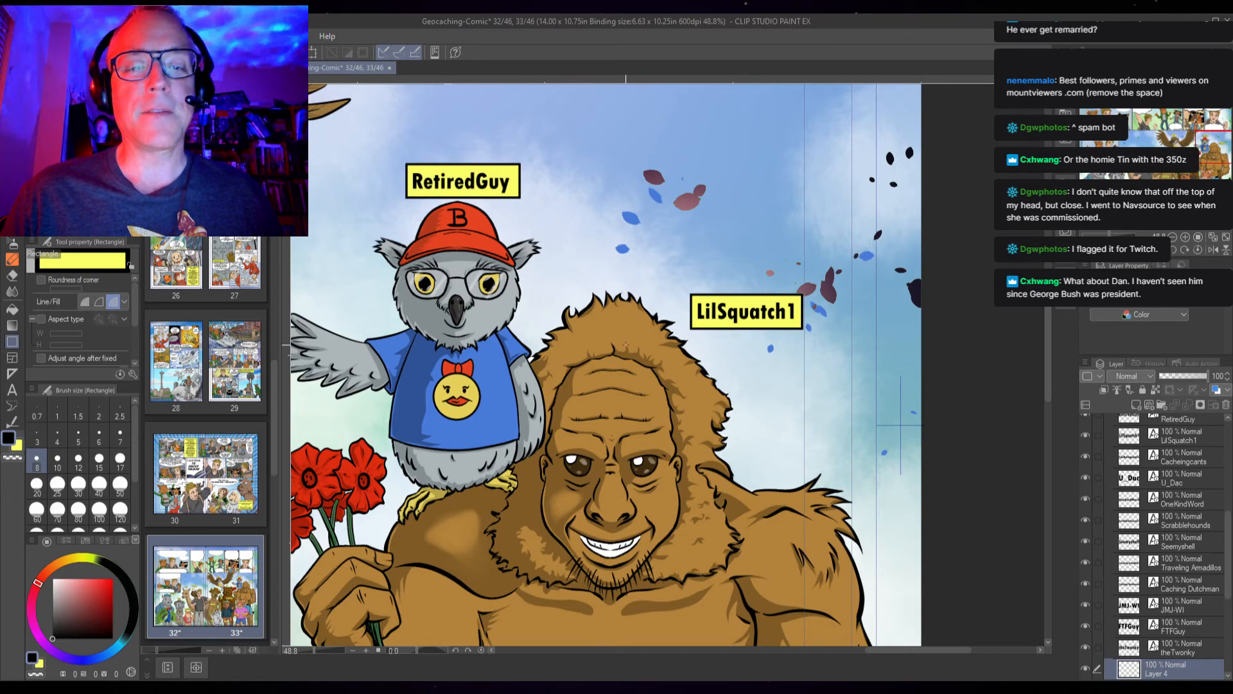
# Zoom out to review all the boxed name labels across the spread
pyautogui.scroll(-6, 614, 352)
pyautogui.moveTo(407, 558); pyautogui.dragTo(840, 342)
pyautogui.moveTo(629, 396); pyautogui.dragTo(603, 405)
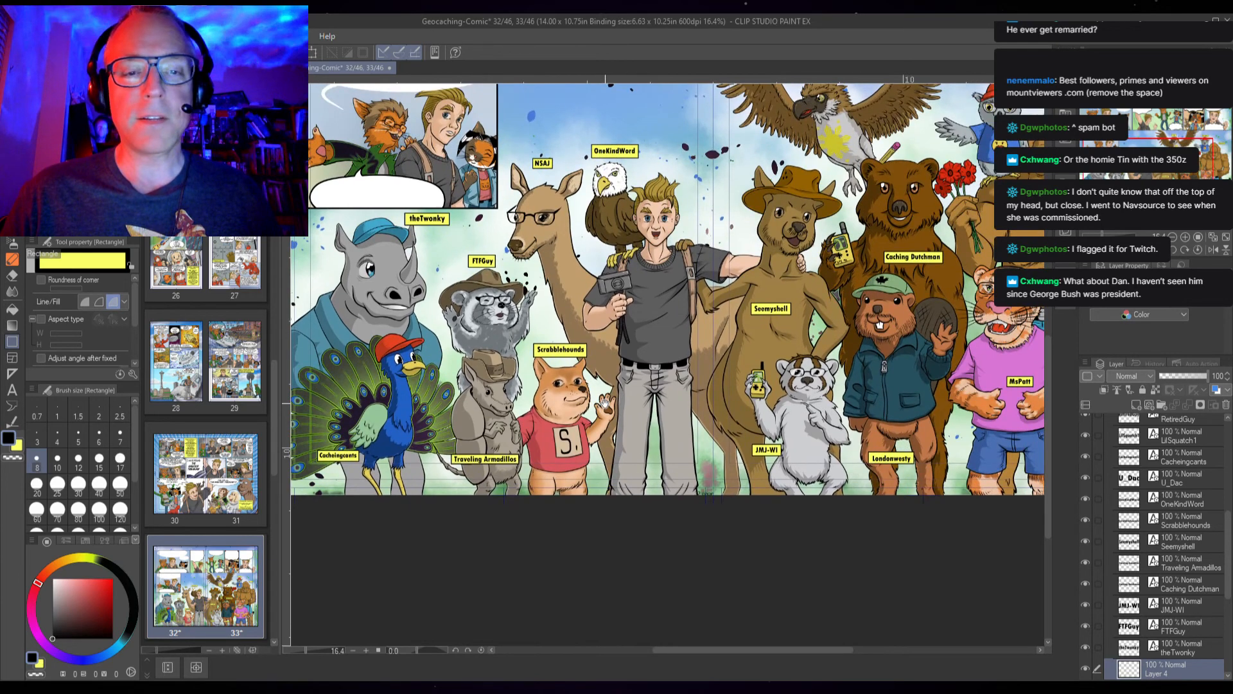
pyautogui.scroll(-2, 321, 435)
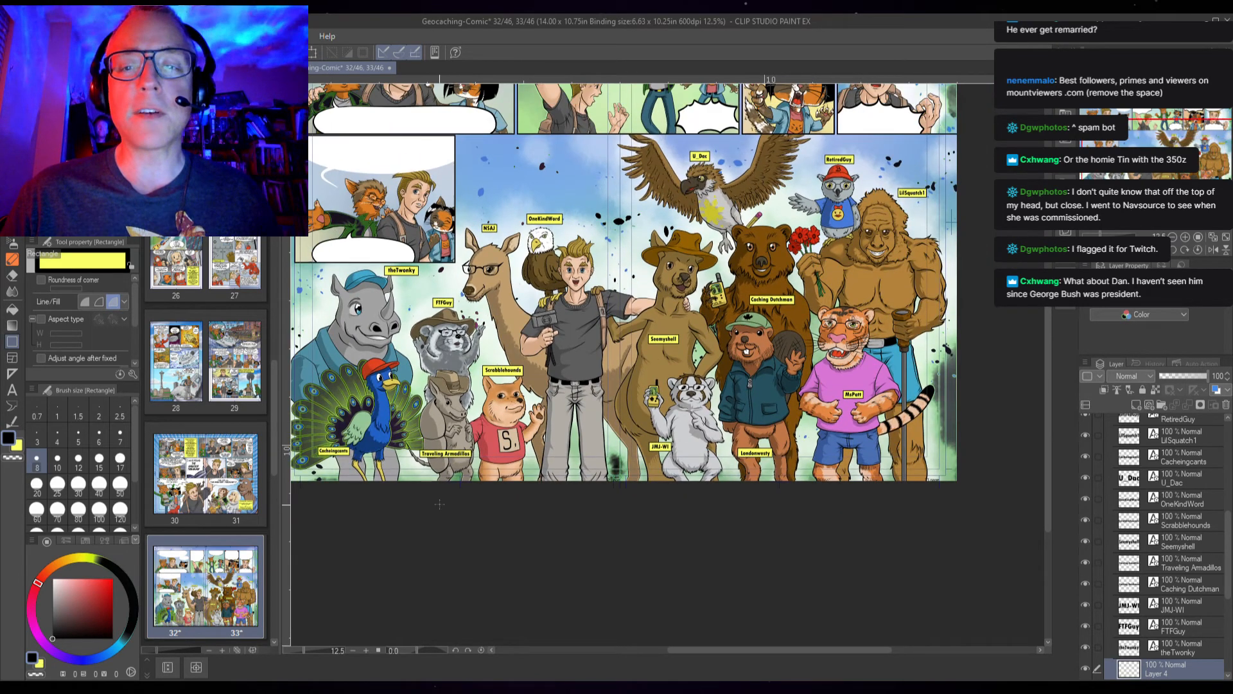
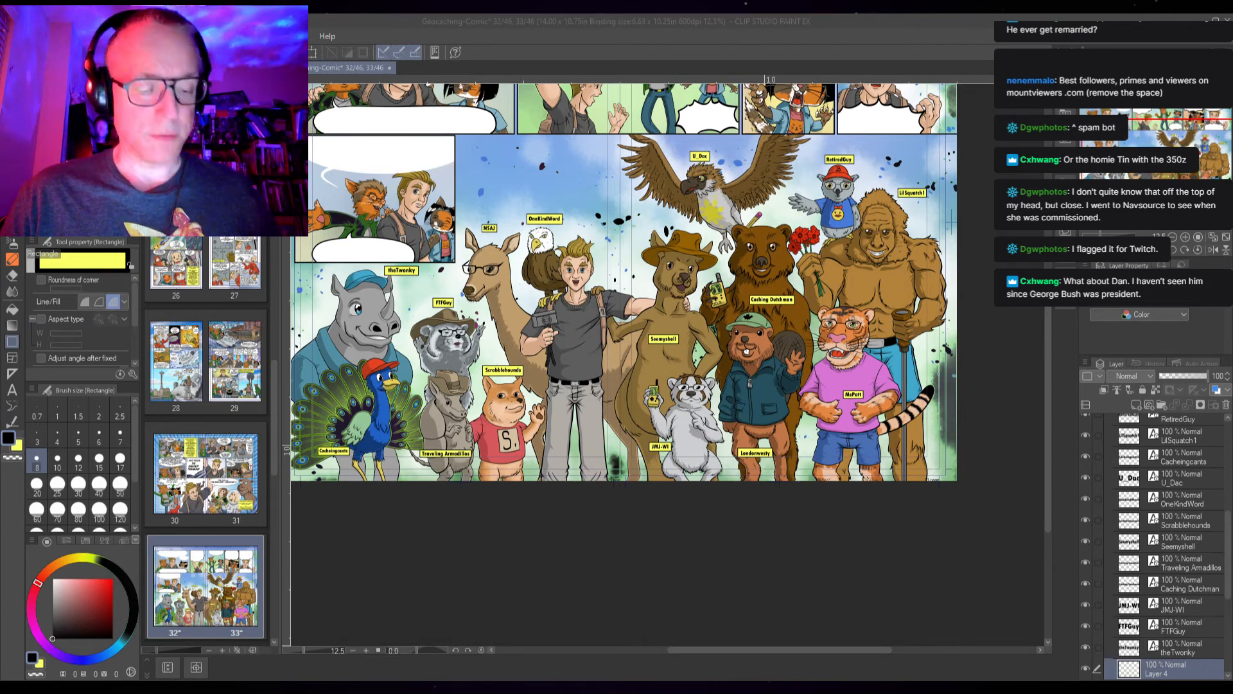
# Switch to the Move Layer tool and nudge the MsPatt name label slightly to the left
pyautogui.scroll(3, 503, 232)
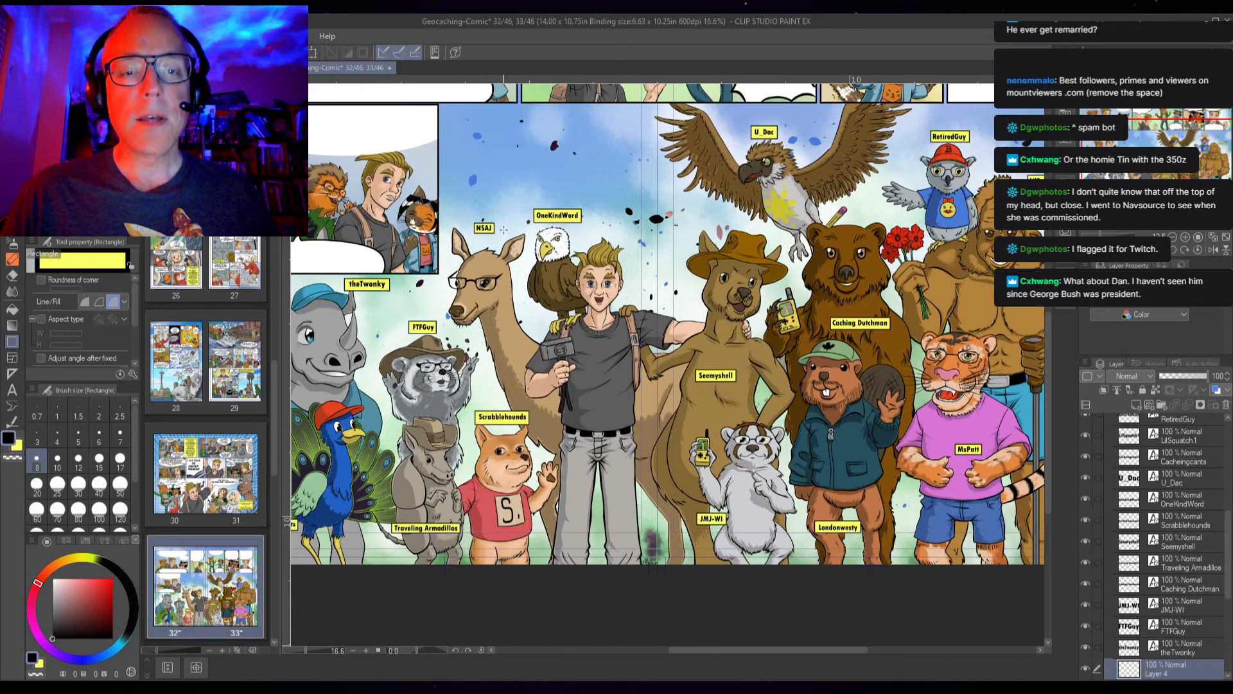
pyautogui.scroll(2, 499, 245)
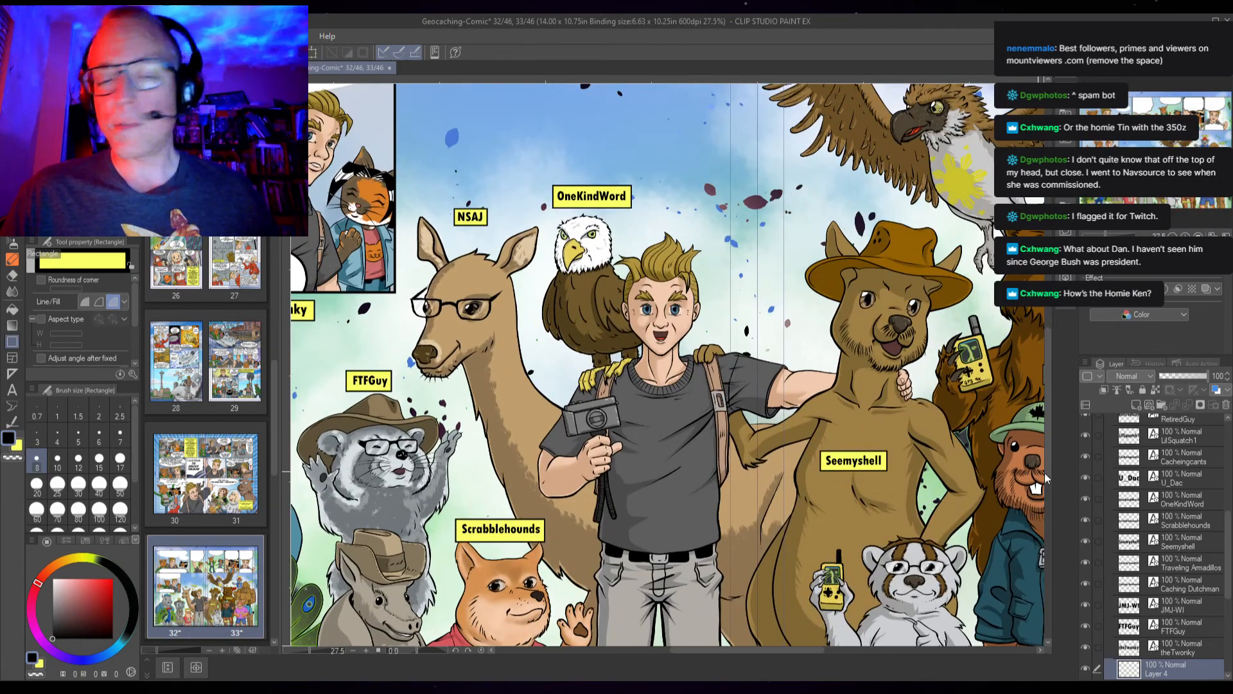
pyautogui.scroll(5, 1186, 567)
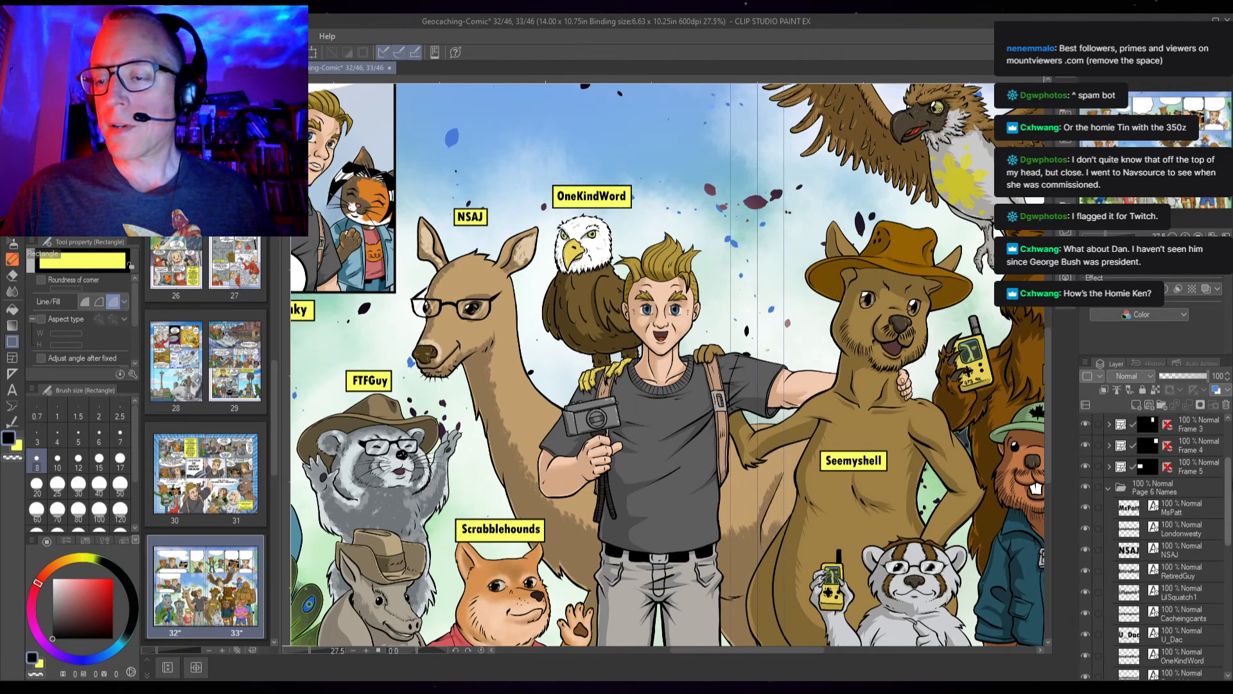
pyautogui.moveTo(396, 422); pyautogui.dragTo(644, 388)
pyautogui.scroll(4, 551, 295)
pyautogui.scroll(1, 552, 294)
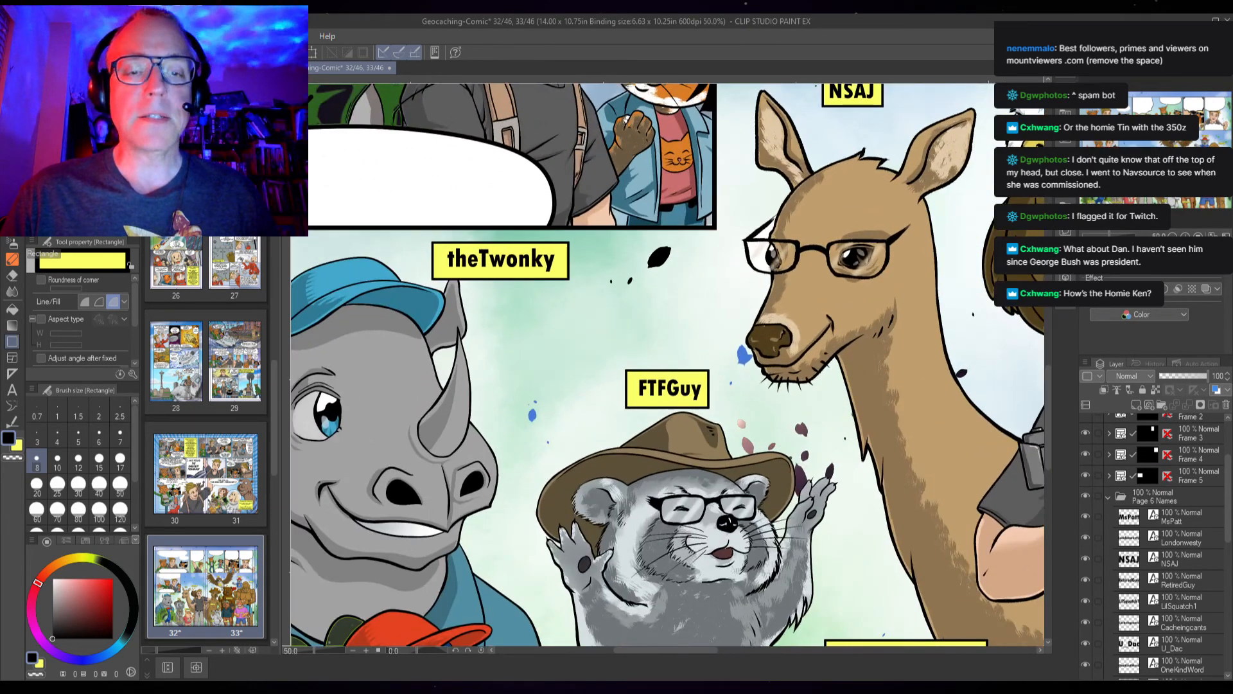
pyautogui.press('k')
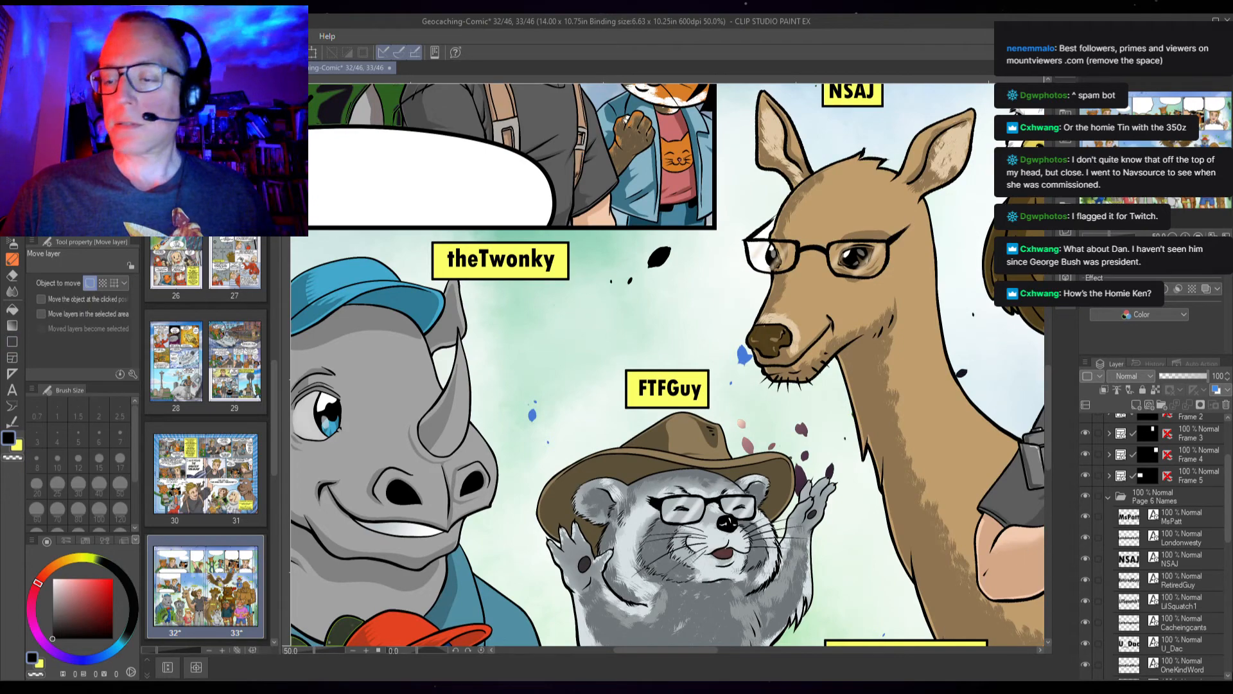
pyautogui.click(1174, 522)
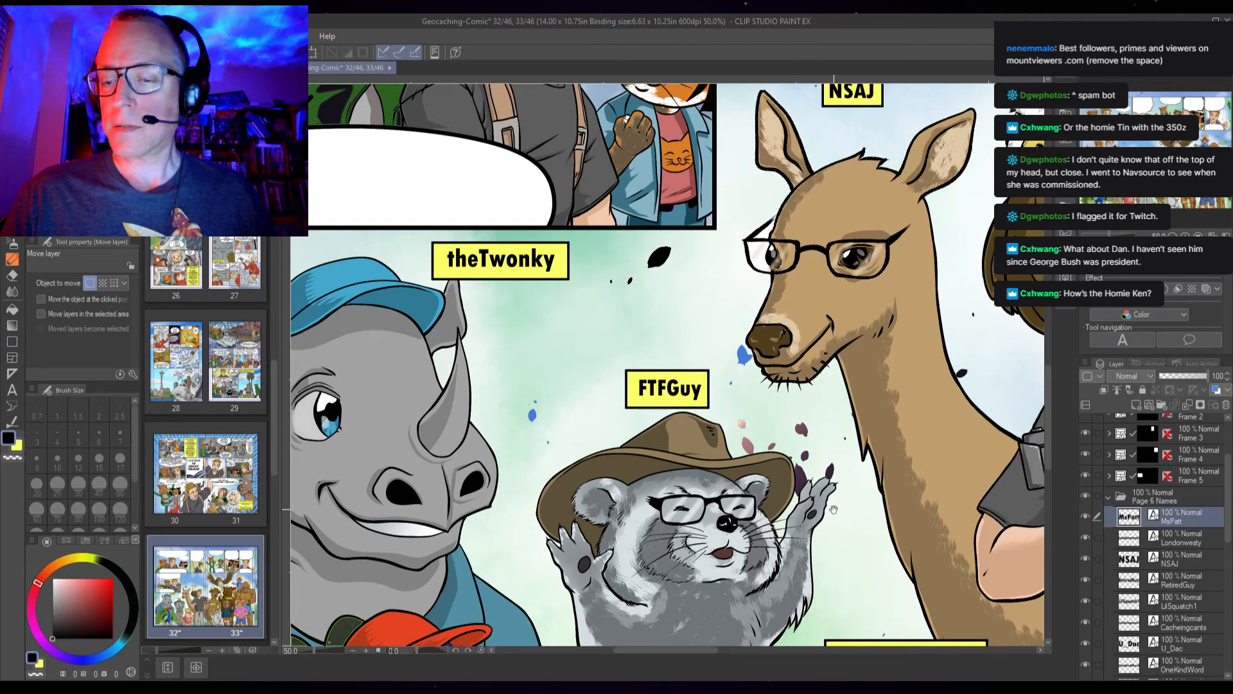
pyautogui.moveTo(829, 508); pyautogui.dragTo(372, 253)
pyautogui.moveTo(804, 455); pyautogui.dragTo(394, 288)
pyautogui.moveTo(882, 428); pyautogui.dragTo(574, 523)
pyautogui.moveTo(705, 285); pyautogui.dragTo(703, 286)
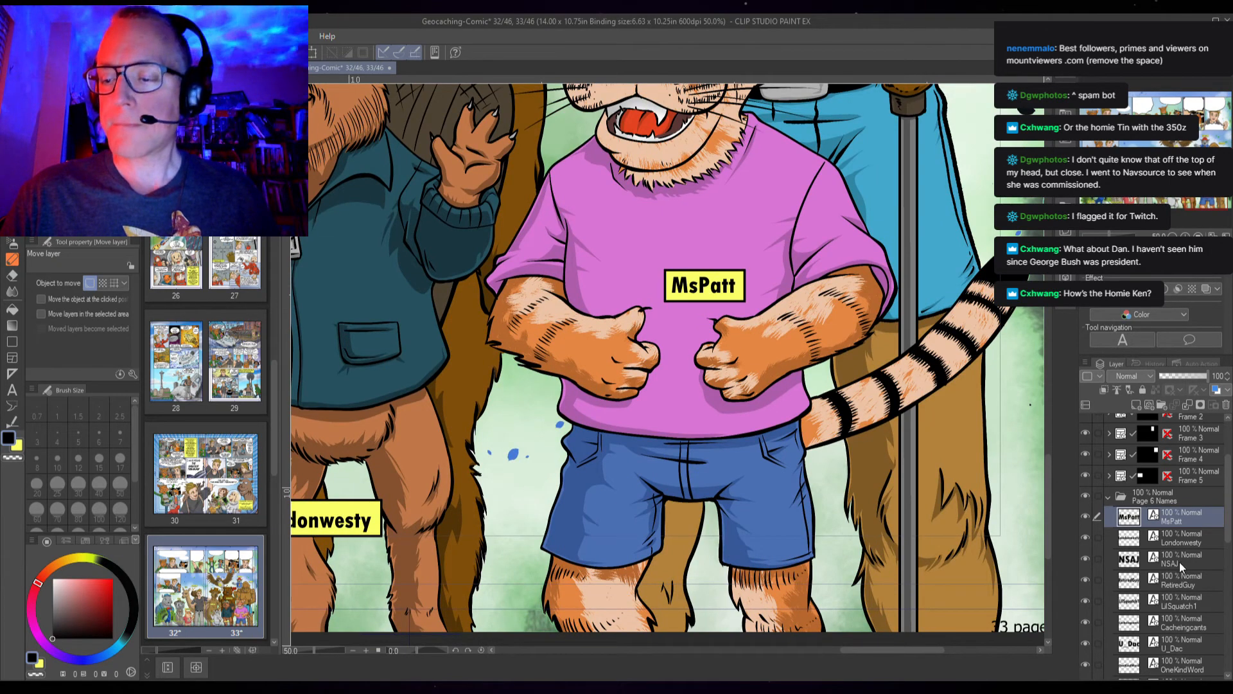
# Nudge the Londonwesty name label slightly up and to the left
pyautogui.moveTo(447, 531); pyautogui.dragTo(764, 515)
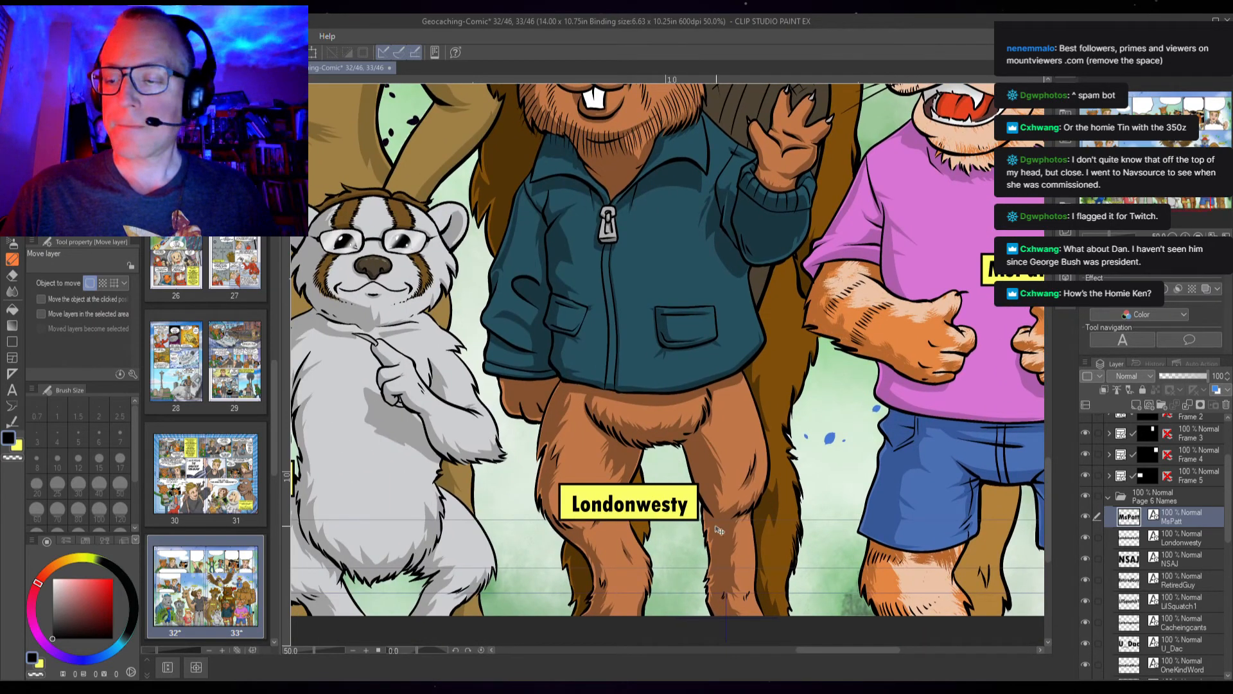
pyautogui.click(1154, 539)
pyautogui.moveTo(673, 509); pyautogui.dragTo(671, 507)
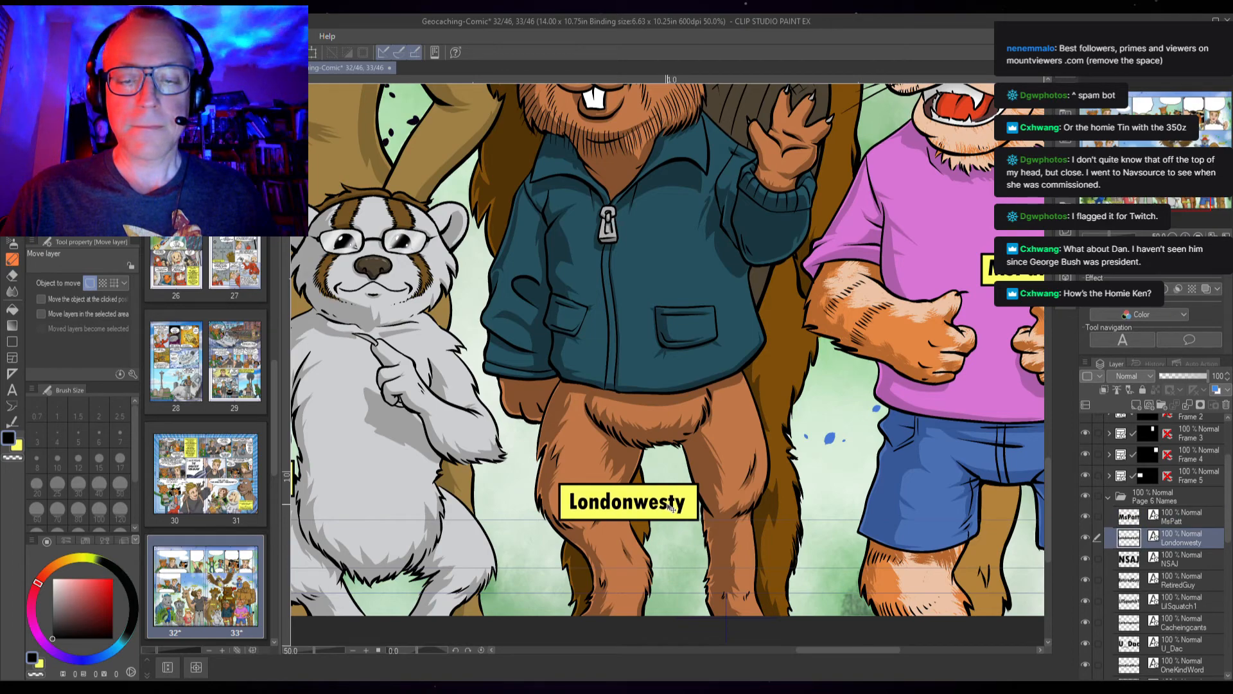
# Nudge the RetiredGuy name label slightly right and down above the owl
pyautogui.click(1189, 564)
pyautogui.scroll(-5, 702, 368)
pyautogui.moveTo(667, 314); pyautogui.dragTo(929, 476)
pyautogui.scroll(2, 503, 220)
pyautogui.scroll(3, 460, 220)
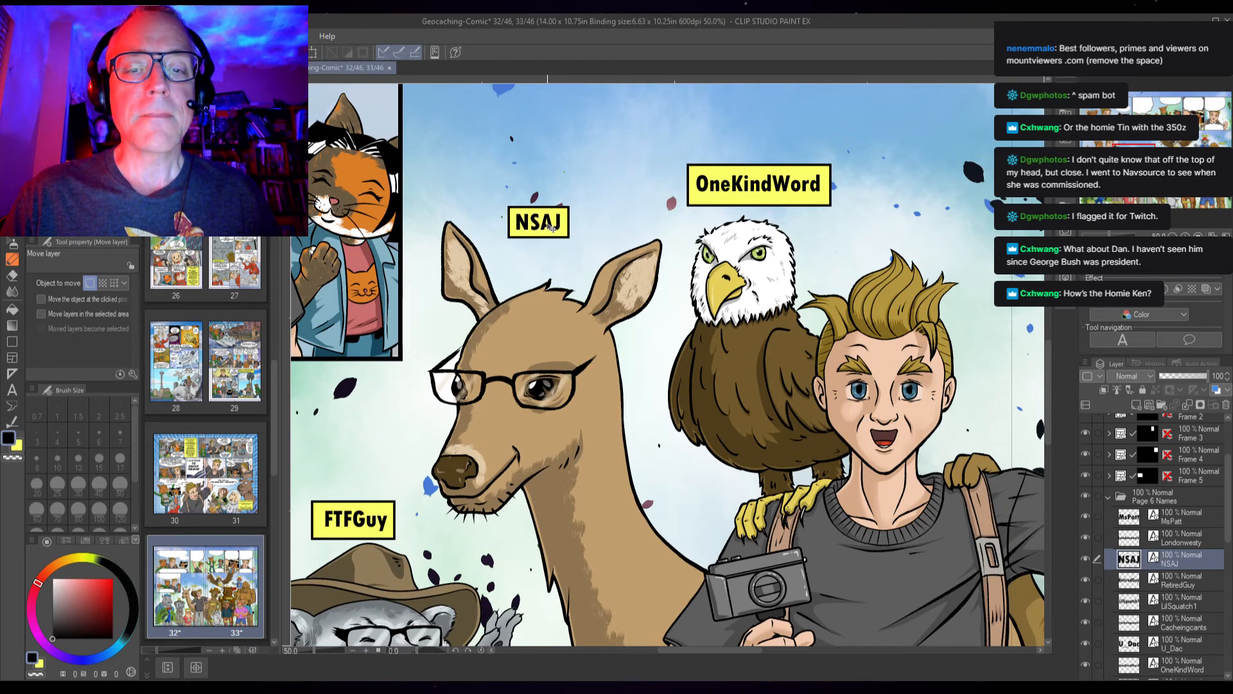
pyautogui.click(1174, 591)
pyautogui.moveTo(939, 346); pyautogui.dragTo(458, 357)
pyautogui.moveTo(866, 326); pyautogui.dragTo(690, 493)
pyautogui.moveTo(897, 342); pyautogui.dragTo(551, 420)
pyautogui.moveTo(650, 326); pyautogui.dragTo(483, 348)
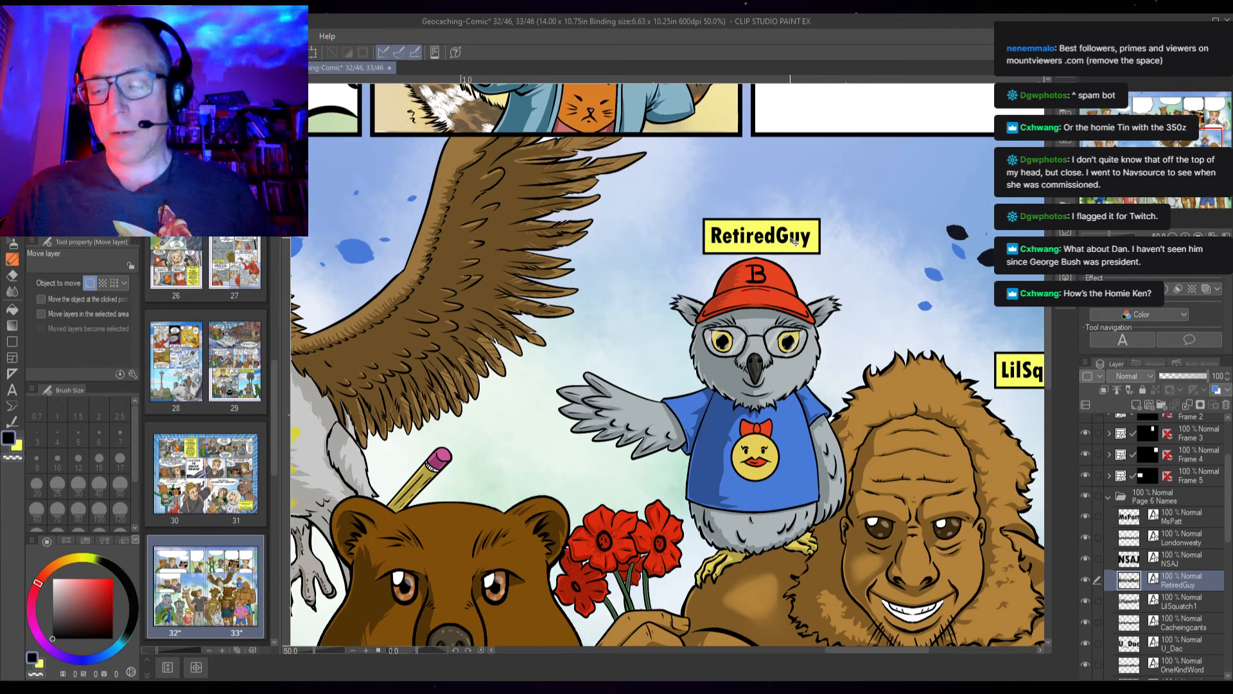
pyautogui.press('Right')
pyautogui.press('Right')
pyautogui.press('Right')
pyautogui.press('Left')
pyautogui.press('Left')
pyautogui.press('Down')
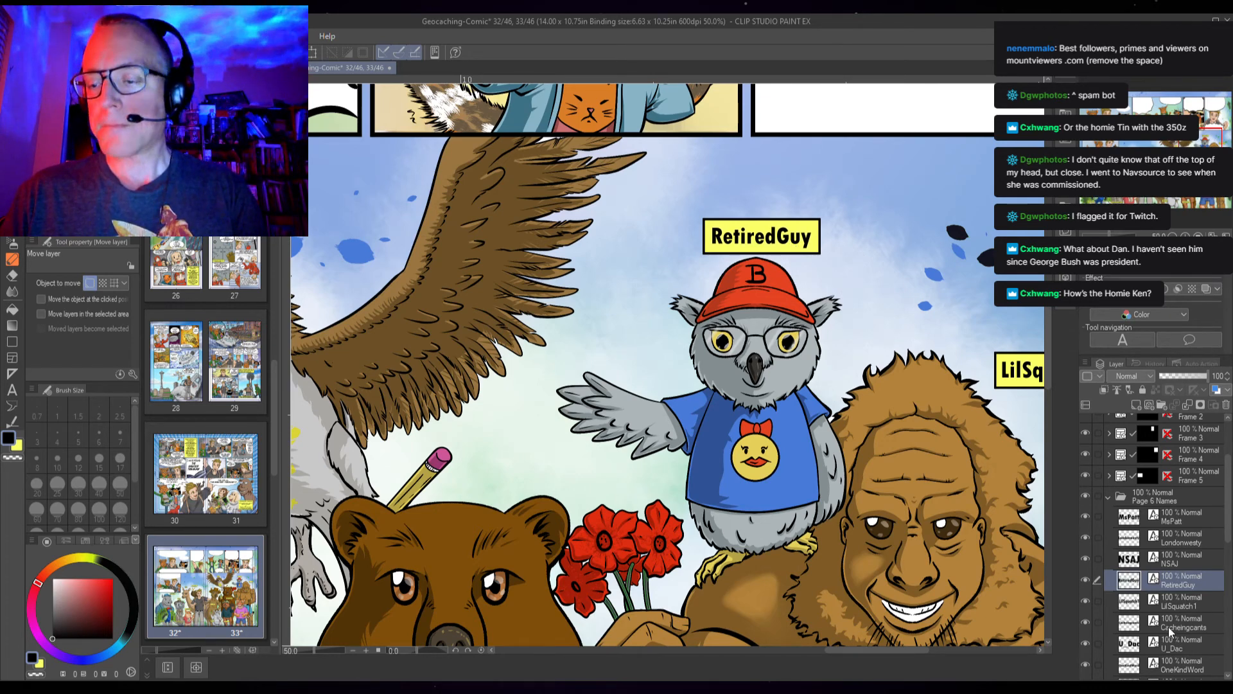
# Nudge the LilSquatch1 name label slightly downward
pyautogui.click(1170, 602)
pyautogui.moveTo(983, 427); pyautogui.dragTo(655, 409)
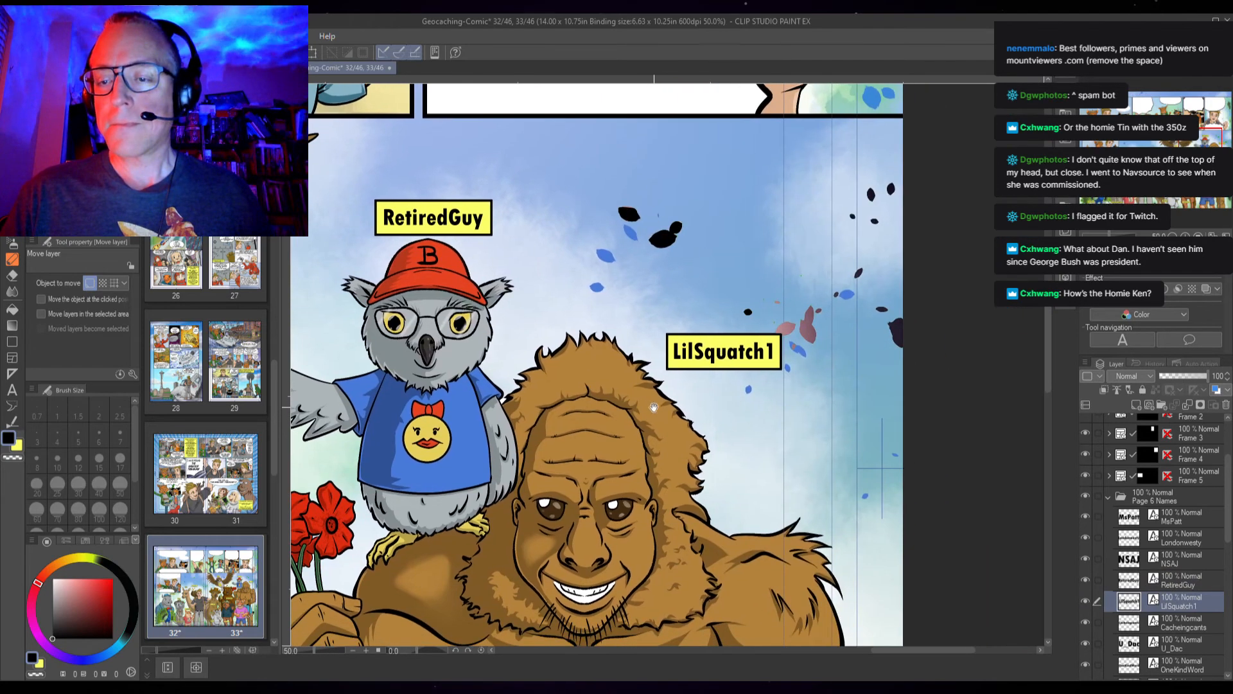
pyautogui.press('Down')
pyautogui.press('Right')
pyautogui.press('Left')
pyautogui.press('Down')
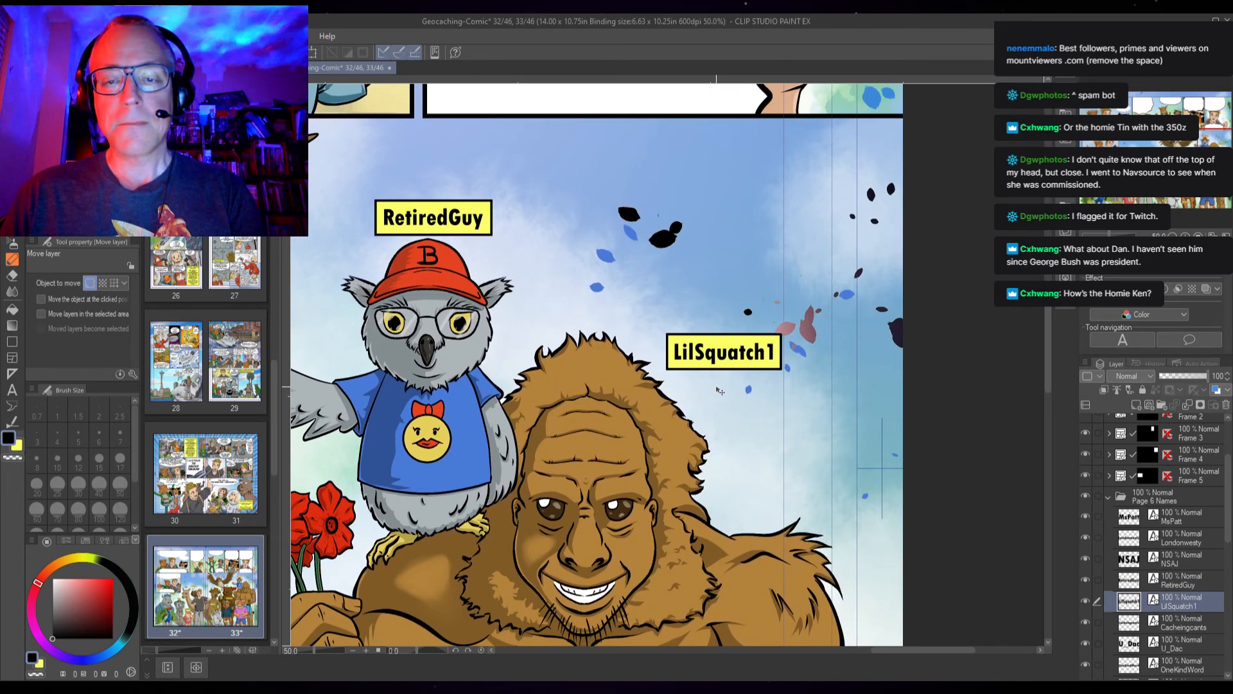
pyautogui.press('Up')
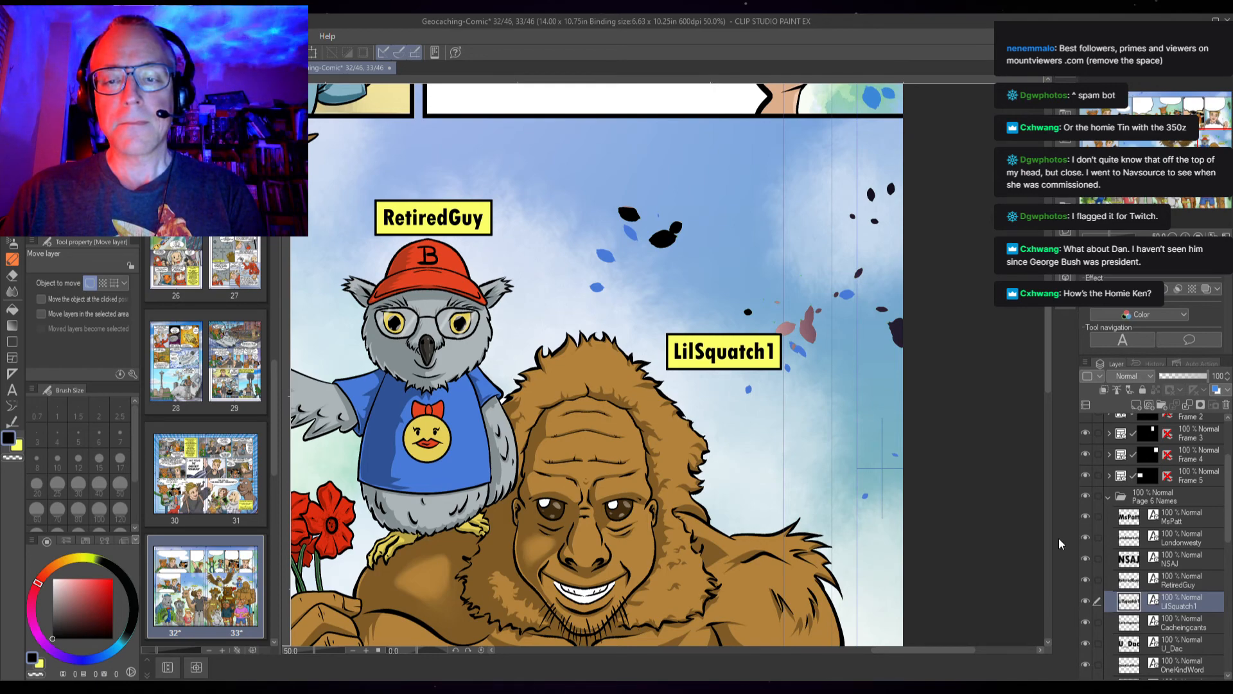
# Nudge the Cacheingcants name label on the peacock slightly right and down
pyautogui.click(1176, 627)
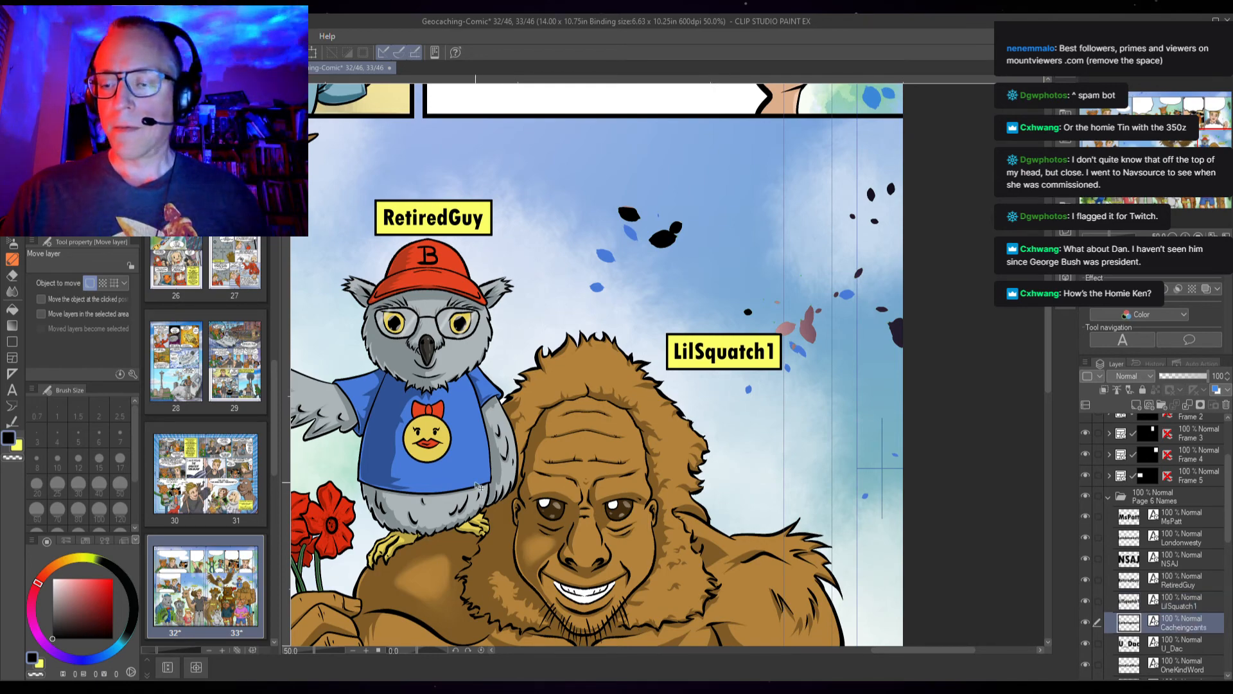
pyautogui.moveTo(478, 486); pyautogui.dragTo(1220, 328)
pyautogui.moveTo(624, 484); pyautogui.dragTo(1226, 334)
pyautogui.moveTo(563, 475); pyautogui.dragTo(1202, 344)
pyautogui.moveTo(625, 524); pyautogui.dragTo(1115, 345)
pyautogui.moveTo(1025, 601); pyautogui.dragTo(753, 293)
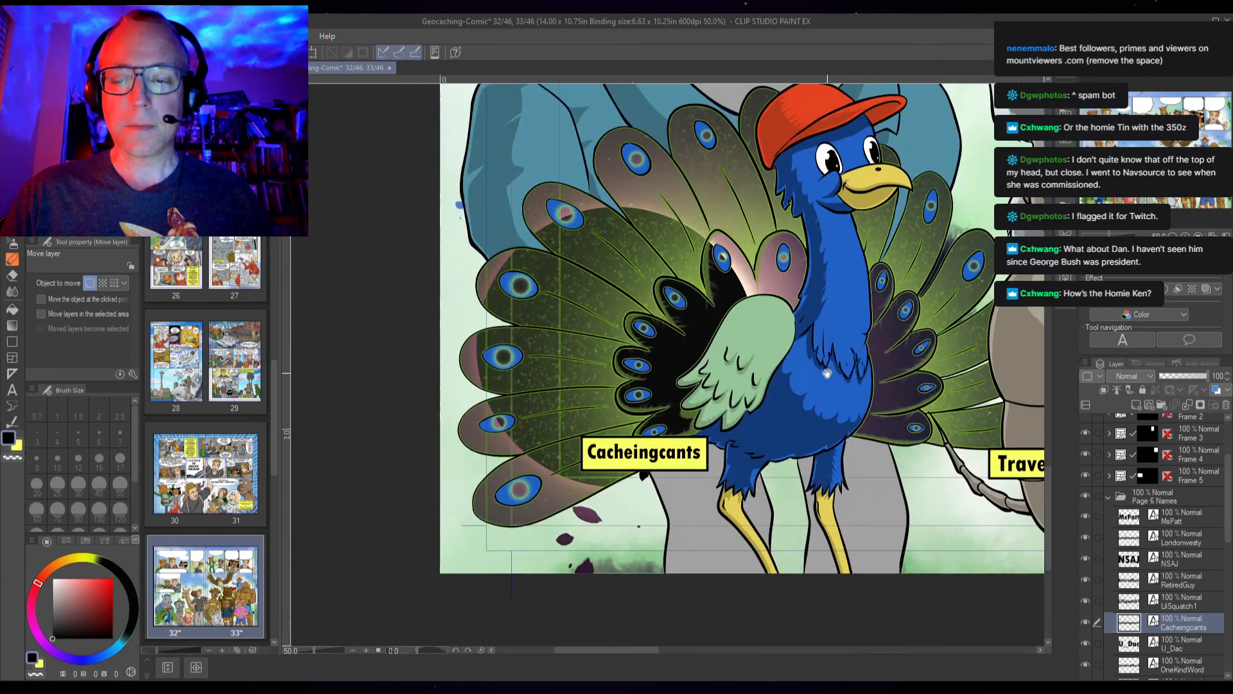
pyautogui.moveTo(826, 373); pyautogui.dragTo(760, 367)
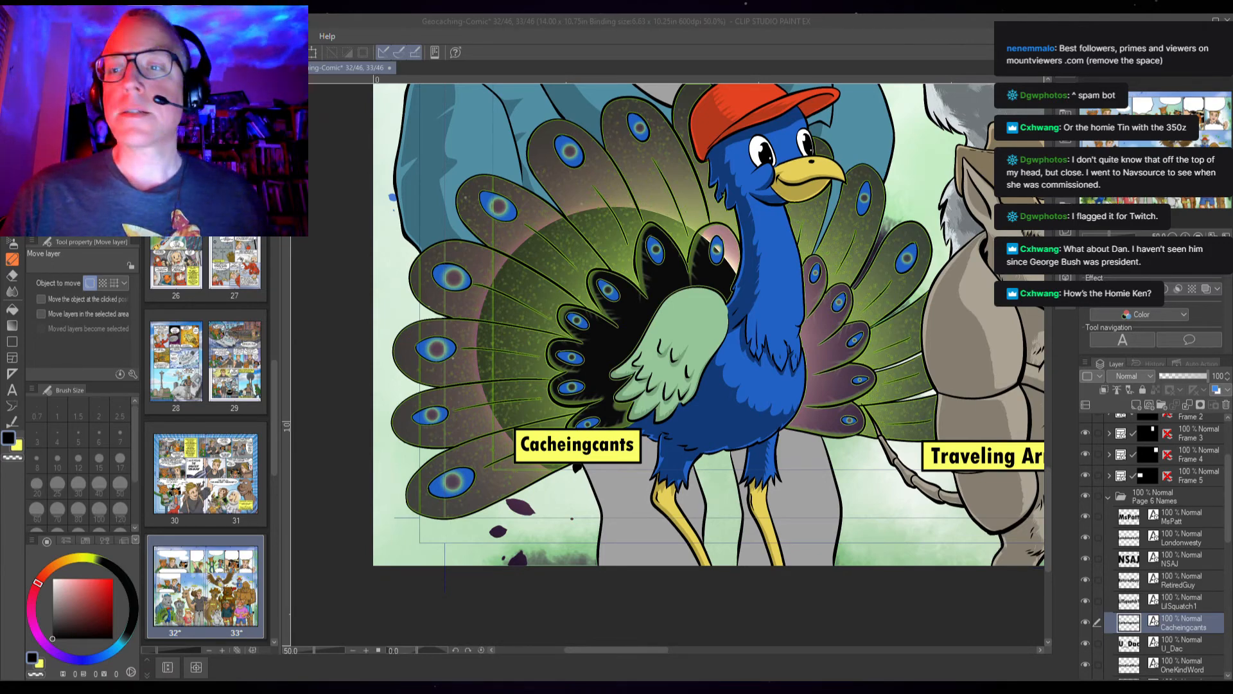
pyautogui.moveTo(929, 411); pyautogui.dragTo(877, 350)
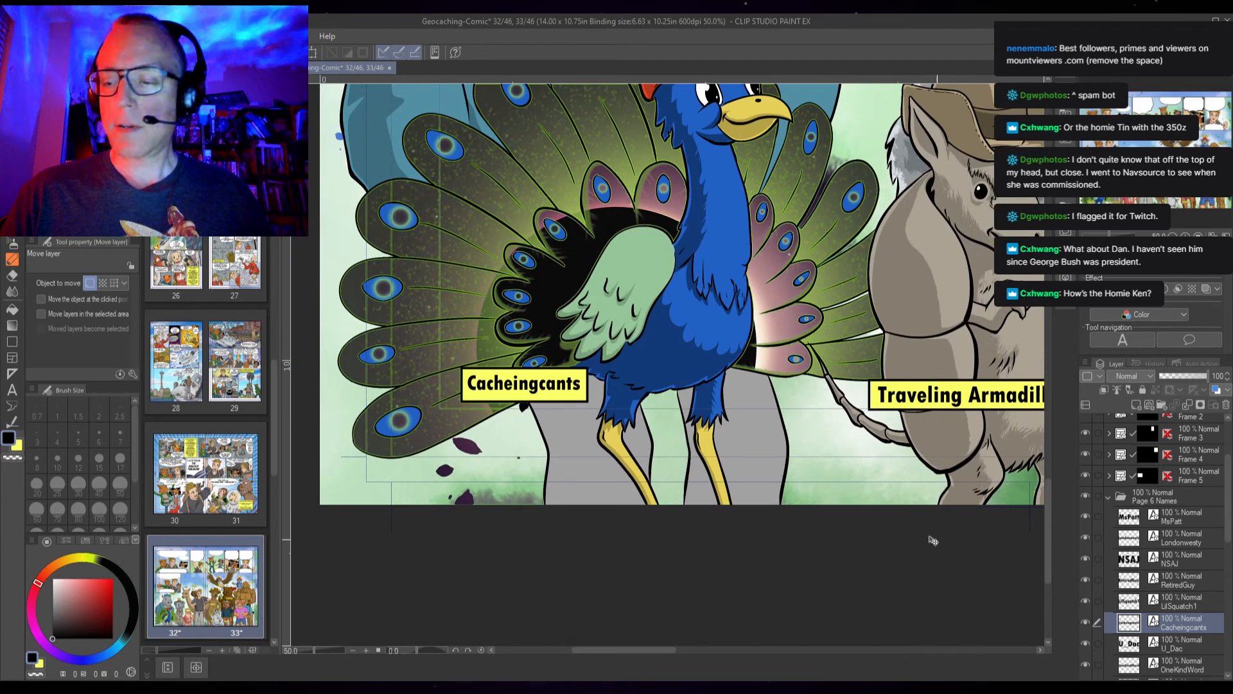
pyautogui.press('Left')
pyautogui.press('Right')
pyautogui.press('Right')
pyautogui.press('Down')
pyautogui.press('Down')
pyautogui.press('Down')
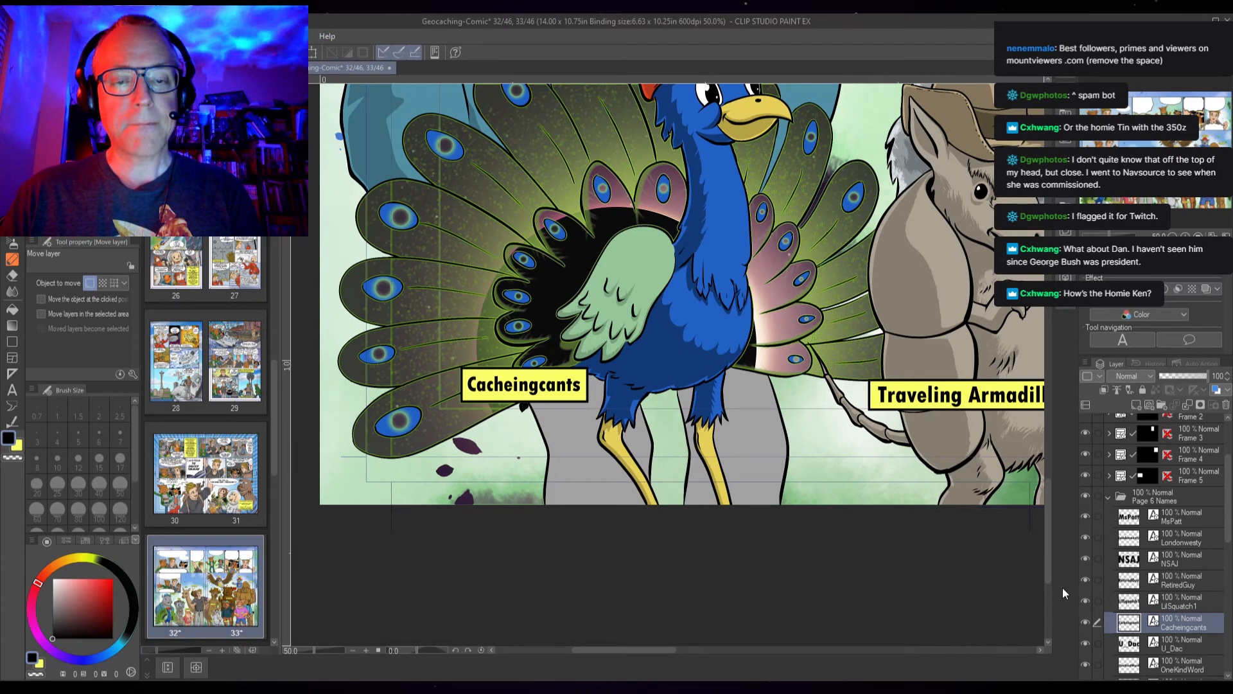
# Nudge the U_Dac name label above the eagle slightly to the right
pyautogui.click(1183, 643)
pyautogui.moveTo(905, 122); pyautogui.dragTo(802, 445)
pyautogui.moveTo(985, 137); pyautogui.dragTo(694, 418)
pyautogui.moveTo(912, 212); pyautogui.dragTo(719, 379)
pyautogui.moveTo(1042, 169); pyautogui.dragTo(646, 406)
pyautogui.moveTo(759, 371); pyautogui.dragTo(660, 353)
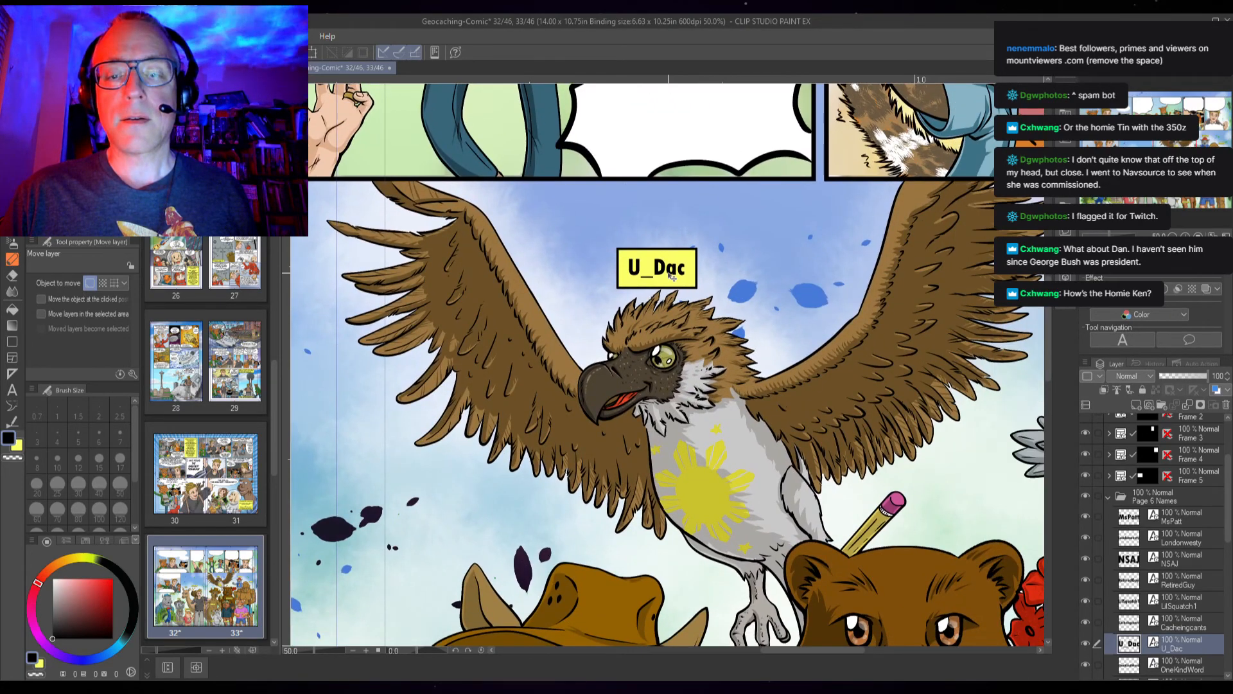
pyautogui.press('Right')
pyautogui.press('Right')
pyautogui.press('Right')
pyautogui.press('Right')
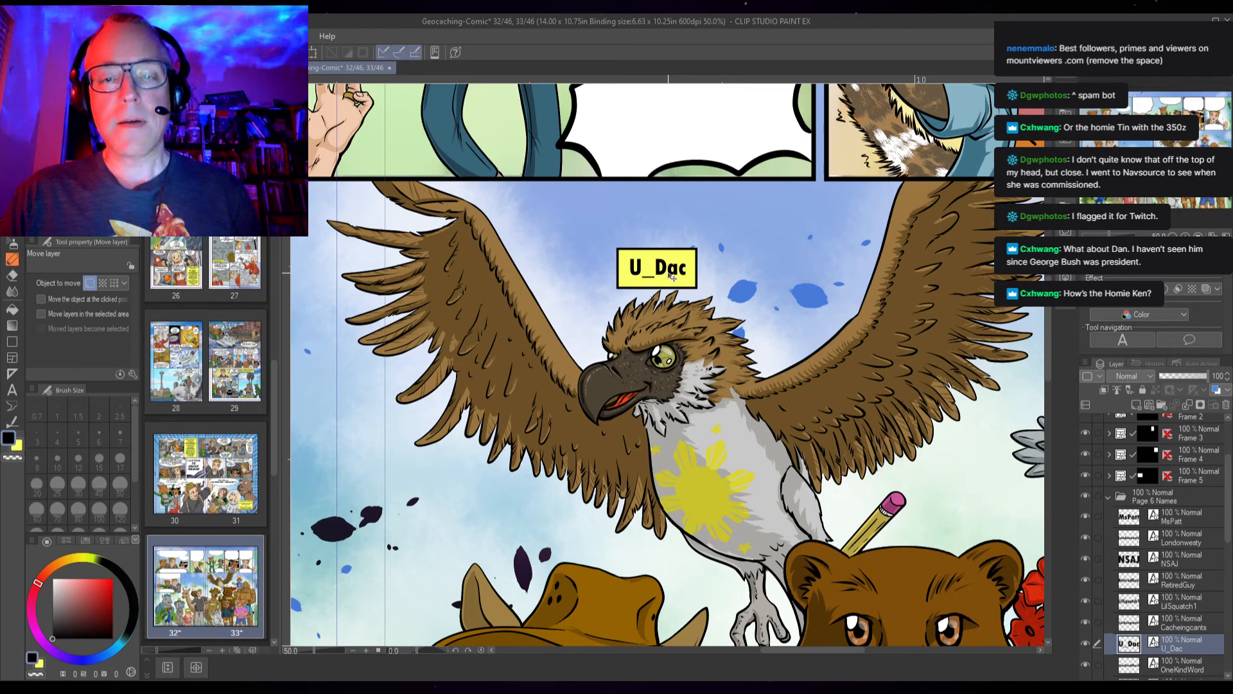
pyautogui.press('Left')
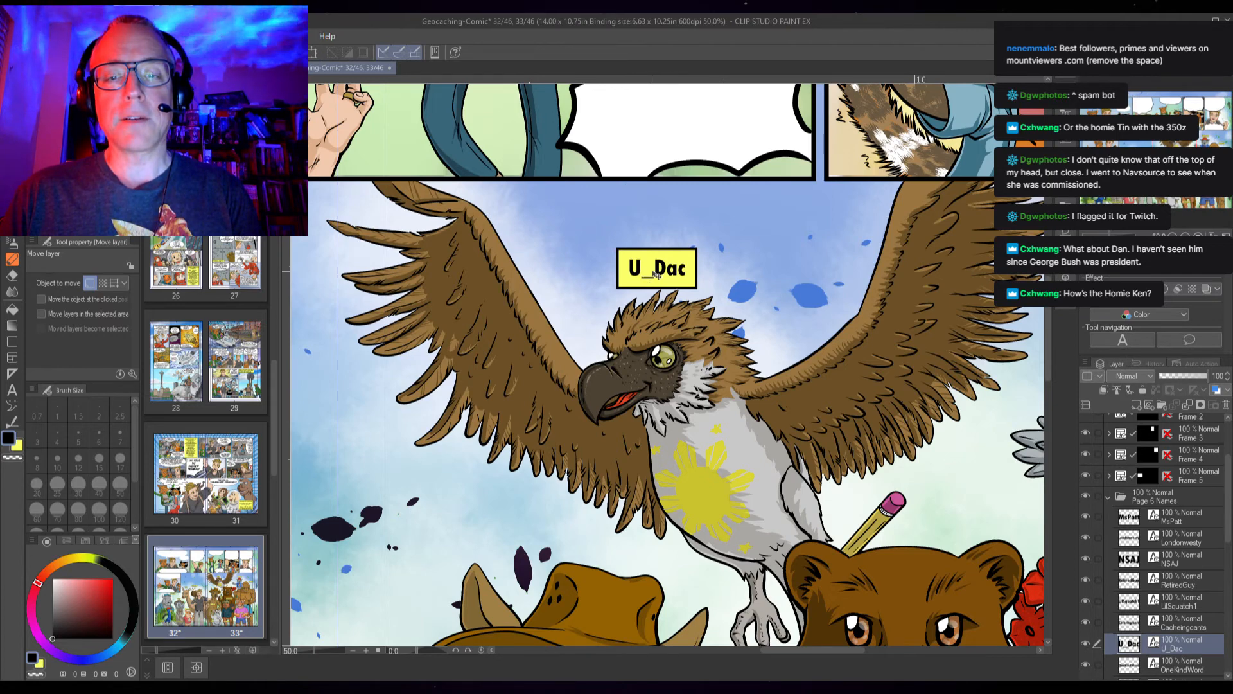
# Inspect the OneKindWord name label's placement above the bald eagle
pyautogui.scroll(-5, 1207, 565)
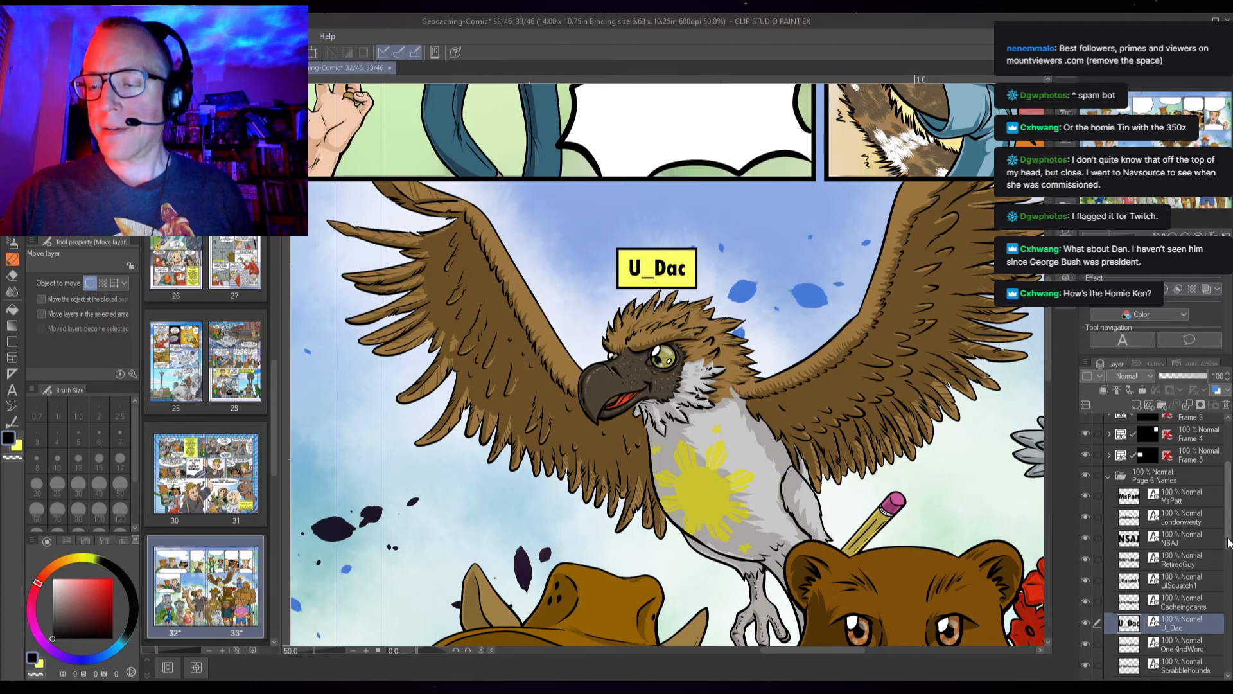
pyautogui.click(1181, 495)
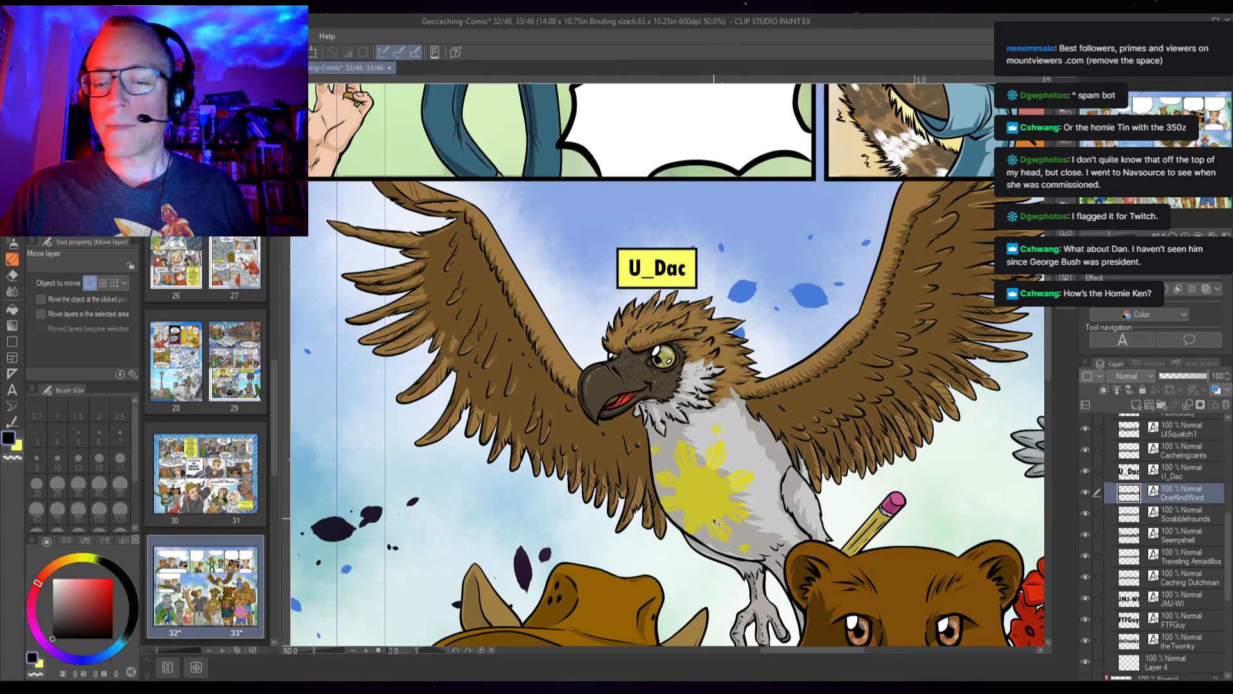
pyautogui.moveTo(538, 553); pyautogui.dragTo(835, 357)
pyautogui.moveTo(551, 487); pyautogui.dragTo(746, 442)
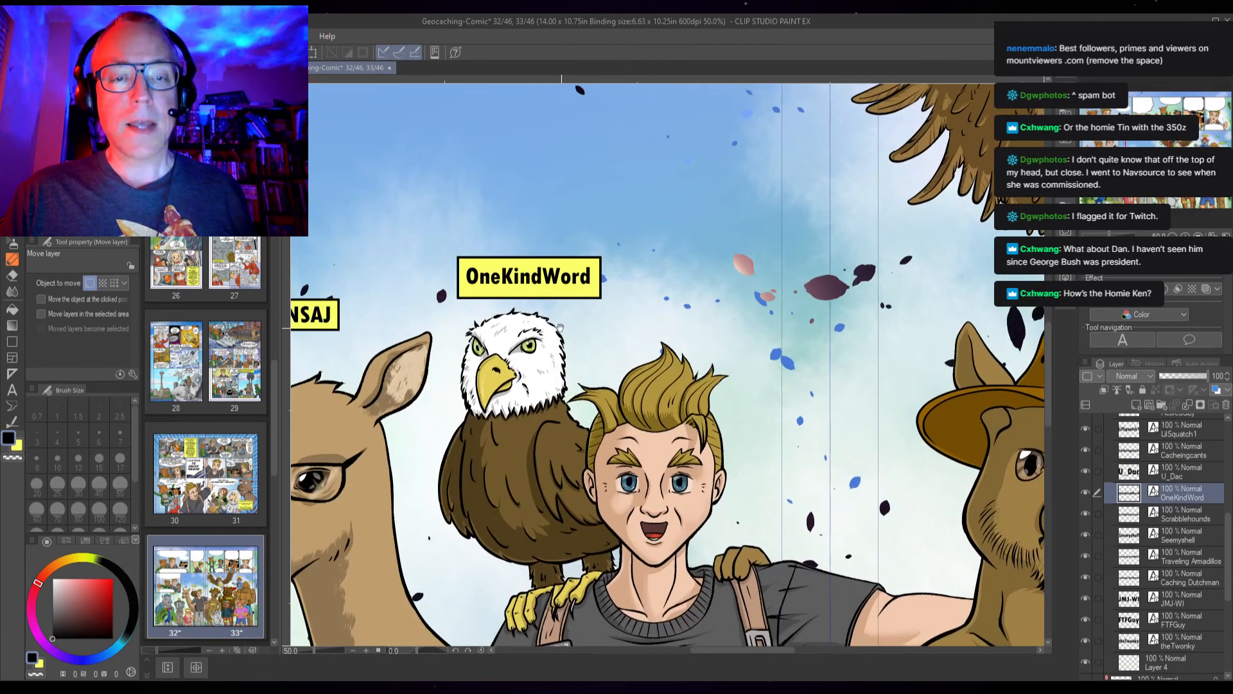
pyautogui.moveTo(542, 290); pyautogui.dragTo(541, 290)
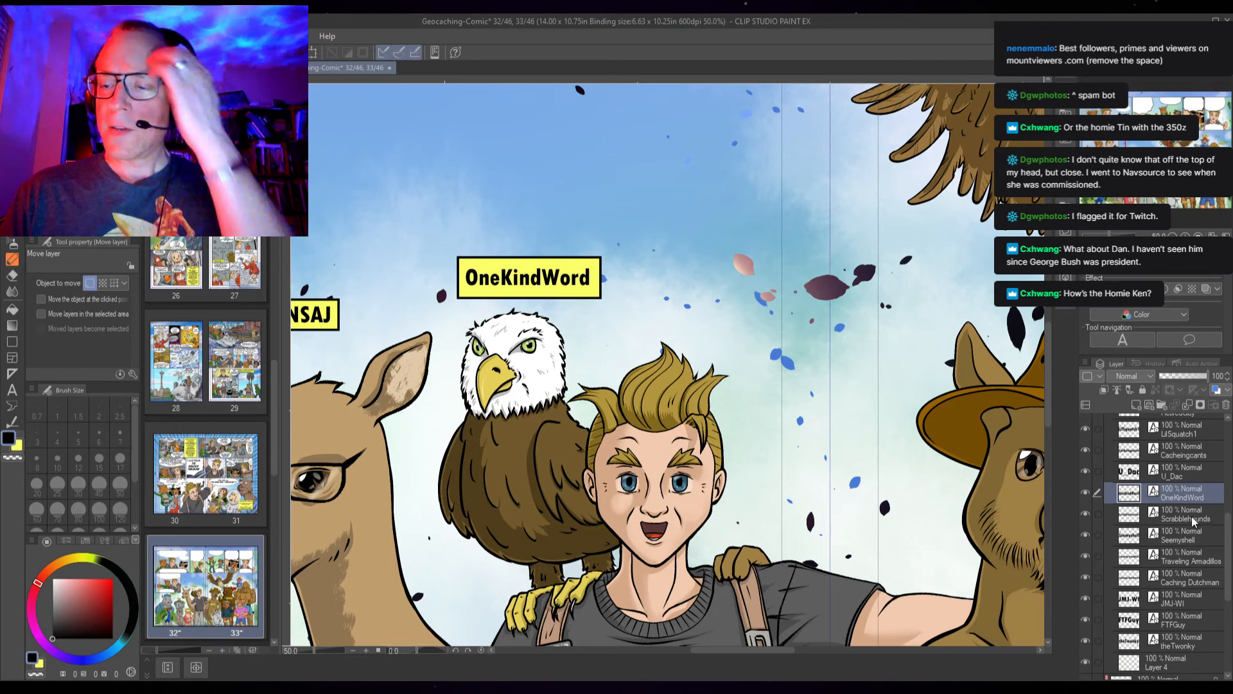
# Nudge the Scrabblehounds name label slightly left and down
pyautogui.click(1193, 521)
pyautogui.moveTo(535, 548); pyautogui.dragTo(736, 263)
pyautogui.moveTo(716, 544); pyautogui.dragTo(771, 350)
pyautogui.moveTo(649, 420); pyautogui.dragTo(648, 421)
pyautogui.press('Left')
pyautogui.press('Left')
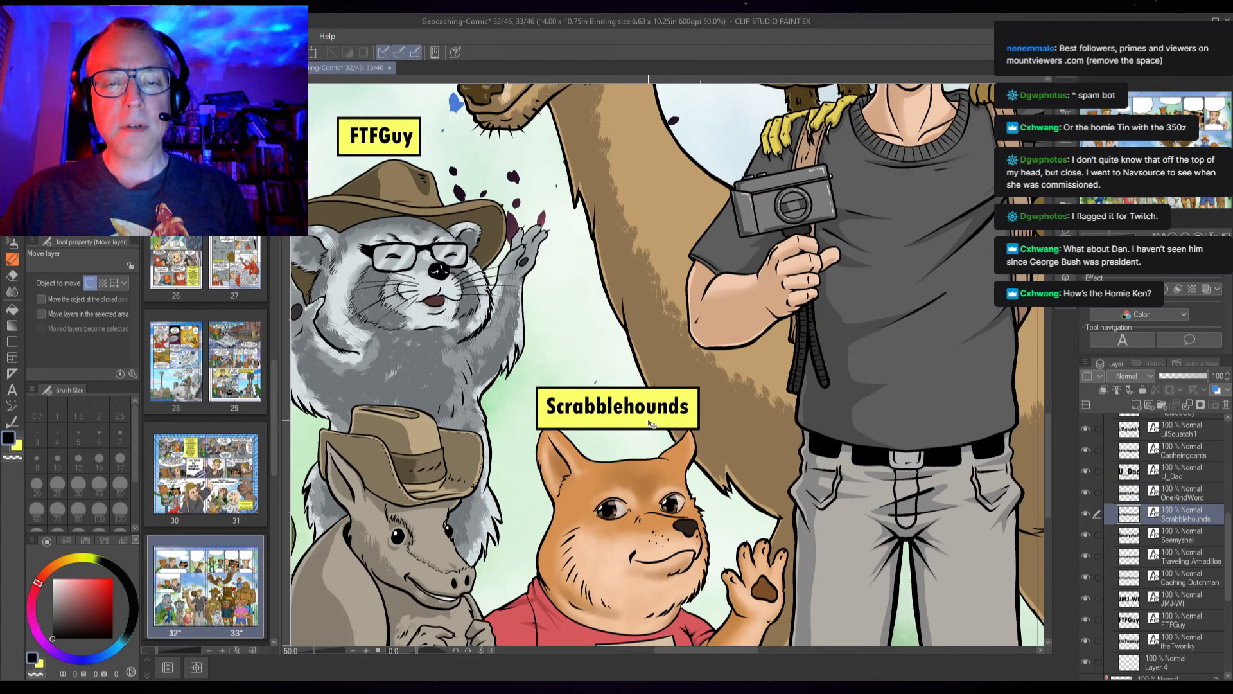
pyautogui.press('Down')
pyautogui.press('Left')
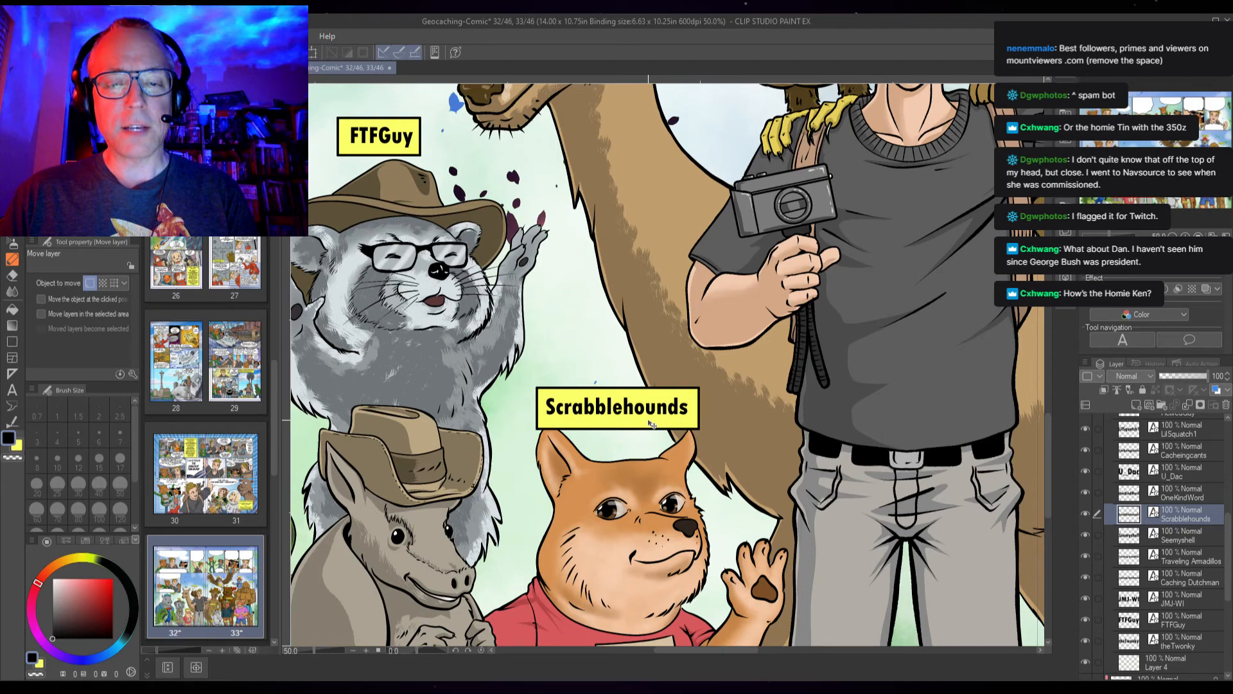
# Inspect the Seemyshell name label's placement on the kangaroo
pyautogui.click(1182, 540)
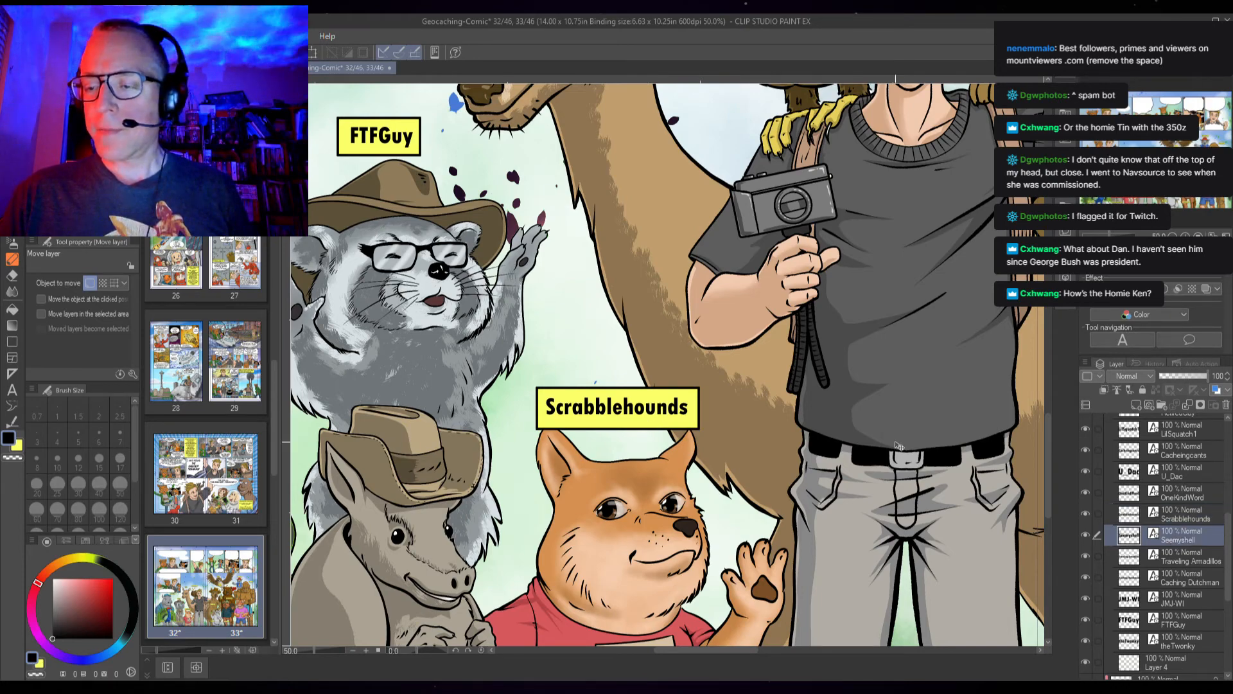
pyautogui.moveTo(936, 453); pyautogui.dragTo(262, 445)
pyautogui.moveTo(820, 435); pyautogui.dragTo(849, 478)
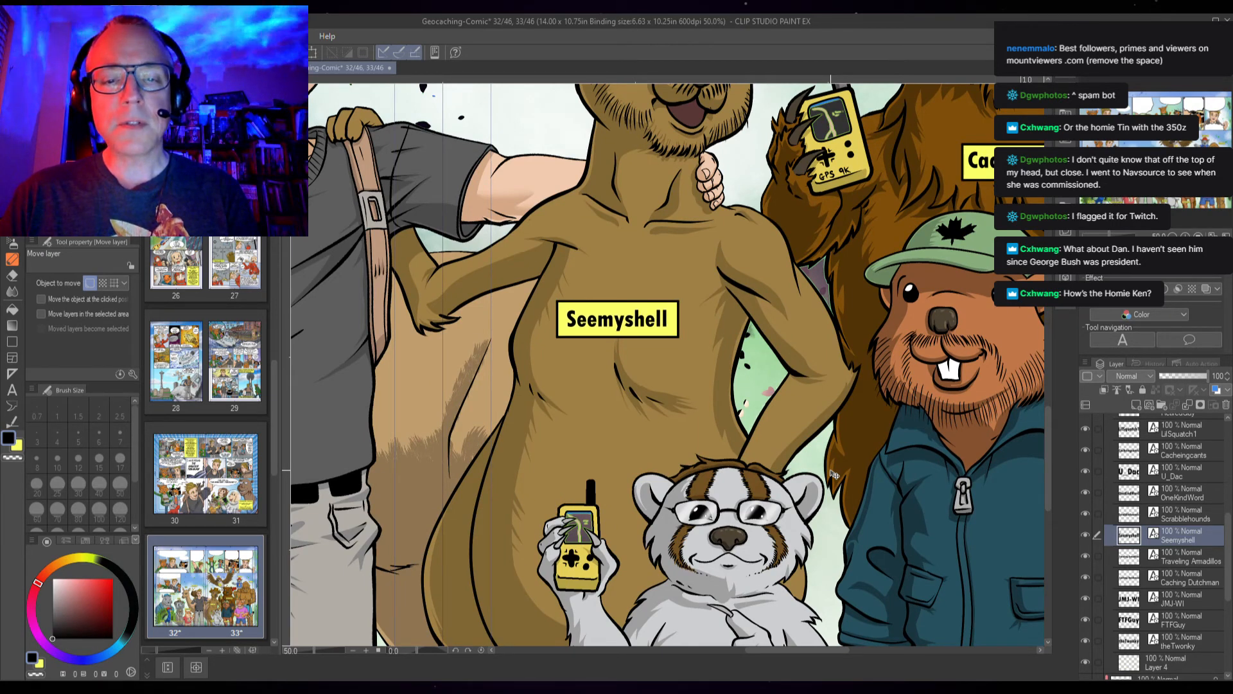
# Nudge the Traveling Armadillos name label slightly to the left
pyautogui.click(1178, 559)
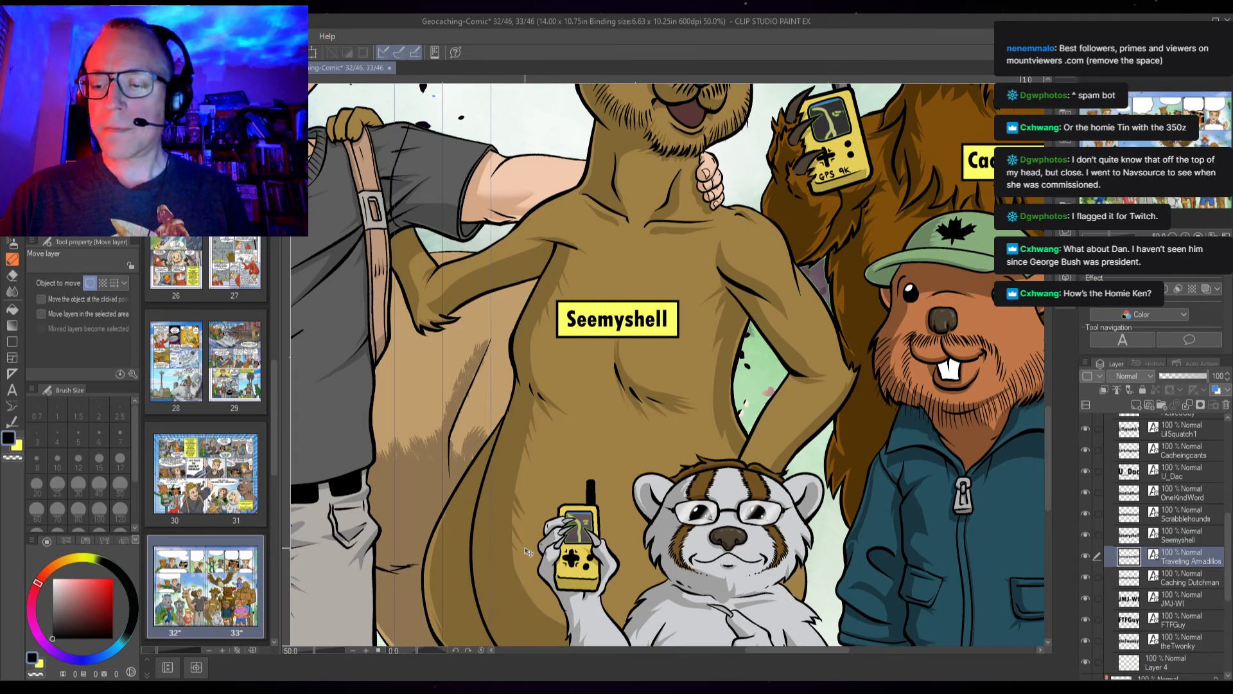
pyautogui.moveTo(506, 553); pyautogui.dragTo(1201, 331)
pyautogui.moveTo(615, 537); pyautogui.dragTo(1083, 536)
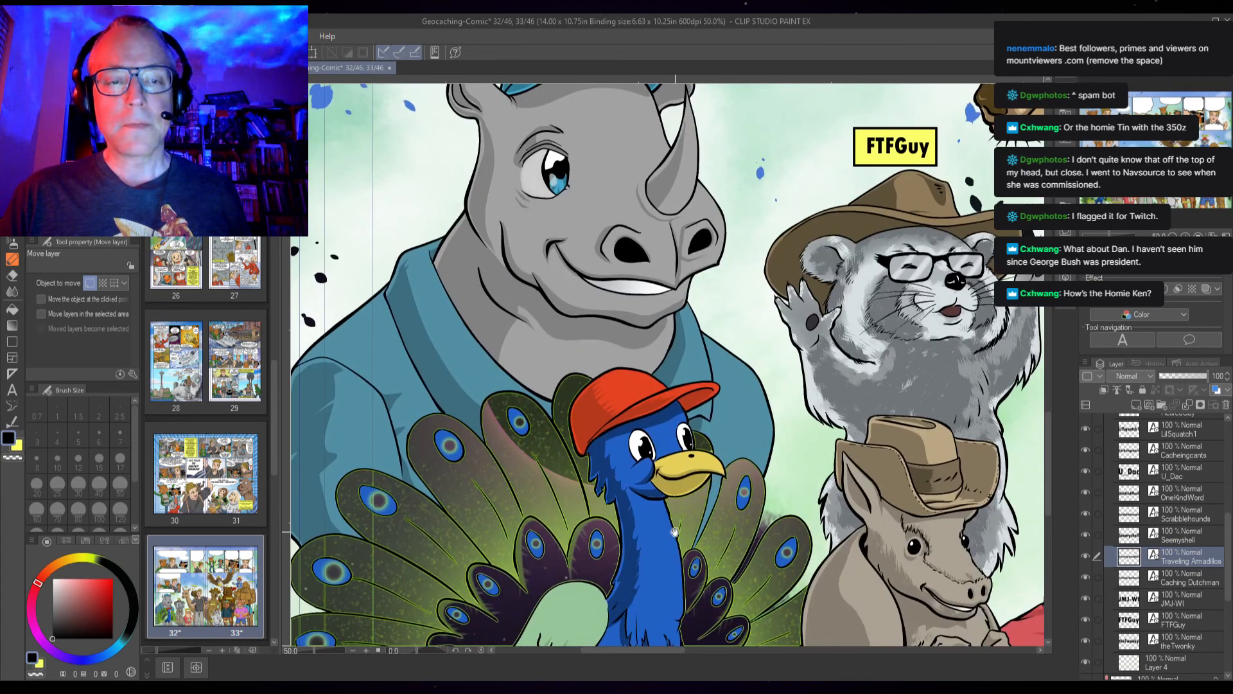
pyautogui.moveTo(673, 528); pyautogui.dragTo(687, 368)
pyautogui.moveTo(957, 498); pyautogui.dragTo(703, 437)
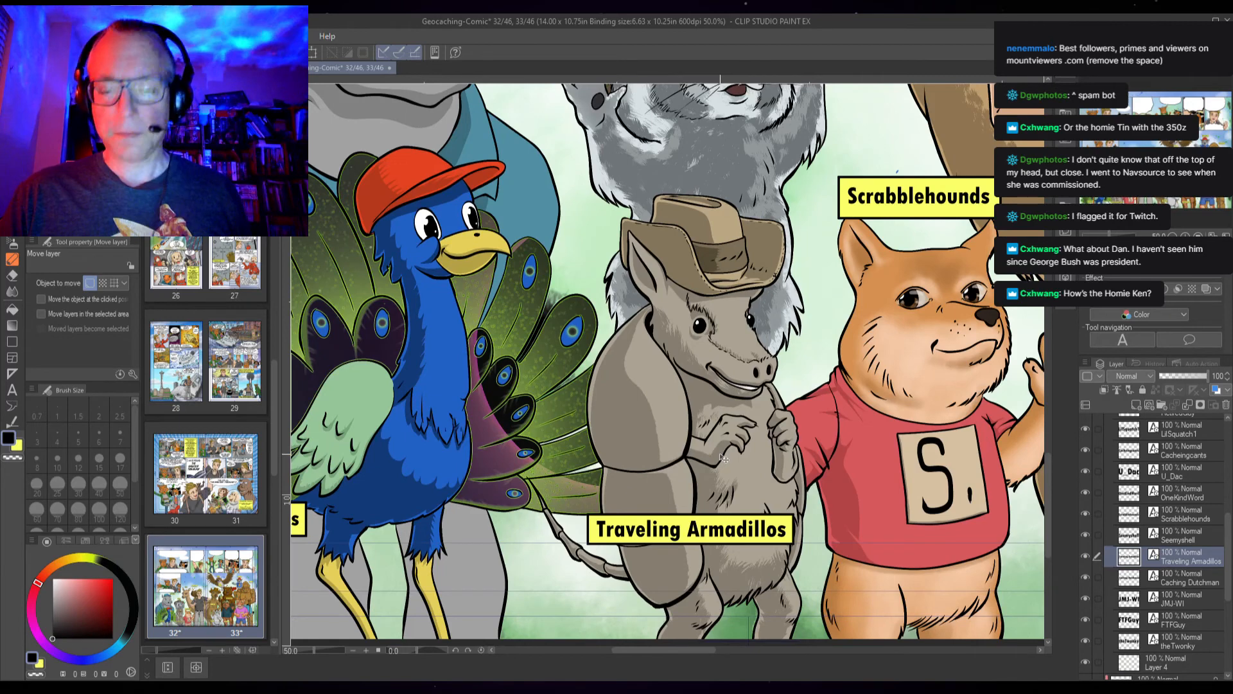
pyautogui.press('Left')
pyautogui.press('Left')
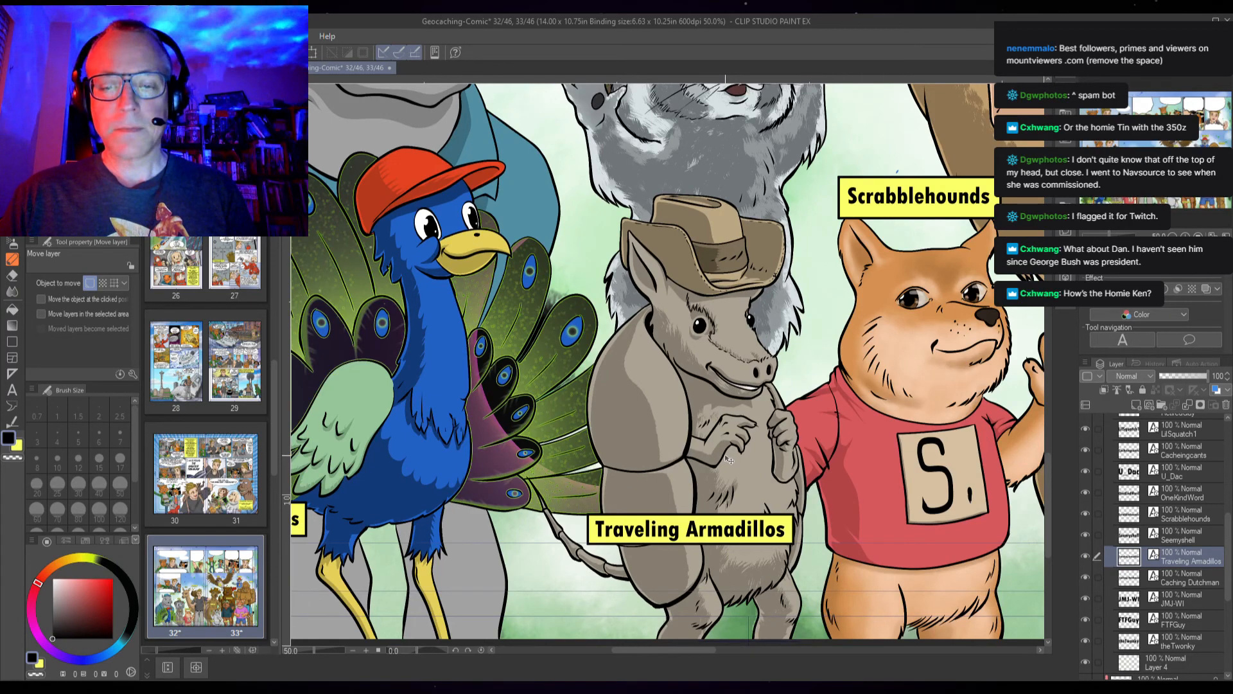
# Nudge the Traveling Armadillos name label back slightly to the right
pyautogui.press('Left')
pyautogui.press('Right')
pyautogui.press('Right')
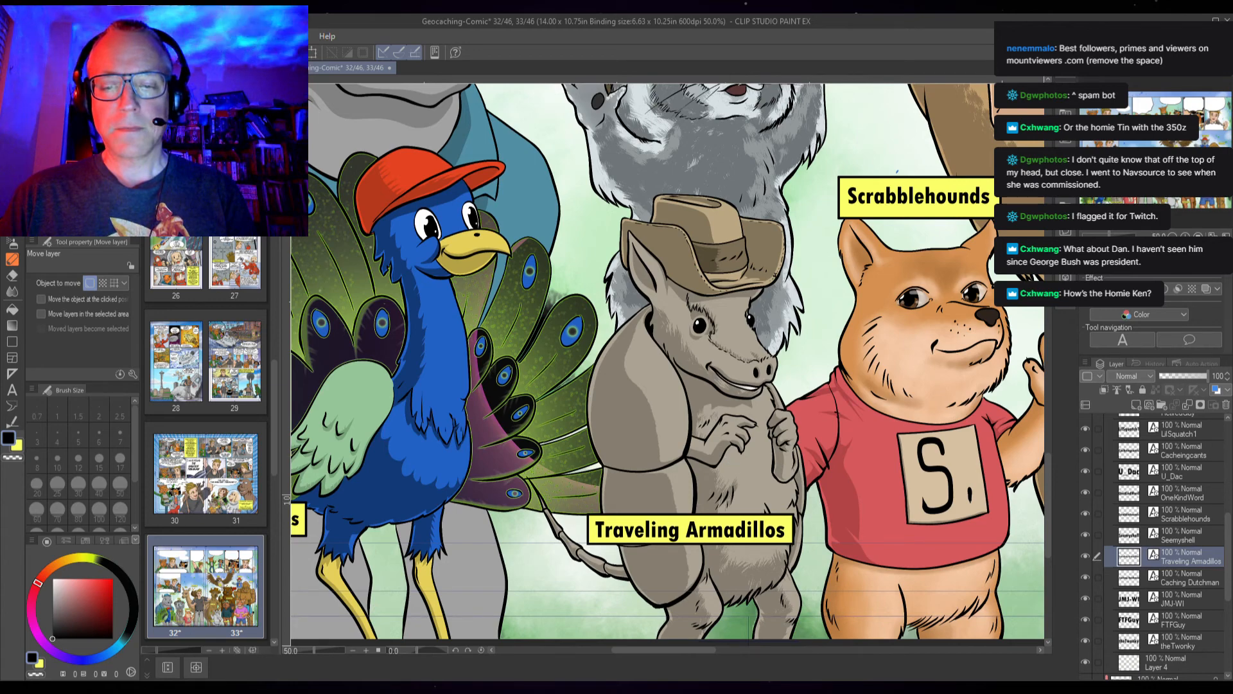
# Inspect the Caching Dutchman name label's placement on the brown bear
pyautogui.click(1179, 582)
pyautogui.moveTo(757, 287); pyautogui.dragTo(467, 585)
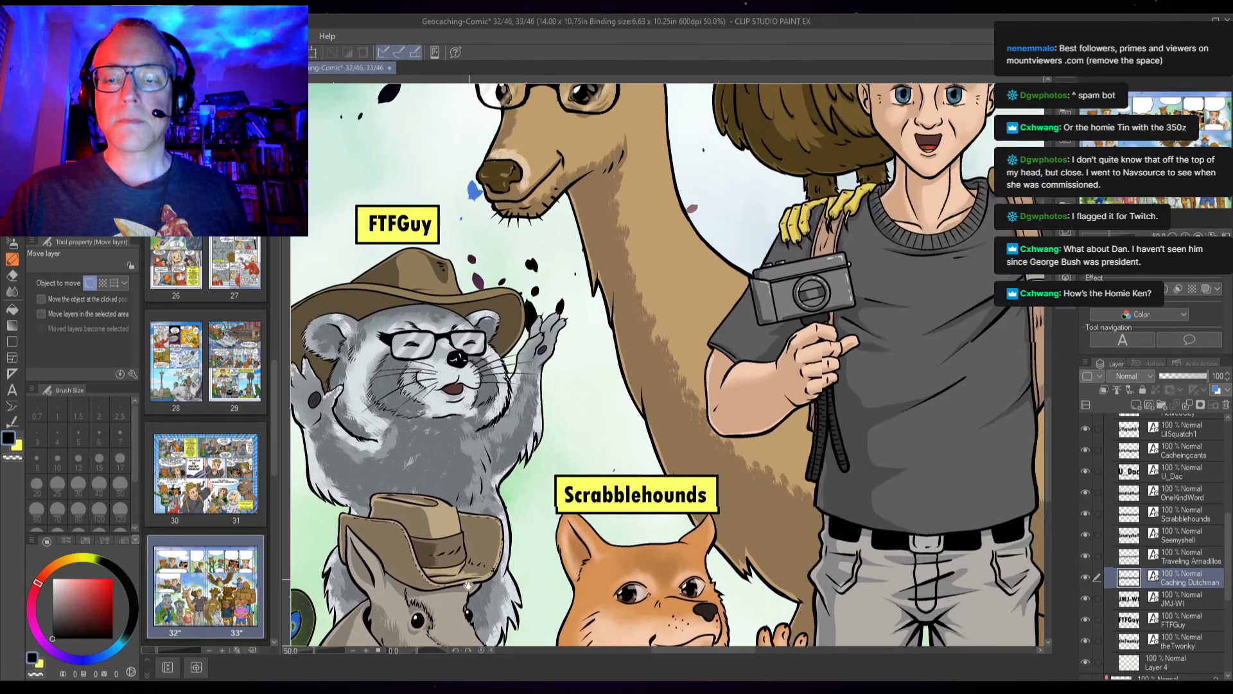
pyautogui.scroll(-5, 835, 395)
pyautogui.moveTo(890, 429); pyautogui.dragTo(568, 434)
pyautogui.moveTo(549, 434); pyautogui.dragTo(426, 456)
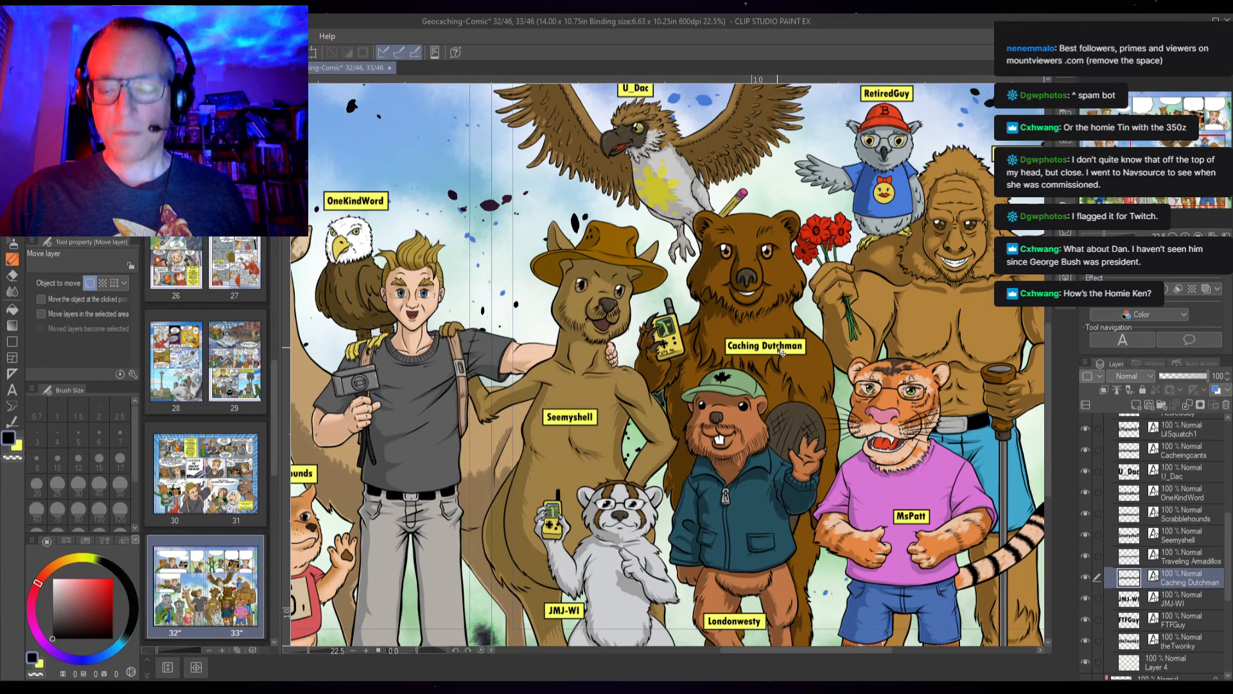
pyautogui.scroll(3, 781, 351)
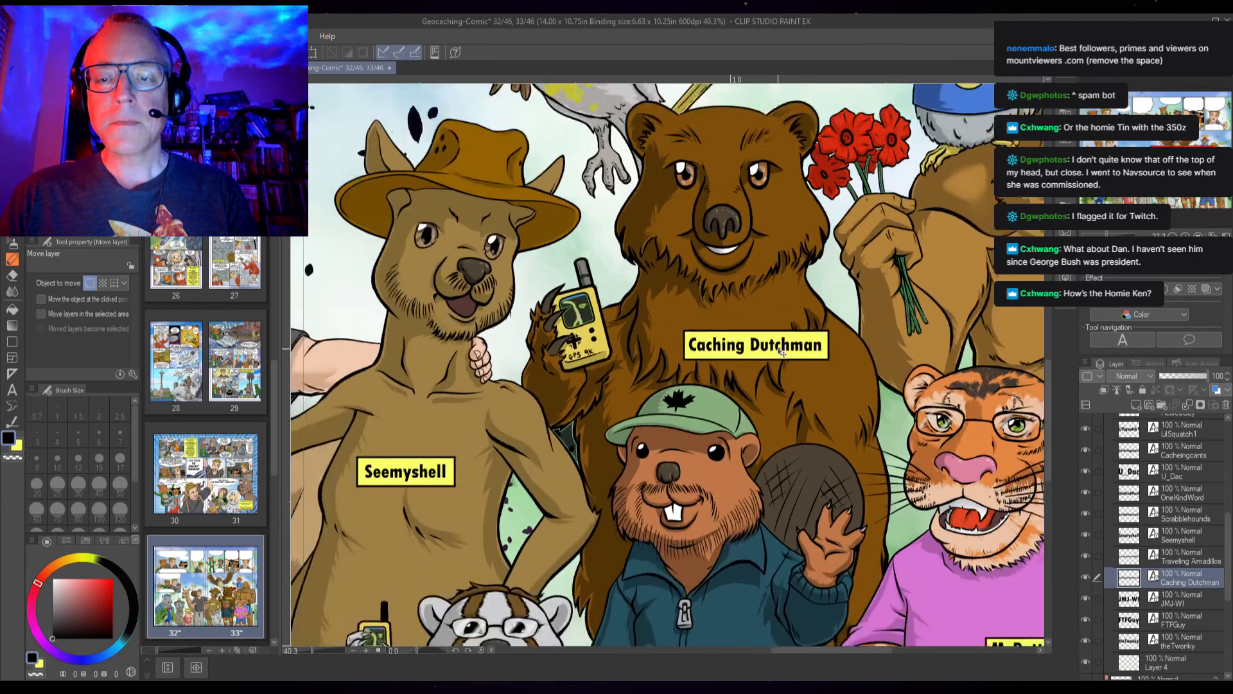
pyautogui.scroll(2, 780, 351)
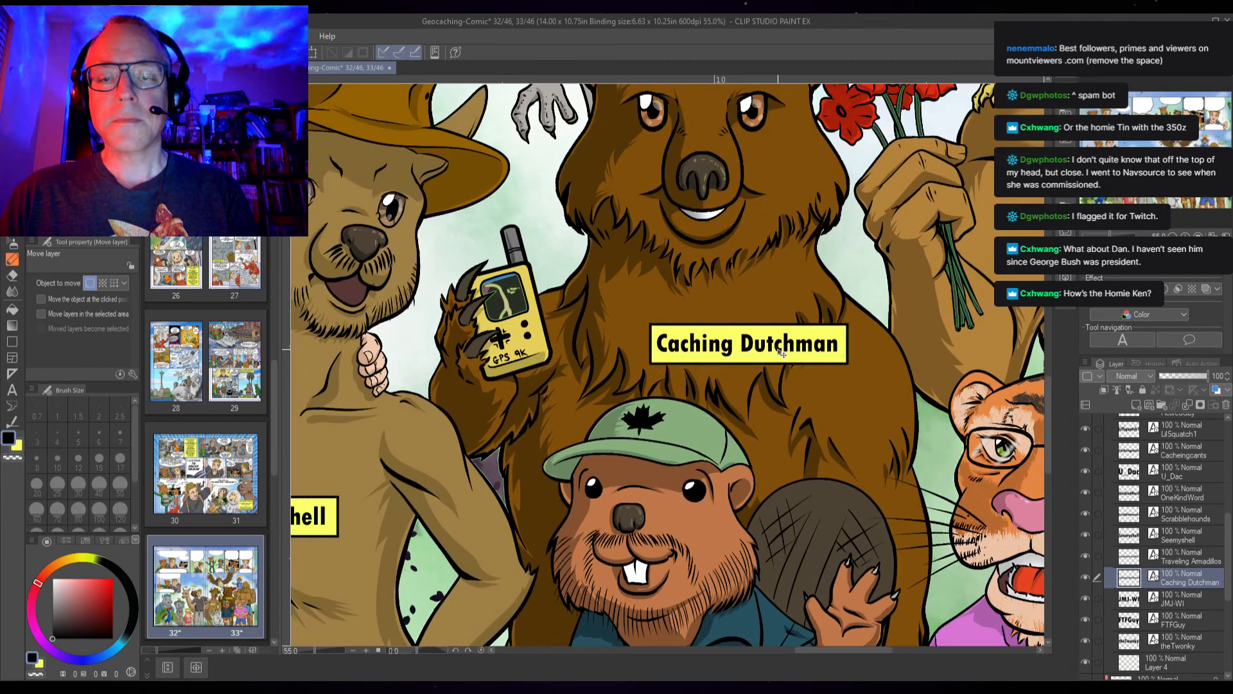
# Inspect the JMJ-WI name label's placement beside the white raccoon holding the GPS
pyautogui.click(1188, 603)
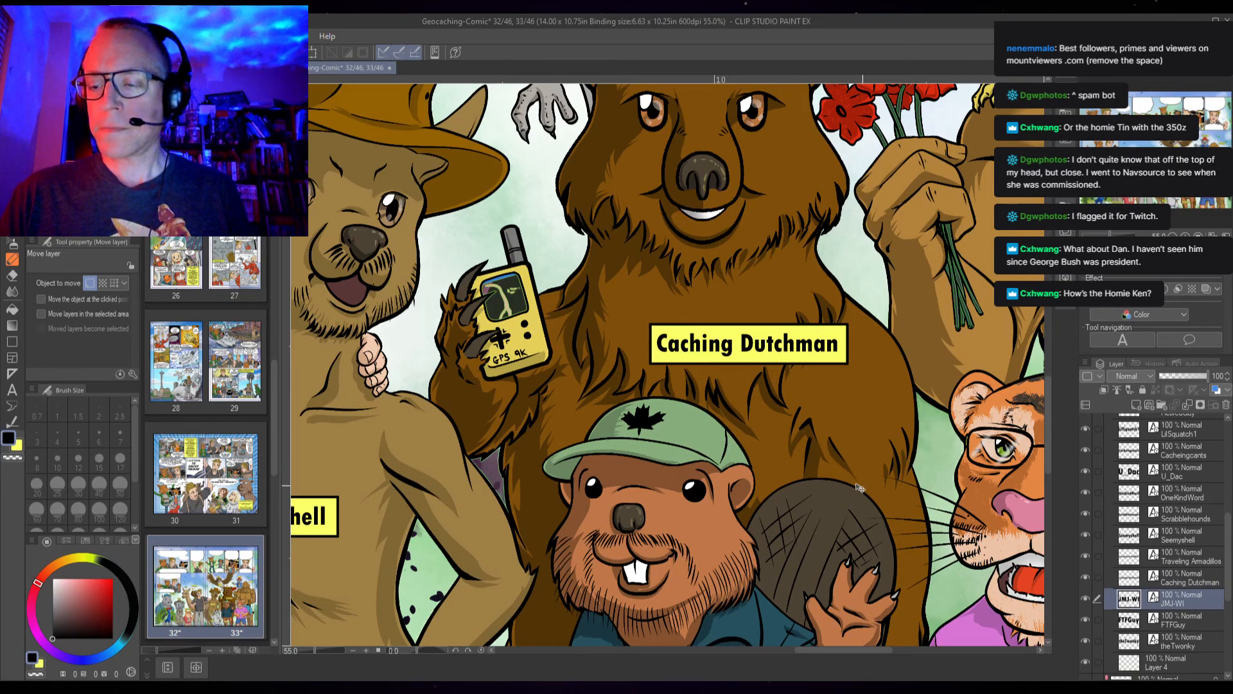
pyautogui.scroll(-2, 702, 491)
pyautogui.scroll(-1, 702, 493)
pyautogui.moveTo(493, 476); pyautogui.dragTo(820, 285)
pyautogui.moveTo(560, 411); pyautogui.dragTo(374, 425)
pyautogui.moveTo(951, 471); pyautogui.dragTo(886, 454)
pyautogui.scroll(4, 582, 514)
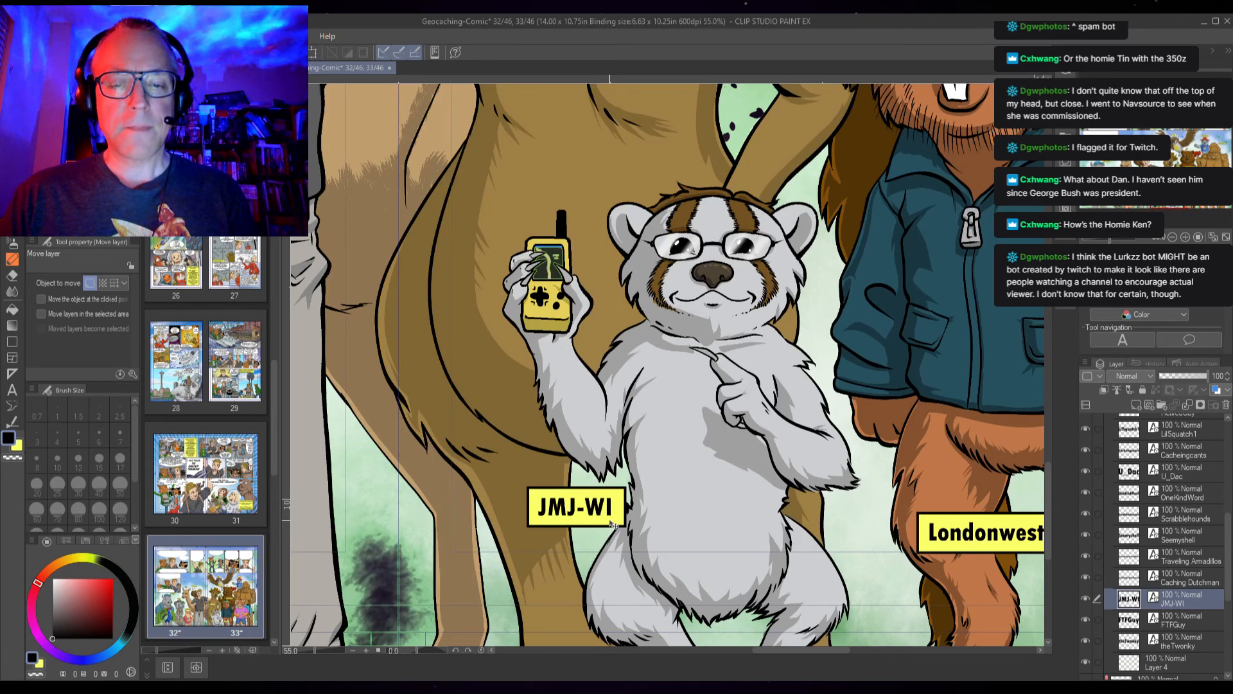
pyautogui.scroll(1, 611, 524)
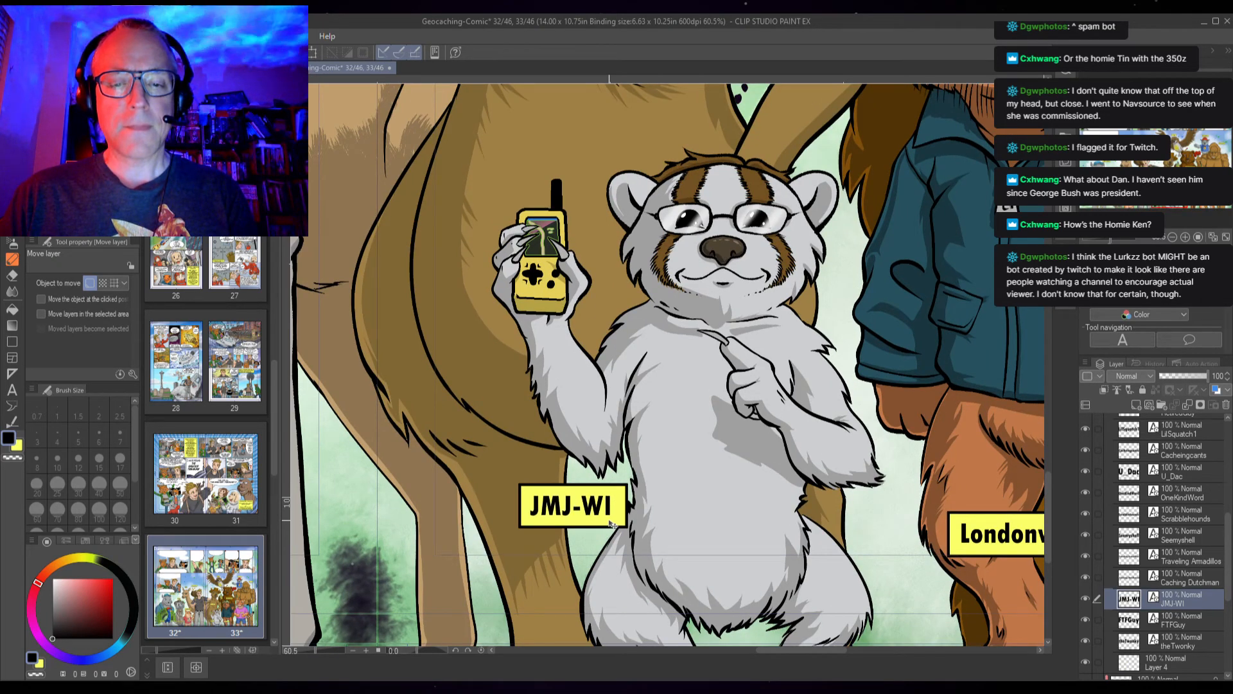
# Inspect the FTFGuy name label's placement above the raccoon in the cowboy hat
pyautogui.click(1186, 619)
pyautogui.scroll(-5, 634, 313)
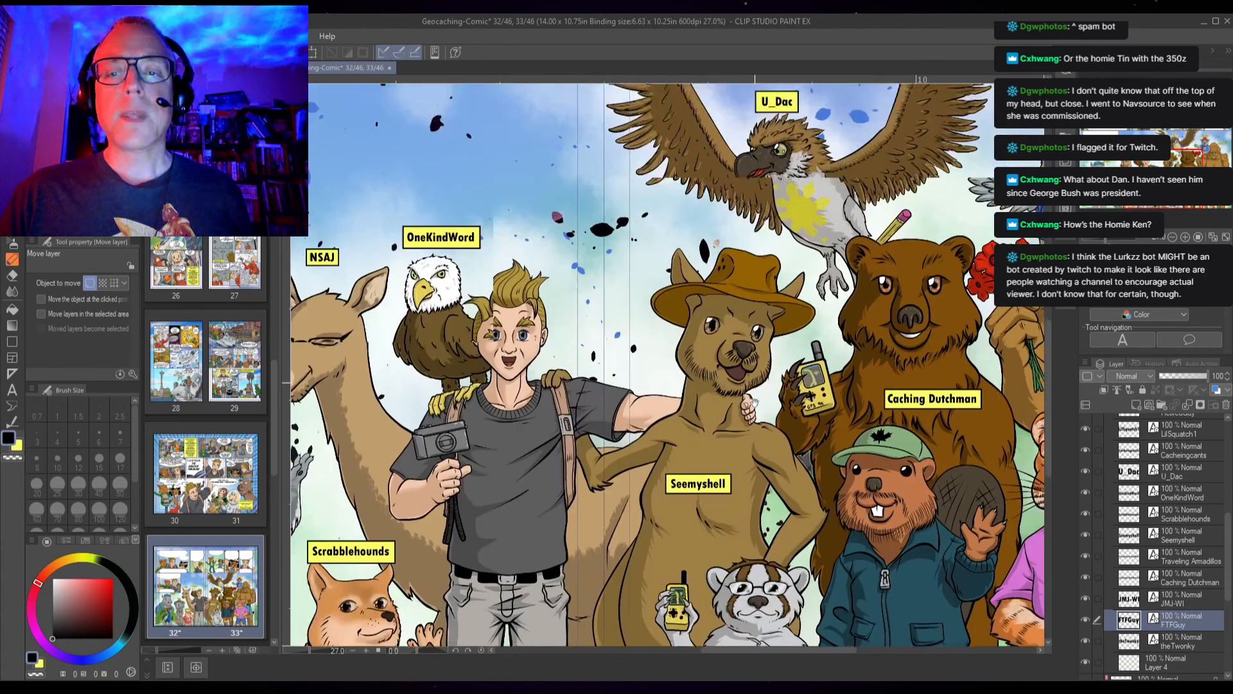
pyautogui.moveTo(754, 401); pyautogui.dragTo(839, 257)
pyautogui.moveTo(531, 409); pyautogui.dragTo(756, 487)
pyautogui.scroll(6, 616, 321)
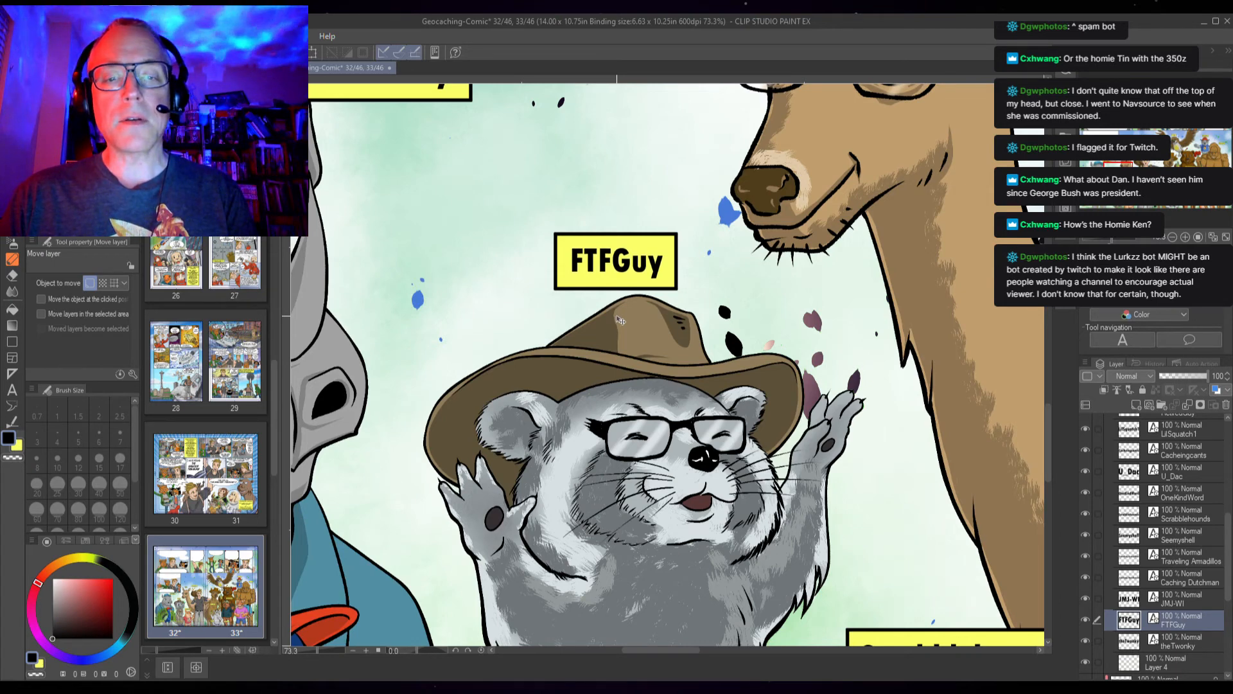
# Nudge theTwonky name label slightly down above the rhino
pyautogui.click(1189, 645)
pyautogui.scroll(-5, 809, 486)
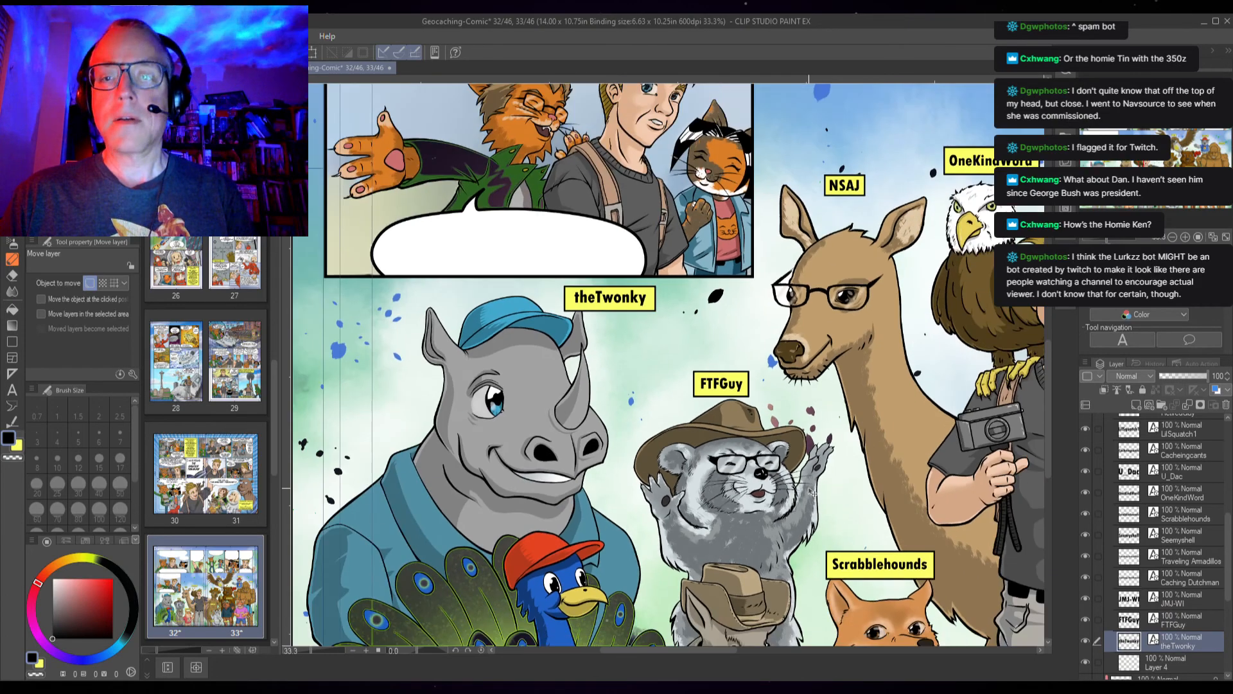
pyautogui.scroll(2, 631, 302)
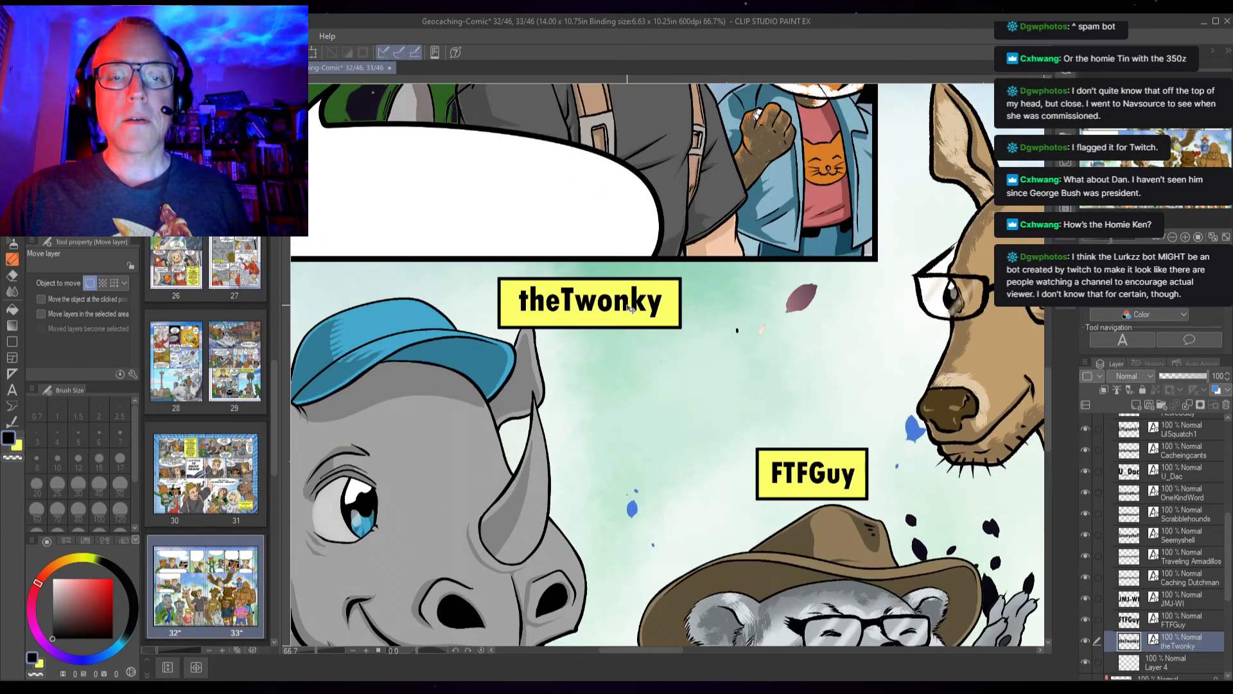
pyautogui.press('Down')
pyautogui.press('Down')
pyautogui.press('Down')
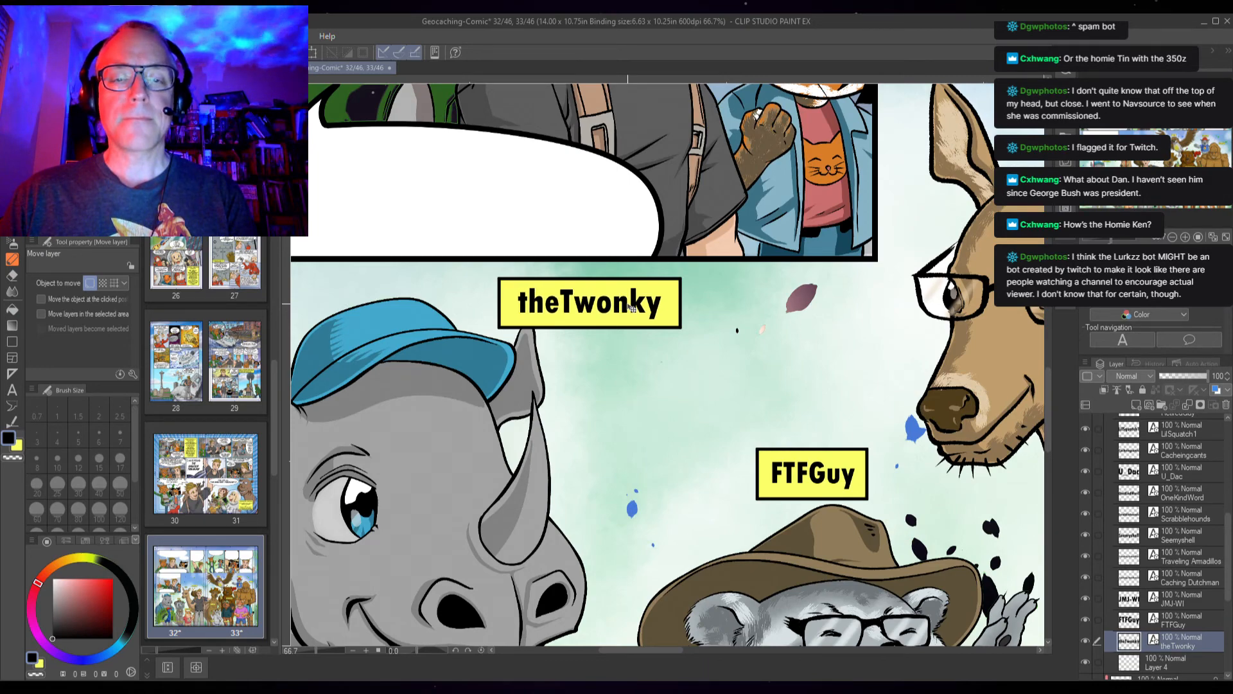
# Reveal the hidden speech-bubble text layers inside the Frame 1 folder
pyautogui.scroll(-4, 712, 444)
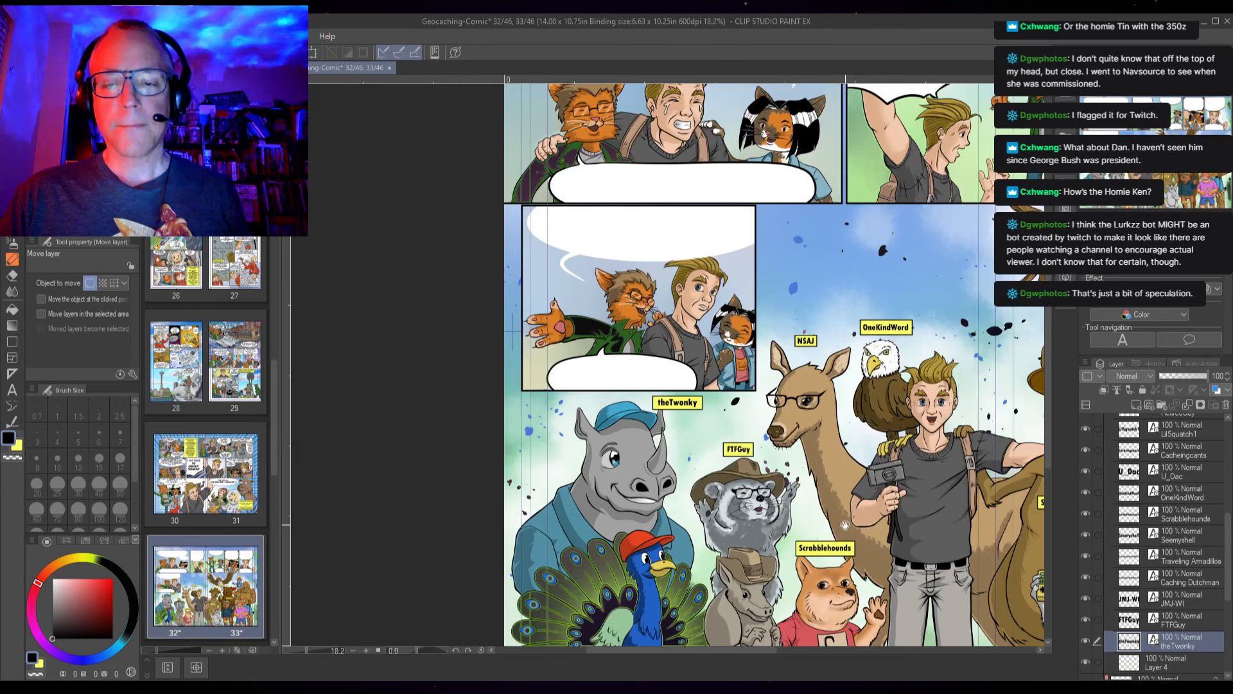
pyautogui.scroll(-2, 713, 443)
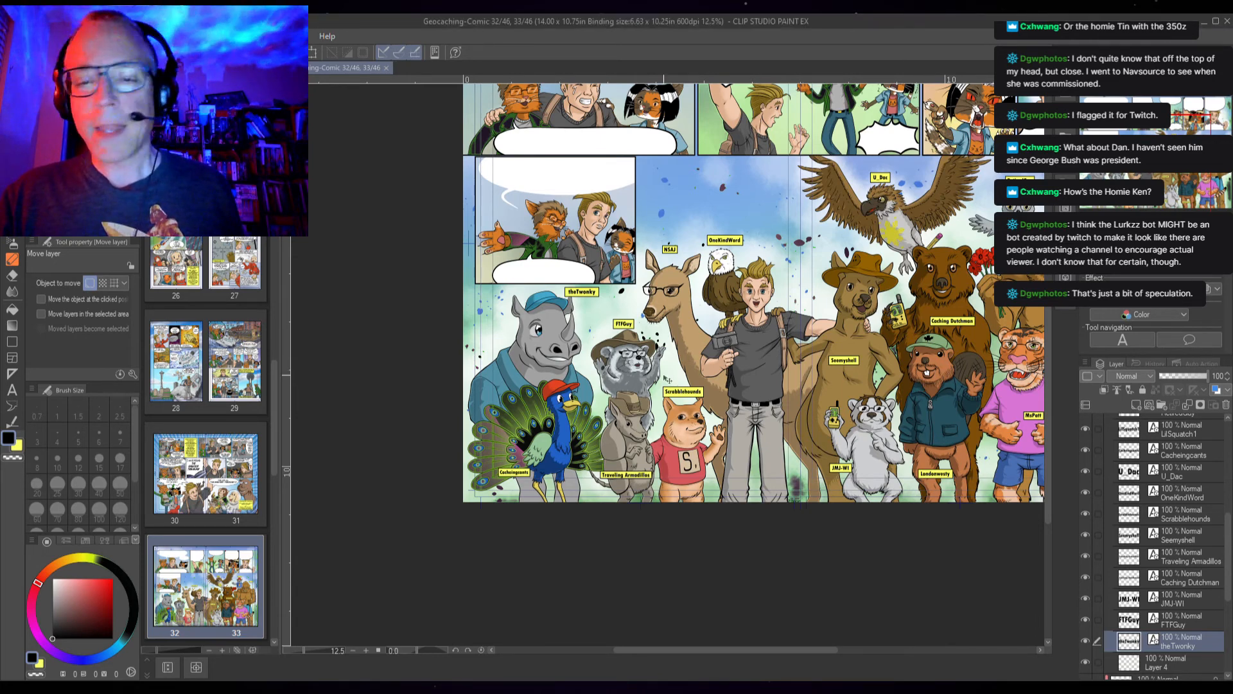
pyautogui.moveTo(595, 315); pyautogui.dragTo(454, 322)
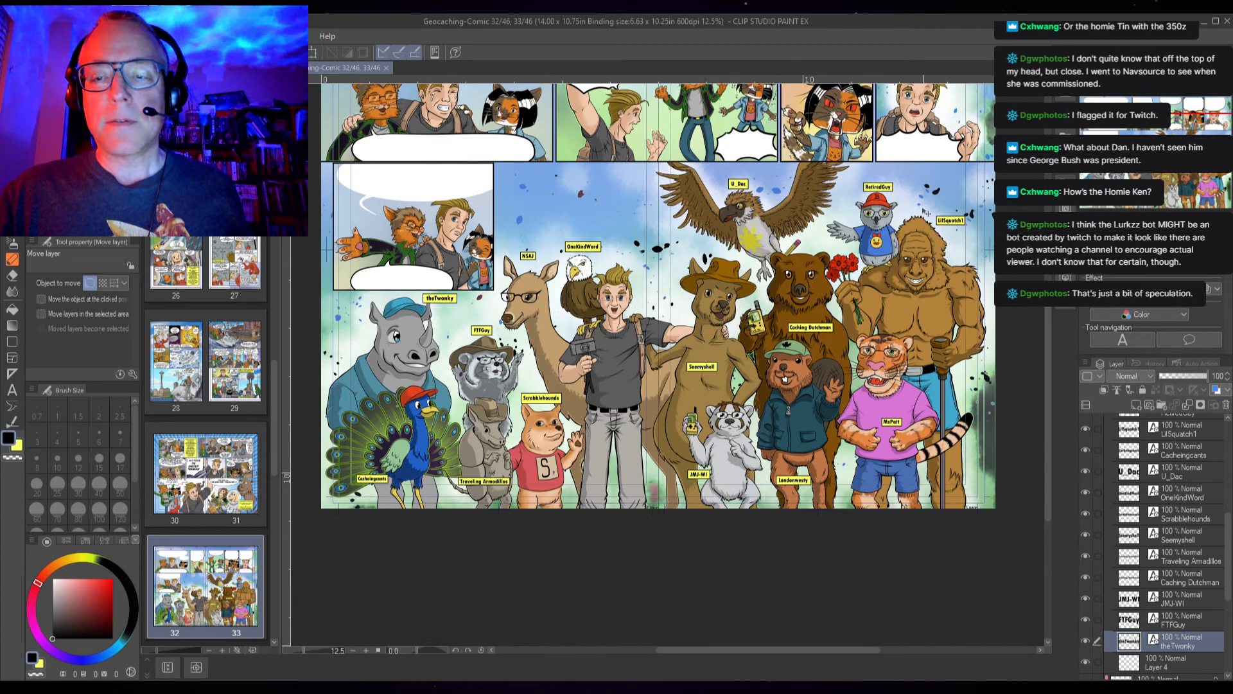
pyautogui.scroll(-1, 705, 312)
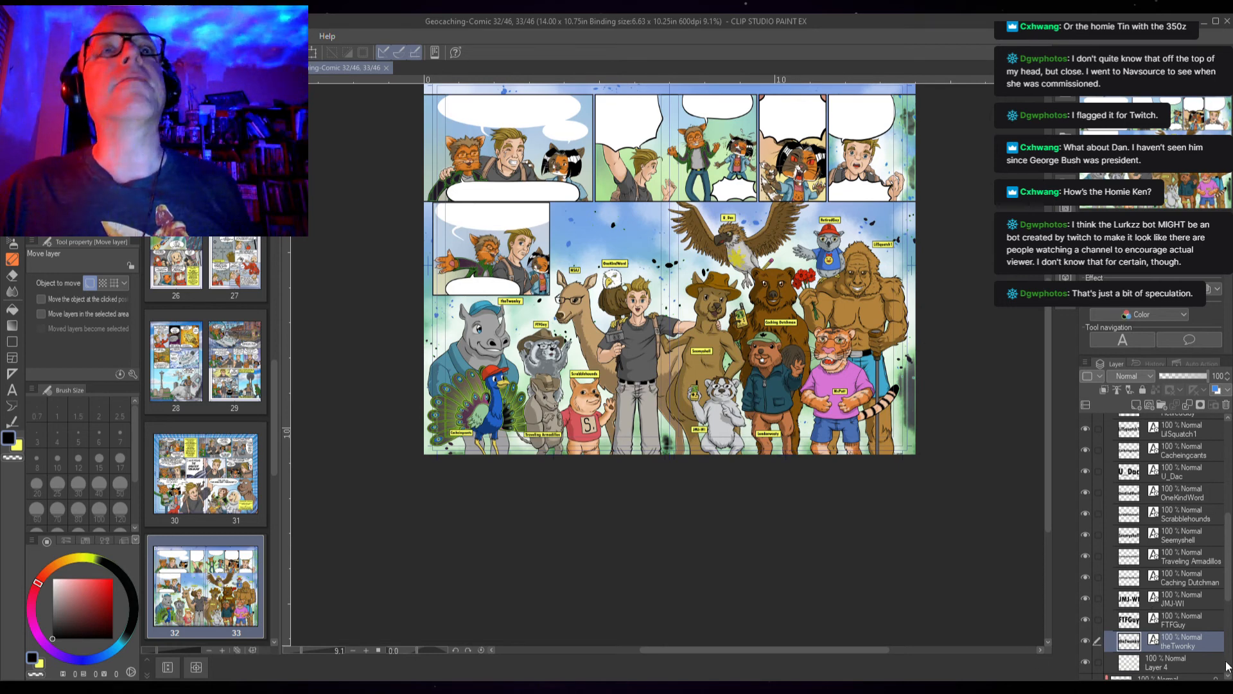
pyautogui.moveTo(1228, 562); pyautogui.dragTo(1232, 484)
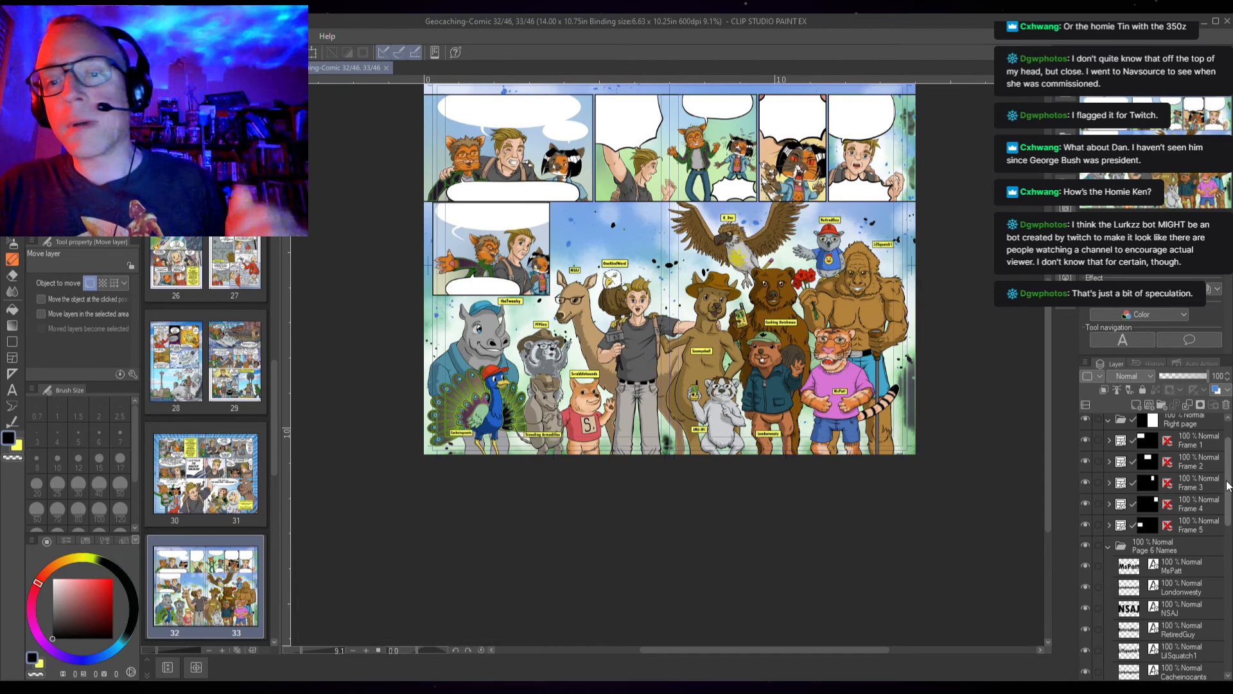
pyautogui.scroll(2, 1228, 486)
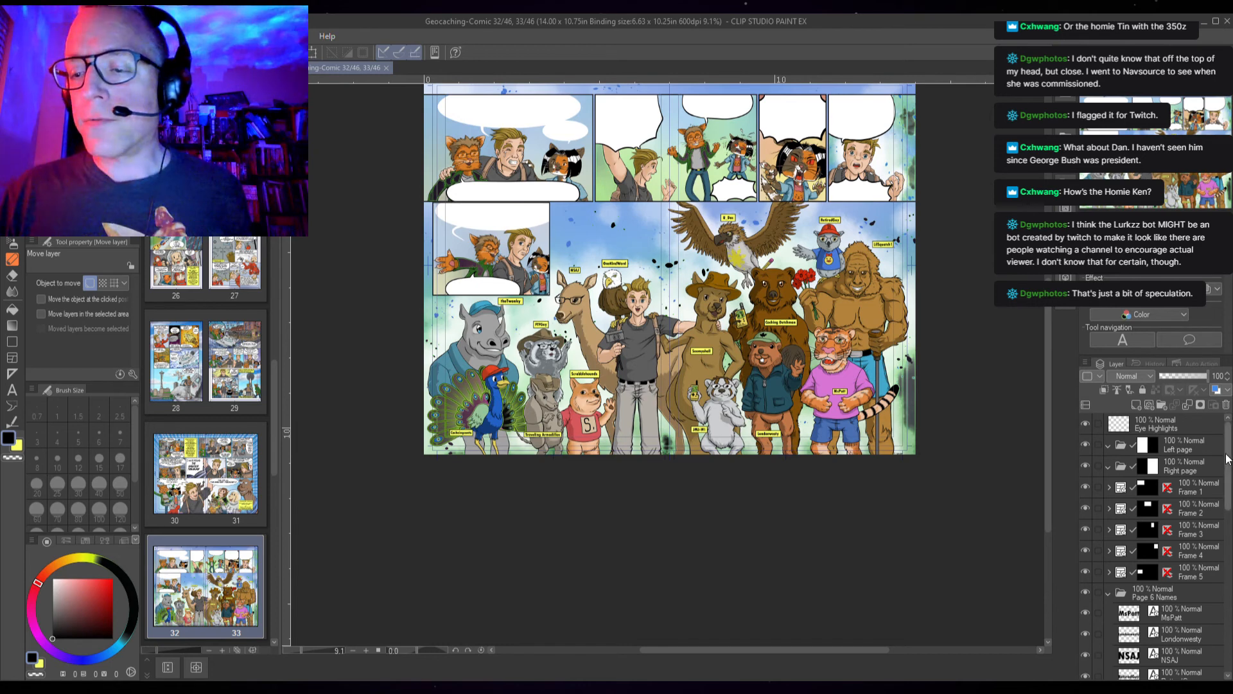
pyautogui.moveTo(701, 357); pyautogui.dragTo(707, 473)
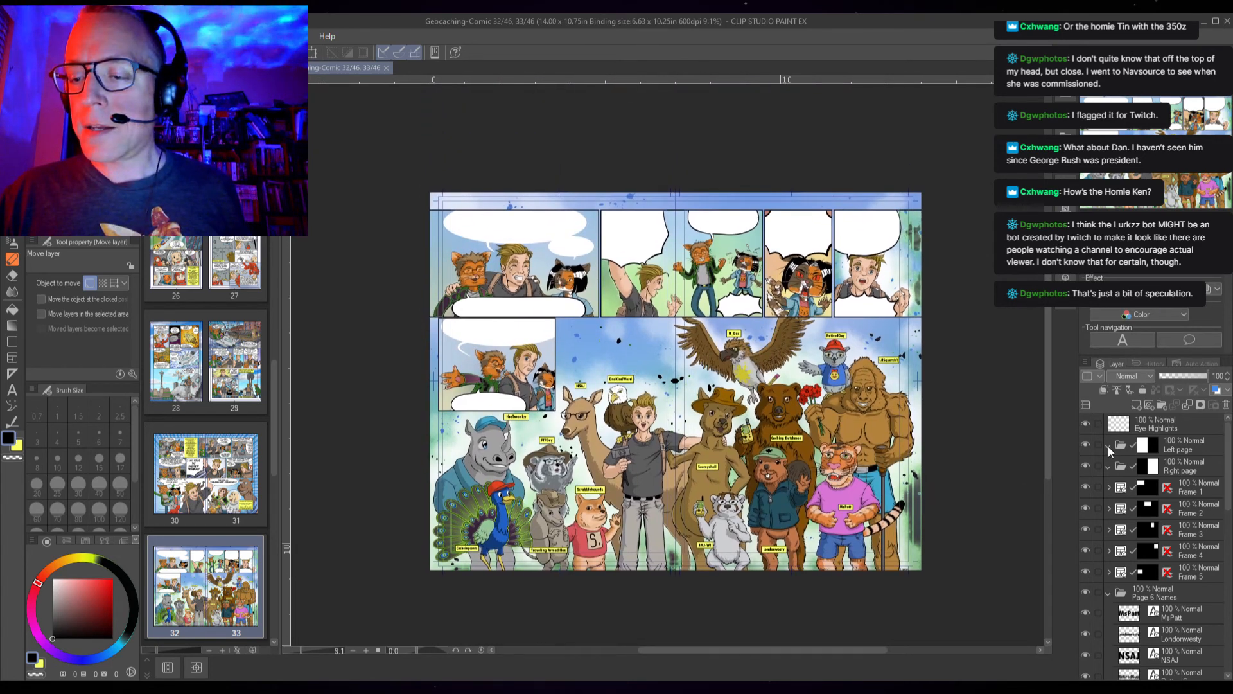
pyautogui.click(1108, 487)
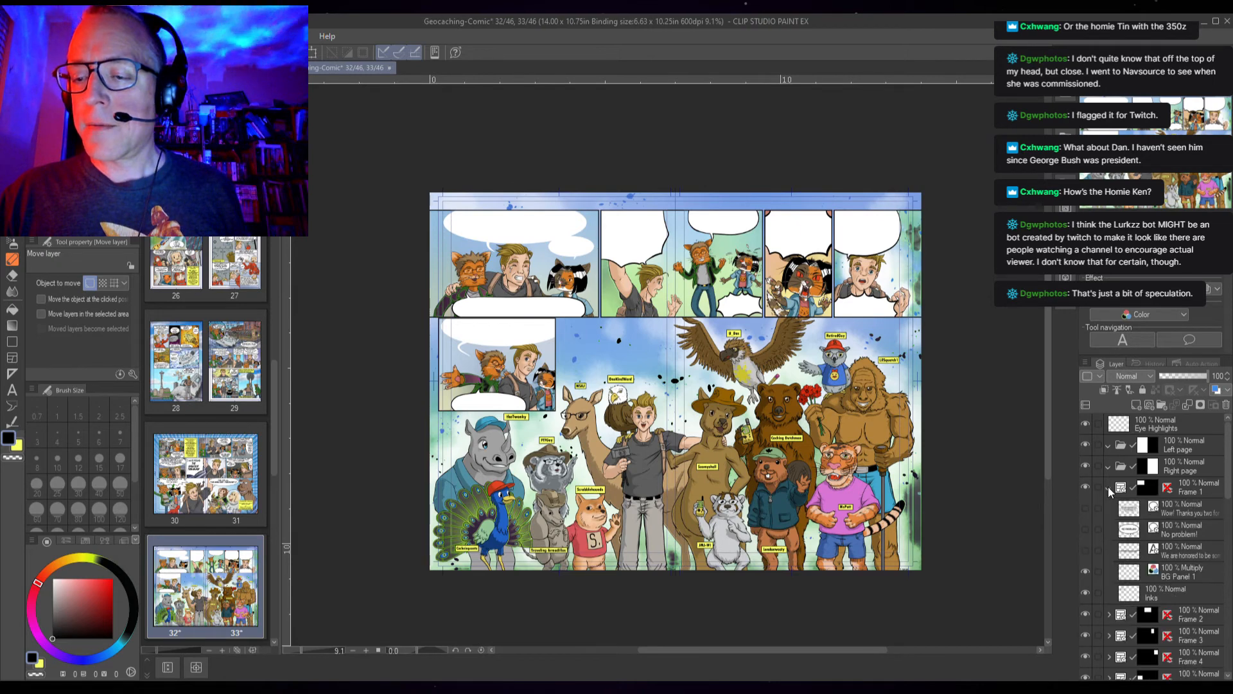
pyautogui.moveTo(1085, 508); pyautogui.dragTo(1084, 552)
pyautogui.scroll(-6, 673, 336)
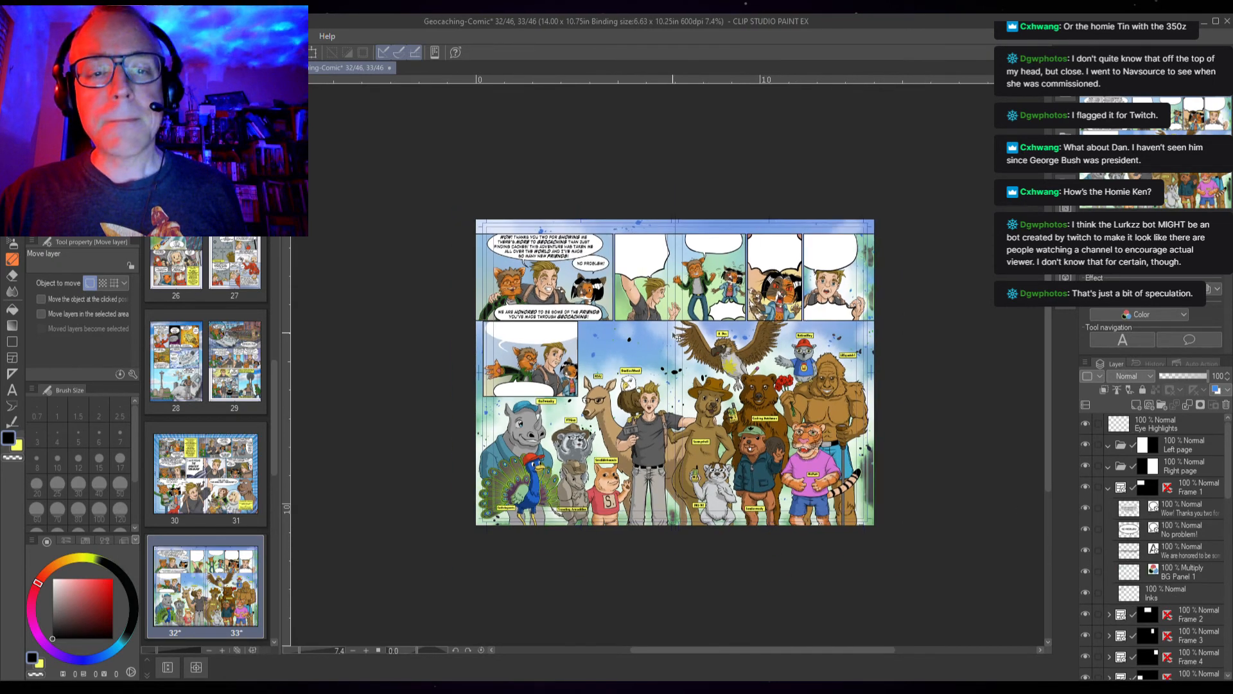
pyautogui.scroll(-1, 676, 339)
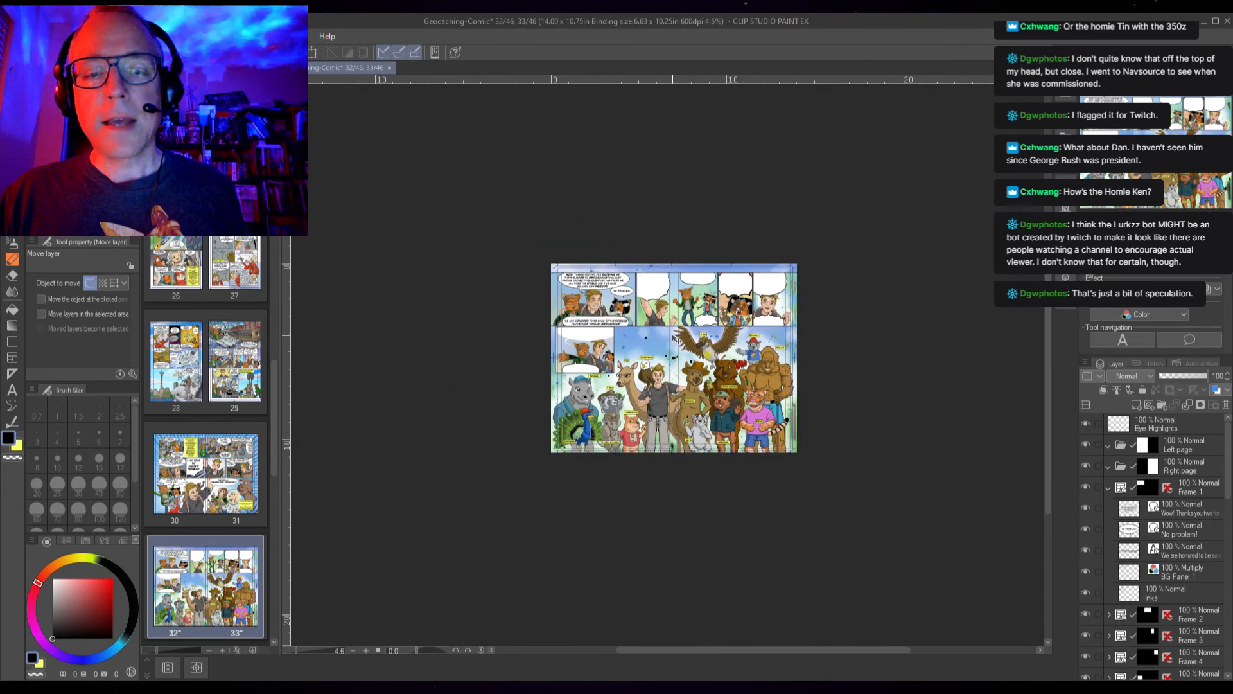
pyautogui.scroll(-2, 677, 341)
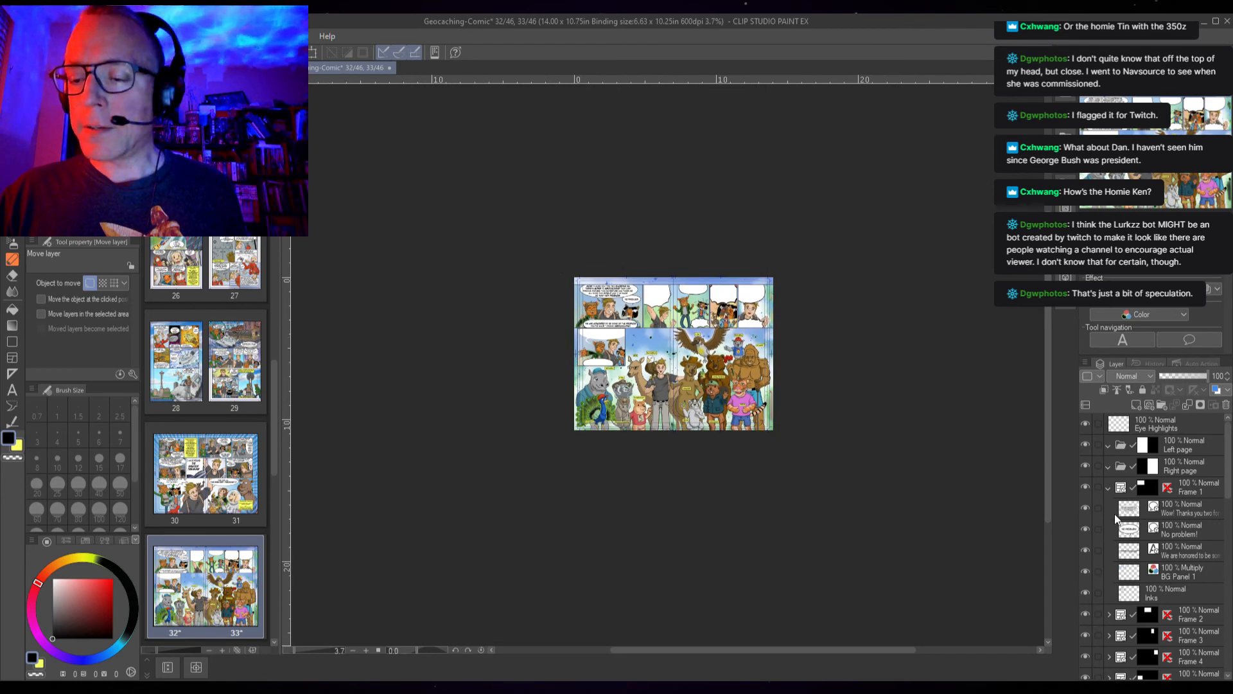
pyautogui.click(1107, 488)
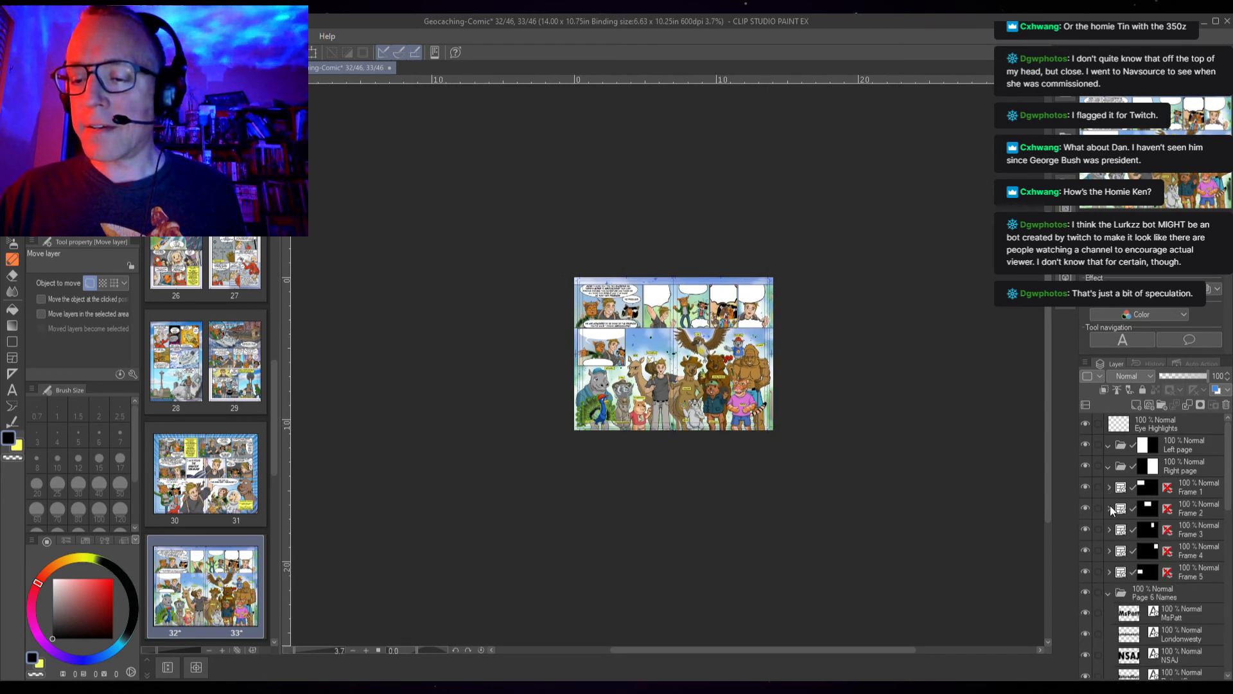
# Reveal the hidden speech-bubble text layers inside the Frame 2 and Frame 3 folders
pyautogui.click(1108, 509)
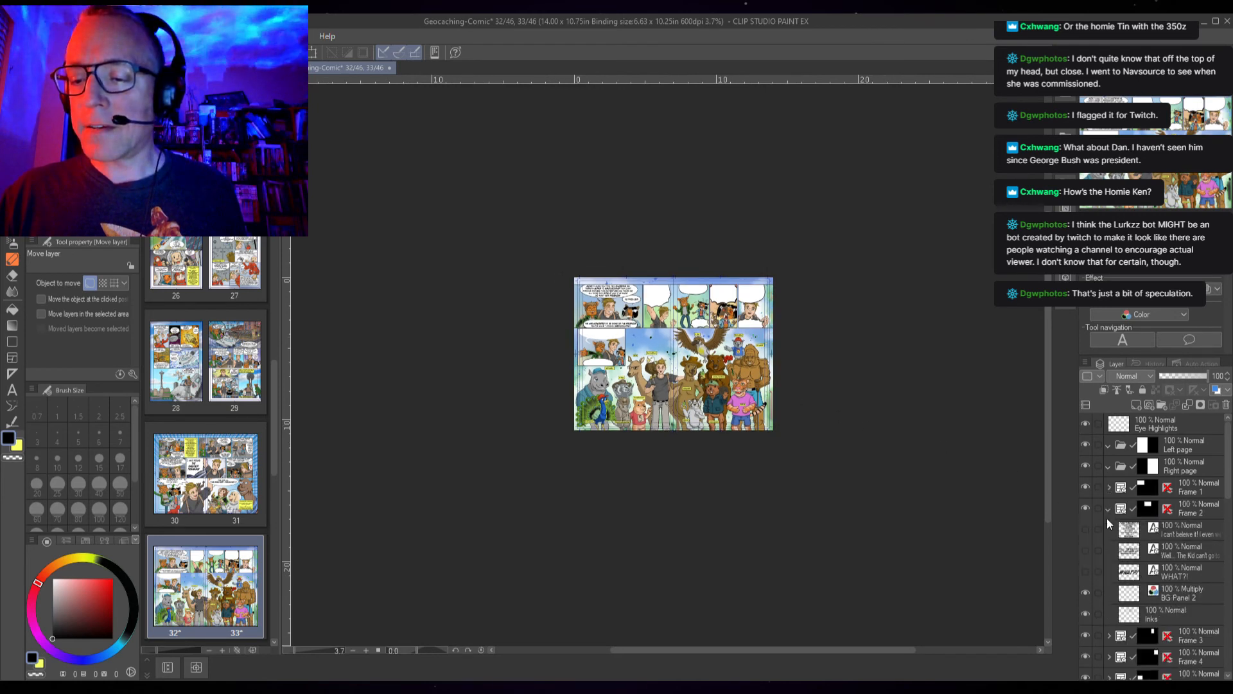
pyautogui.click(1084, 573)
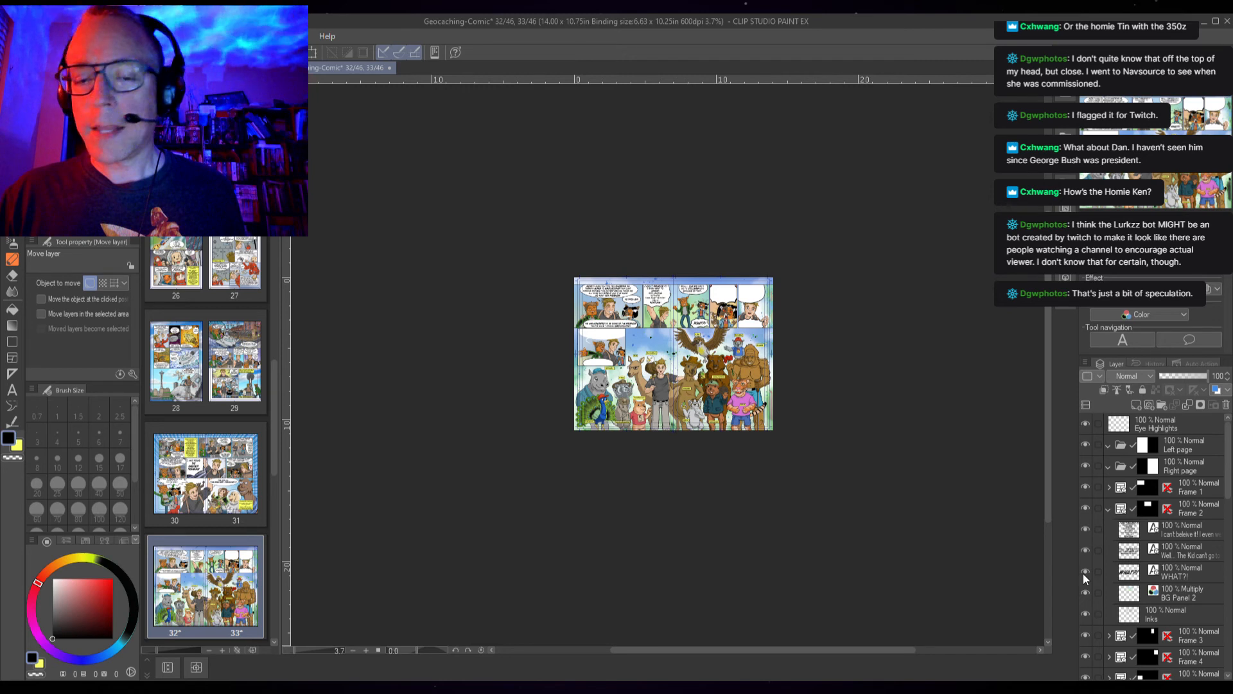
pyautogui.click(1109, 508)
pyautogui.click(1109, 528)
pyautogui.moveTo(1085, 551); pyautogui.dragTo(1088, 581)
pyautogui.click(1107, 527)
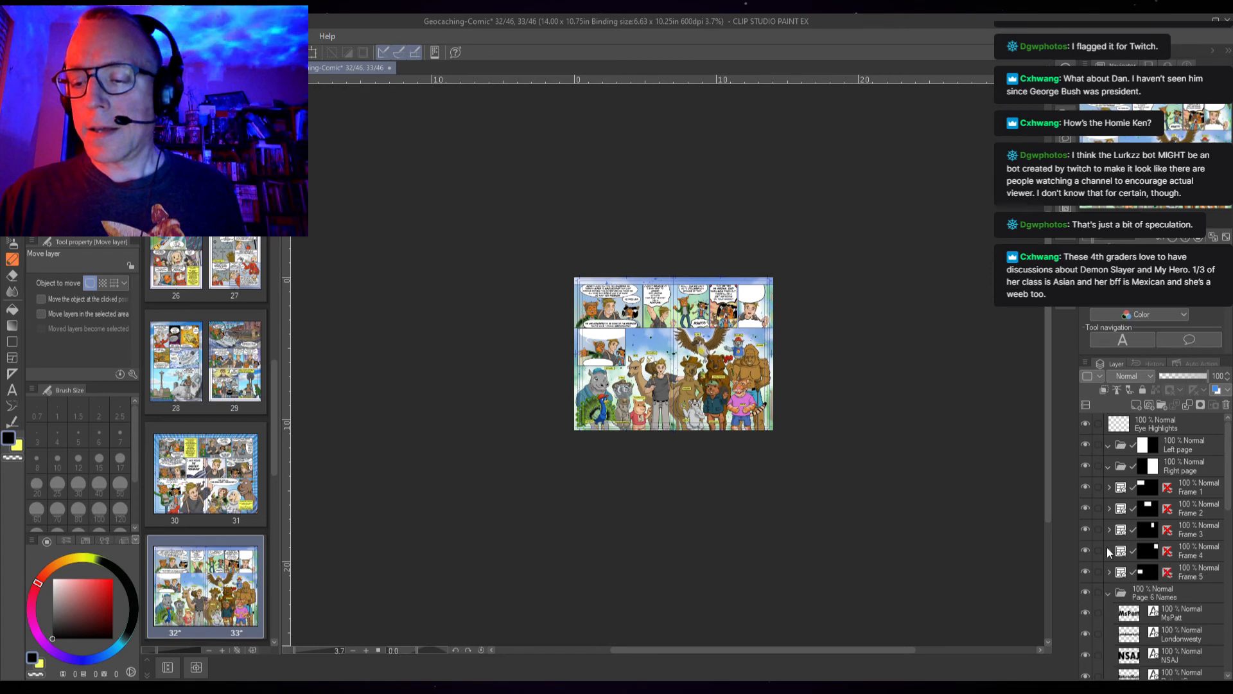
# Reveal the hidden speech-bubble text layers inside the Frame 4 and Frame 5 folders
pyautogui.click(1107, 550)
pyautogui.click(1085, 592)
pyautogui.click(1108, 551)
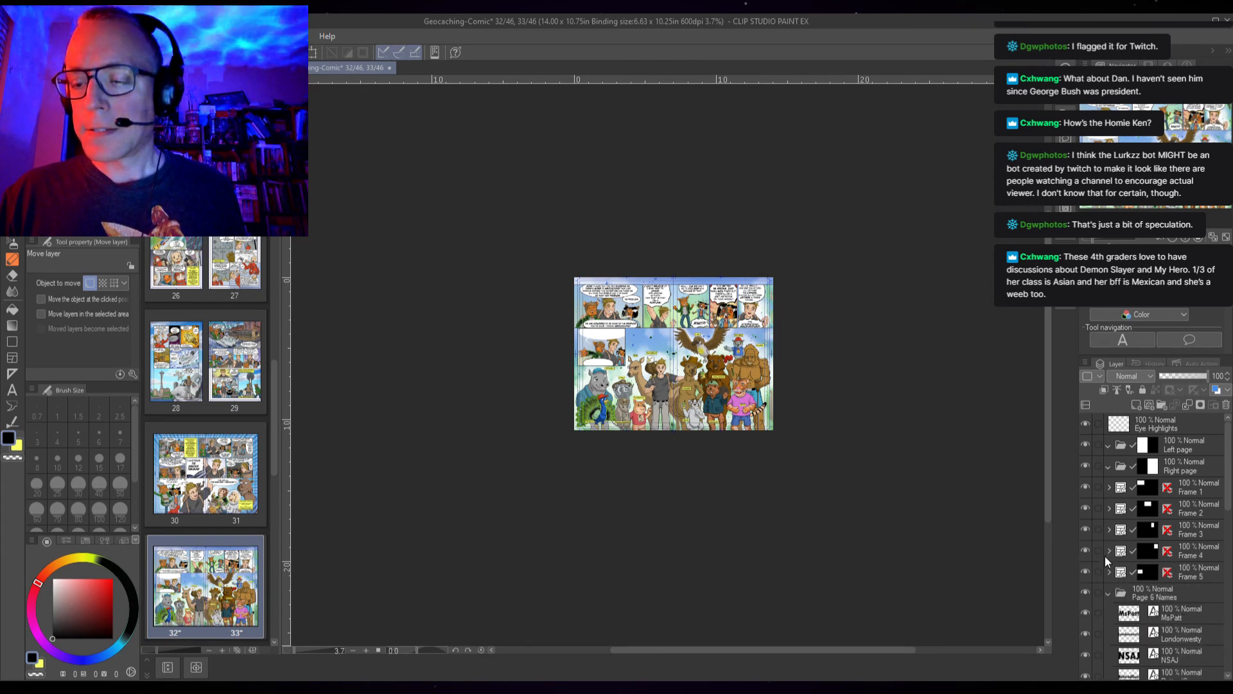
pyautogui.click(1108, 572)
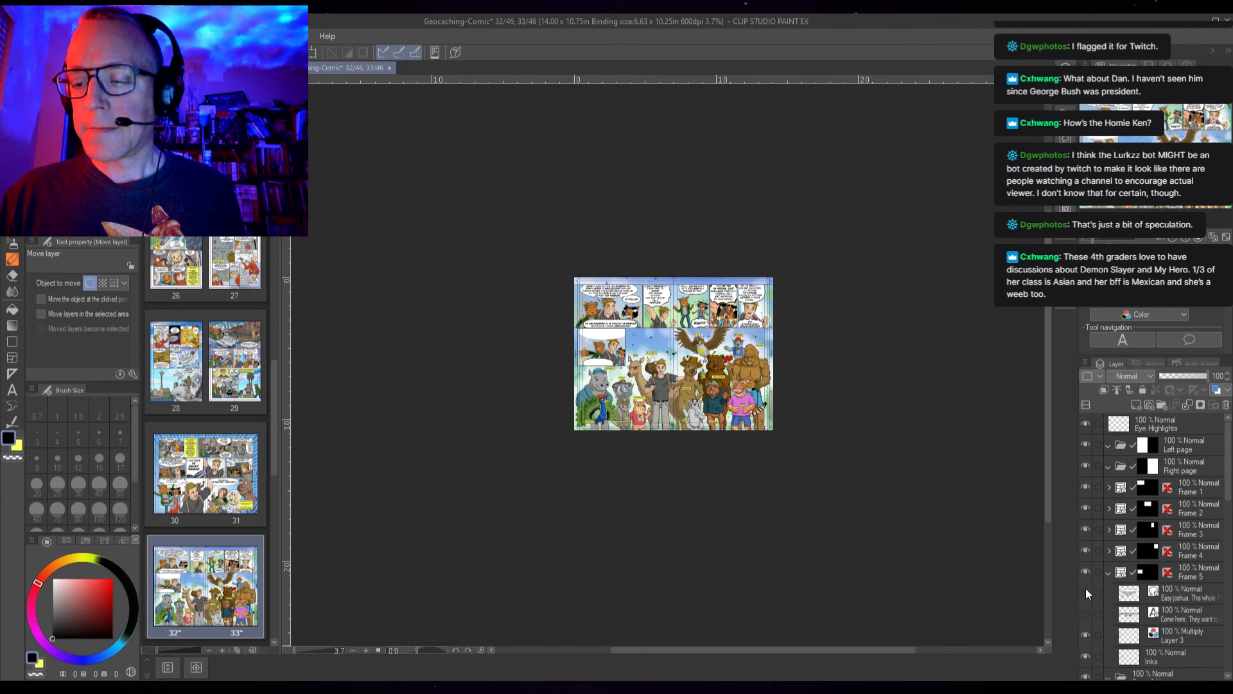
pyautogui.click(1087, 618)
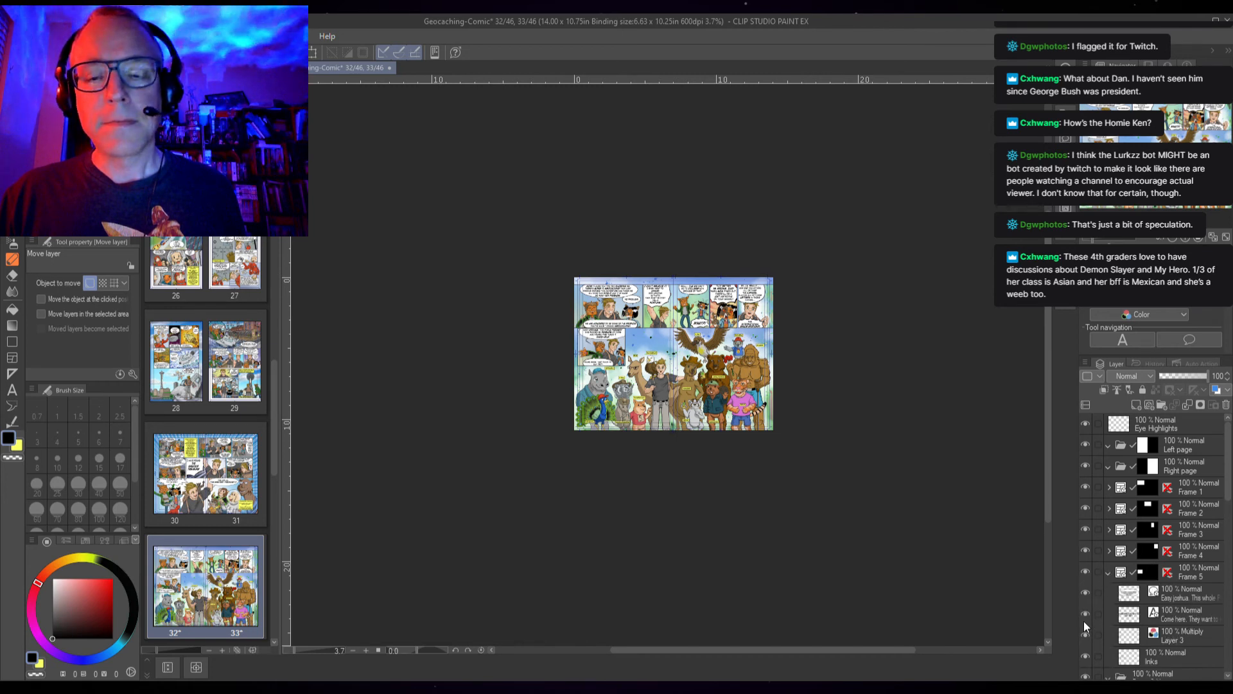
pyautogui.click(1107, 573)
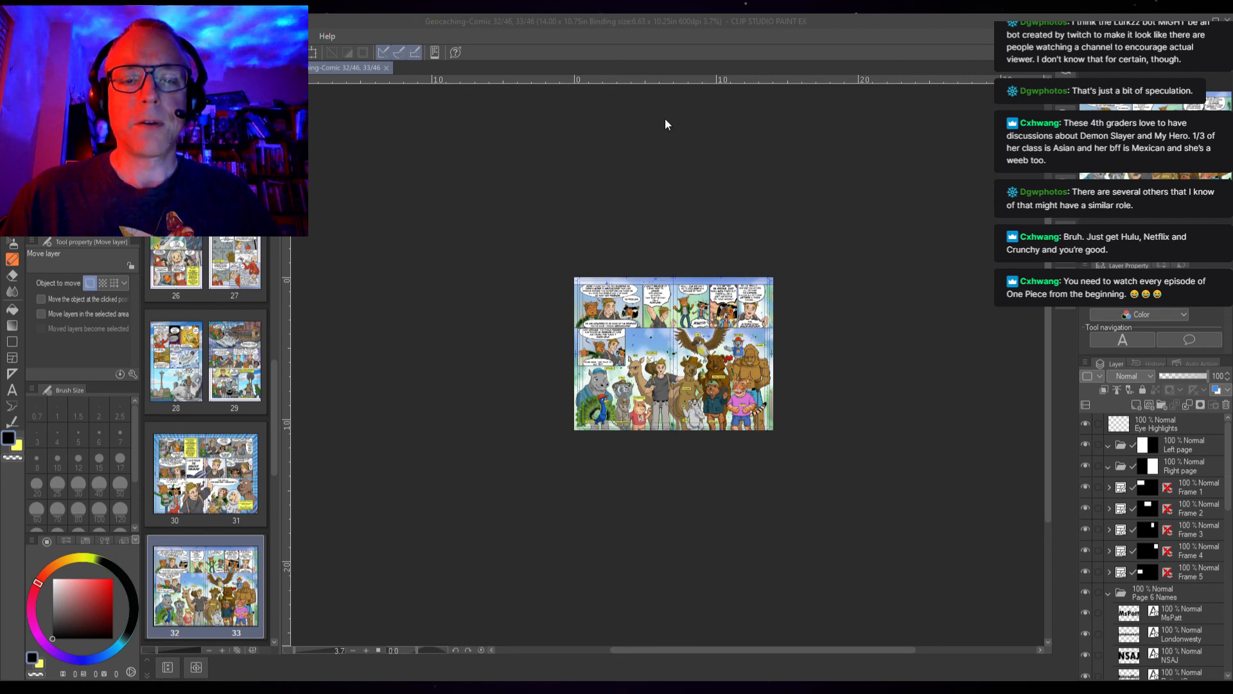
pyautogui.click(510, 172)
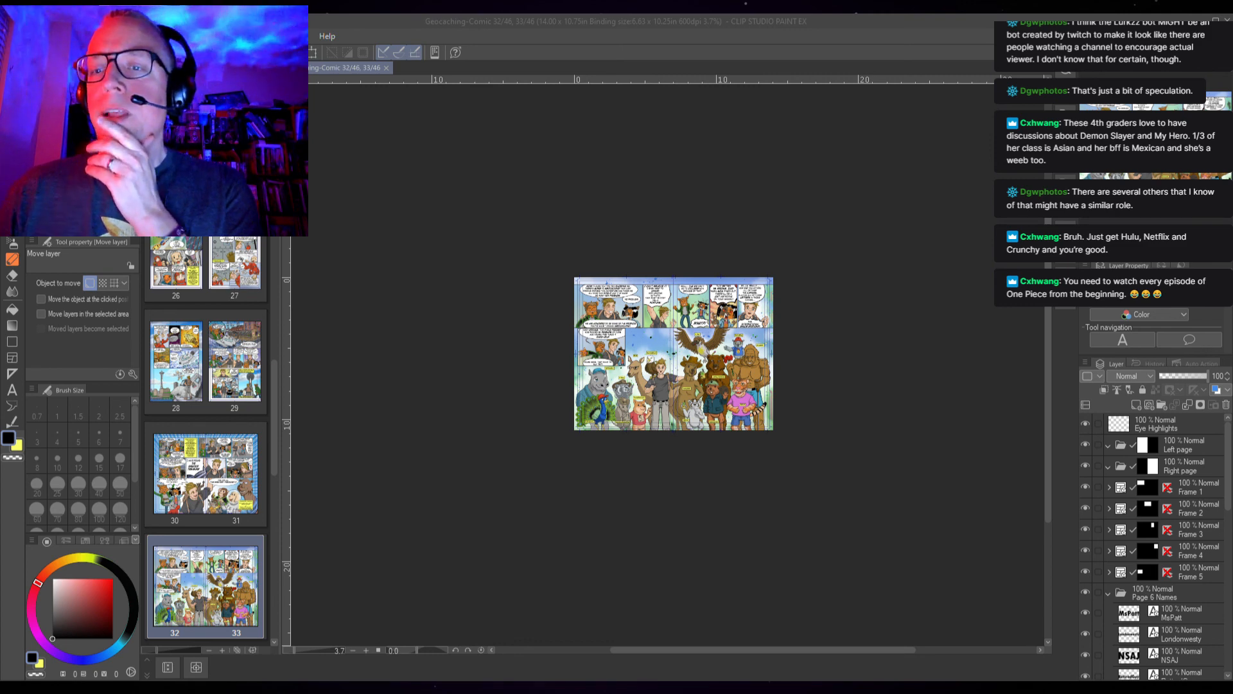
pyautogui.scroll(10, 743, 333)
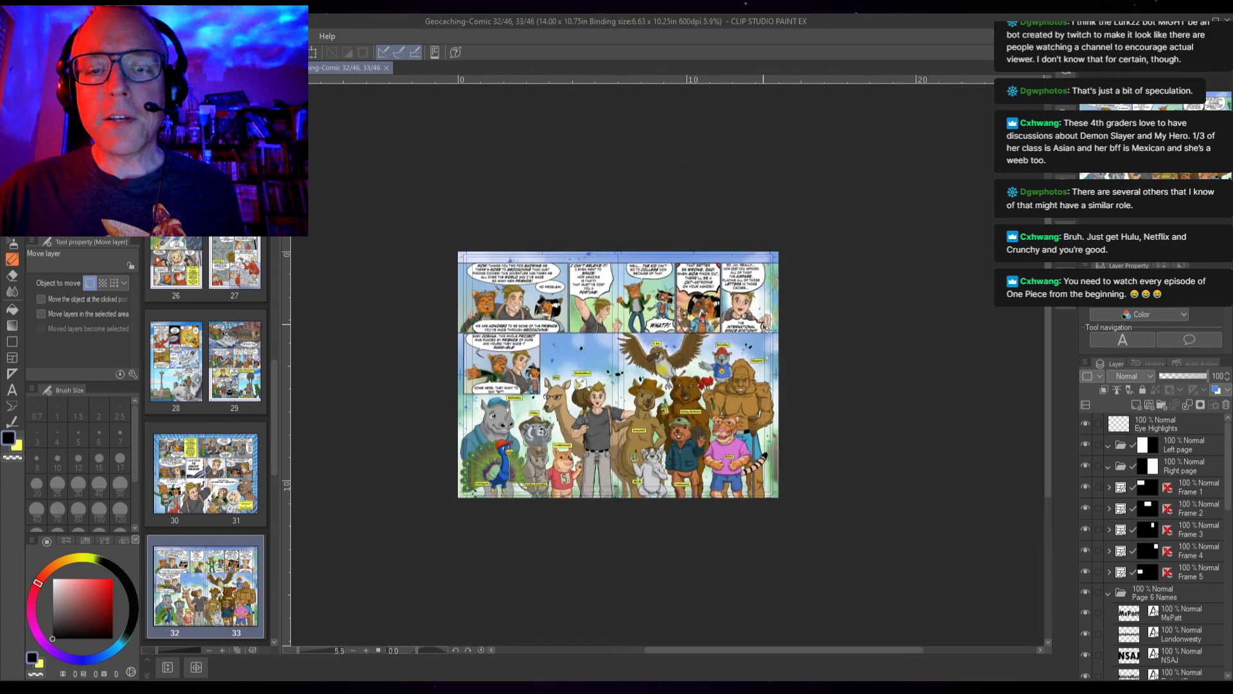
pyautogui.scroll(5, 743, 334)
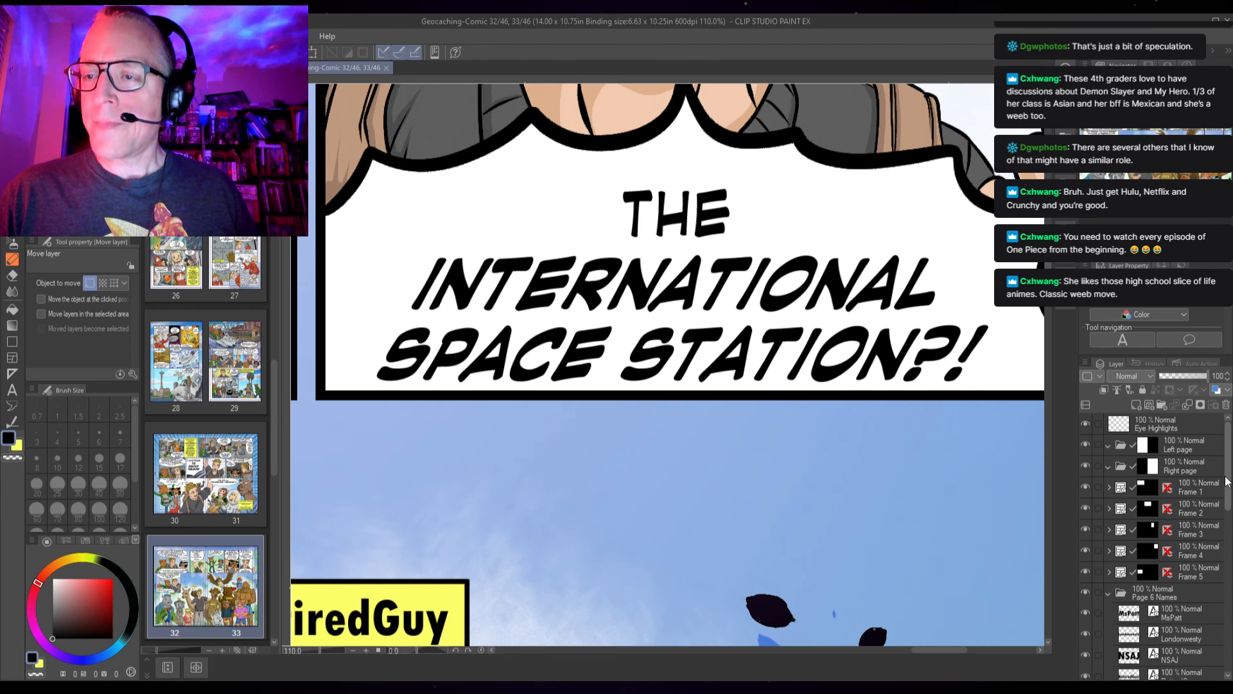
# Nudge the "THE INTERNATIONAL SPACE STATION?!" speech text slightly up inside its bubble in the Frame 4 folder
pyautogui.click(1108, 551)
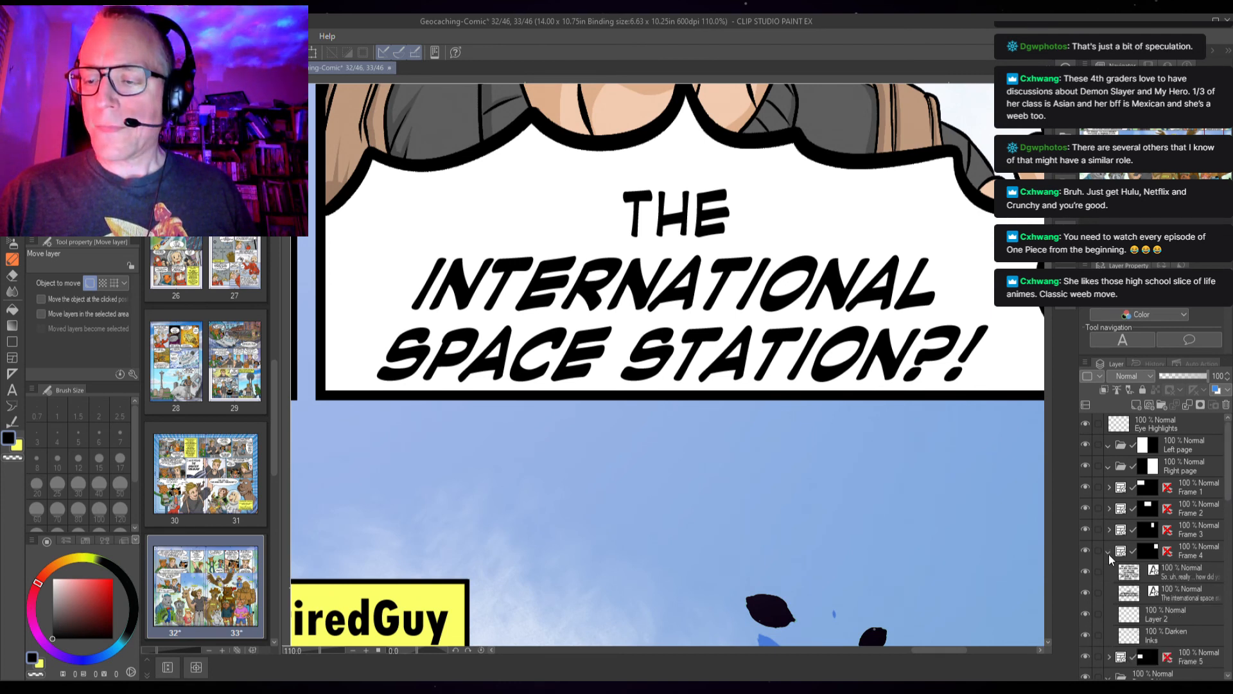
pyautogui.click(1189, 595)
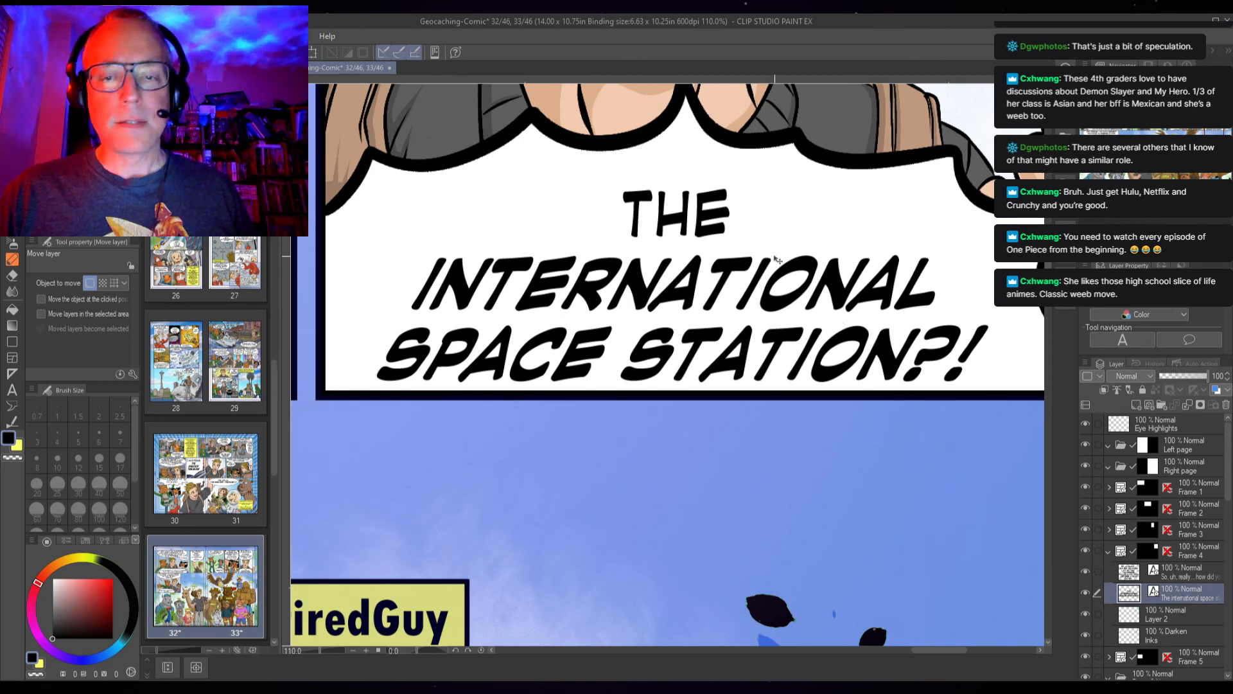
pyautogui.press('Up')
pyautogui.press('Up')
pyautogui.press('Up')
pyautogui.press('Up')
pyautogui.press('Up')
pyautogui.press('Up')
pyautogui.press('Up')
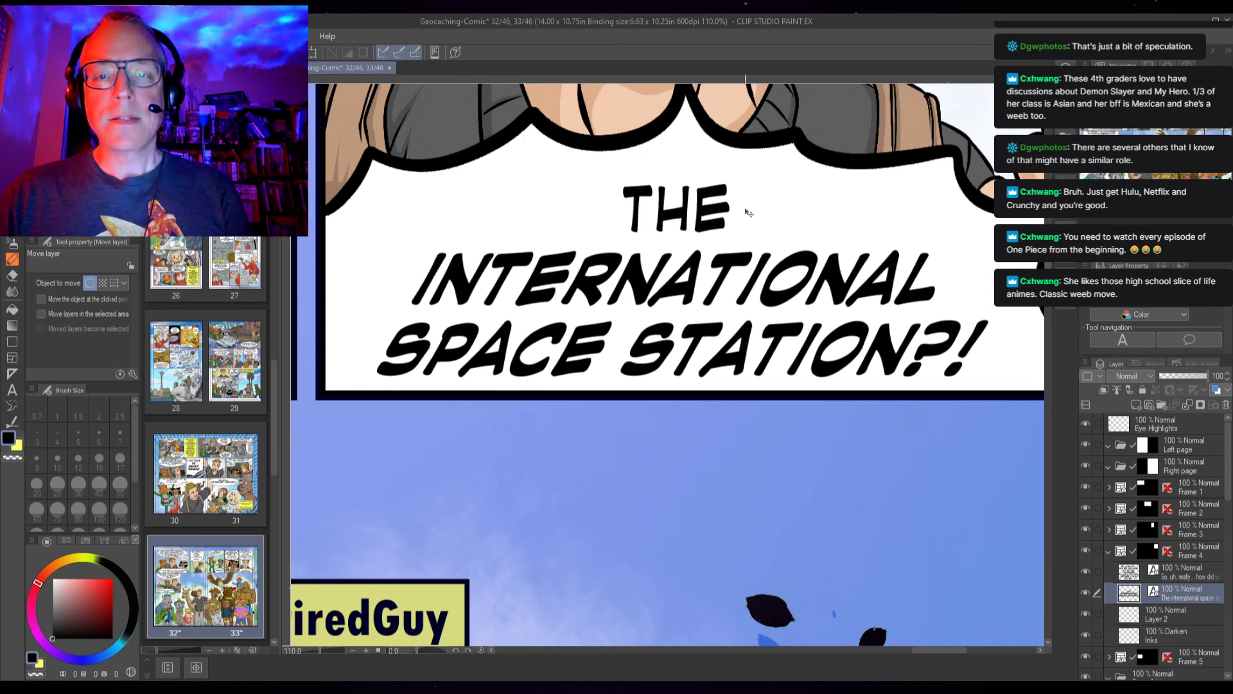
pyautogui.press('Up')
pyautogui.press('Up')
pyautogui.press('Up')
pyautogui.press('Up')
pyautogui.press('Up')
pyautogui.press('Up')
pyautogui.press('Up')
pyautogui.press('Up')
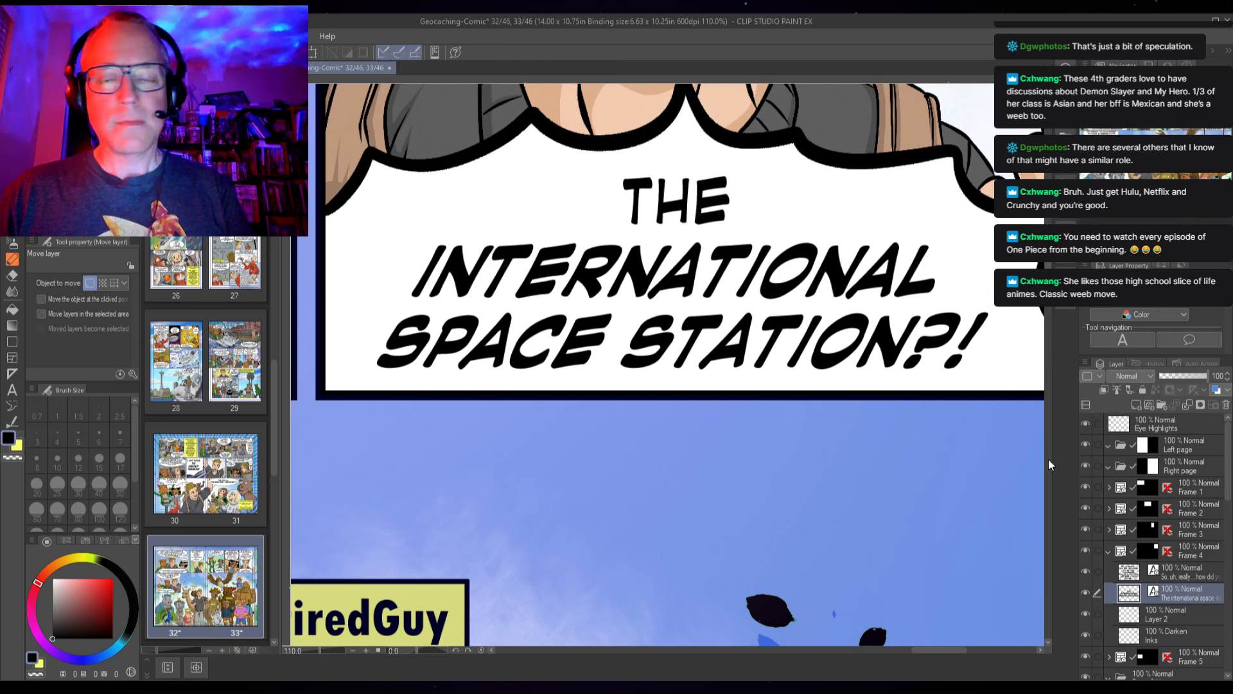
pyautogui.click(1108, 552)
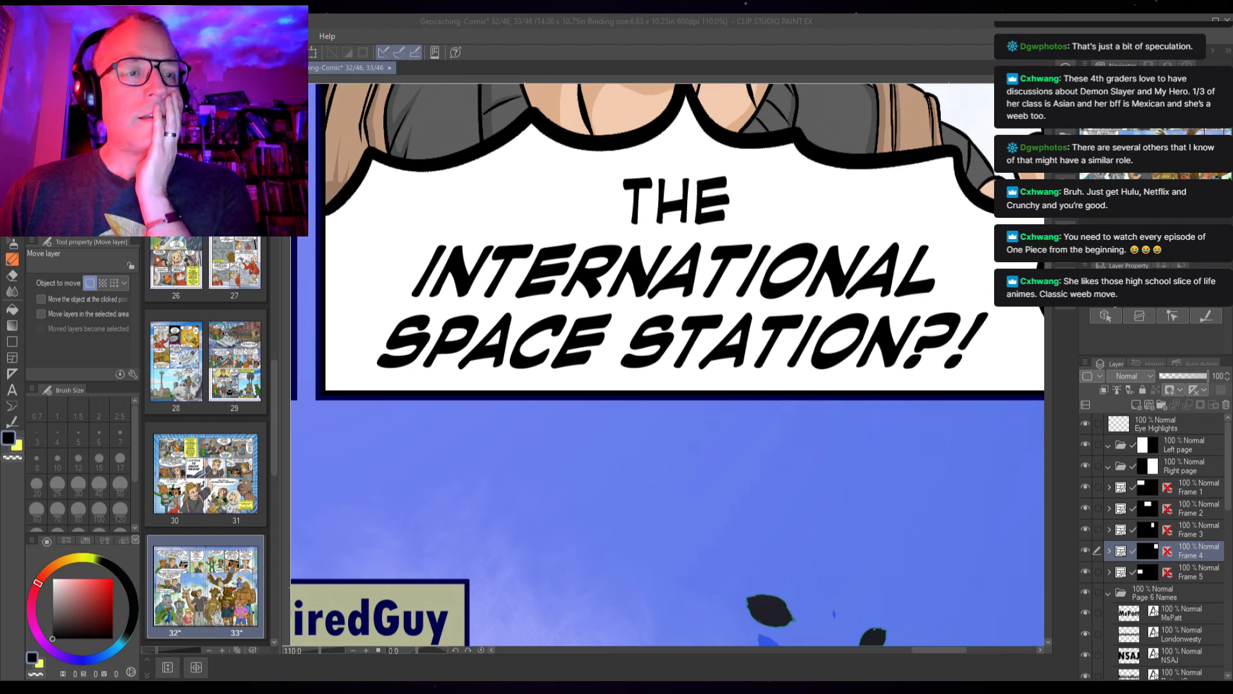
# Save the comic file and close its document tab
pyautogui.hotkey('ctrl', 's')
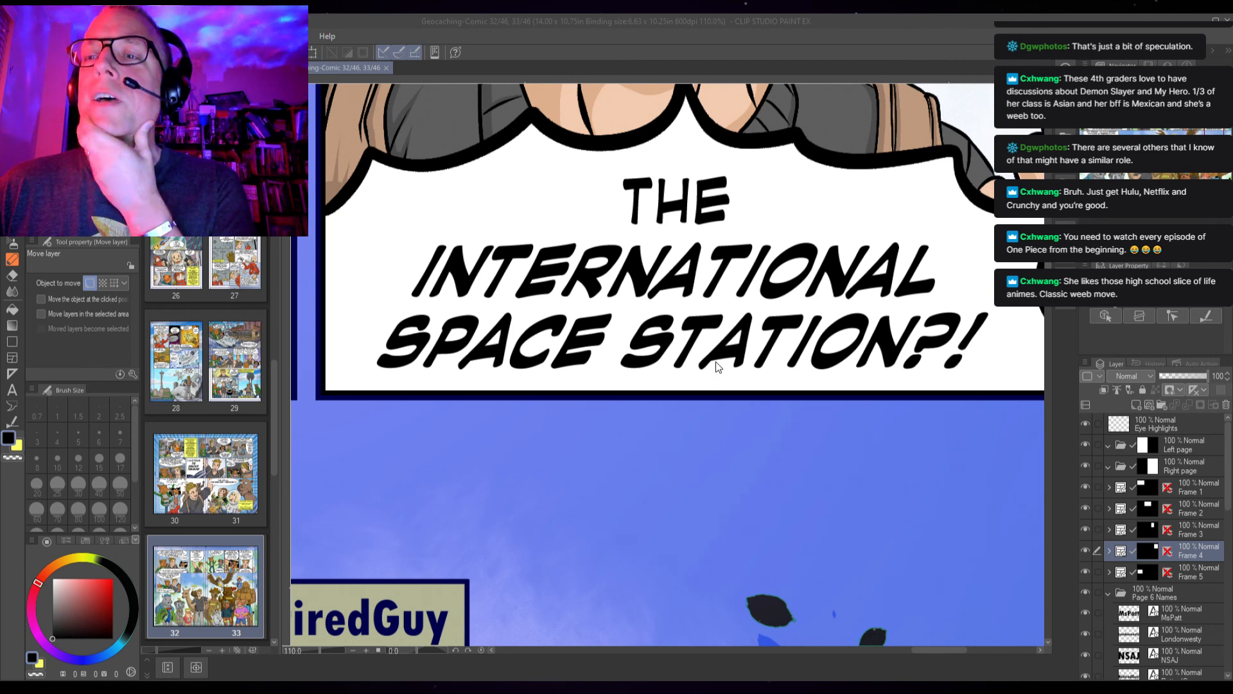
pyautogui.click(628, 373)
pyautogui.scroll(-10, 632, 375)
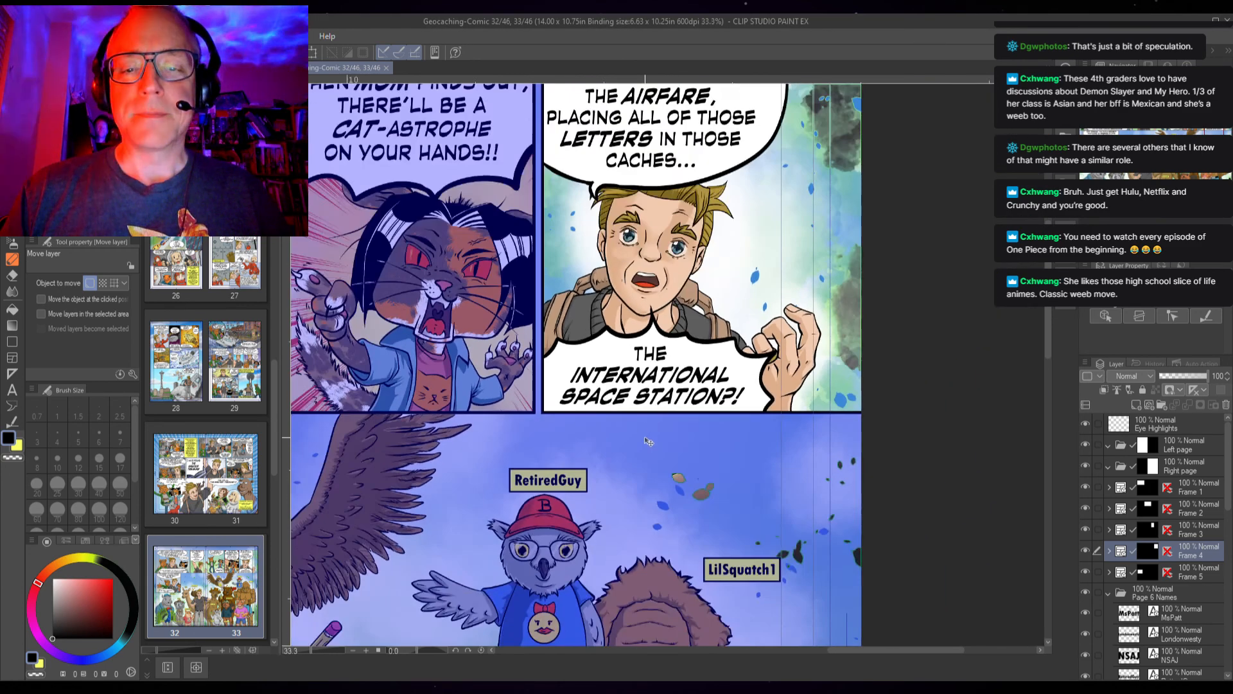
pyautogui.scroll(-3, 654, 455)
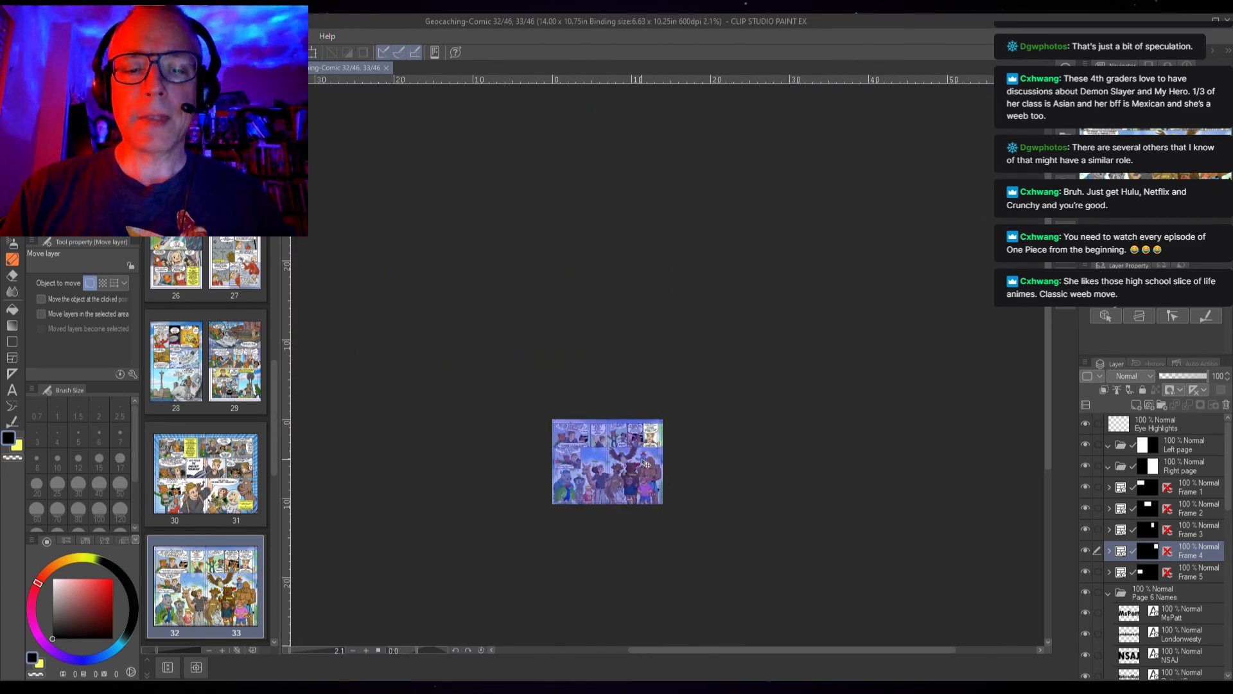
pyautogui.click(602, 430)
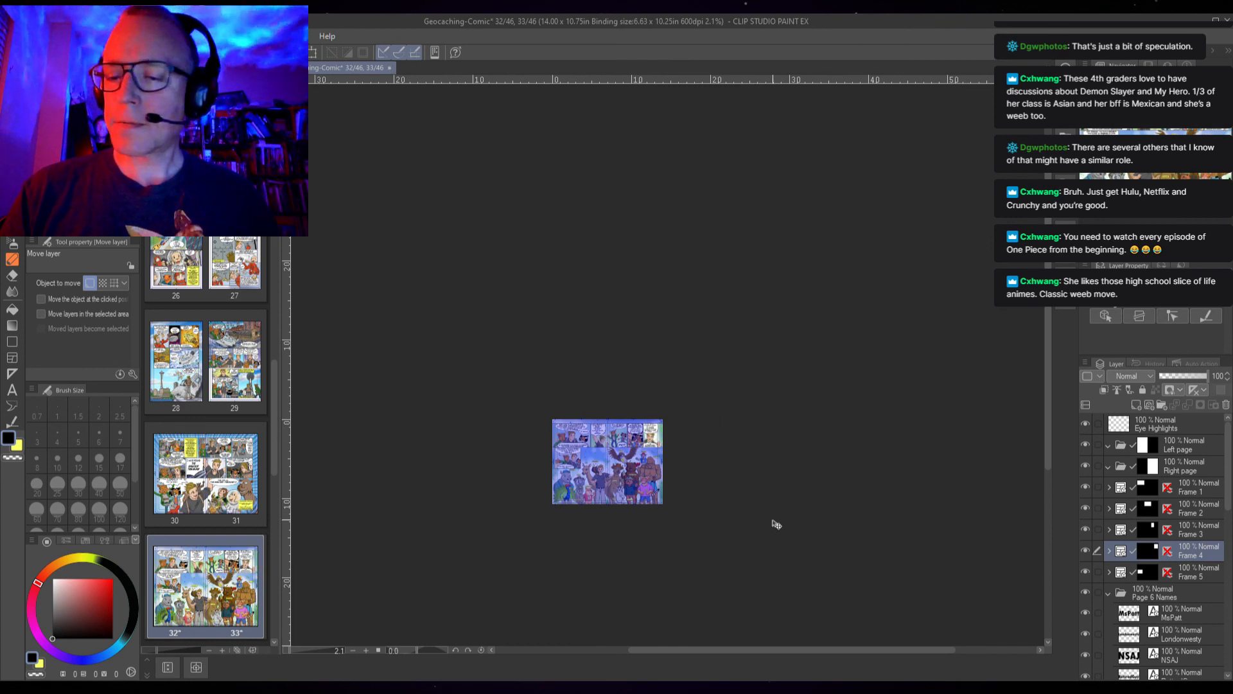
pyautogui.scroll(3, 758, 523)
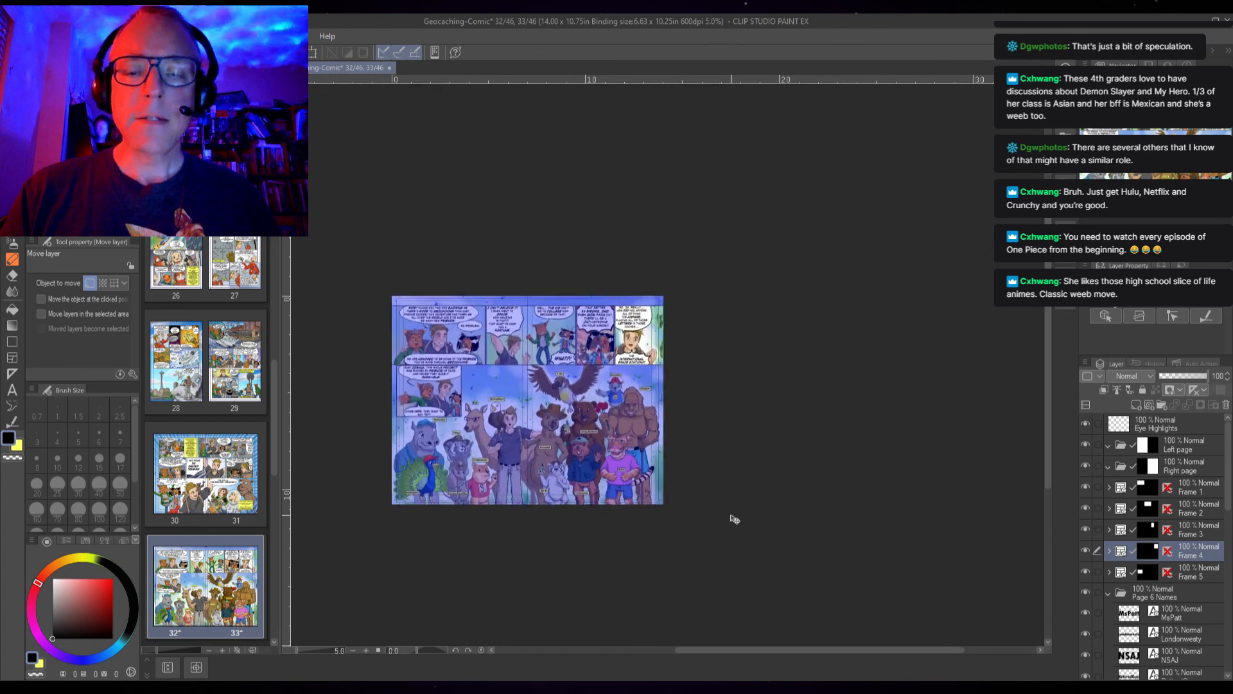
pyautogui.scroll(1, 735, 519)
pyautogui.scroll(-4, 734, 518)
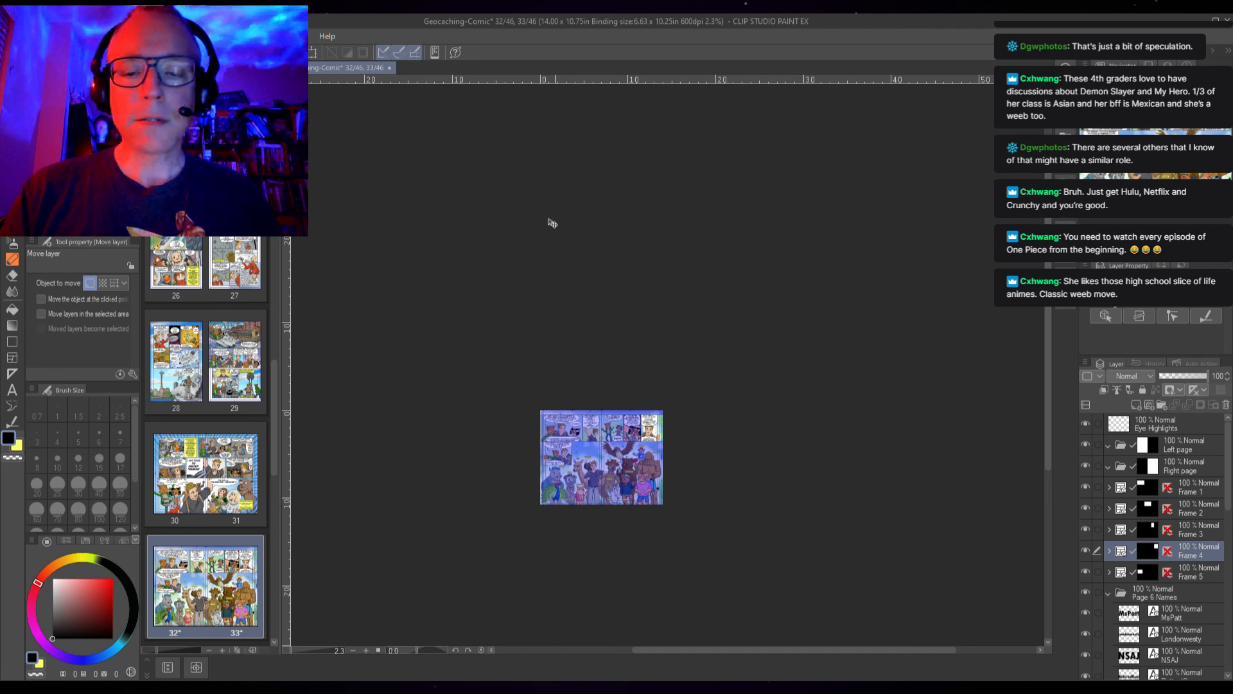
pyautogui.click(391, 67)
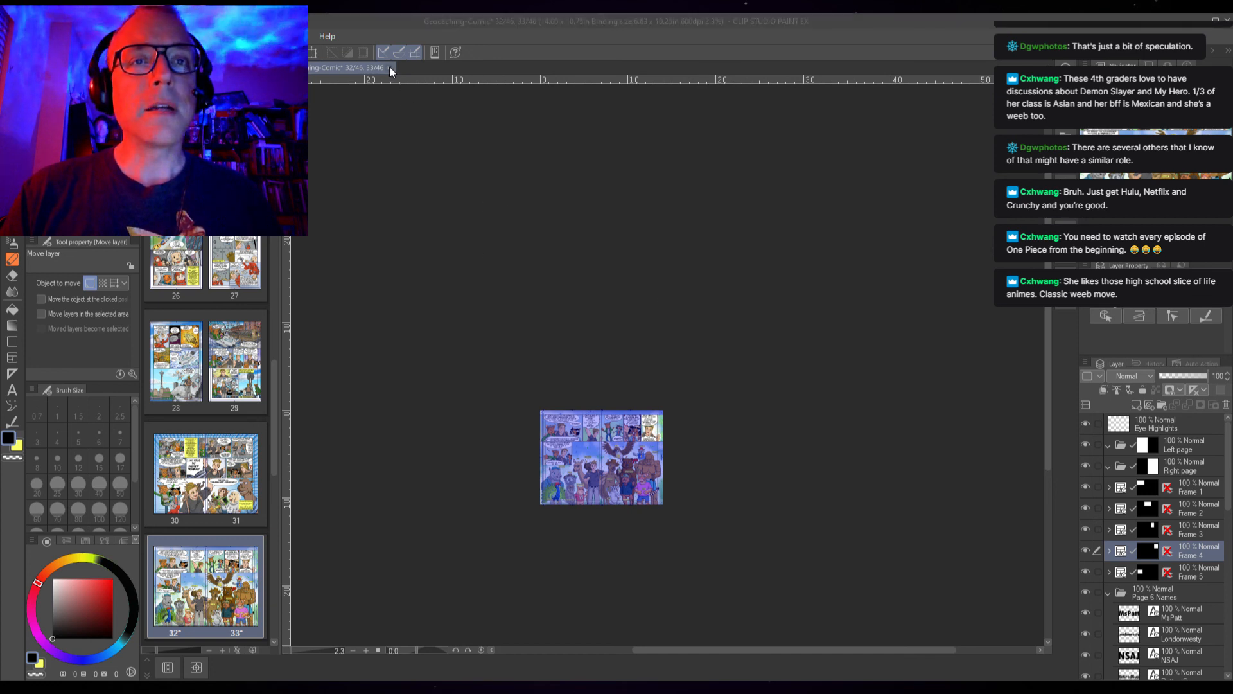